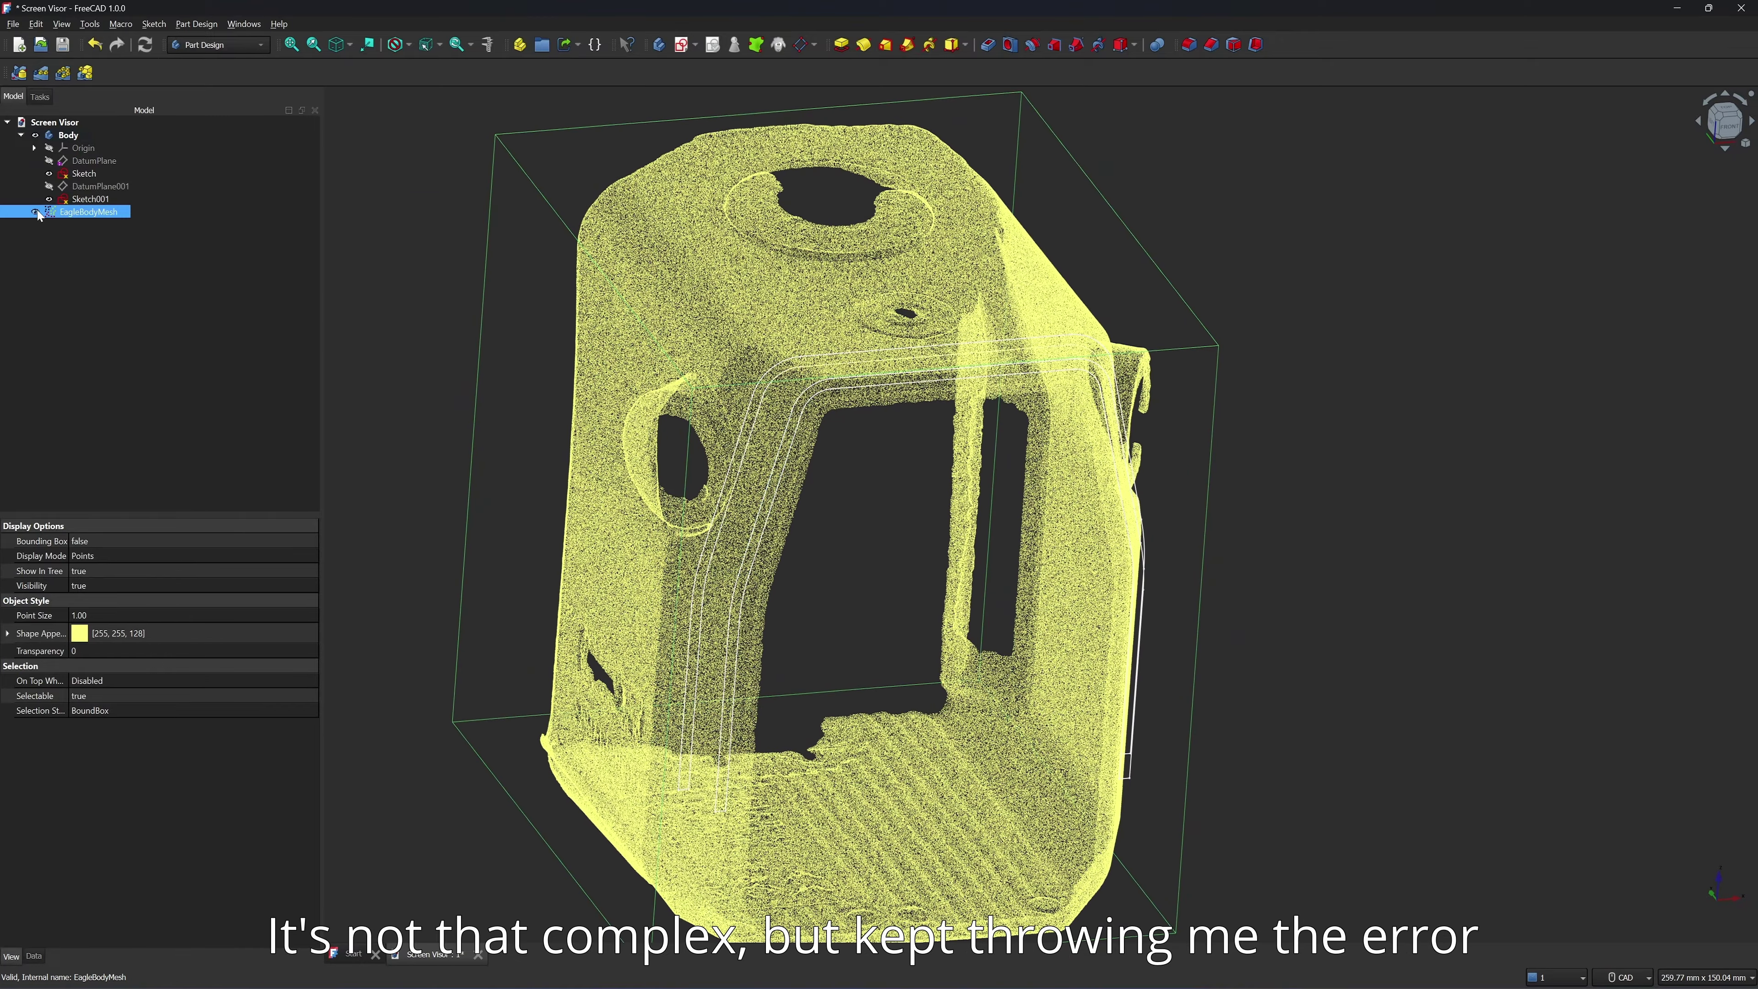
# Hide the EagleBodyMesh point cloud and start an additive loft for the two visor profile sketches
pyautogui.click(35, 211)
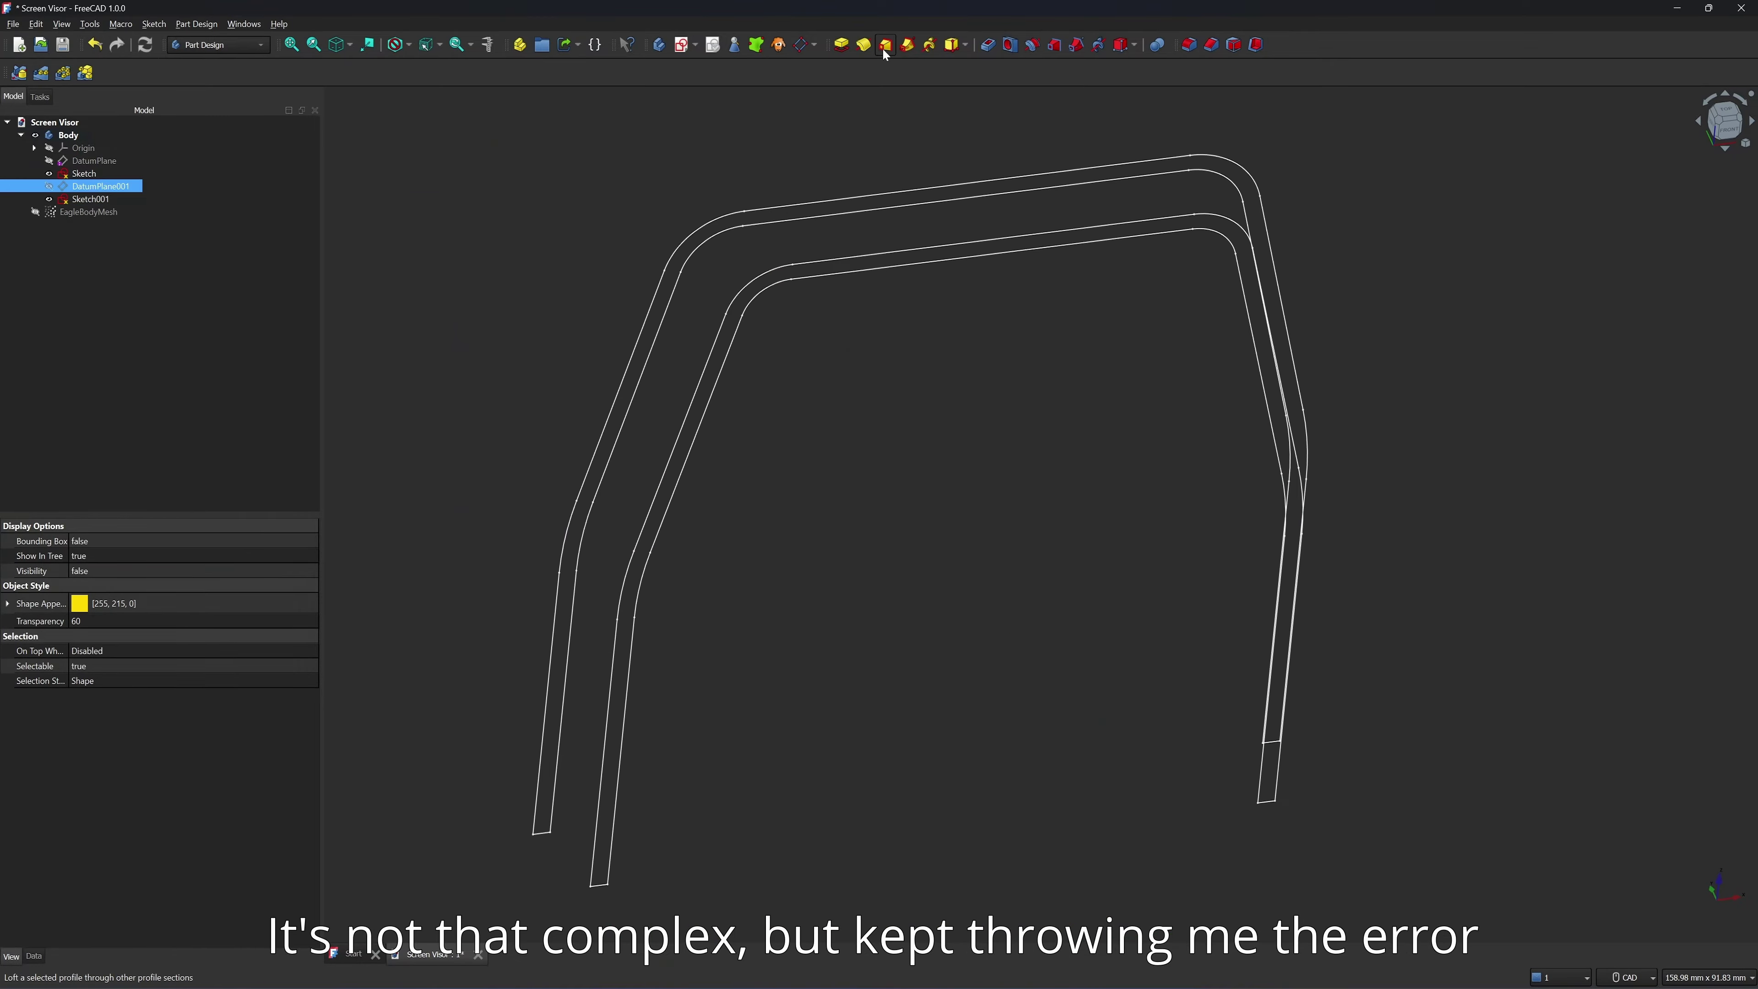
pyautogui.click(884, 48)
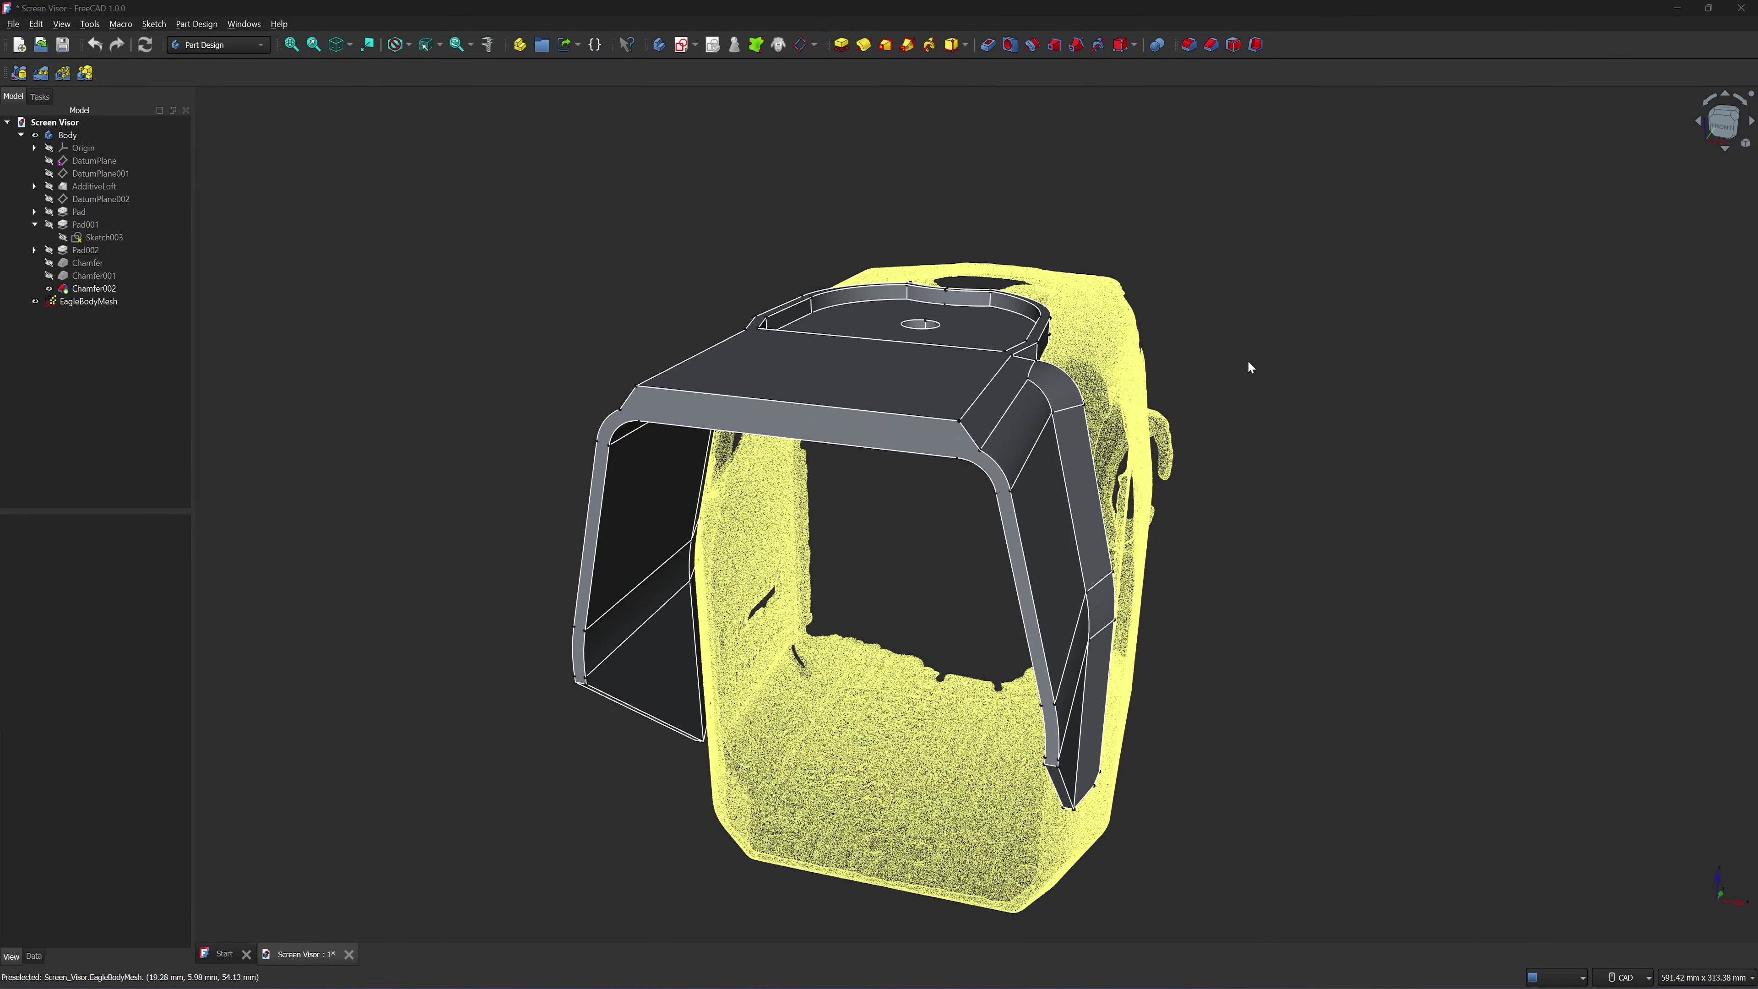
pyautogui.moveTo(1240, 369); pyautogui.dragTo(1344, 437, button='middle')
pyautogui.scroll(-2, 1383, 440)
pyautogui.scroll(3, 1383, 440)
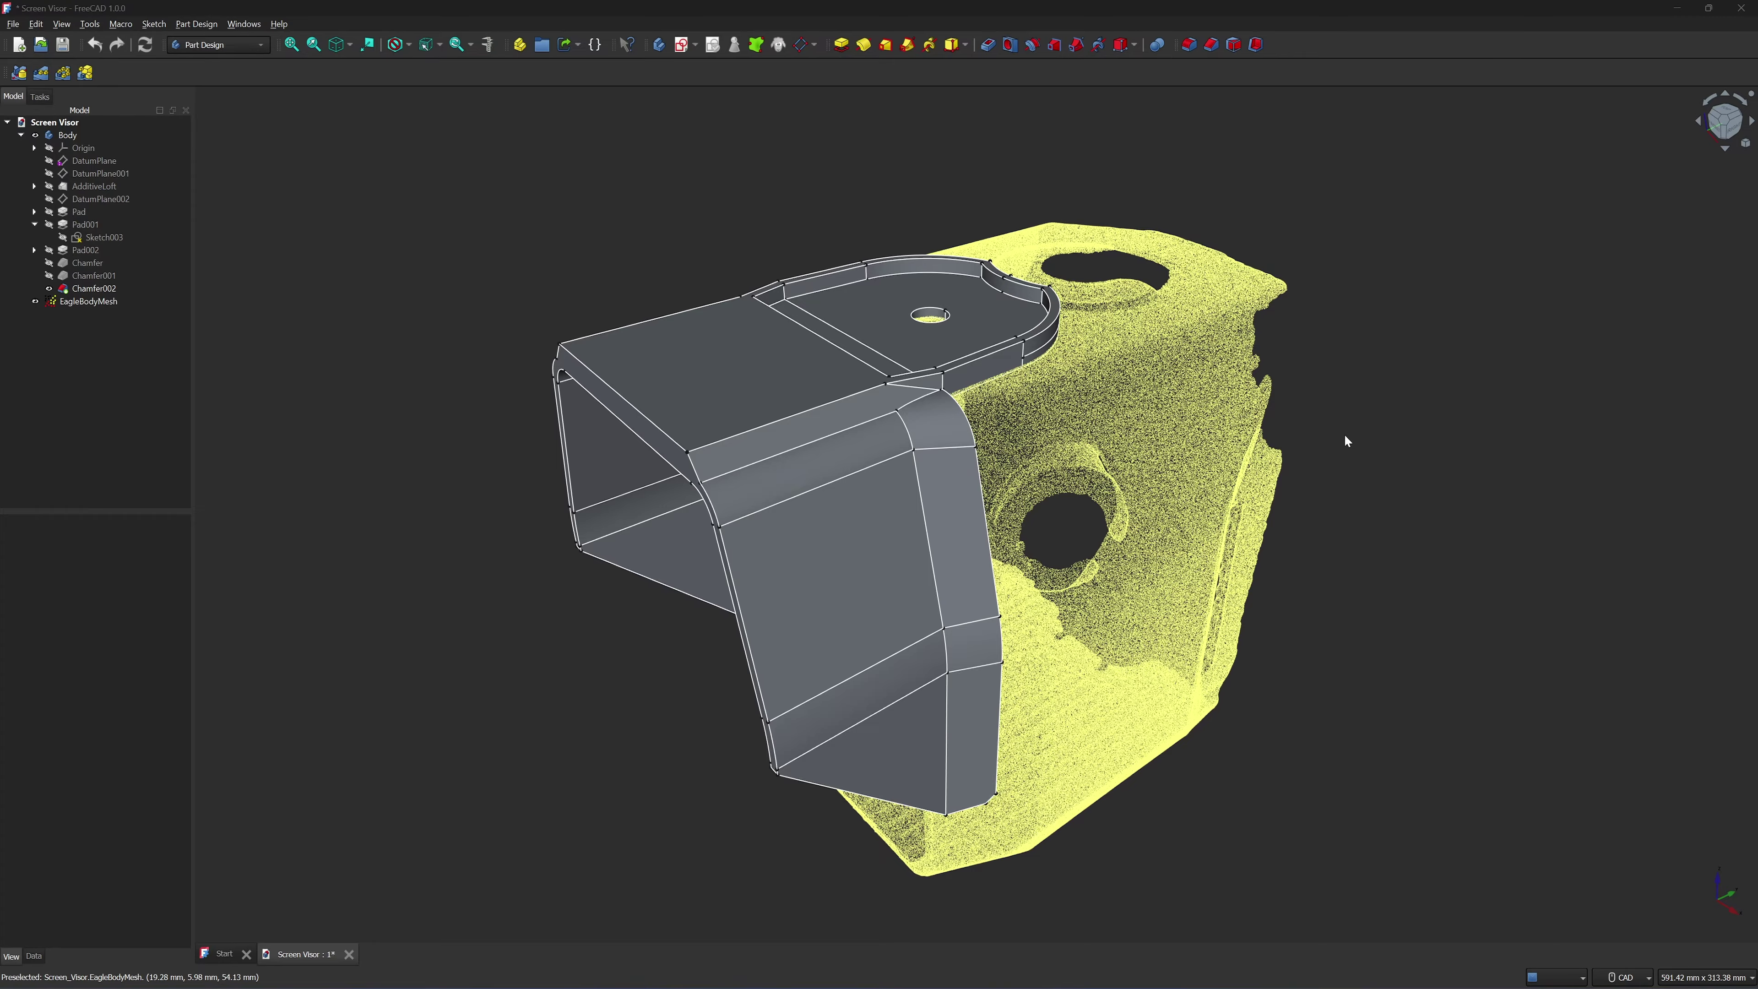
pyautogui.moveTo(1343, 433); pyautogui.dragTo(1383, 462, button='middle')
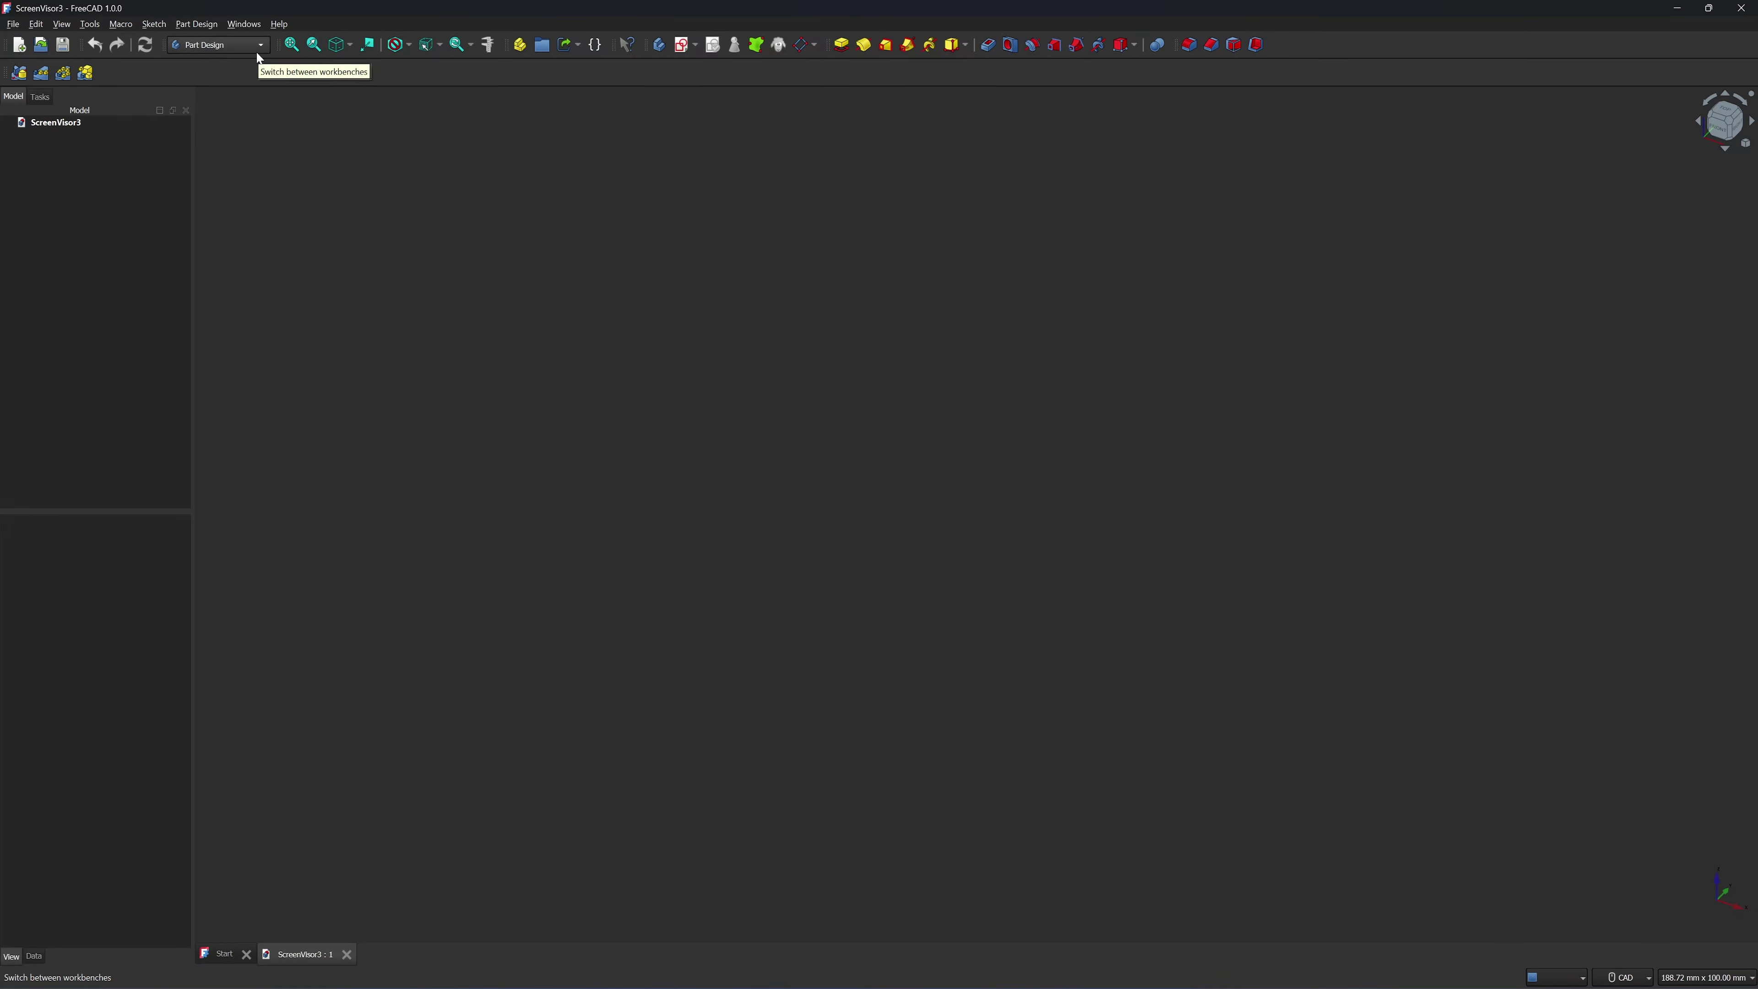
# Import the EagleBodyMesh.ply scan from the Sunshade folder into the ScreenVisor3 document
pyautogui.click(15, 26)
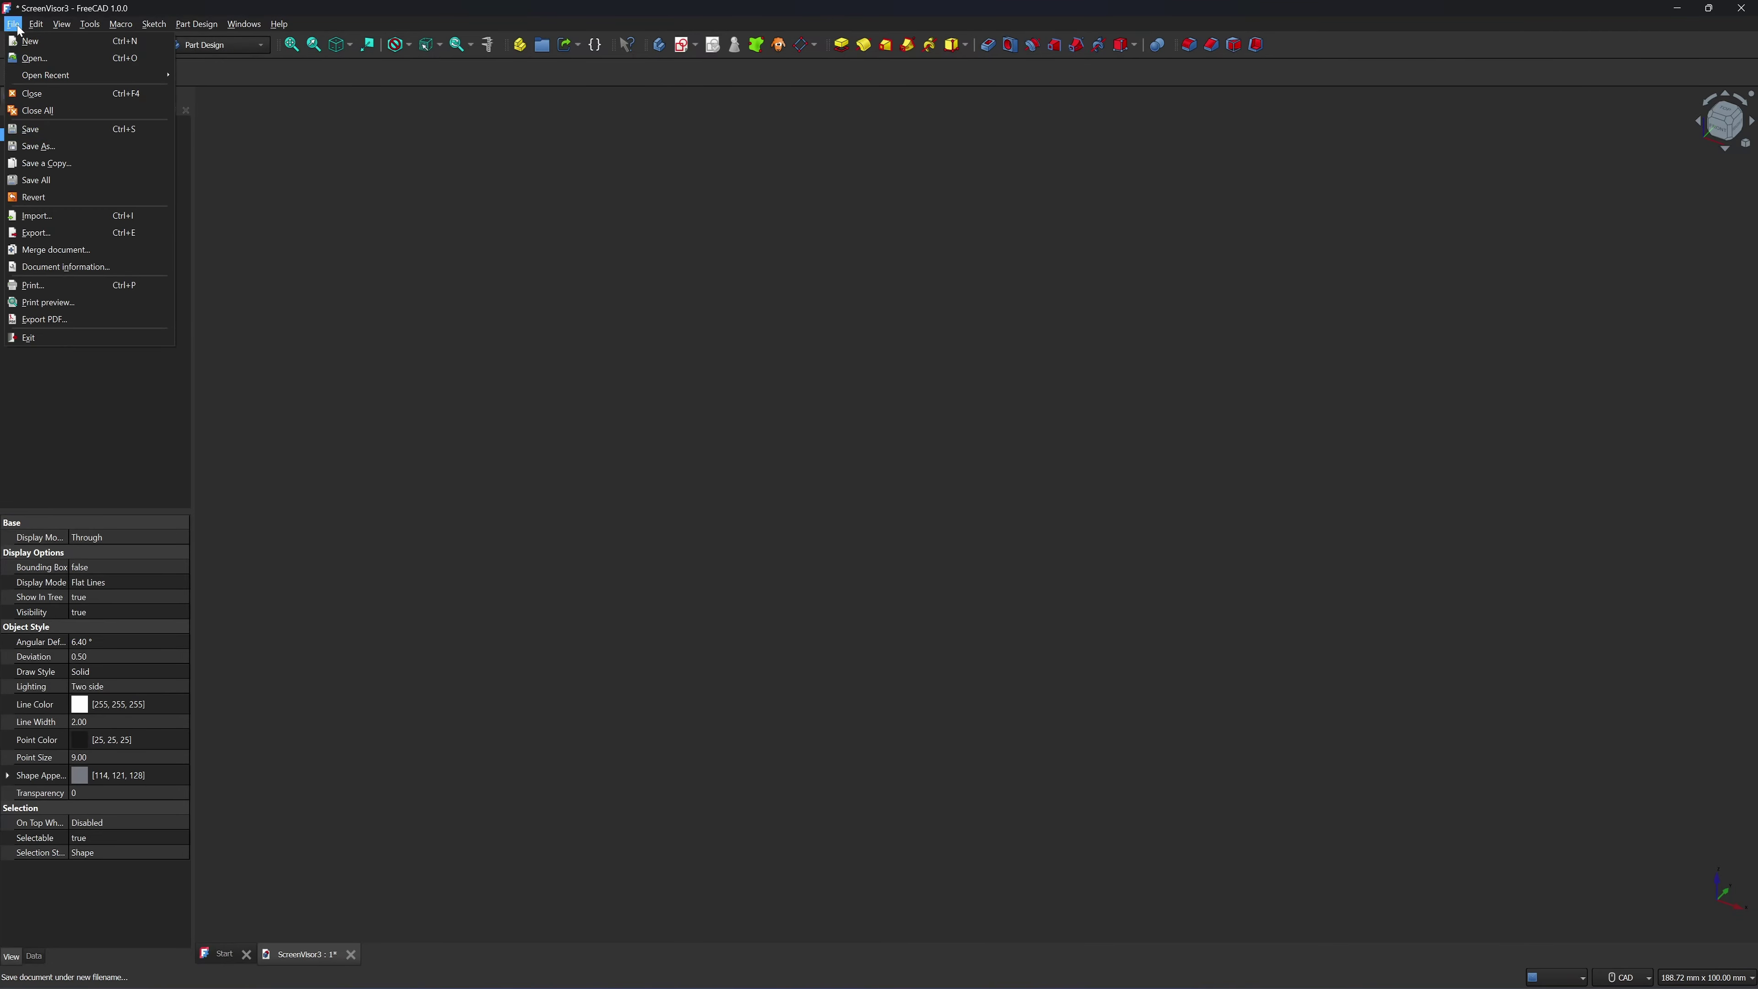
pyautogui.click(39, 215)
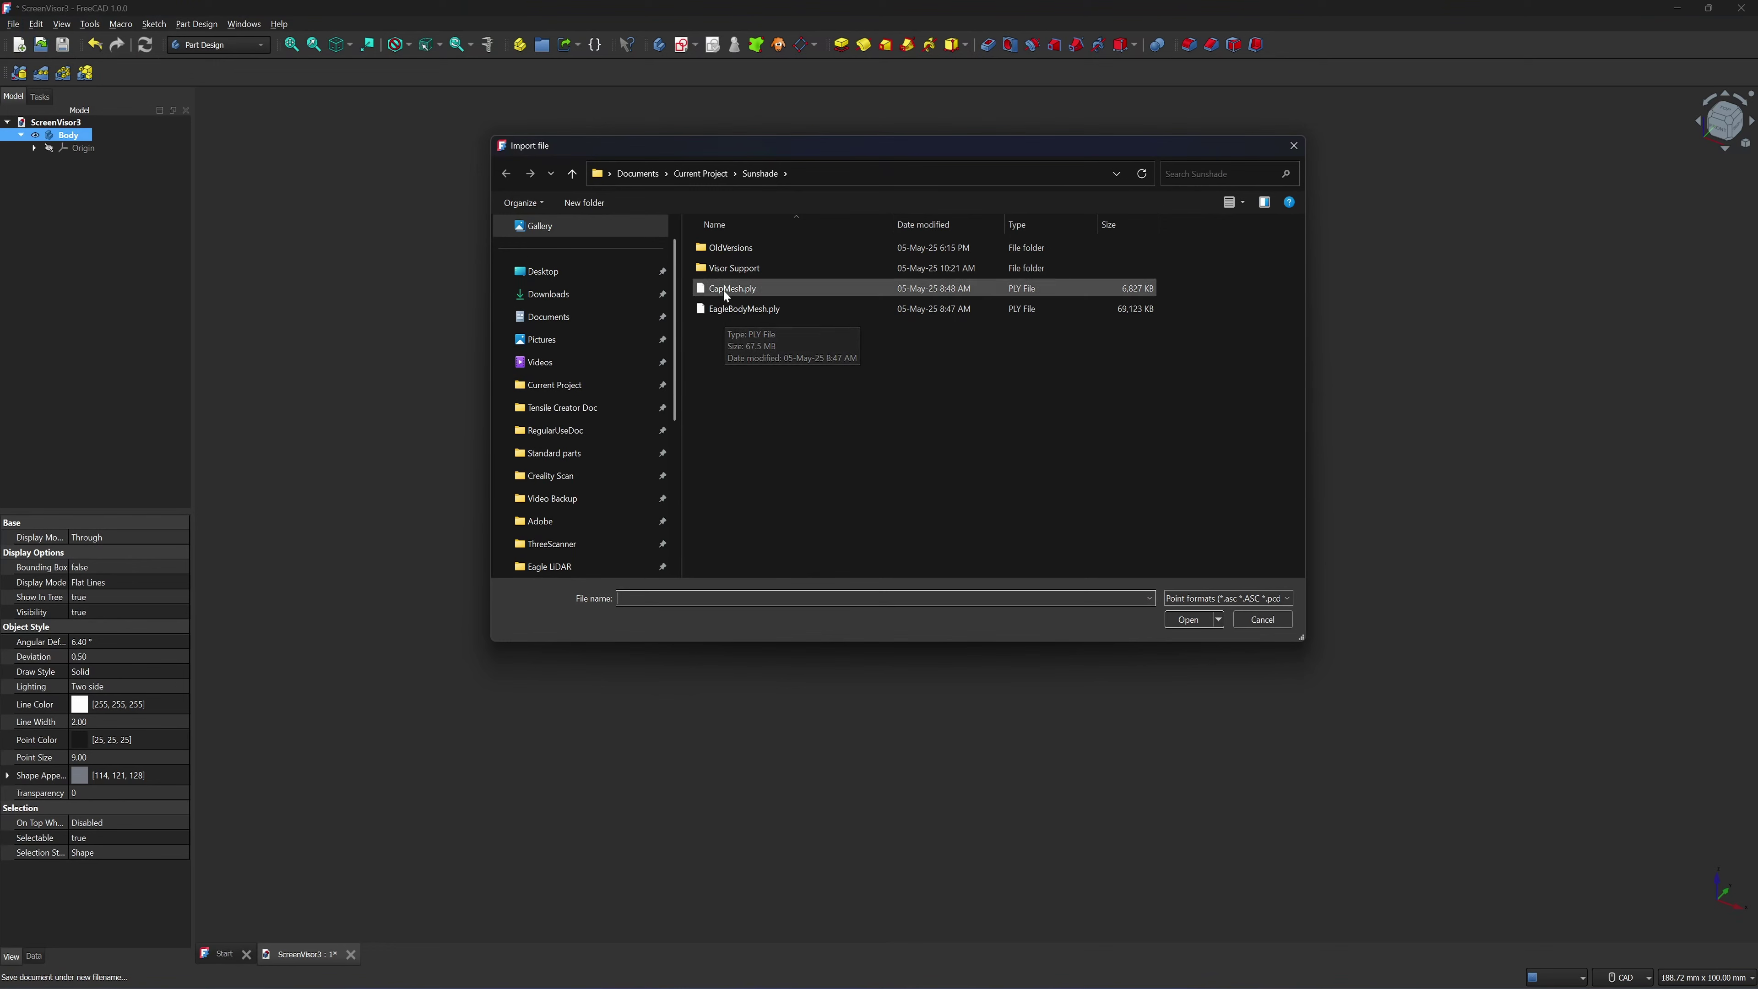
pyautogui.click(727, 309)
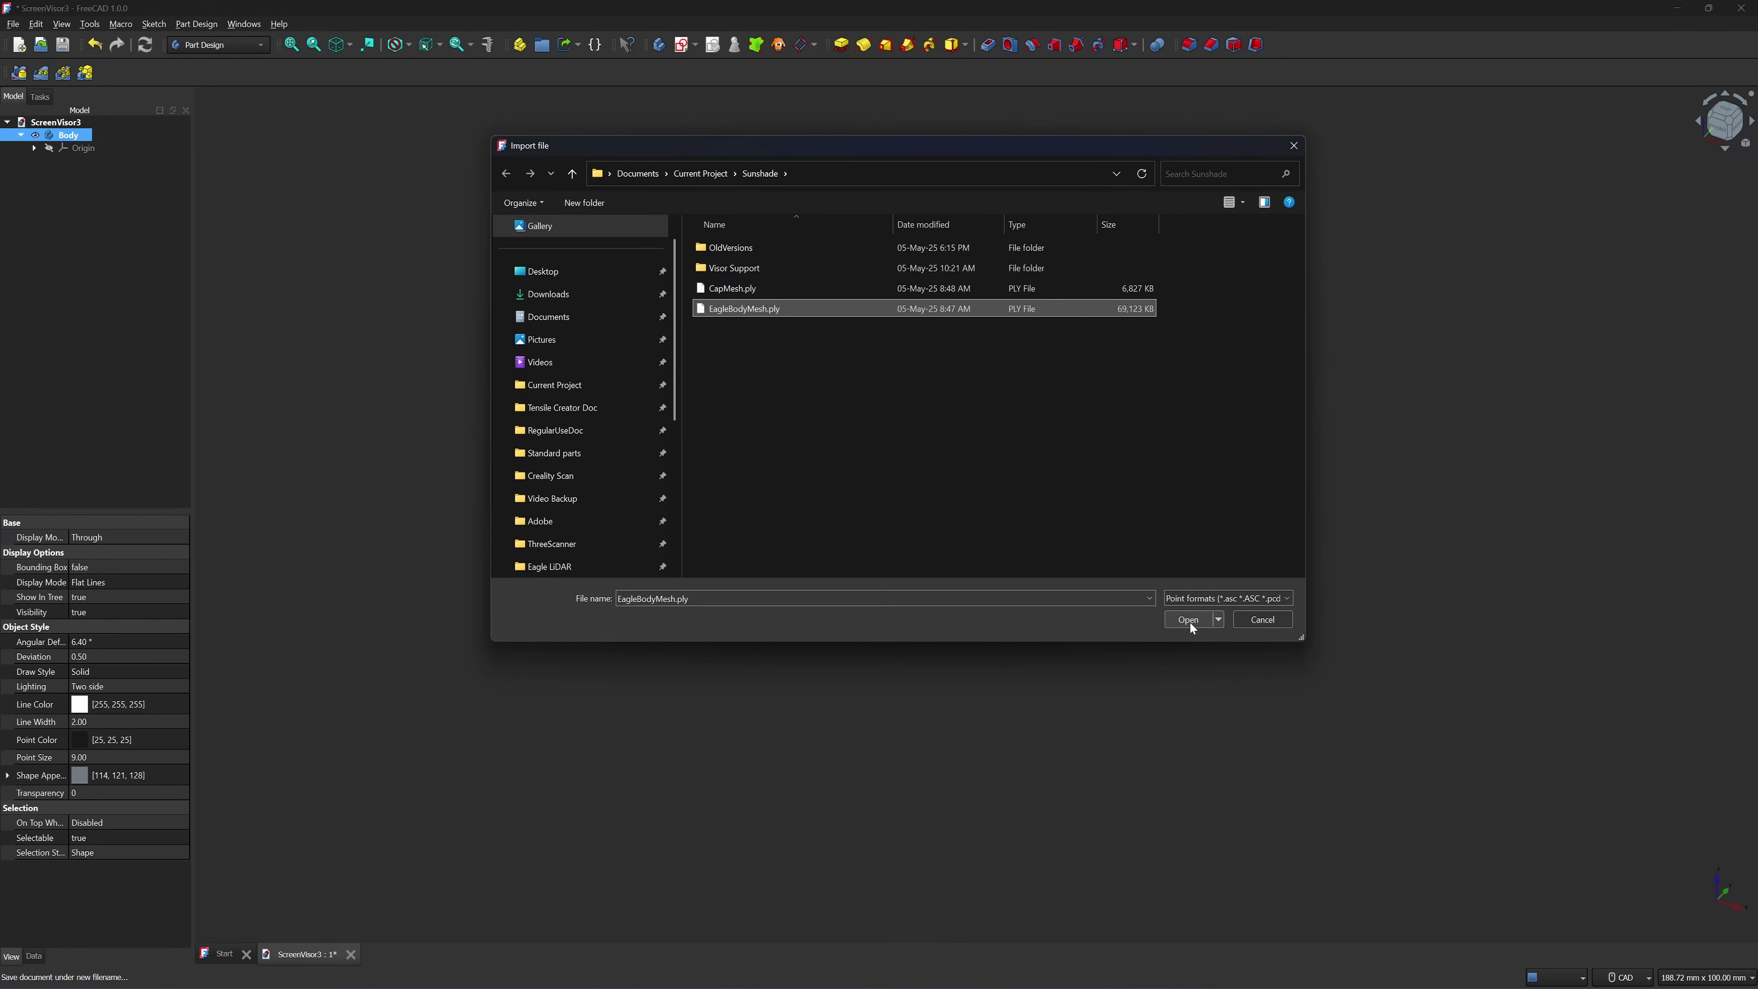
pyautogui.click(1189, 620)
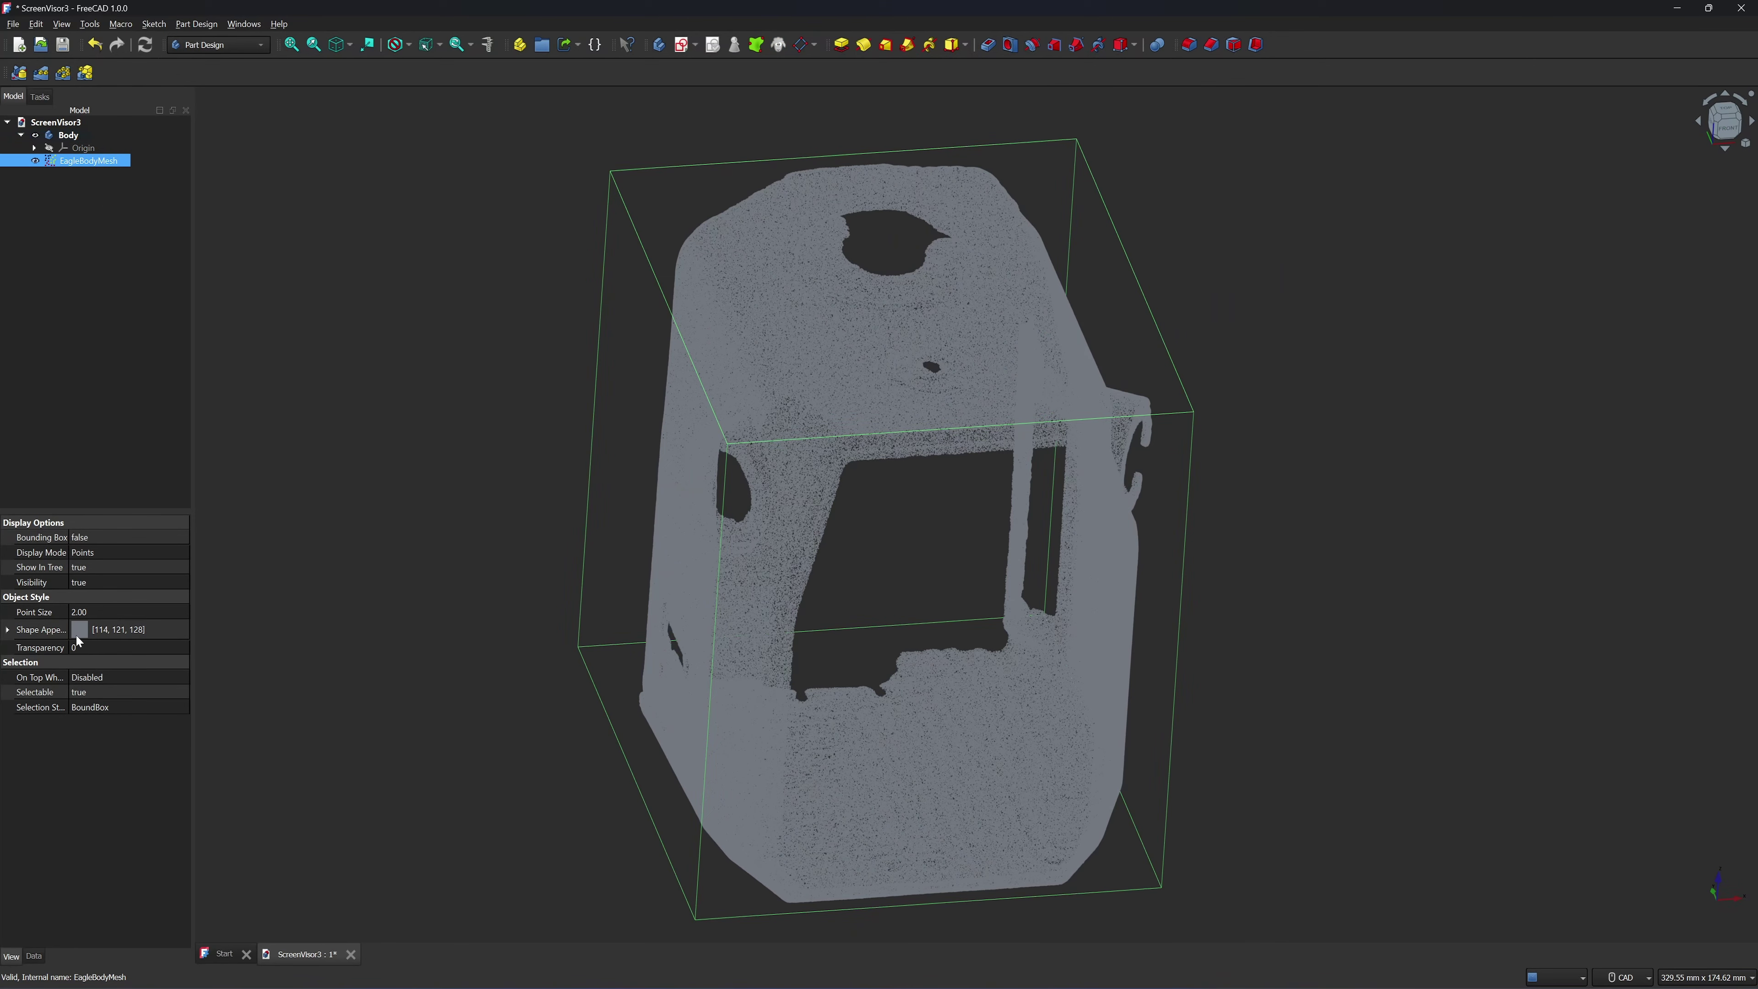
# Recolour the EagleBodyMesh point cloud light yellow (255, 255, 127) and set its point size to 1
pyautogui.click(78, 630)
pyautogui.click(137, 630)
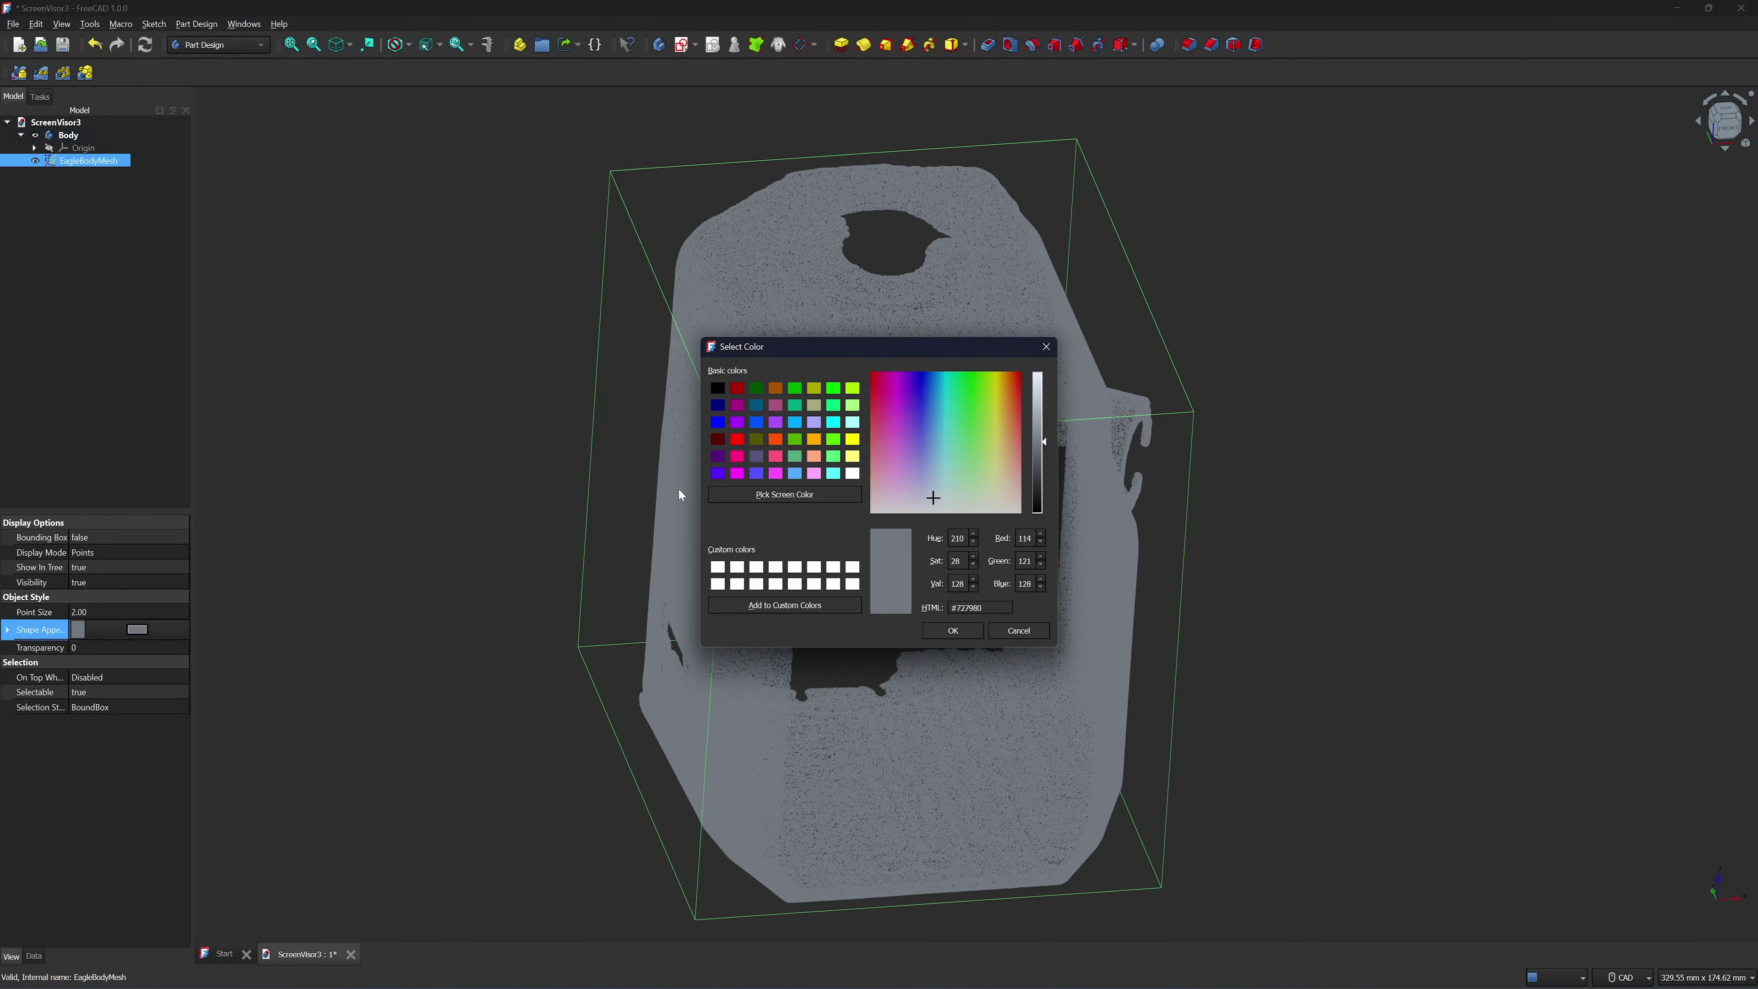
pyautogui.click(853, 455)
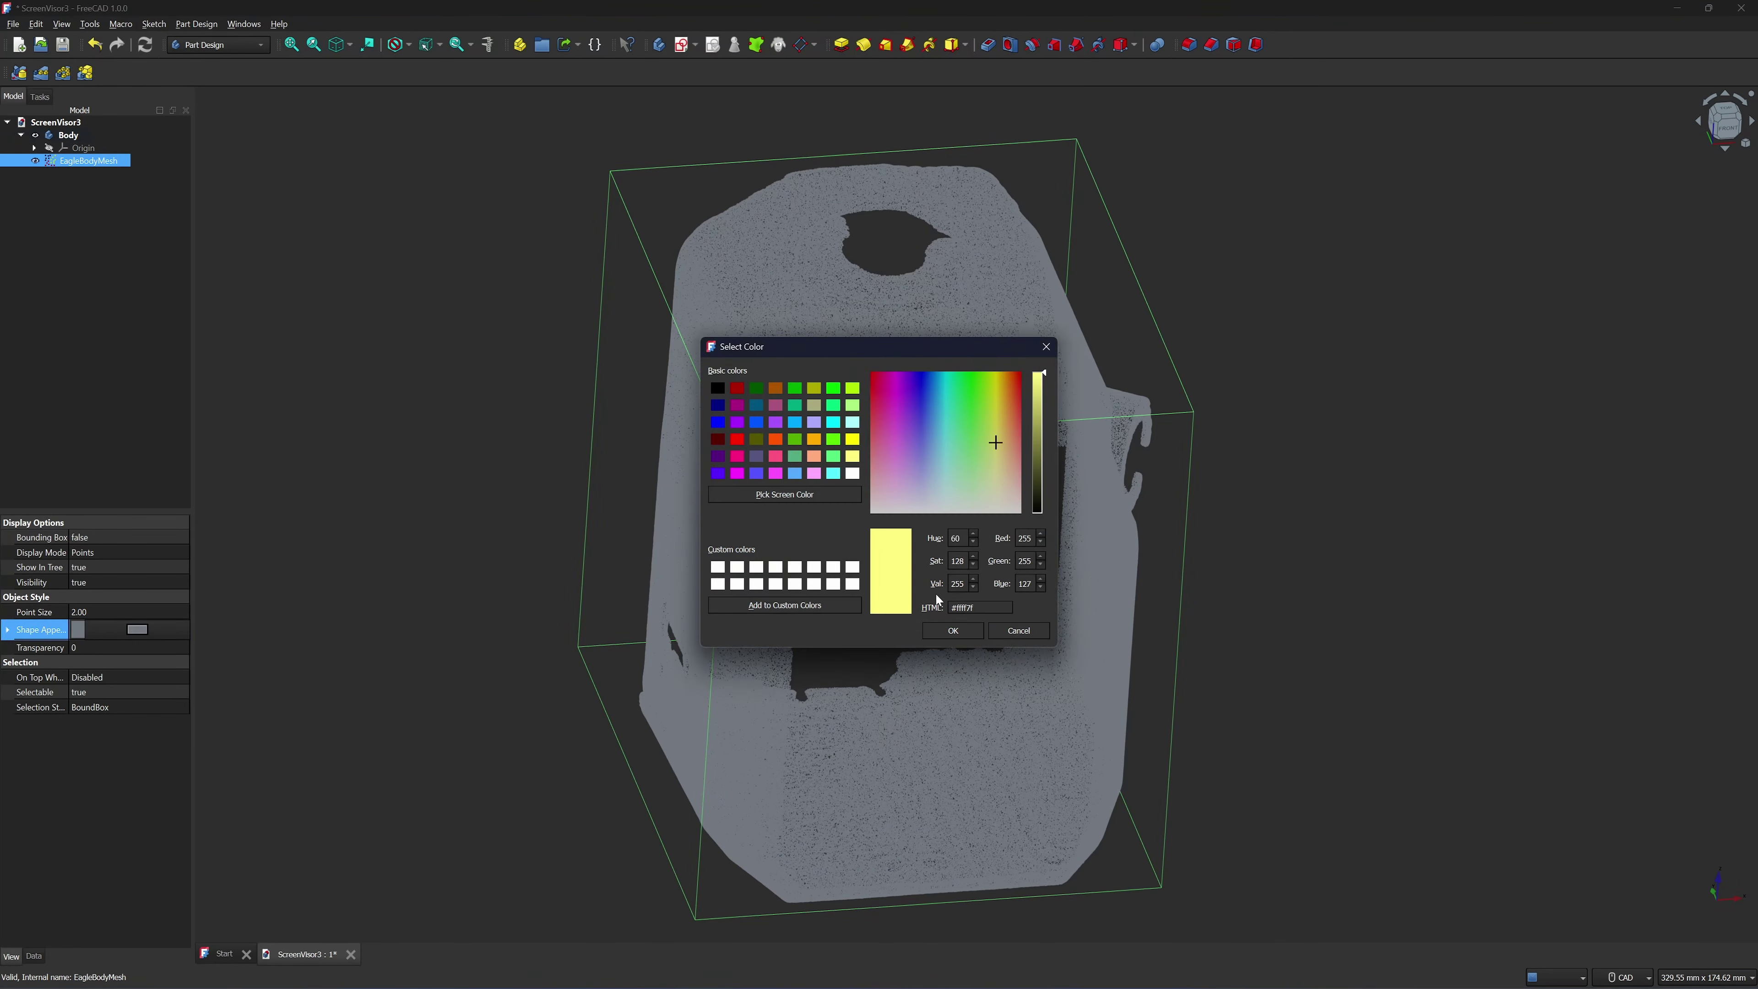
pyautogui.click(954, 630)
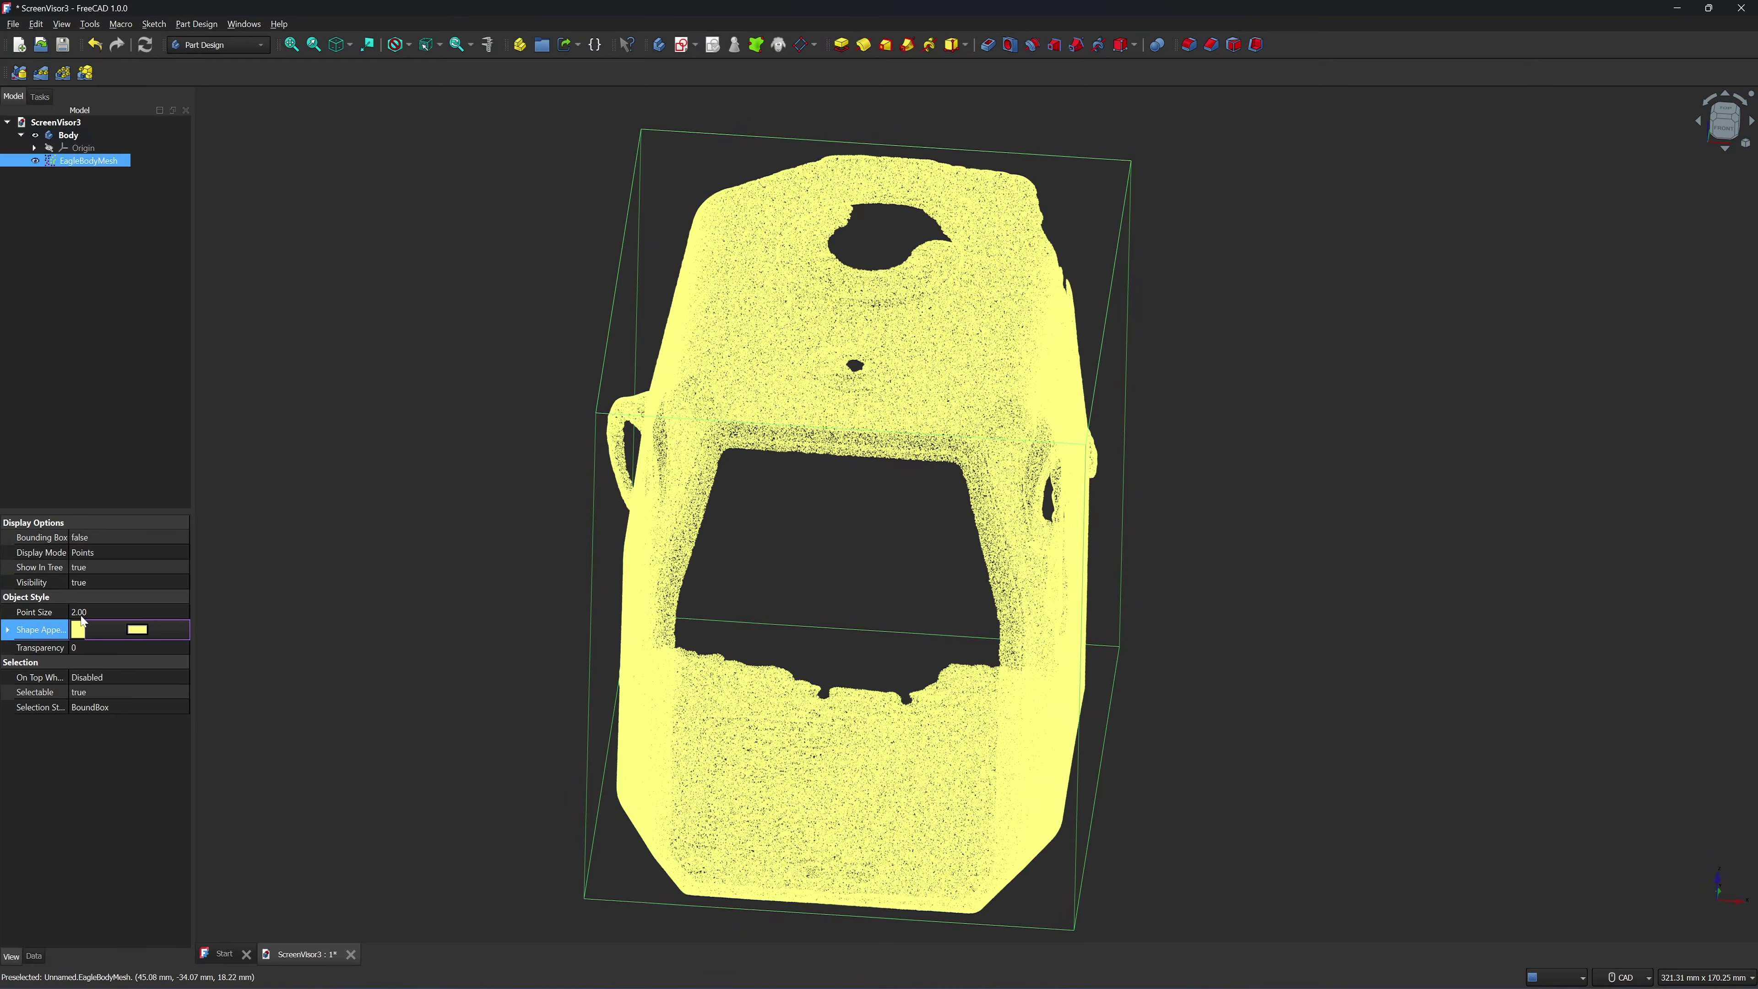
pyautogui.click(81, 613)
pyautogui.write('1')
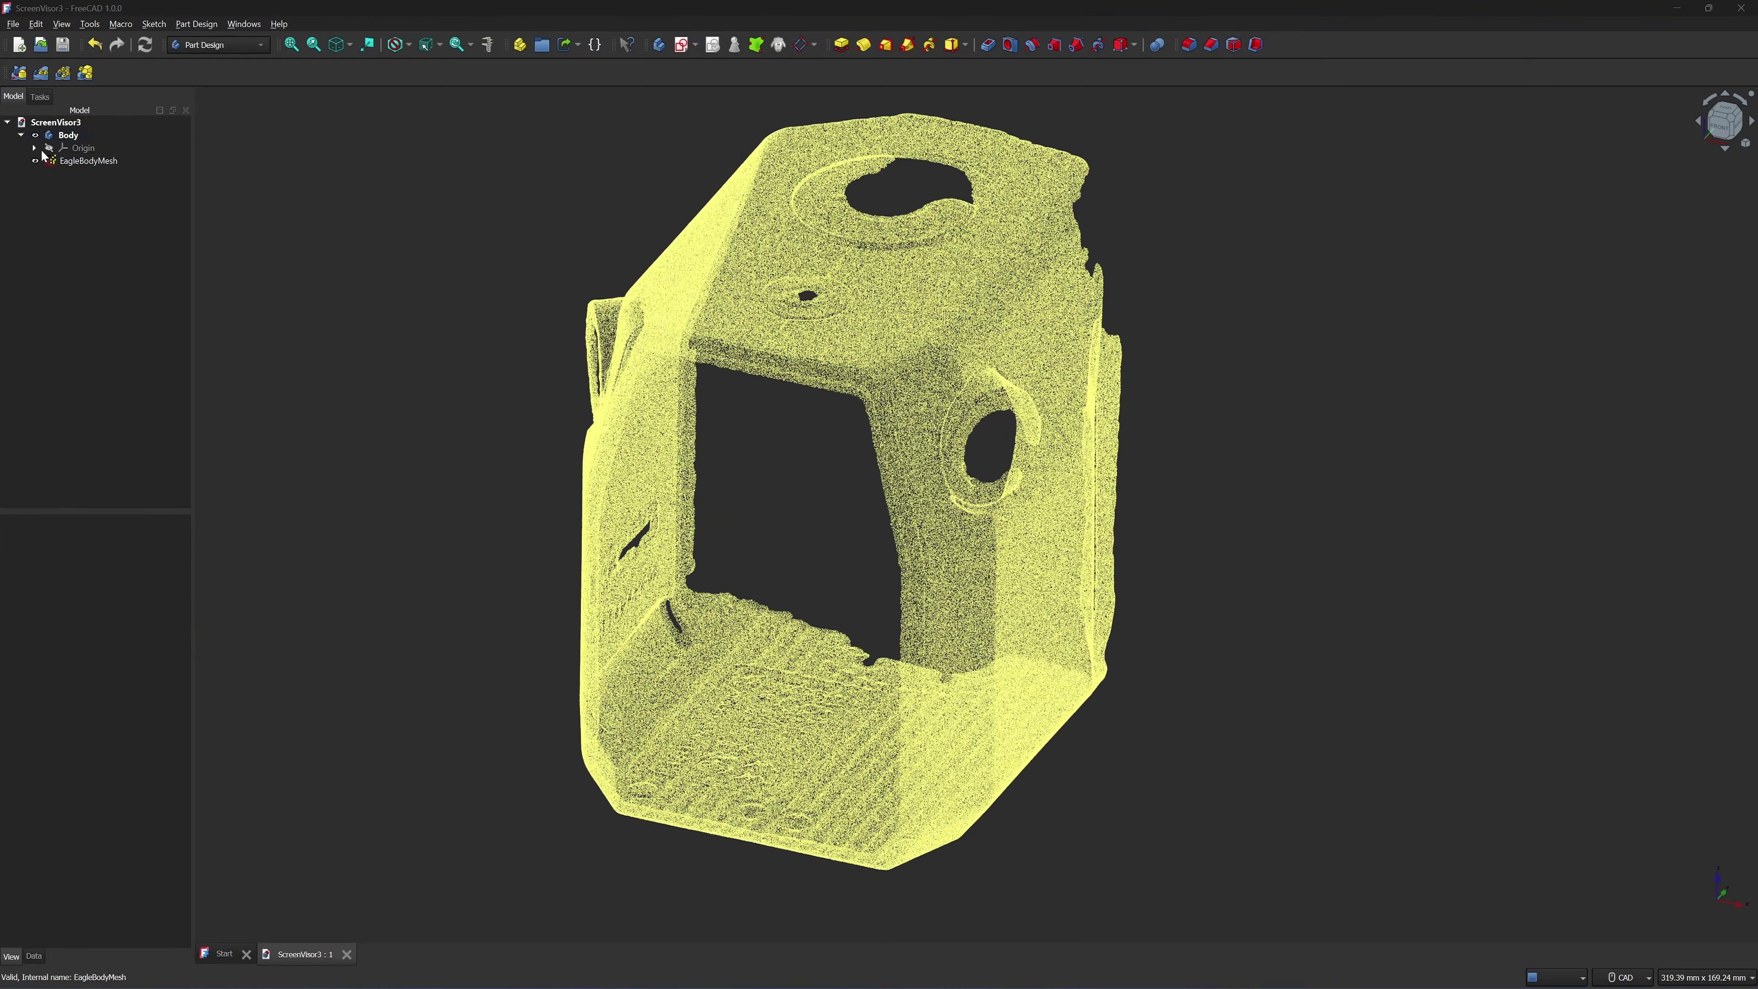
# Show the body's origin planes and axes together with the scanned mesh
pyautogui.click(82, 148)
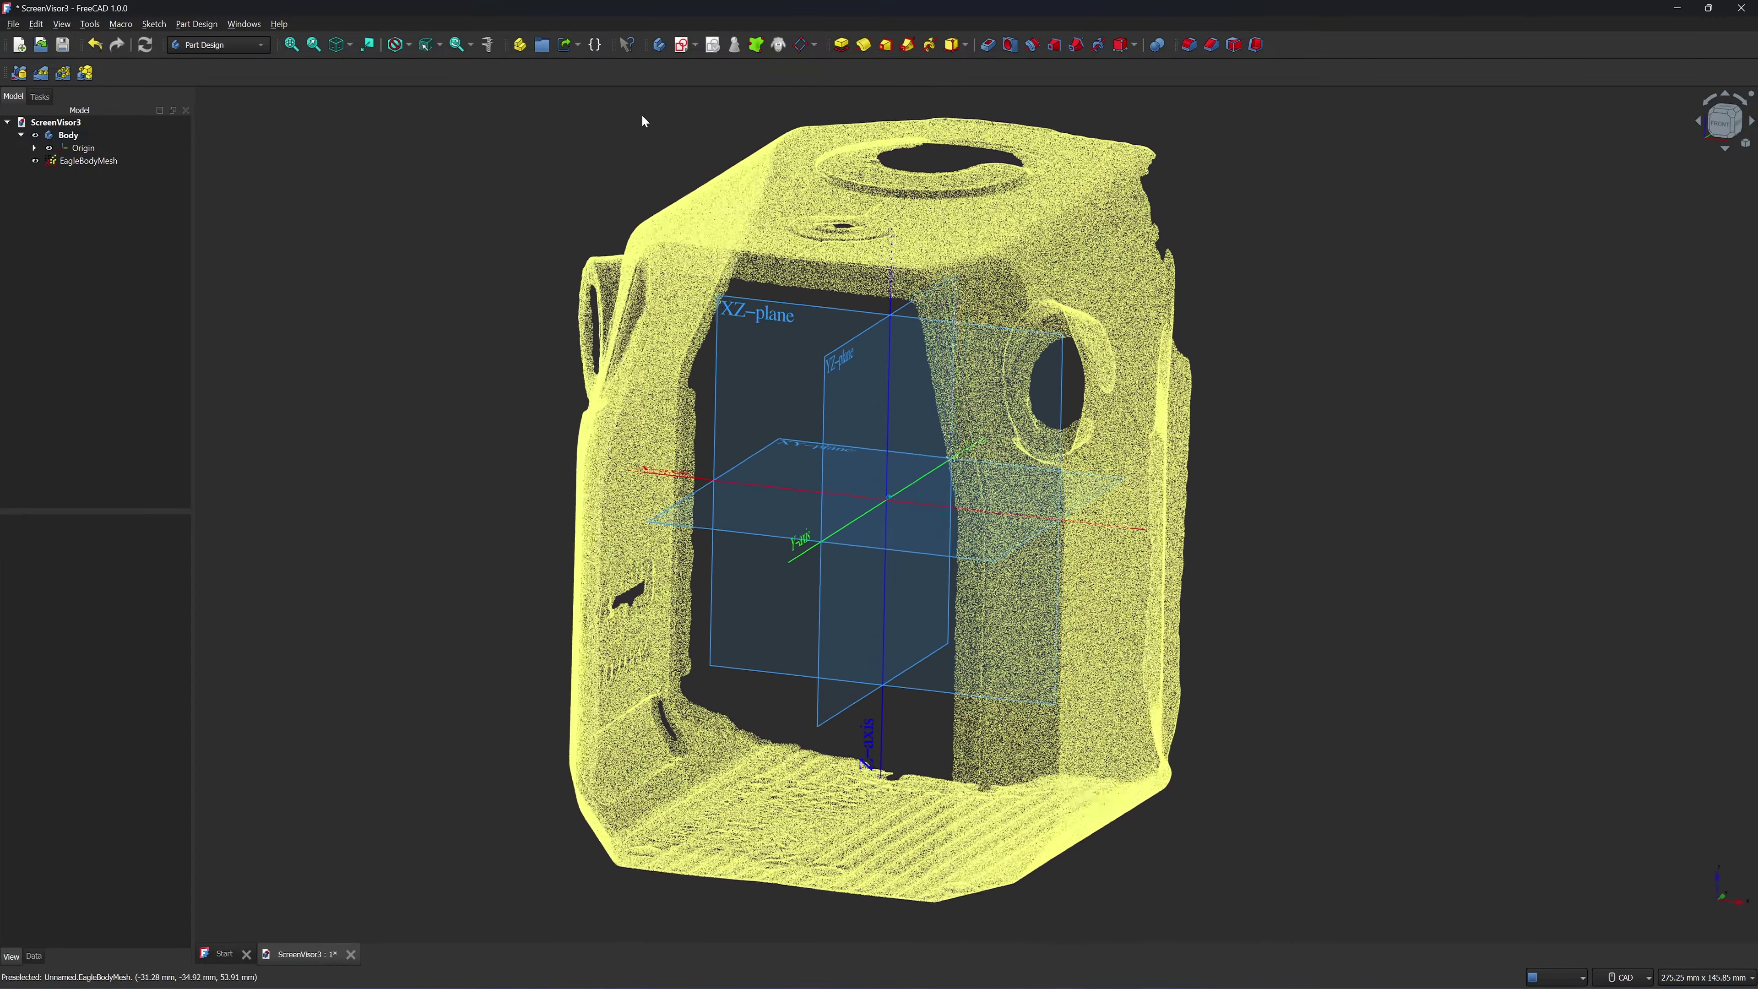
pyautogui.press('3')
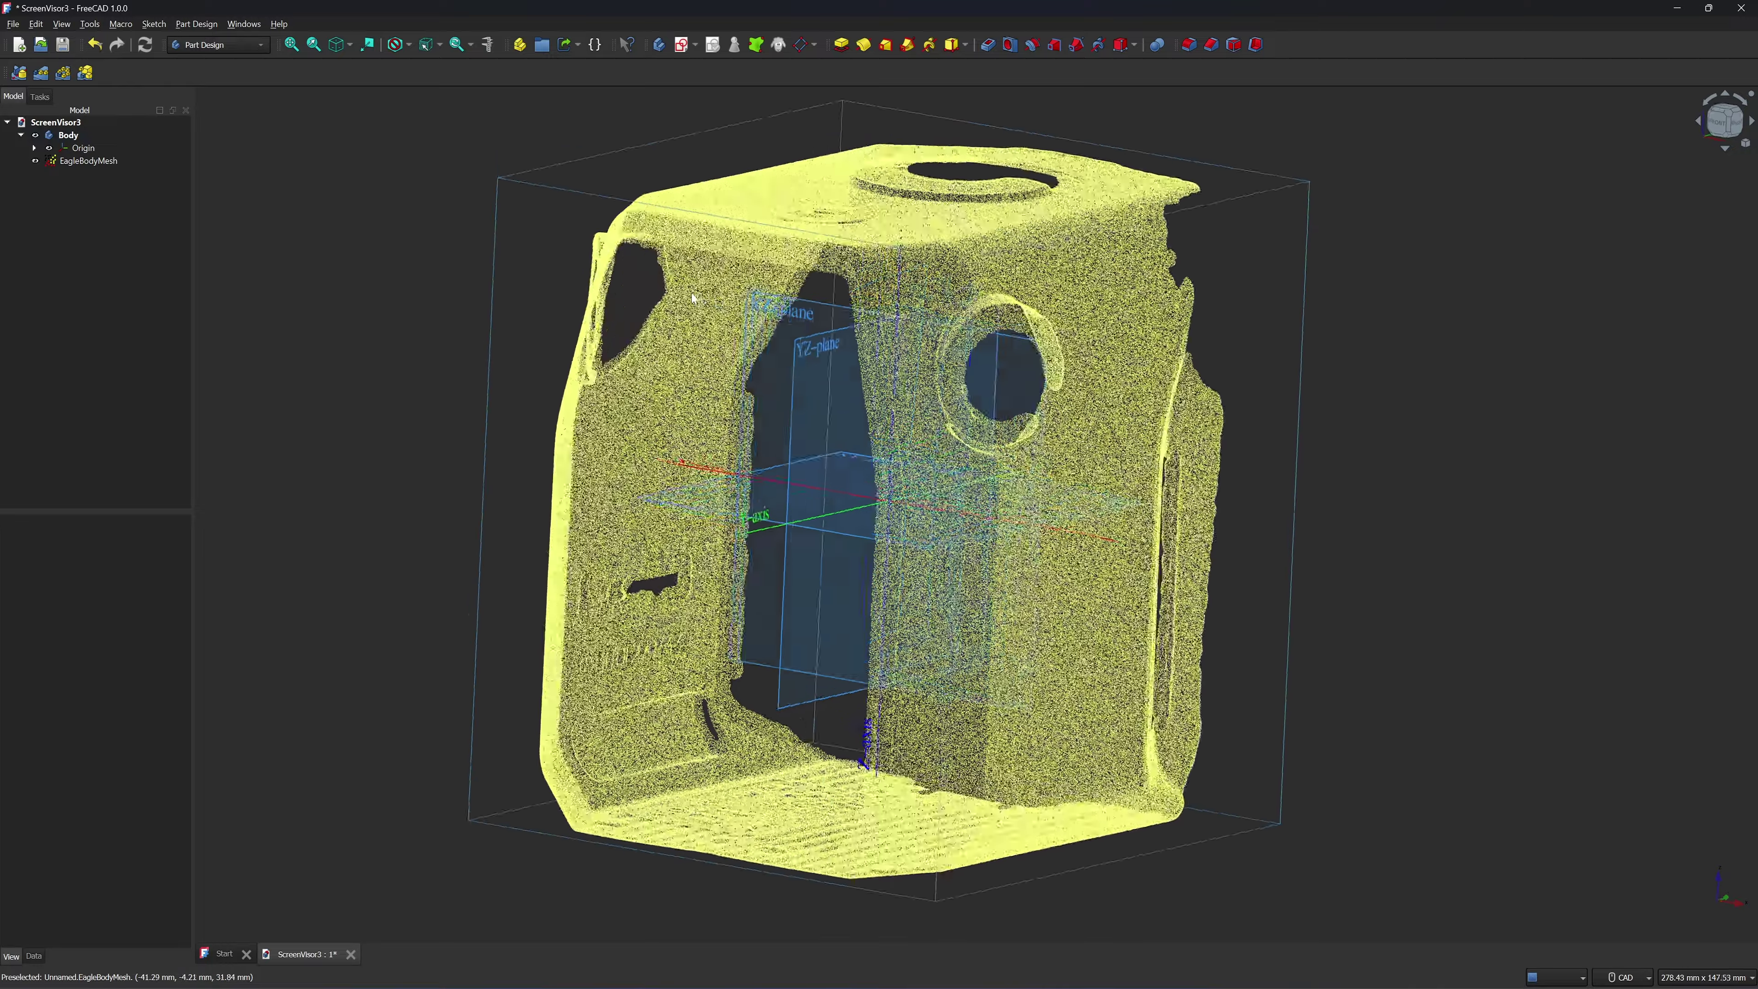
pyautogui.scroll(2, 612, 221)
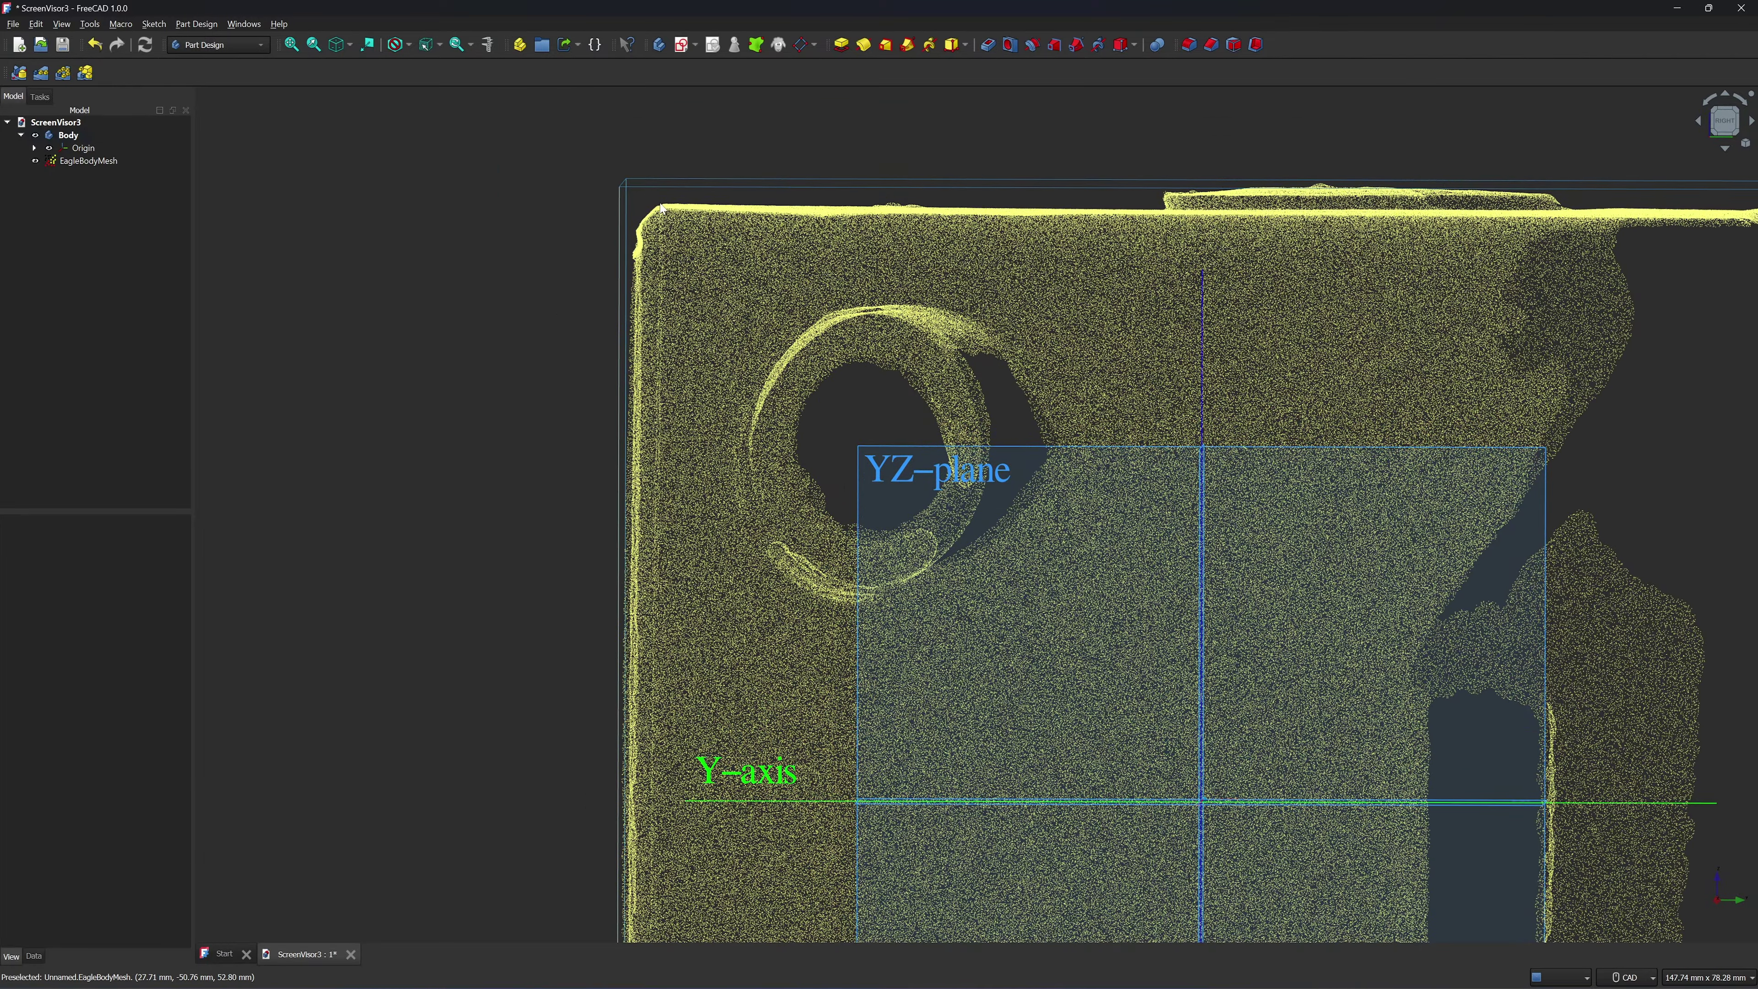
pyautogui.press('0')
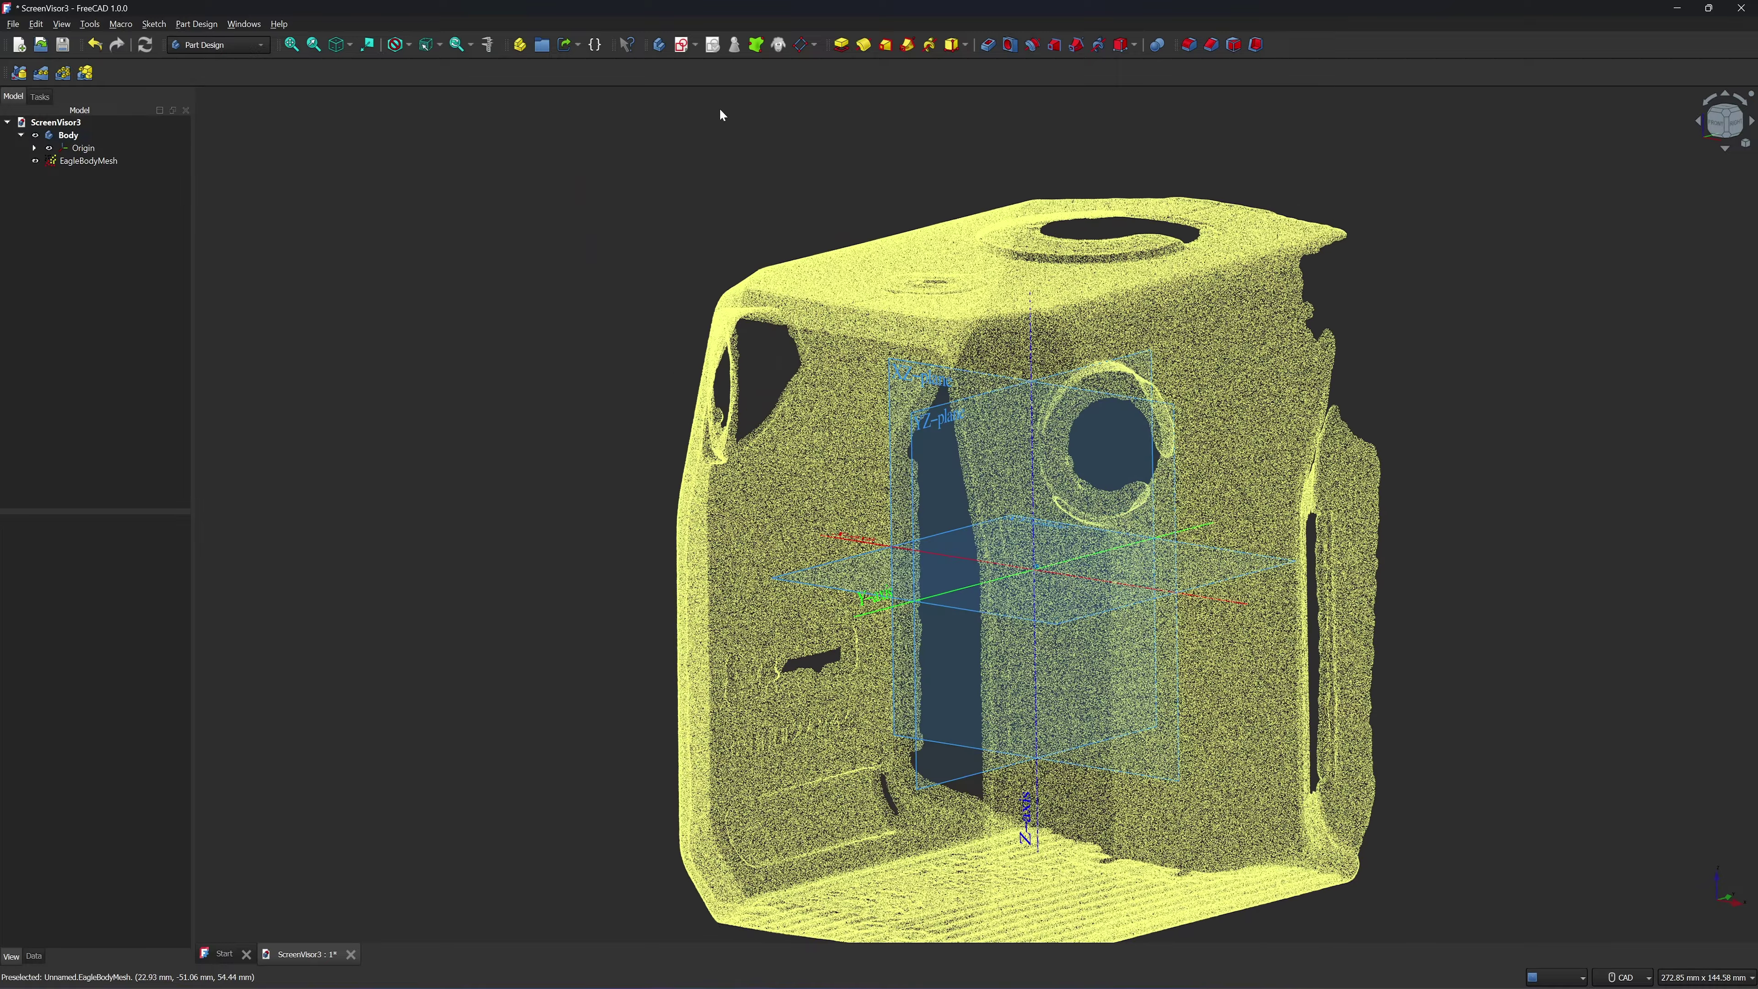
# Create a datum plane attached to the XZ plane in Plane face mode
pyautogui.click(816, 48)
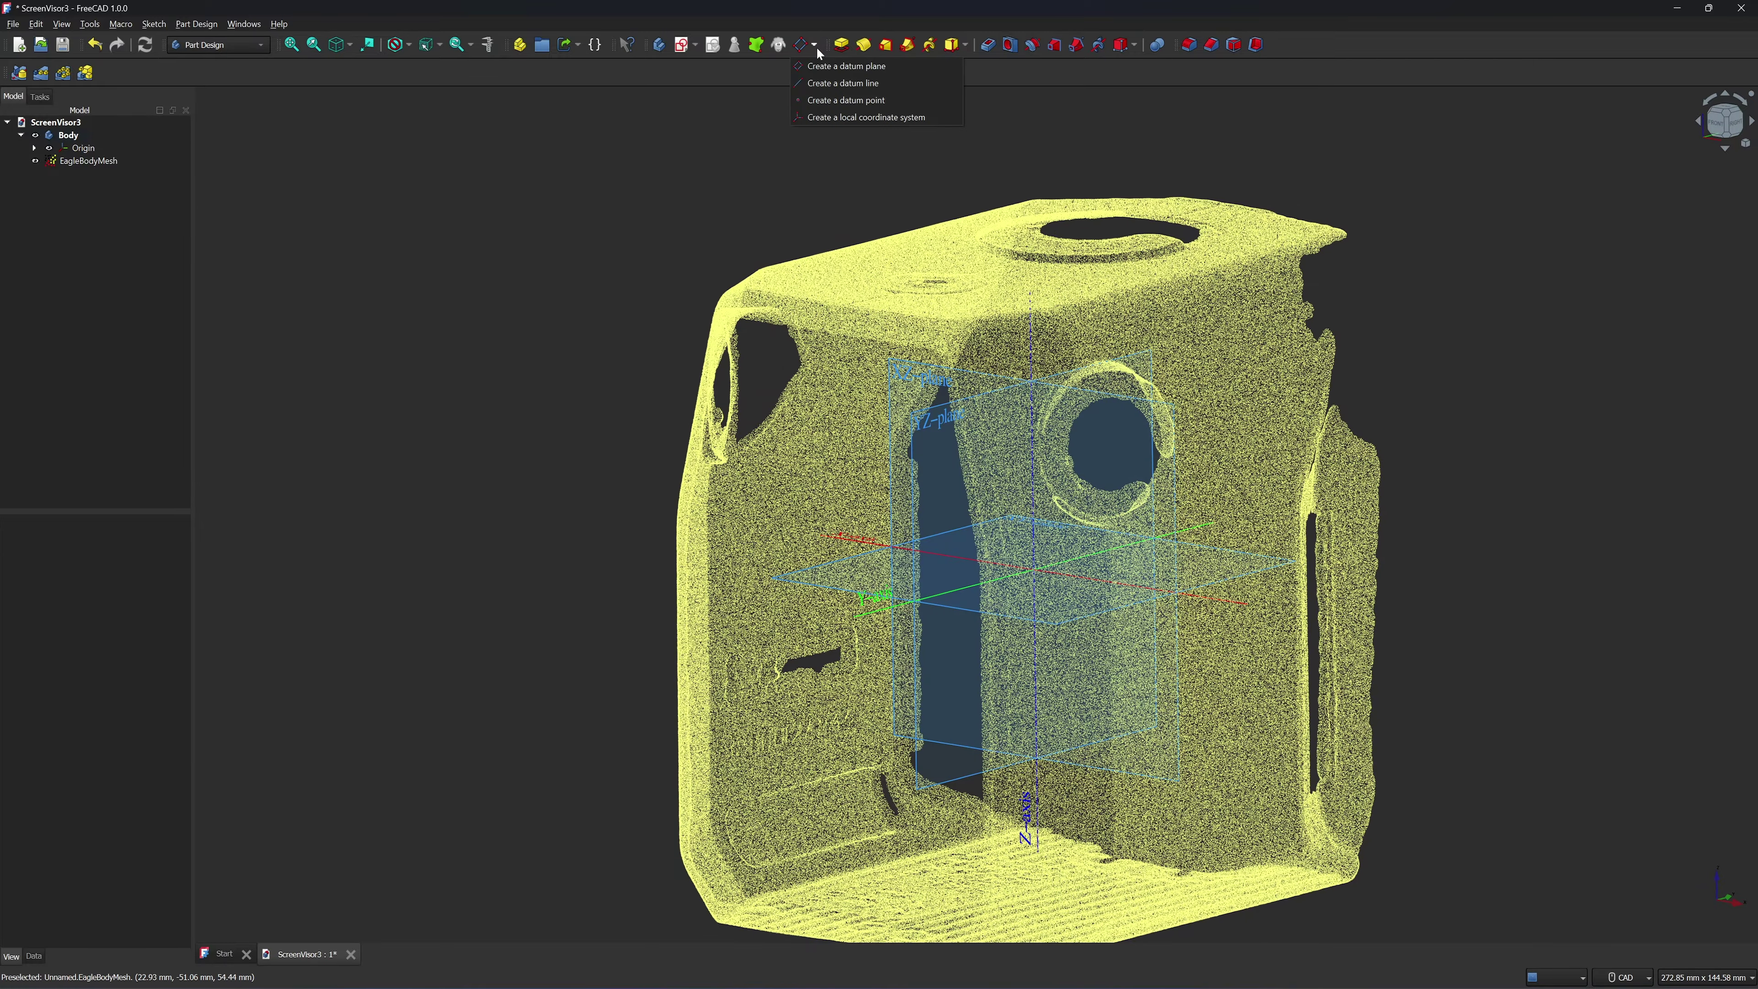
pyautogui.click(820, 69)
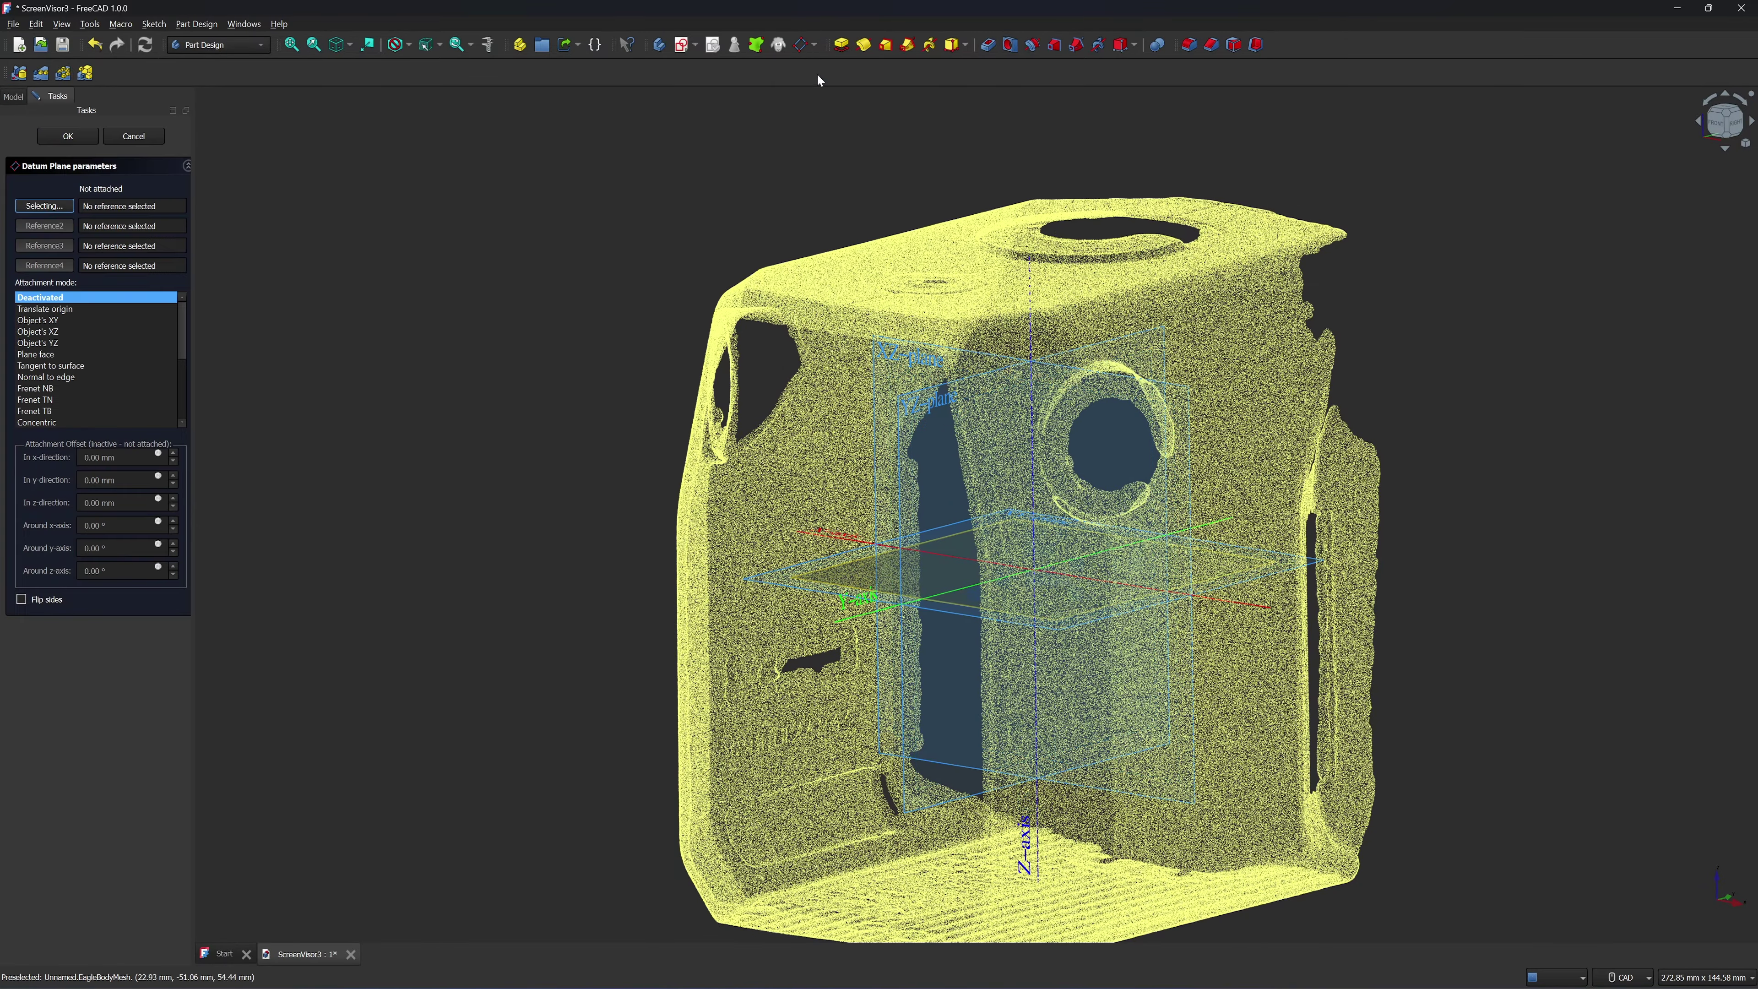
pyautogui.scroll(3, 818, 473)
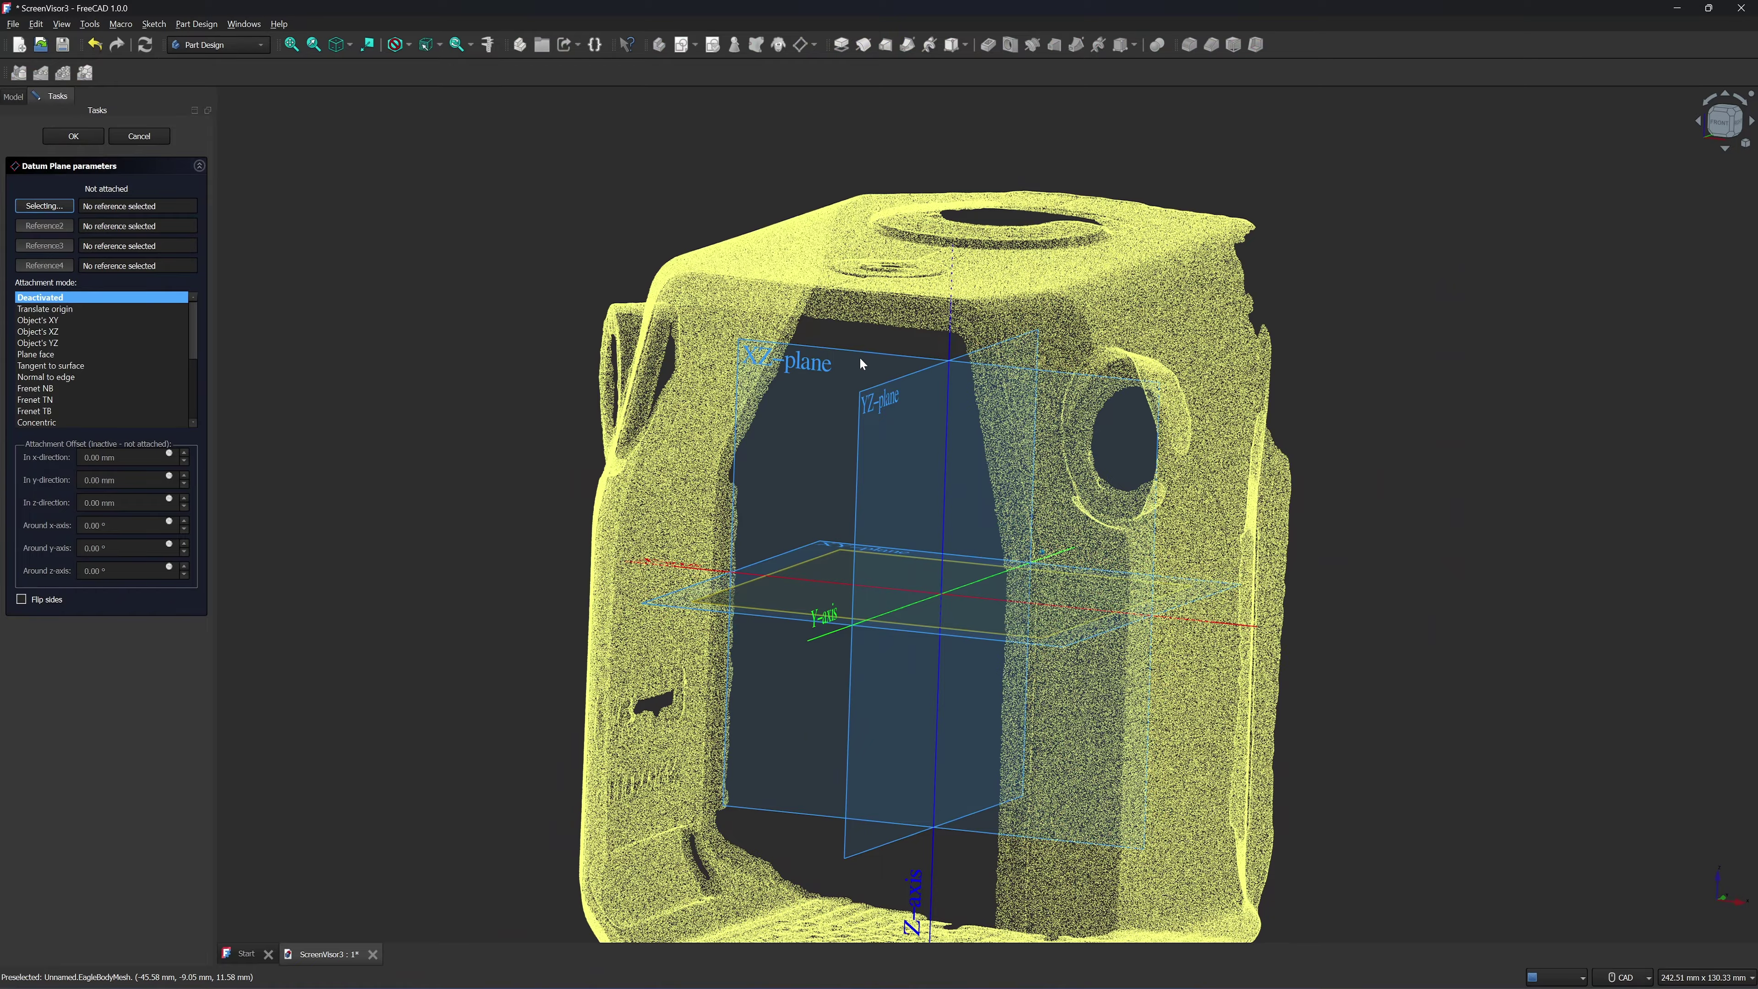
pyautogui.click(861, 351)
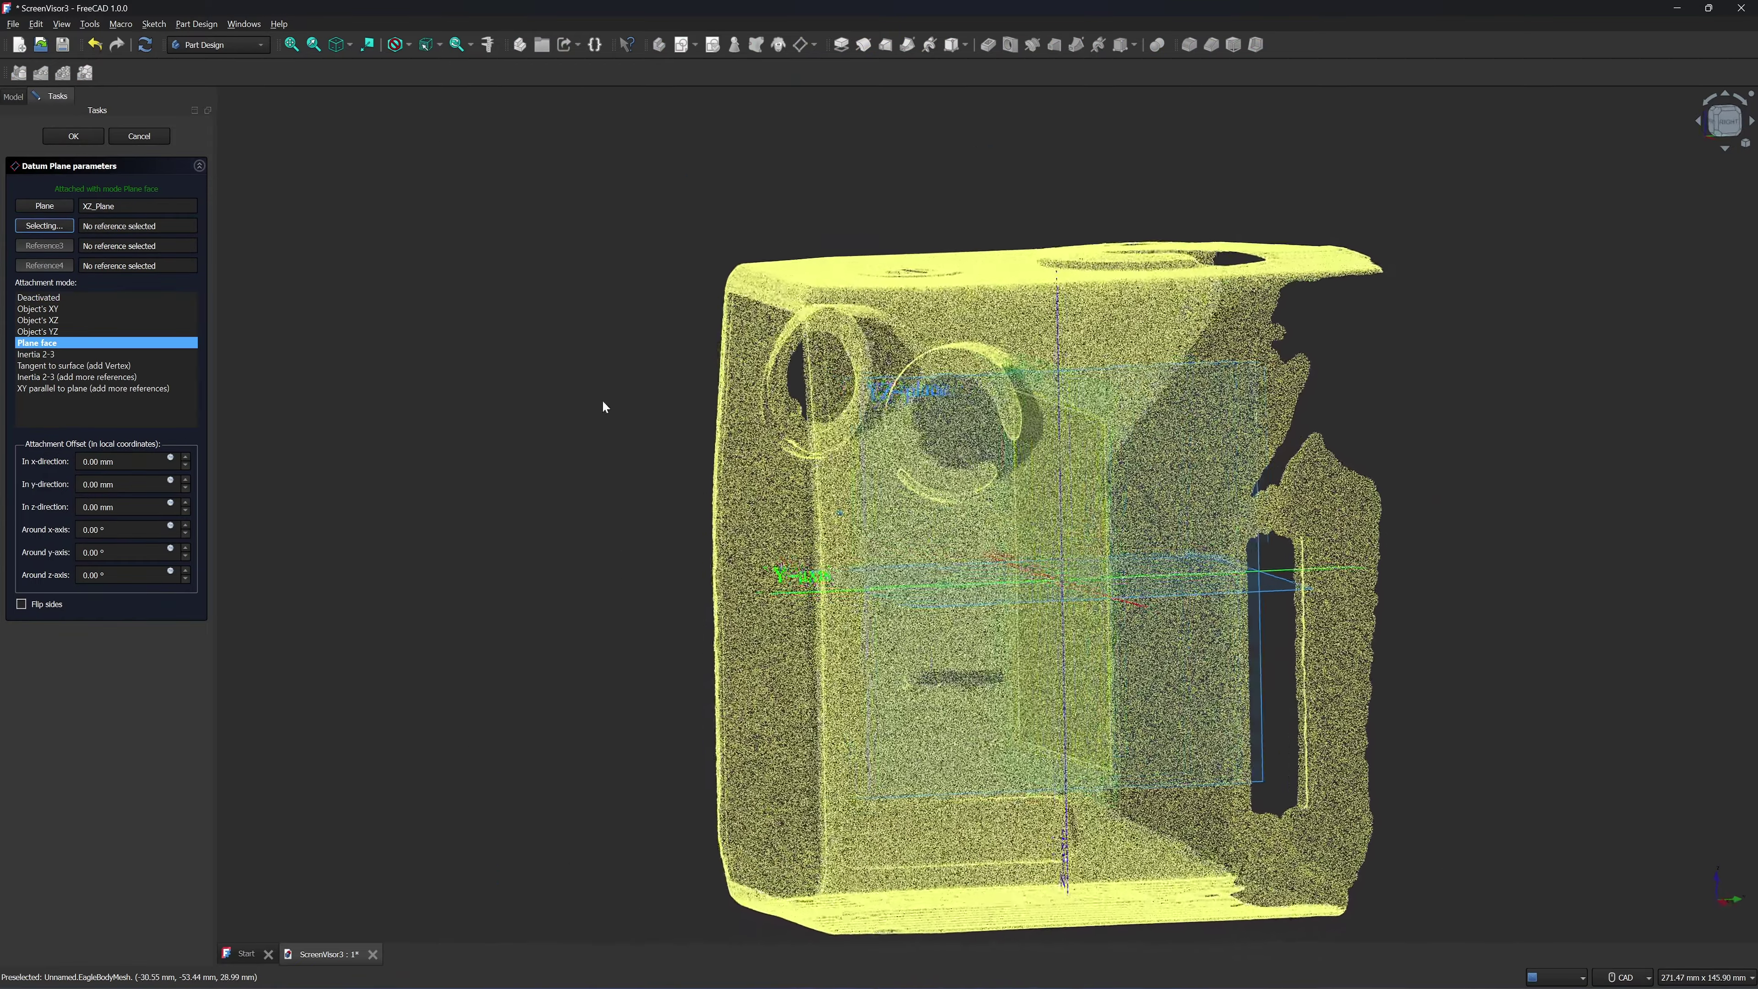
# Set the datum plane's z-direction offset to 80 mm, checking its position against the scan's front from the side
pyautogui.press('3')
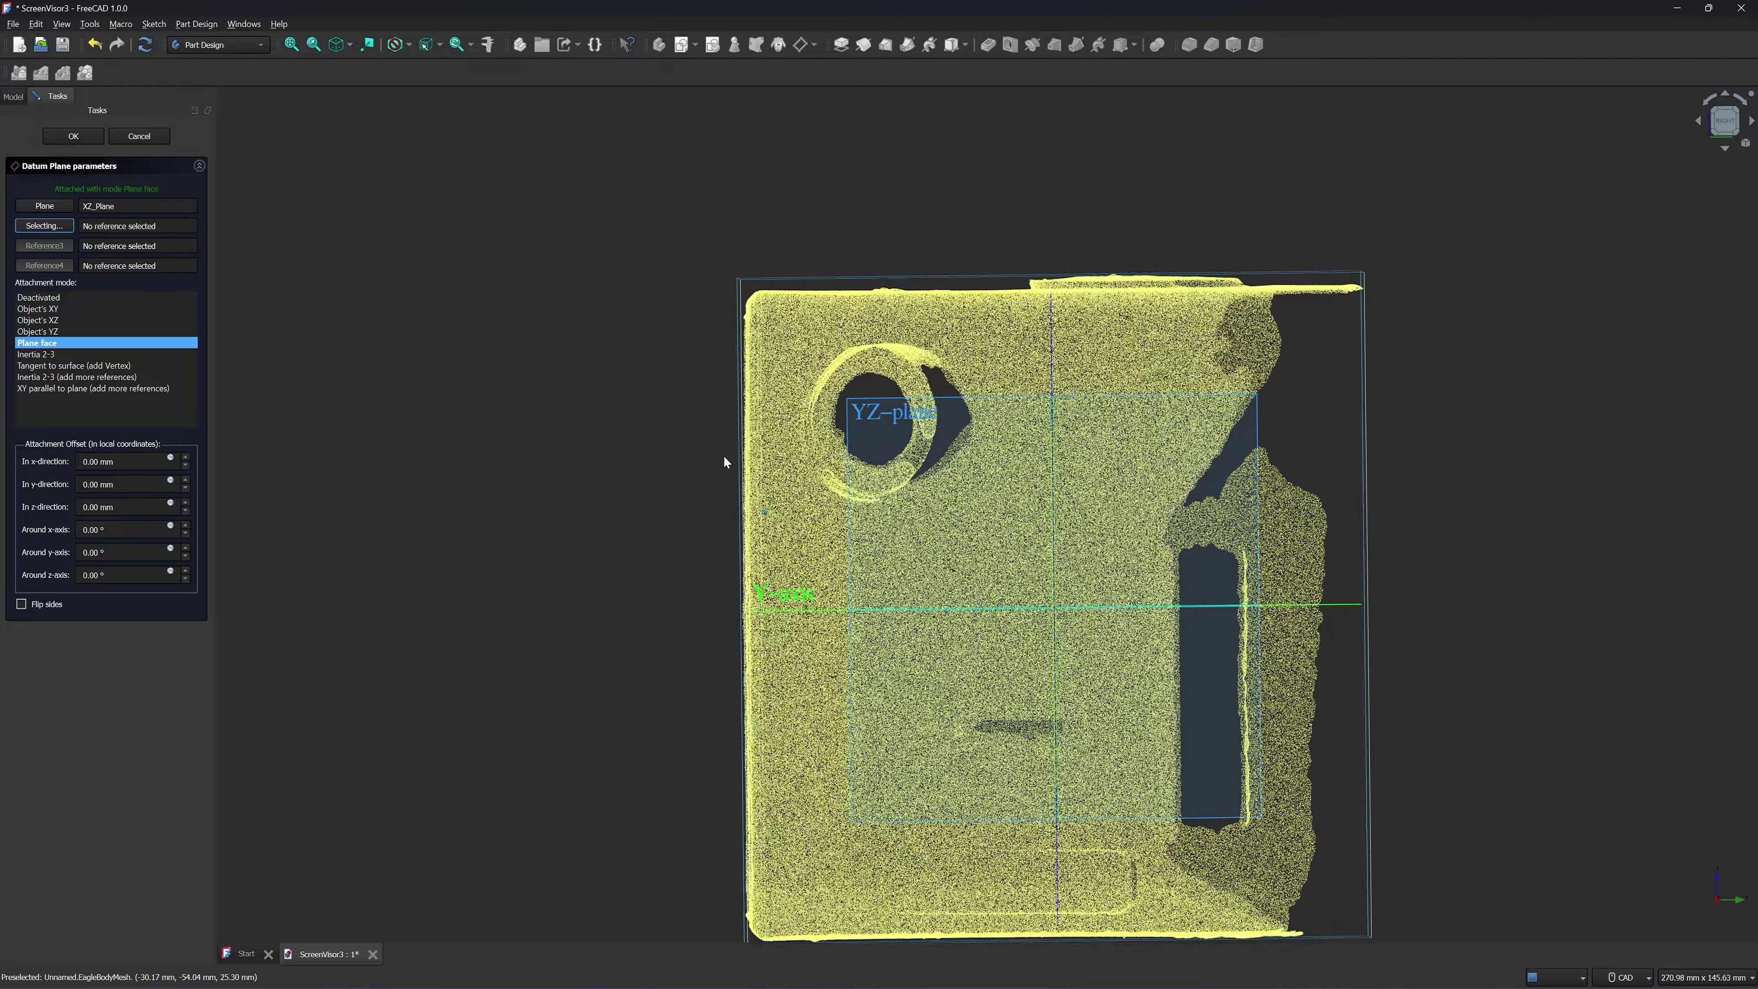
pyautogui.moveTo(724, 455); pyautogui.dragTo(795, 356, button='middle')
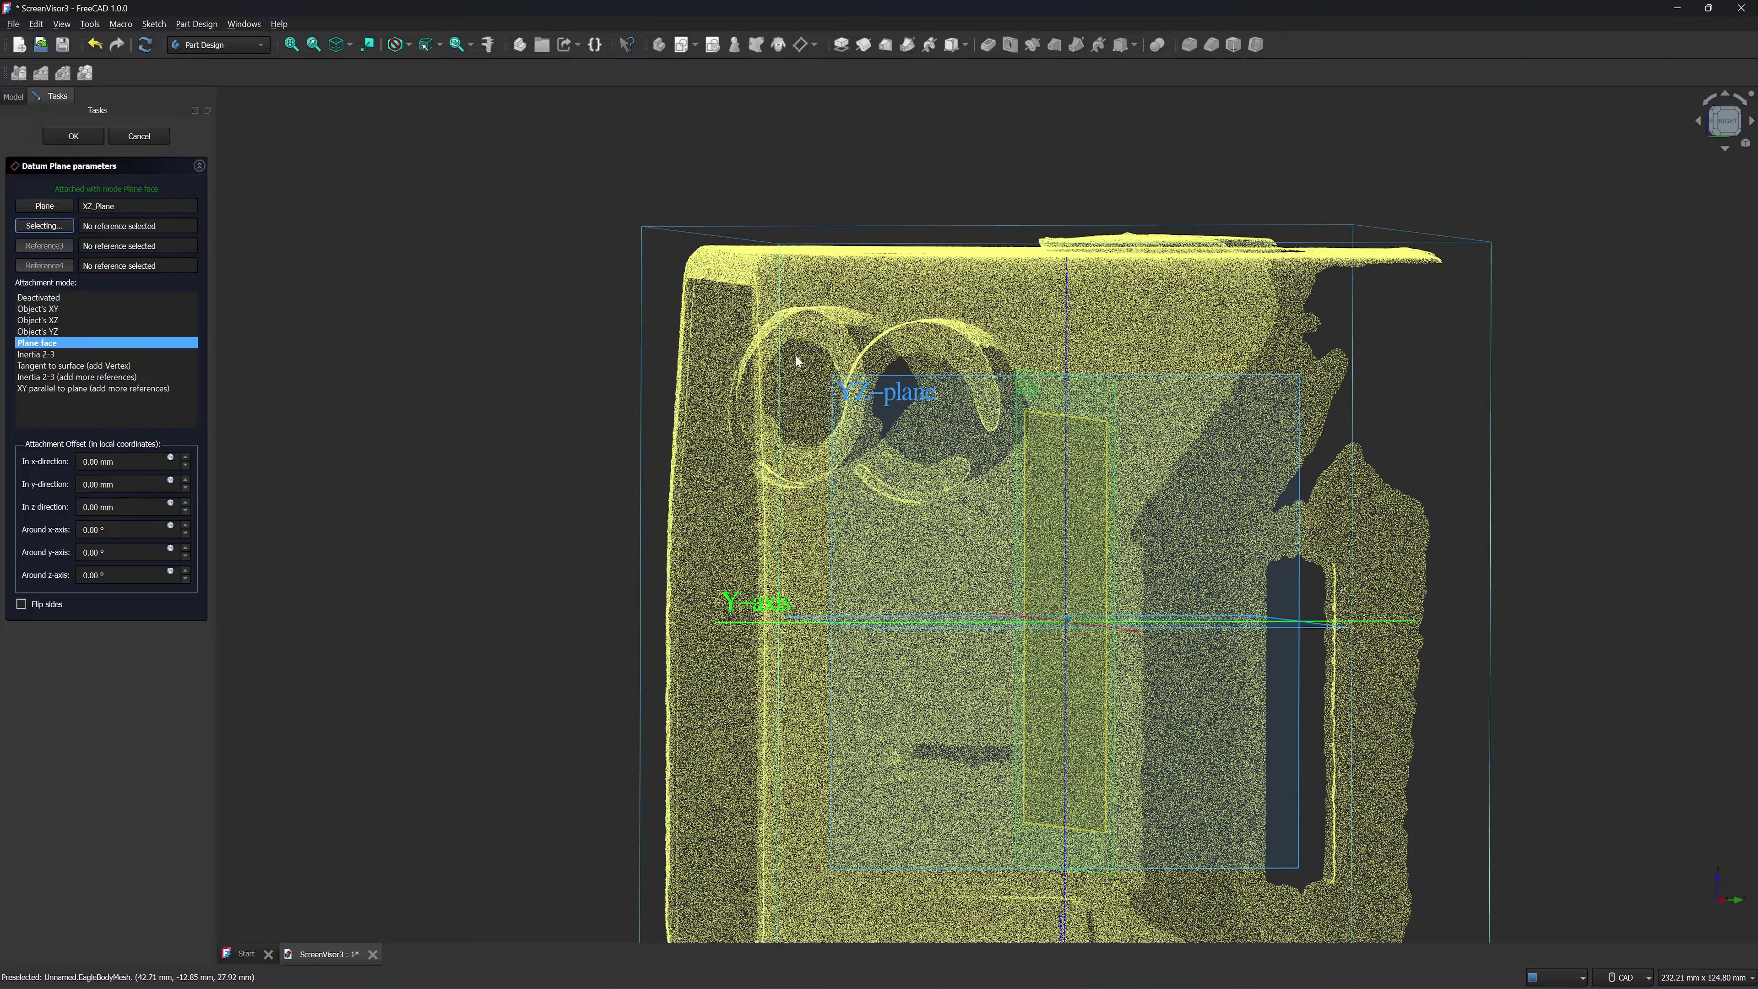
pyautogui.scroll(-3, 1305, 199)
pyautogui.press('3')
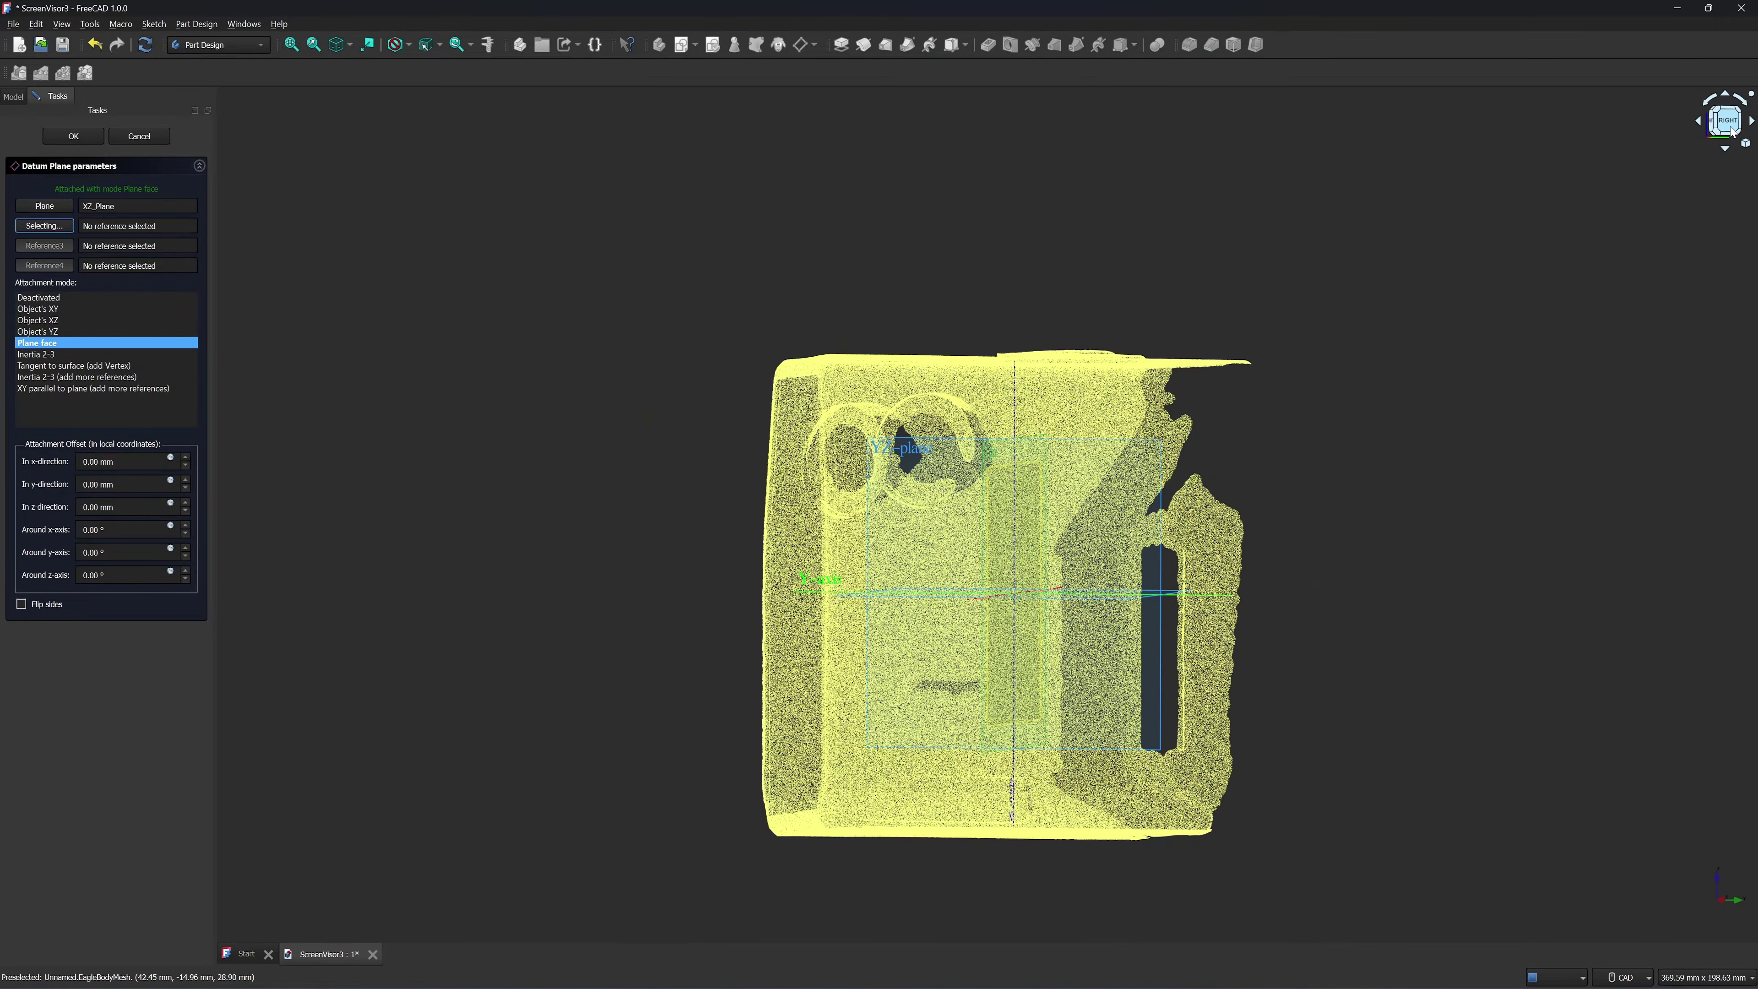
pyautogui.scroll(4, 730, 393)
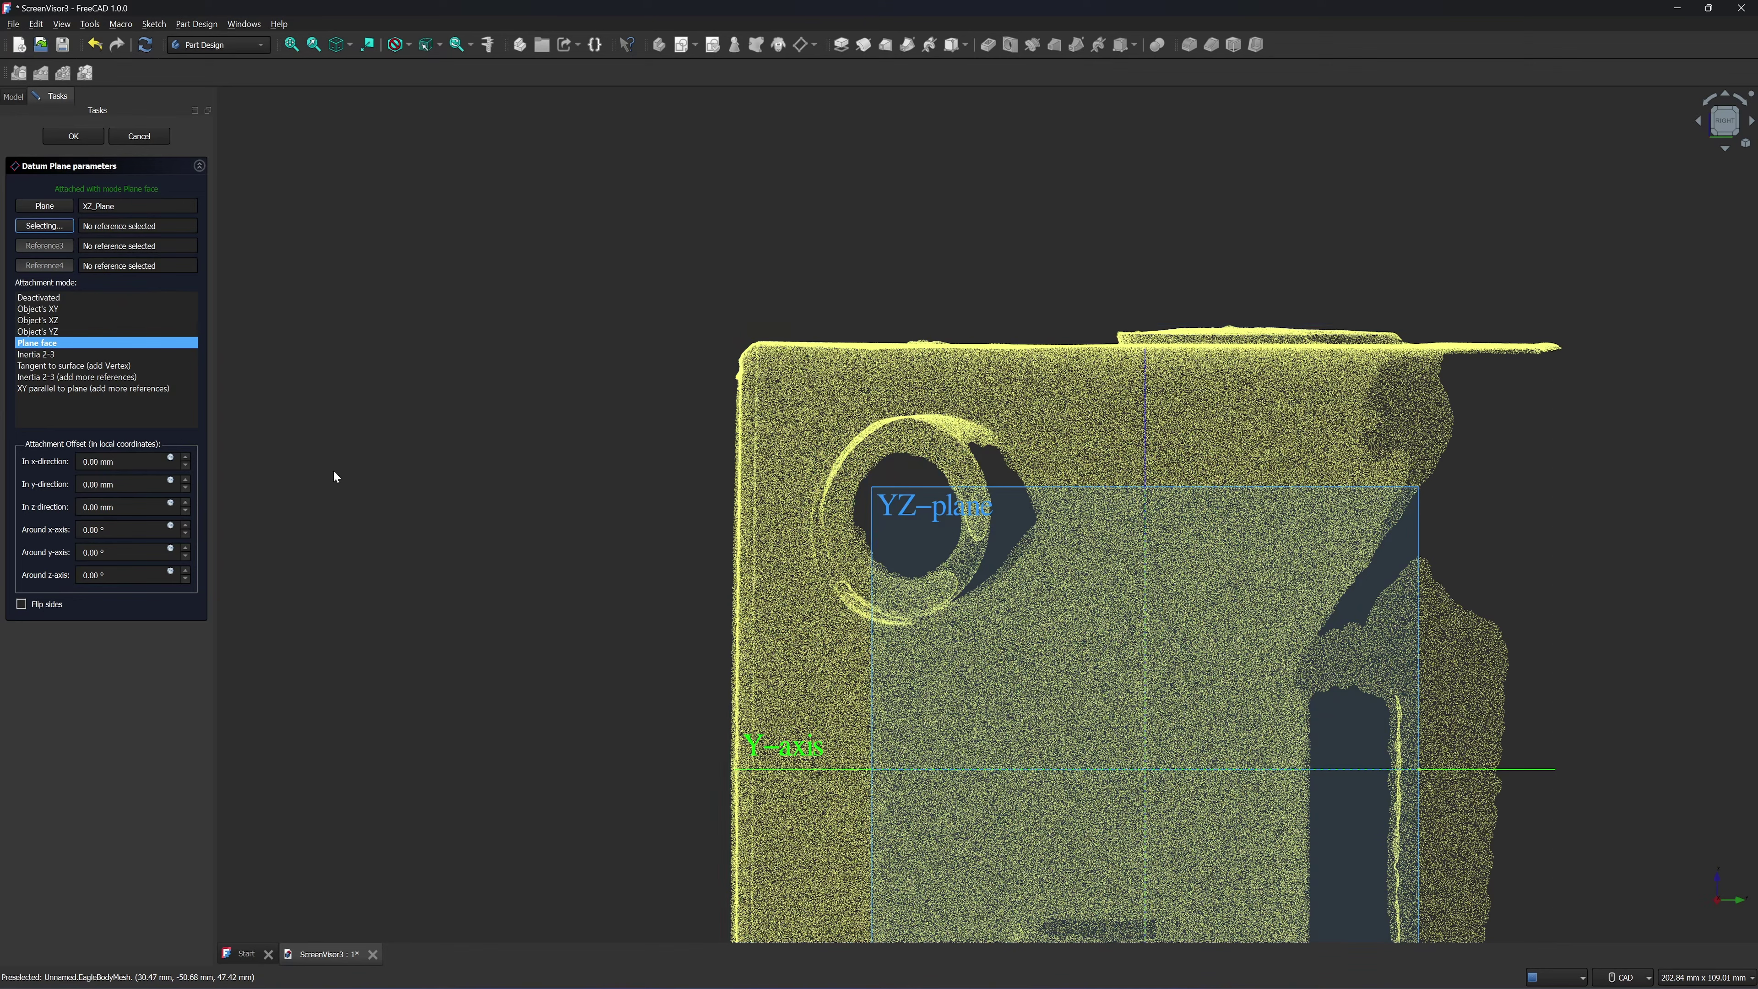
pyautogui.click(165, 506)
pyautogui.scroll(2, 764, 357)
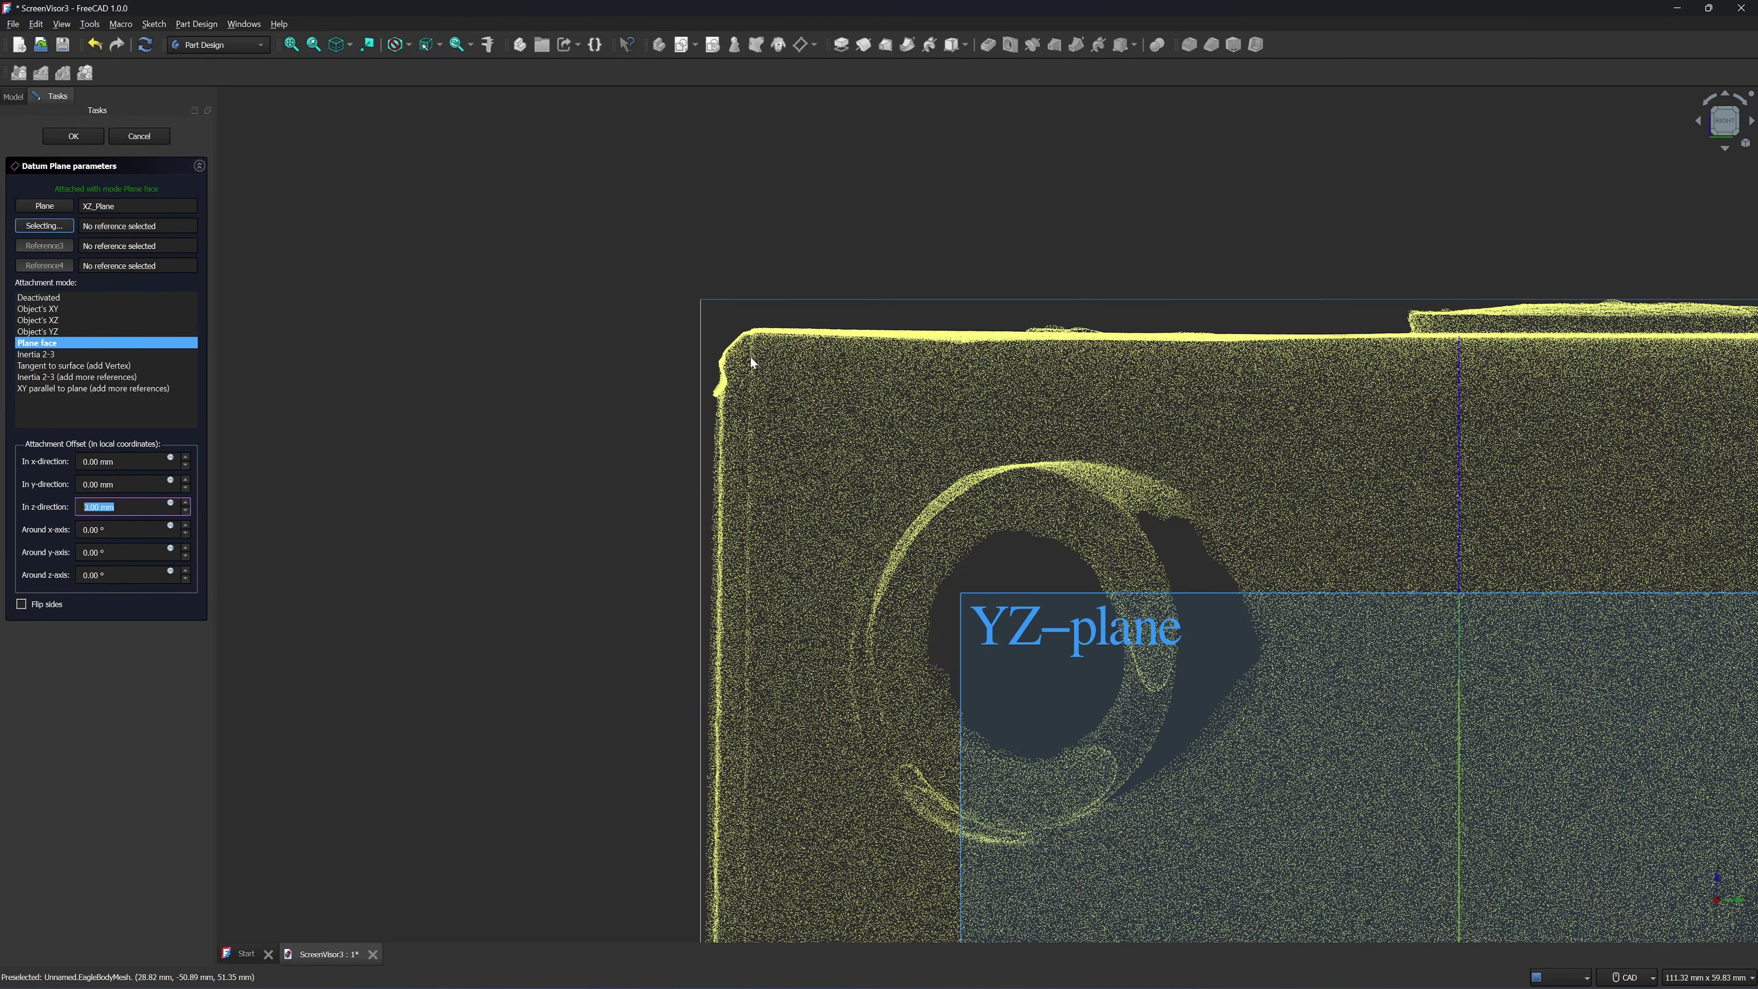
pyautogui.scroll(-2, 750, 356)
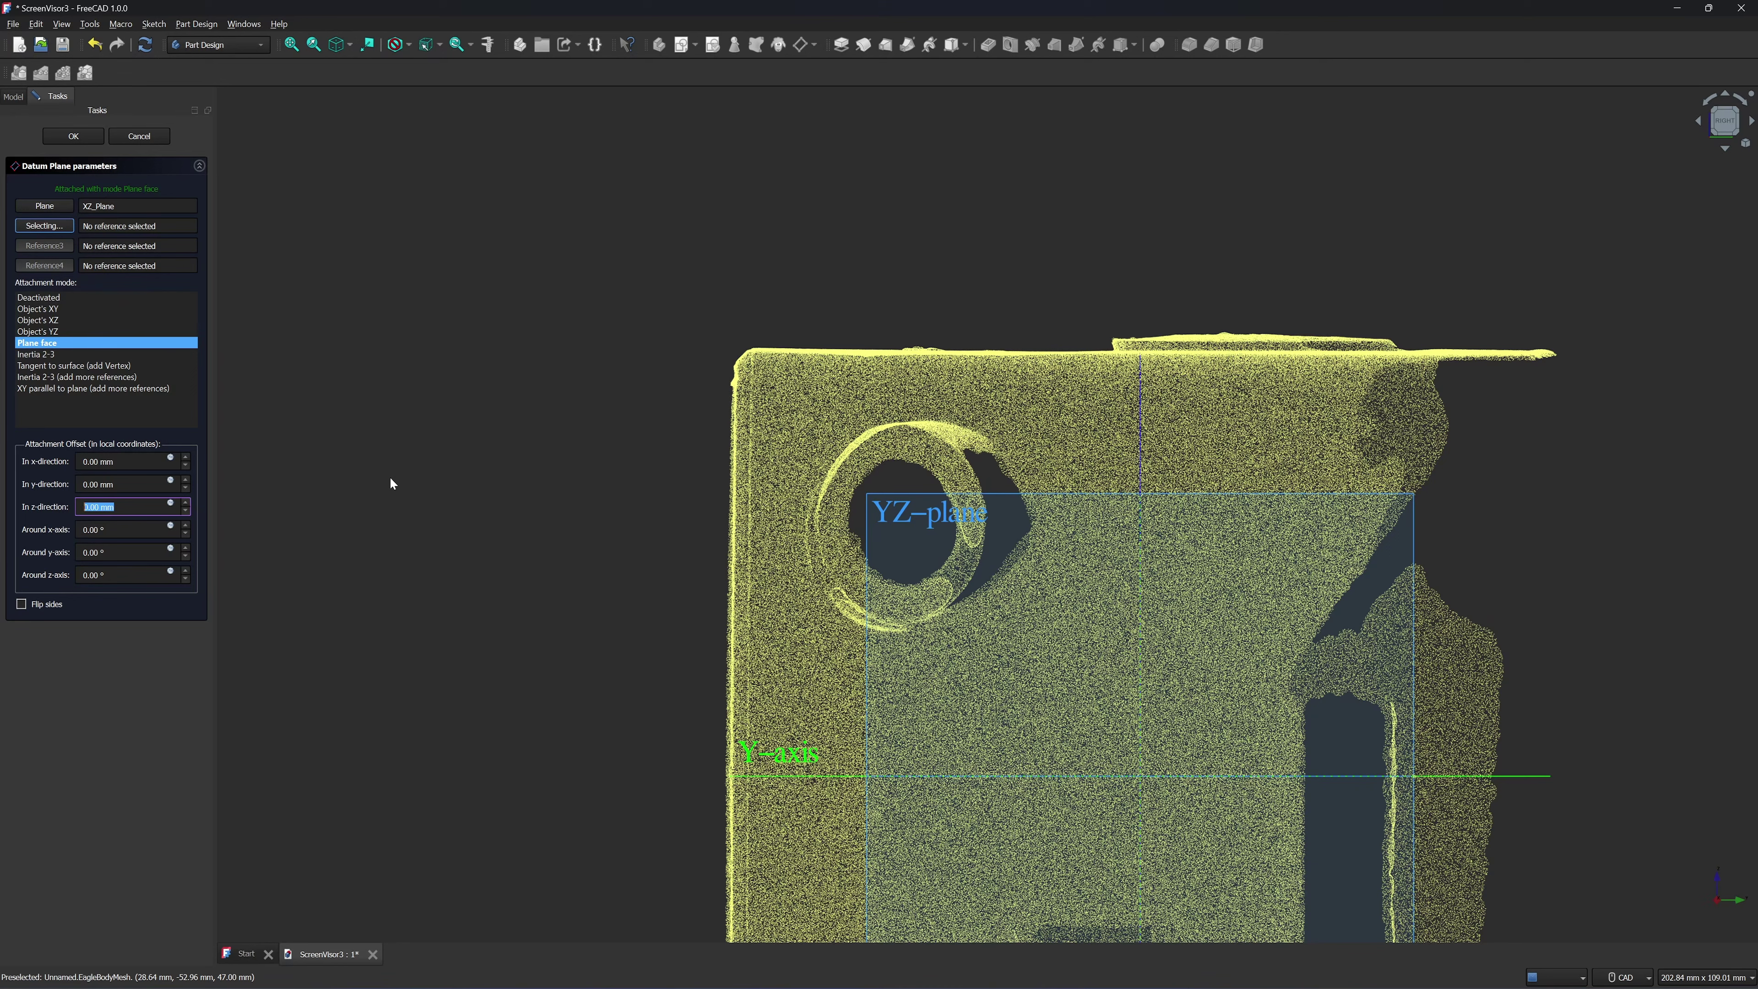
pyautogui.write('80')
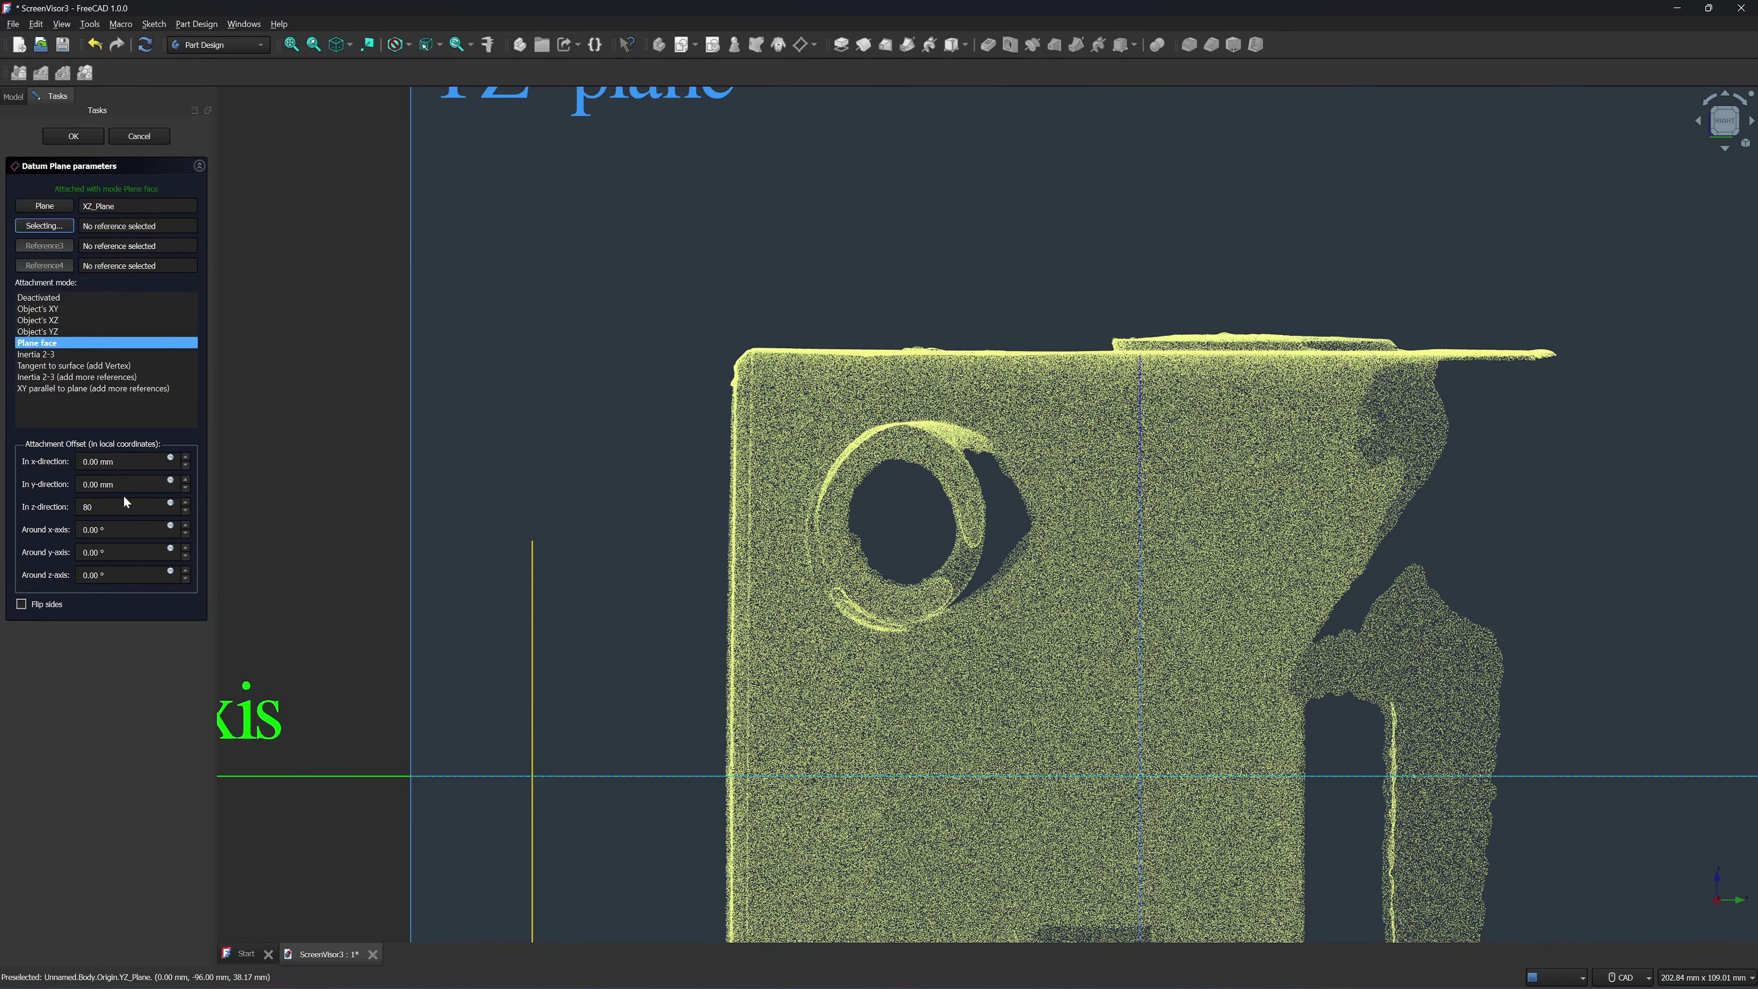
# Reduce the datum plane's z-direction offset stepwise towards the scan's front edge and set it to 51.5 mm
pyautogui.scroll(-11, 186, 512)
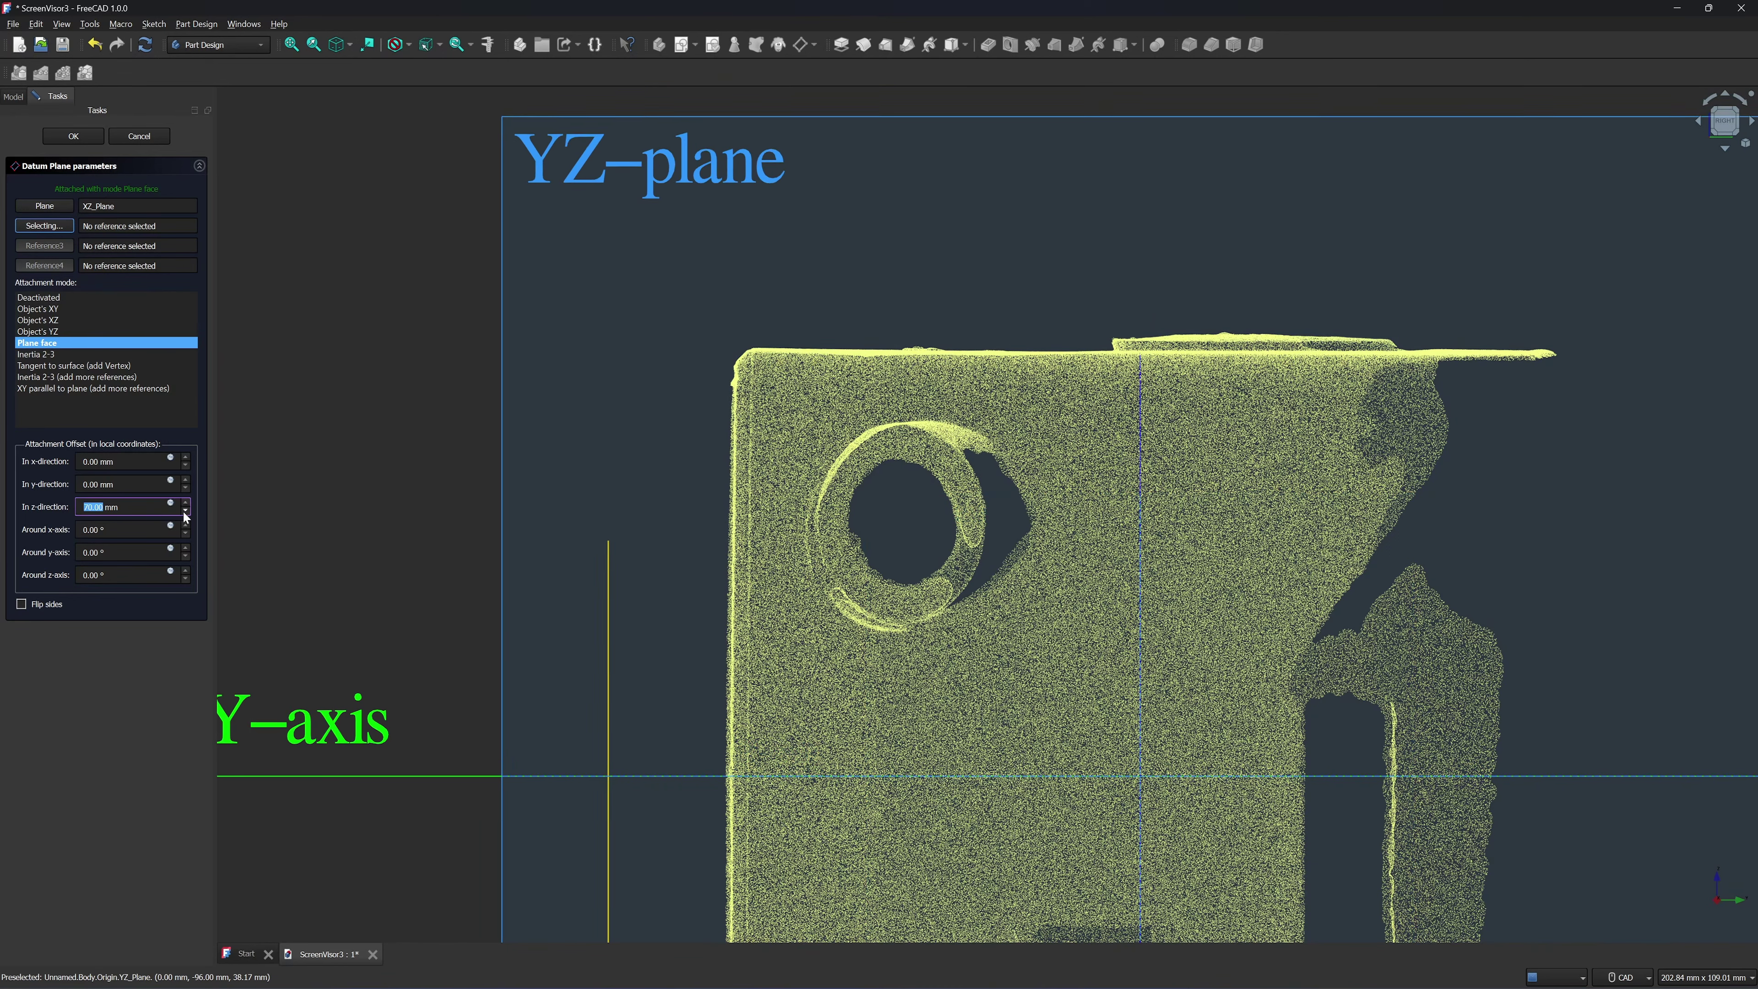
pyautogui.click(185, 511)
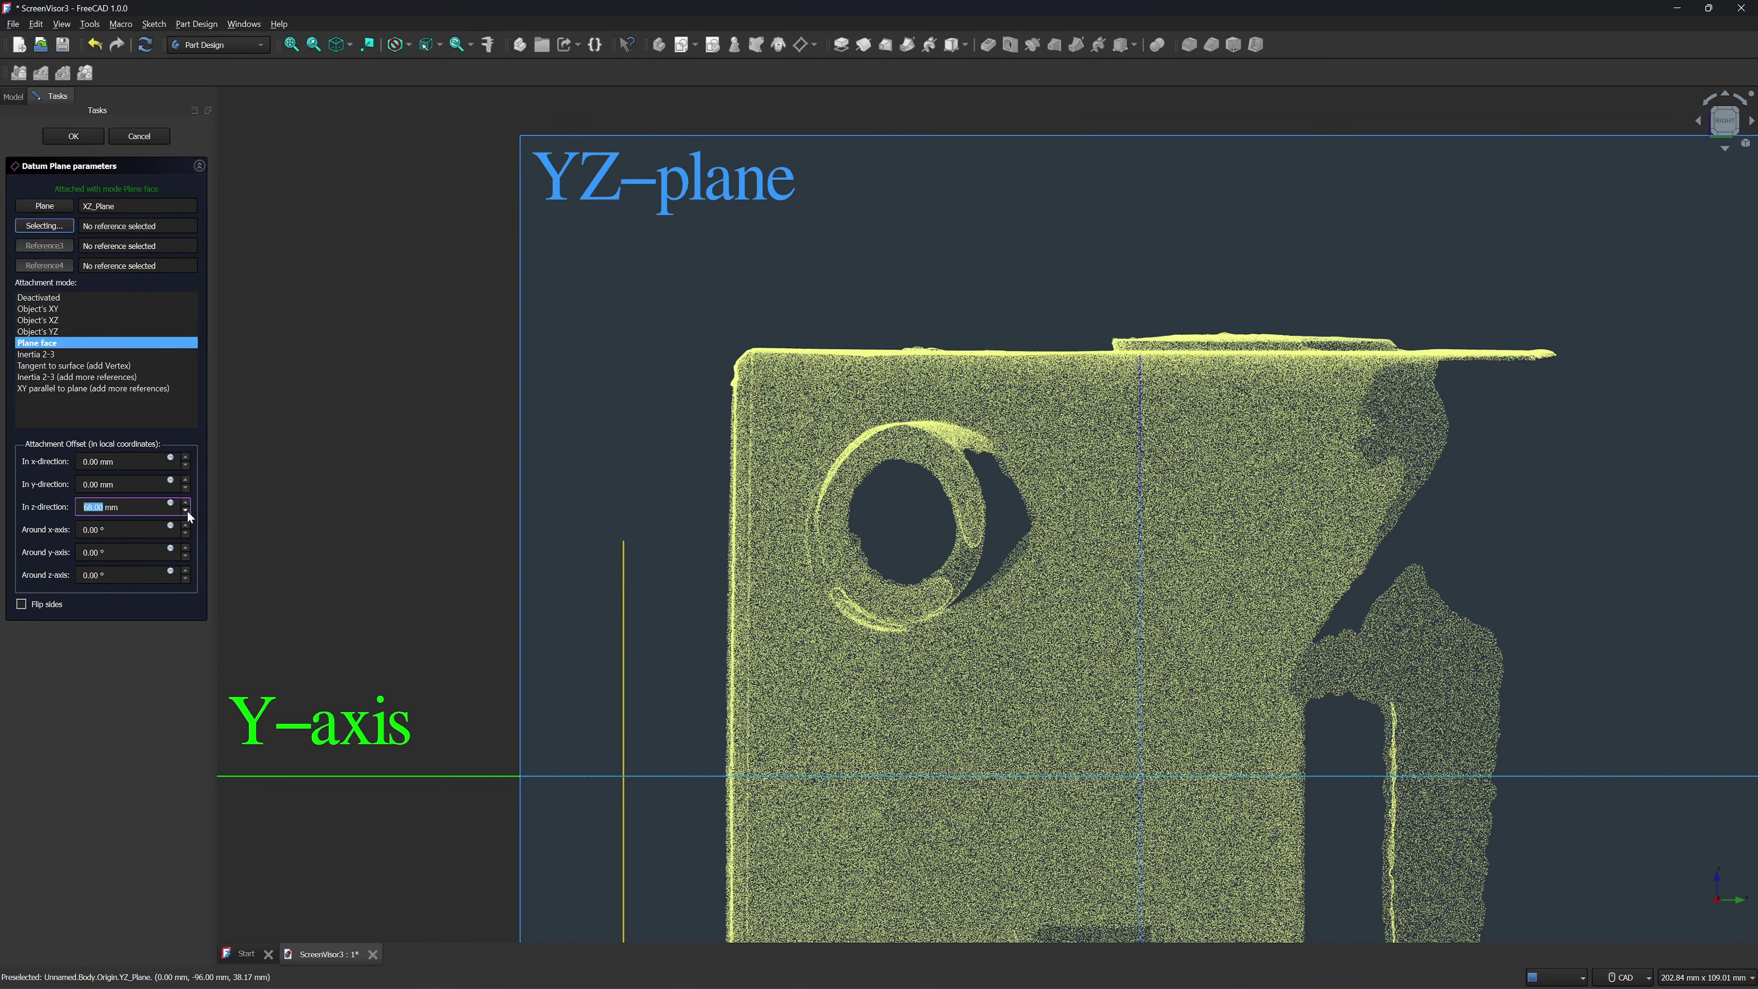
pyautogui.click(185, 511)
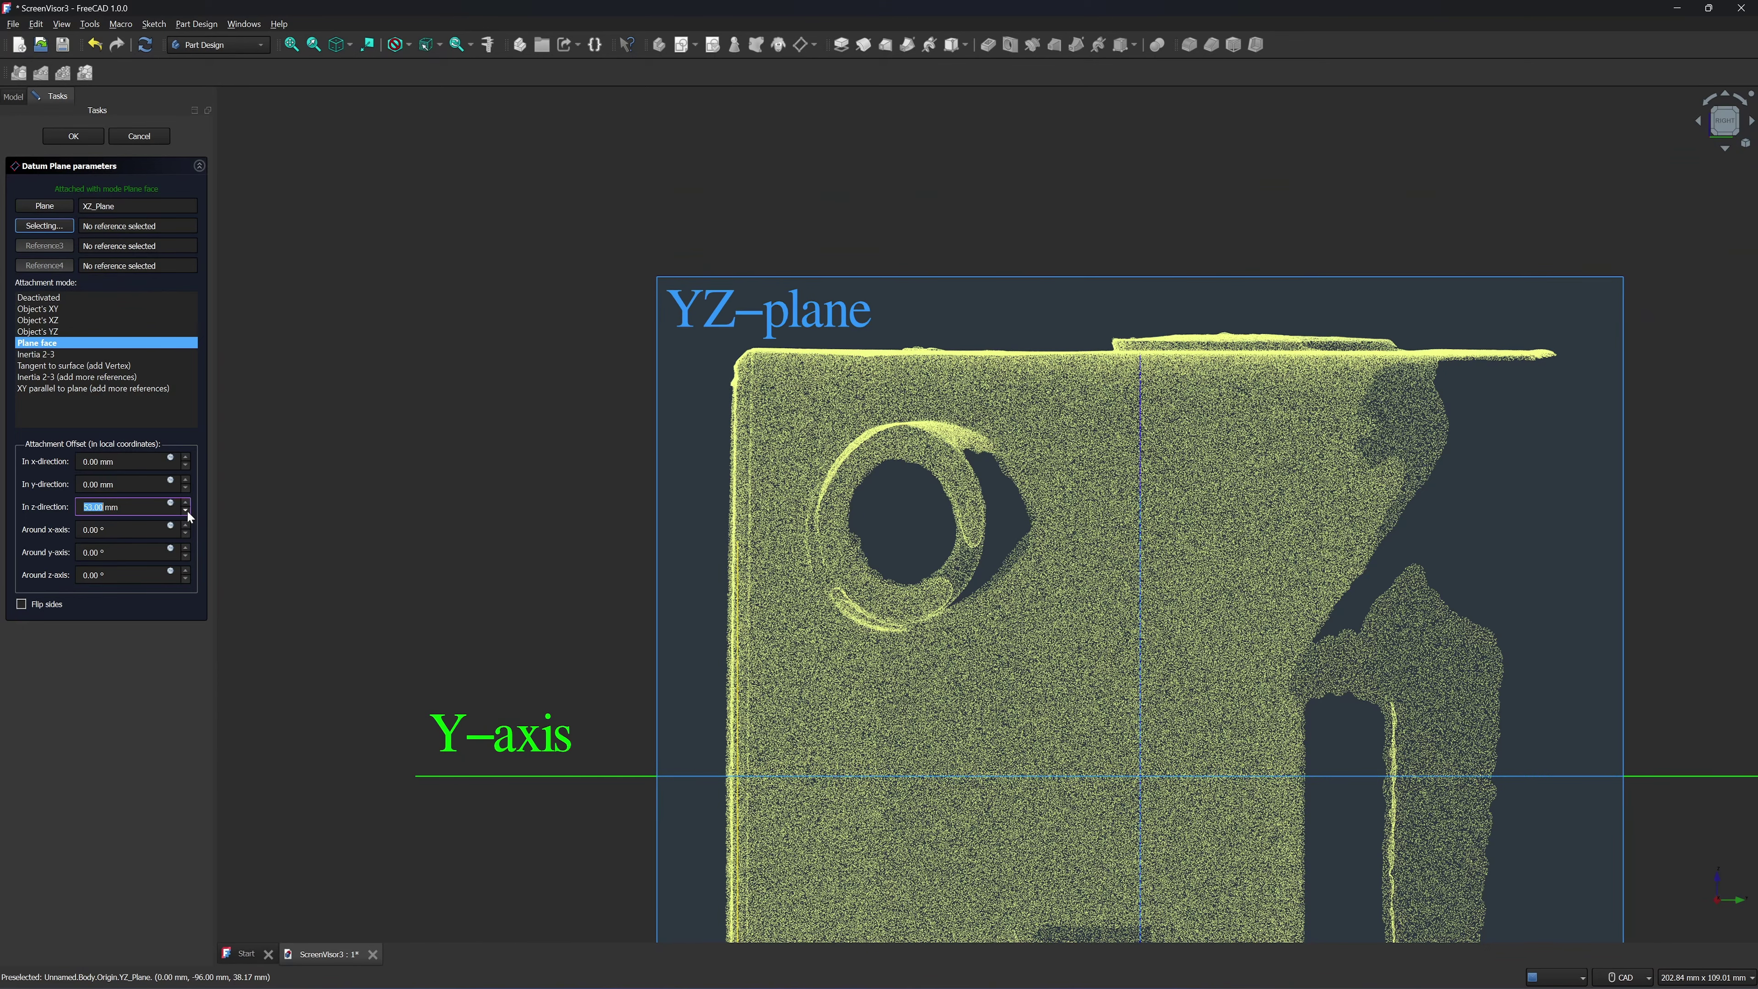
pyautogui.scroll(6, 789, 574)
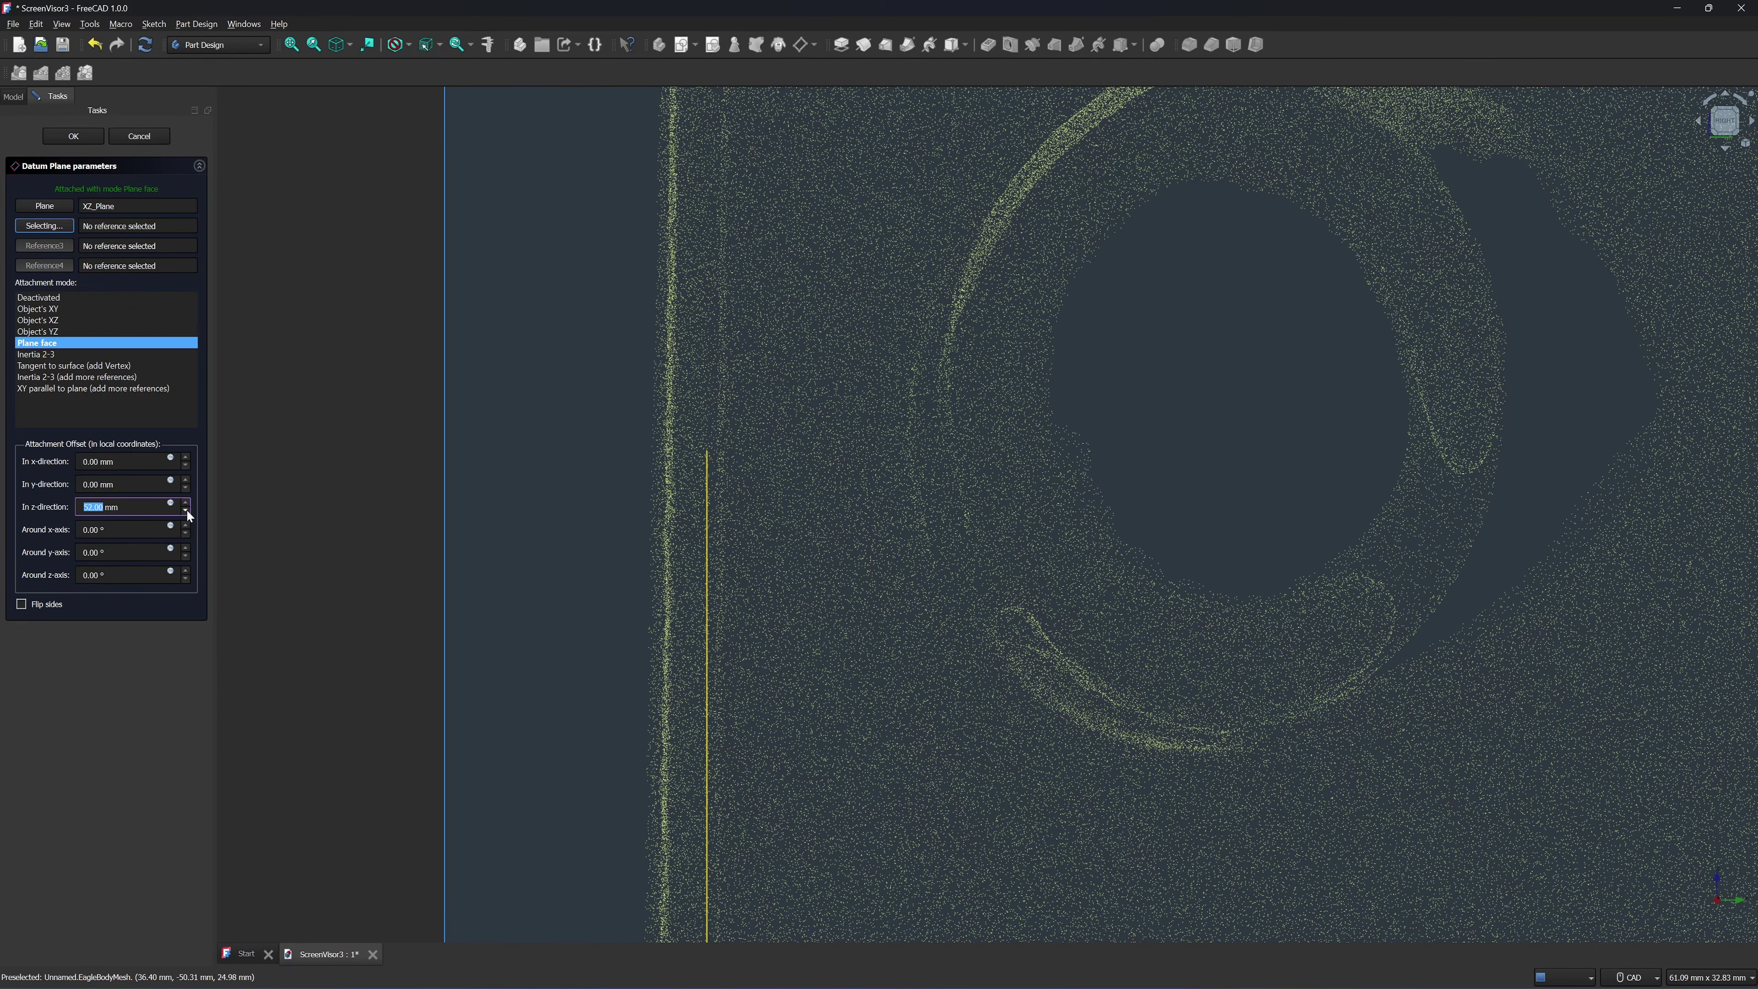
pyautogui.click(186, 510)
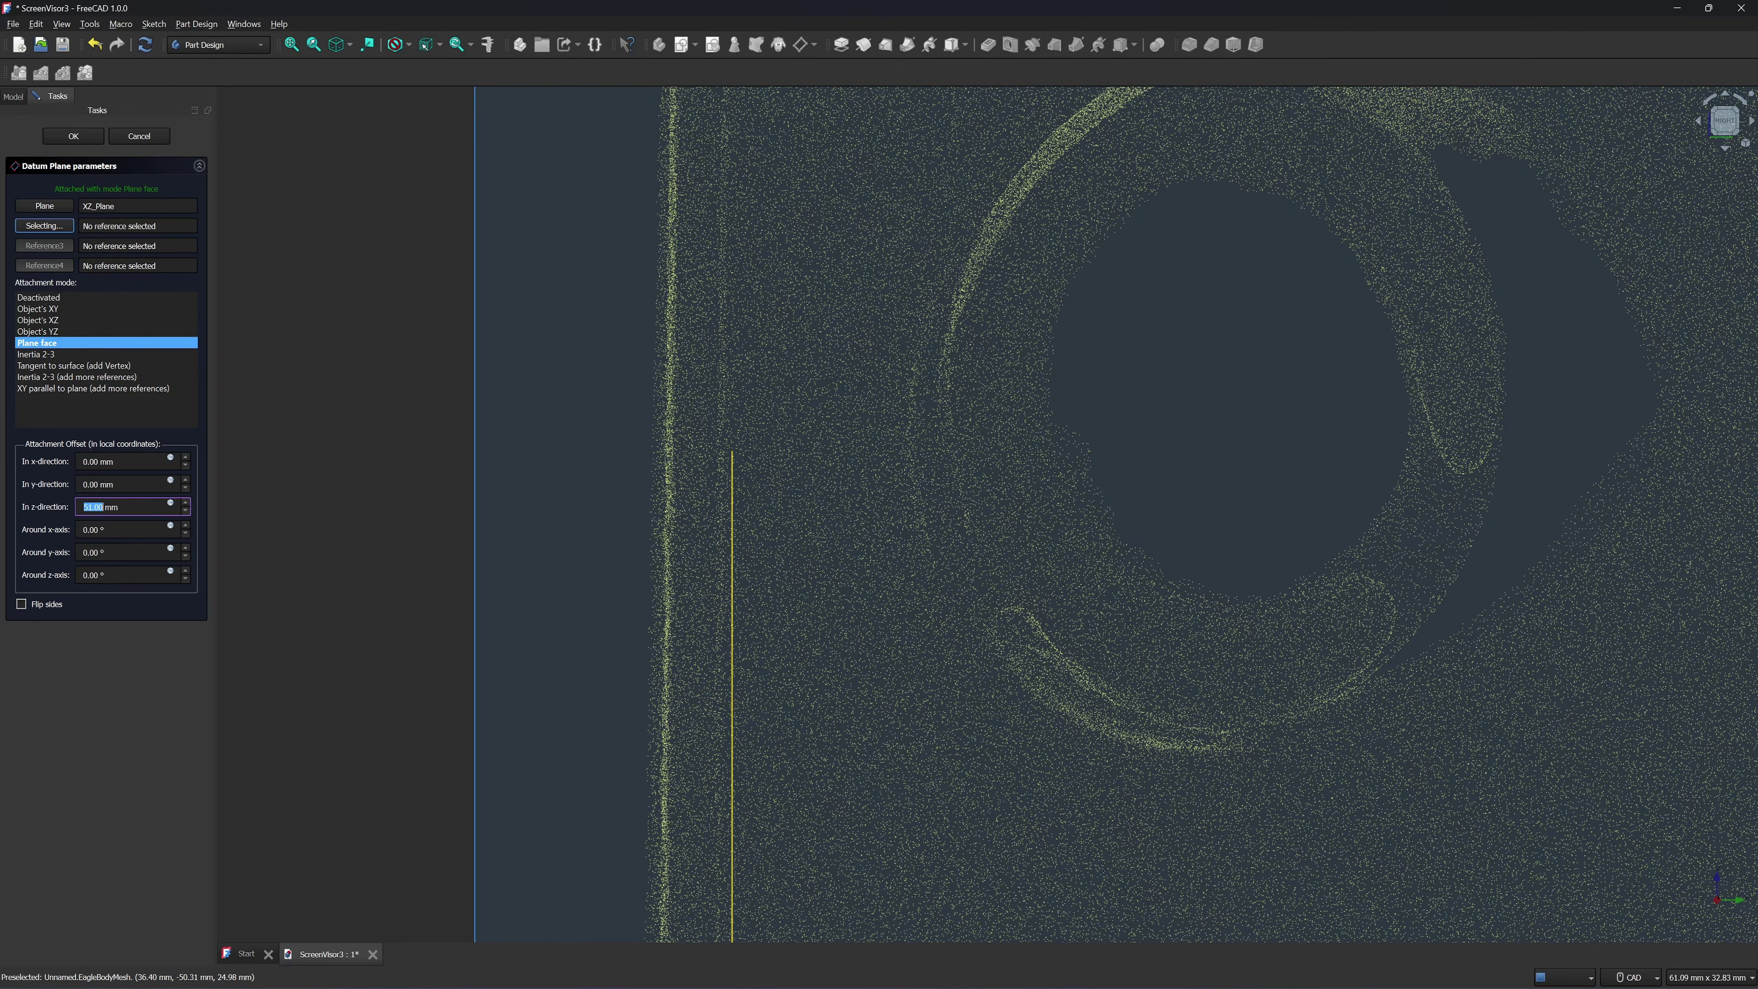
pyautogui.moveTo(94, 507); pyautogui.dragTo(119, 507)
pyautogui.write('51.5')
pyautogui.scroll(-5, 375, 497)
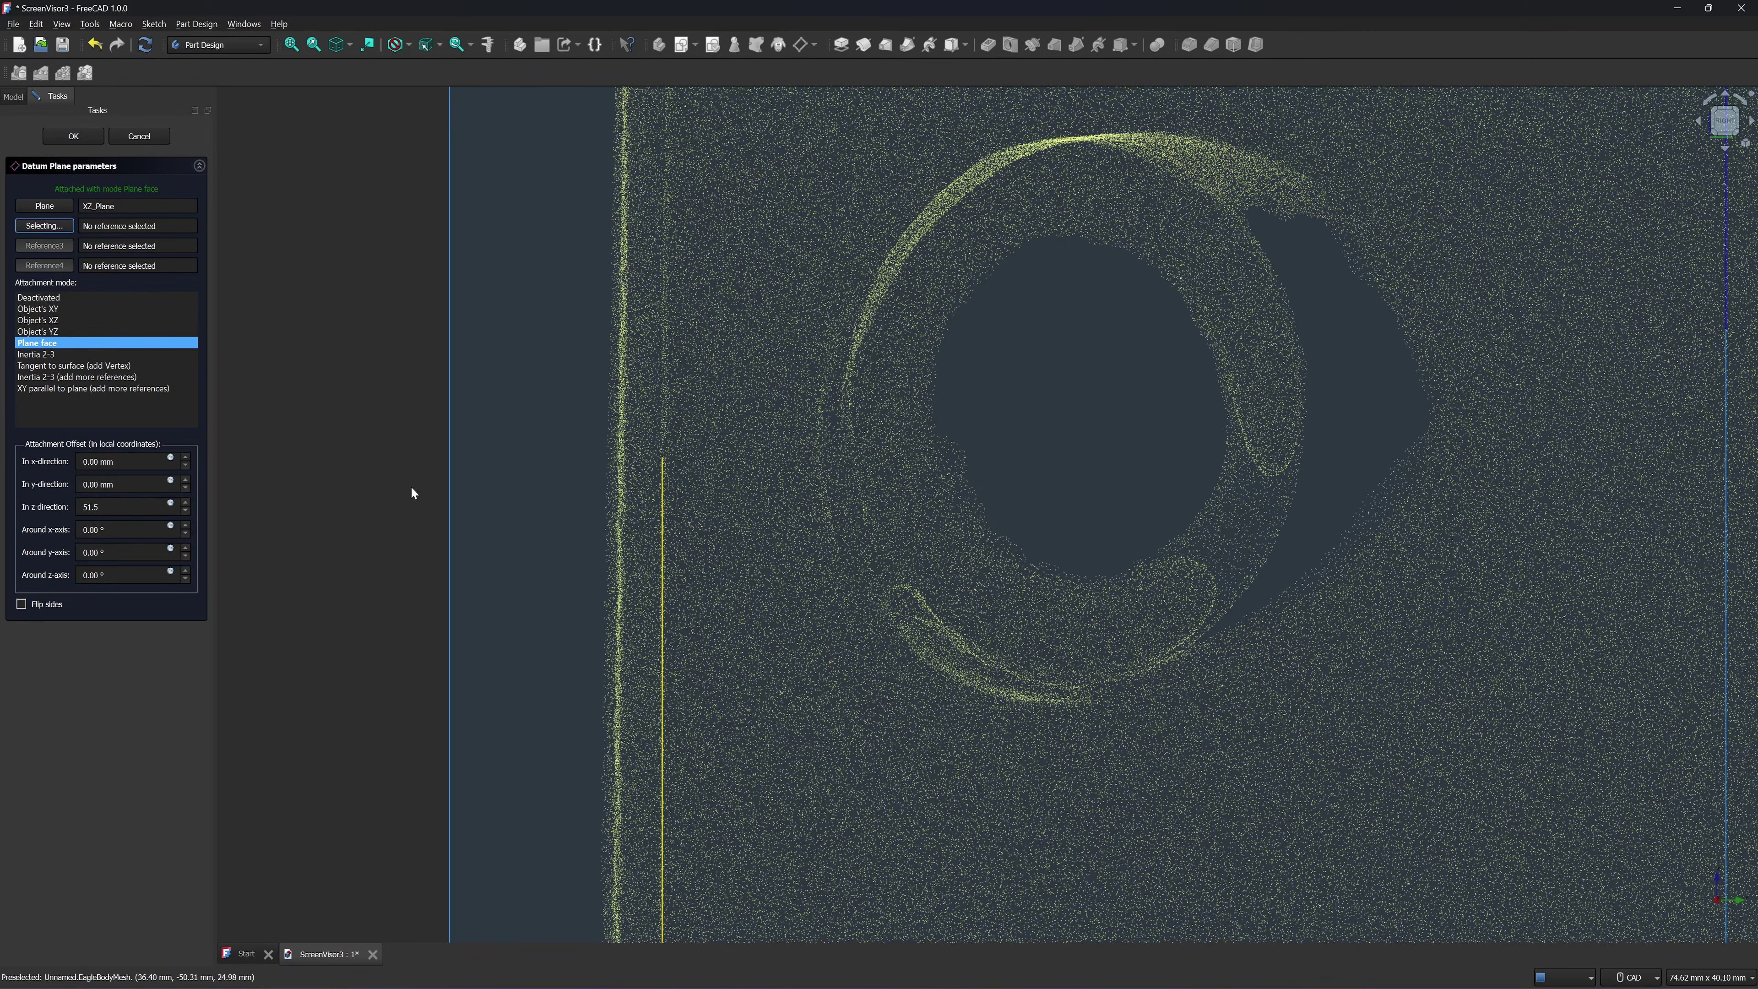
pyautogui.scroll(-2, 374, 497)
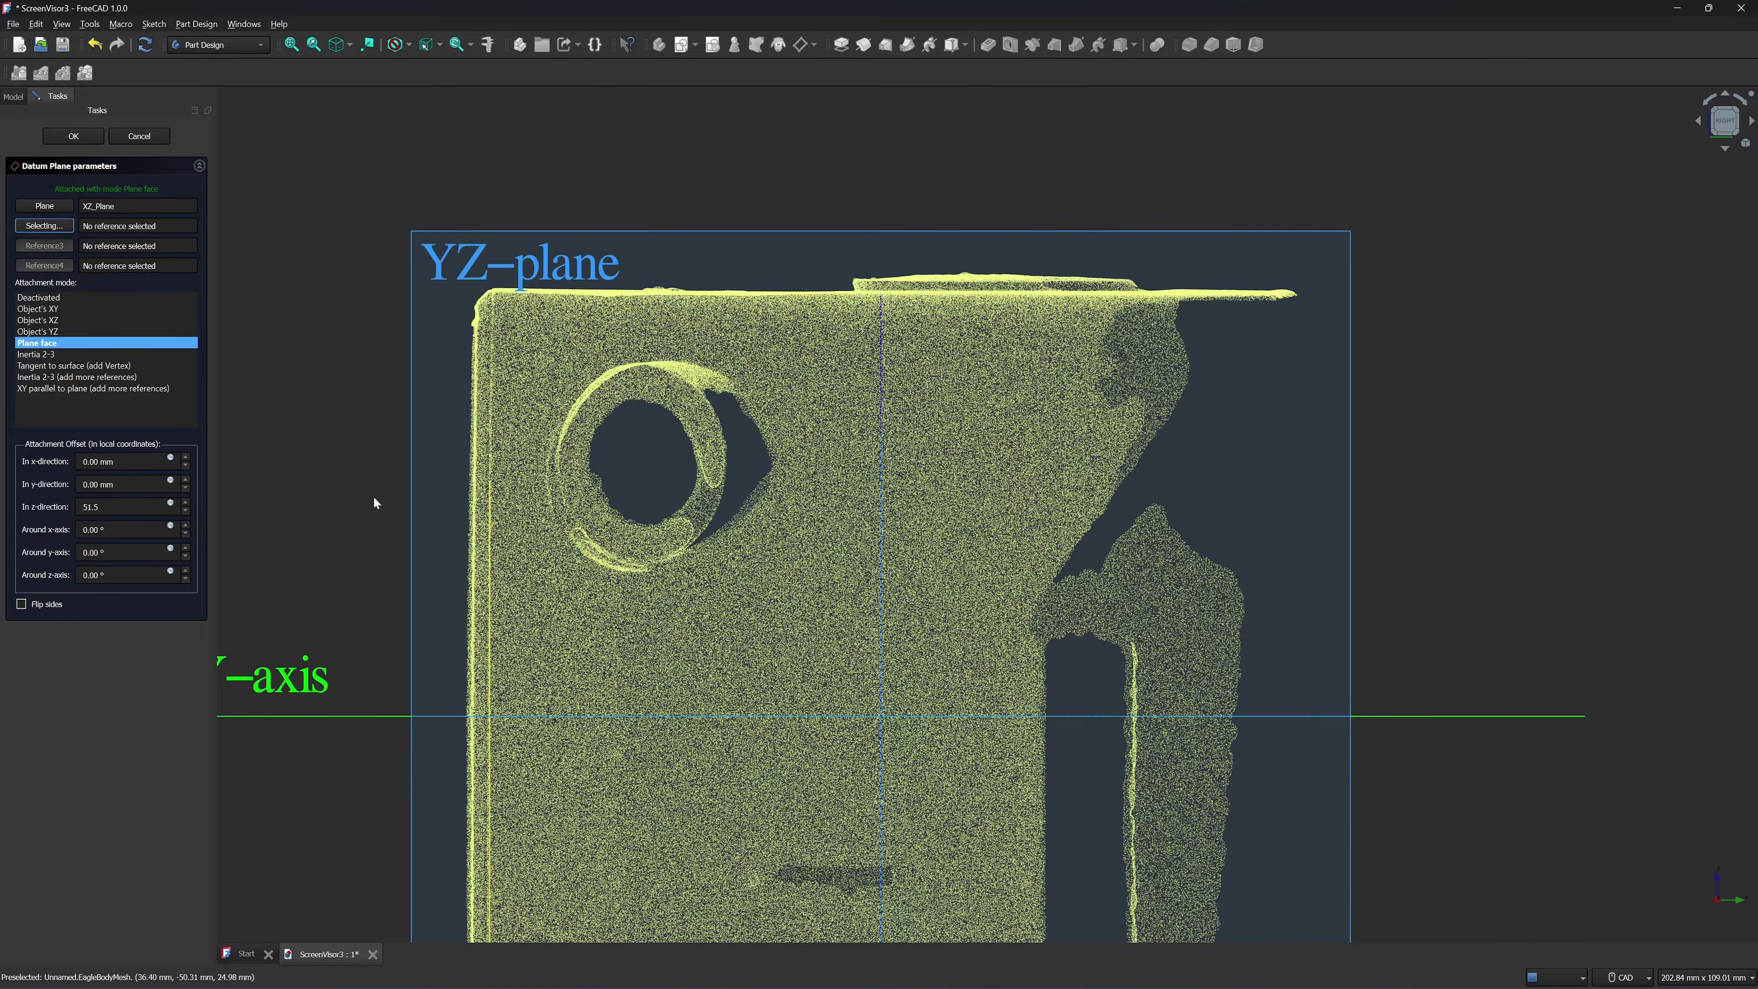
pyautogui.moveTo(375, 497); pyautogui.dragTo(580, 323, button='middle')
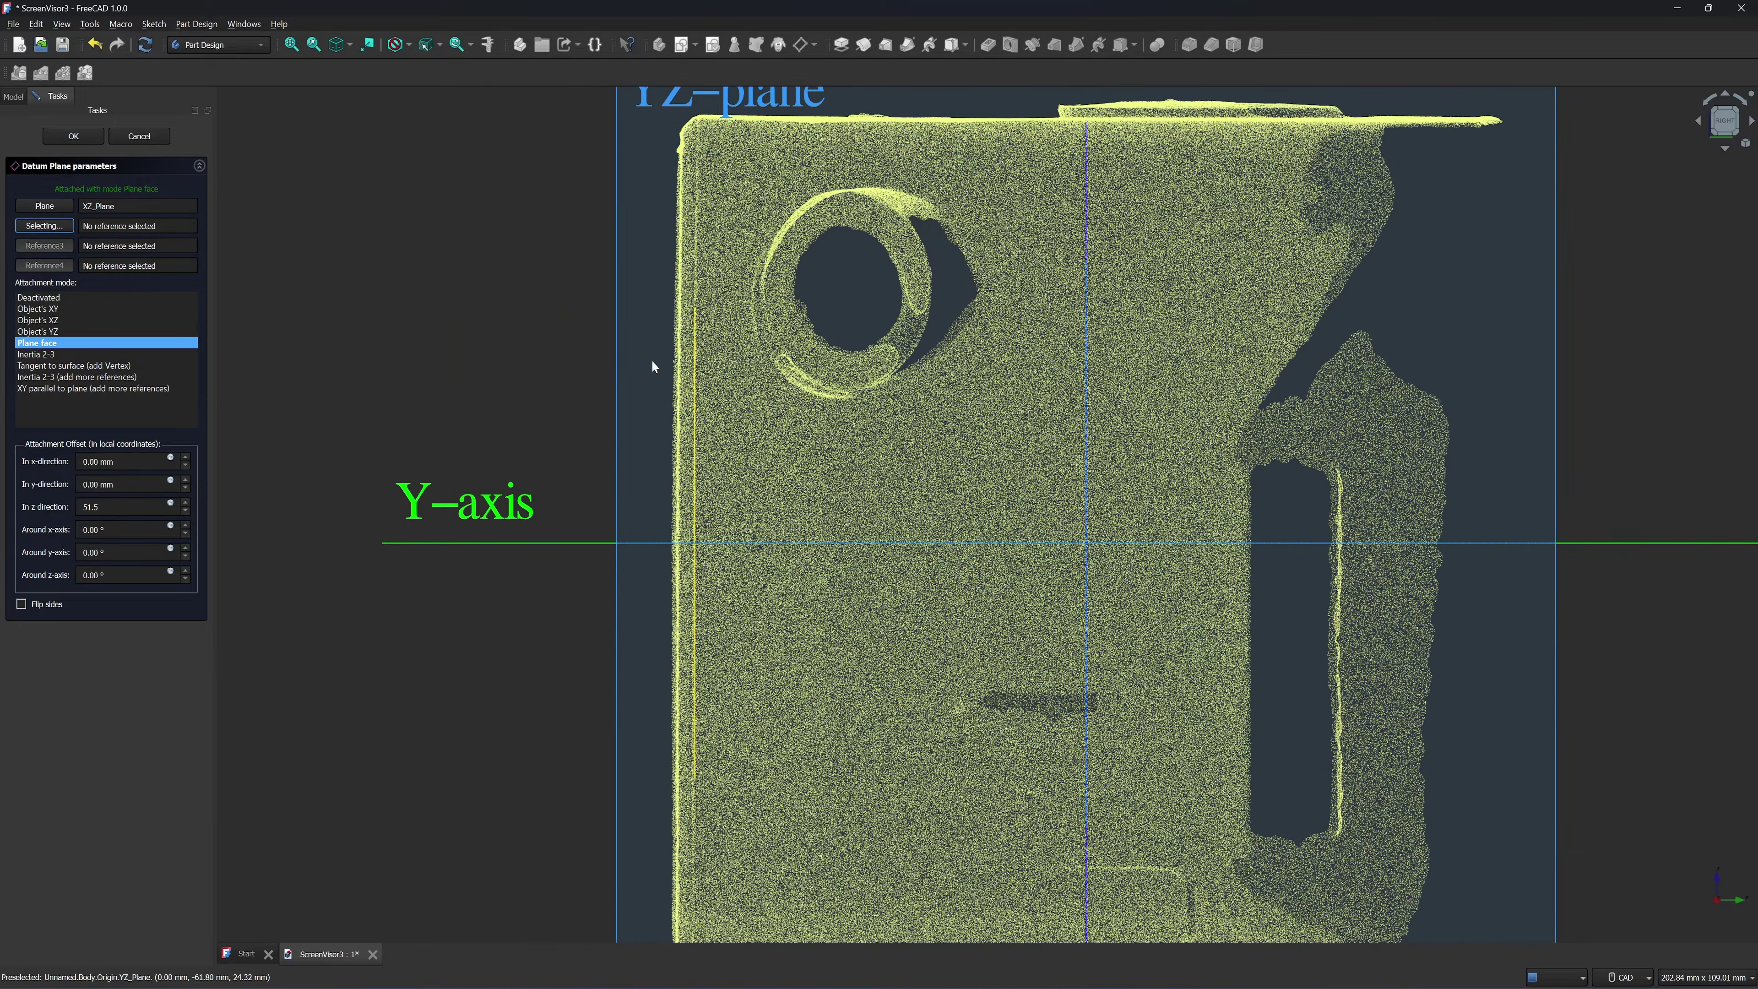
# Check the datum plane's position along the scan's front edge from the side and accept the datum plane
pyautogui.scroll(4, 664, 362)
pyautogui.scroll(-5, 752, 216)
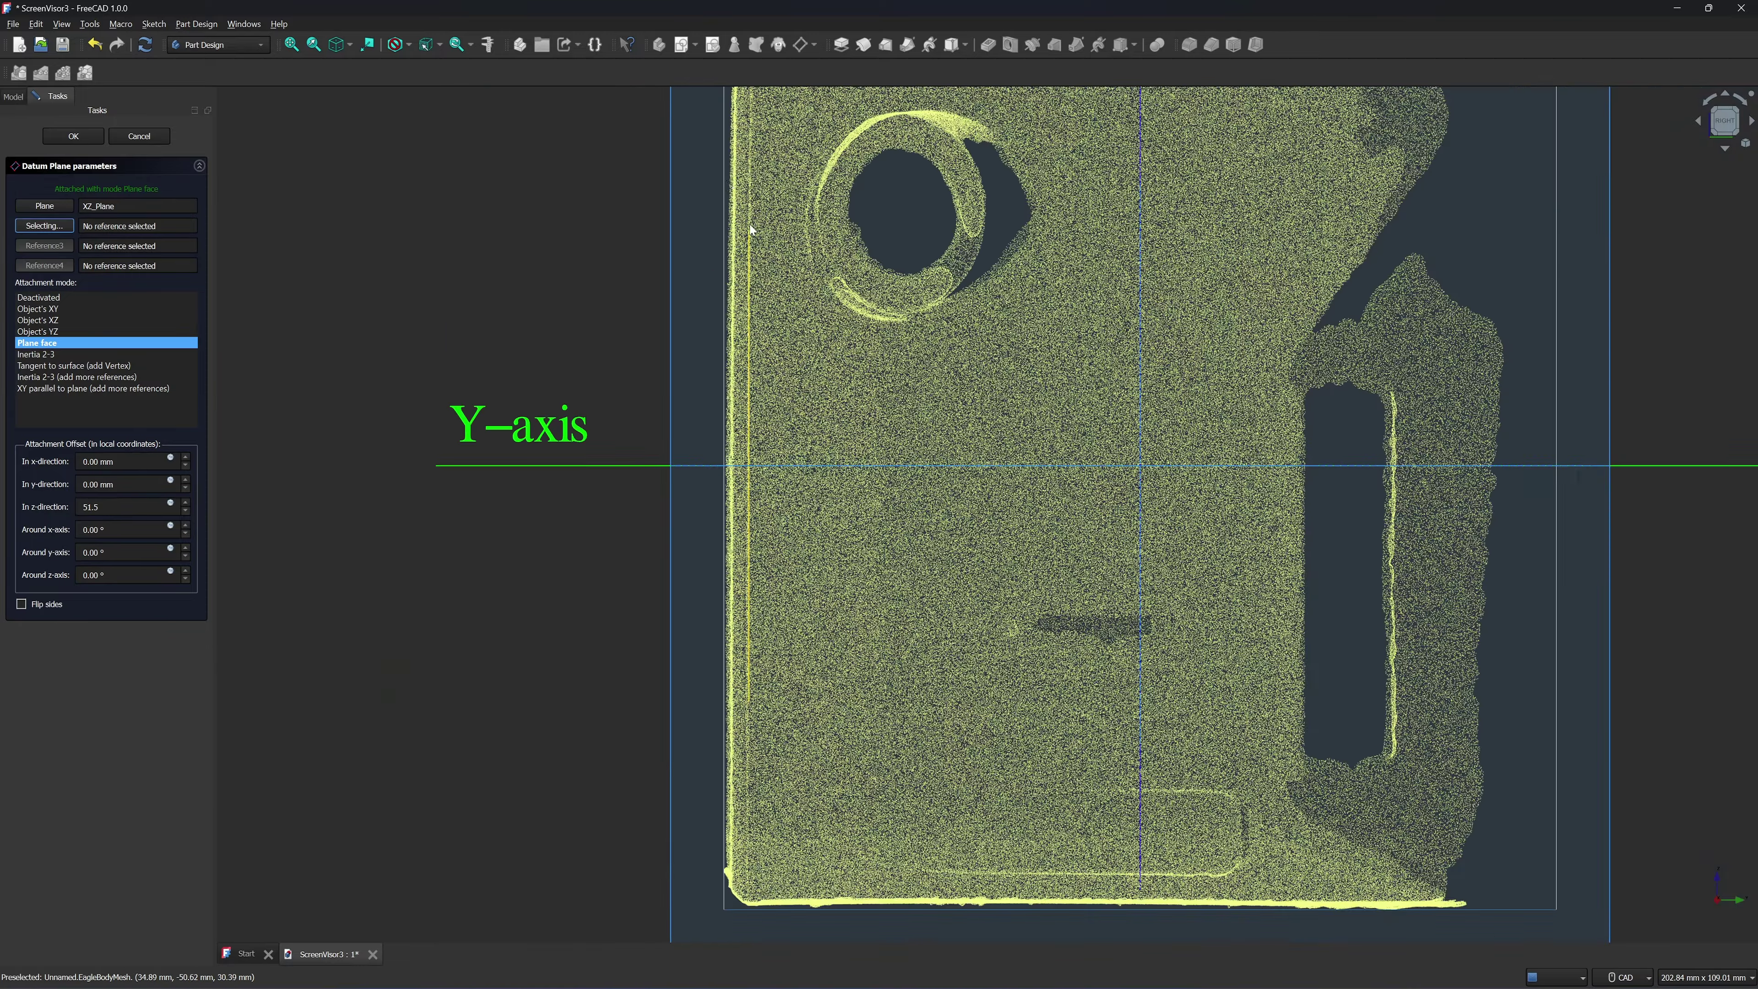
pyautogui.scroll(3, 635, 197)
pyautogui.scroll(-1, 634, 197)
pyautogui.scroll(1, 627, 357)
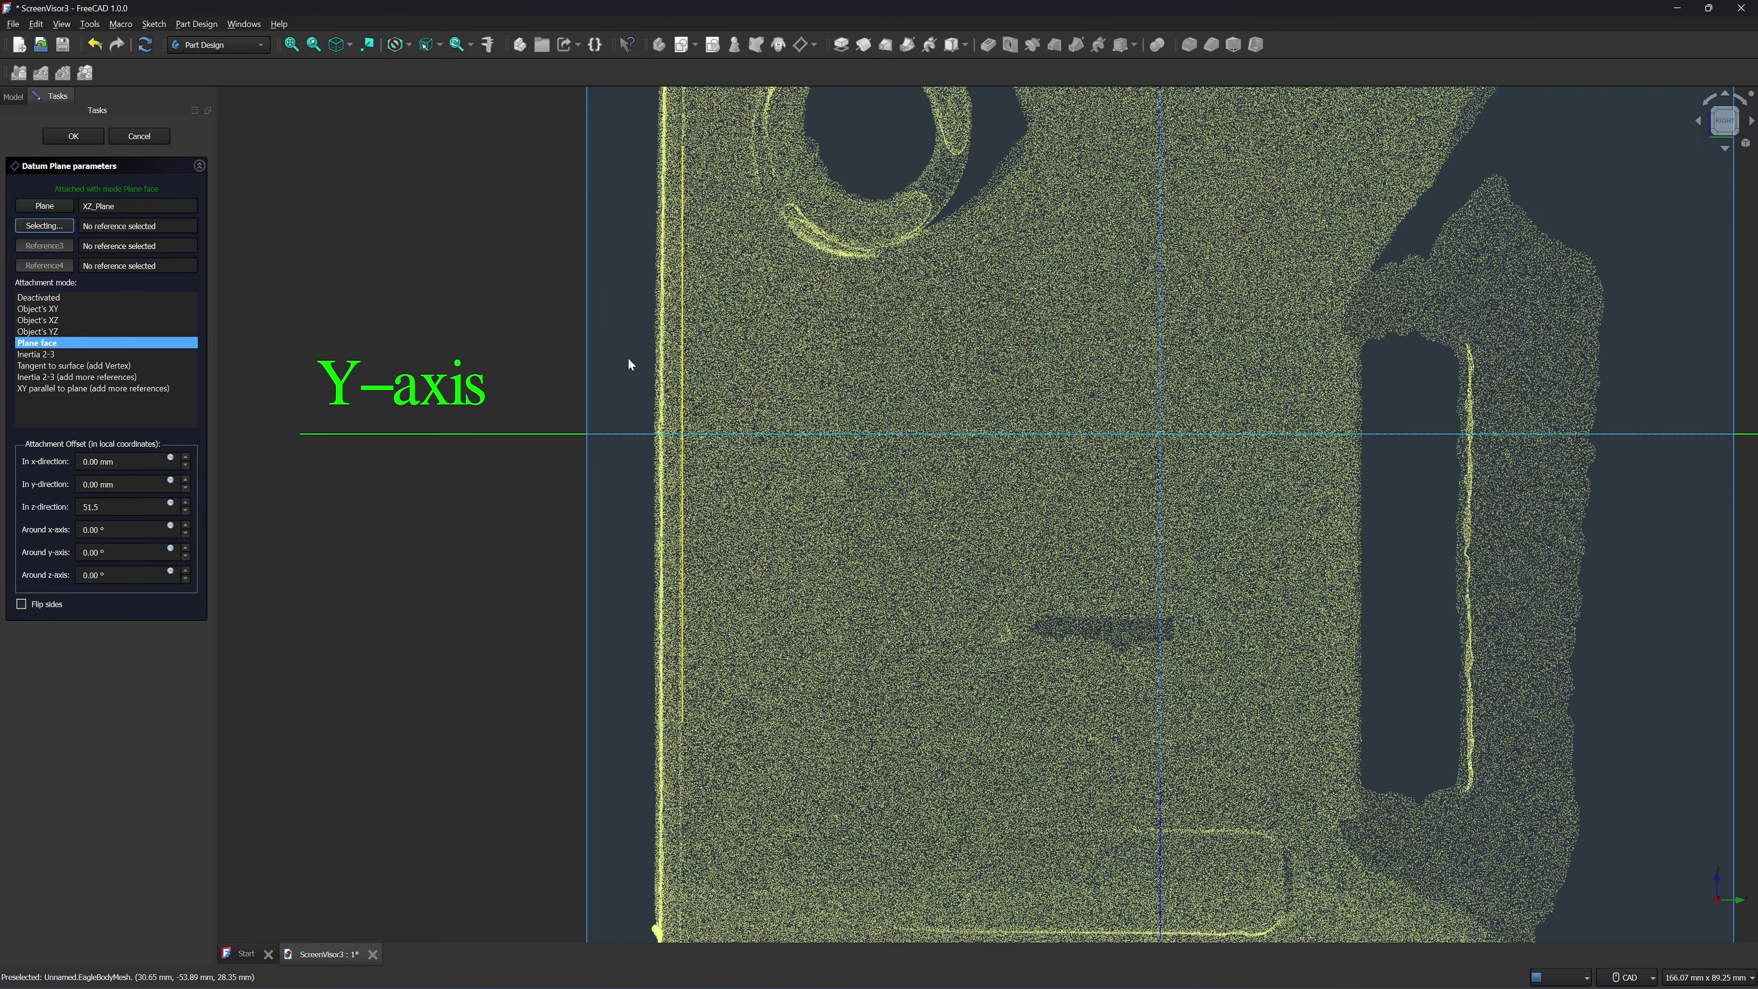
pyautogui.scroll(-1, 629, 355)
pyautogui.moveTo(611, 326); pyautogui.dragTo(658, 368, button='middle')
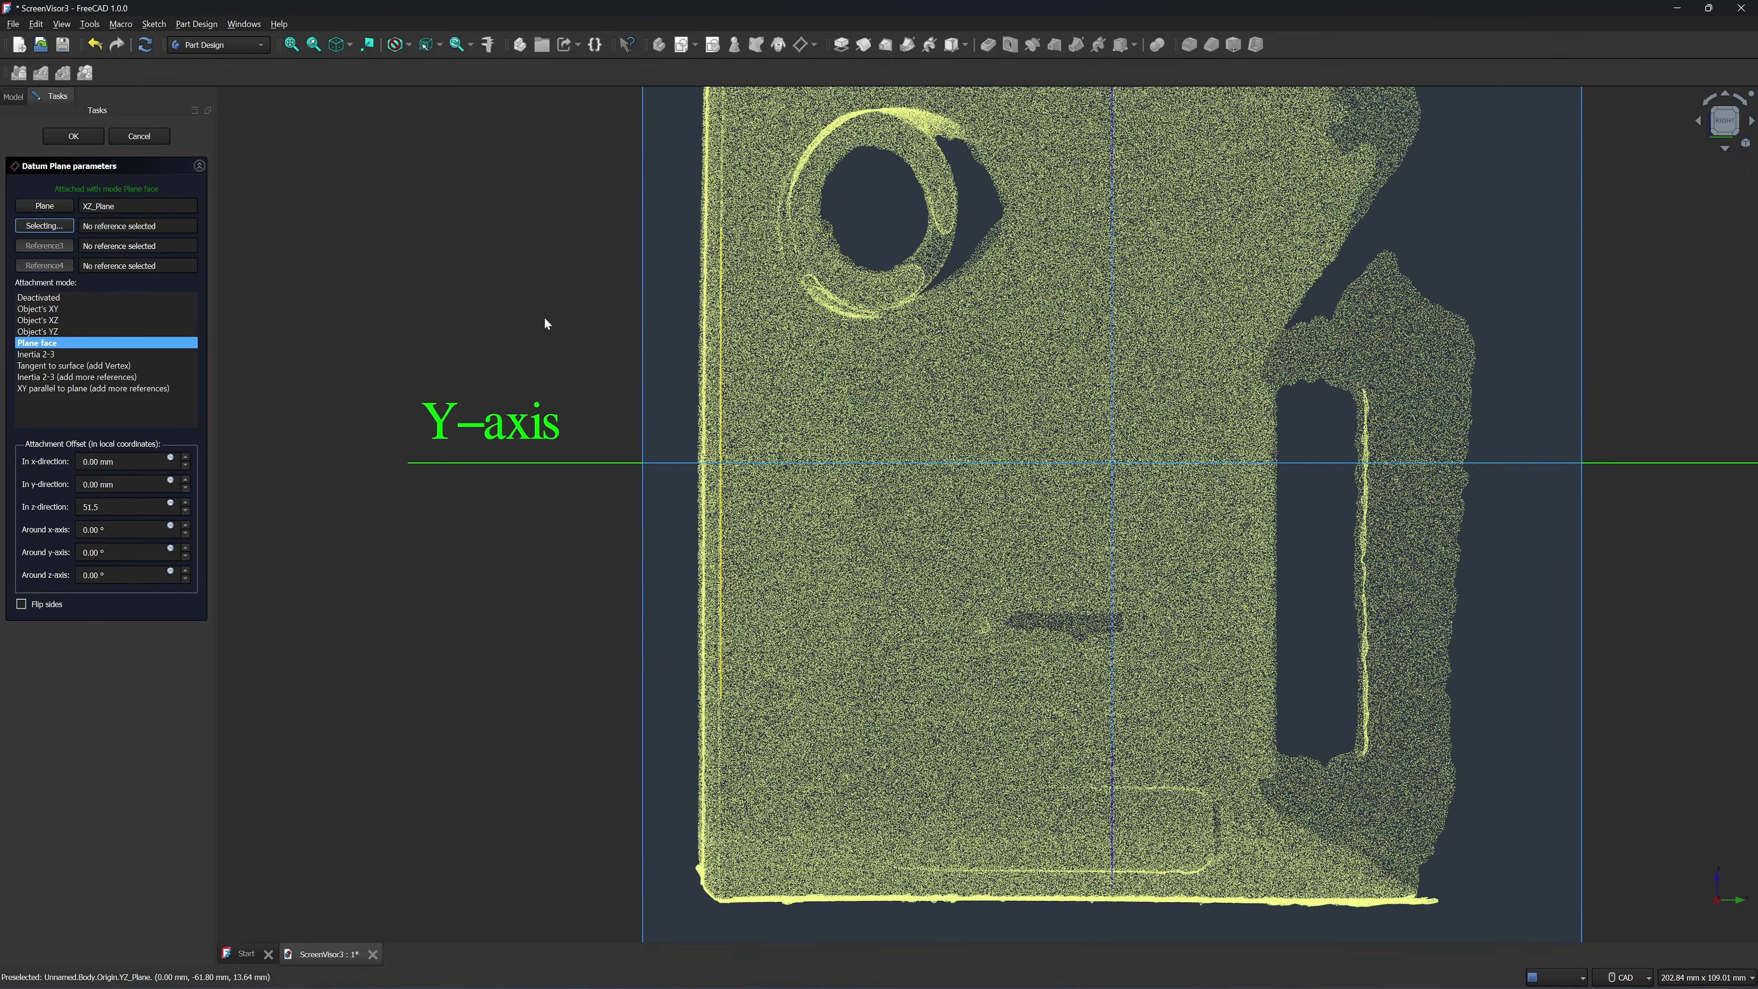
pyautogui.press('Return')
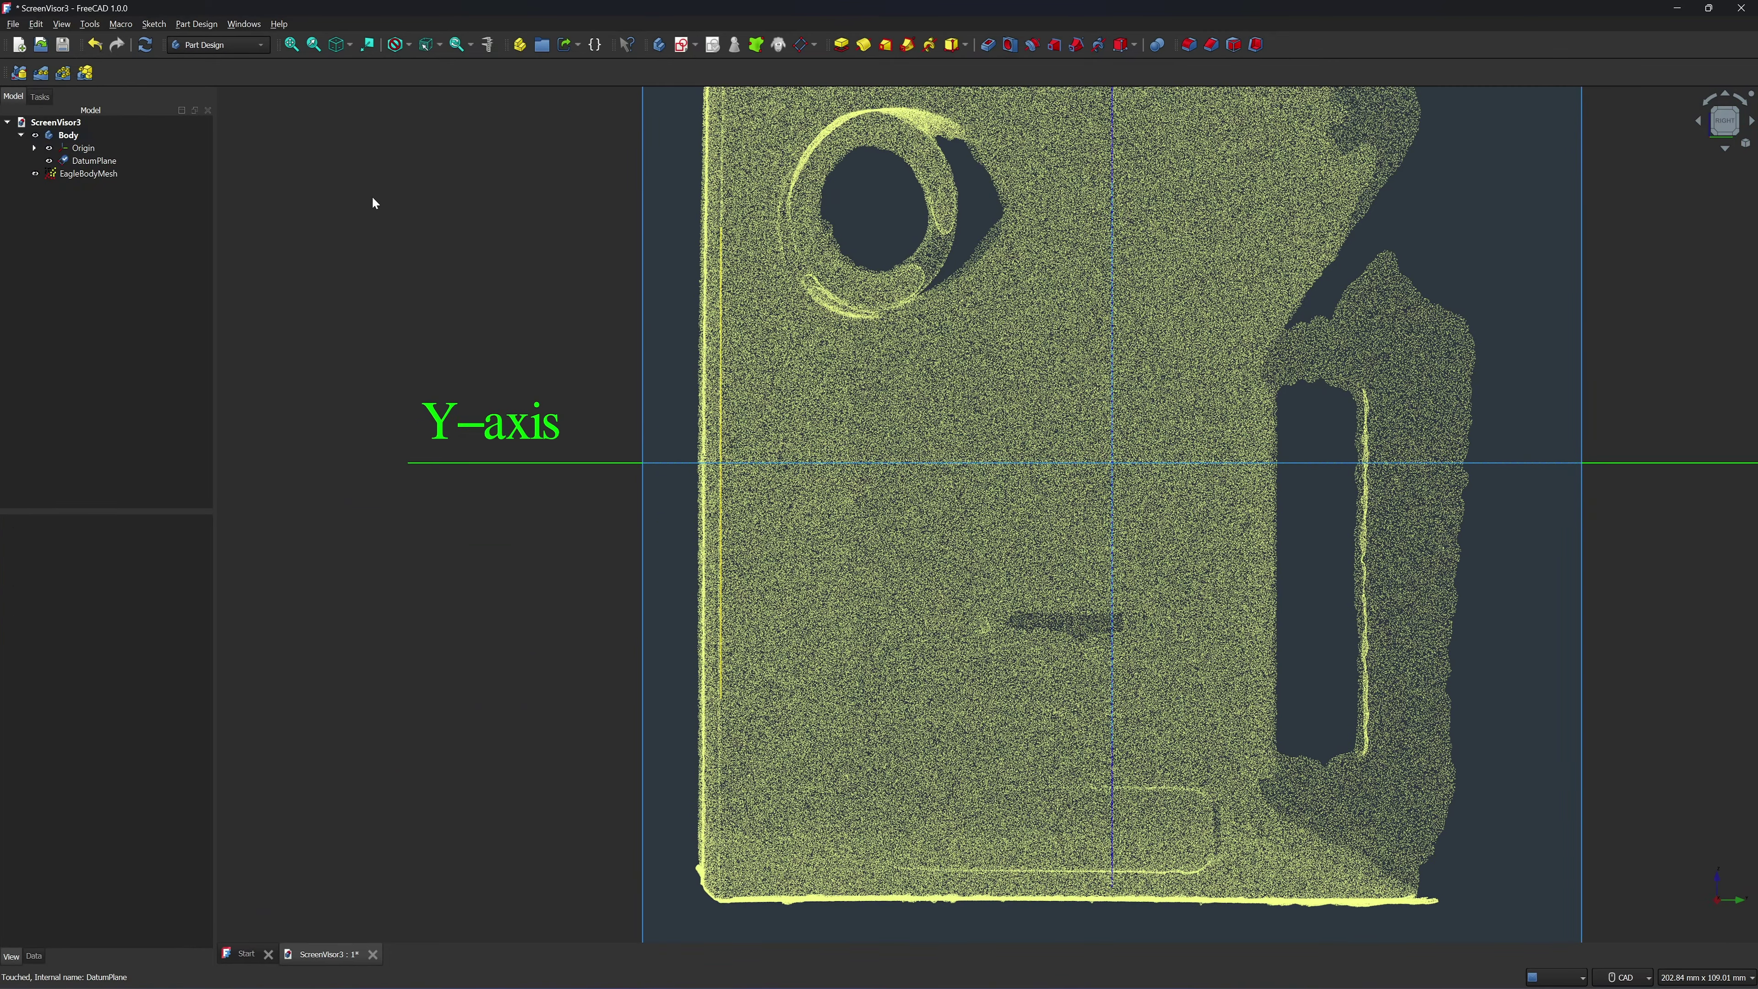
# Hide the body's origin planes and axes and save the document
pyautogui.press('0')
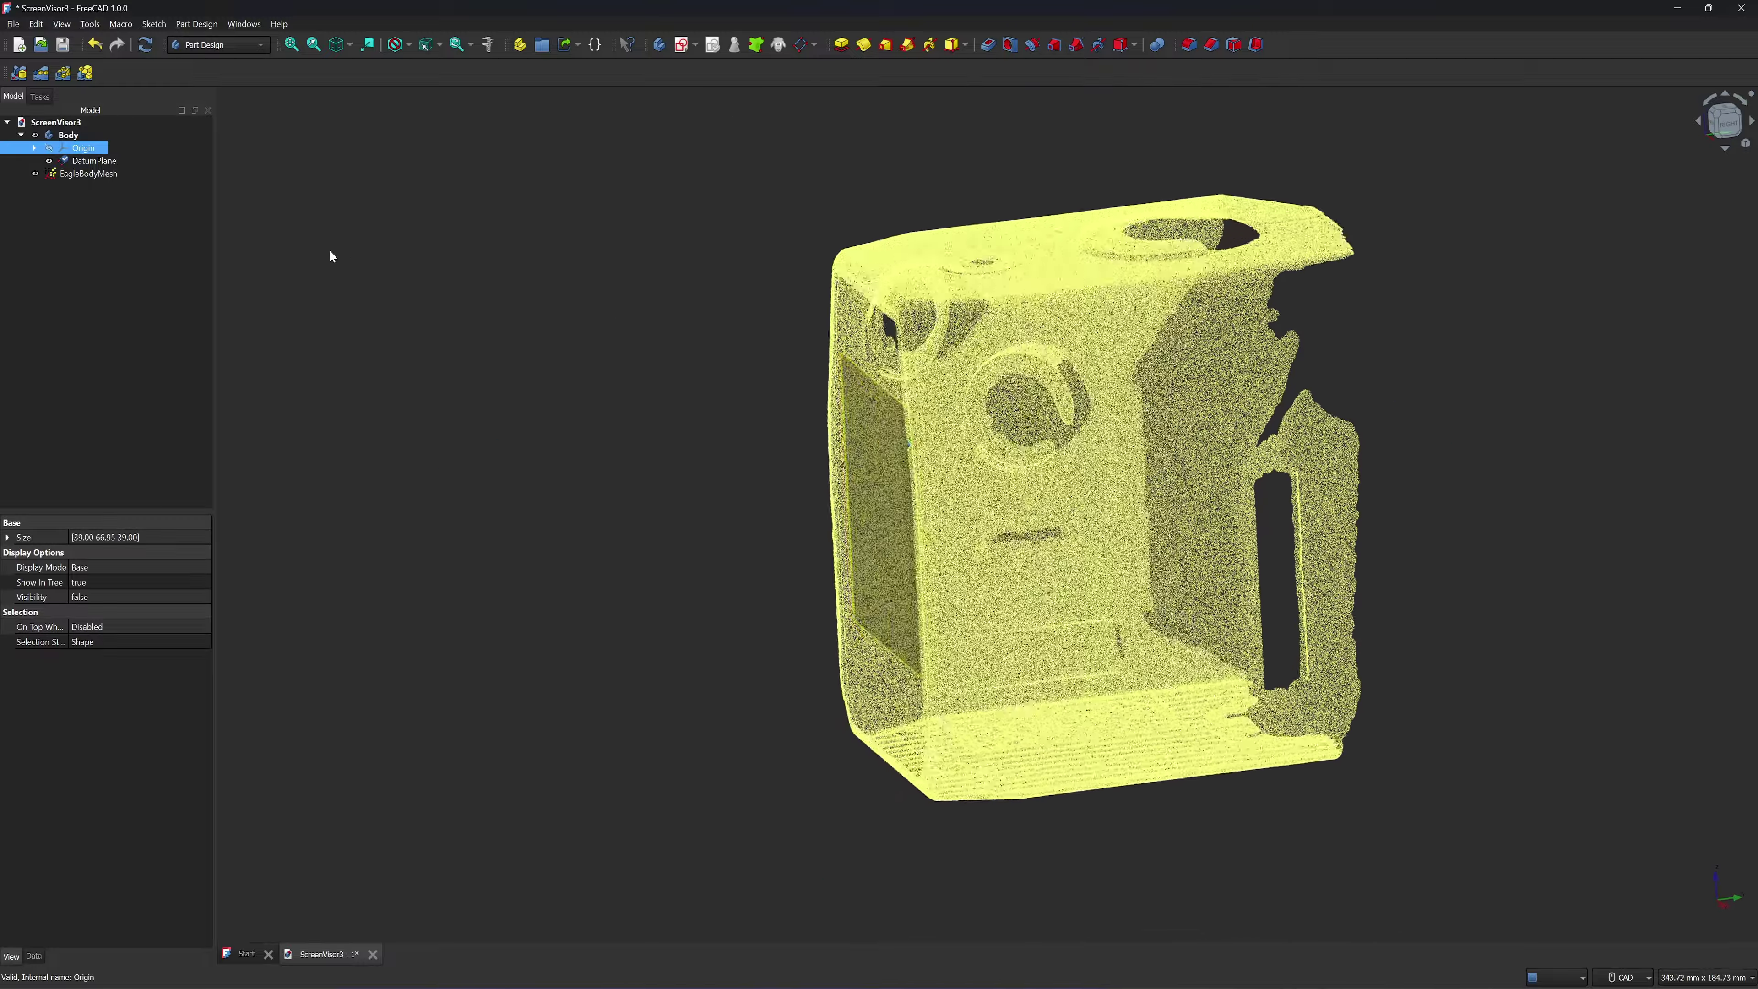
pyautogui.press('6')
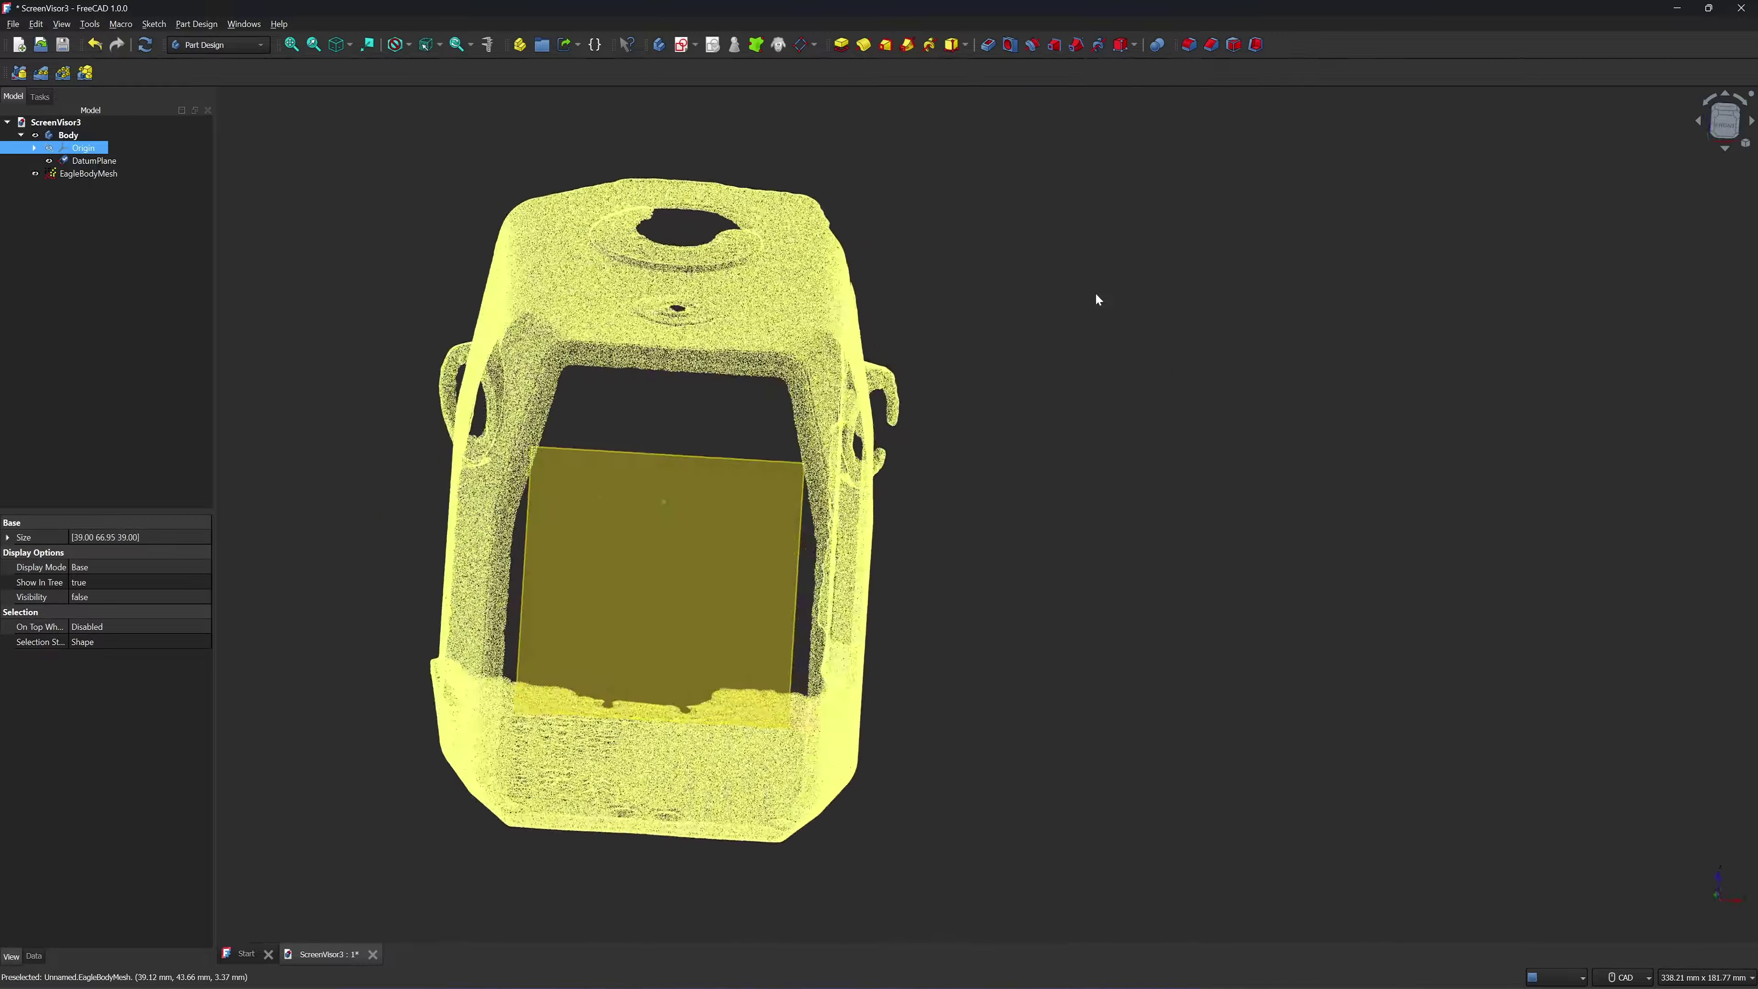
pyautogui.hotkey('ctrl', 's')
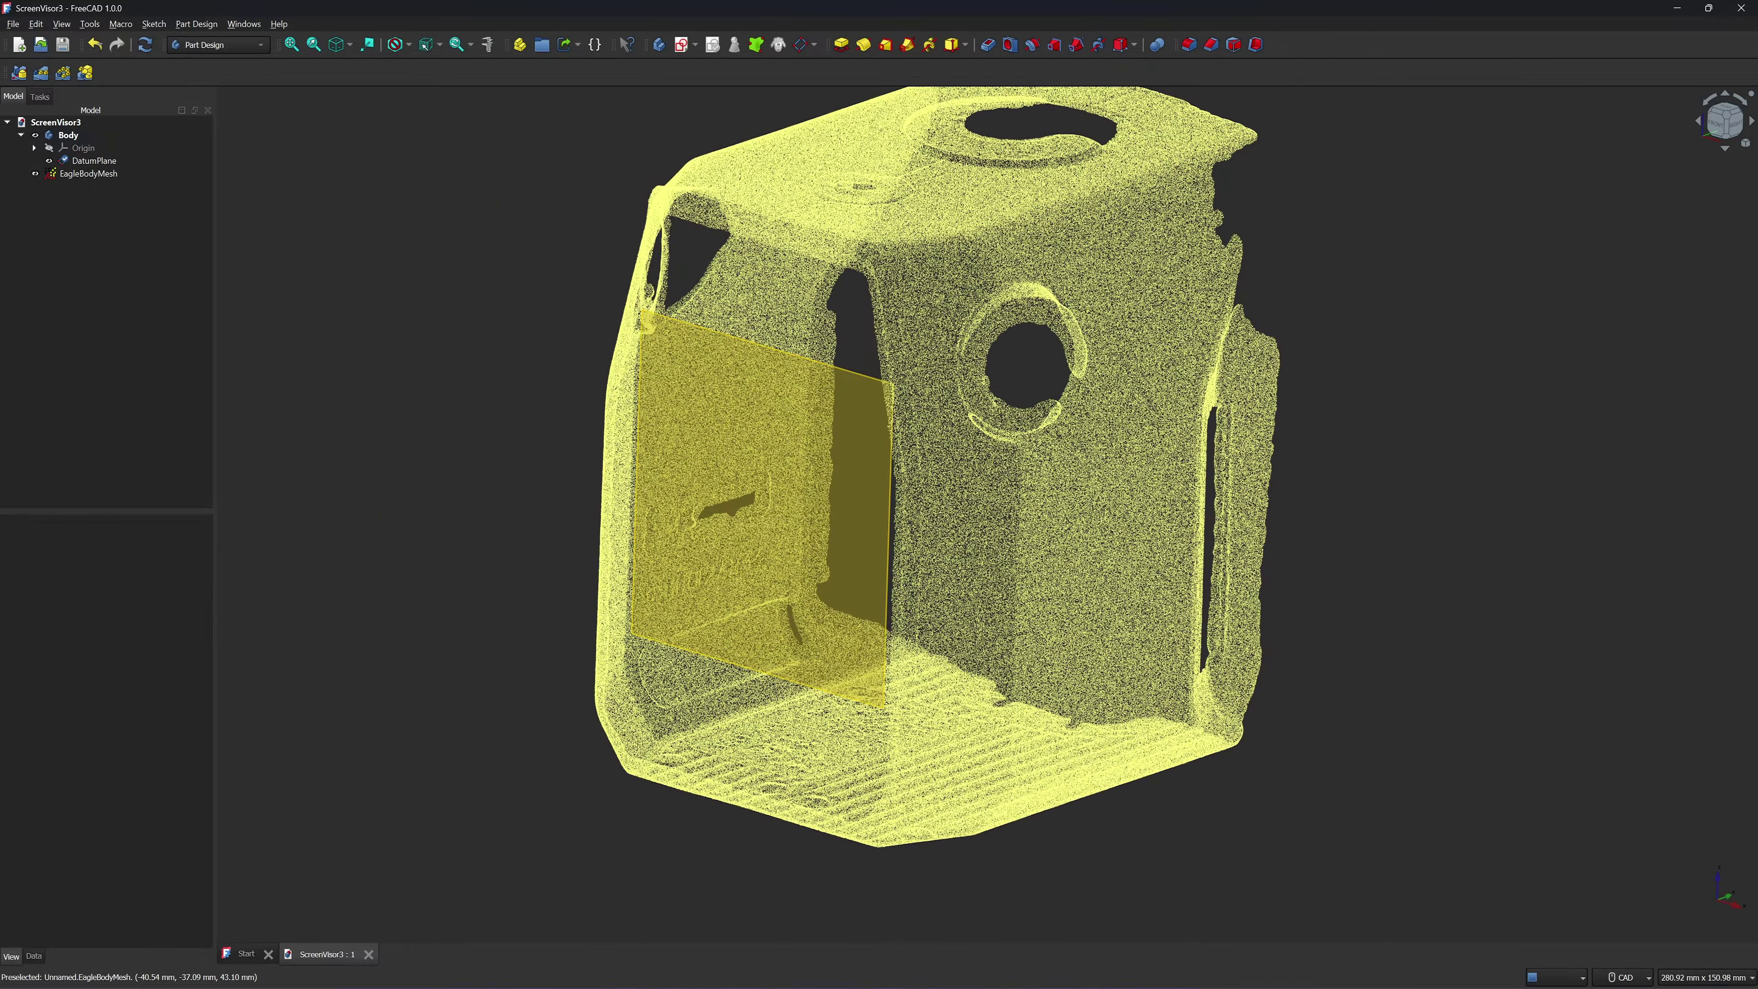
# Create a new sketch attached to the datum plane at the scan's front
pyautogui.press('1')
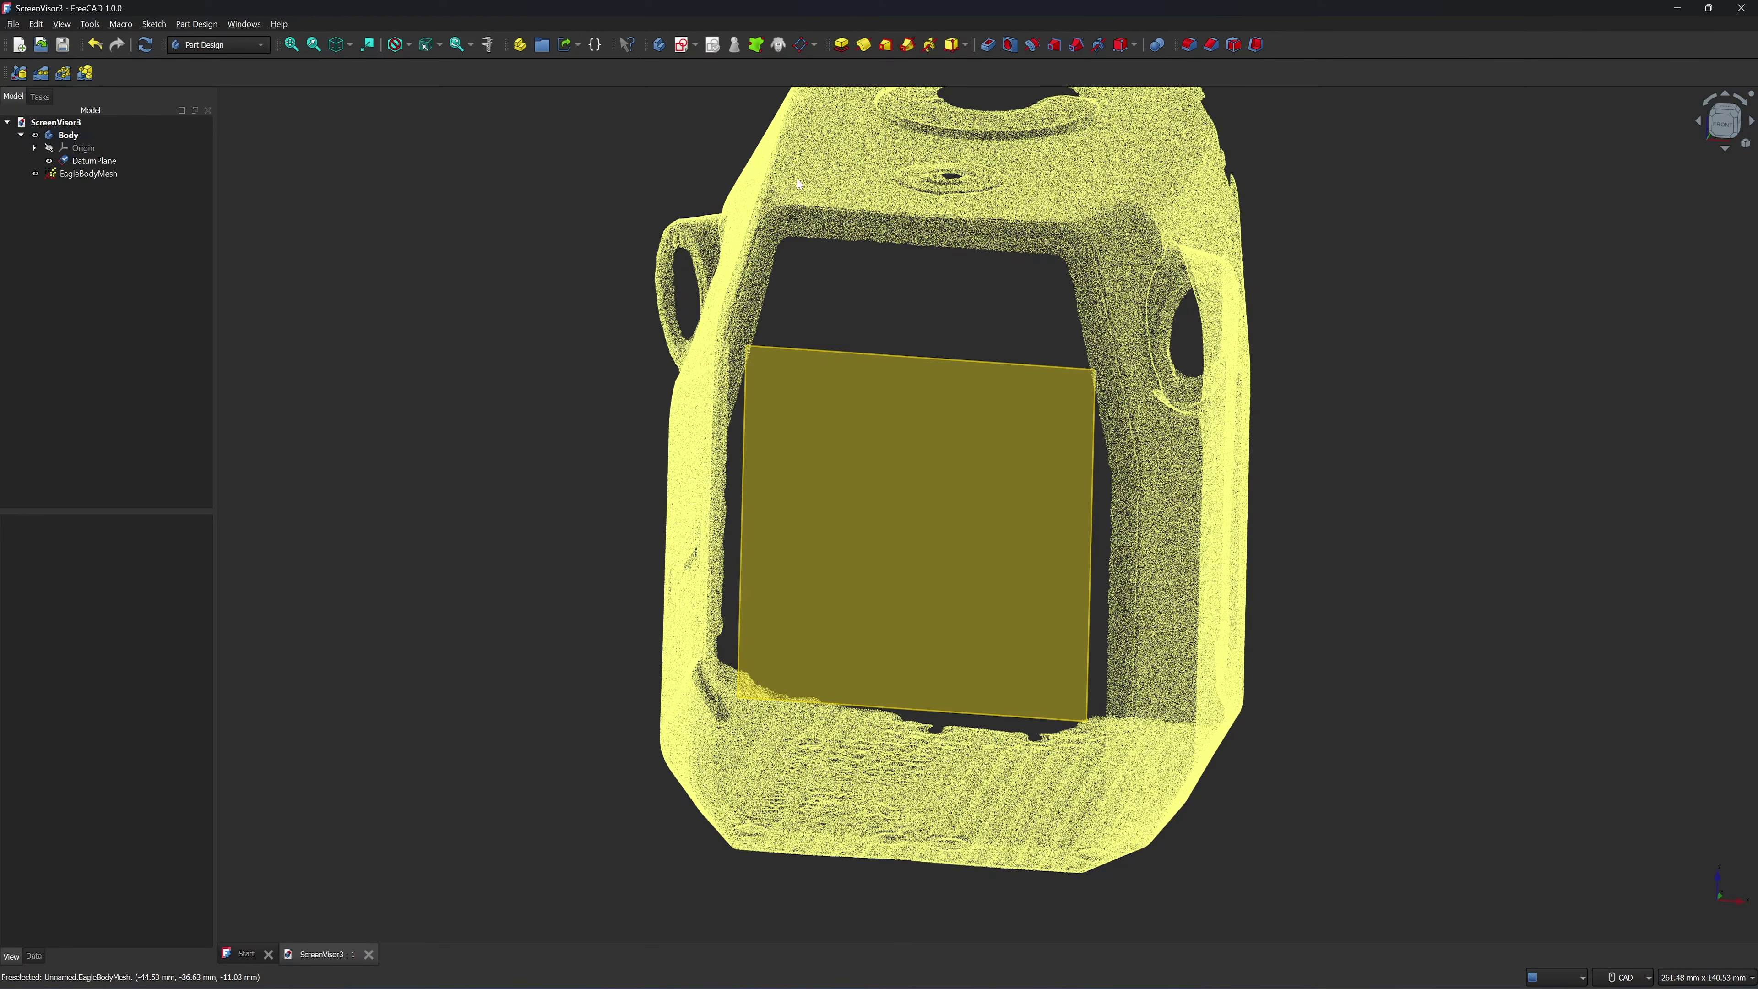
pyautogui.click(817, 350)
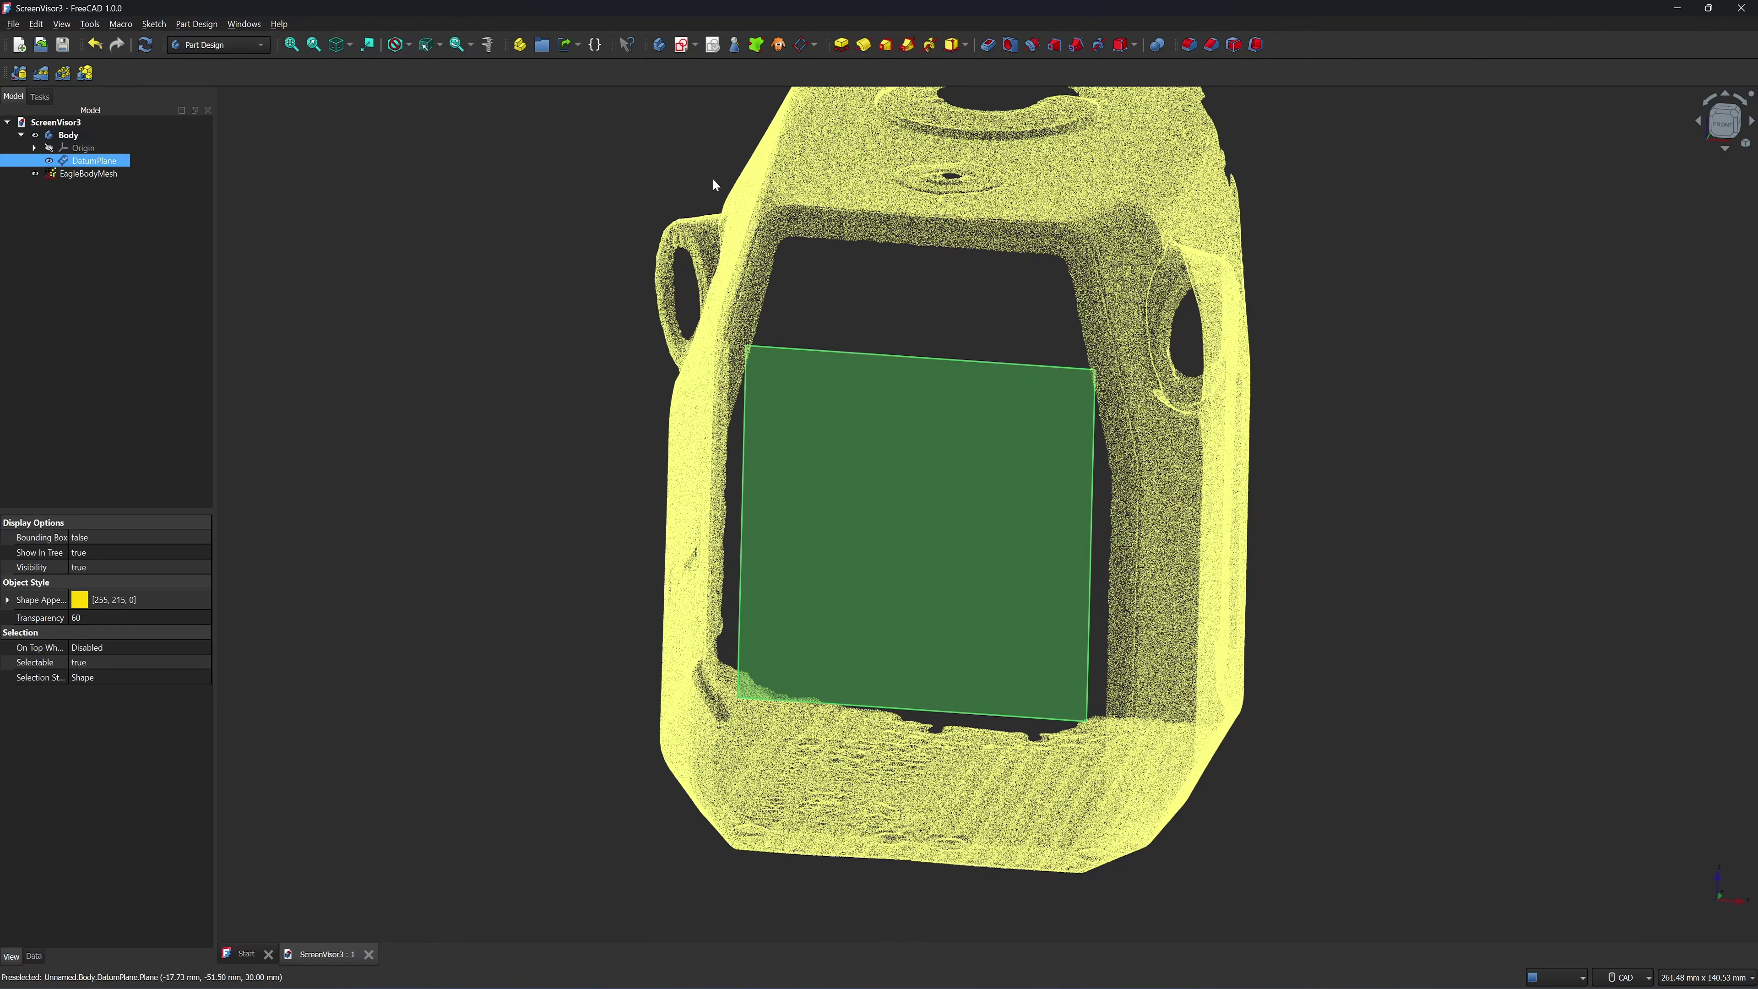
pyautogui.click(684, 48)
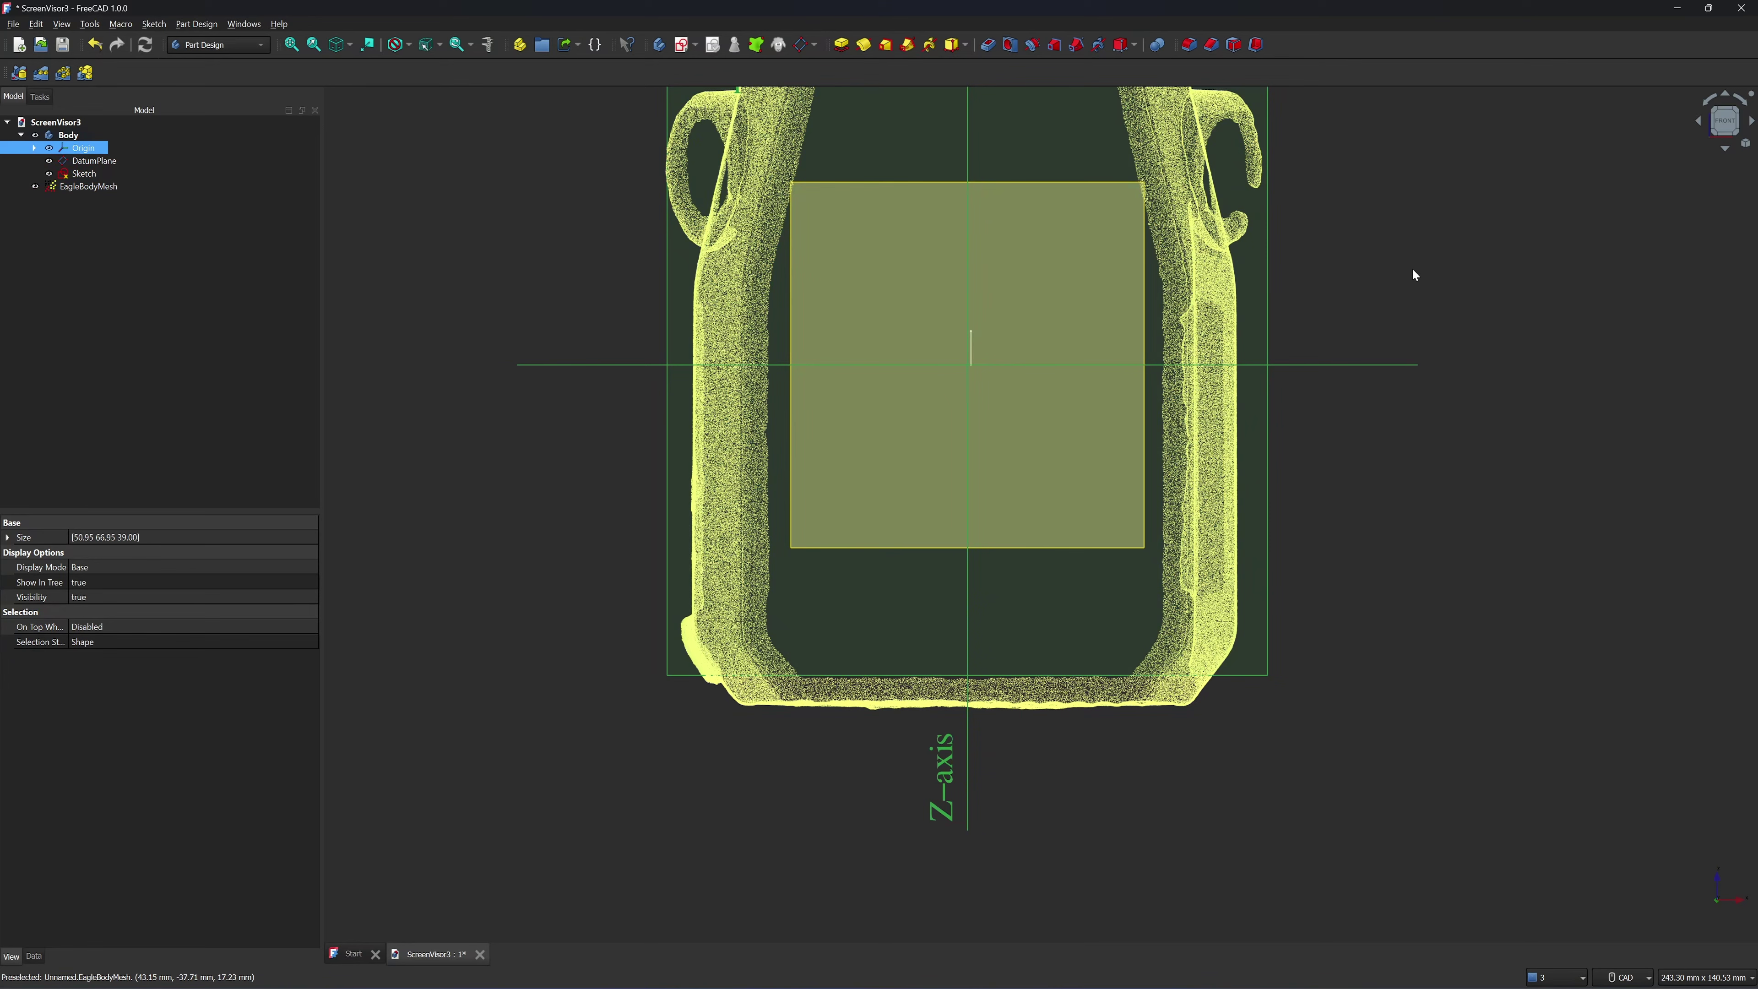
# Draw a horizontal line about 39 mm long from the vertical axis leftwards along the scan's upper edge
pyautogui.click(1061, 284)
pyautogui.scroll(-3, 1061, 283)
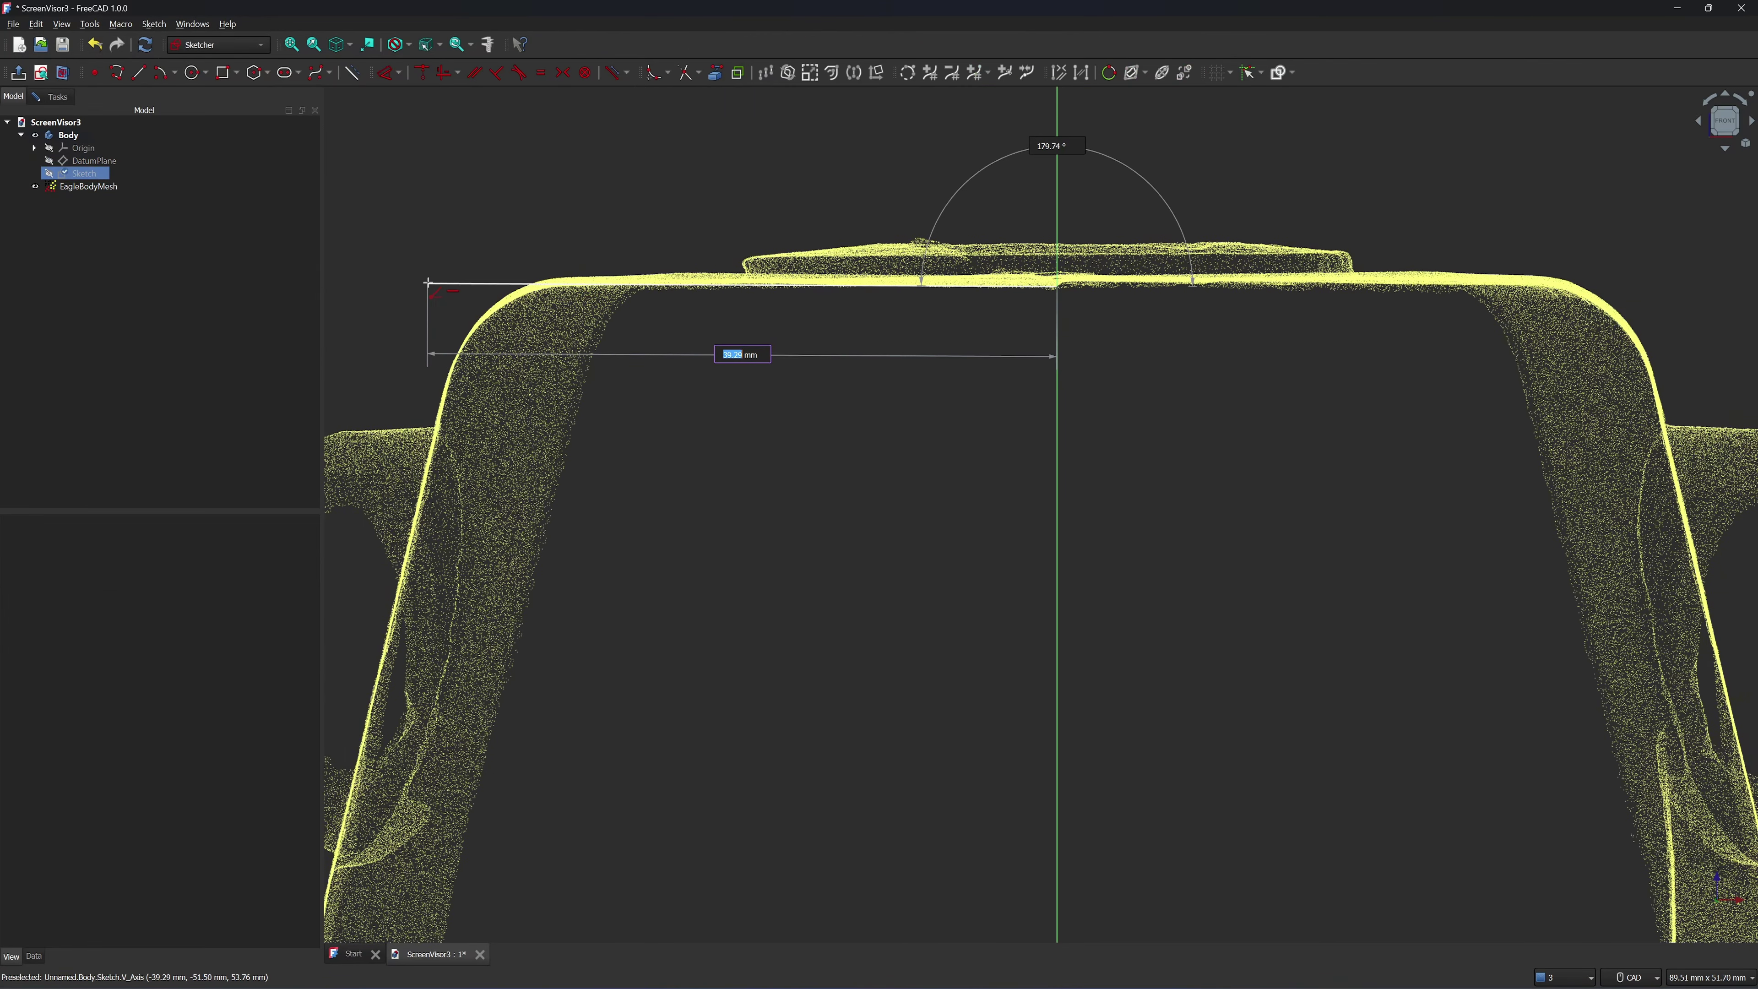
pyautogui.click(429, 284)
# Trace the scan's left inner edge with a slanted line reaching past the horizontal line and a vertical line below it
pyautogui.scroll(-2, 590, 235)
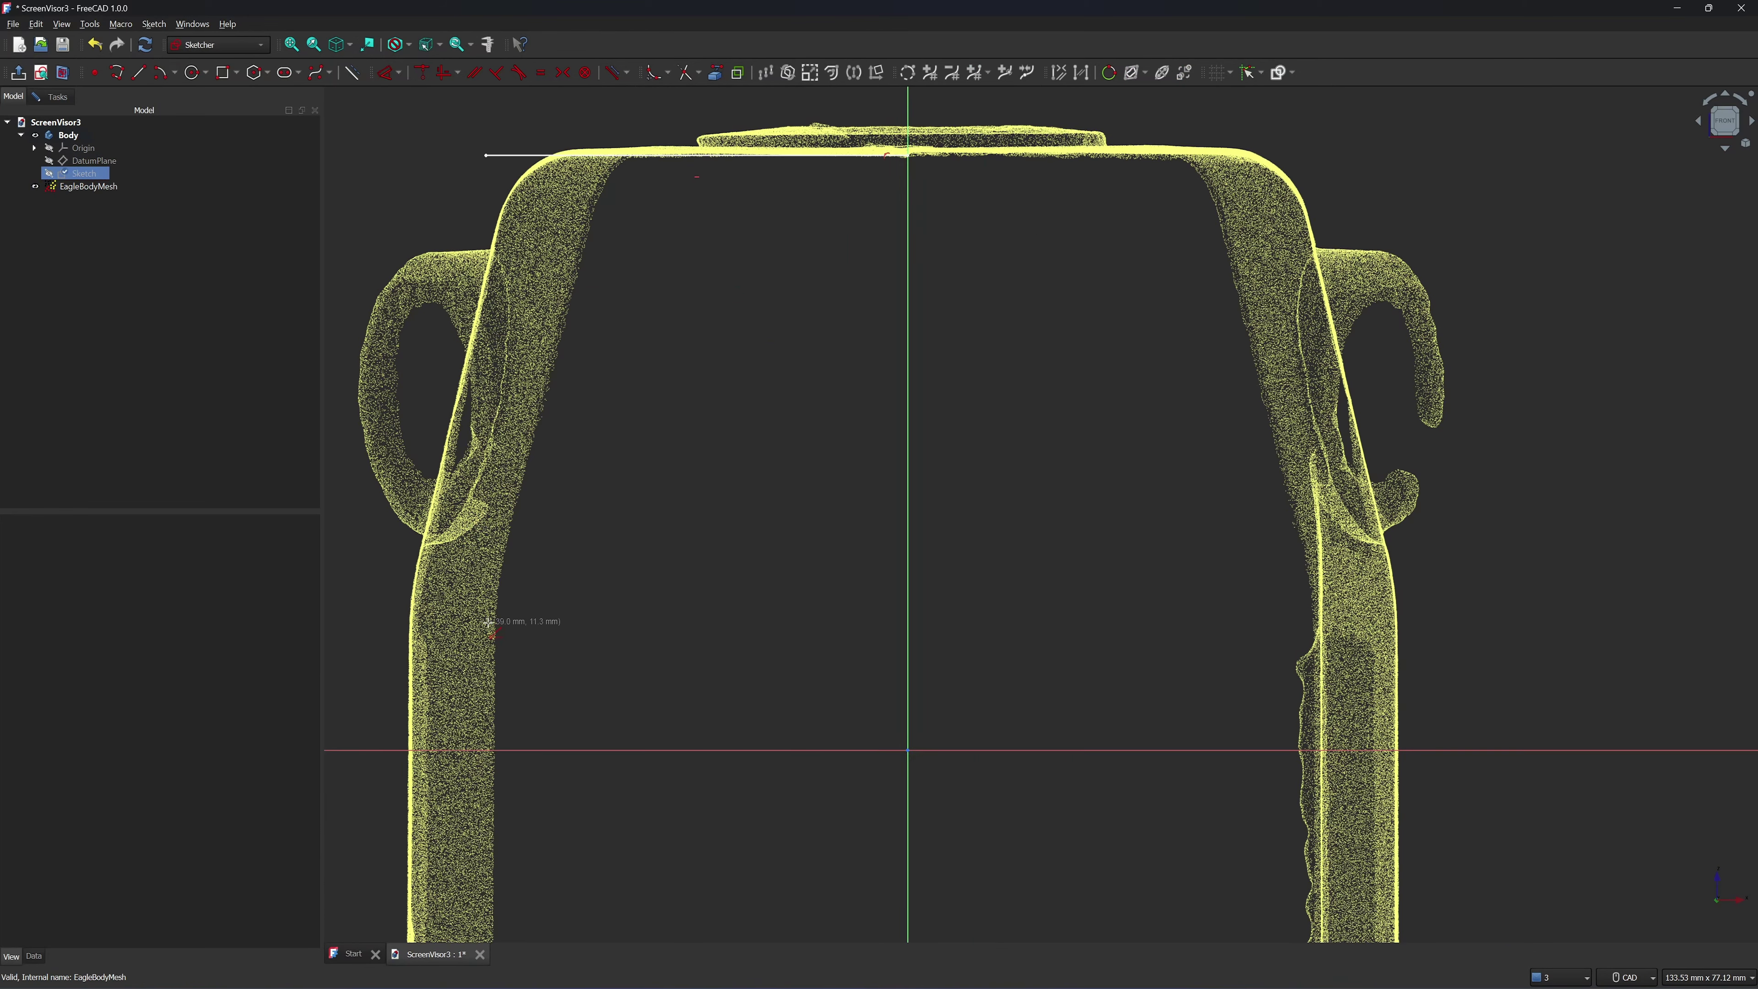
pyautogui.click(487, 622)
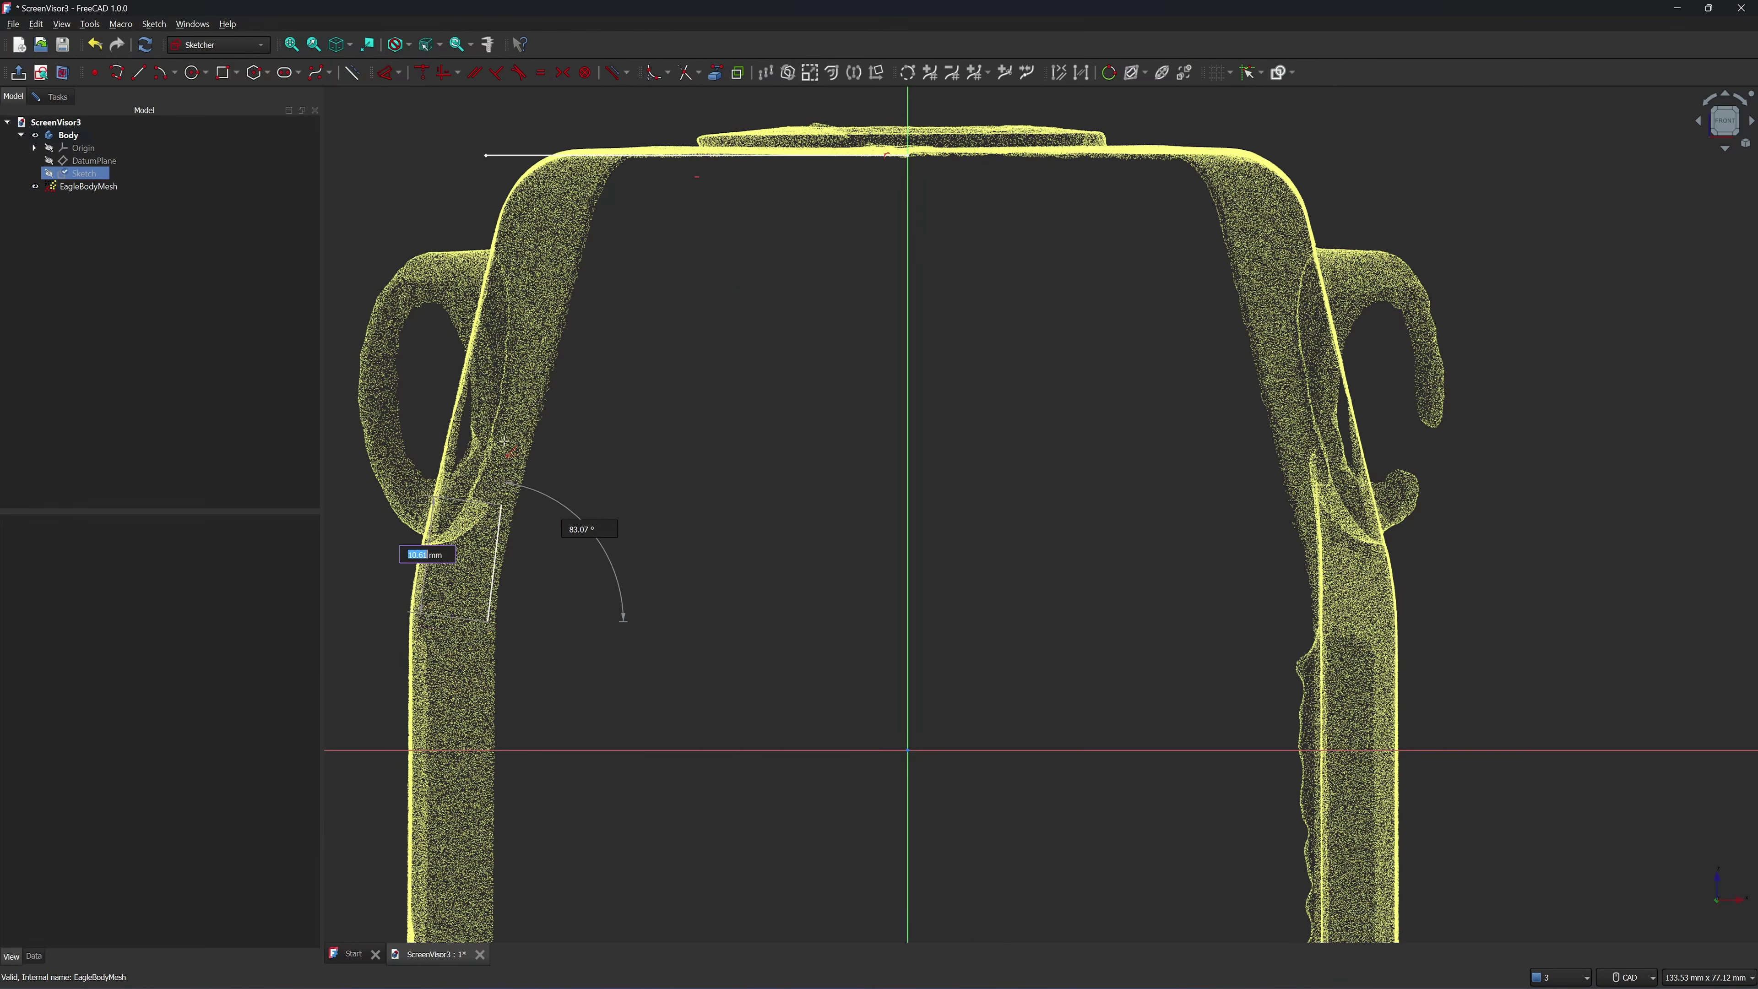
pyautogui.click(616, 120)
pyautogui.scroll(-3, 617, 120)
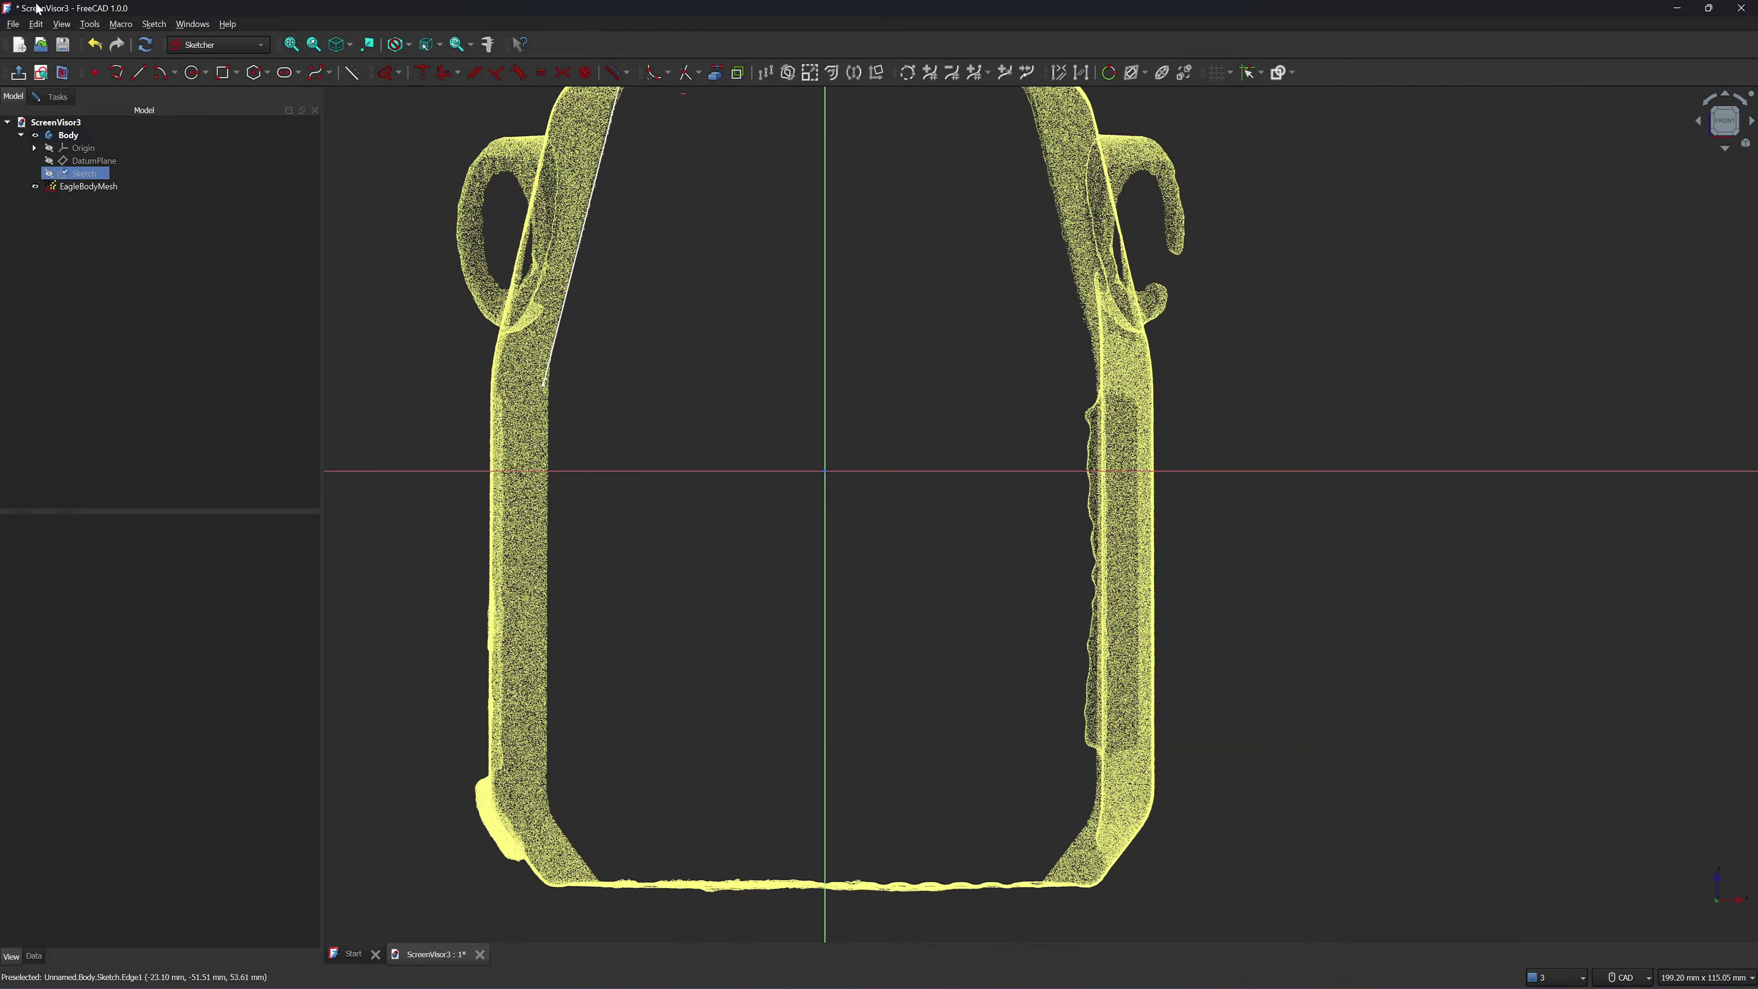
pyautogui.scroll(1, 543, 374)
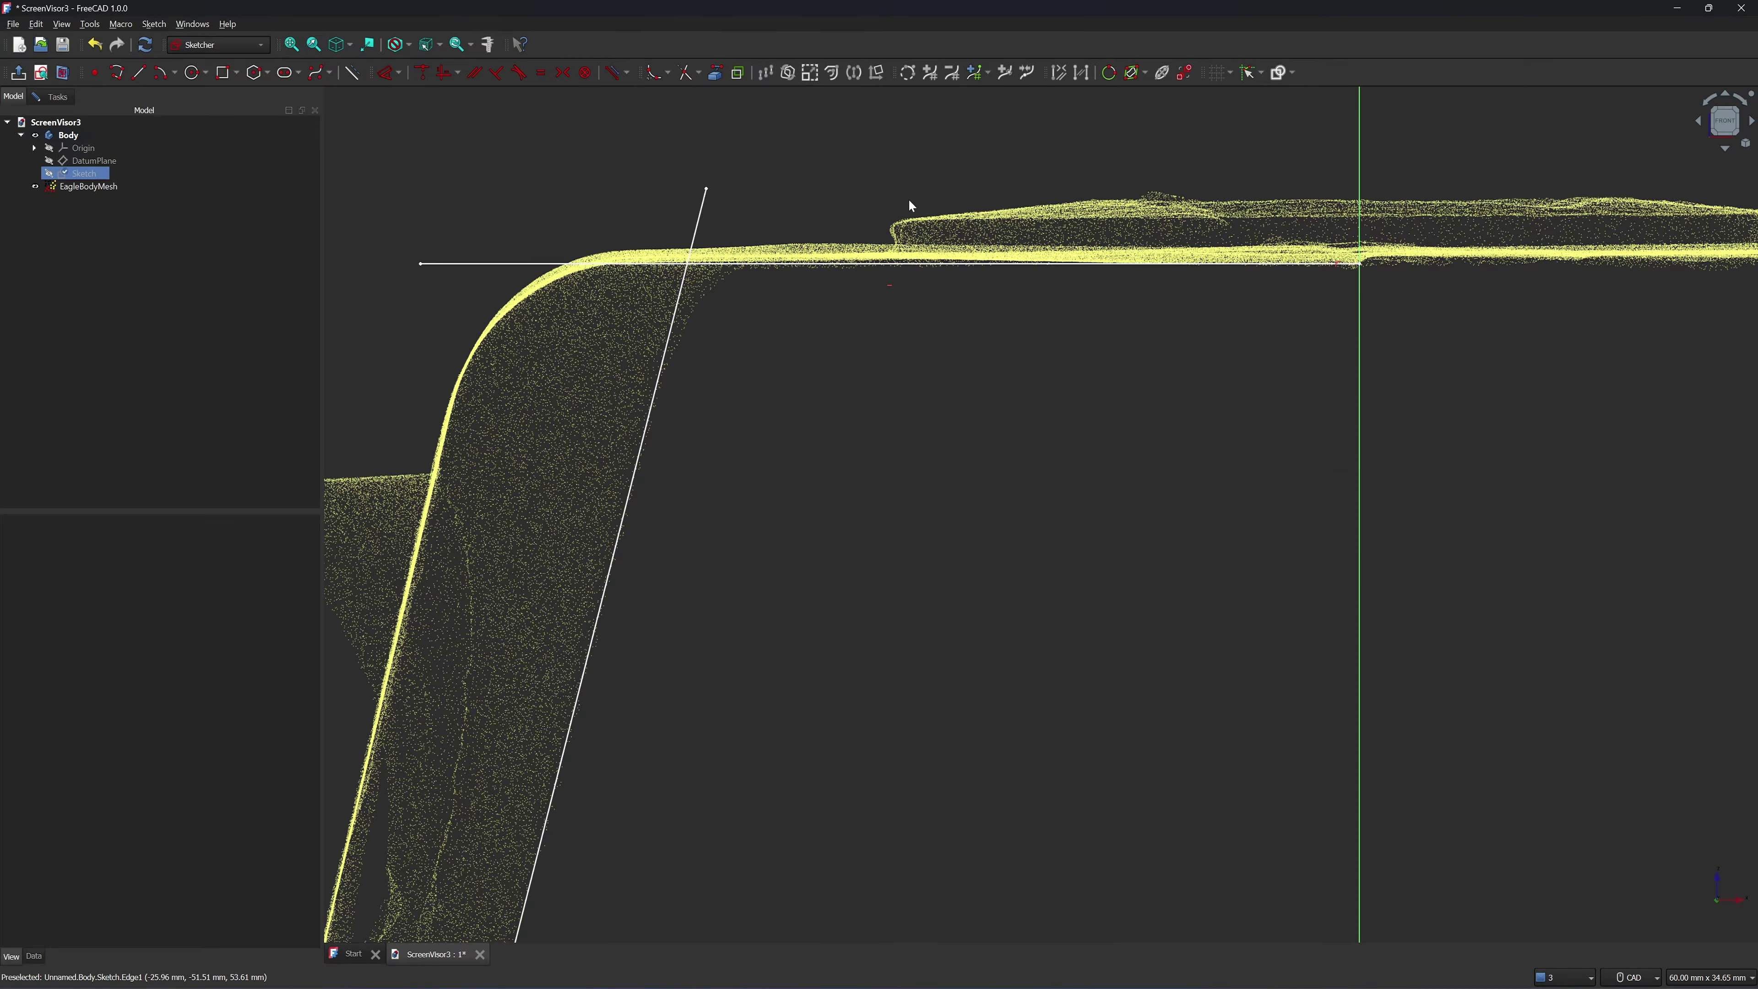
# Fix the horizontal, slanted and vertical traced lines in place with Block constraints
pyautogui.scroll(-6, 908, 199)
pyautogui.scroll(-1, 833, 311)
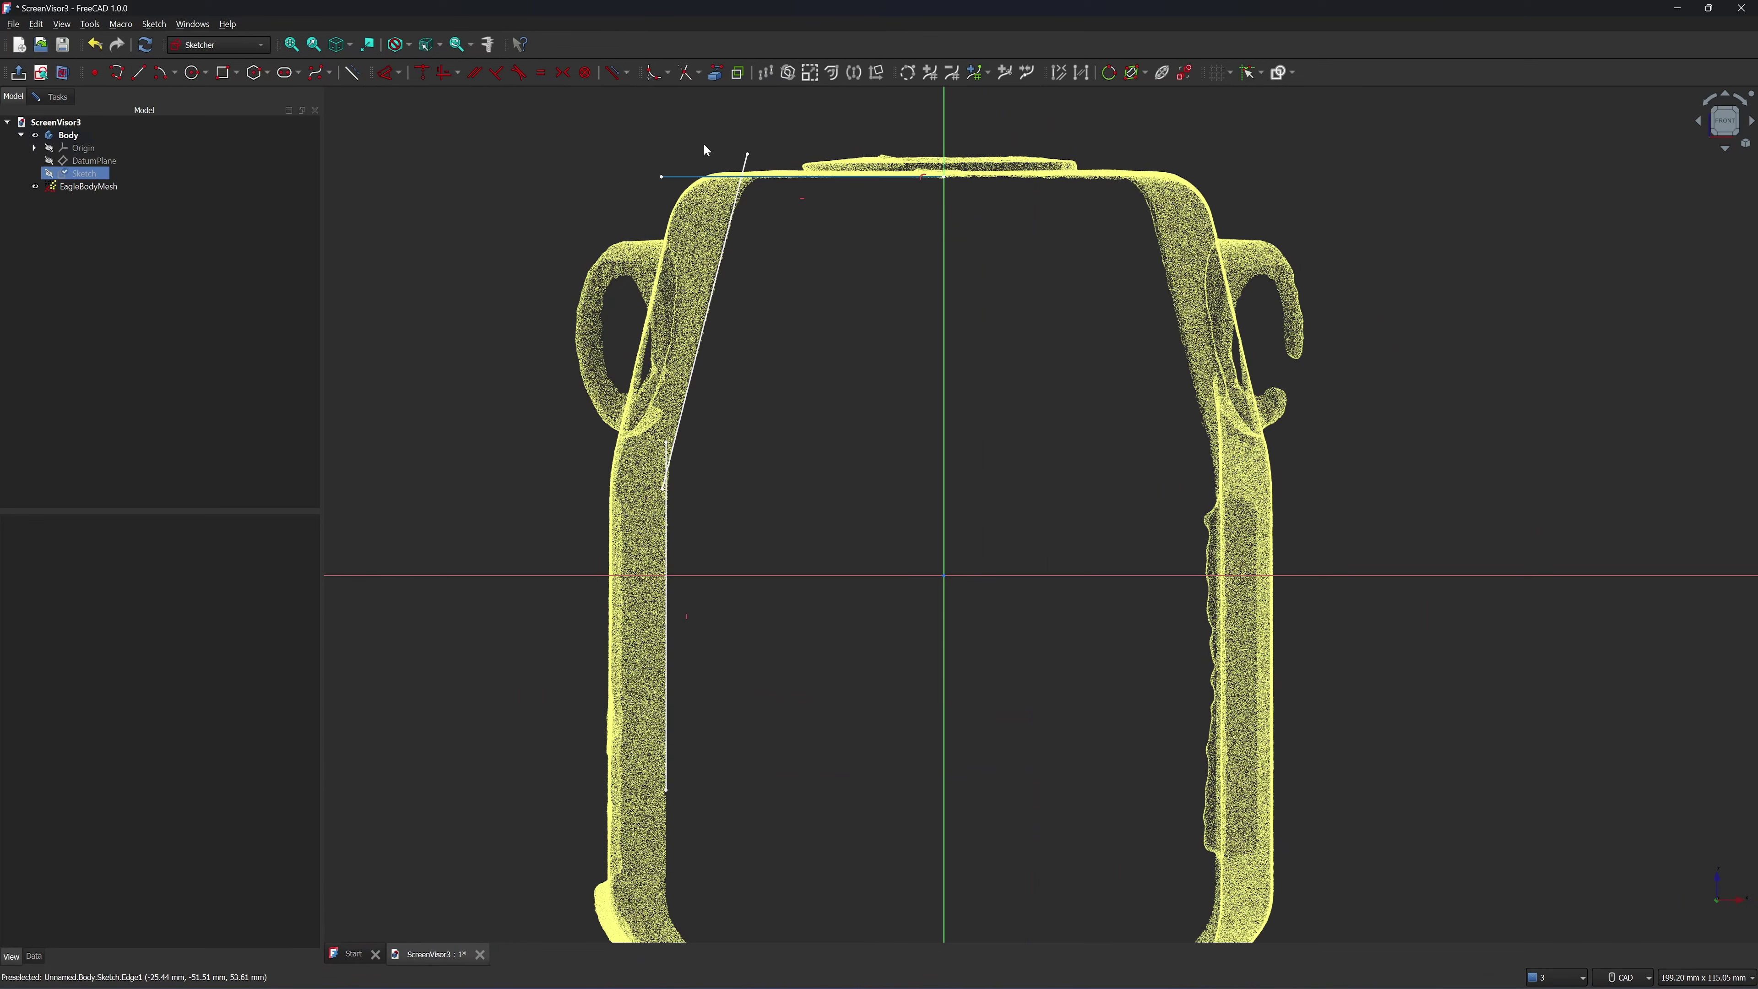
pyautogui.click(586, 74)
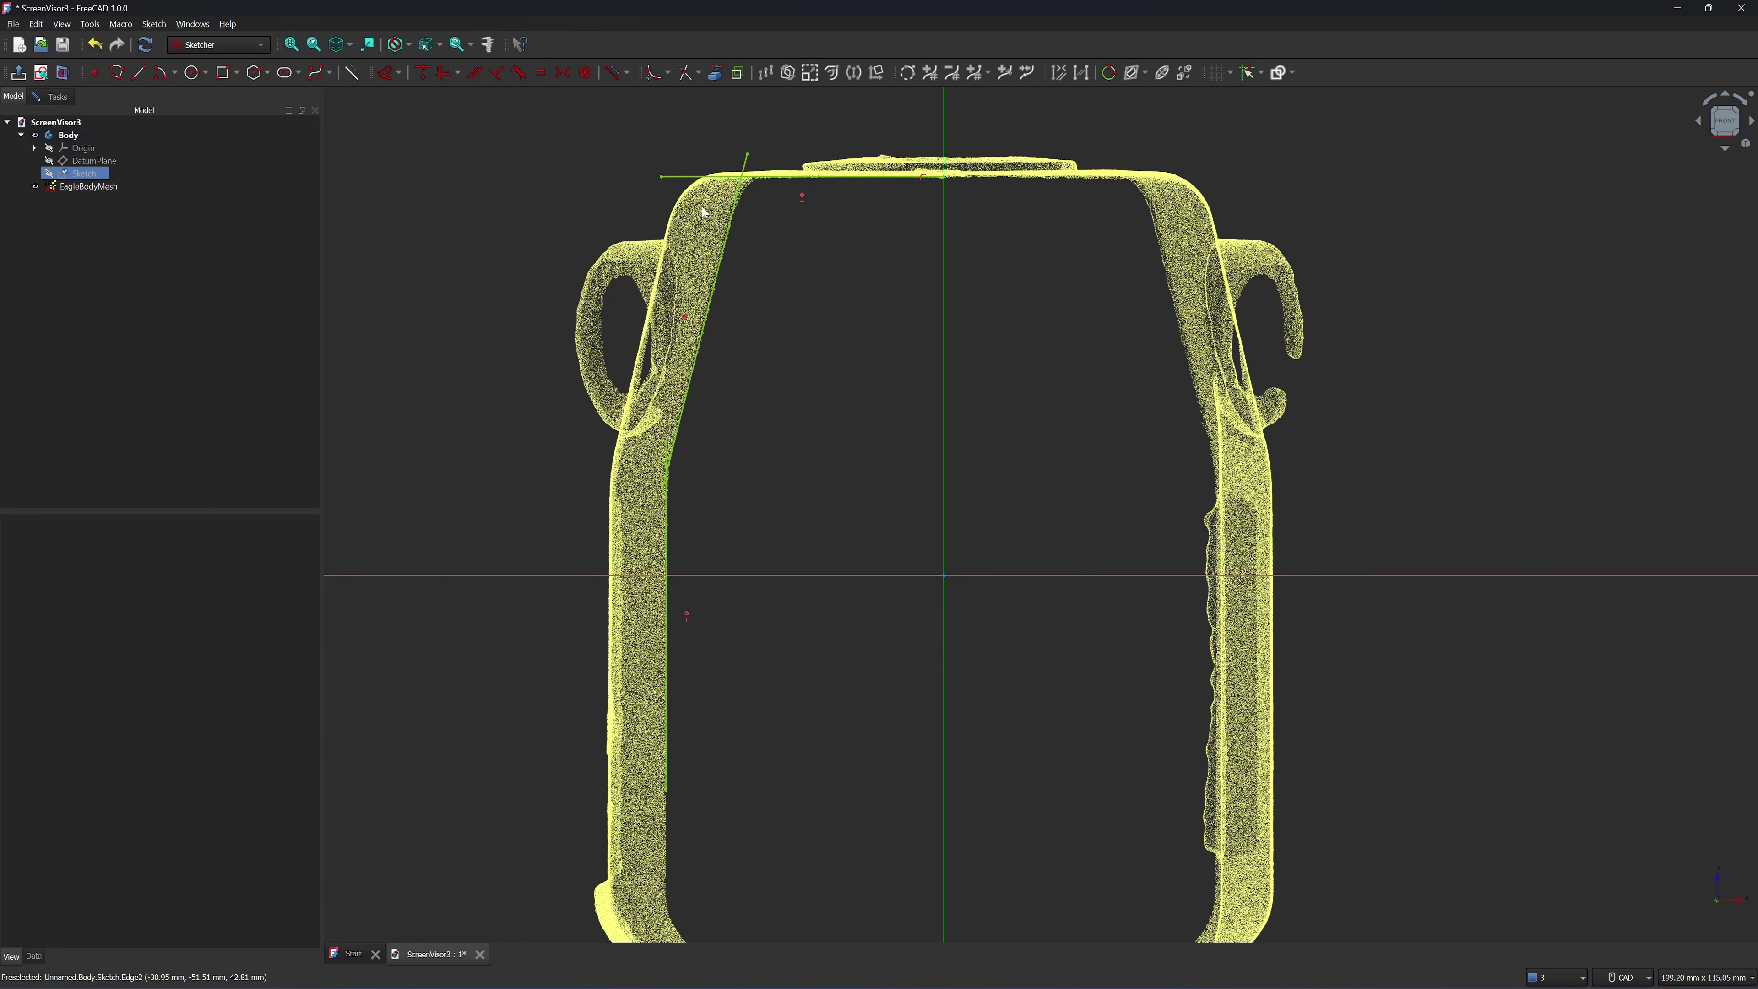
# Start a three-point arc for the corner between the horizontal line and the slanted line
pyautogui.scroll(4, 734, 163)
pyautogui.scroll(2, 784, 134)
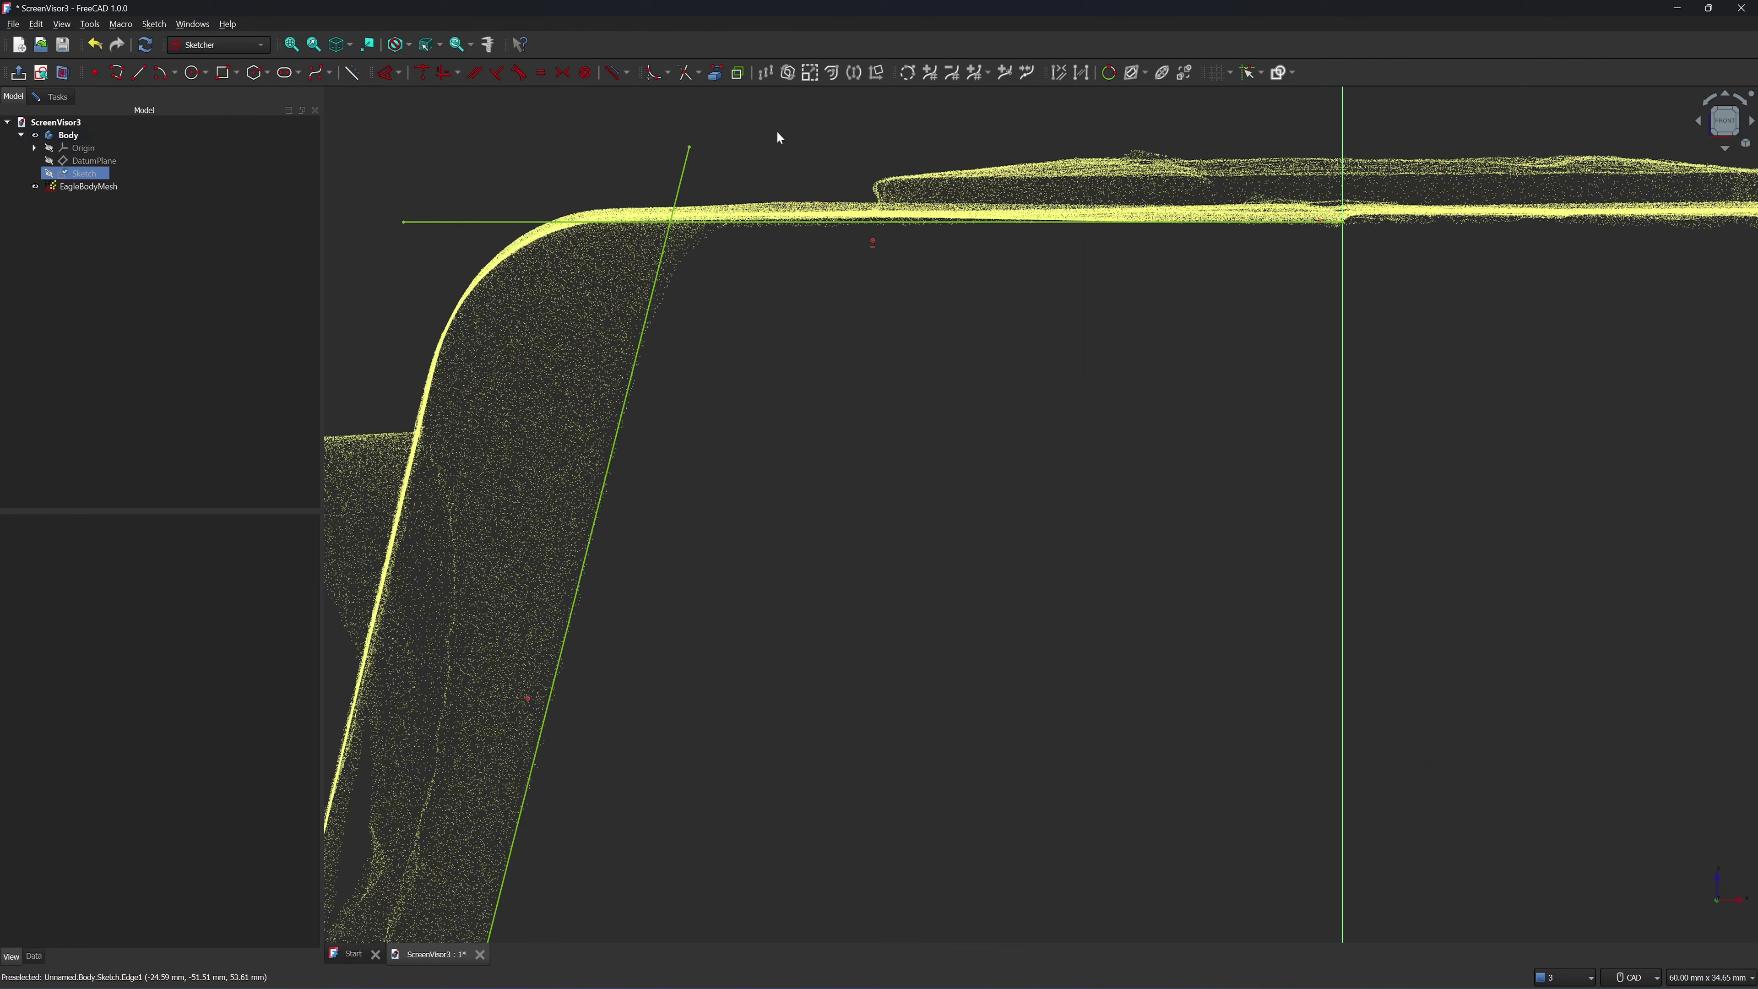
pyautogui.scroll(-2, 778, 138)
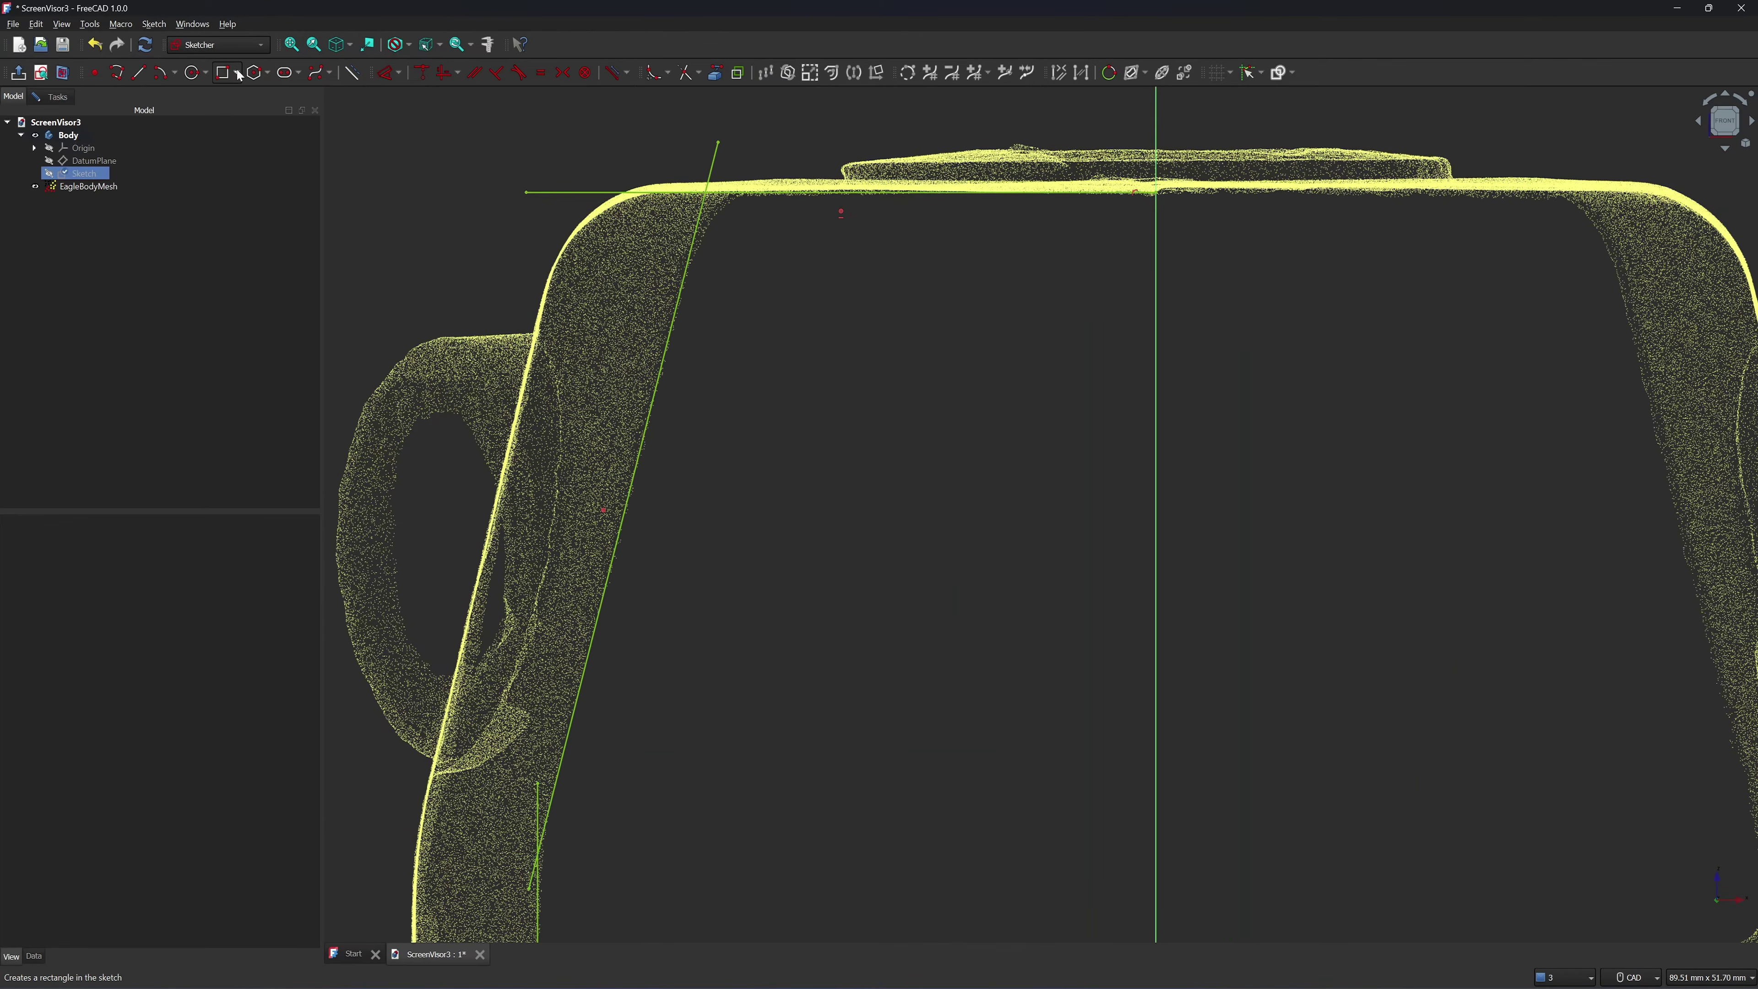
pyautogui.click(175, 74)
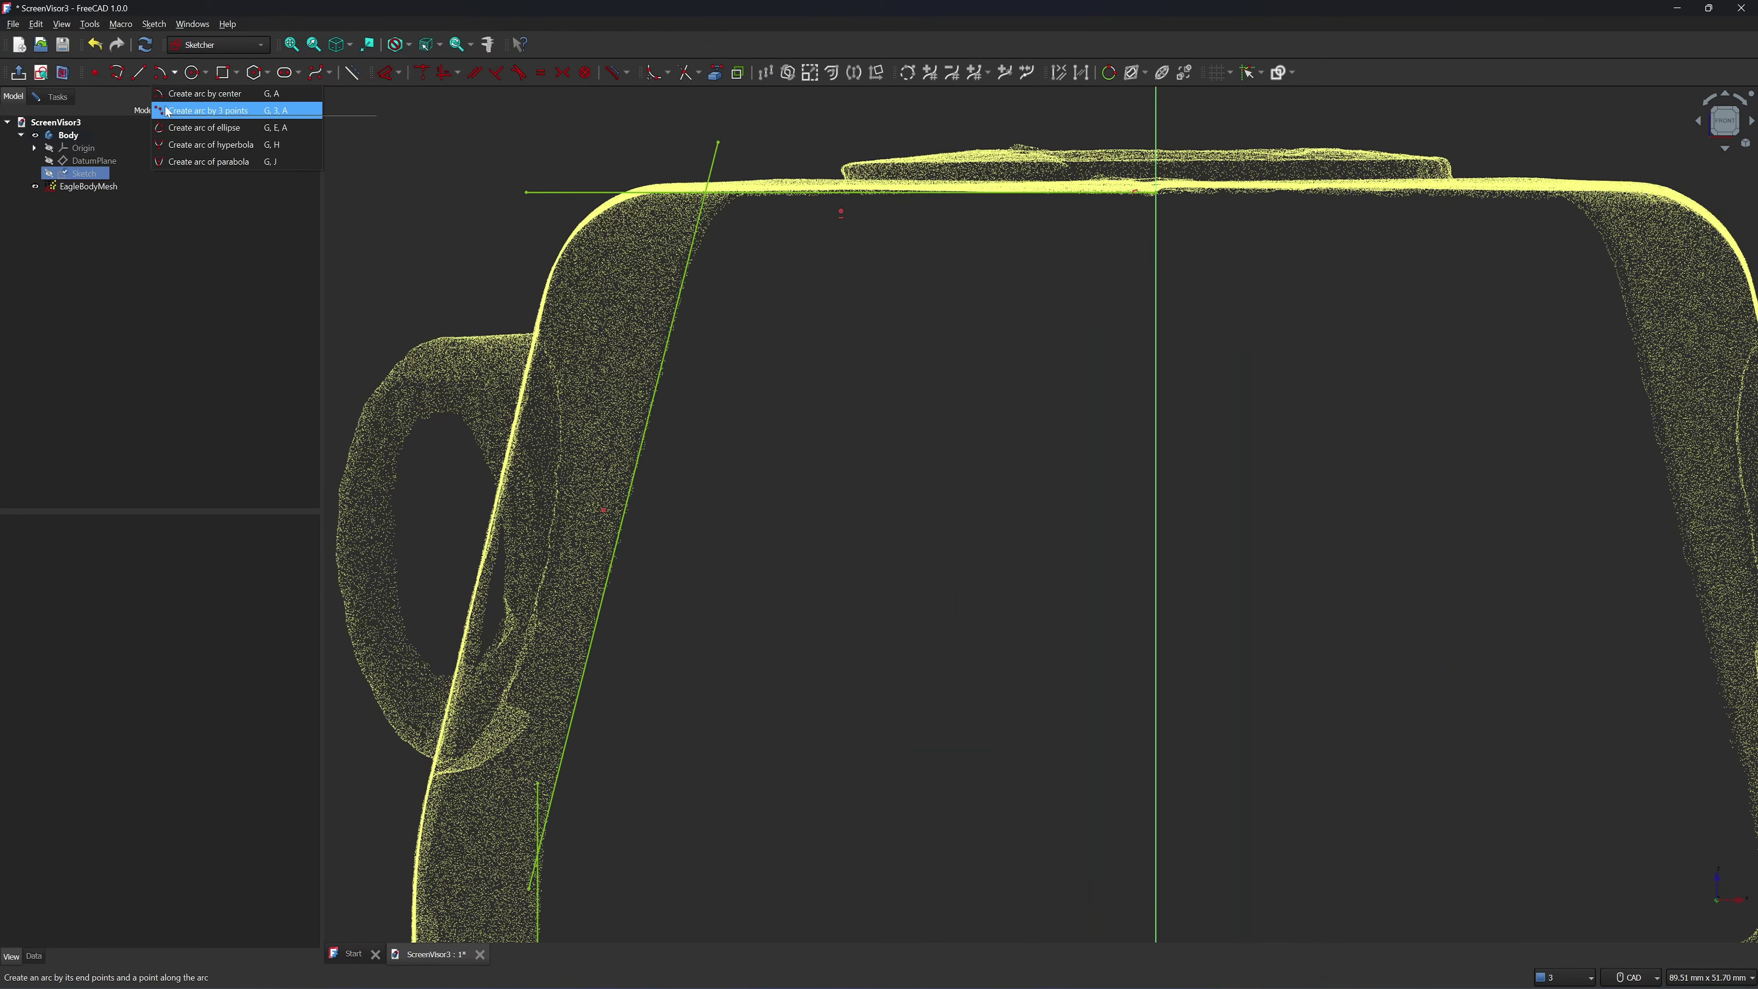
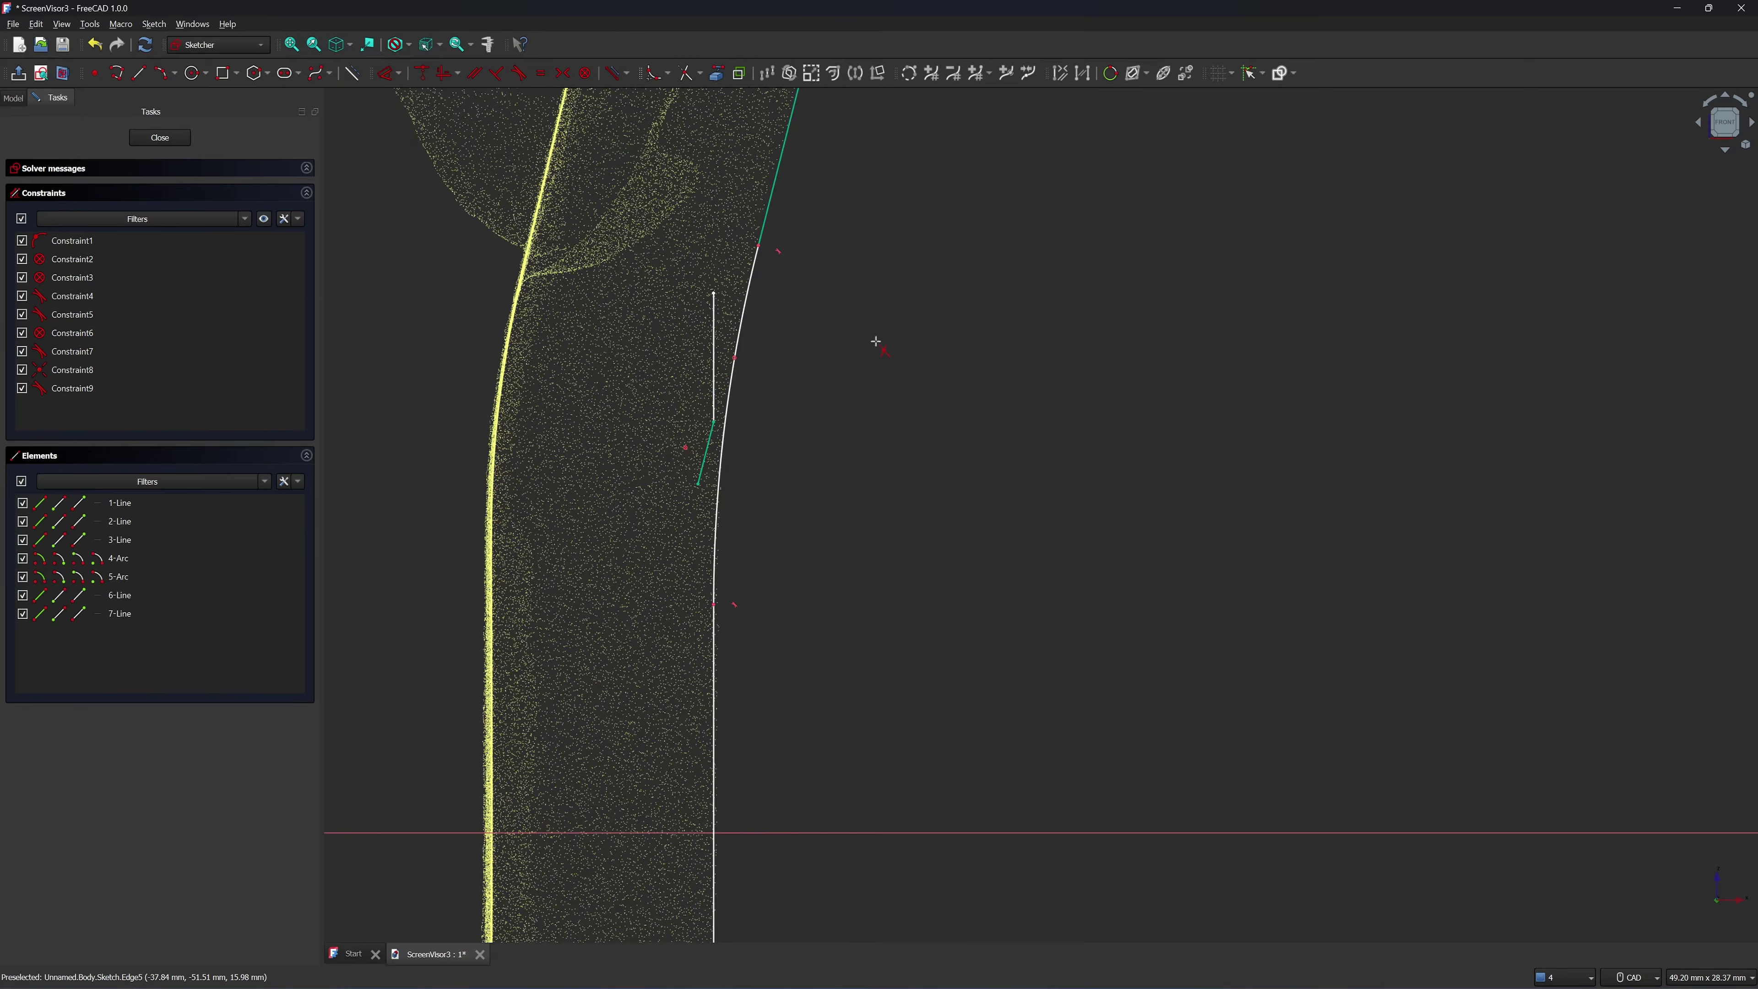
# Delete the leftover line segments that extend past the arcs at the profile's upper and middle corners
pyautogui.scroll(3, 791, 490)
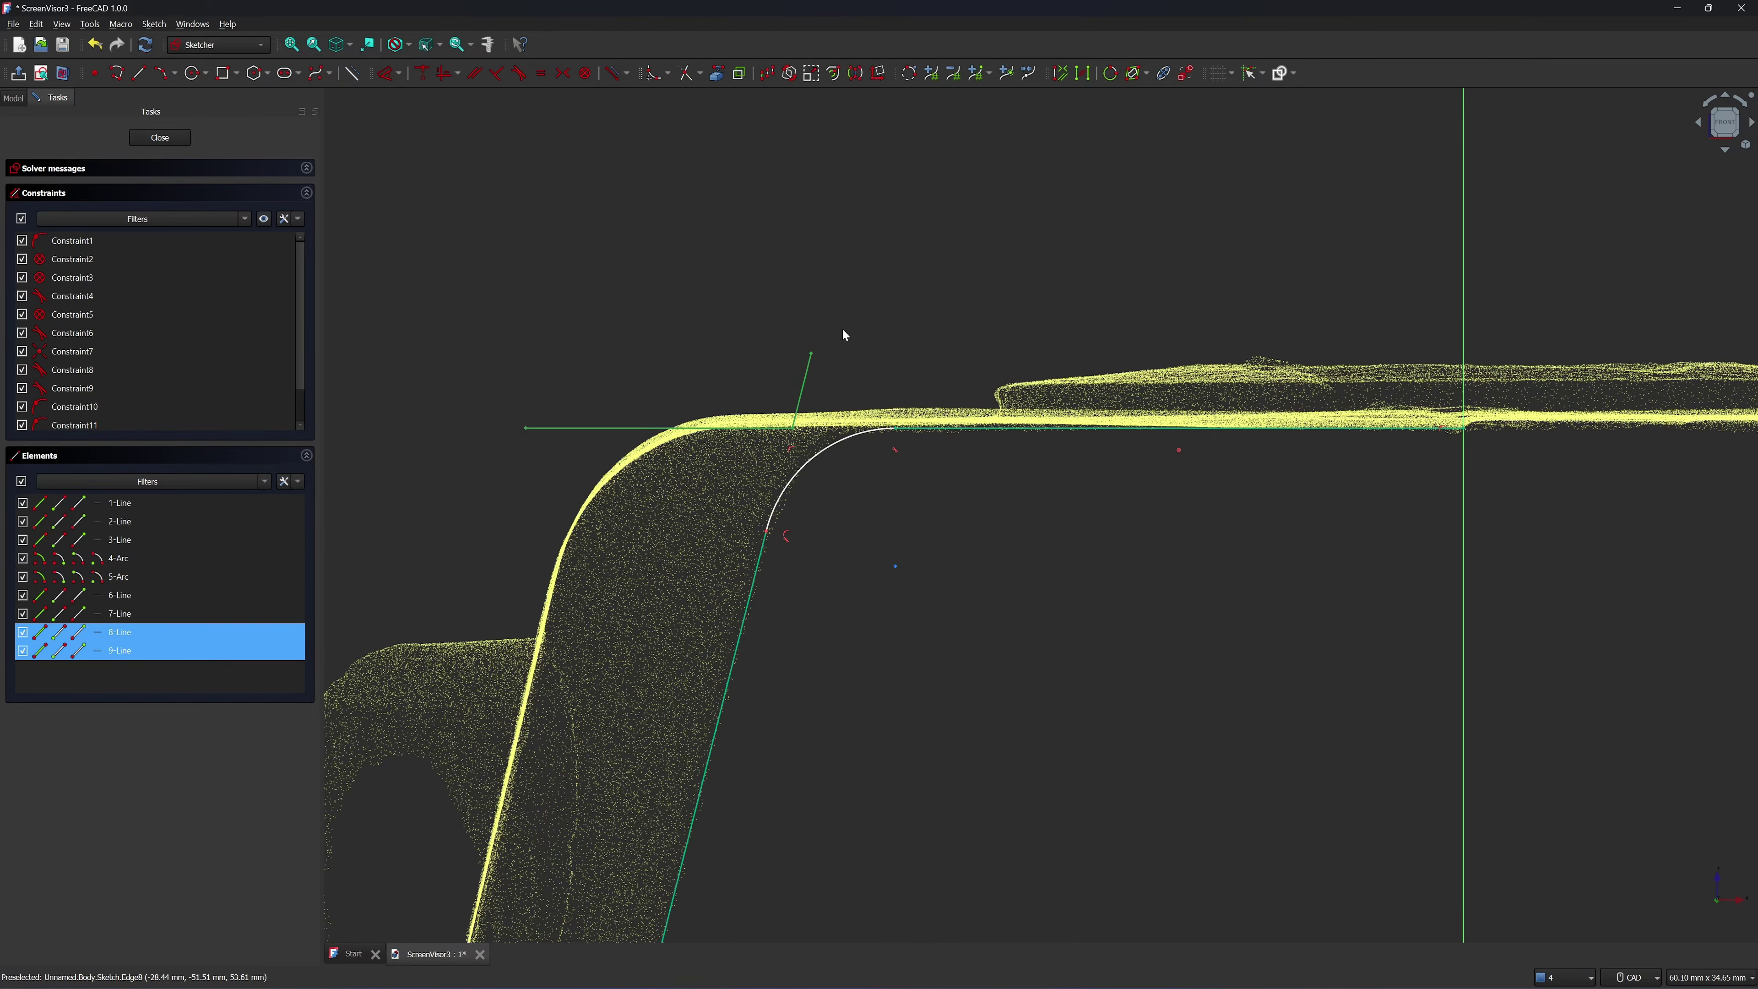
pyautogui.press('Delete')
pyautogui.scroll(-3, 855, 326)
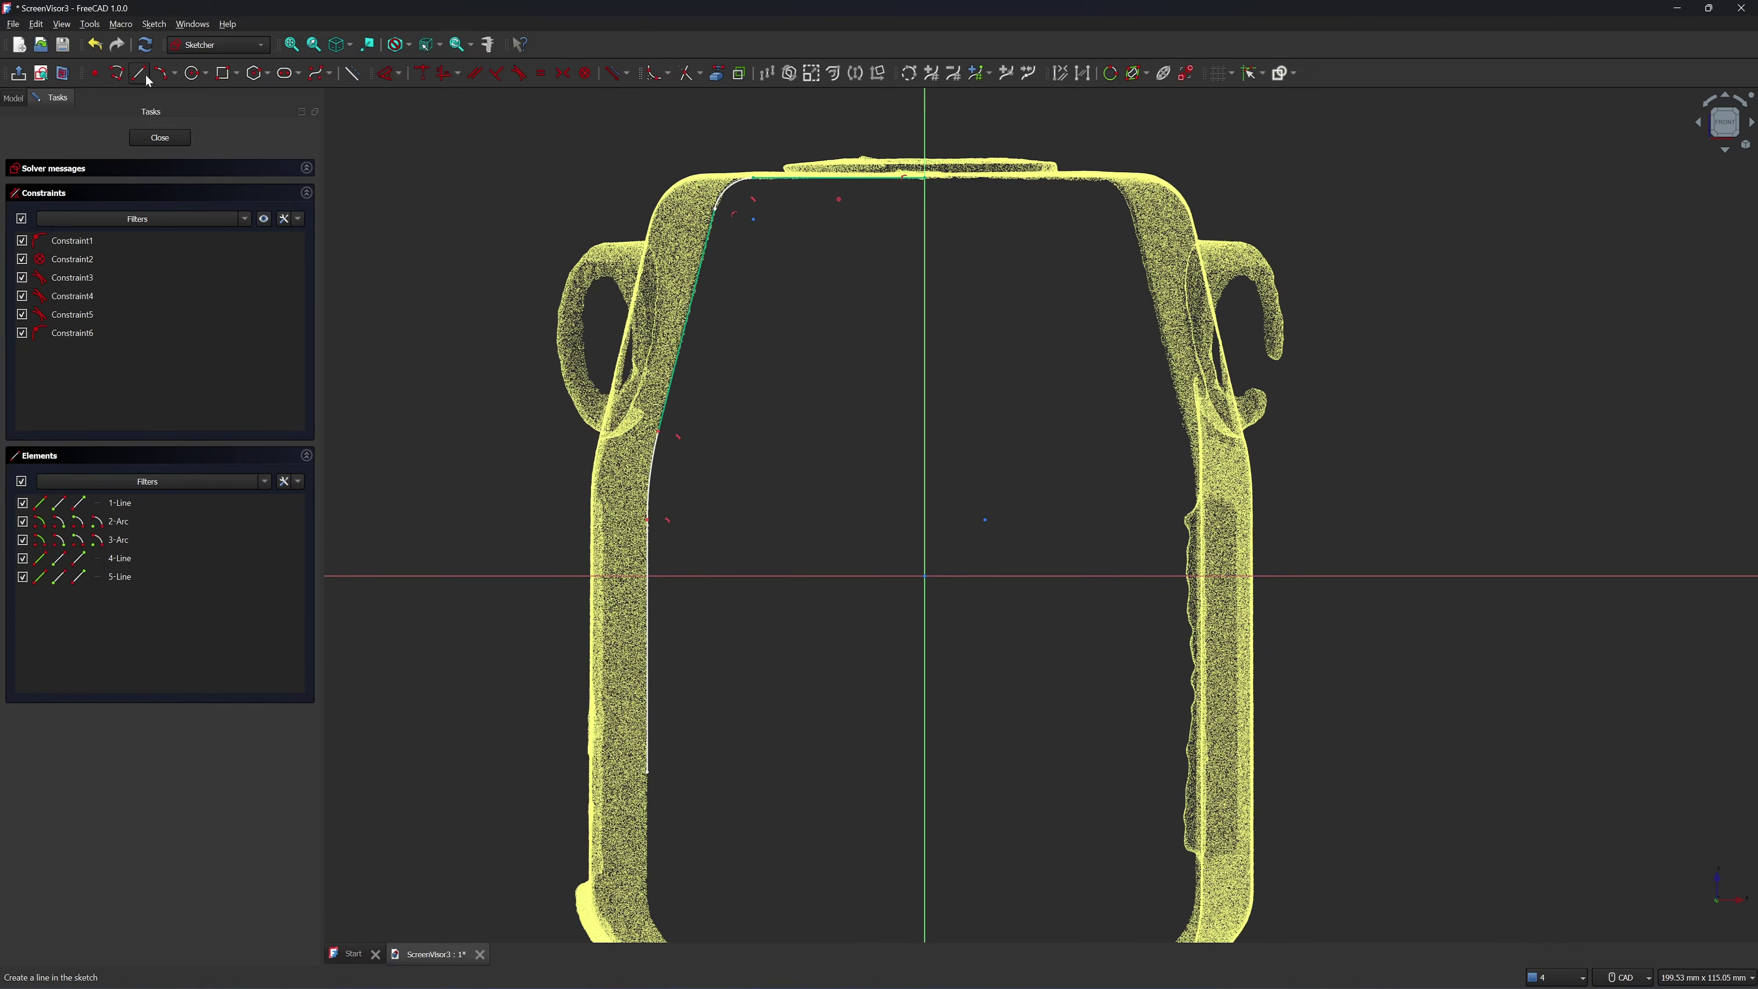
# Draw a vertical line about 17 mm long on the sketch's vertical axis as a mirror line
pyautogui.click(139, 73)
pyautogui.click(924, 247)
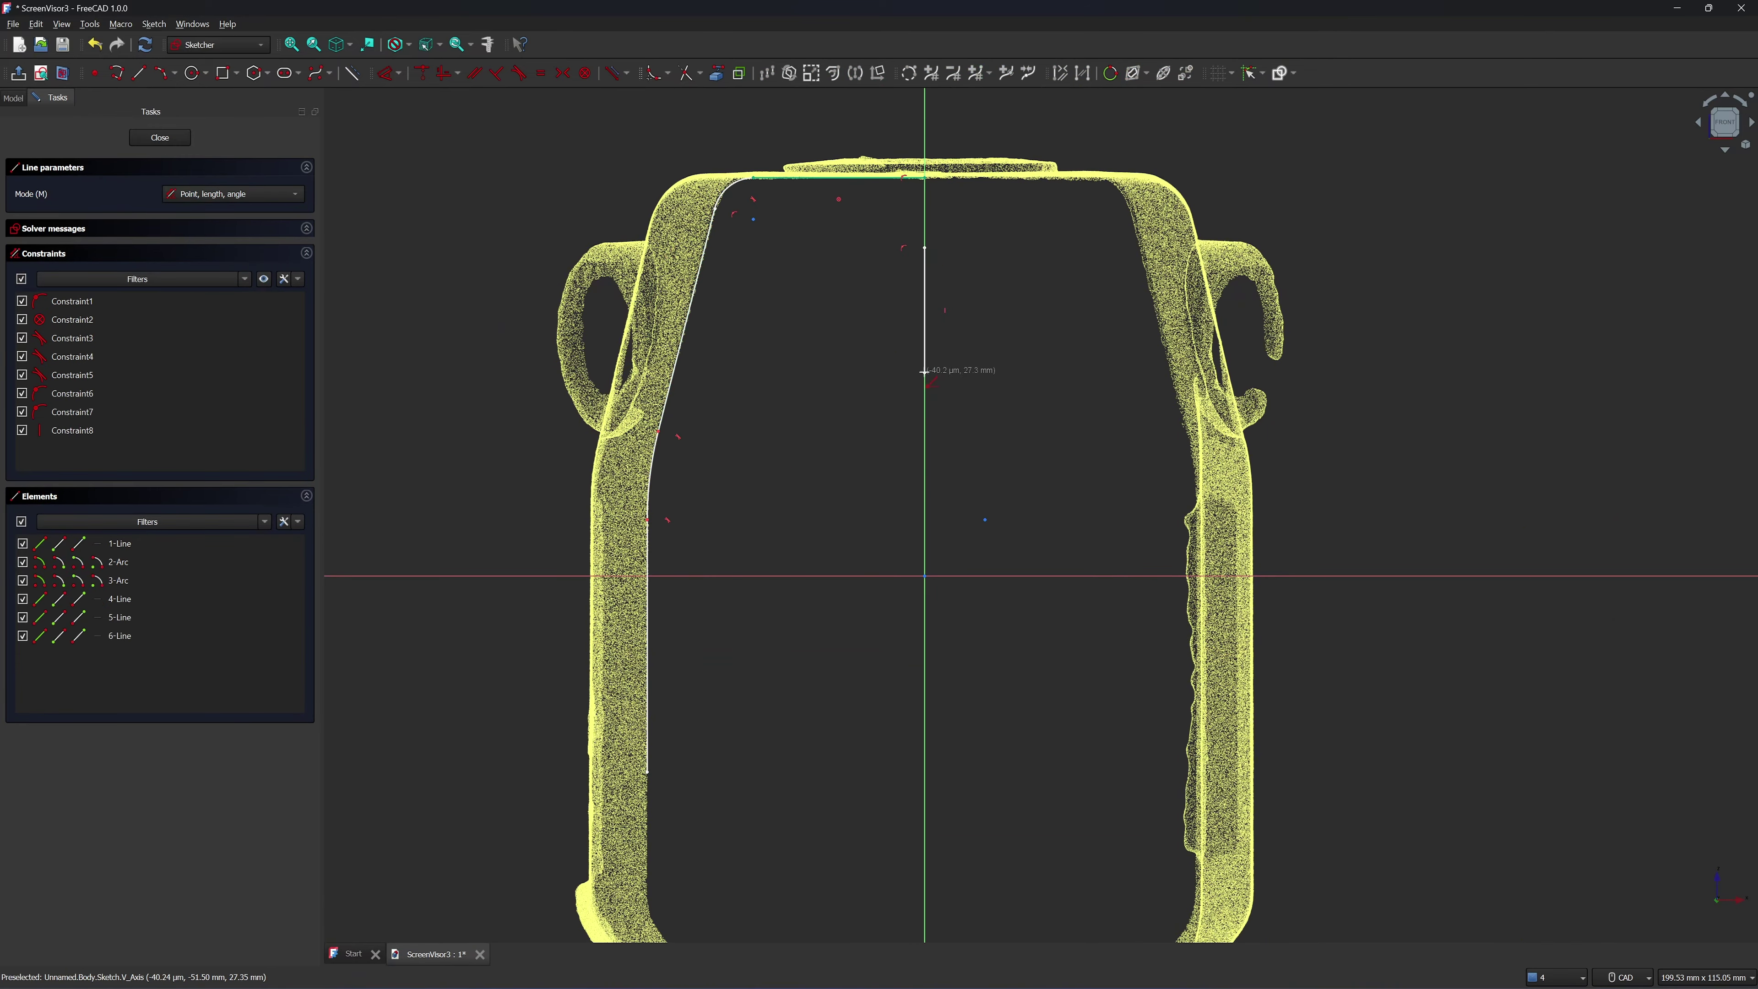
pyautogui.click(925, 372)
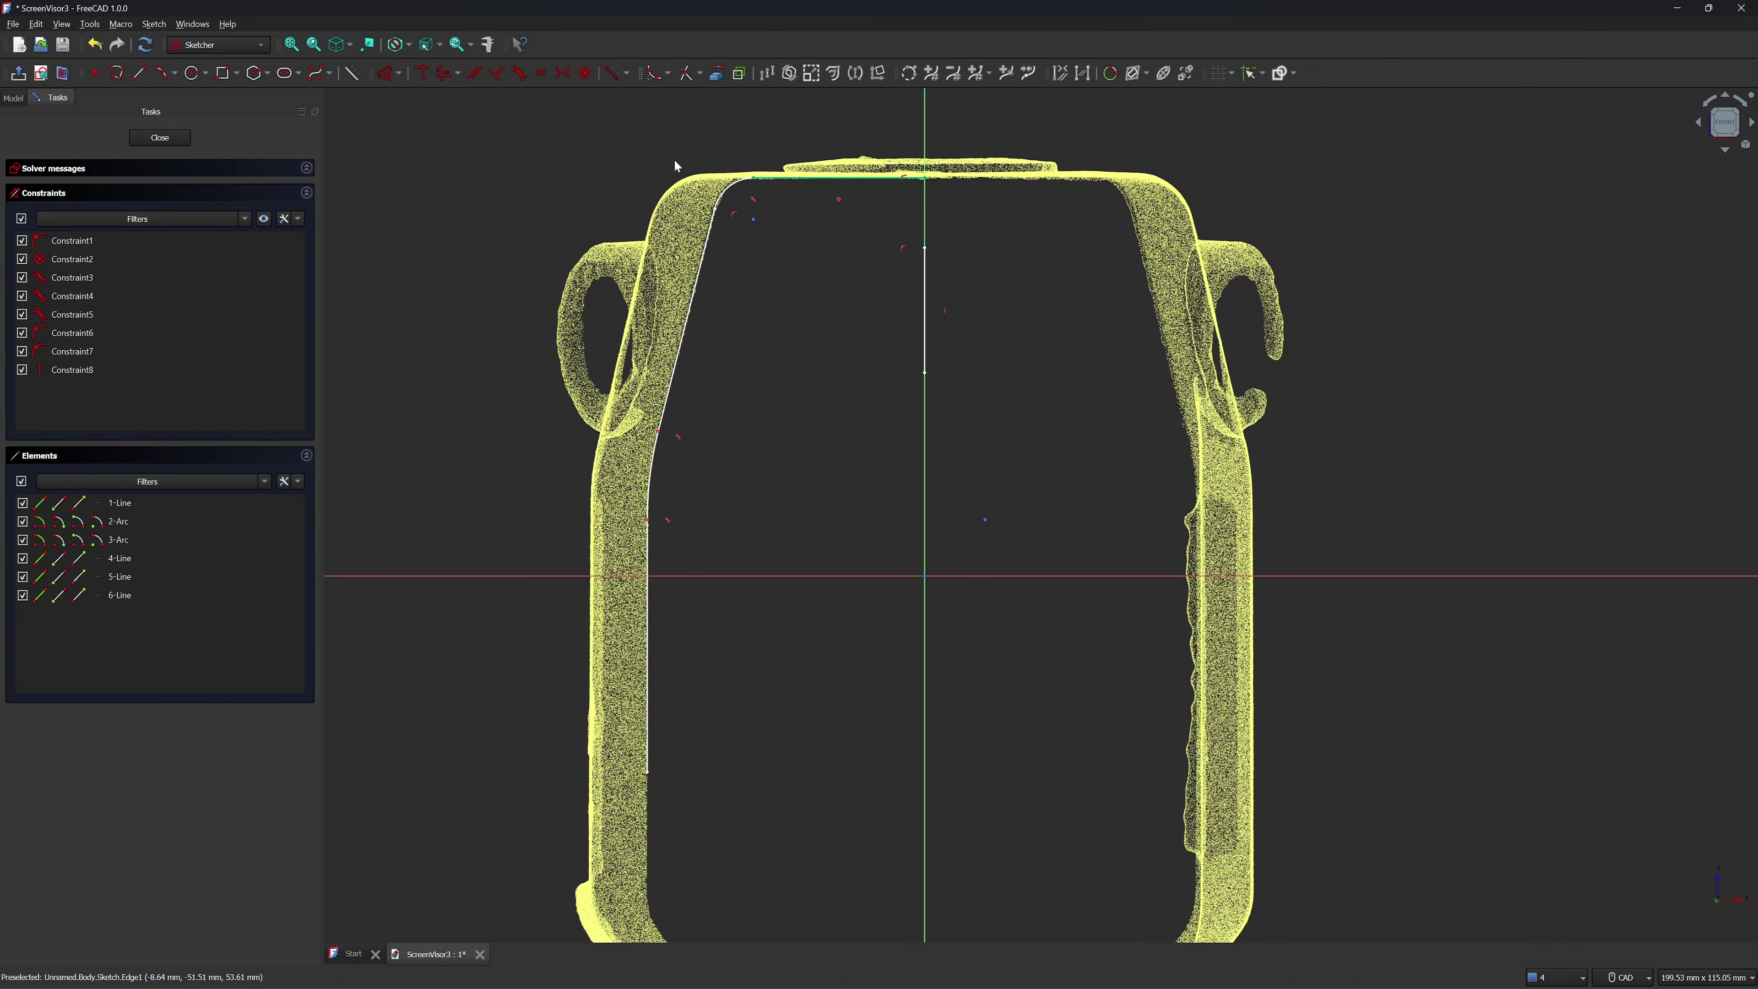
# Mirror the traced left half of the profile about the vertical centre line using Symmetry
pyautogui.moveTo(484, 110)
pyautogui.mouseDown()
pyautogui.moveTo(848, 612)
pyautogui.moveTo(938, 658)
pyautogui.mouseUp()
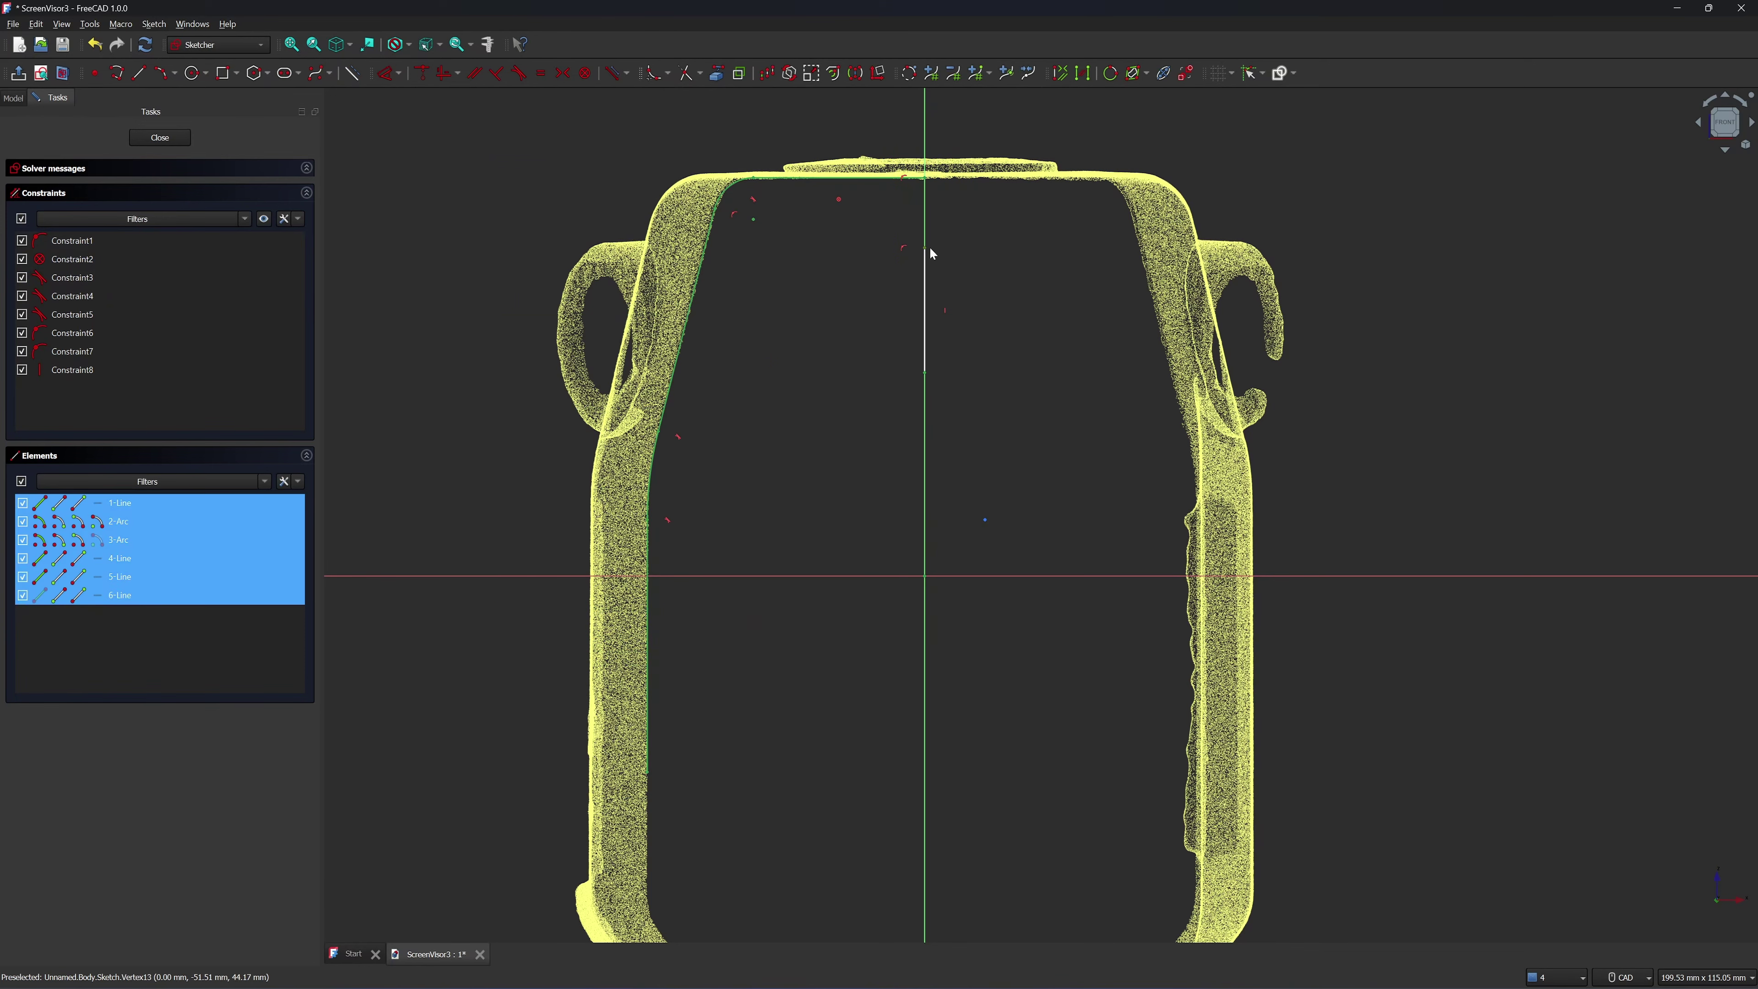
pyautogui.click(857, 74)
pyautogui.click(925, 270)
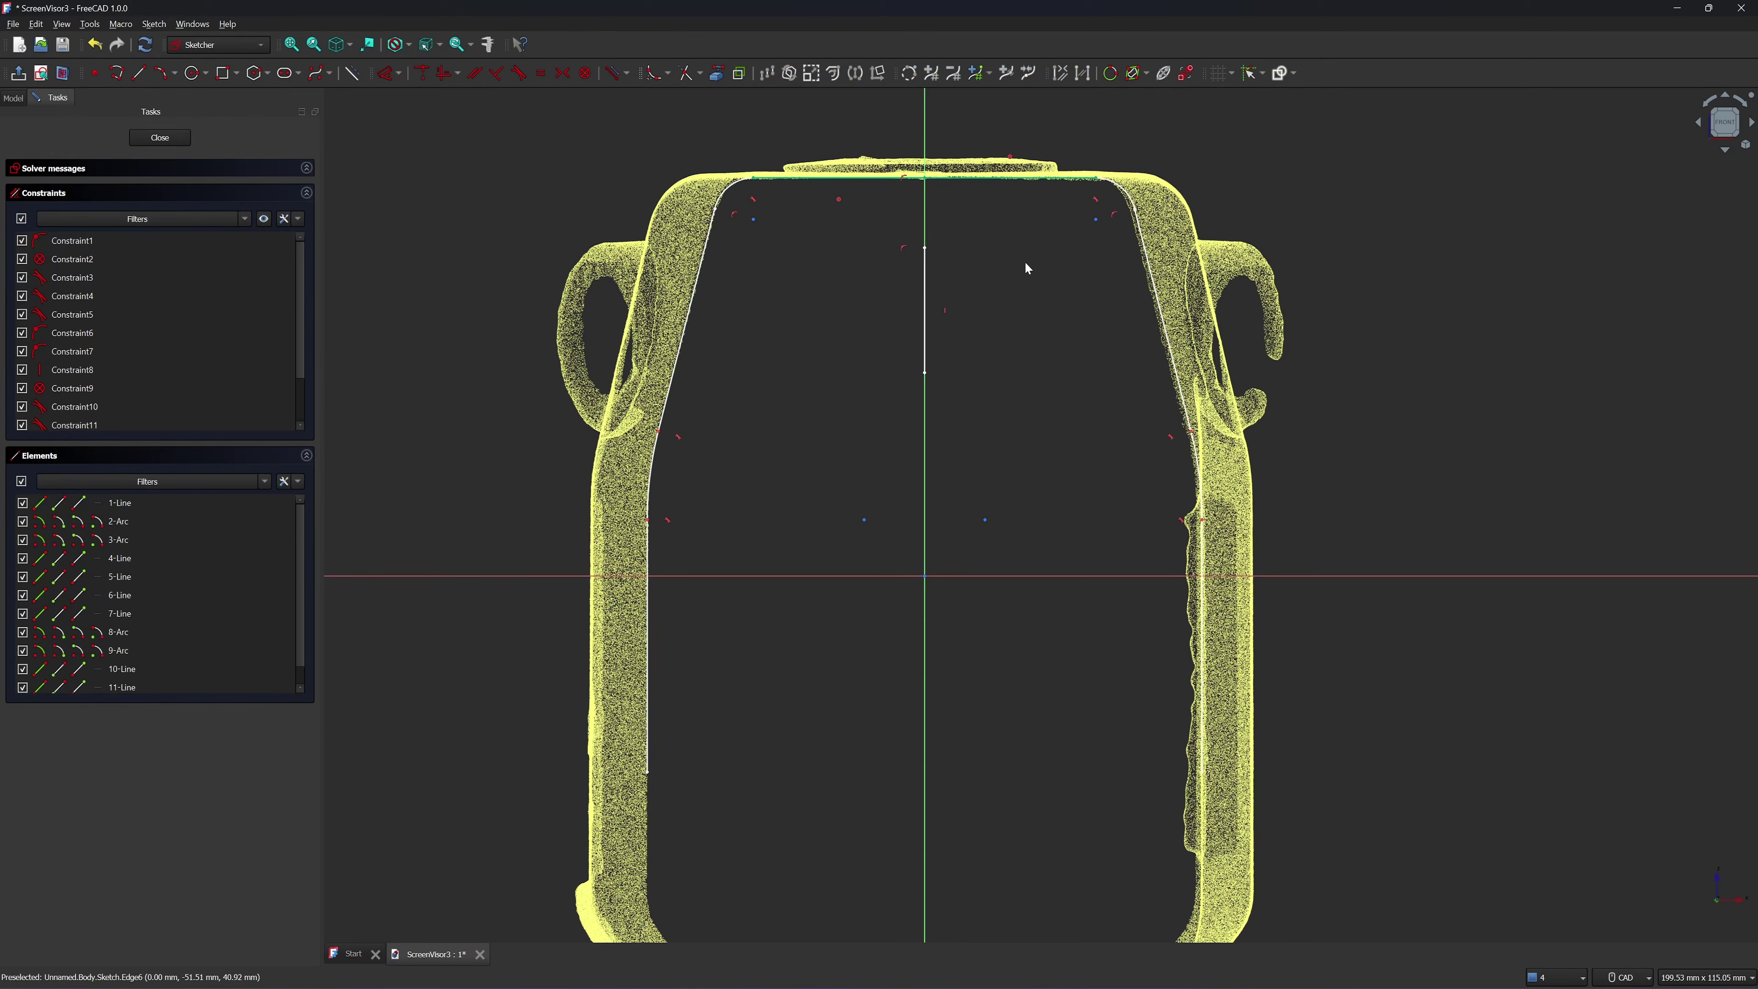
# Compare the mirrored profile with the scan's right inner edge and close the sketch
pyautogui.scroll(4, 1110, 191)
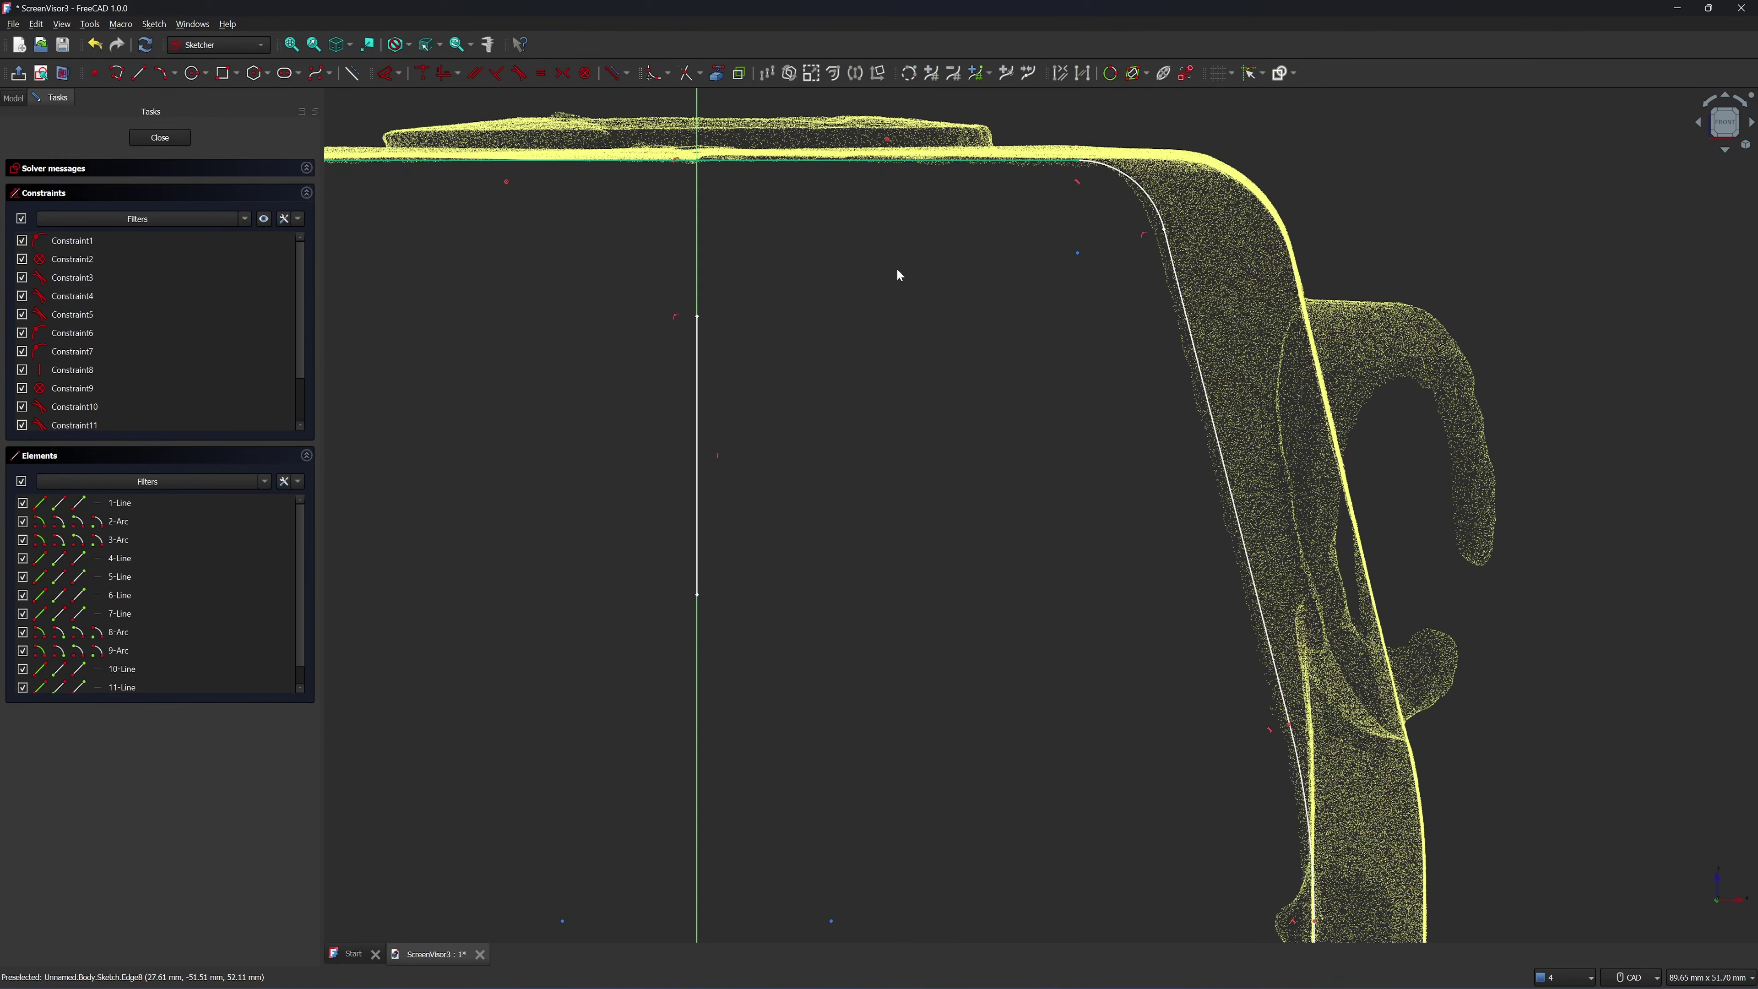
pyautogui.scroll(-3, 898, 275)
pyautogui.scroll(3, 1078, 276)
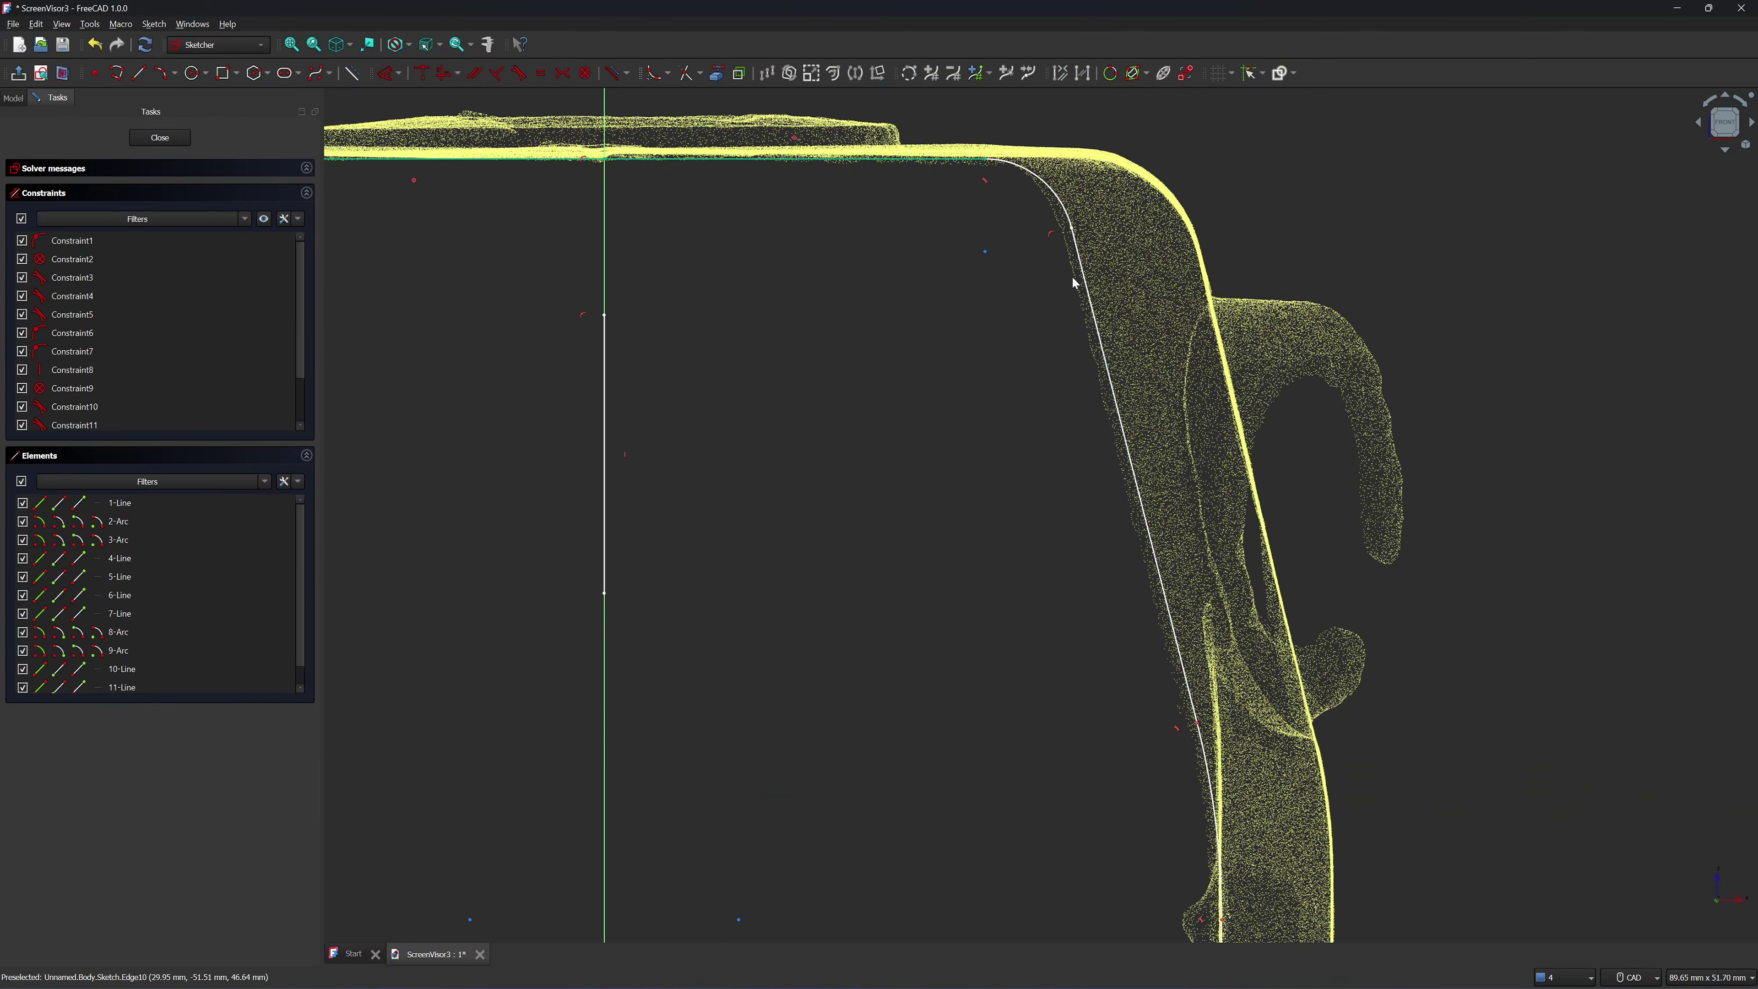
pyautogui.scroll(-2, 942, 297)
pyautogui.moveTo(947, 349); pyautogui.dragTo(947, 346, button='middle')
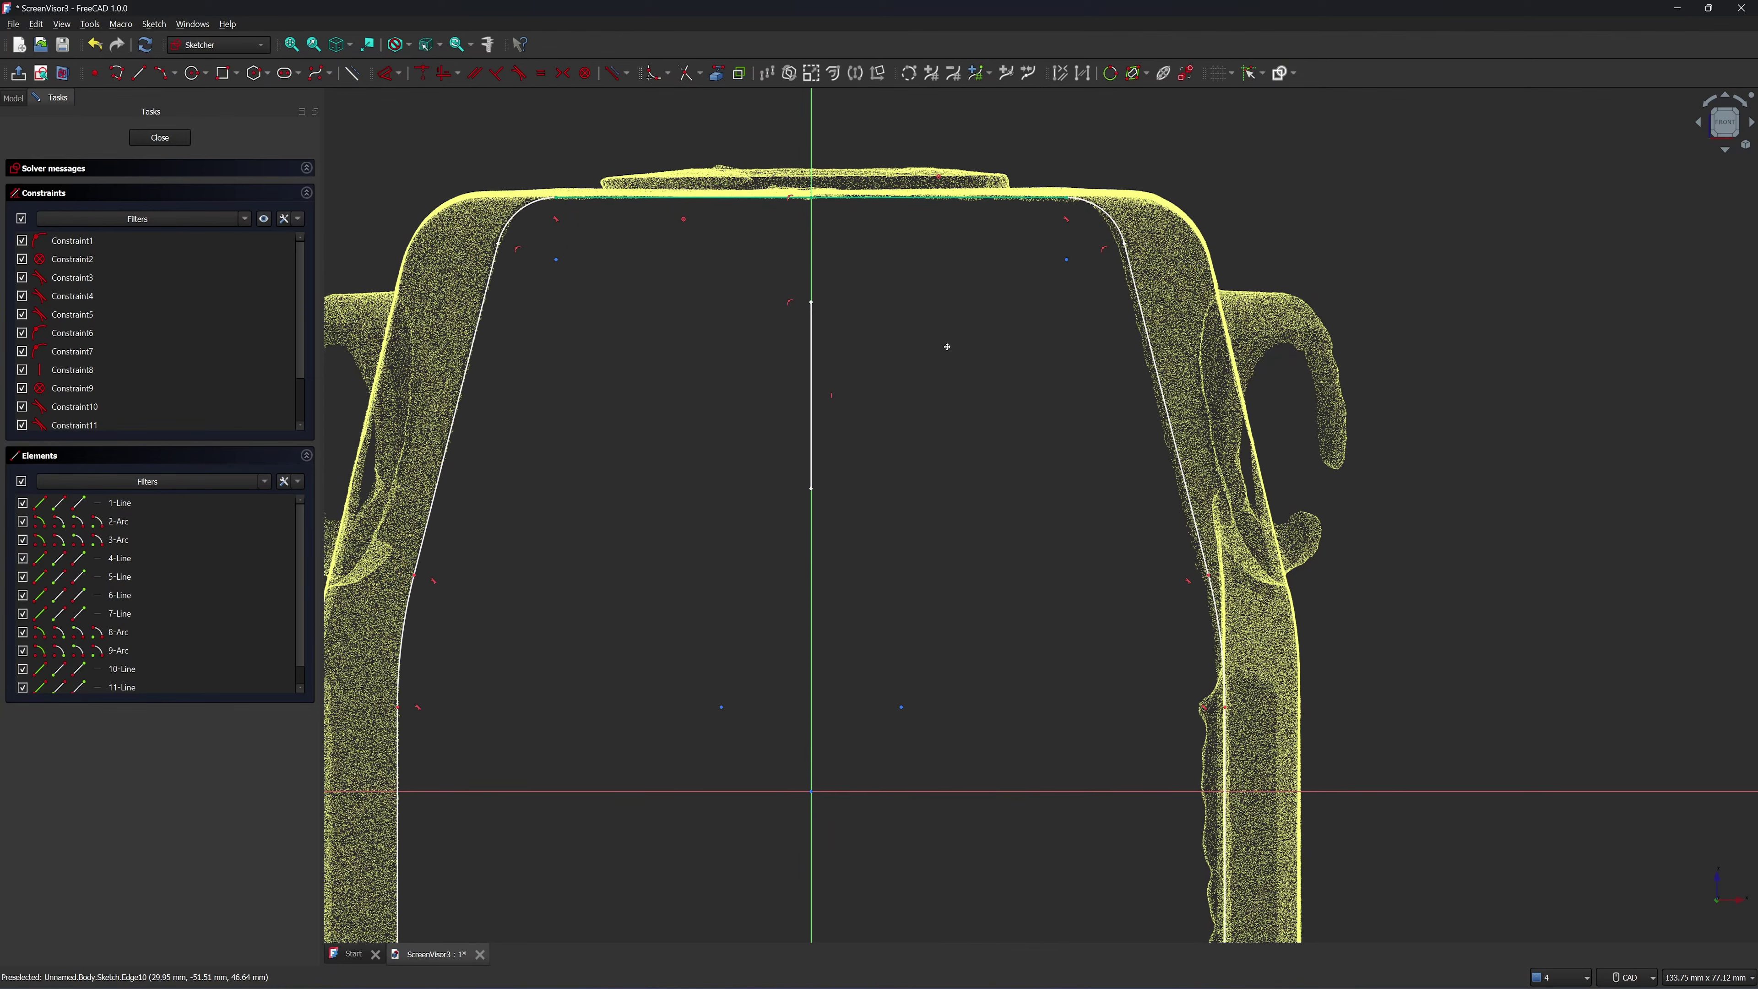
pyautogui.click(160, 137)
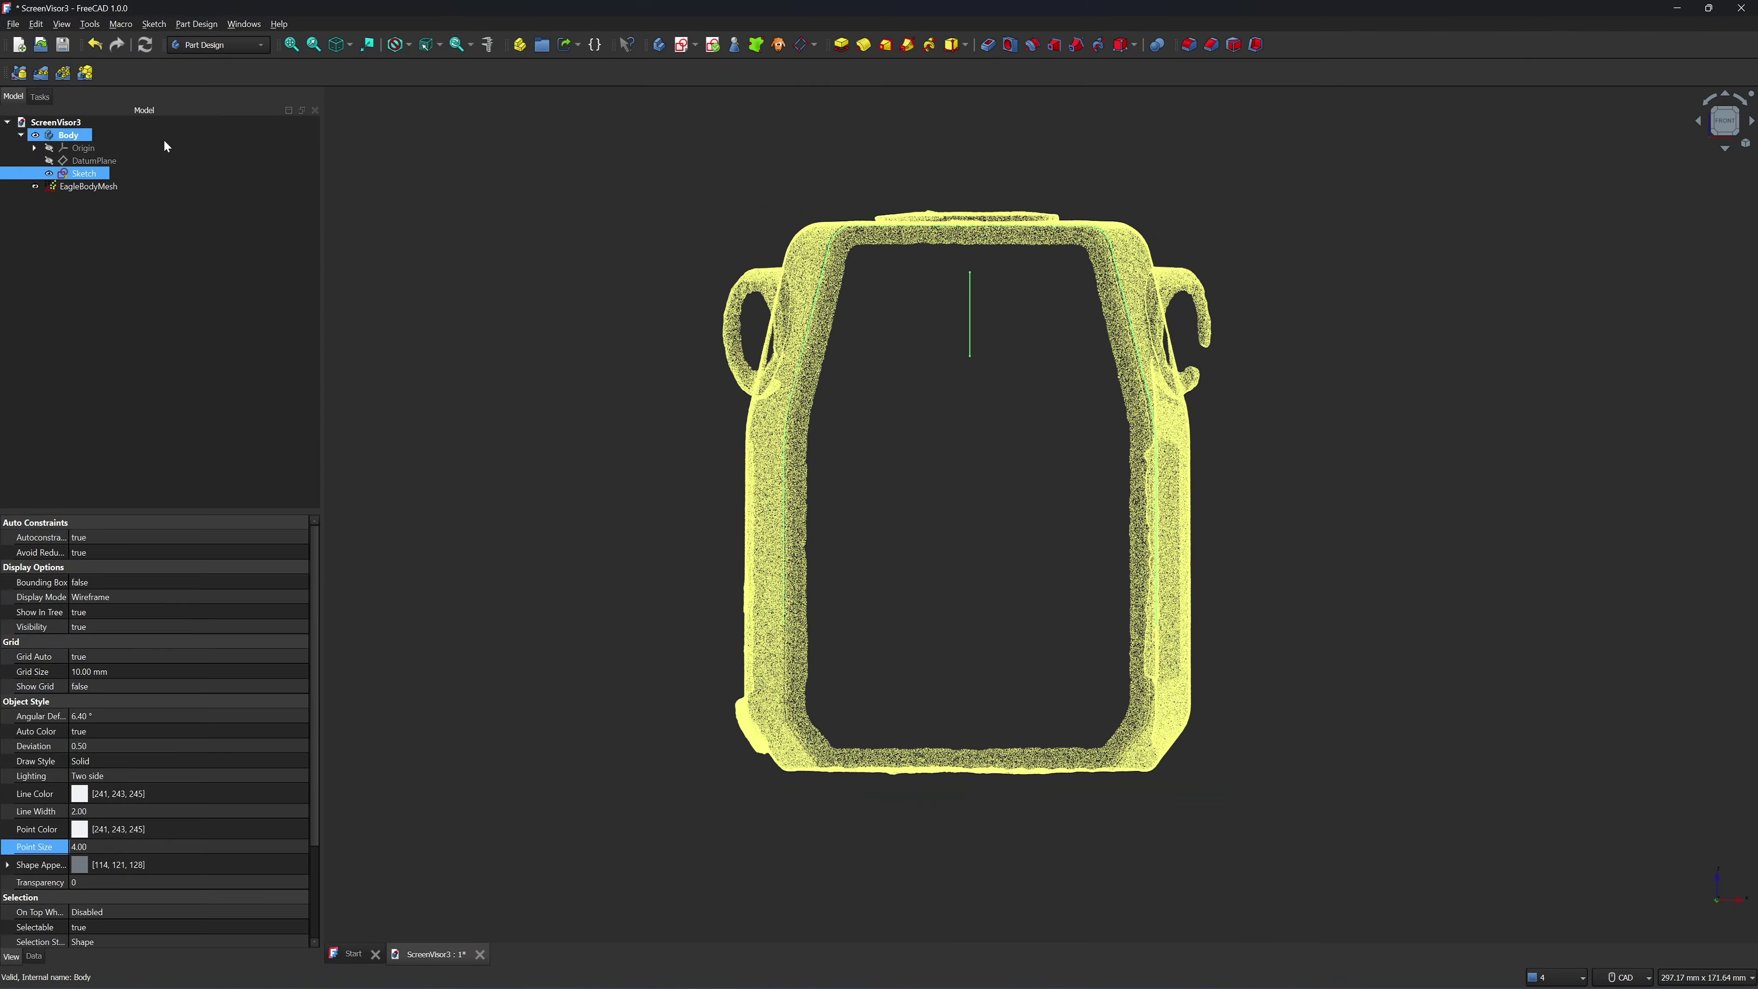
# Set the EagleBodyMesh placement's X translation to -0.3 mm to re-centre the scan on the sketch axis
pyautogui.click(63, 187)
pyautogui.rightClick(63, 163)
pyautogui.click(94, 219)
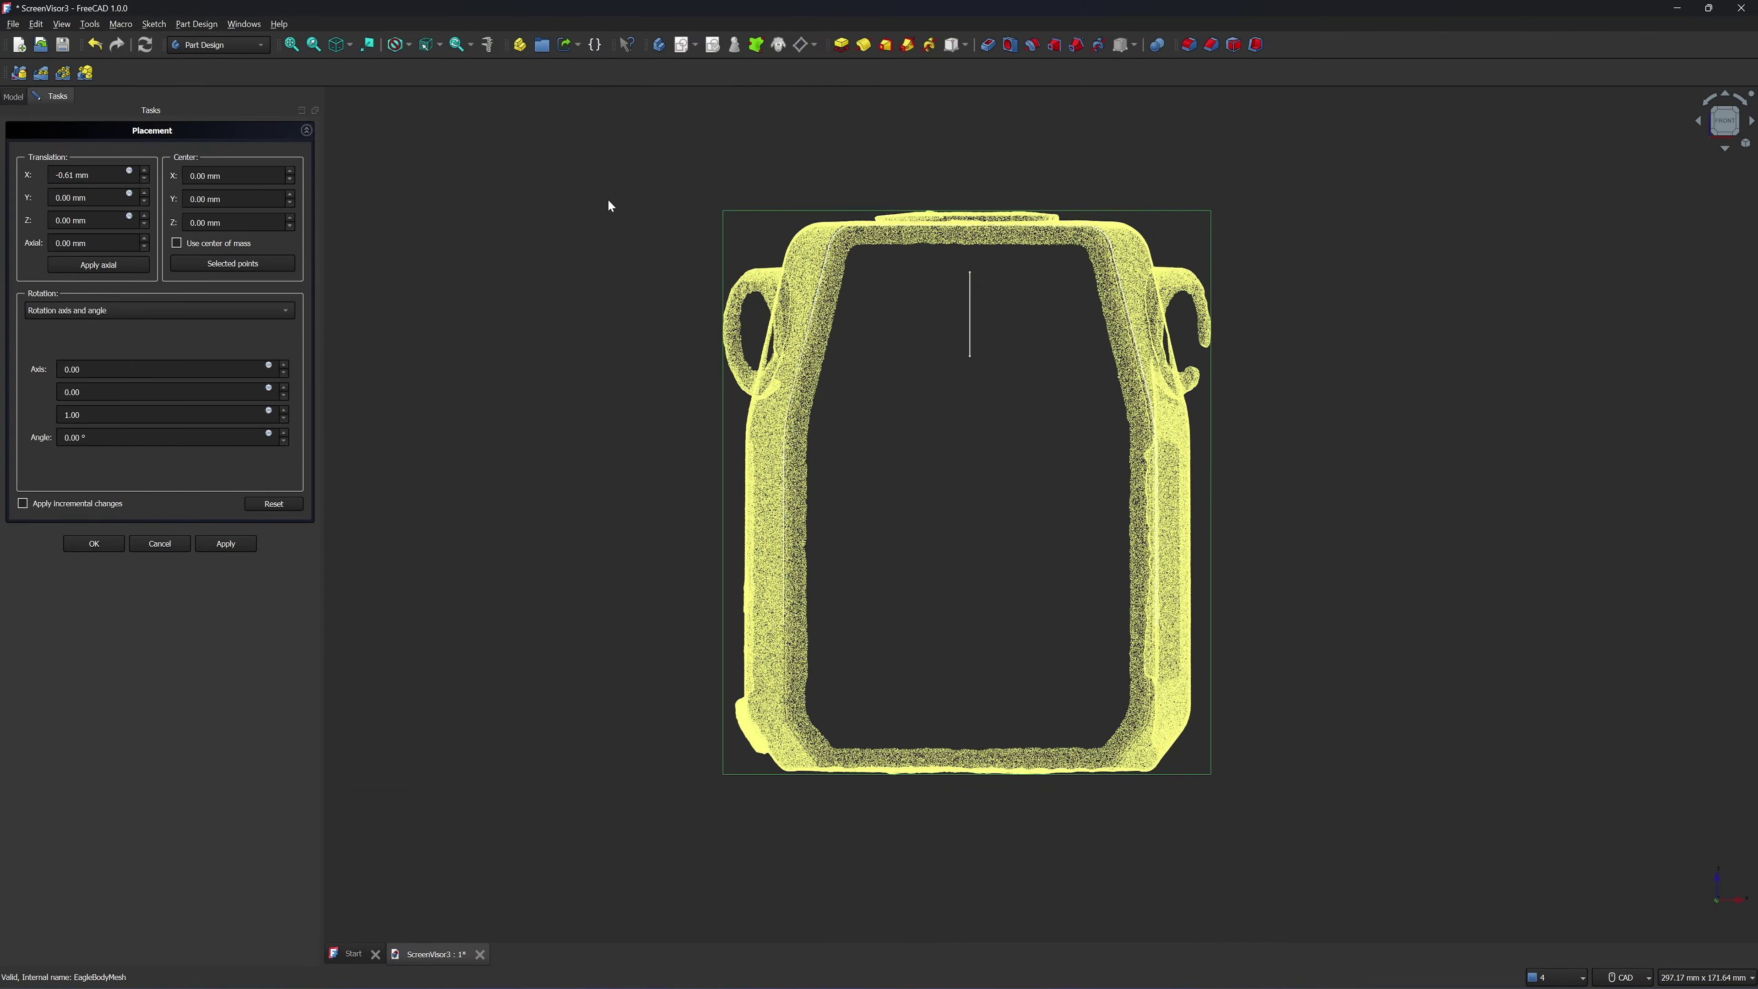
pyautogui.scroll(4, 1126, 255)
pyautogui.scroll(2, 1115, 253)
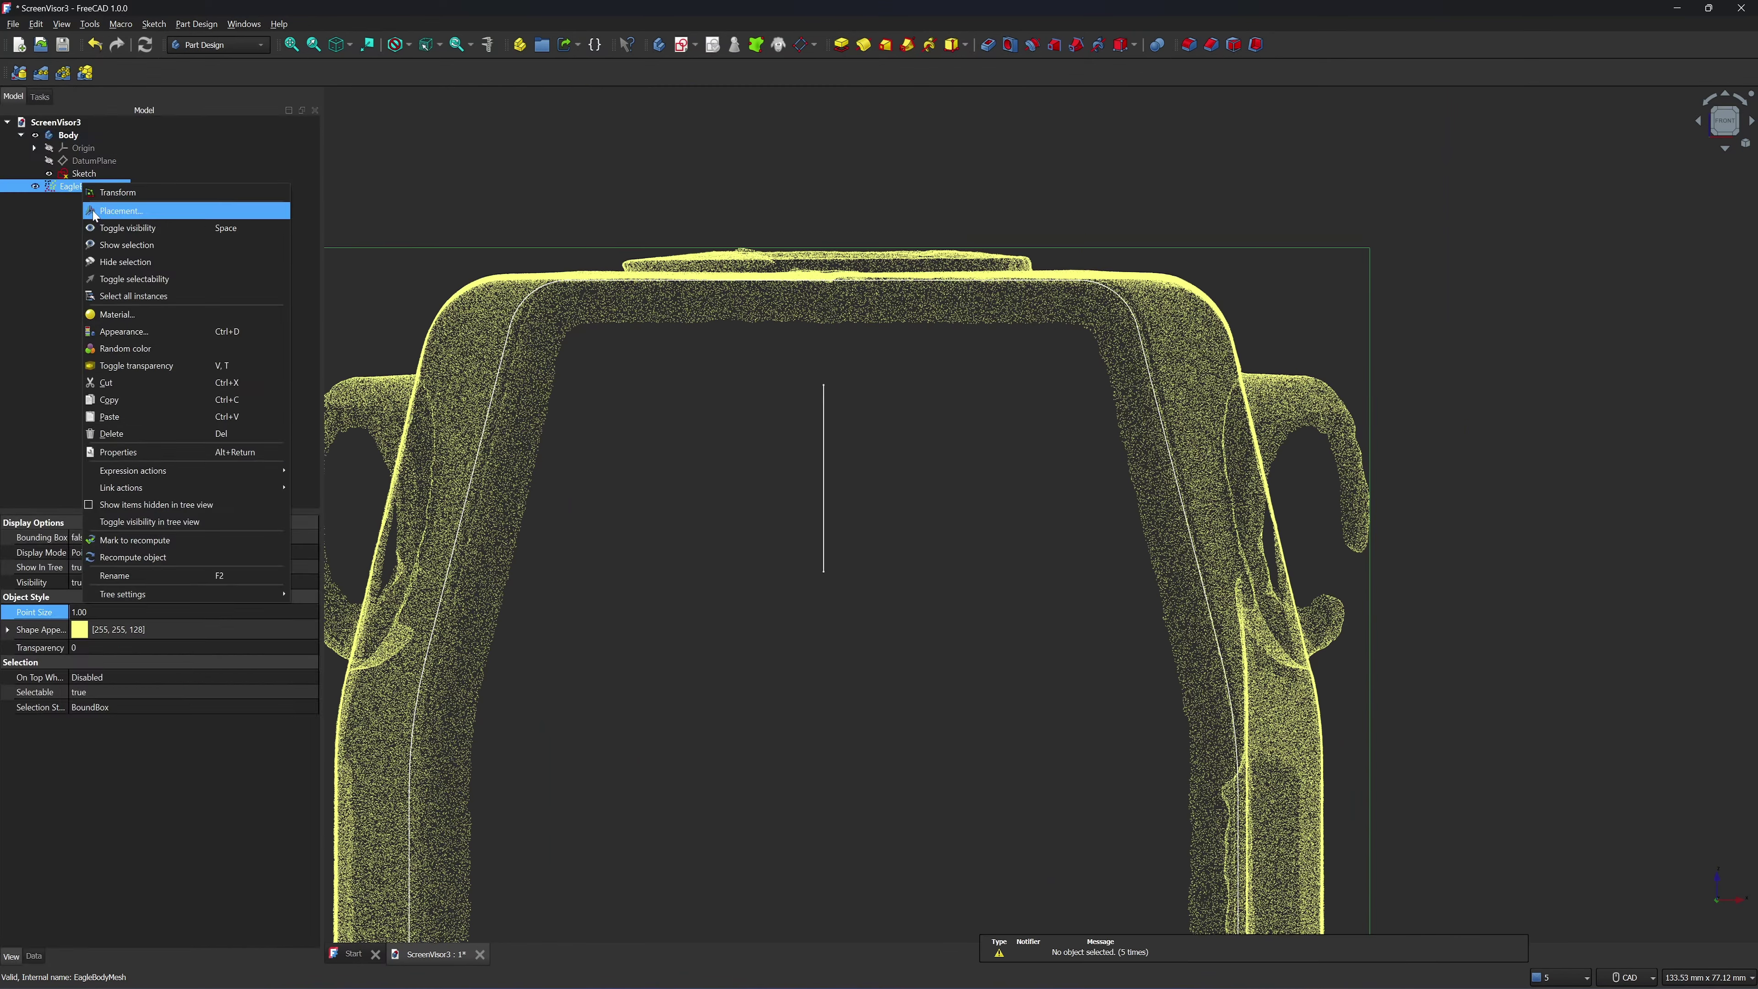
pyautogui.click(92, 211)
pyautogui.write('-0.4')
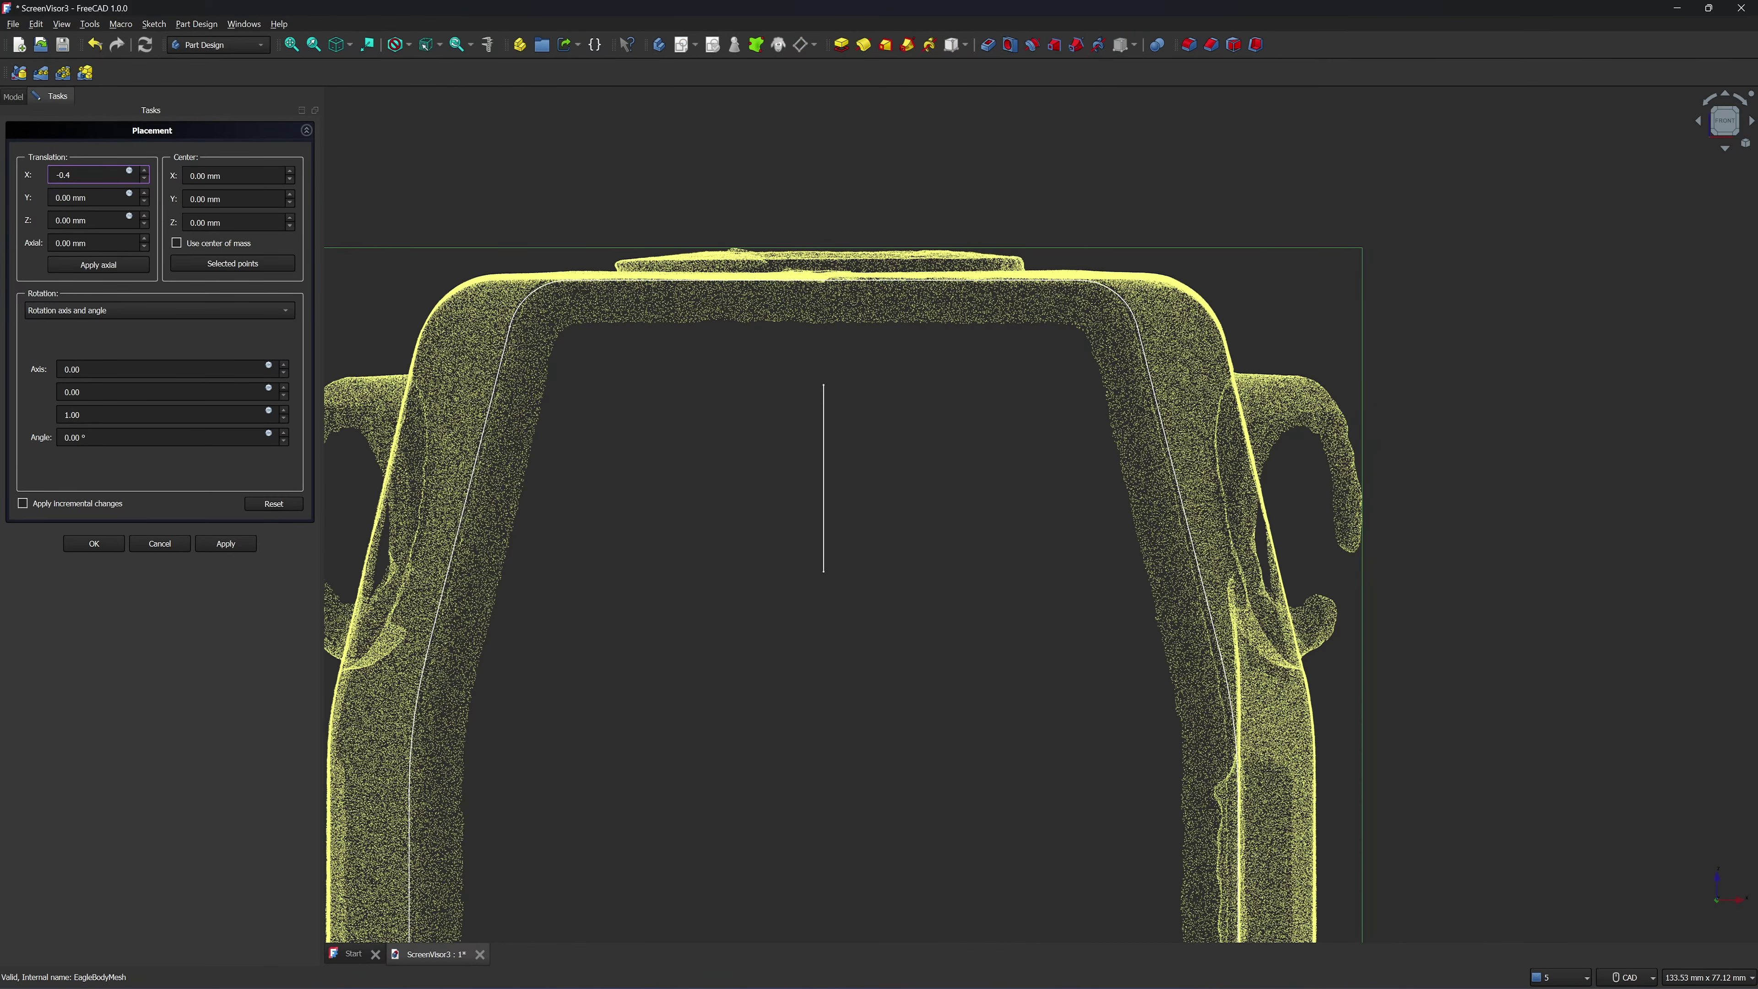
pyautogui.write('3')
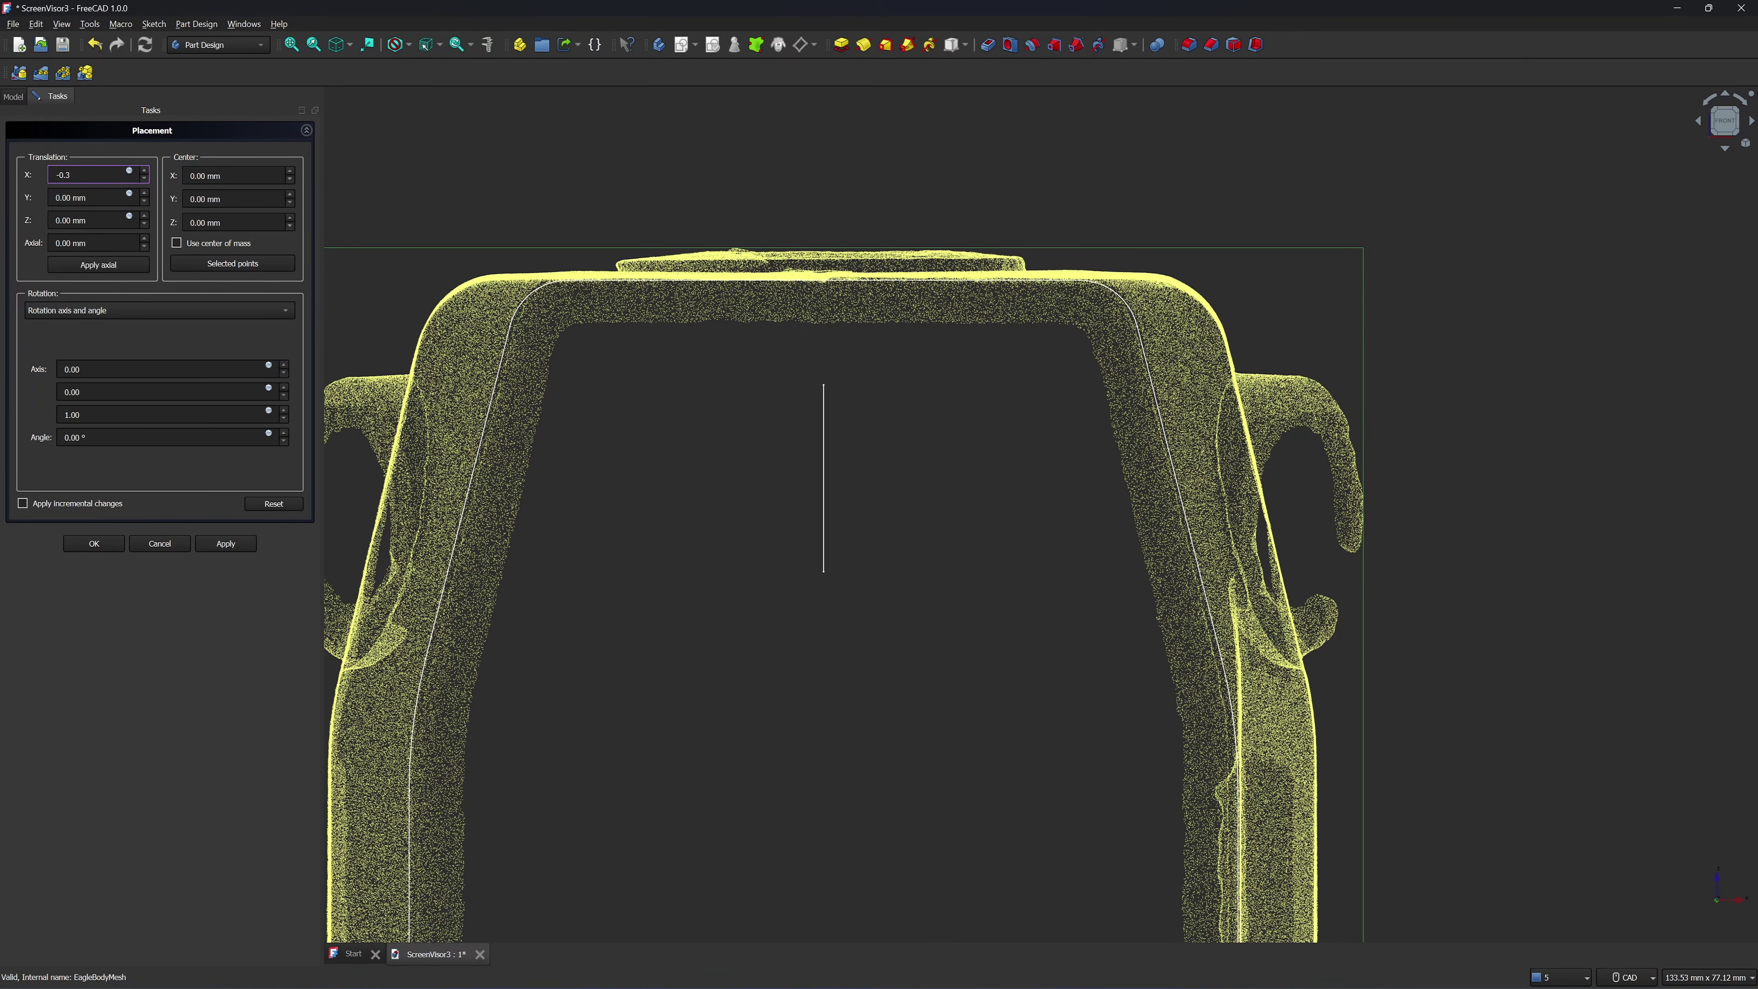
pyautogui.click(94, 543)
# Reopen the profile sketch and delete the mirrored right half together with the vertical centre line
pyautogui.click(78, 173)
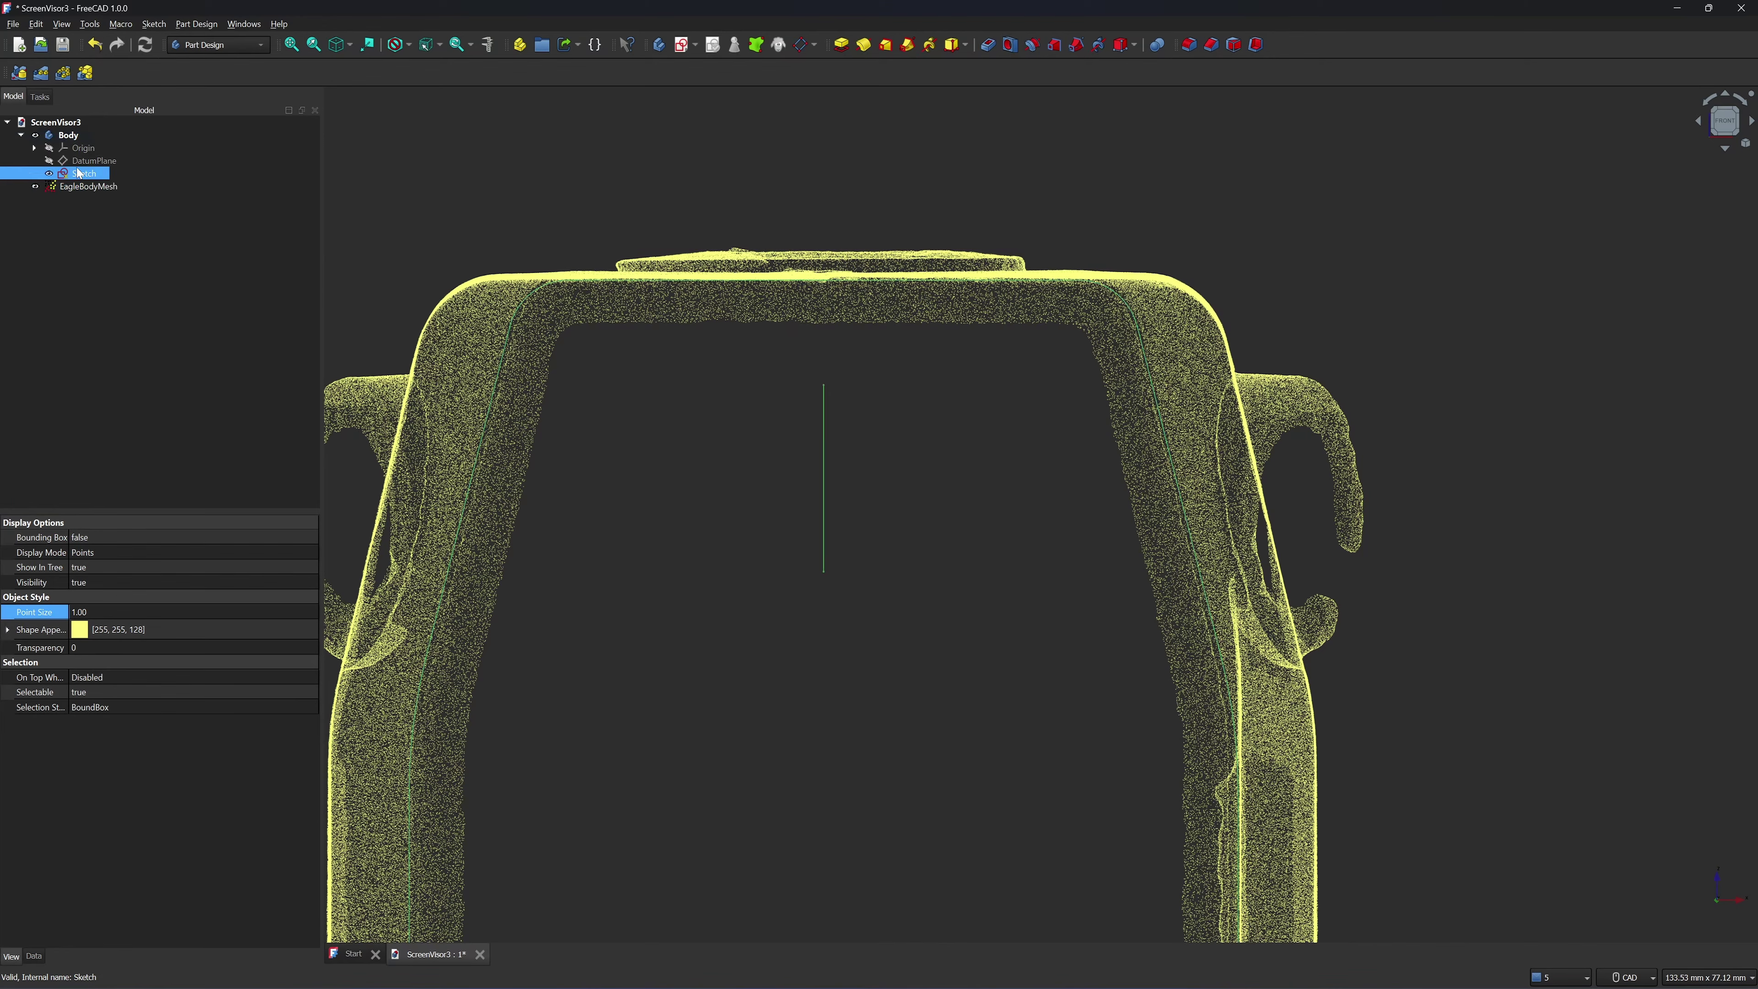
pyautogui.doubleClick(78, 173)
pyautogui.scroll(-3, 646, 383)
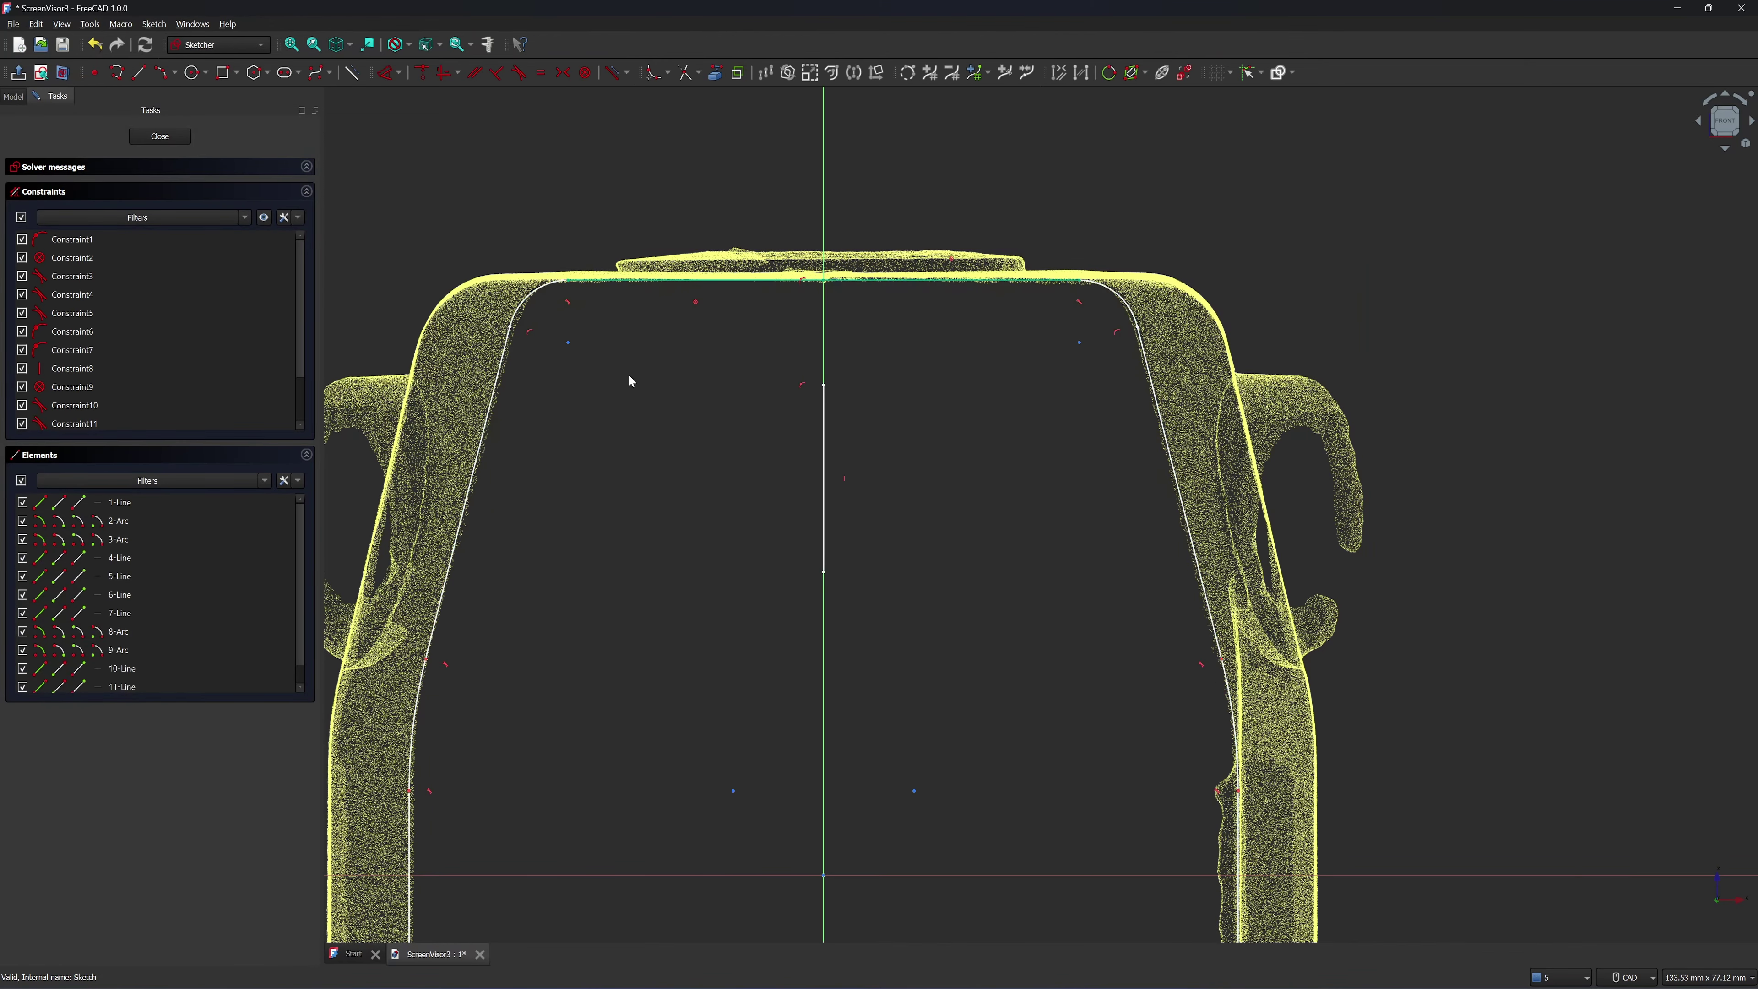
pyautogui.moveTo(803, 257)
pyautogui.mouseDown()
pyautogui.moveTo(986, 380)
pyautogui.moveTo(1162, 854)
pyautogui.mouseUp()
# Close the small gap at the upper-left corner by making the arc's lower endpoint coincident with the sloped line's upper endpoint
pyautogui.scroll(-3, 1090, 627)
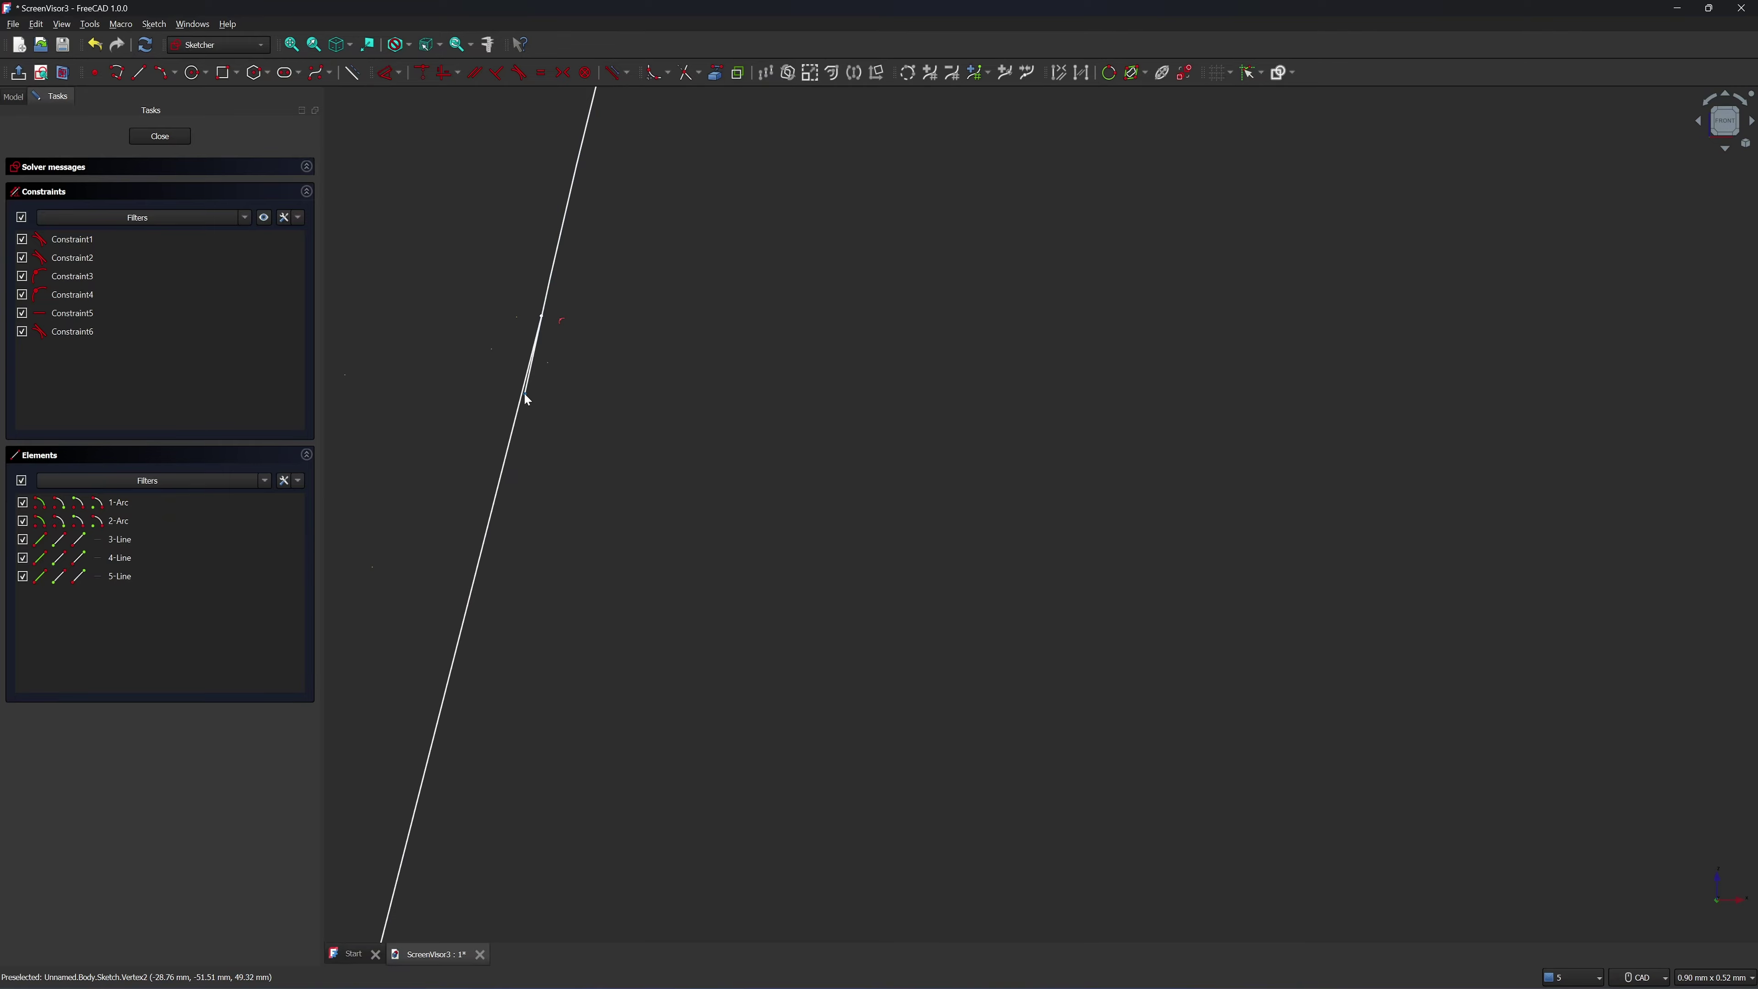
pyautogui.scroll(-10, 935, 413)
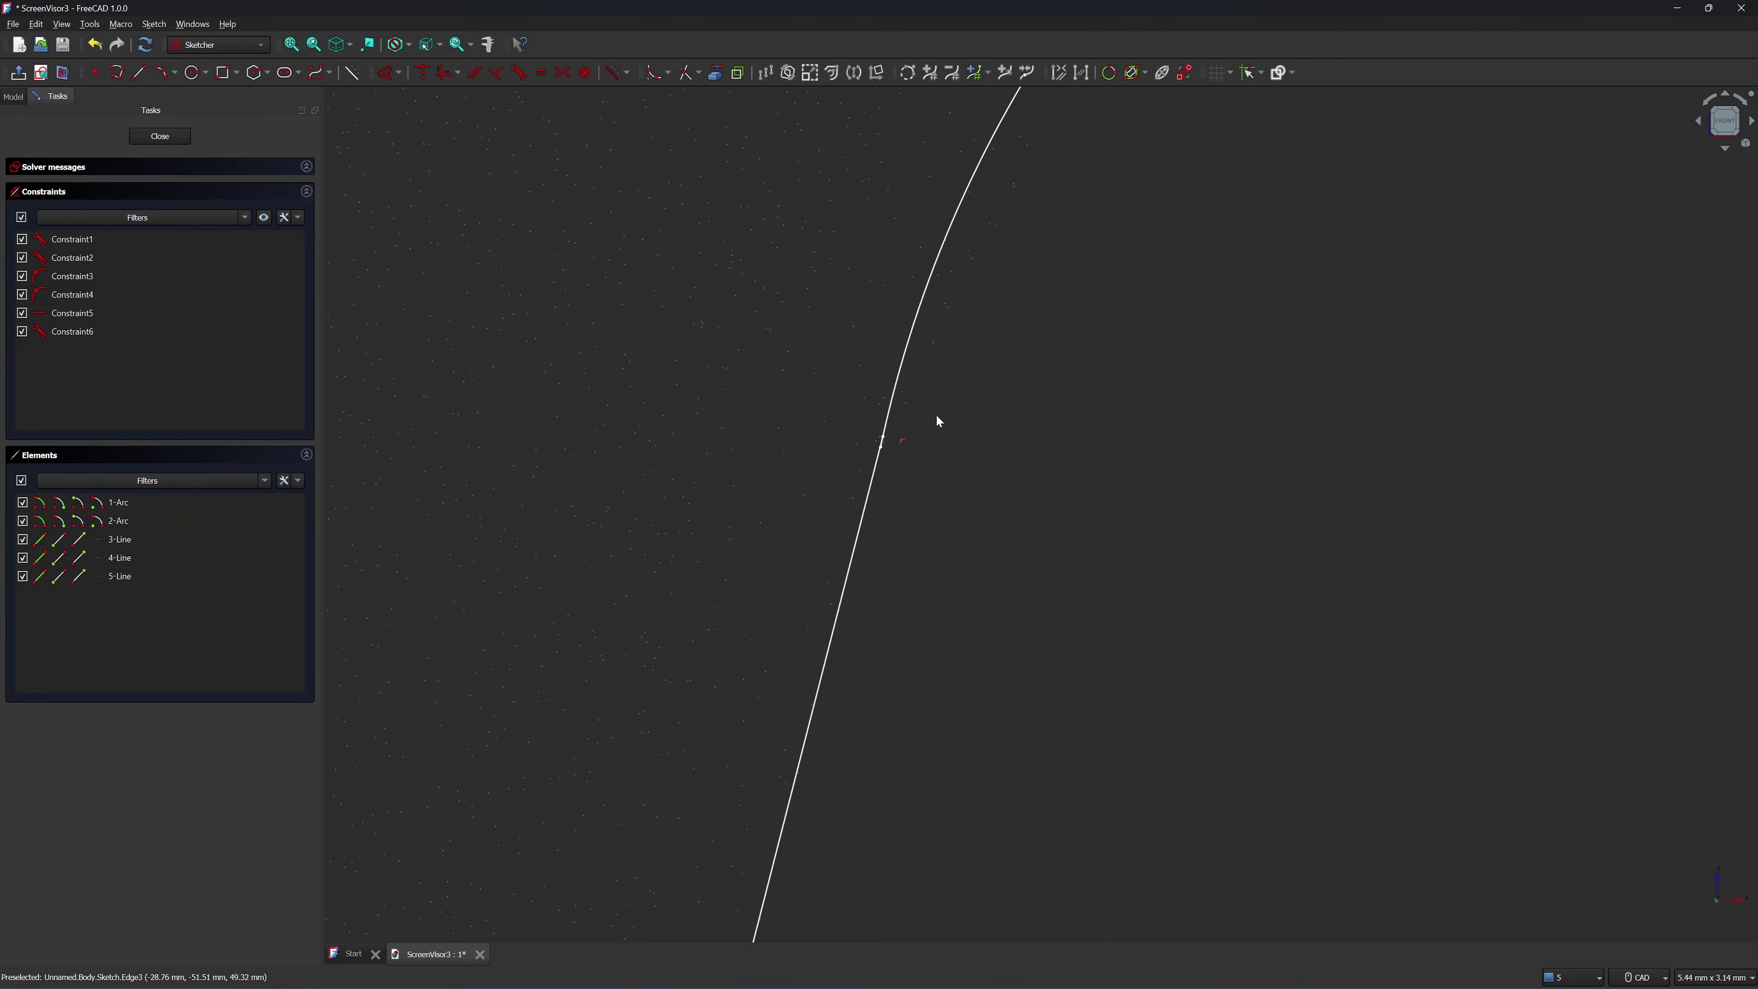
pyautogui.scroll(-2, 954, 459)
pyautogui.scroll(4, 1161, 262)
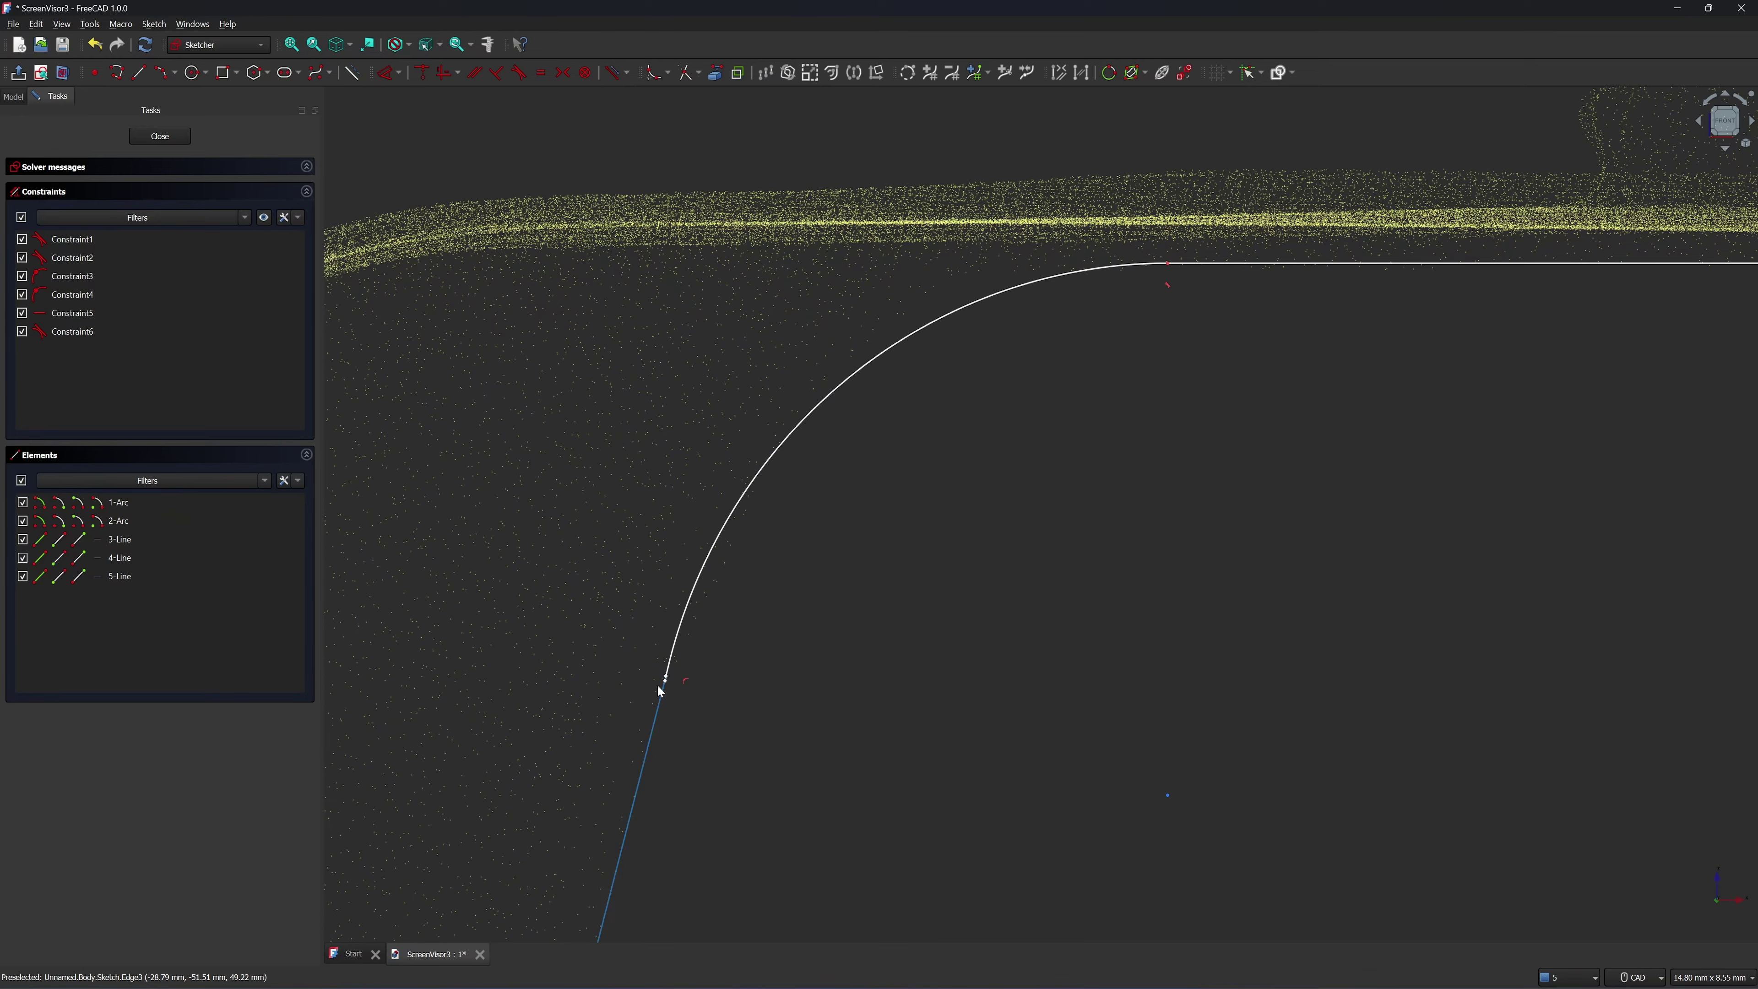
pyautogui.scroll(8, 666, 687)
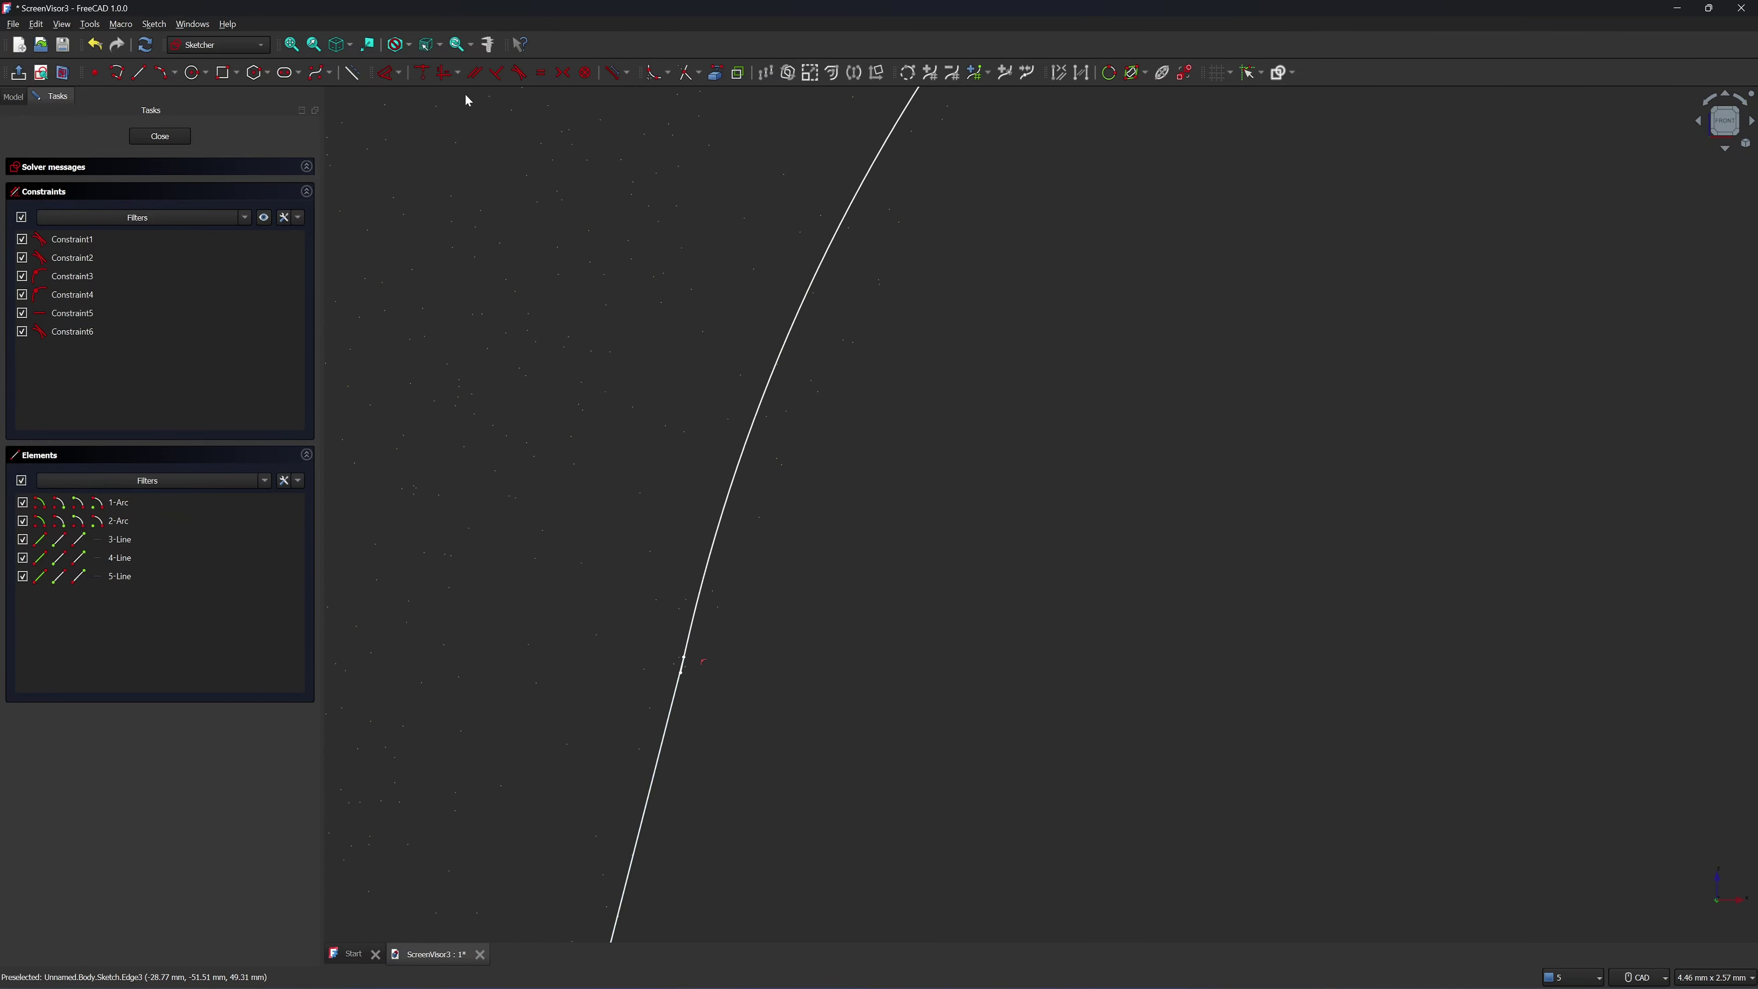
pyautogui.scroll(6, 691, 691)
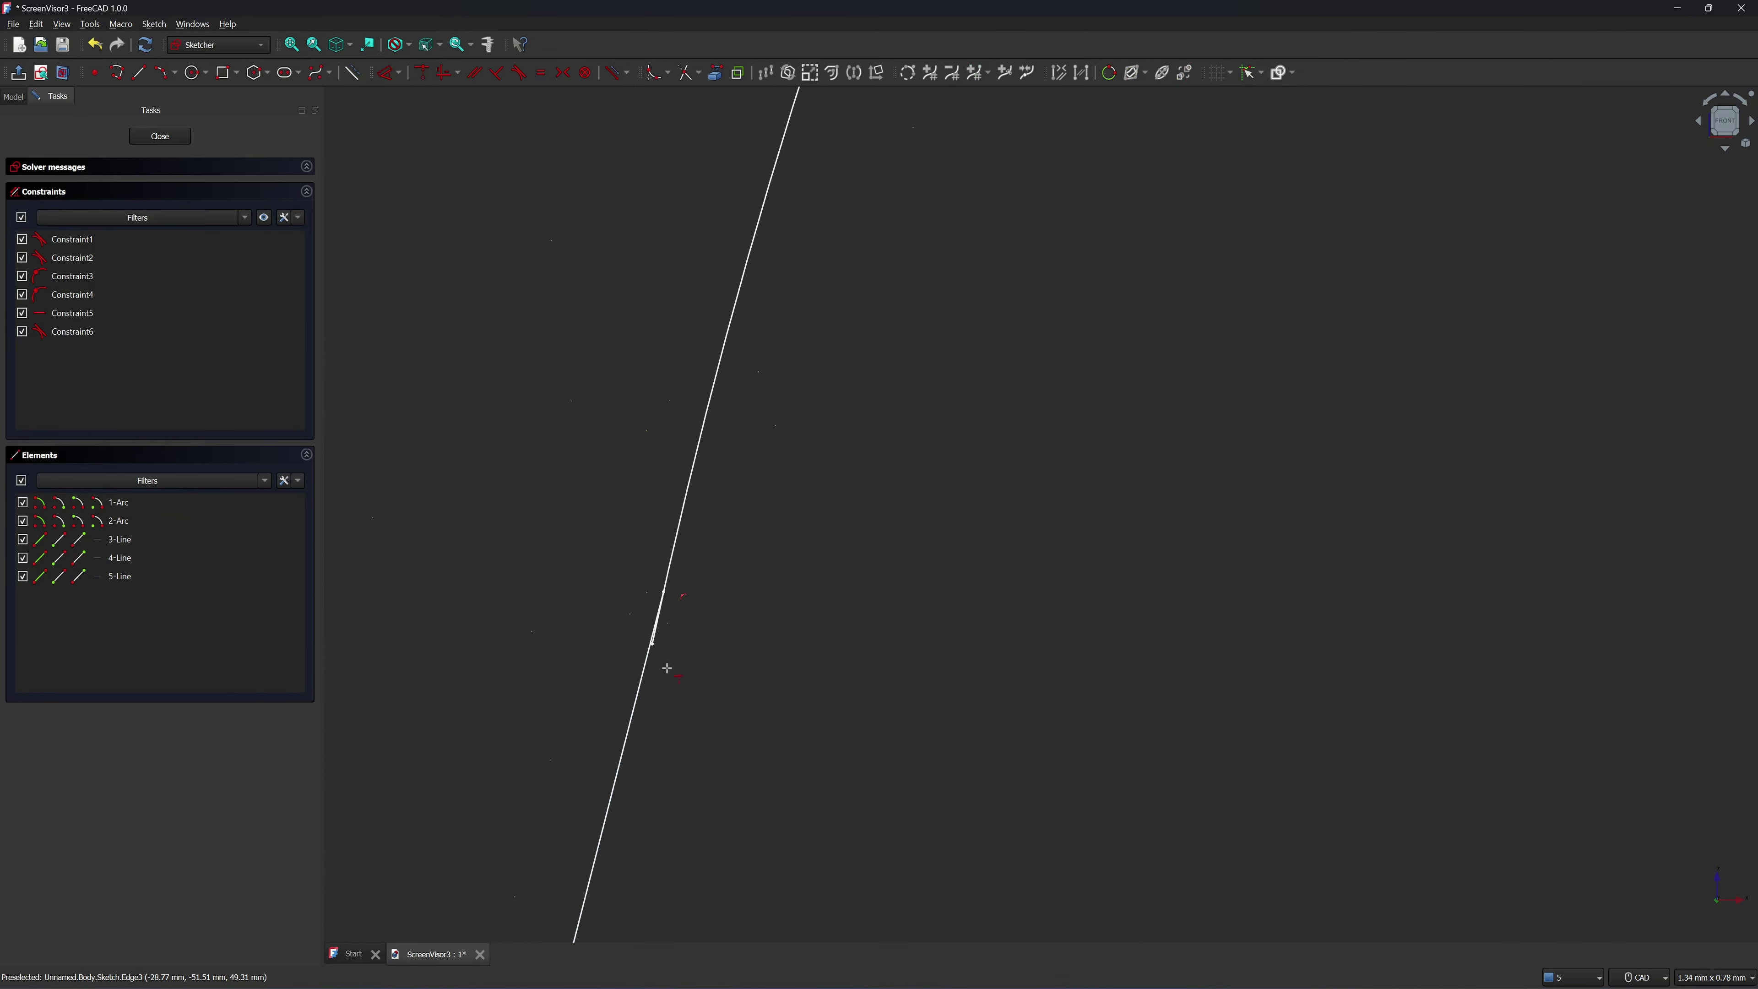
pyautogui.click(652, 645)
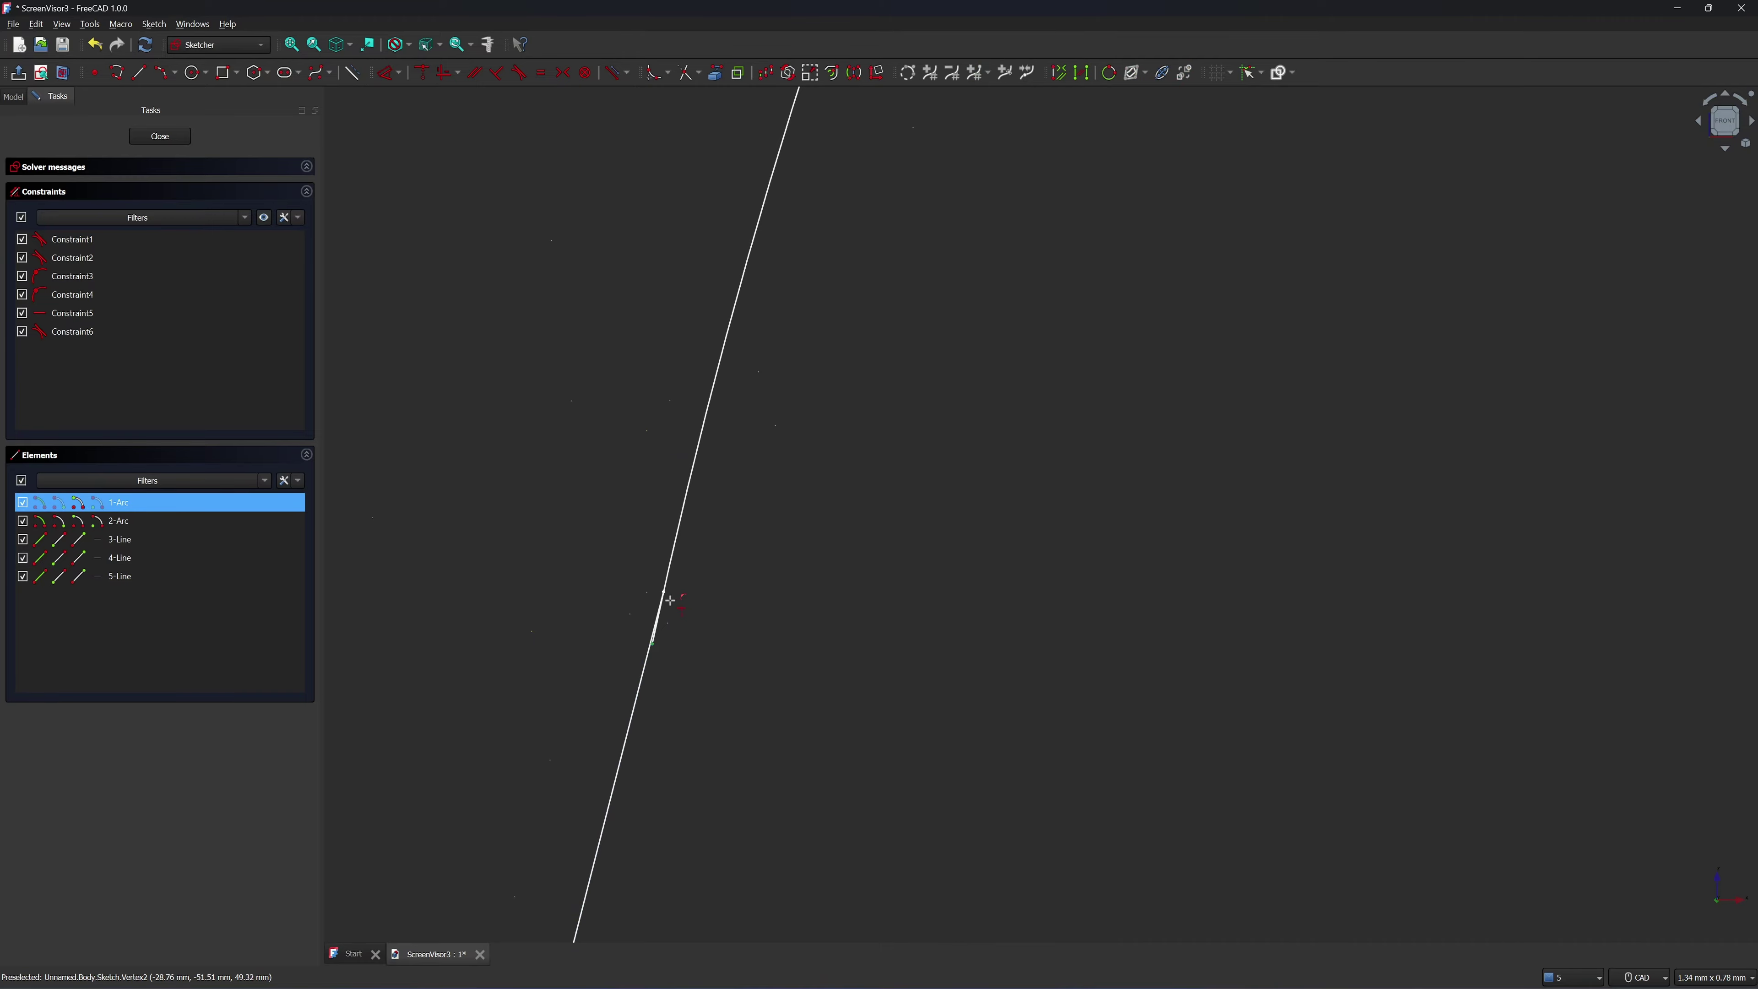
pyautogui.click(664, 592)
pyautogui.rightClick(762, 595)
pyautogui.scroll(-12, 792, 600)
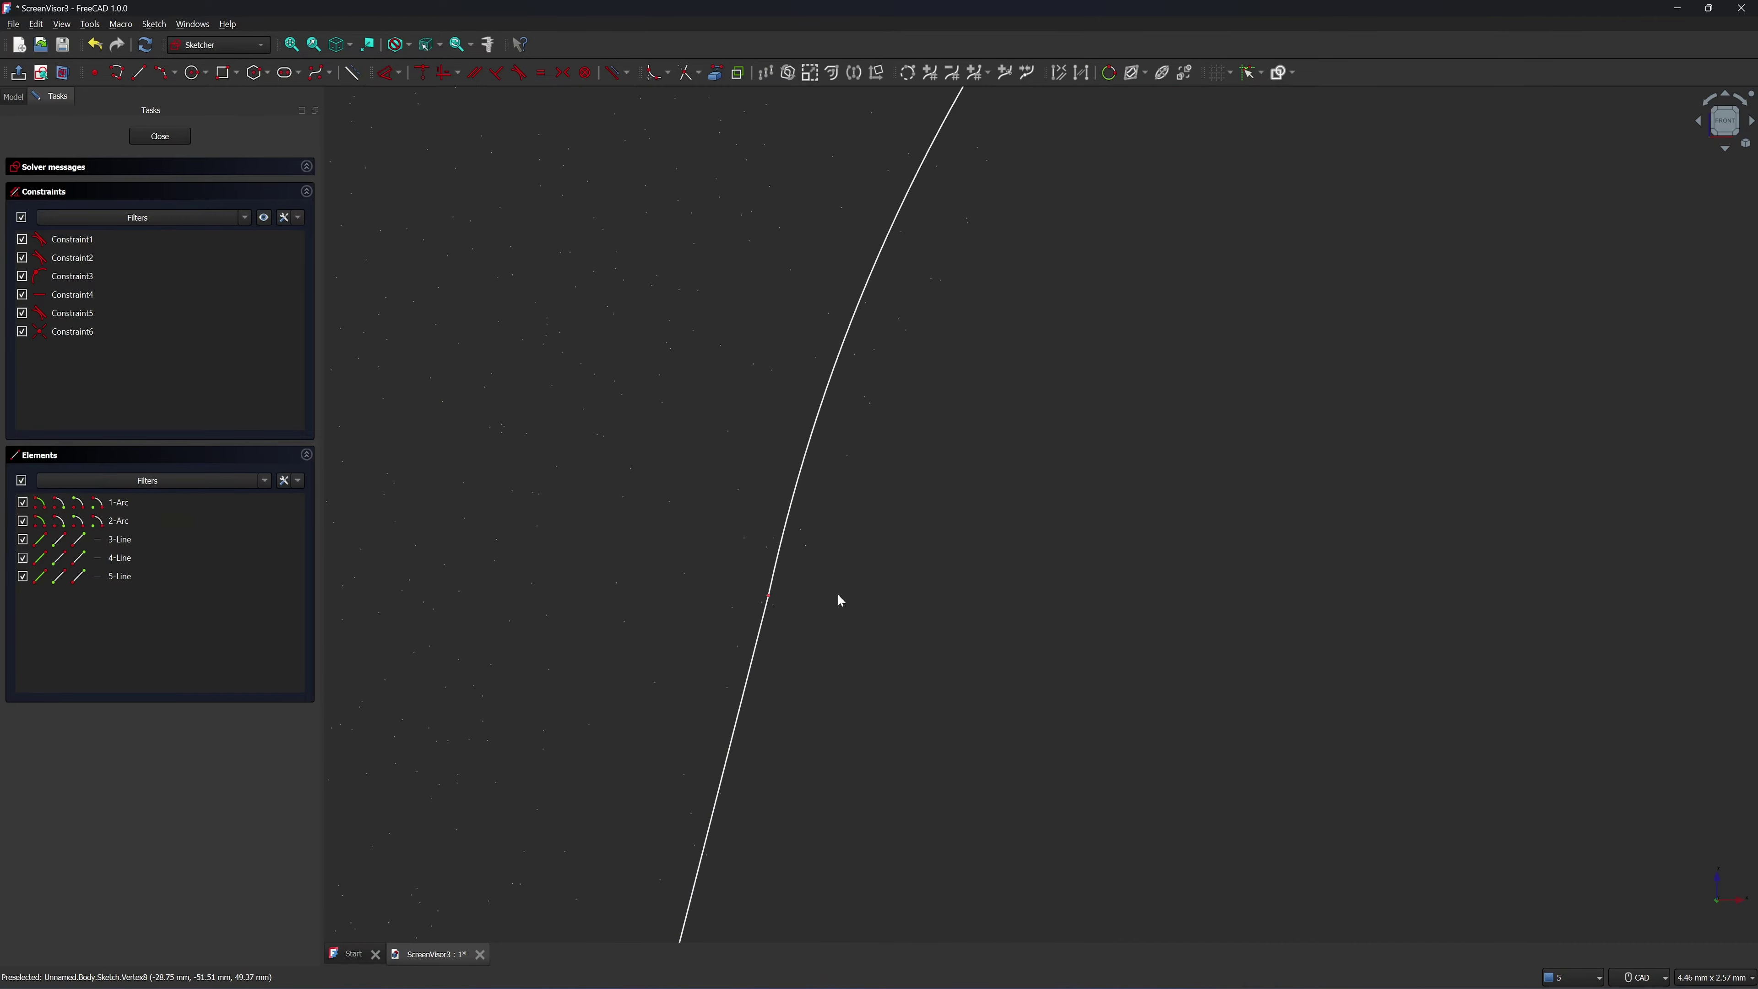
pyautogui.scroll(-1, 897, 603)
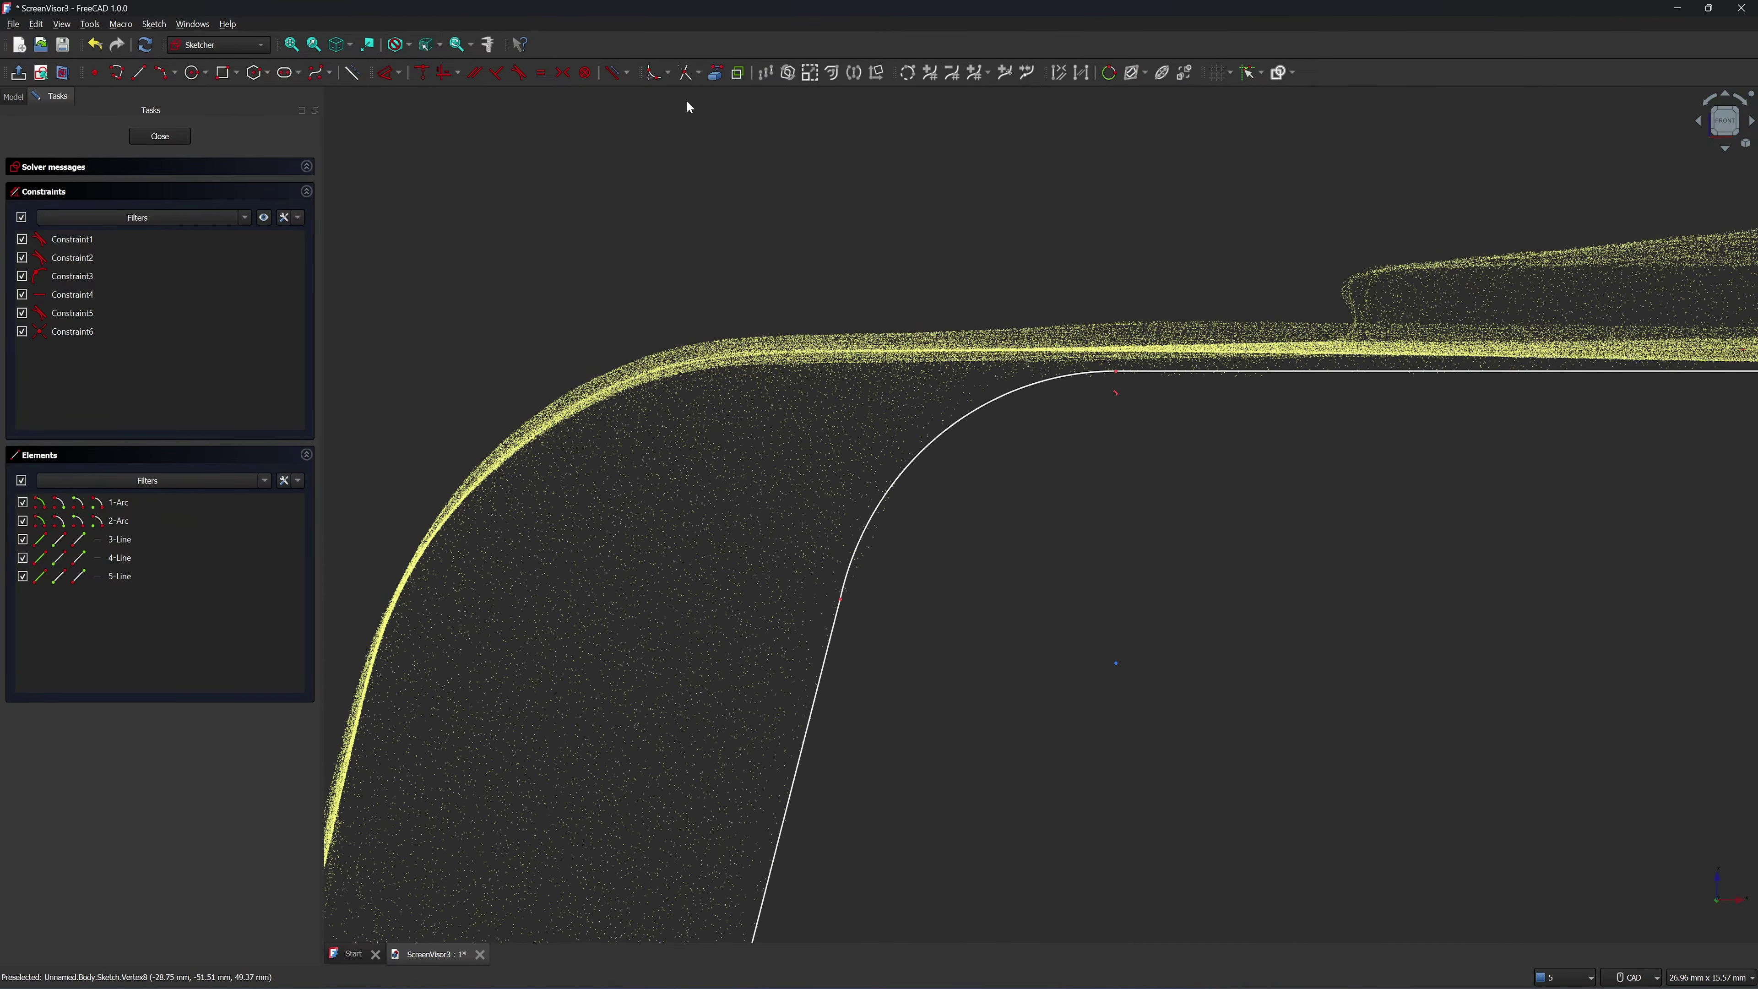
# Apply a tangent constraint between the upper-left corner arc and the adjoining sloped line
pyautogui.click(516, 76)
pyautogui.click(844, 583)
pyautogui.click(832, 619)
pyautogui.scroll(-4, 974, 640)
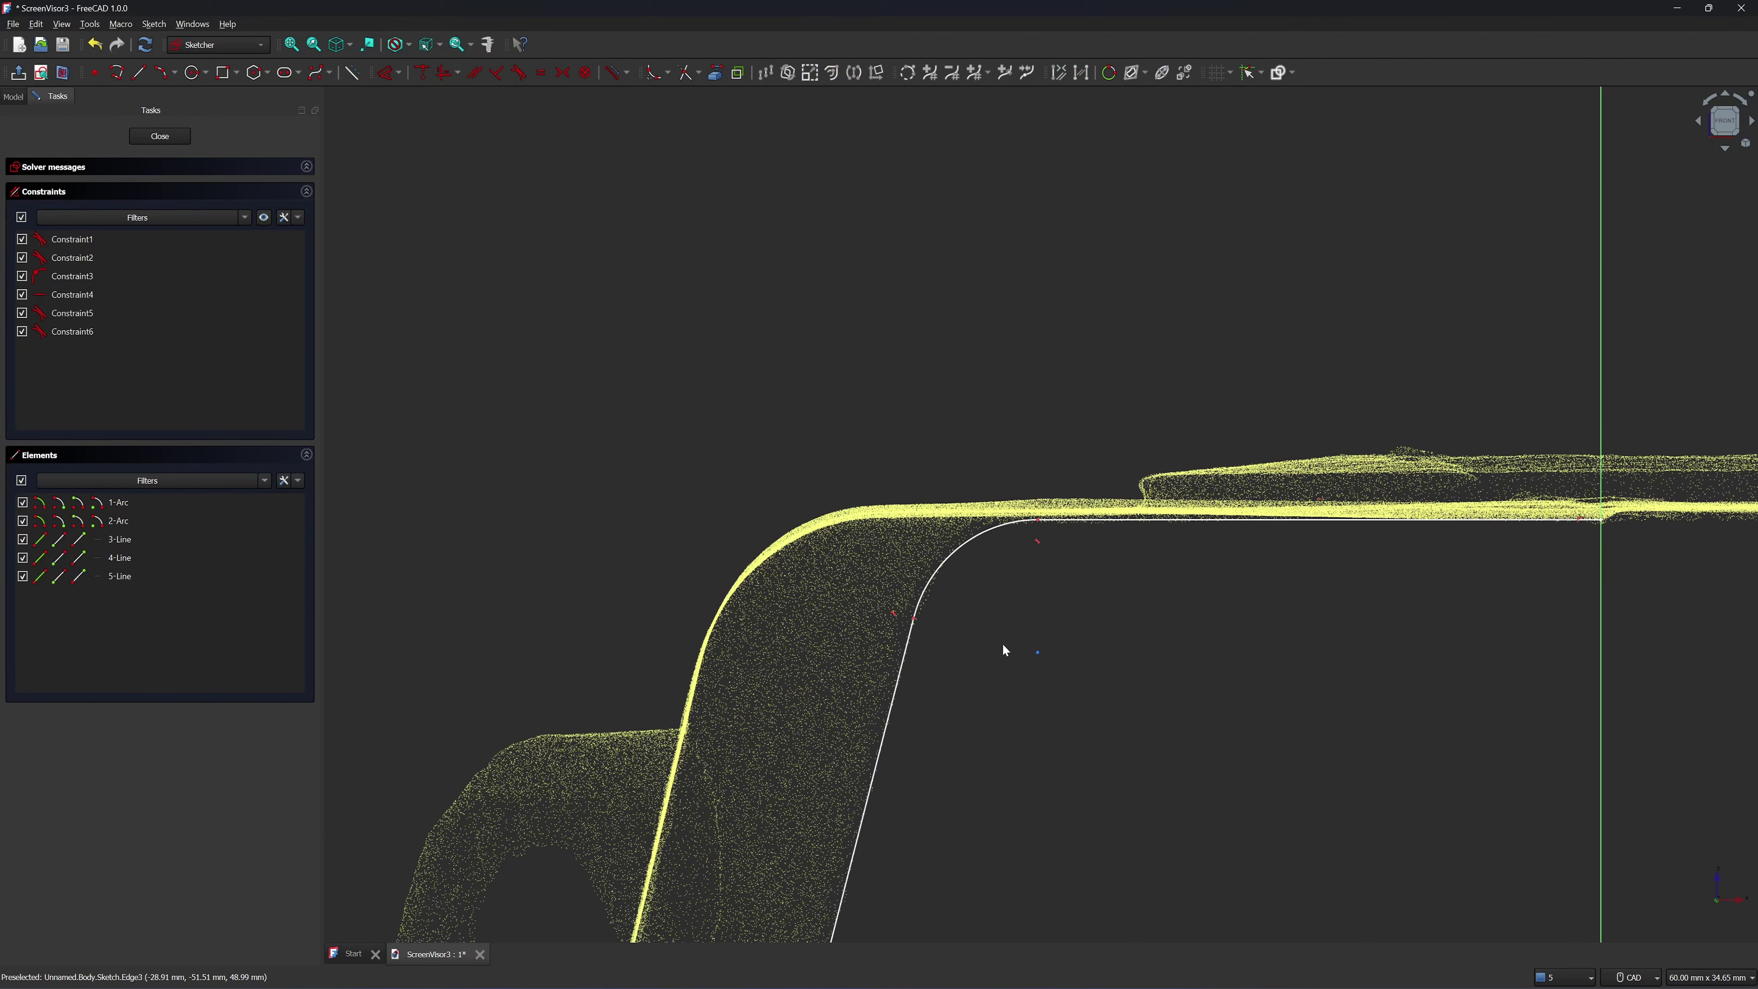
# Mirror the complete left half of the profile about the sketch's vertical axis using Symmetry and compare it with the scan
pyautogui.moveTo(1003, 643); pyautogui.dragTo(886, 491, button='middle')
pyautogui.scroll(-2, 957, 455)
pyautogui.moveTo(917, 668)
pyautogui.mouseDown(button='middle')
pyautogui.moveTo(923, 378)
pyautogui.moveTo(890, 259)
pyautogui.moveTo(893, 14)
pyautogui.moveTo(836, 177)
pyautogui.moveTo(832, 626)
pyautogui.mouseUp(button='middle')
pyautogui.scroll(3, 1060, 338)
pyautogui.scroll(-7, 857, 431)
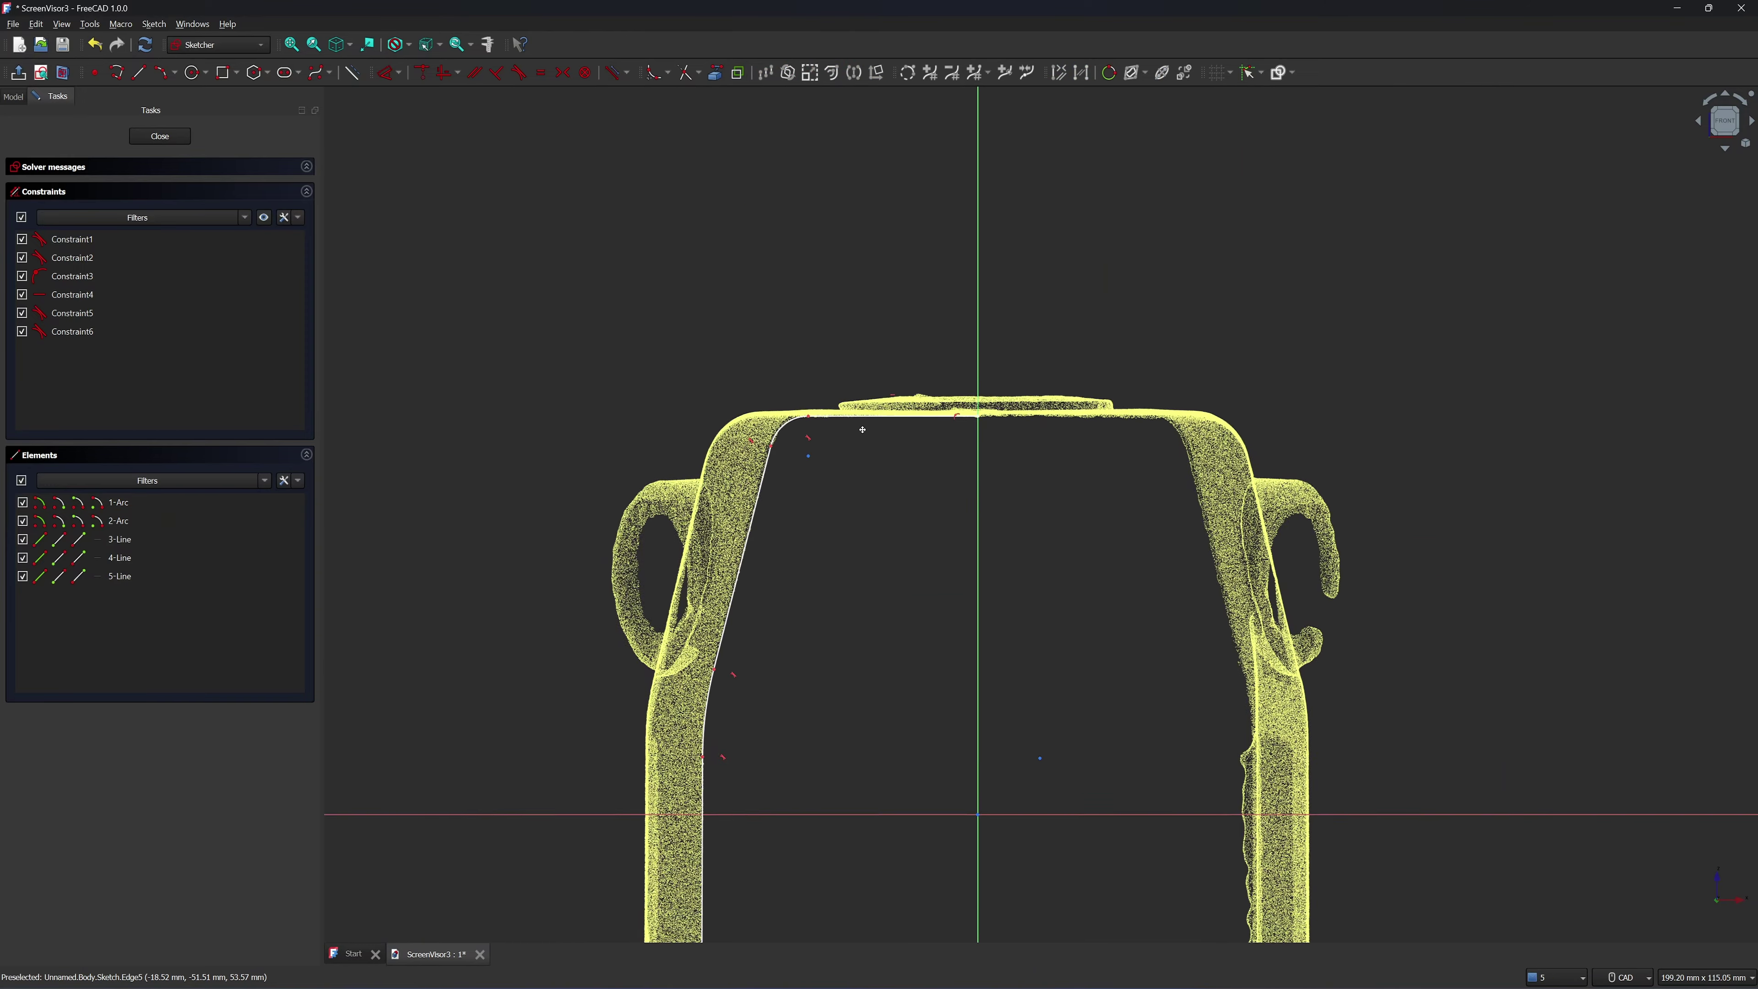
pyautogui.moveTo(860, 475); pyautogui.dragTo(859, 290, button='middle')
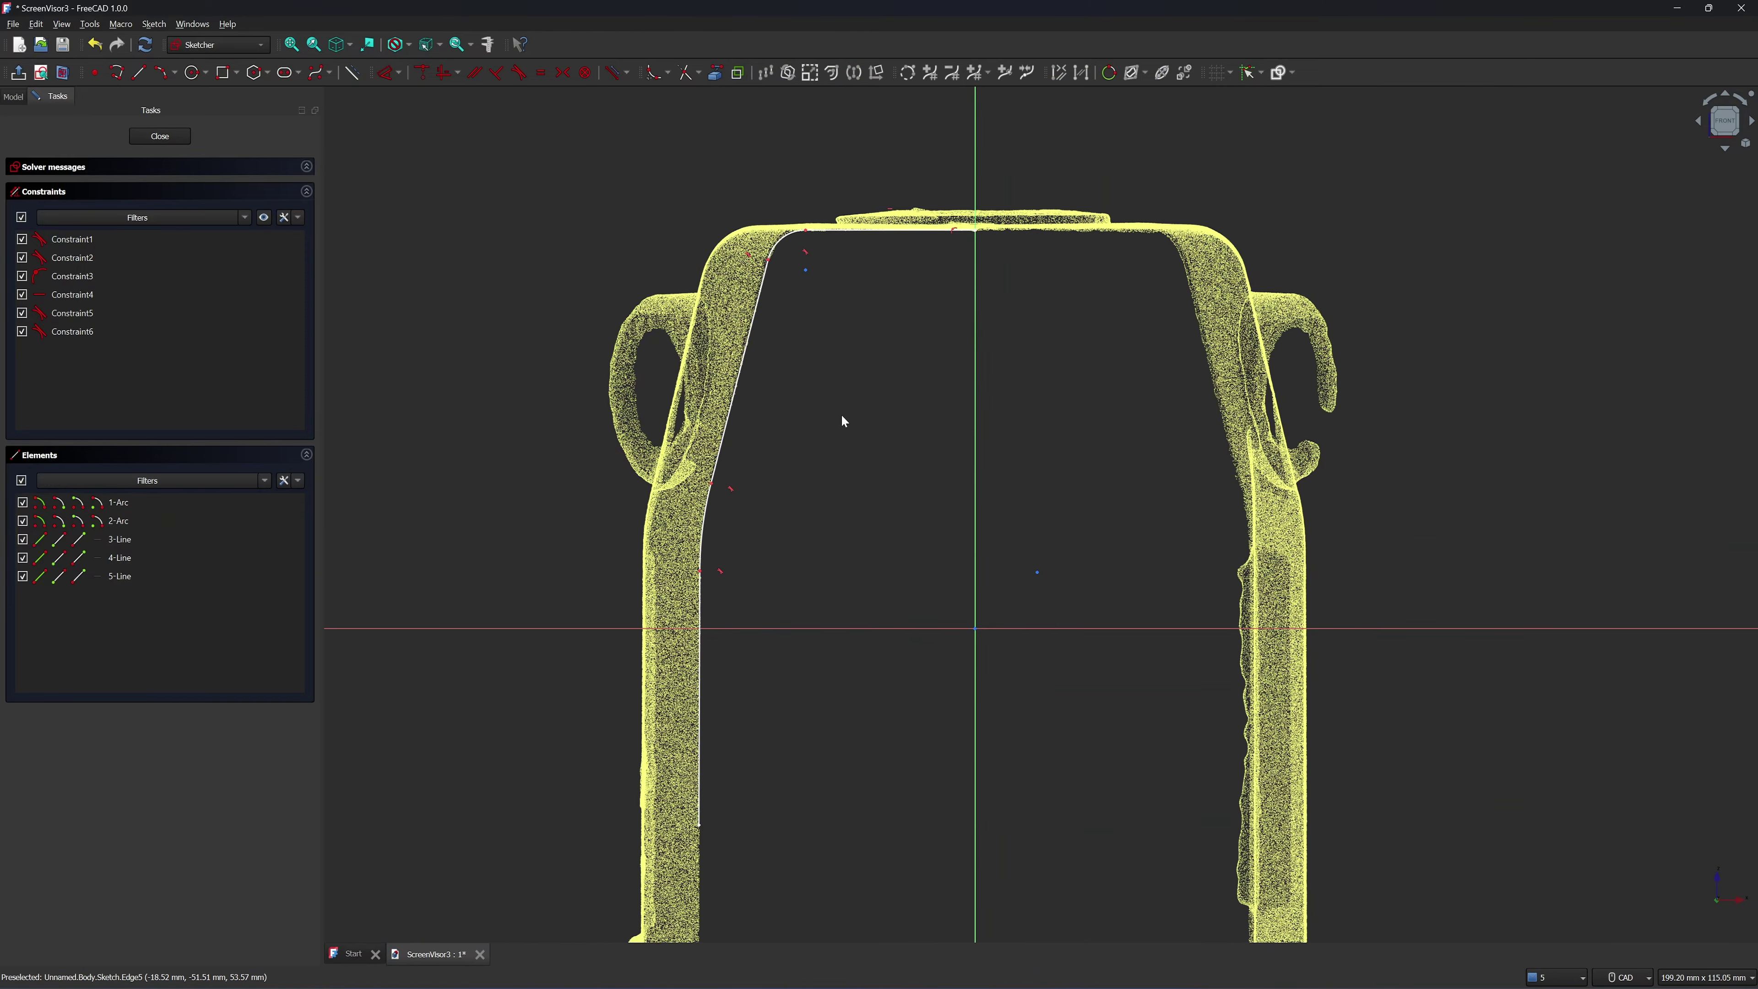
pyautogui.moveTo(573, 132)
pyautogui.mouseDown()
pyautogui.moveTo(1040, 718)
pyautogui.moveTo(1046, 871)
pyautogui.mouseUp()
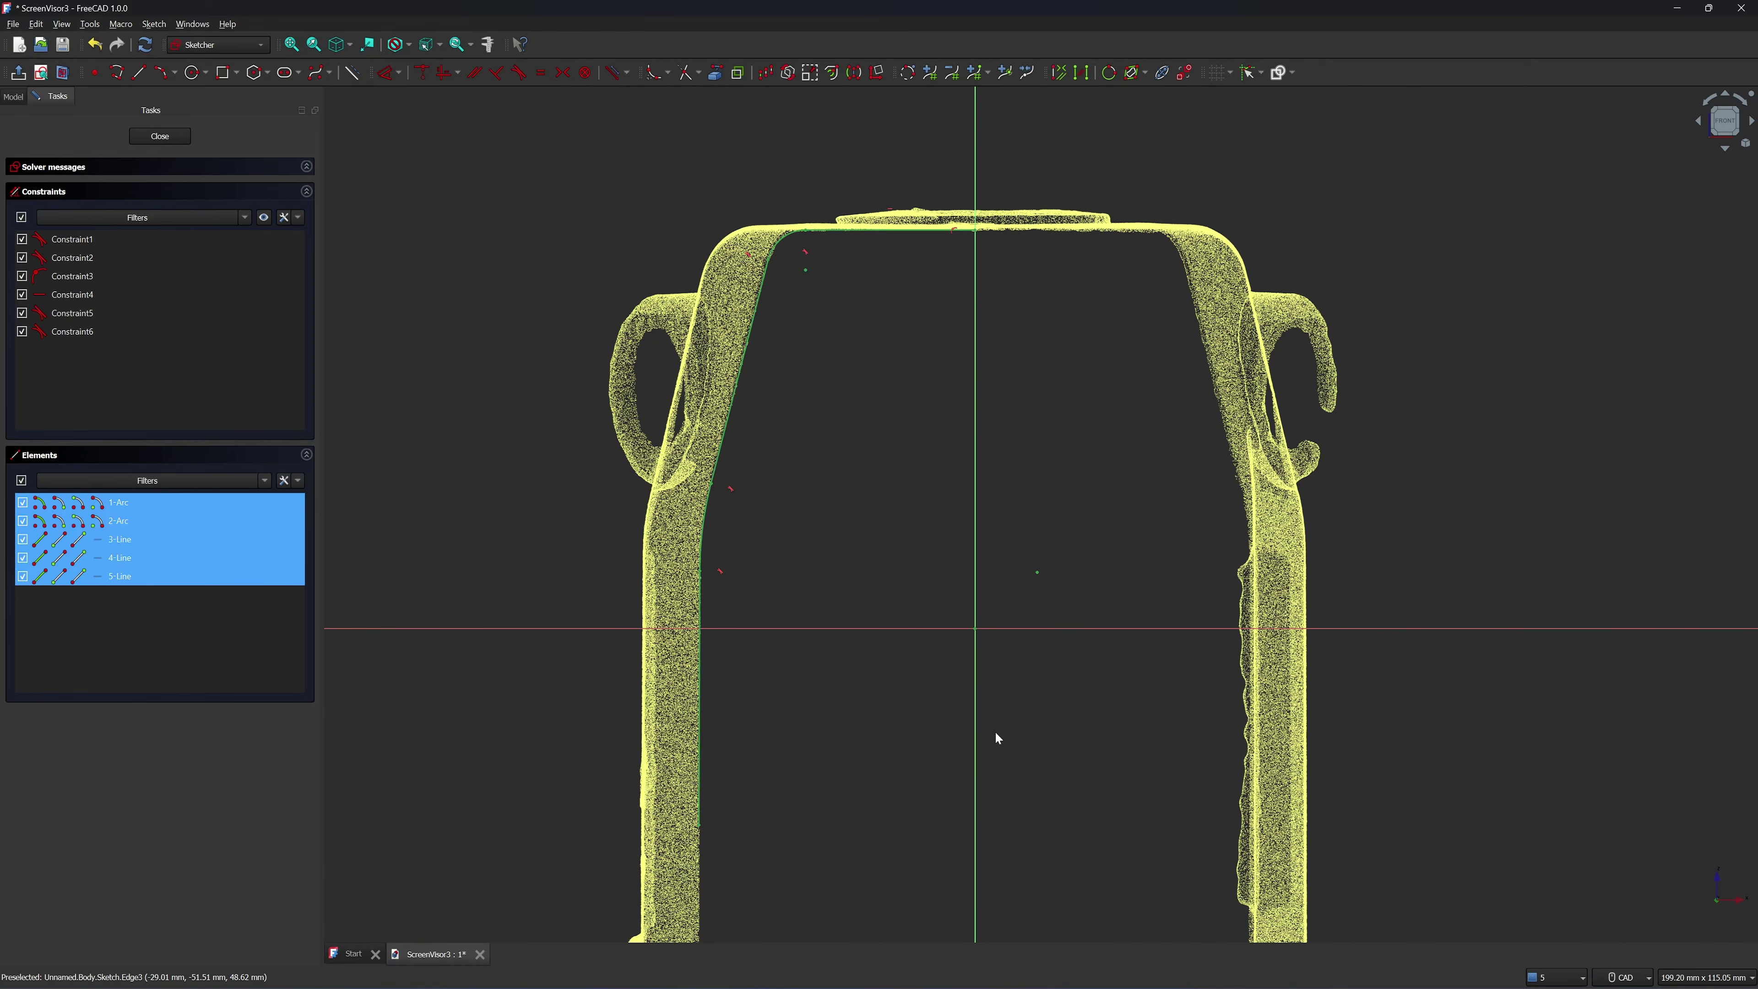
pyautogui.click(855, 81)
pyautogui.click(975, 297)
pyautogui.scroll(3, 1243, 365)
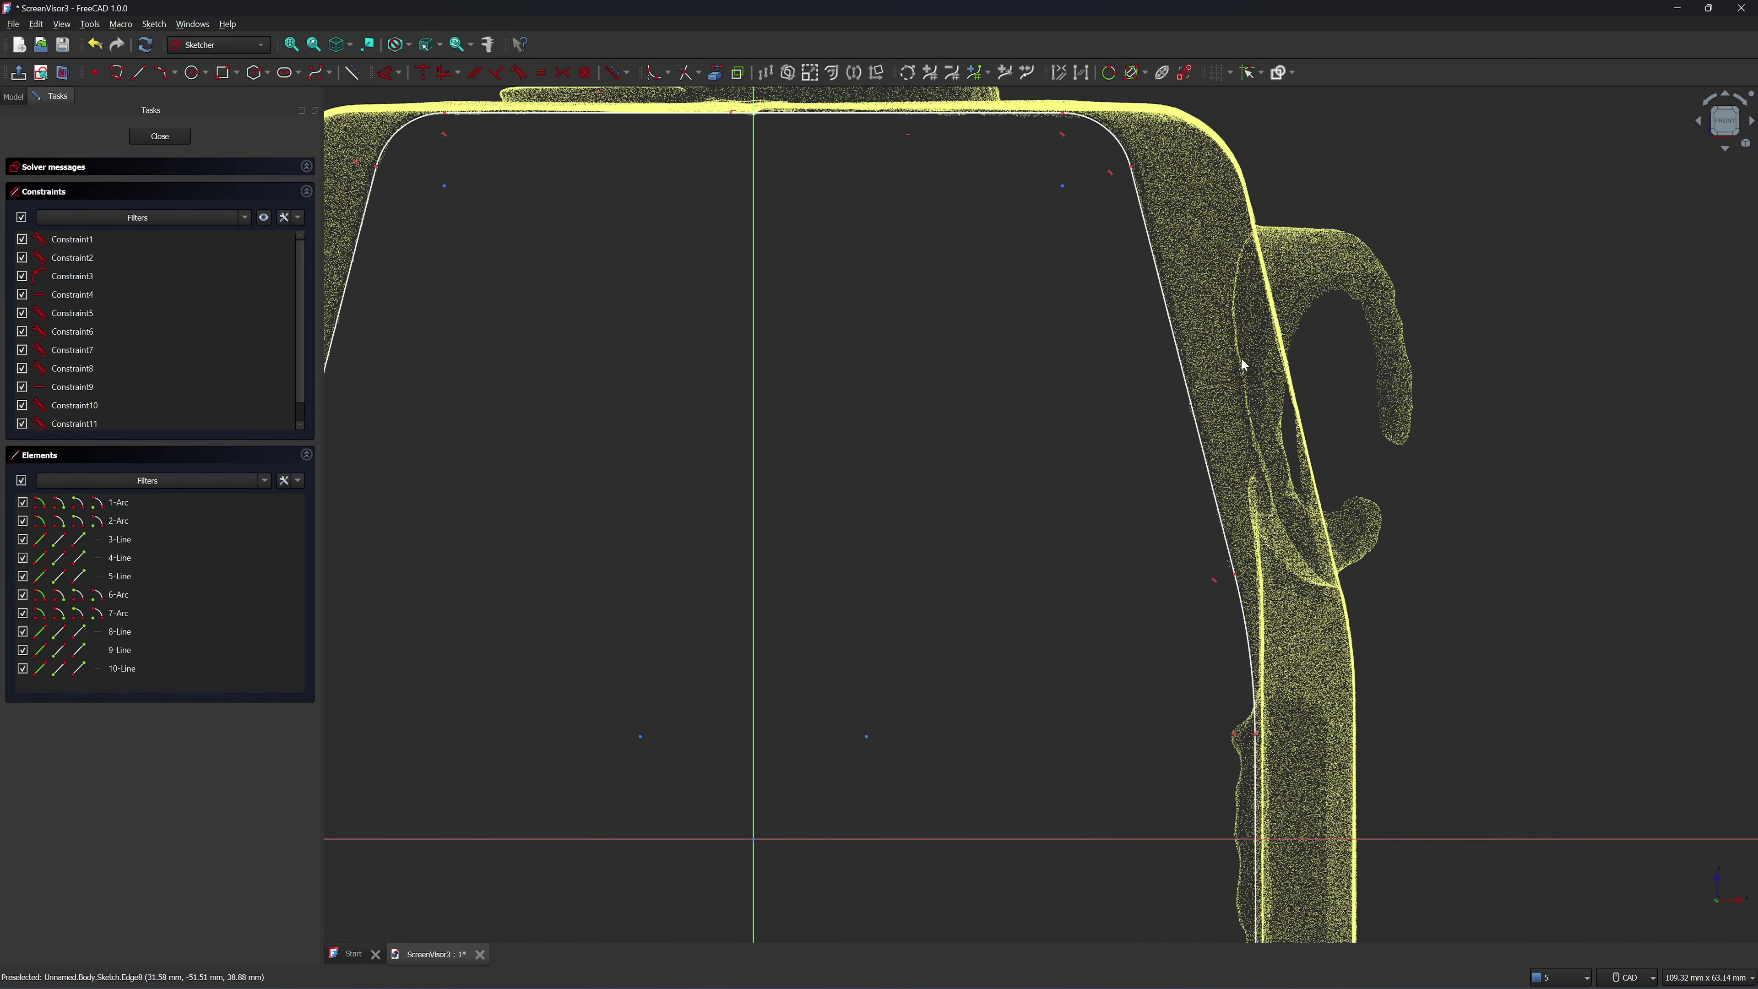
pyautogui.scroll(-4, 1103, 370)
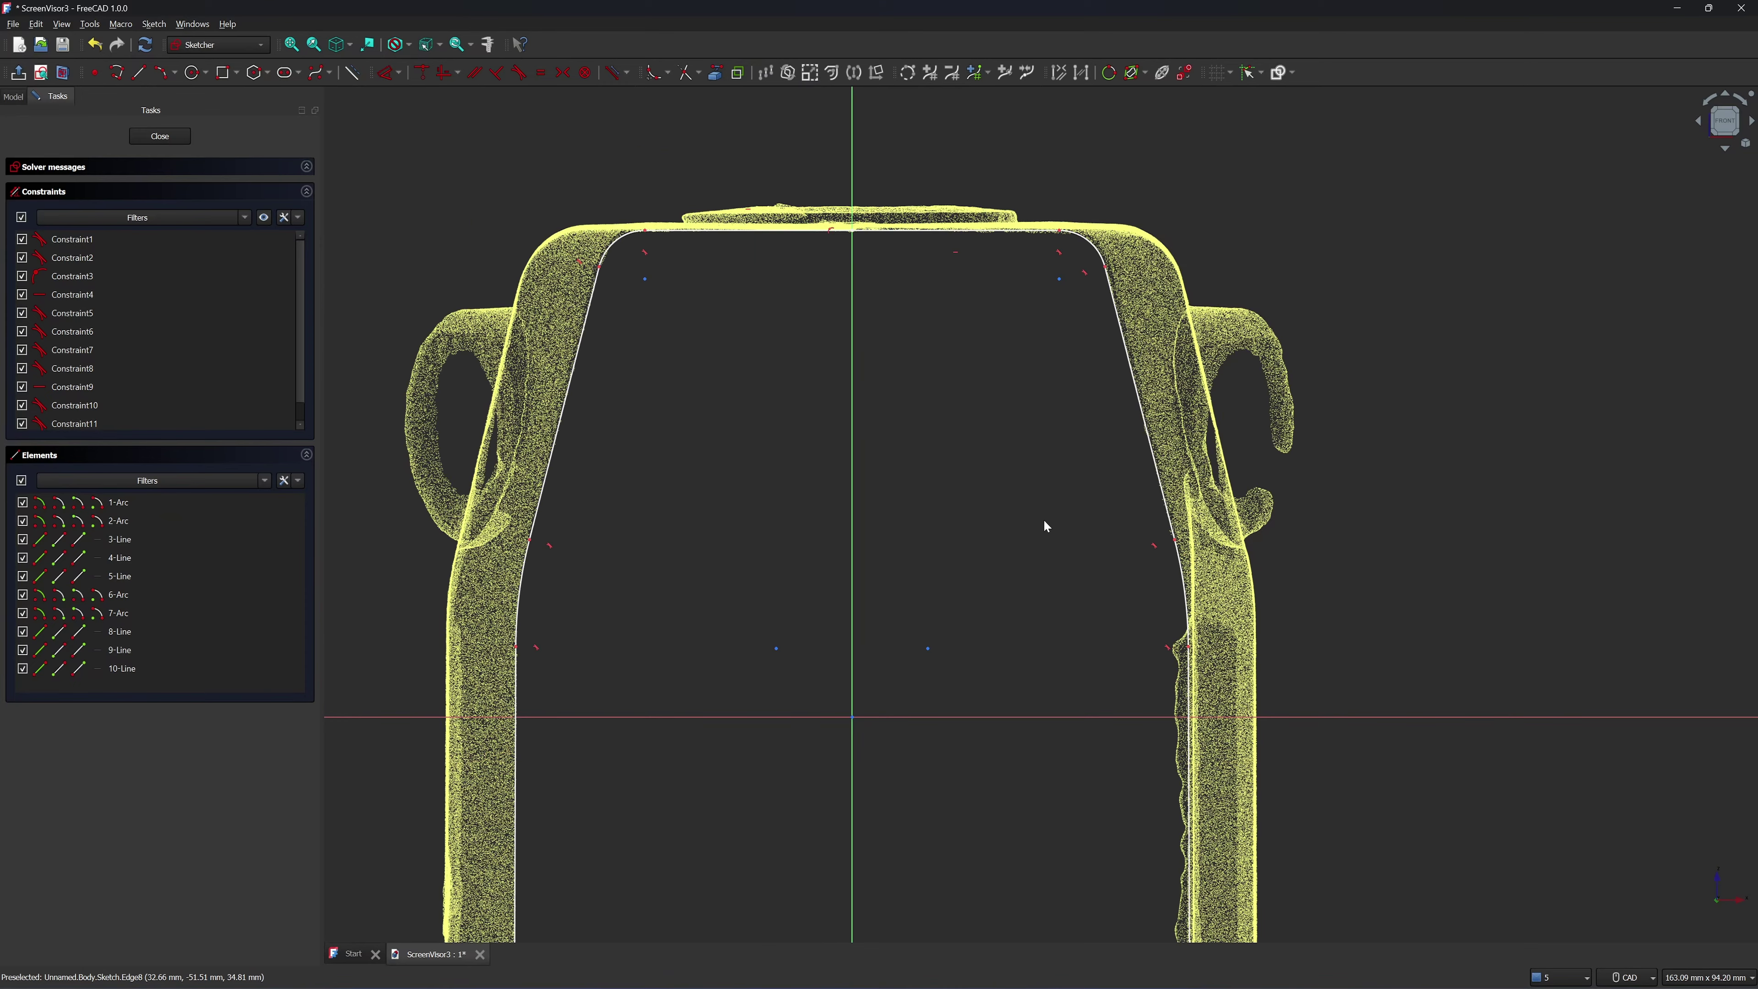
# Replace the two top line segments with a single horizontal line joining the endpoints of the upper corner arcs
pyautogui.moveTo(1044, 523); pyautogui.dragTo(1087, 424, button='middle')
pyautogui.scroll(5, 897, 294)
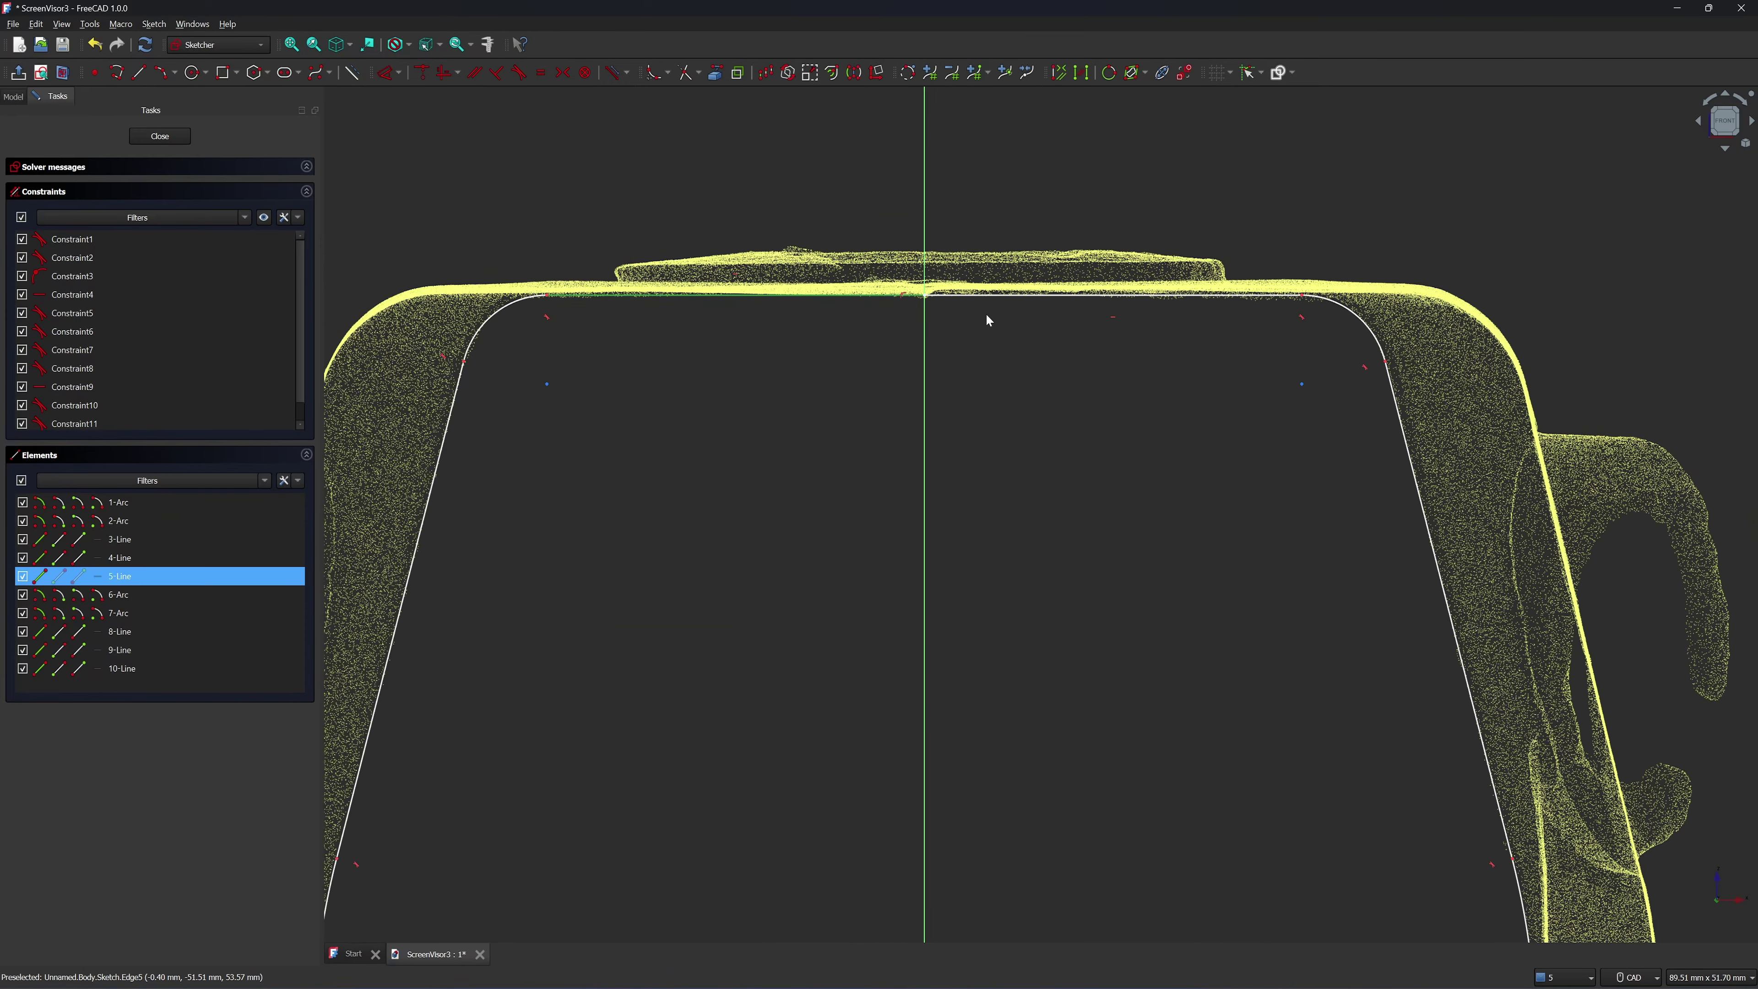
pyautogui.click(999, 295)
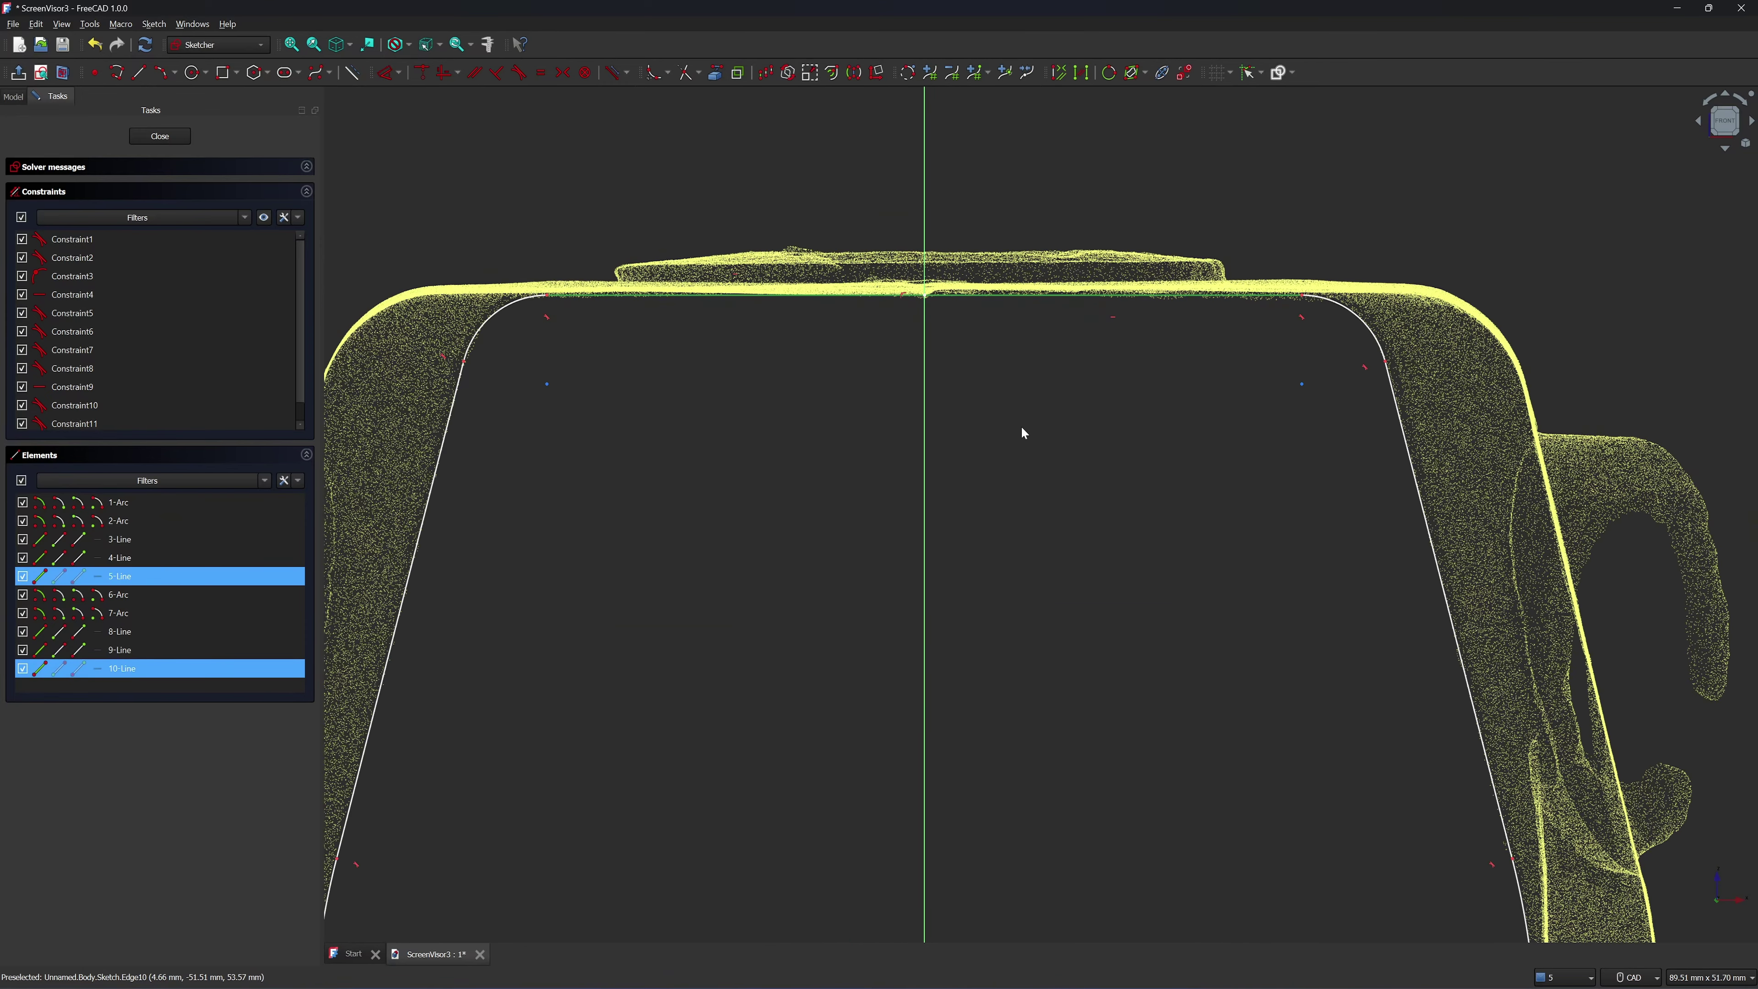
pyautogui.press('Delete')
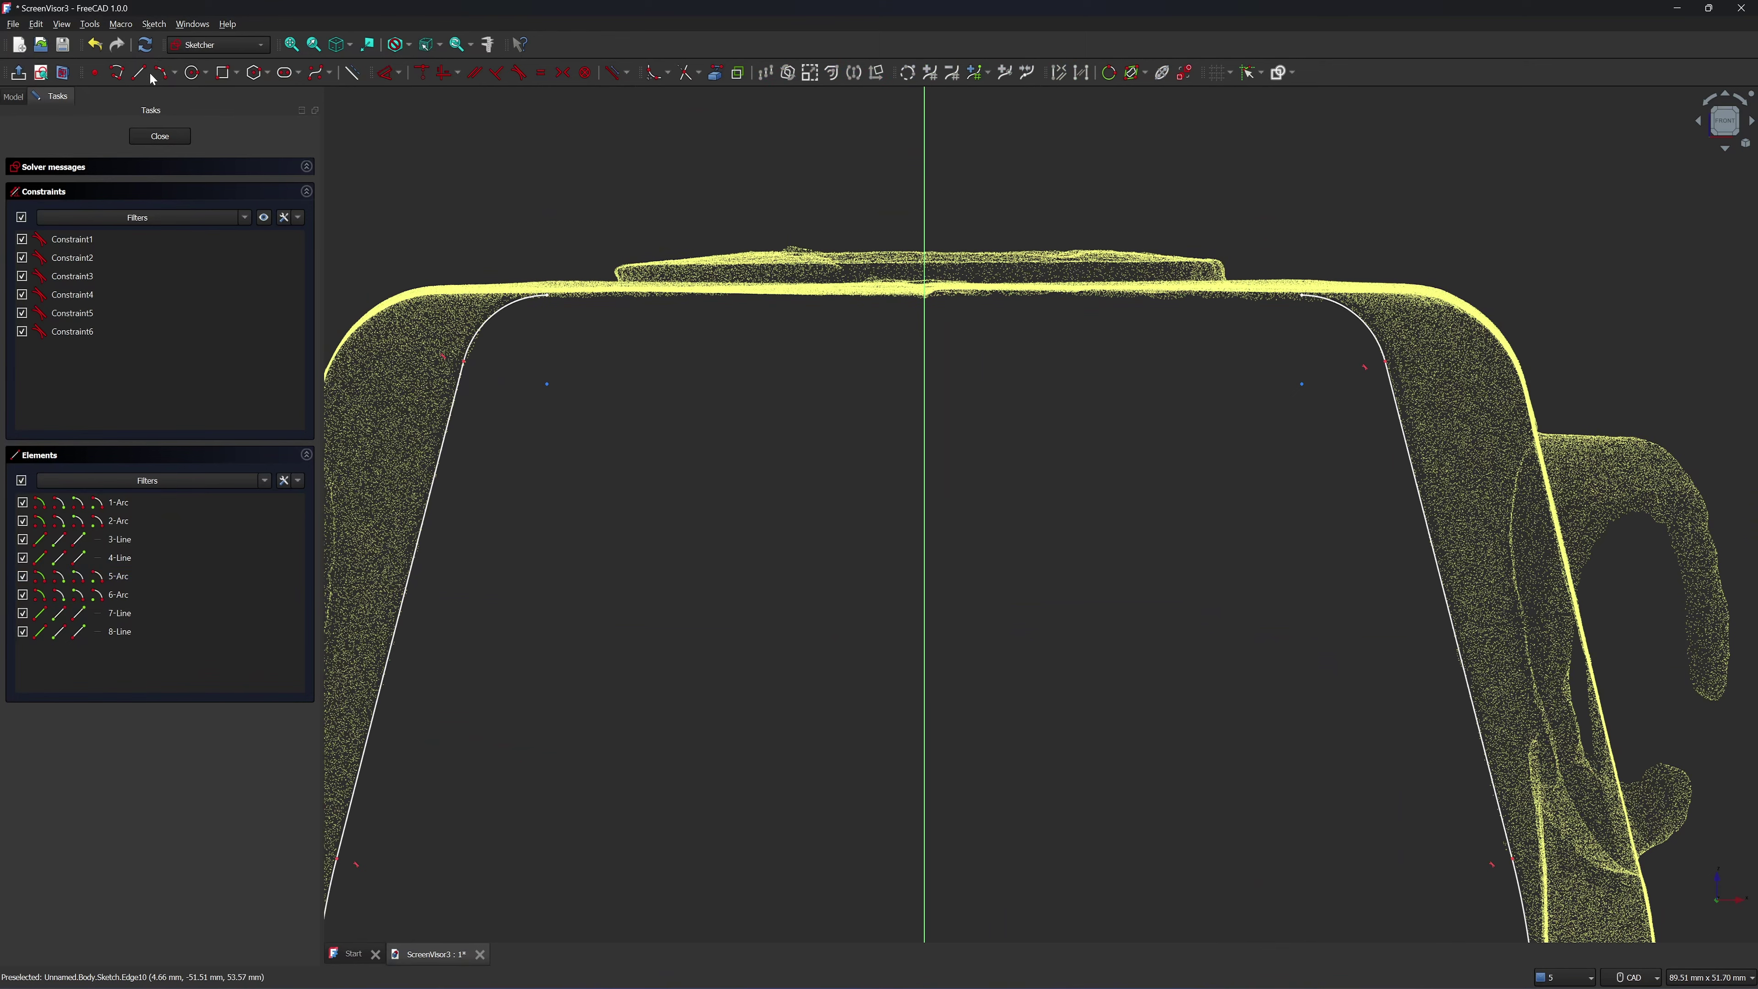
pyautogui.click(139, 72)
pyautogui.click(547, 296)
pyautogui.click(1301, 296)
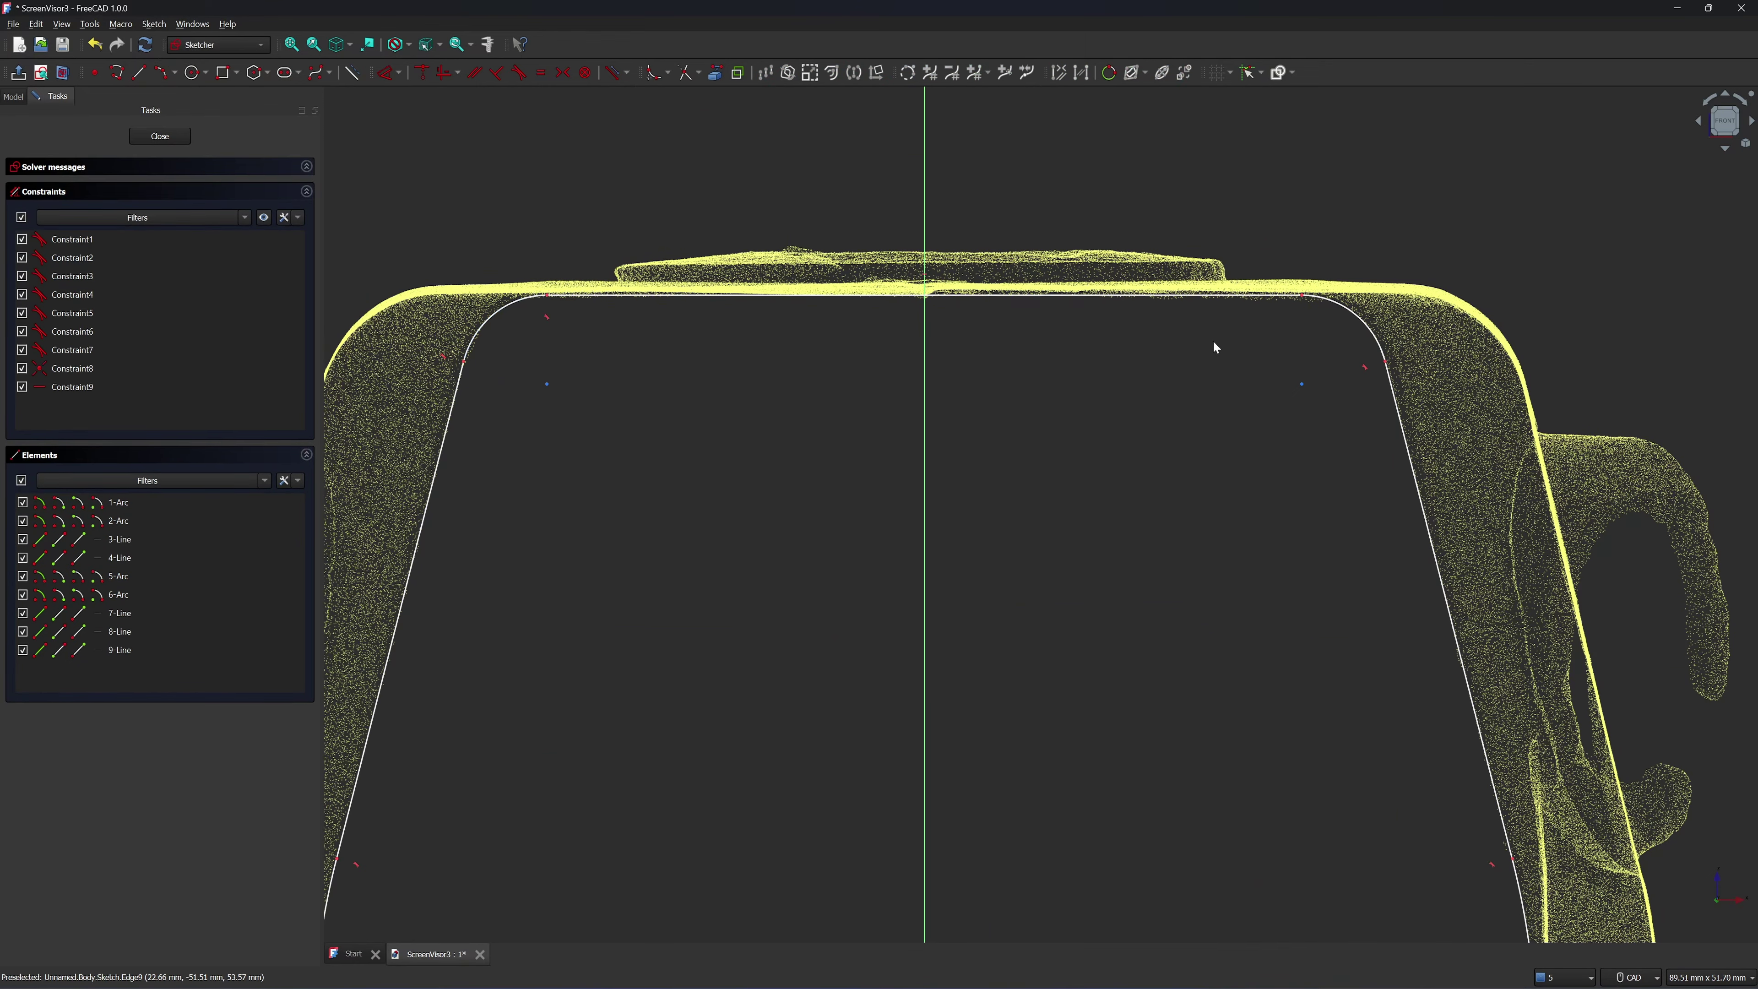
# Try to offset the whole open profile with the Offset tool in Arc mode
pyautogui.scroll(-3, 1213, 342)
pyautogui.moveTo(1172, 470)
pyautogui.mouseDown(button='middle')
pyautogui.moveTo(1141, 292)
pyautogui.moveTo(1092, 305)
pyautogui.mouseUp(button='middle')
pyautogui.scroll(-1, 1132, 290)
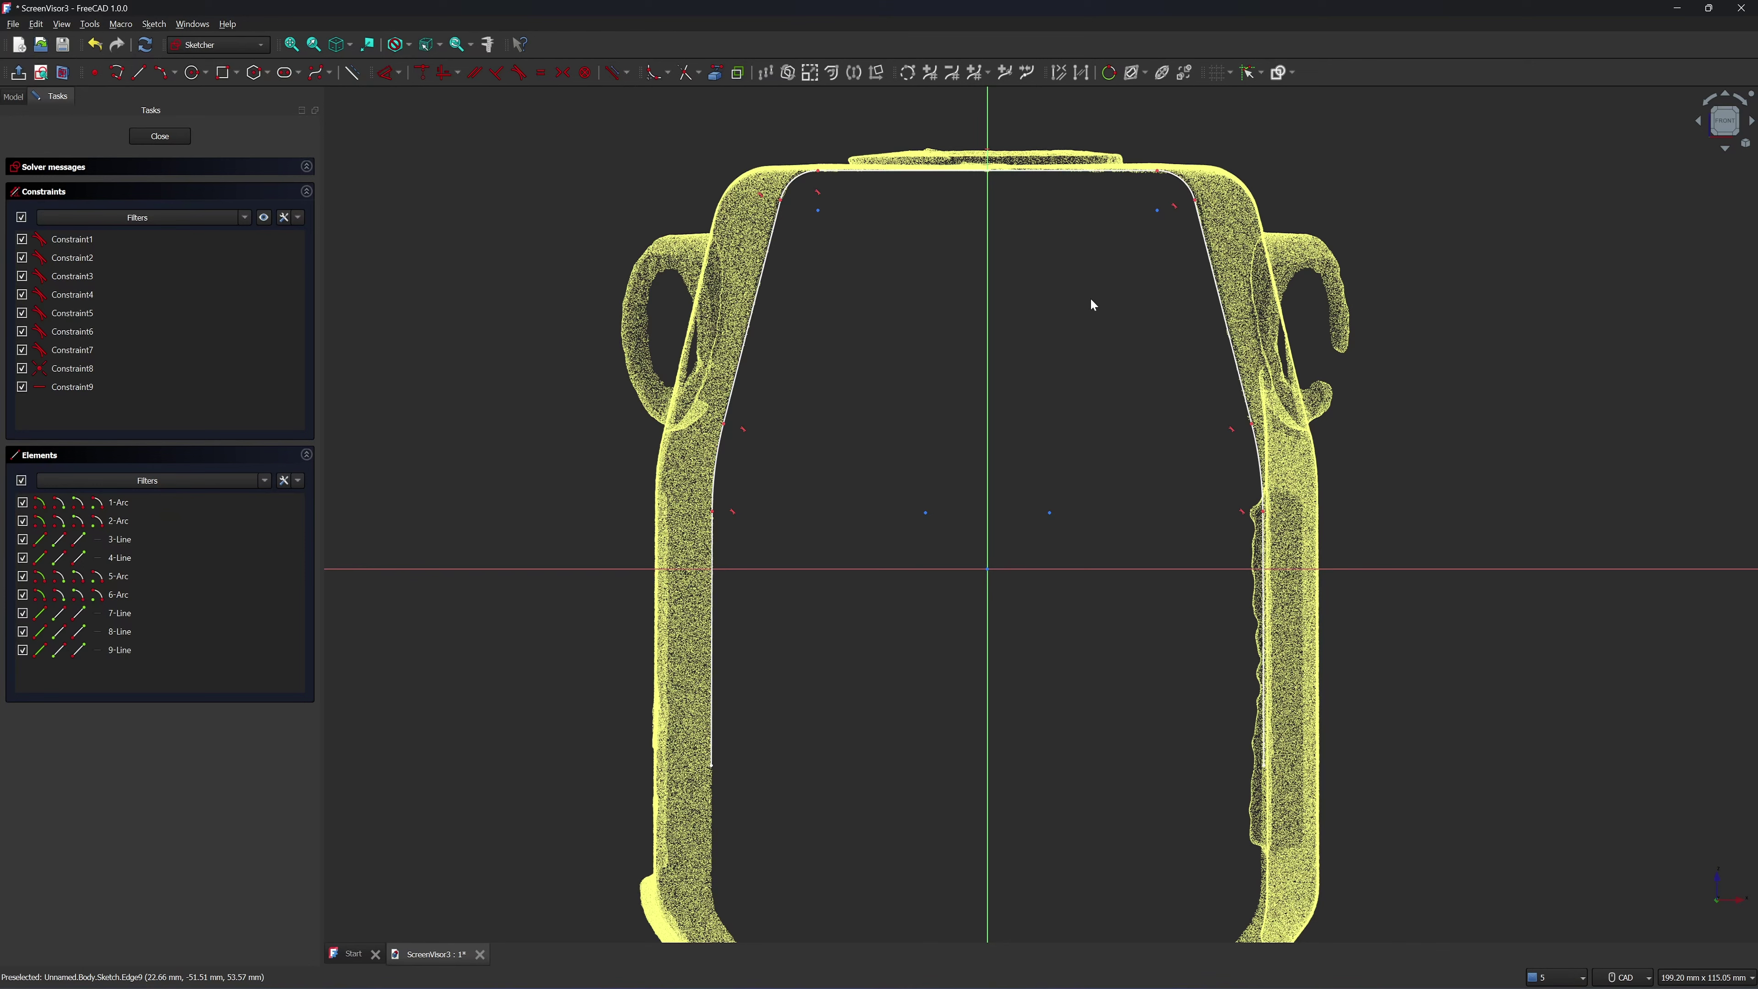
pyautogui.moveTo(629, 132)
pyautogui.mouseDown()
pyautogui.moveTo(1225, 655)
pyautogui.moveTo(1288, 861)
pyautogui.mouseUp()
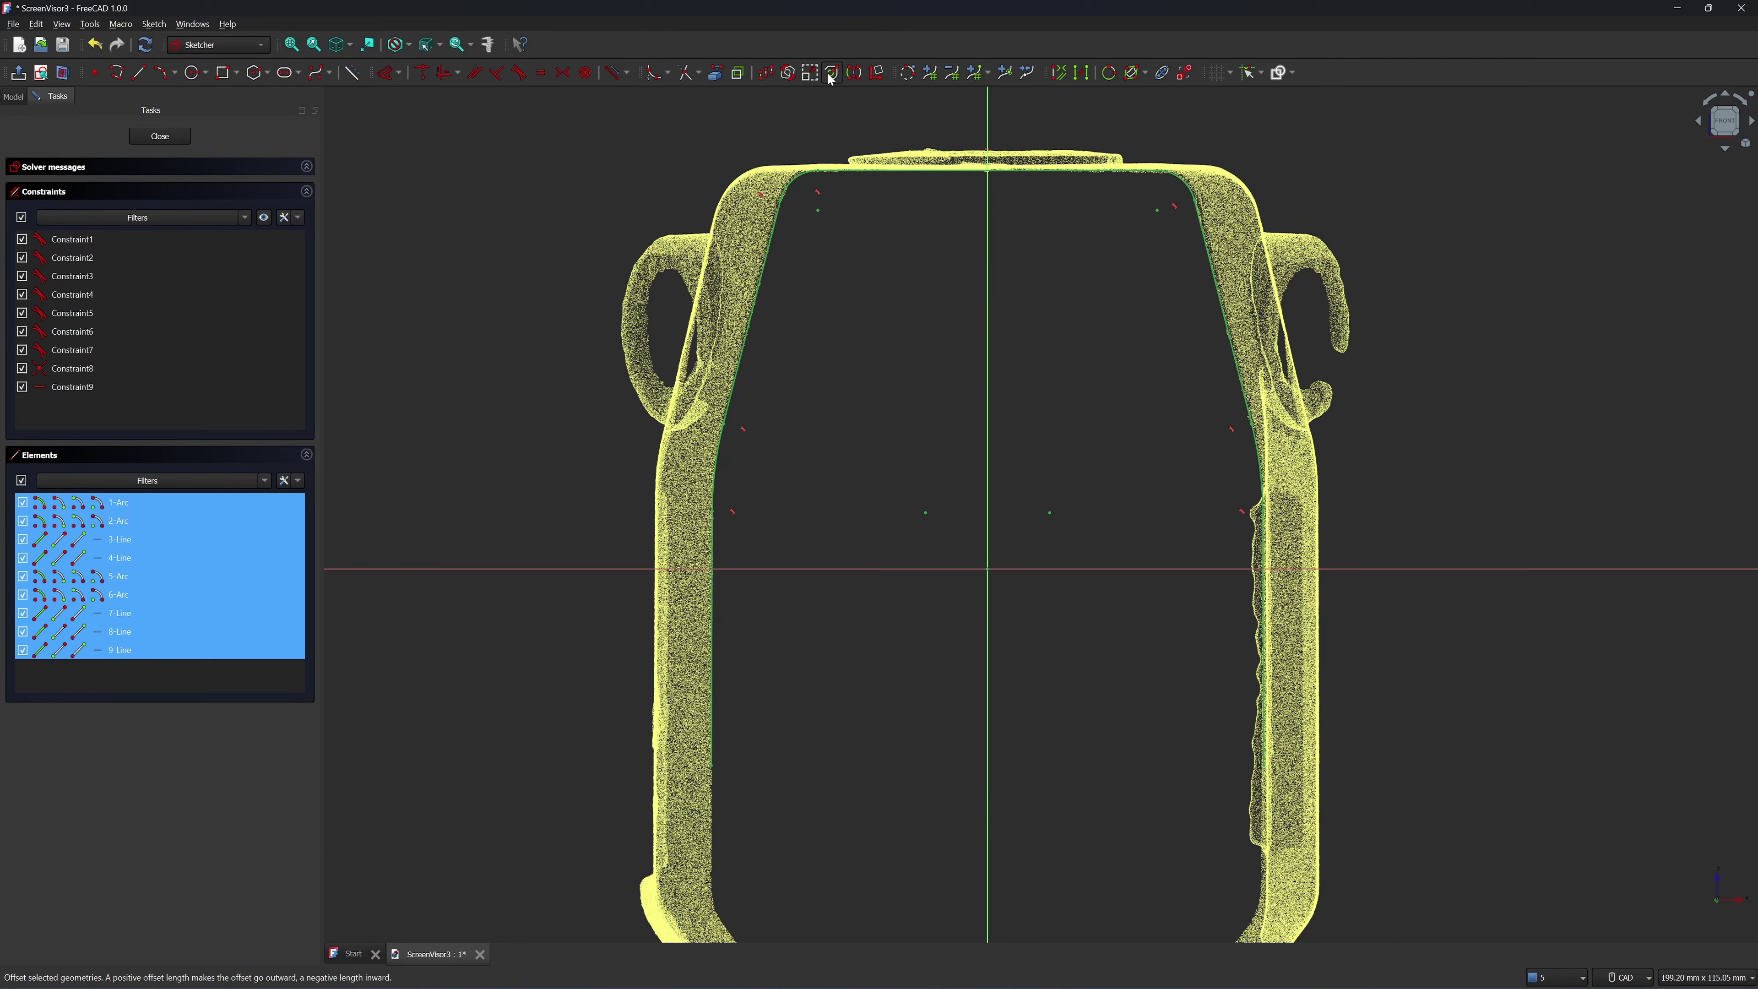
pyautogui.click(832, 72)
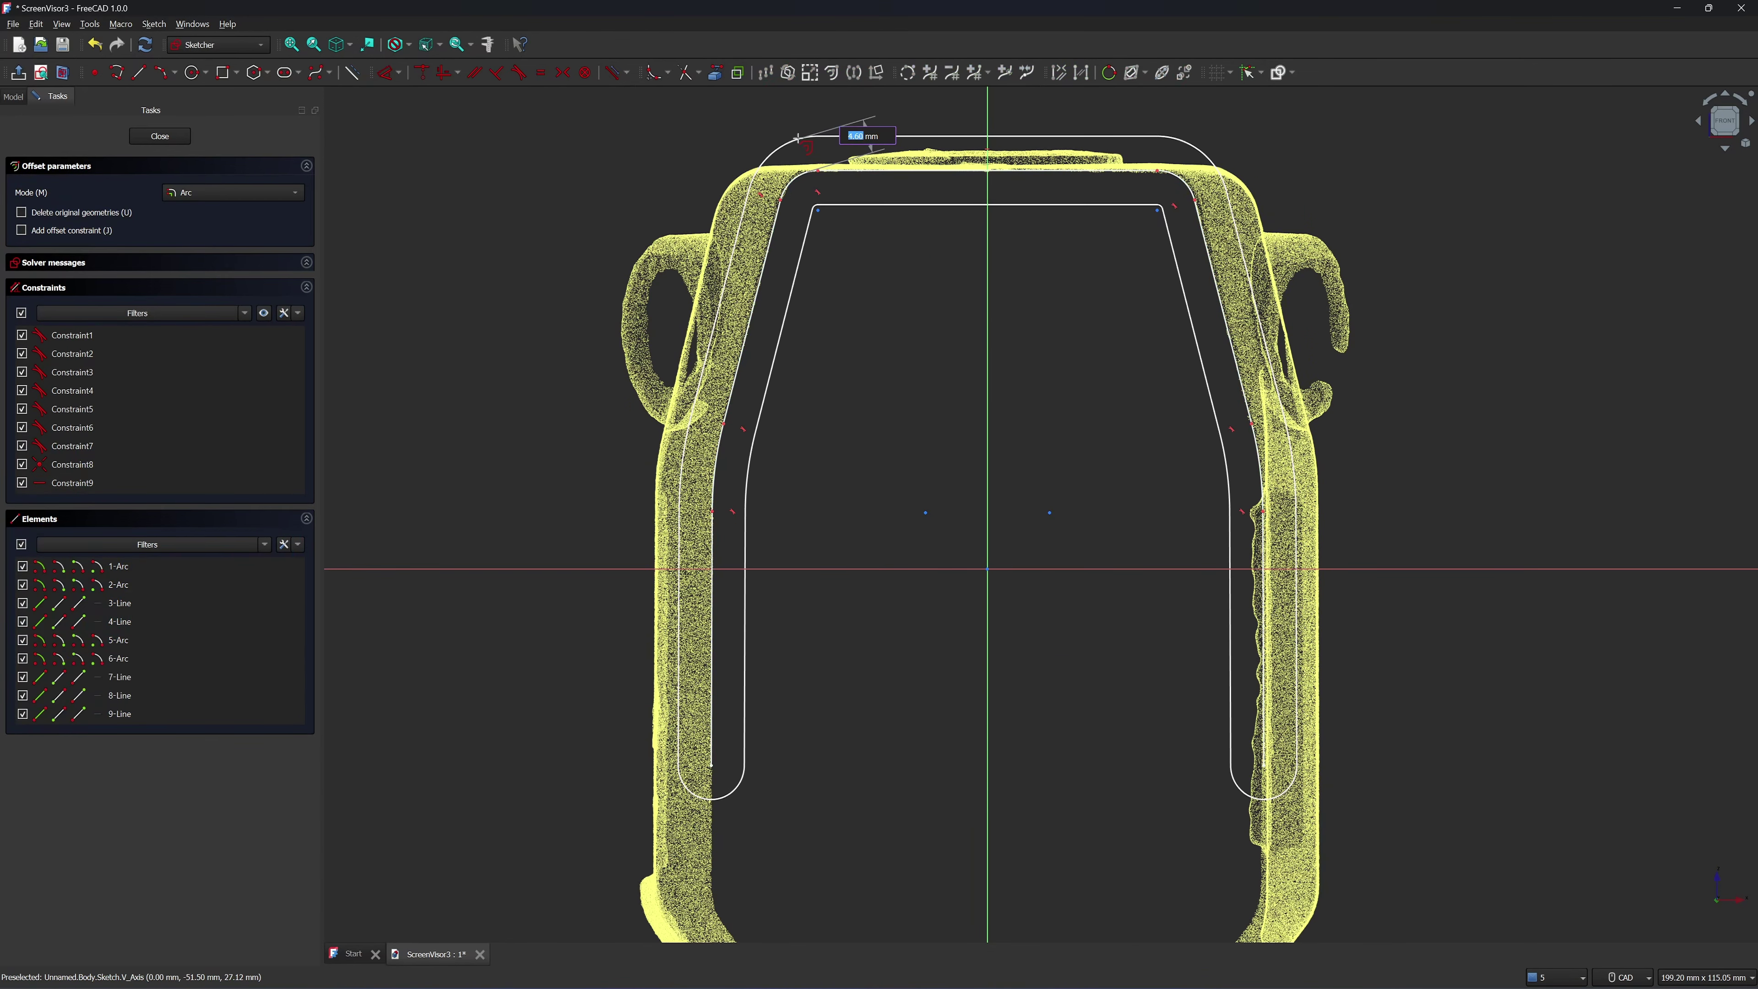
pyautogui.write('0')
pyautogui.press('Return')
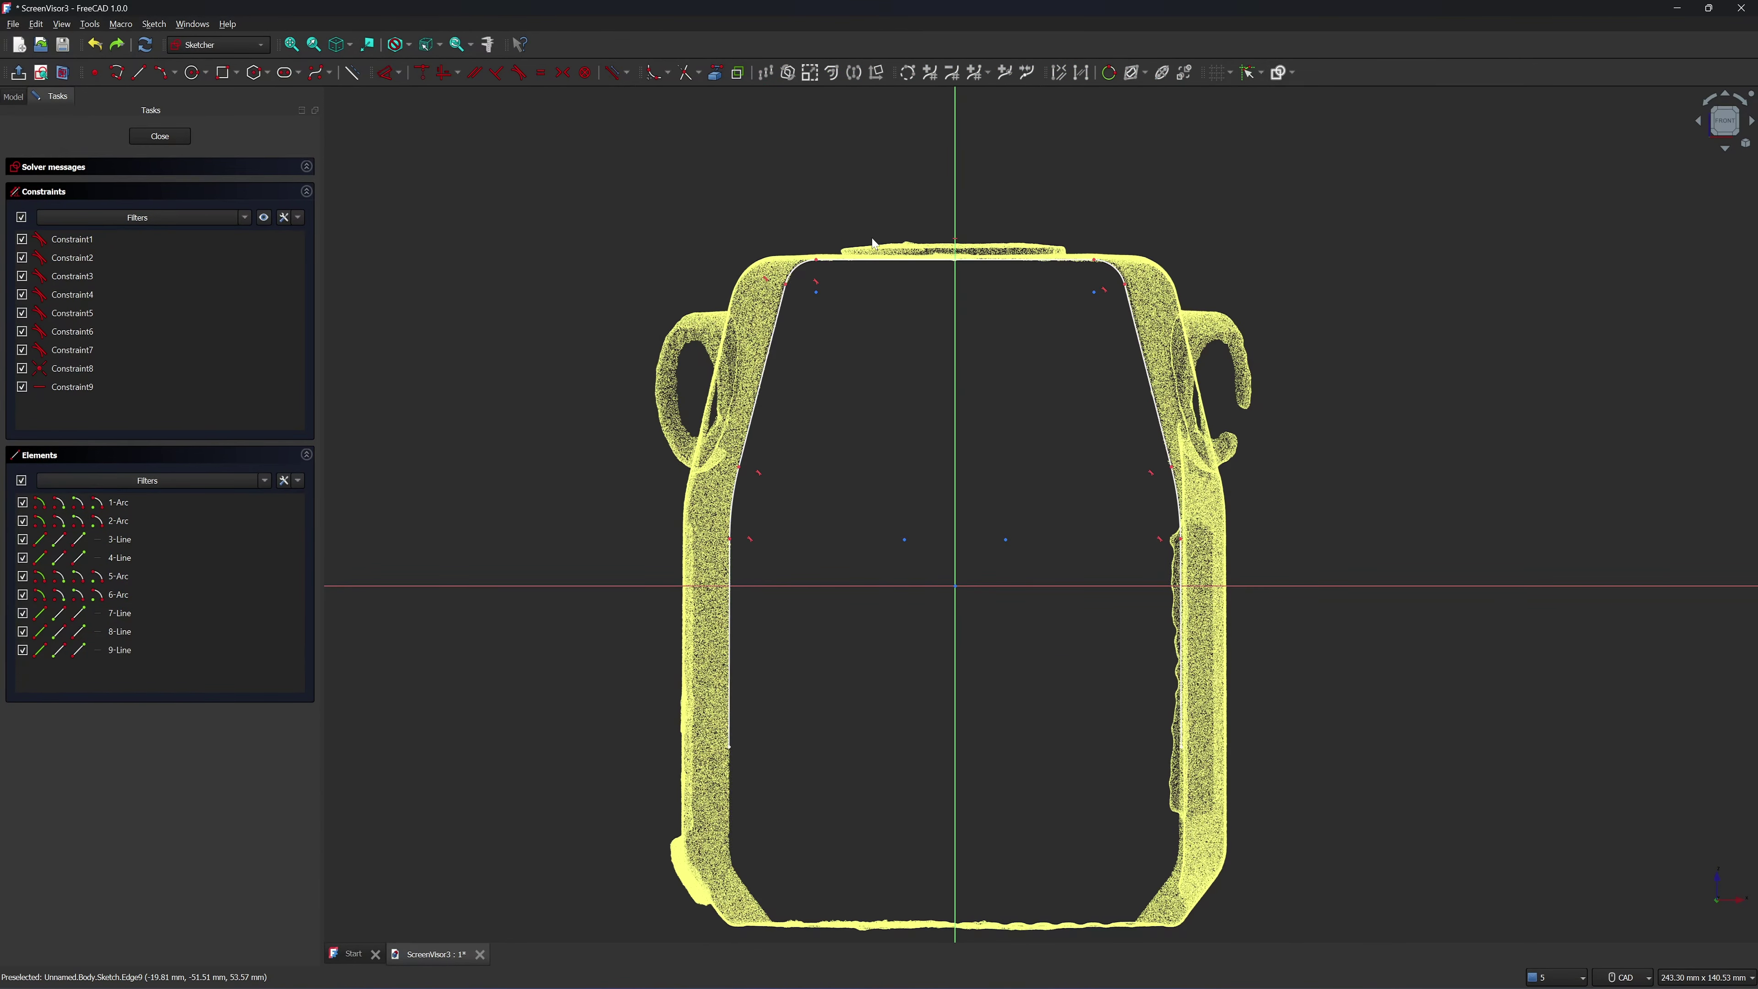
pyautogui.scroll(1, 870, 300)
pyautogui.scroll(-2, 870, 298)
pyautogui.scroll(2, 800, 253)
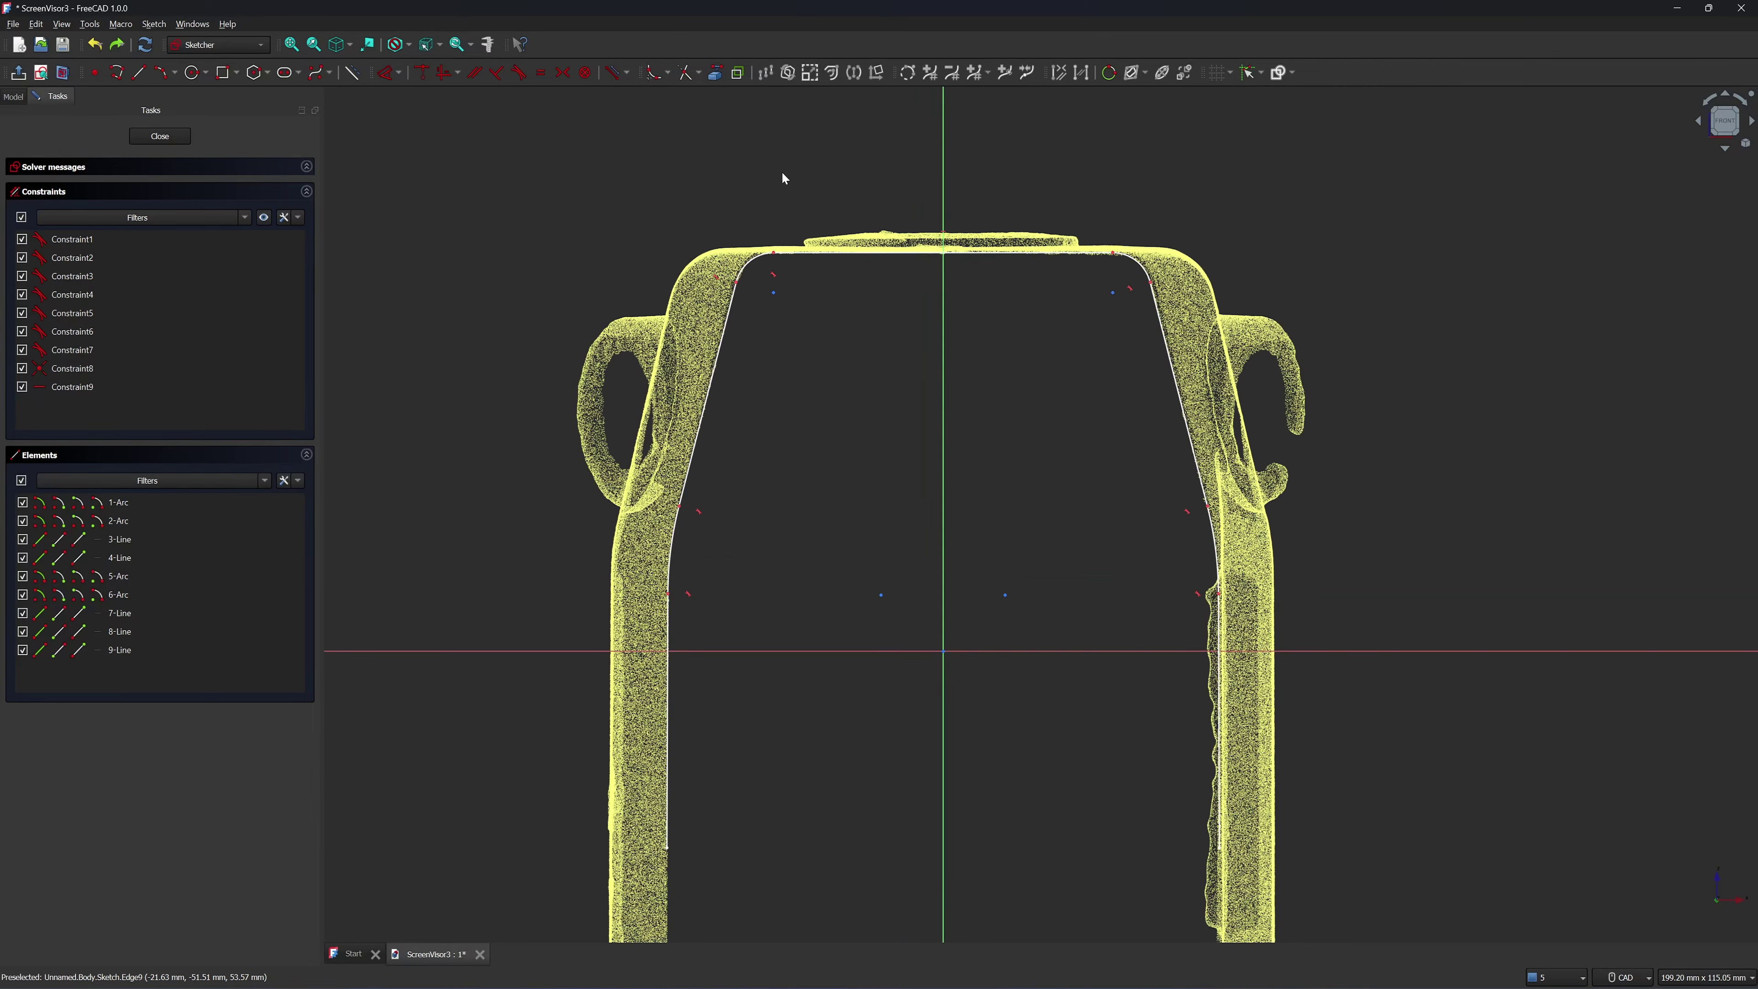
# Offset the whole profile by a small distance in Intersection mode, keeping the original geometry
pyautogui.scroll(5, 773, 195)
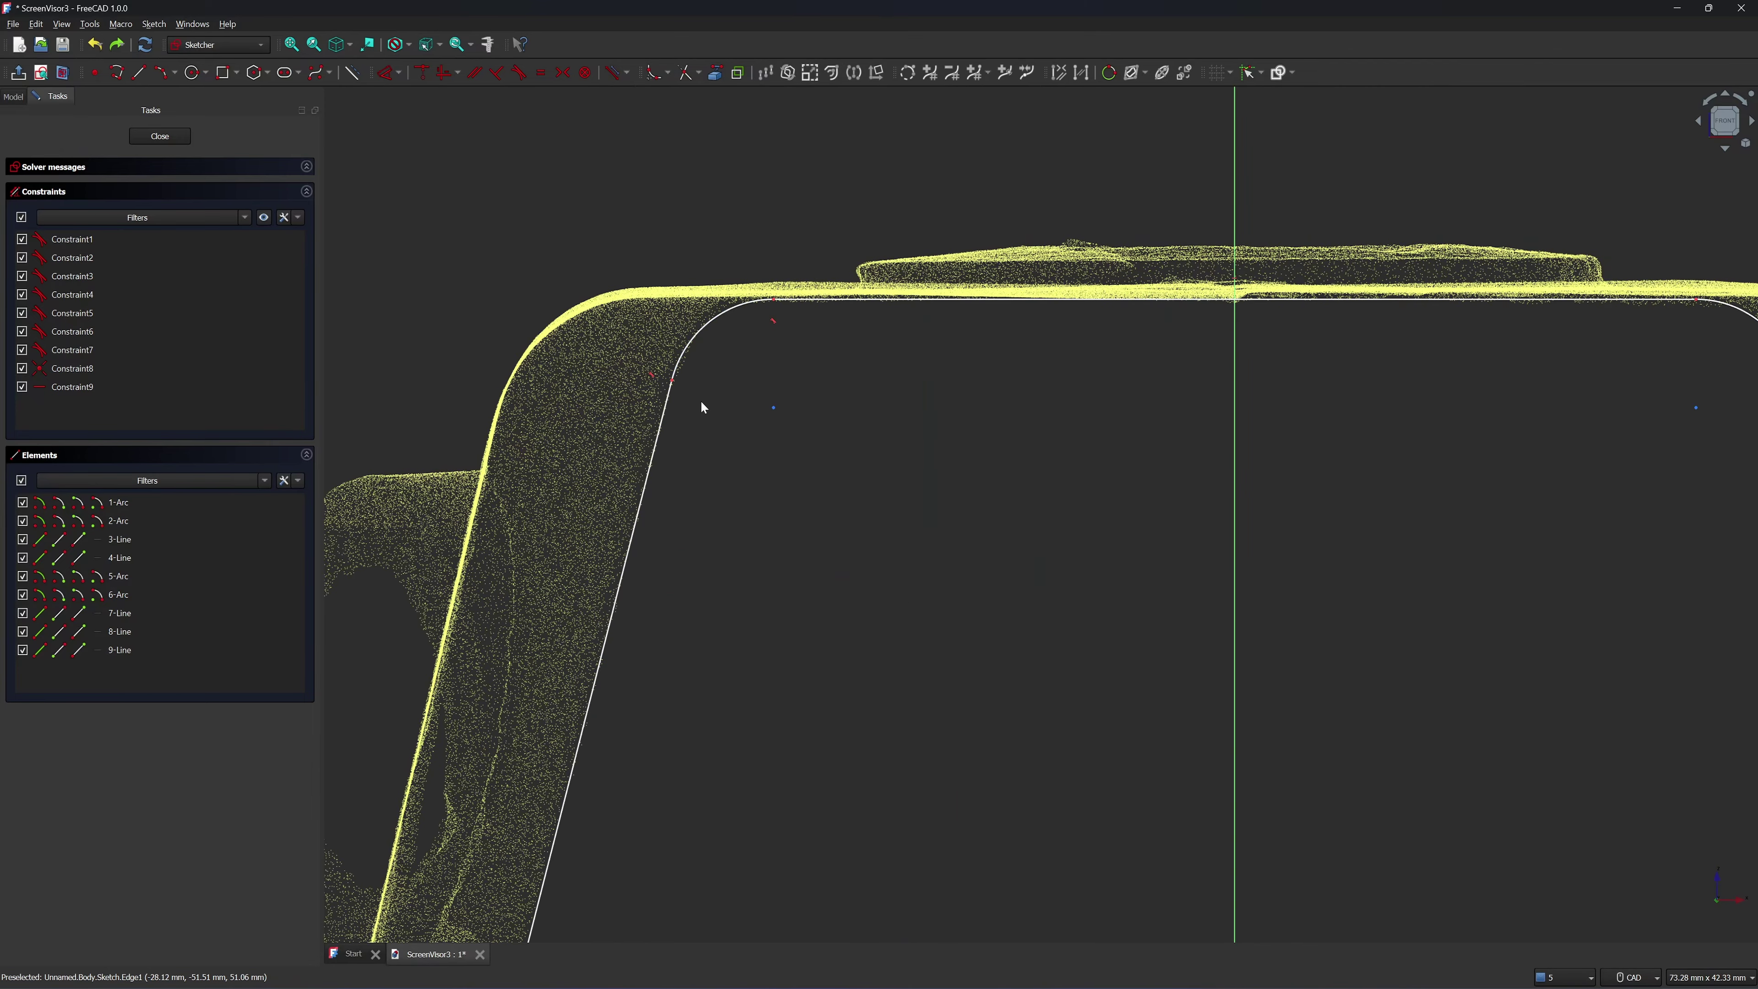
pyautogui.scroll(-4, 831, 453)
pyautogui.moveTo(950, 501)
pyautogui.mouseDown(button='middle')
pyautogui.moveTo(850, 367)
pyautogui.moveTo(829, 270)
pyautogui.mouseUp(button='middle')
pyautogui.scroll(-1, 829, 277)
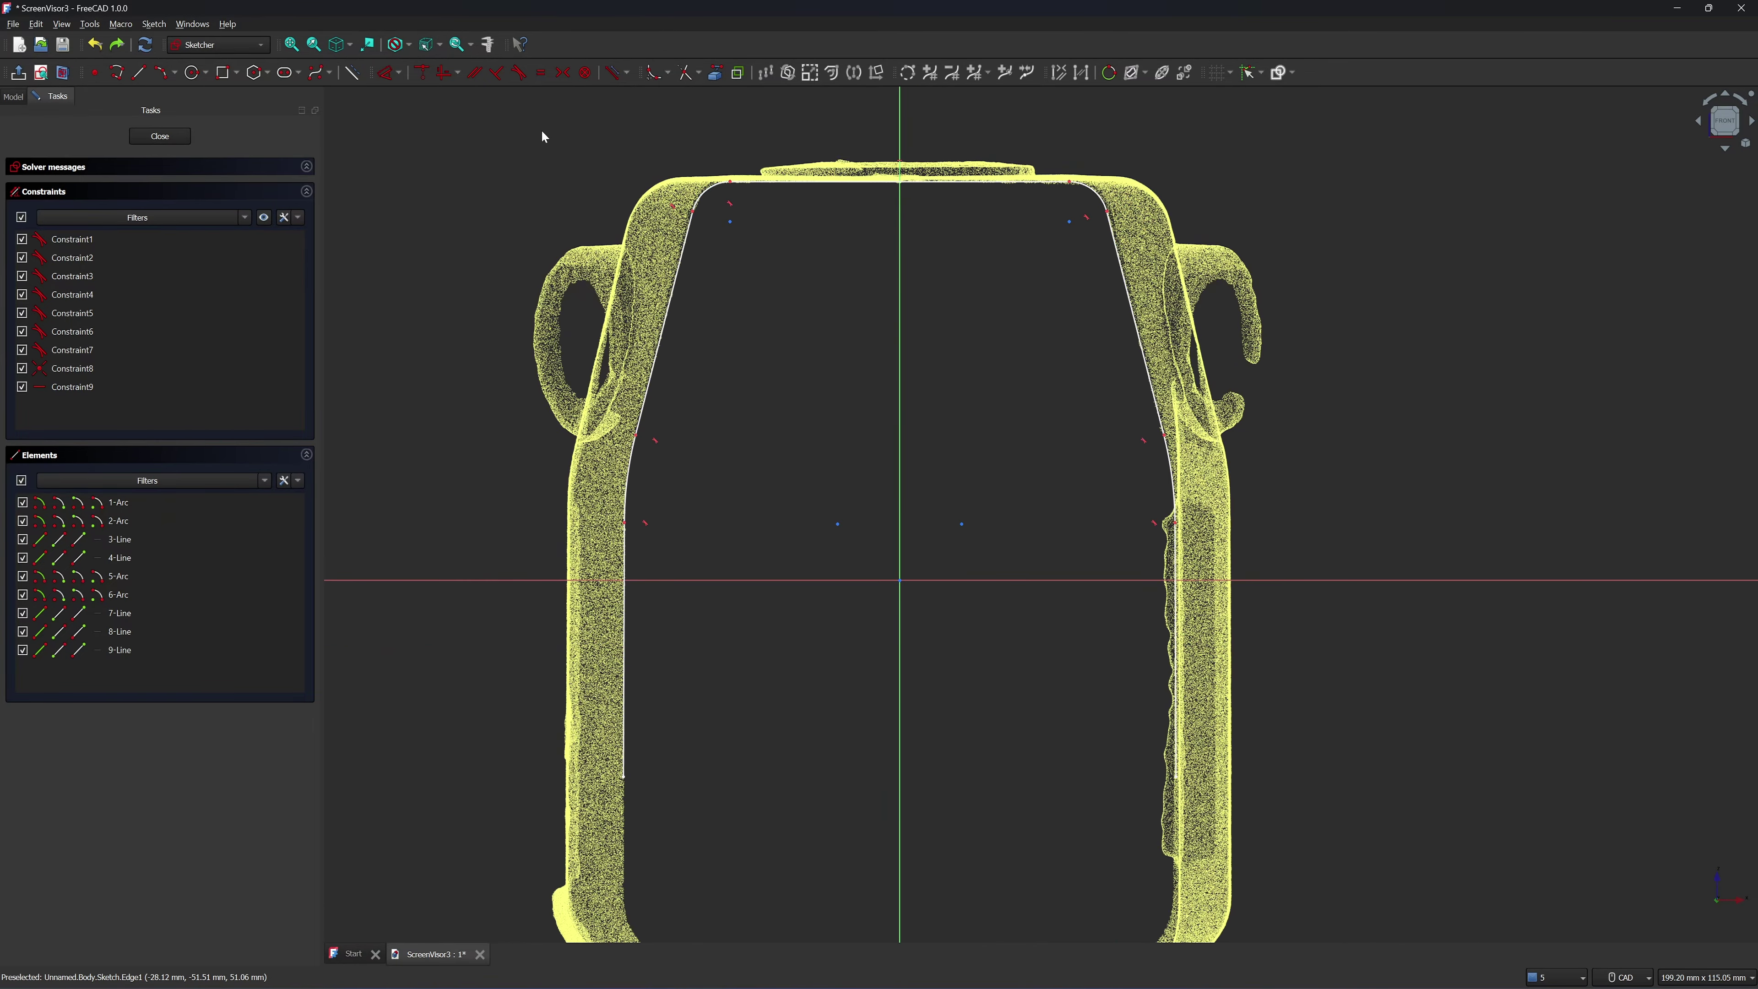
pyautogui.moveTo(523, 135); pyautogui.dragTo(1215, 810)
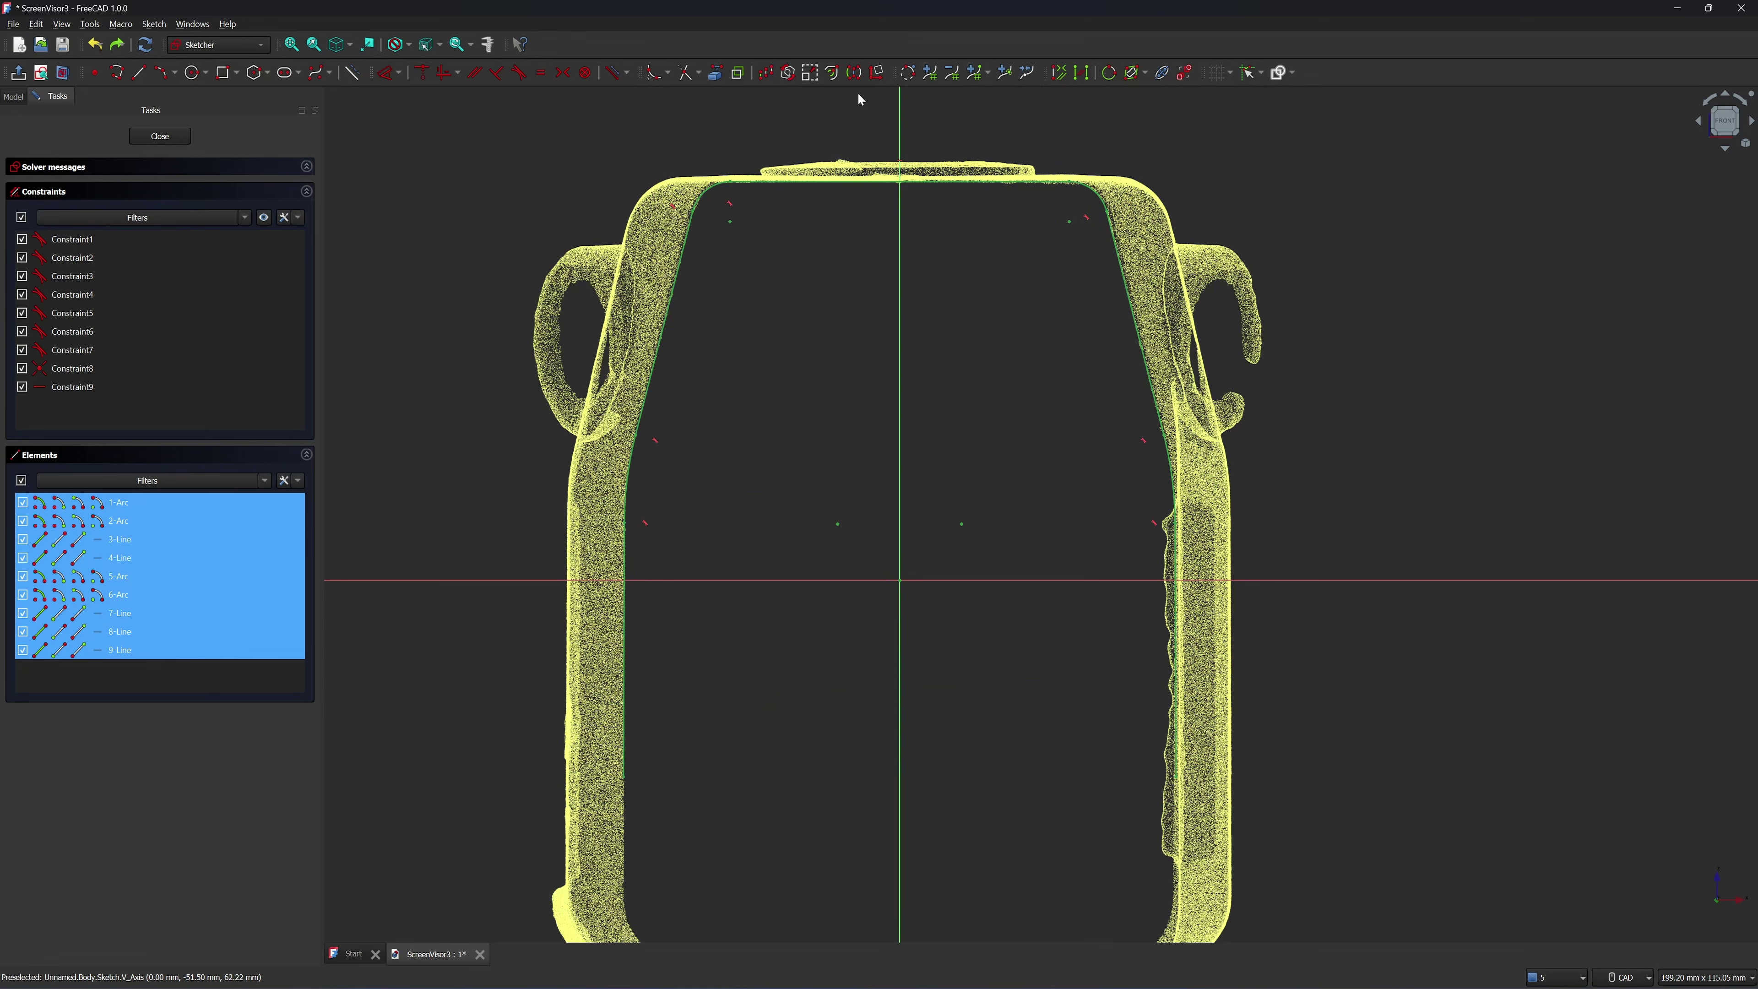
pyautogui.click(835, 77)
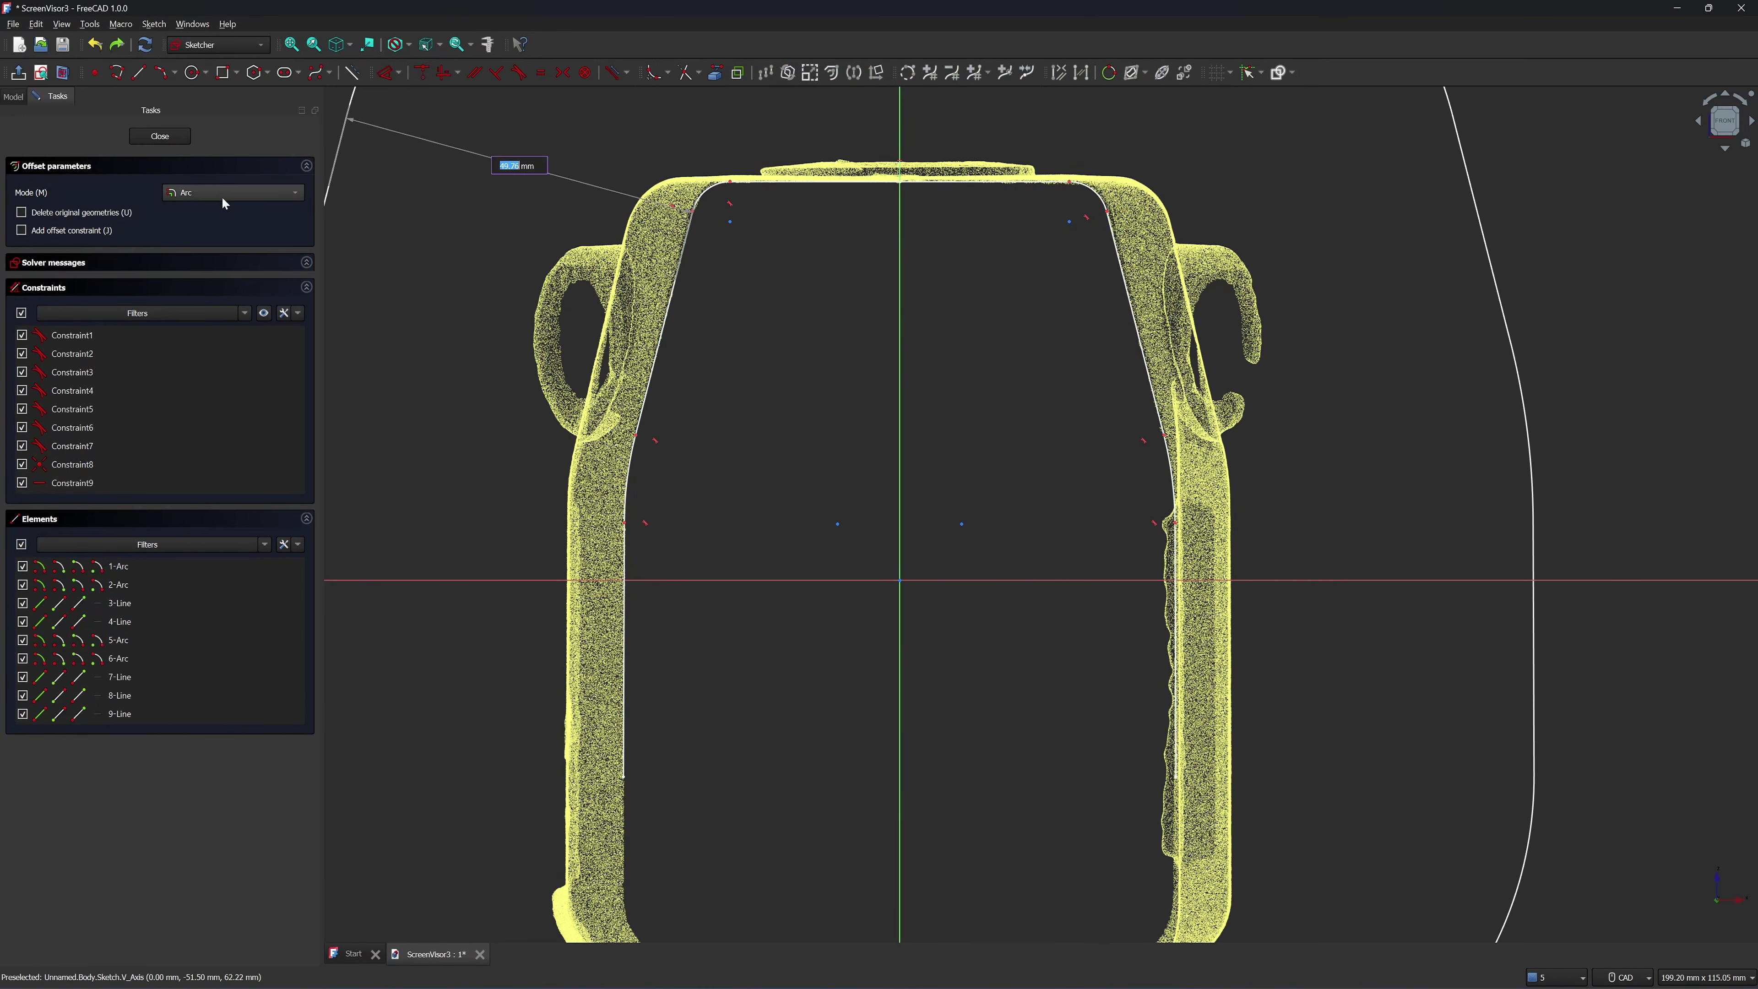
pyautogui.click(275, 194)
pyautogui.click(249, 207)
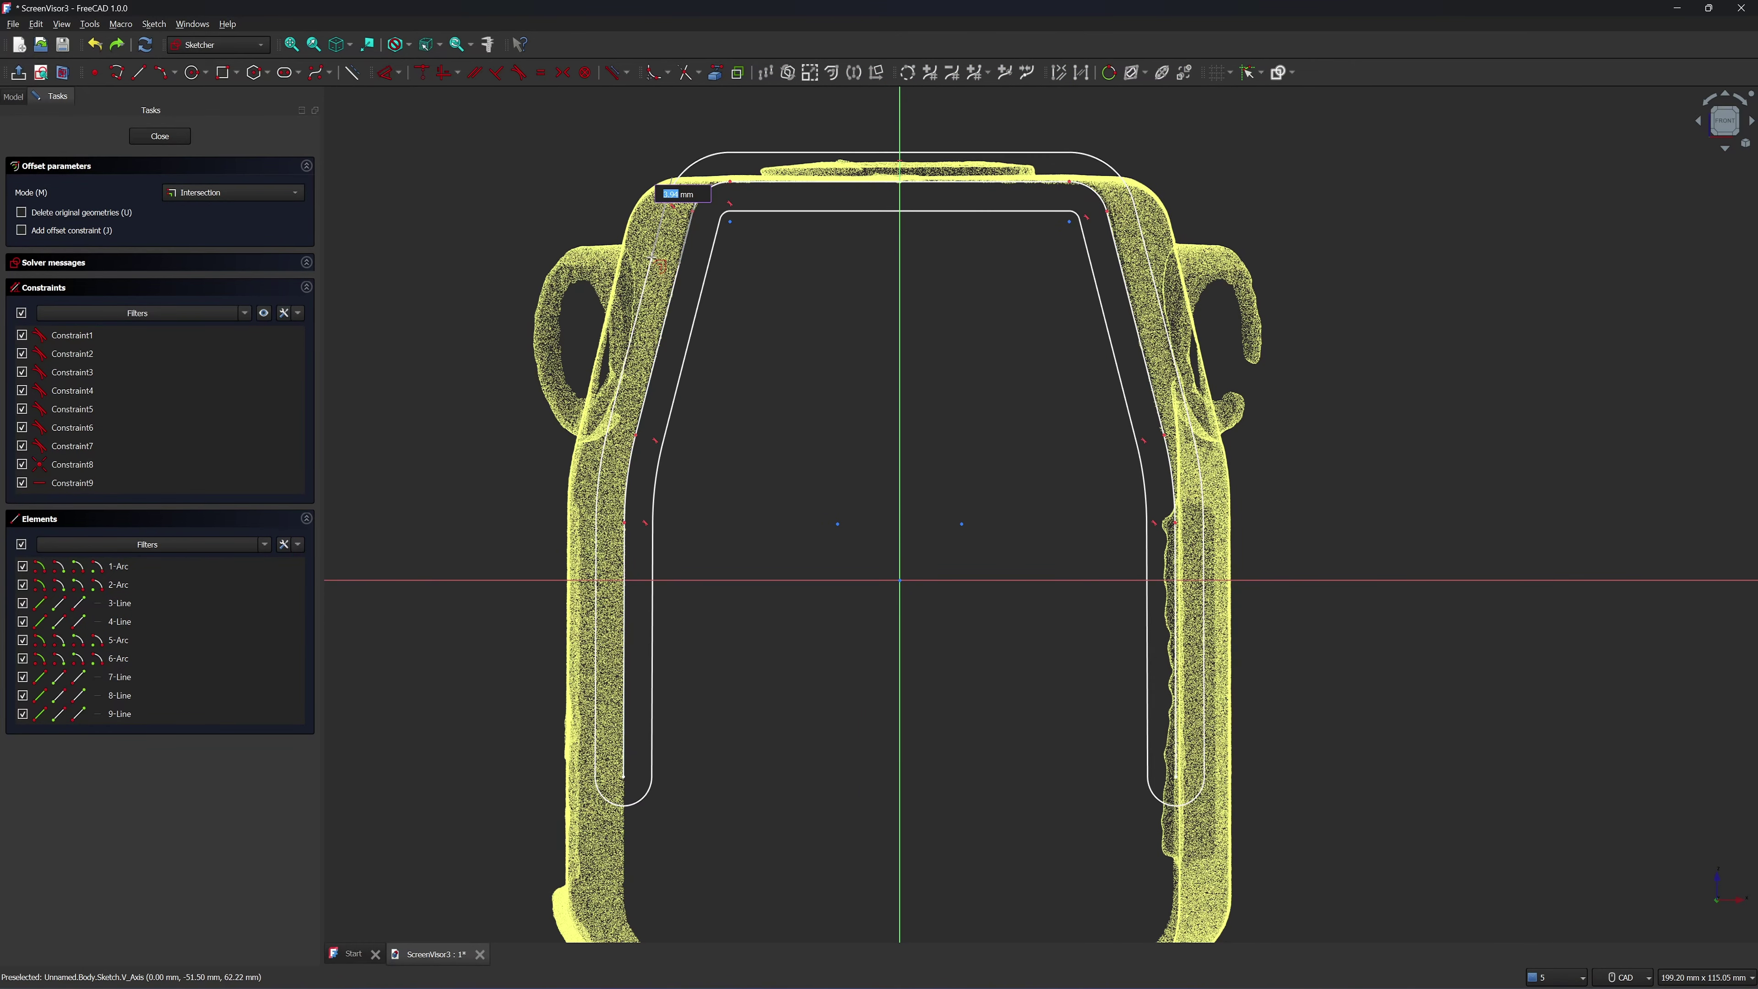
pyautogui.write('0.')
pyautogui.press('Return')
pyautogui.scroll(10, 741, 201)
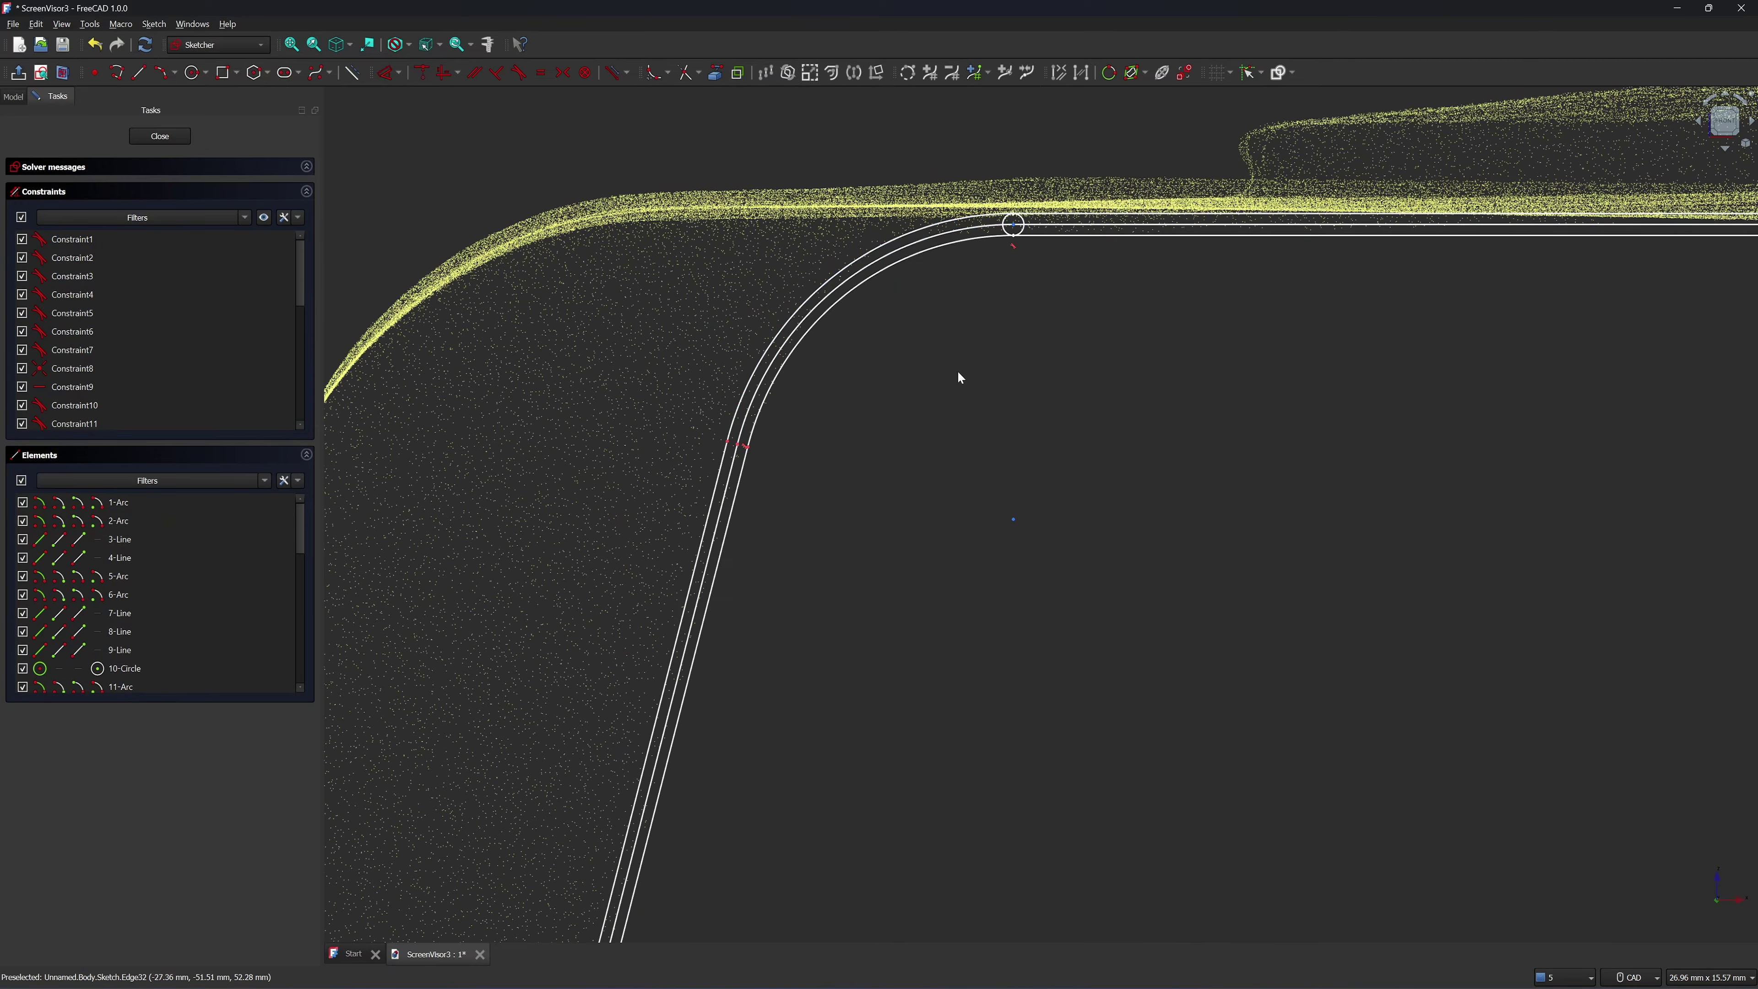
# Delete the inner offset copy of the profile and the small circle at the upper corner arc's endpoint
pyautogui.scroll(-5, 919, 432)
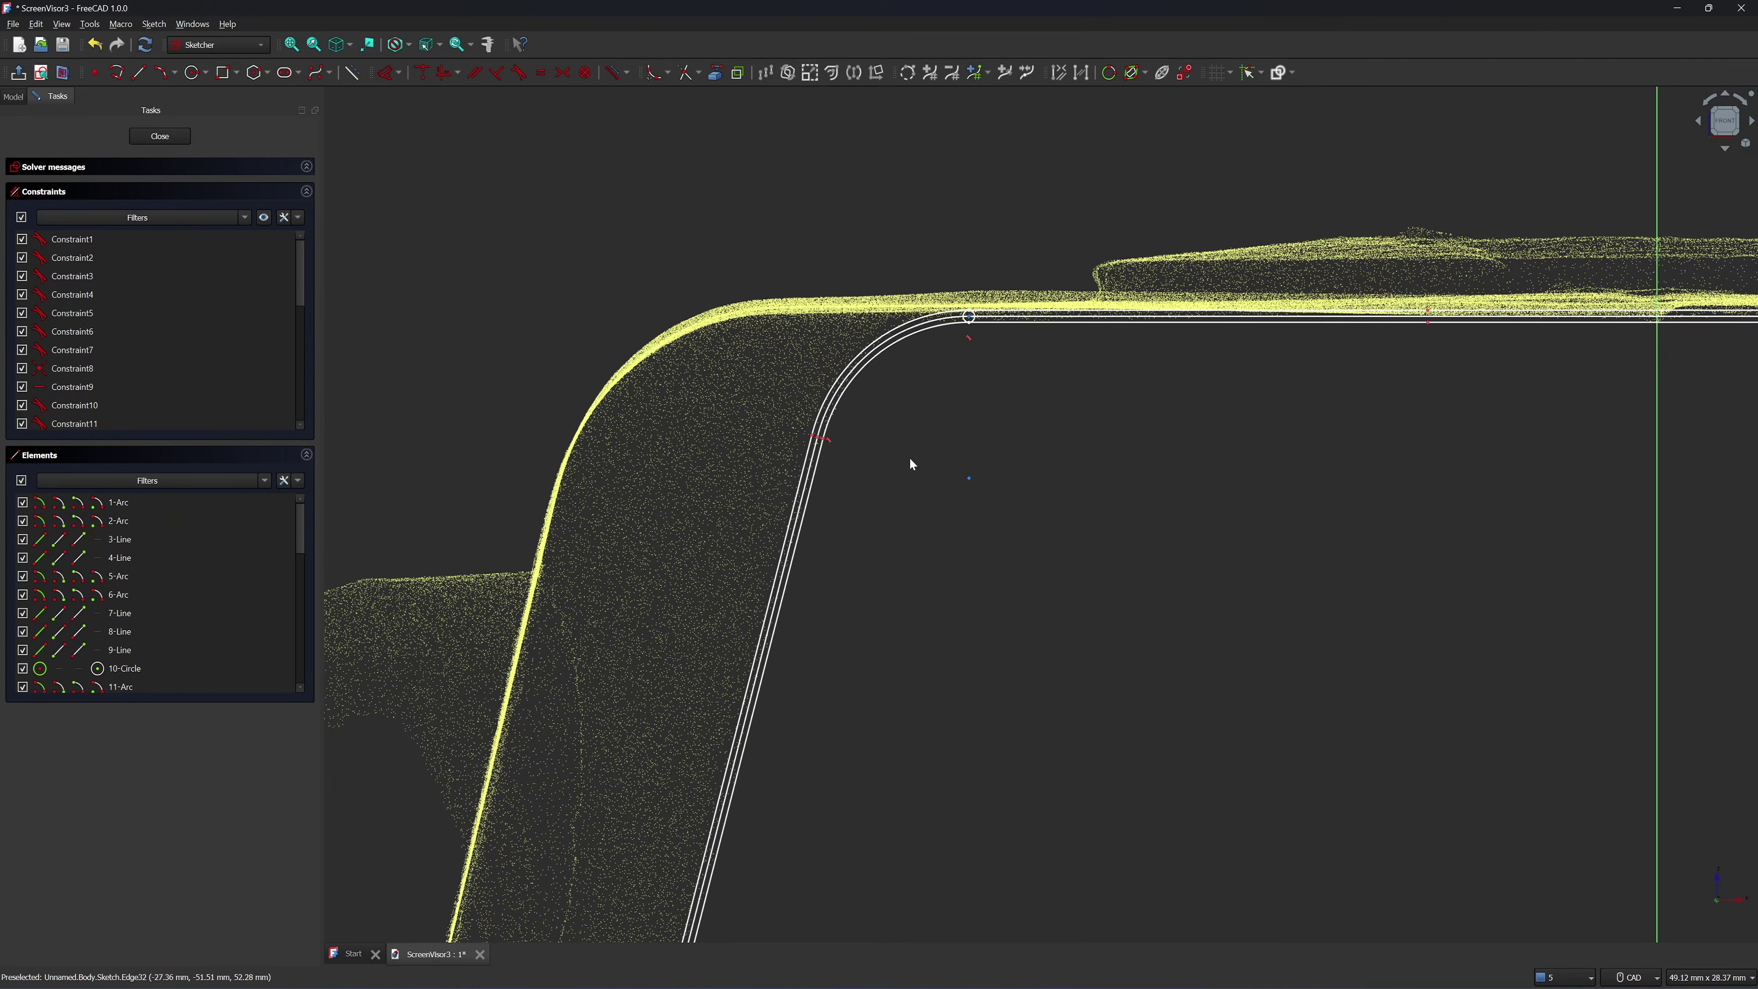
pyautogui.scroll(9, 951, 239)
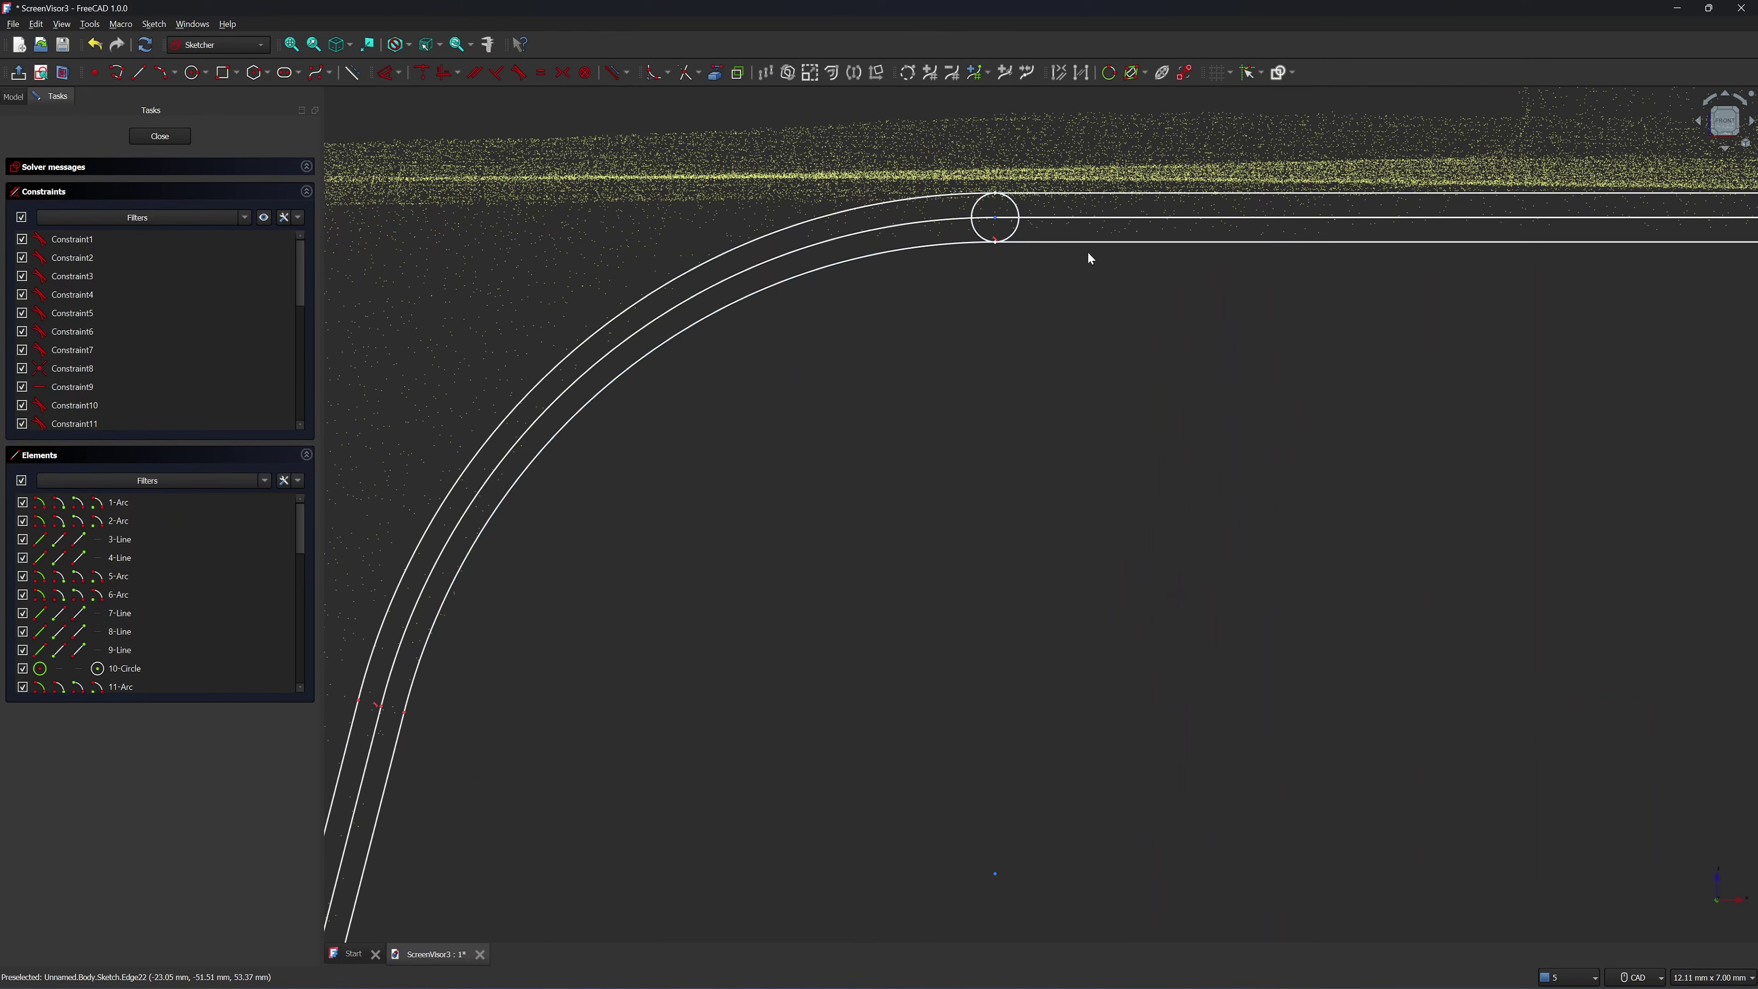
pyautogui.click(1017, 240)
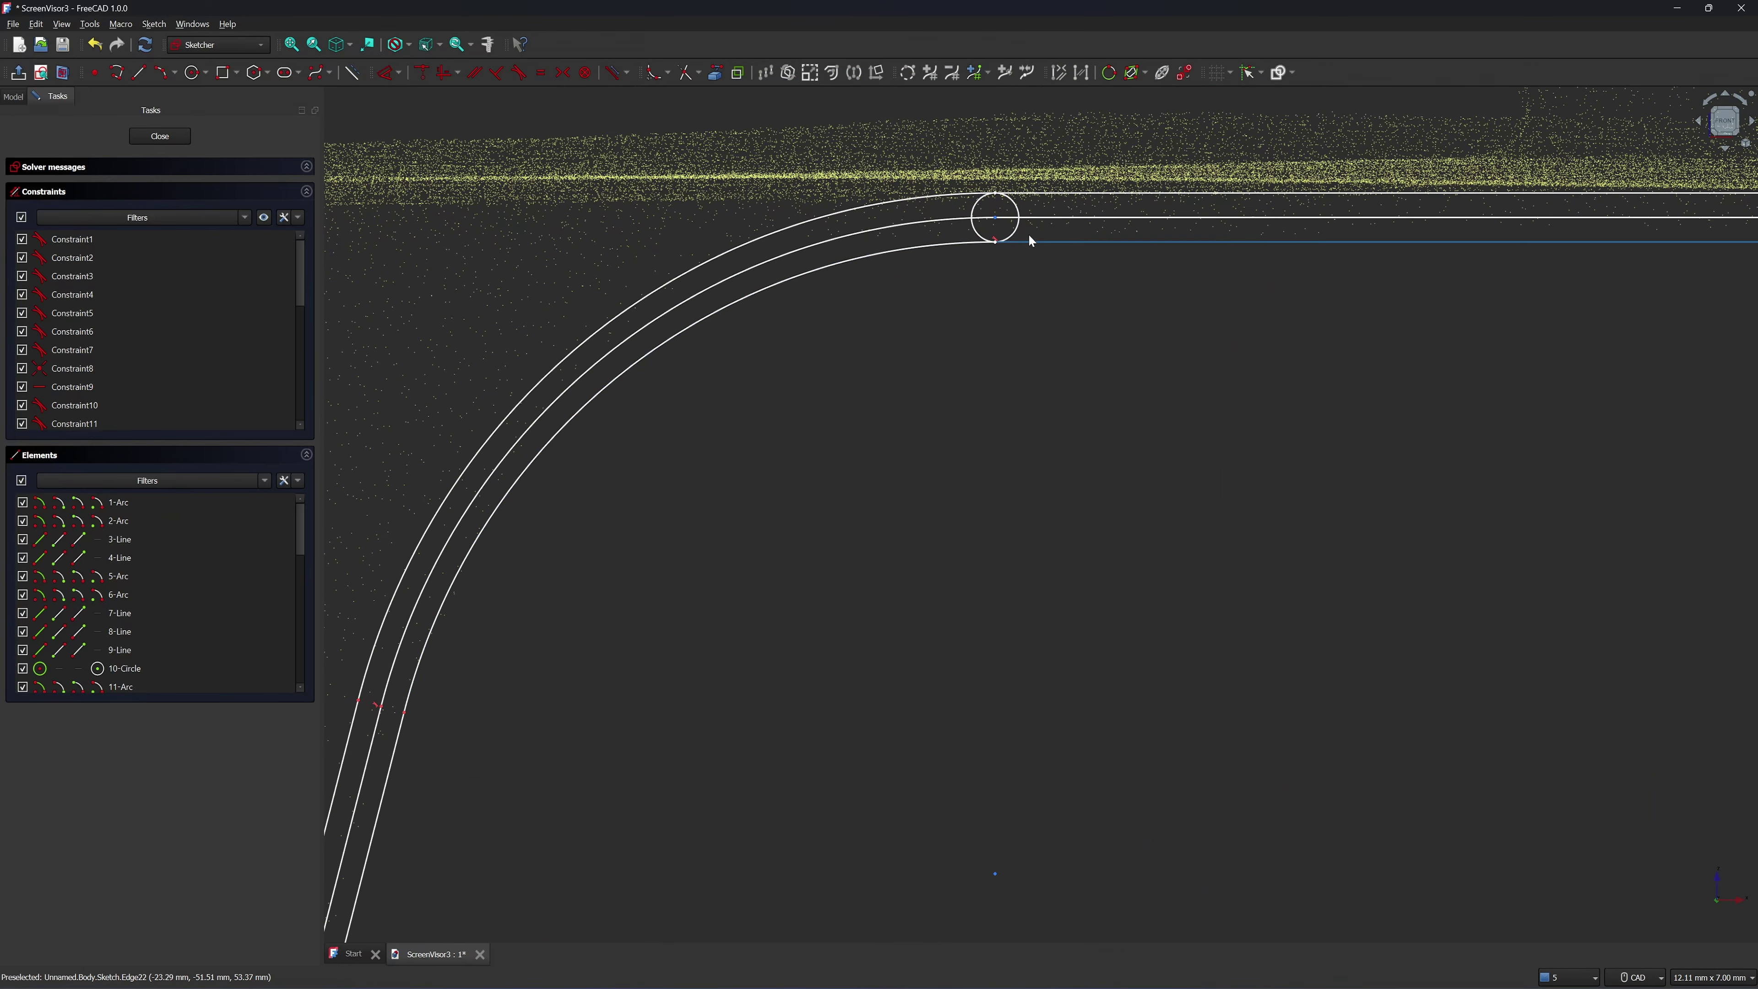
pyautogui.press('Delete')
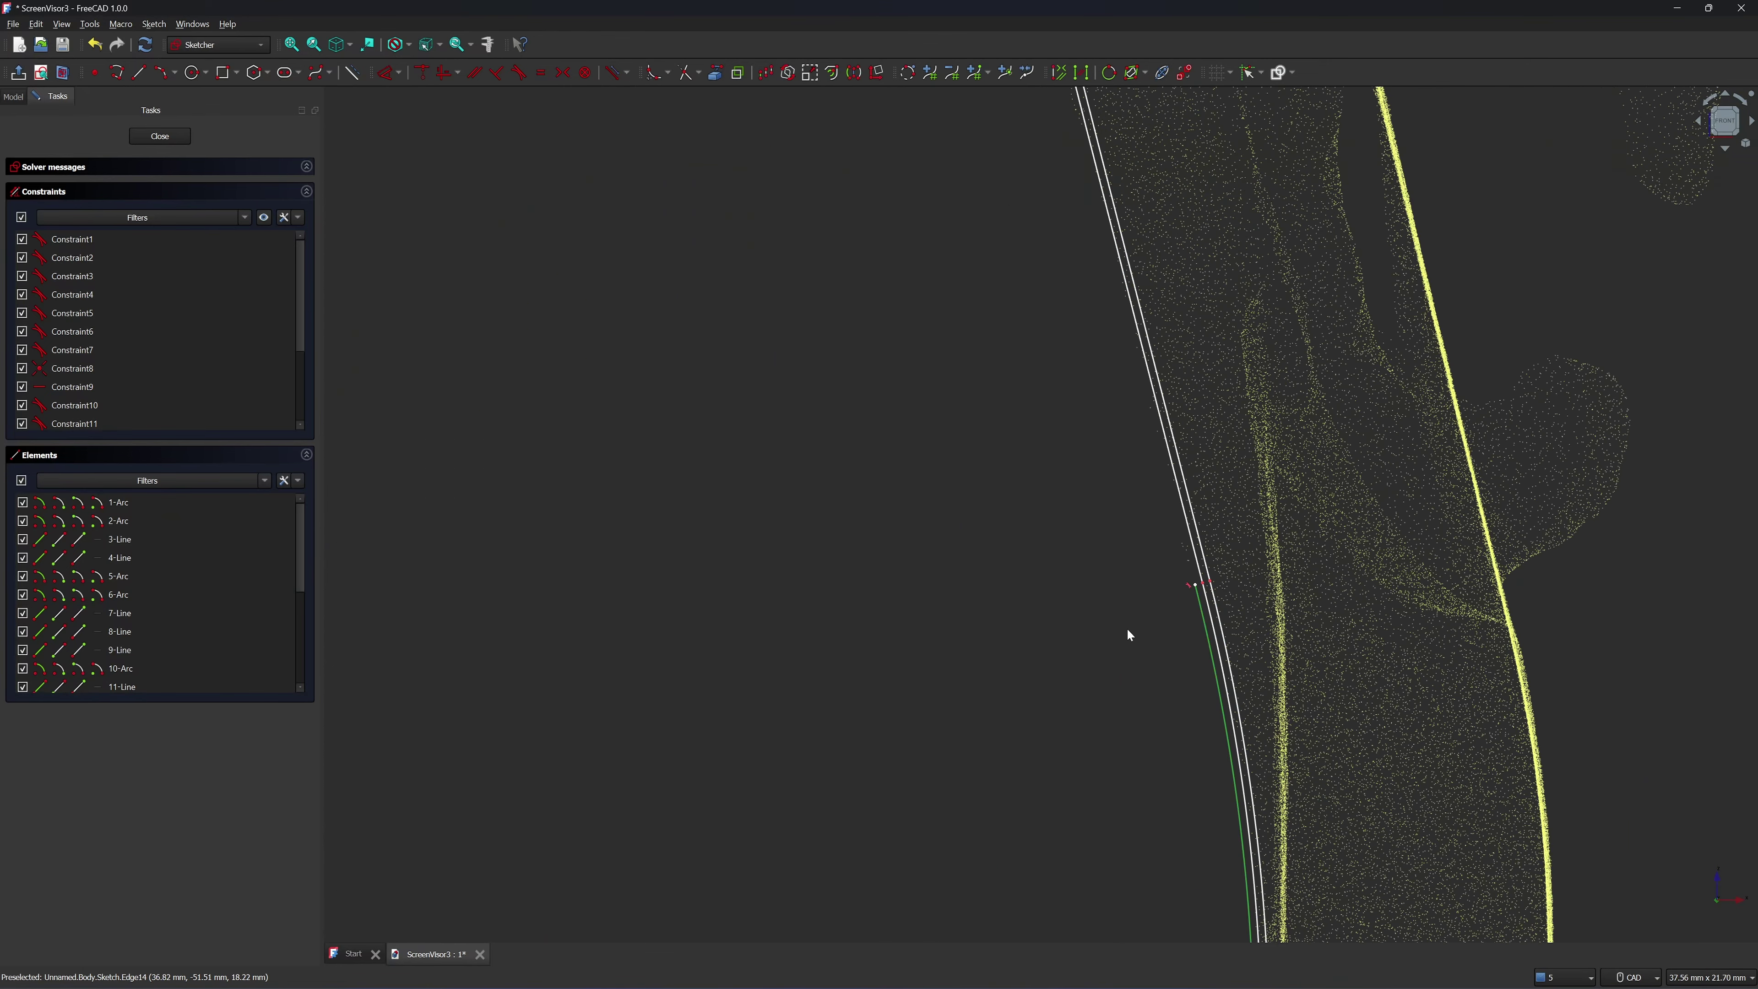
pyautogui.scroll(-5, 1079, 558)
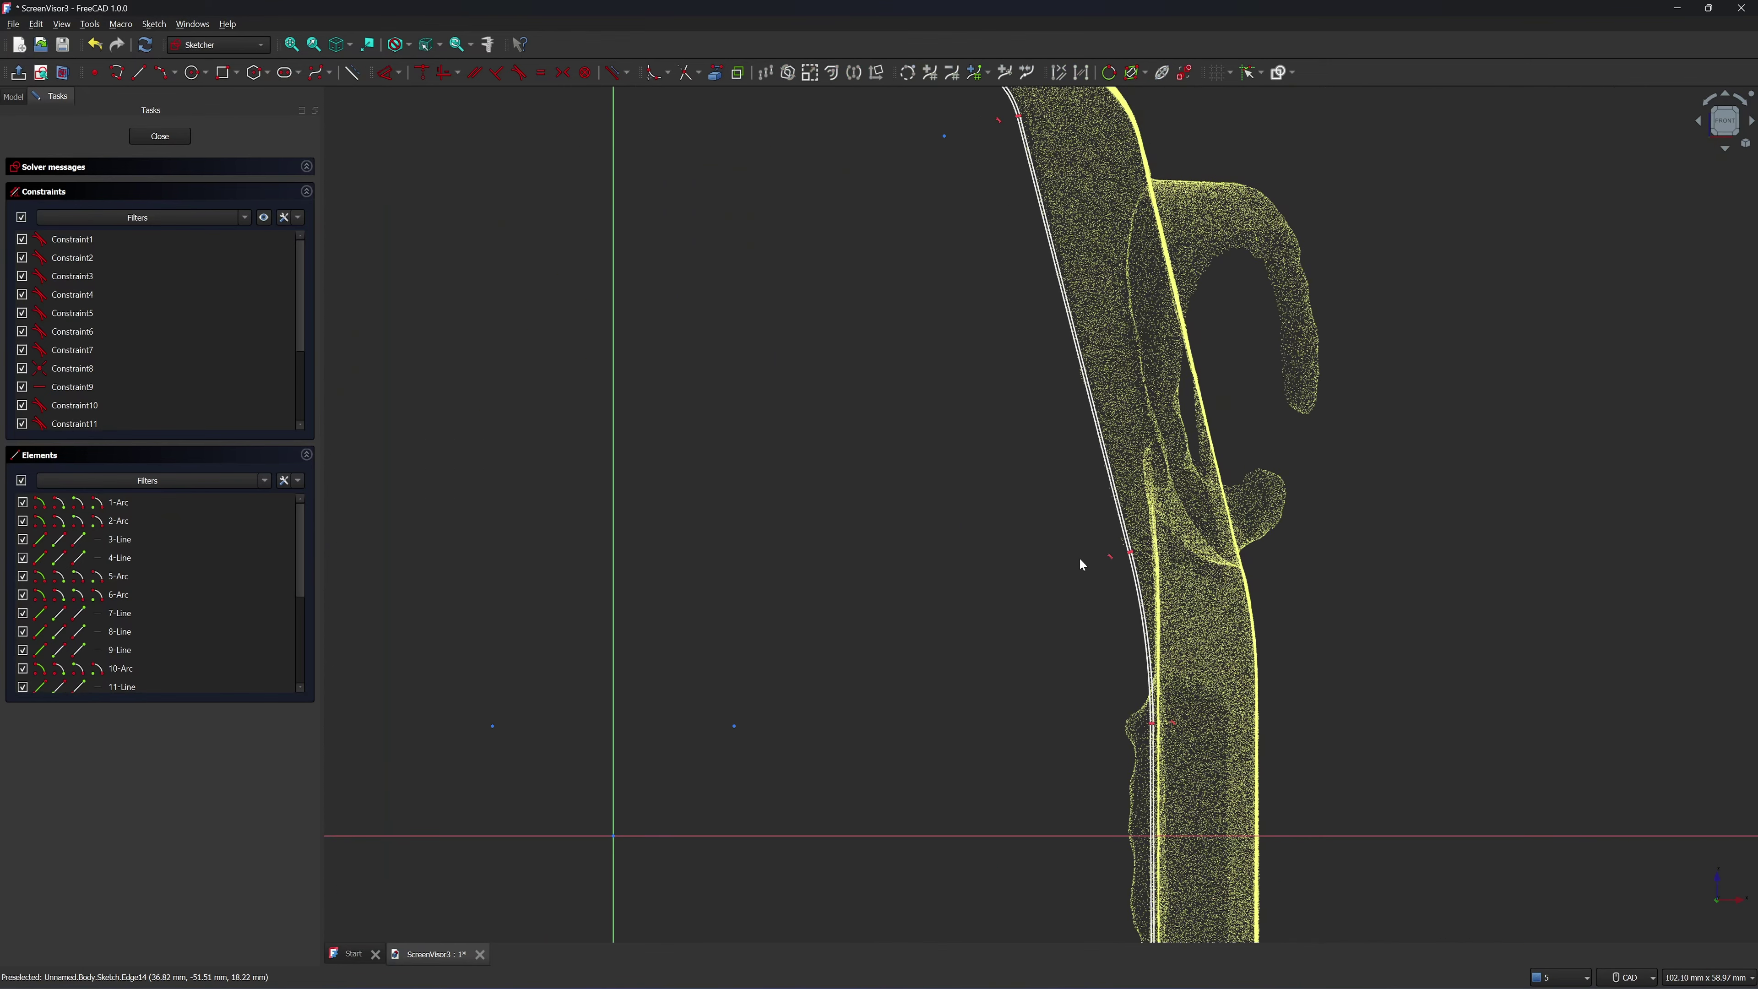
pyautogui.moveTo(944, 359); pyautogui.dragTo(949, 659, button='middle')
pyautogui.moveTo(811, 312); pyautogui.dragTo(1220, 703, button='middle')
# Try to constrain the outer offset's top line to the corner arcs' endpoints and delete that line
pyautogui.scroll(3, 767, 420)
pyautogui.scroll(8, 766, 423)
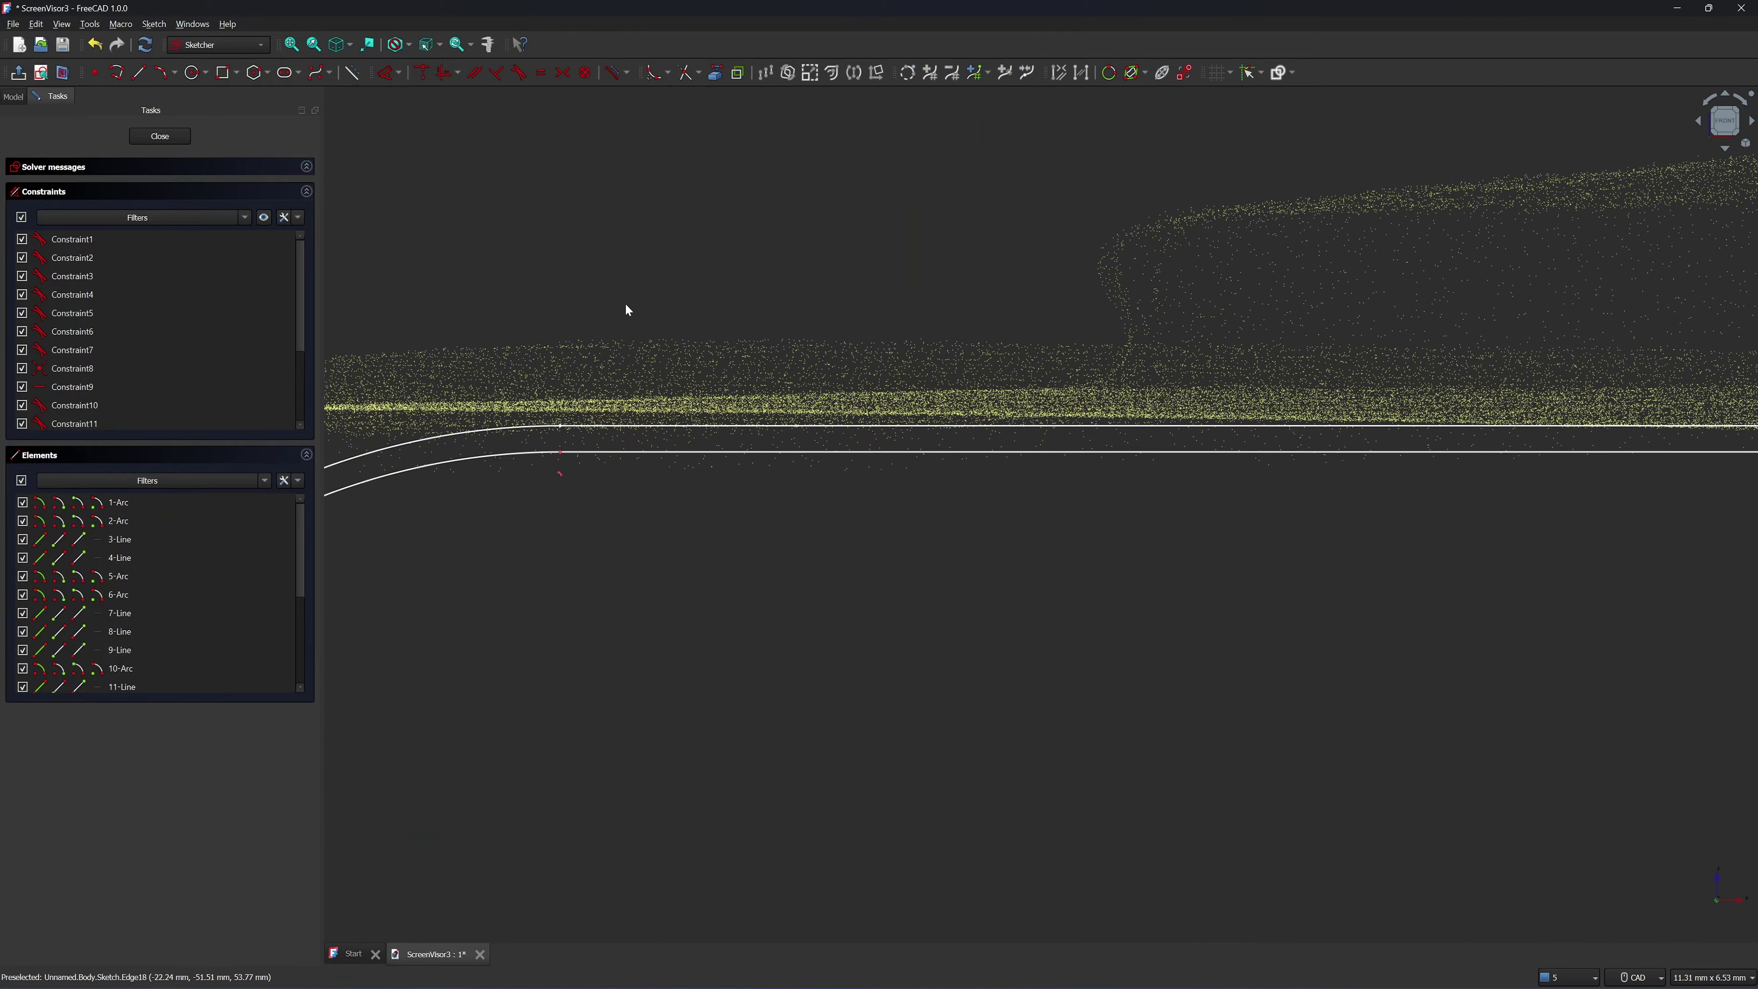
pyautogui.moveTo(625, 303)
pyautogui.mouseDown(button='middle')
pyautogui.moveTo(844, 279)
pyautogui.moveTo(1061, 335)
pyautogui.mouseUp(button='middle')
pyautogui.scroll(6, 1028, 447)
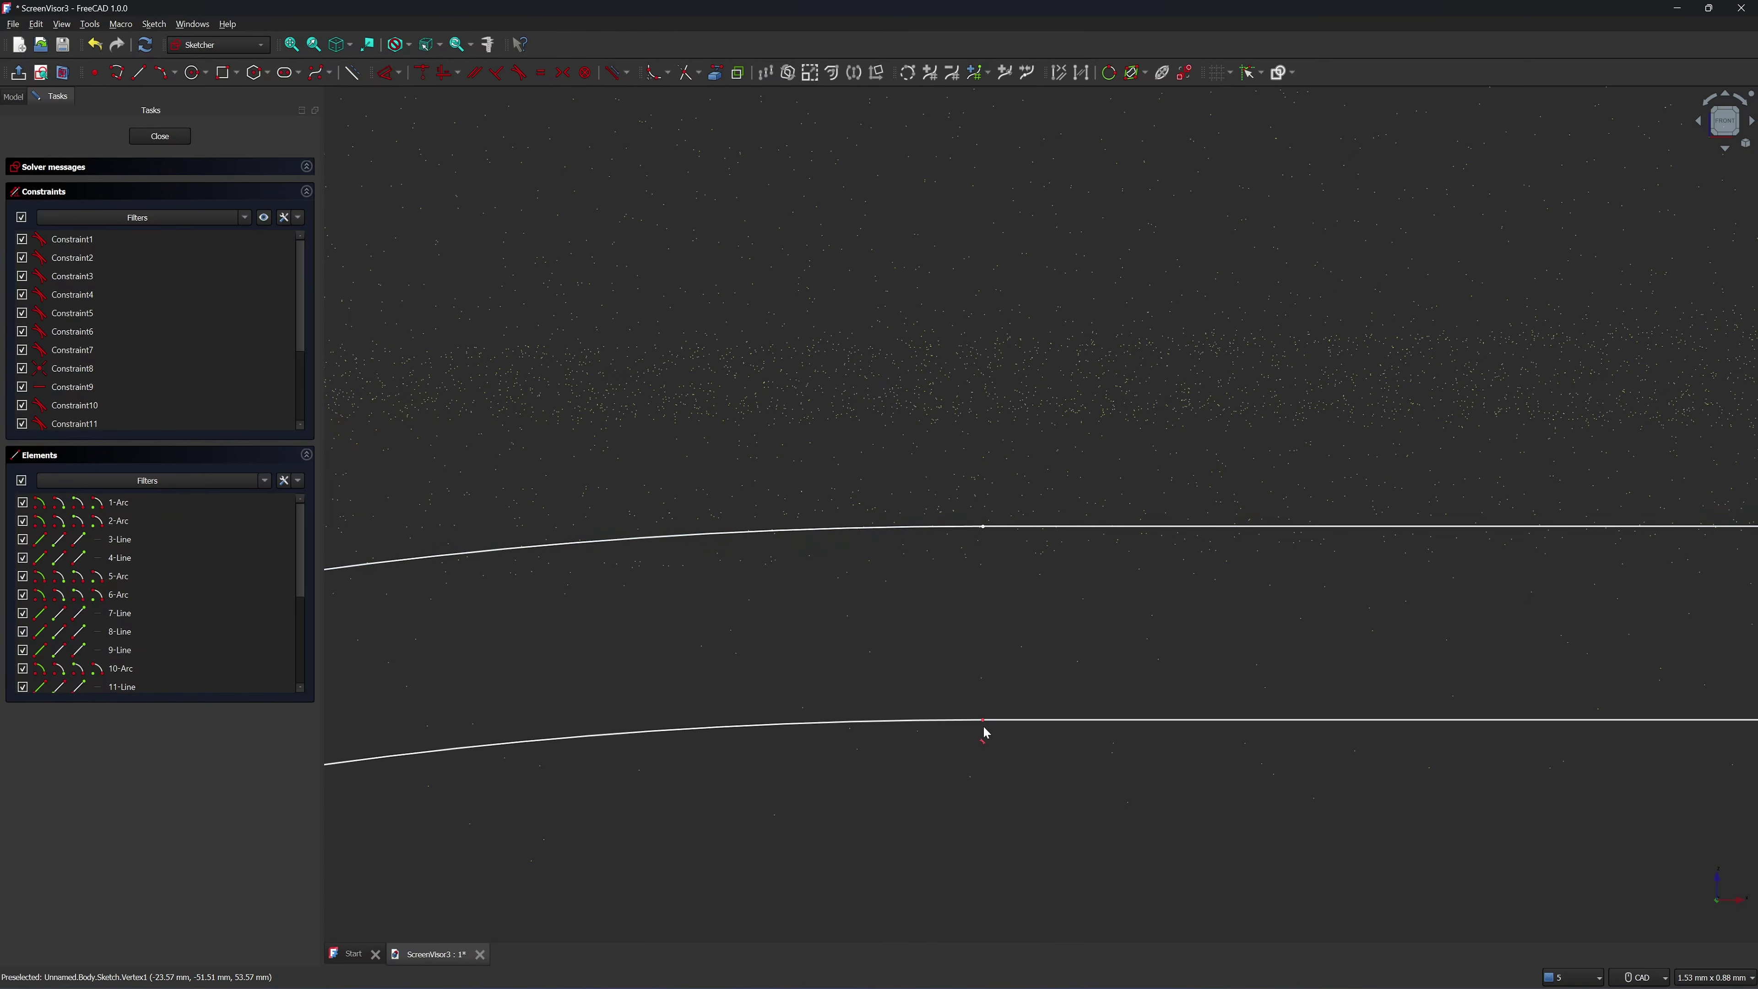
pyautogui.scroll(3, 980, 547)
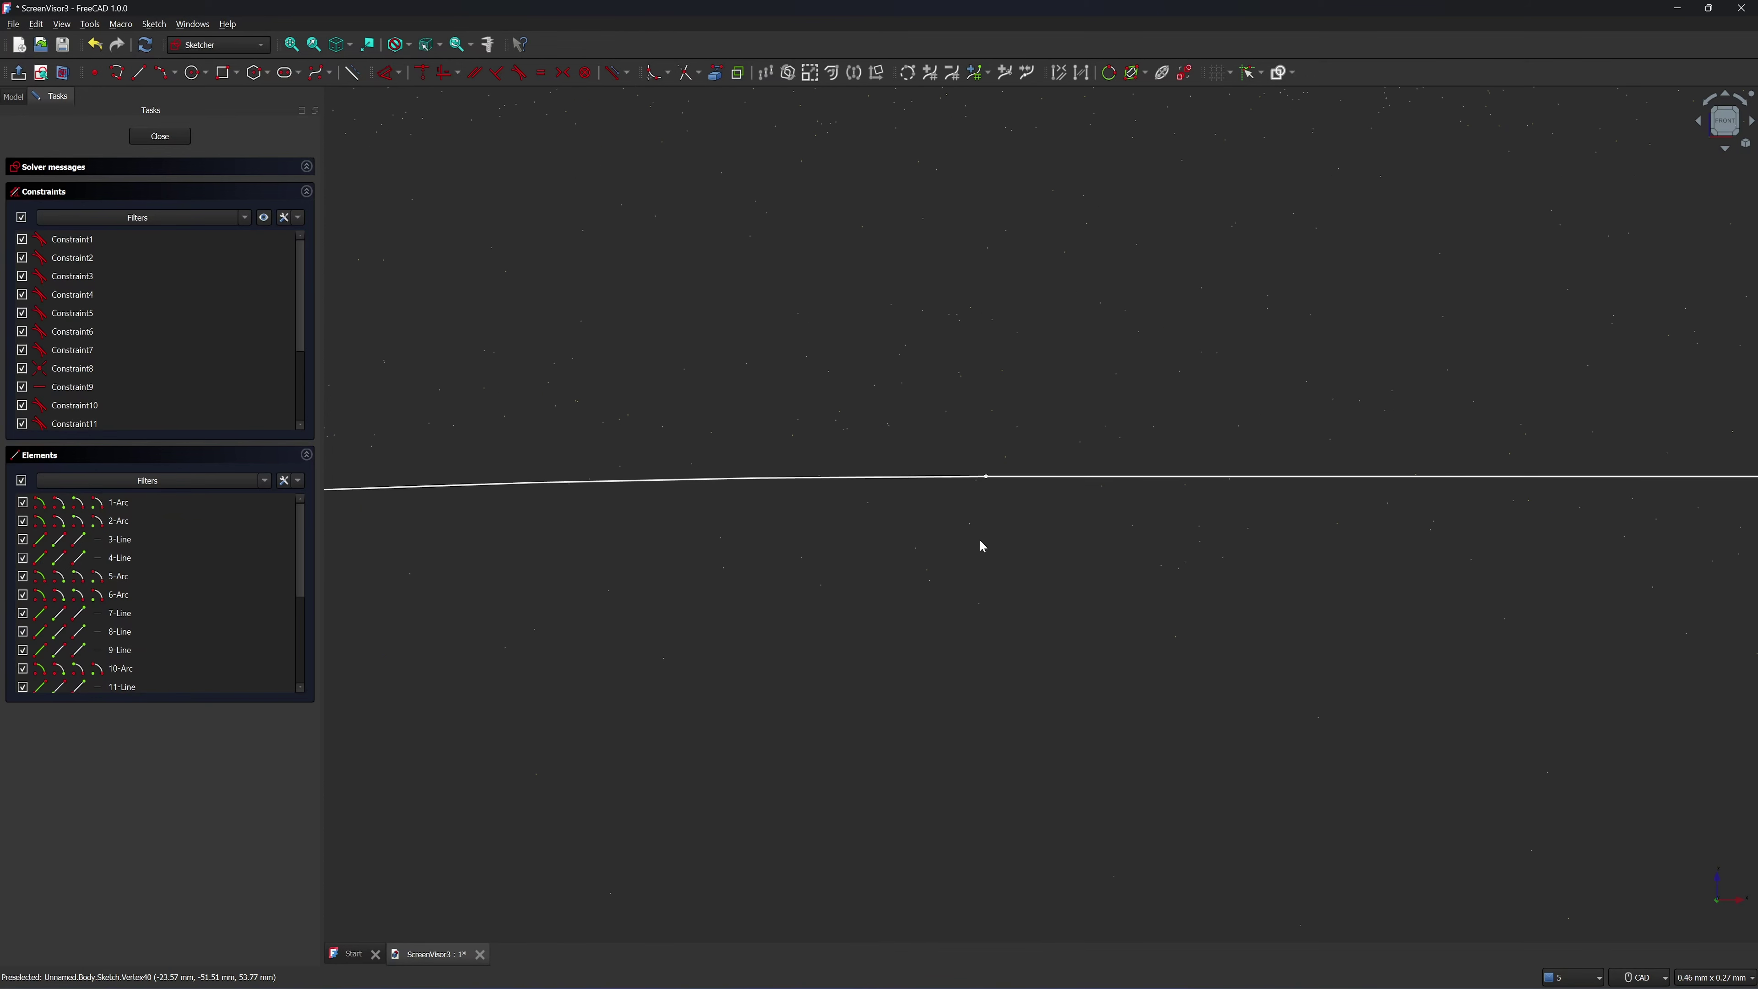
pyautogui.scroll(-5, 980, 539)
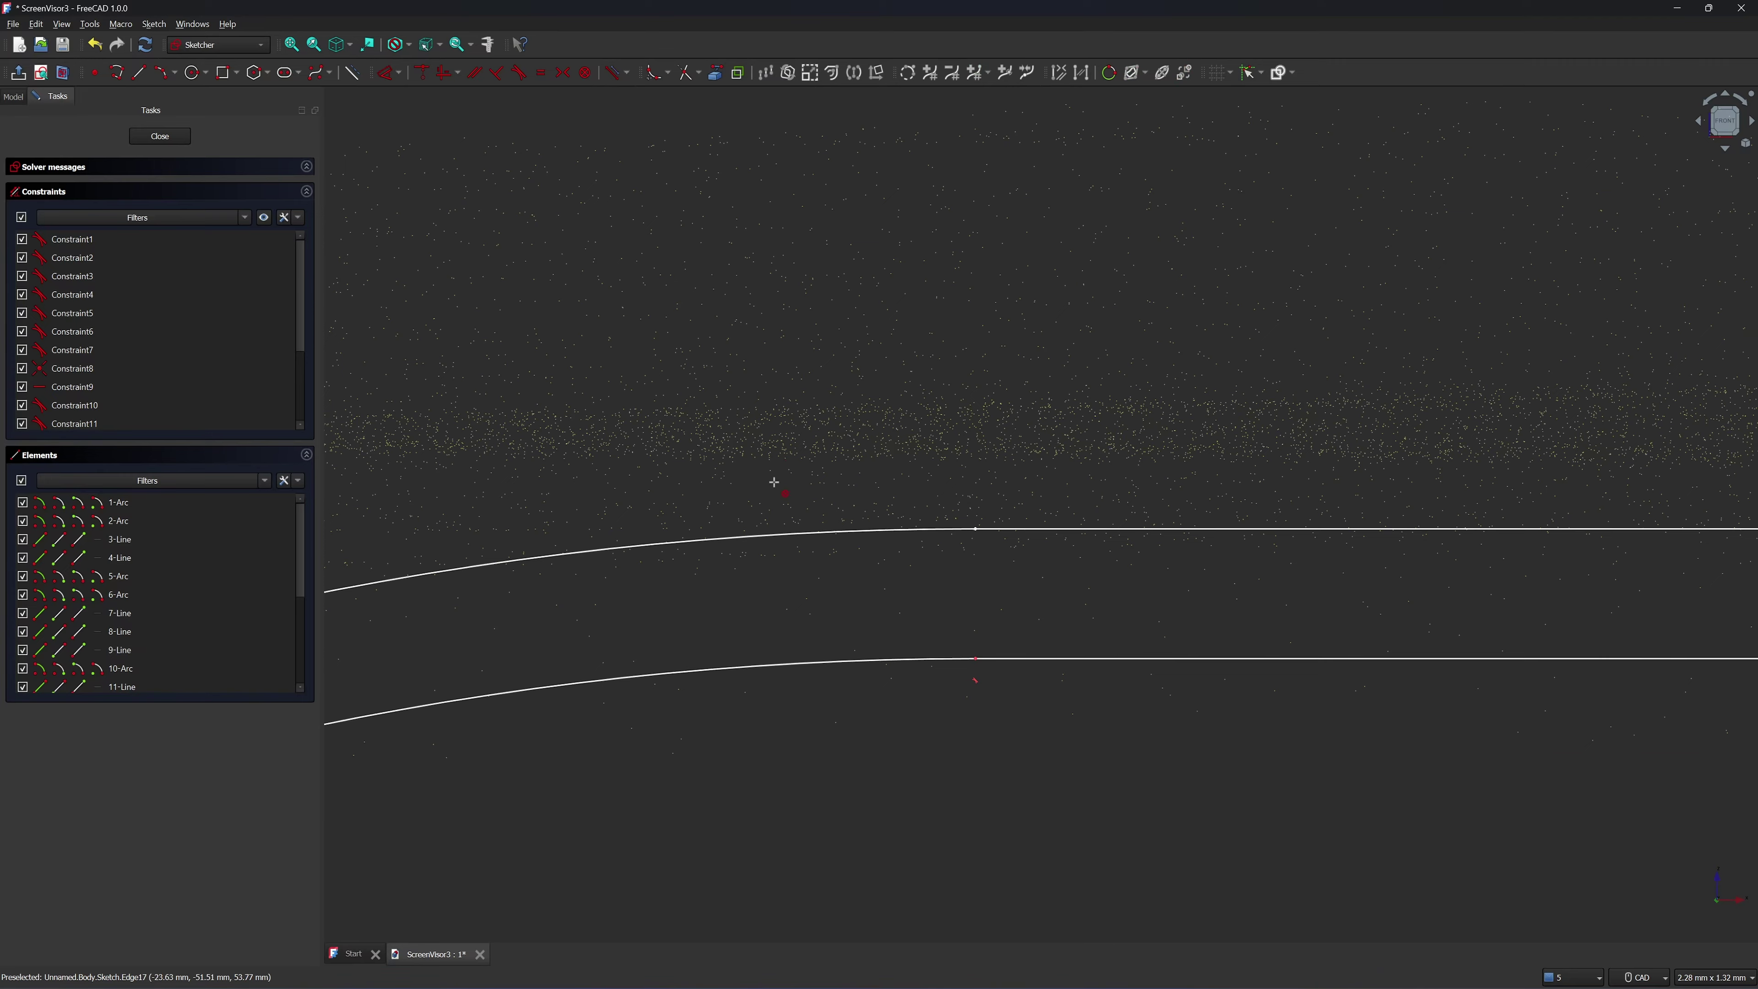
pyautogui.scroll(-8, 1443, 389)
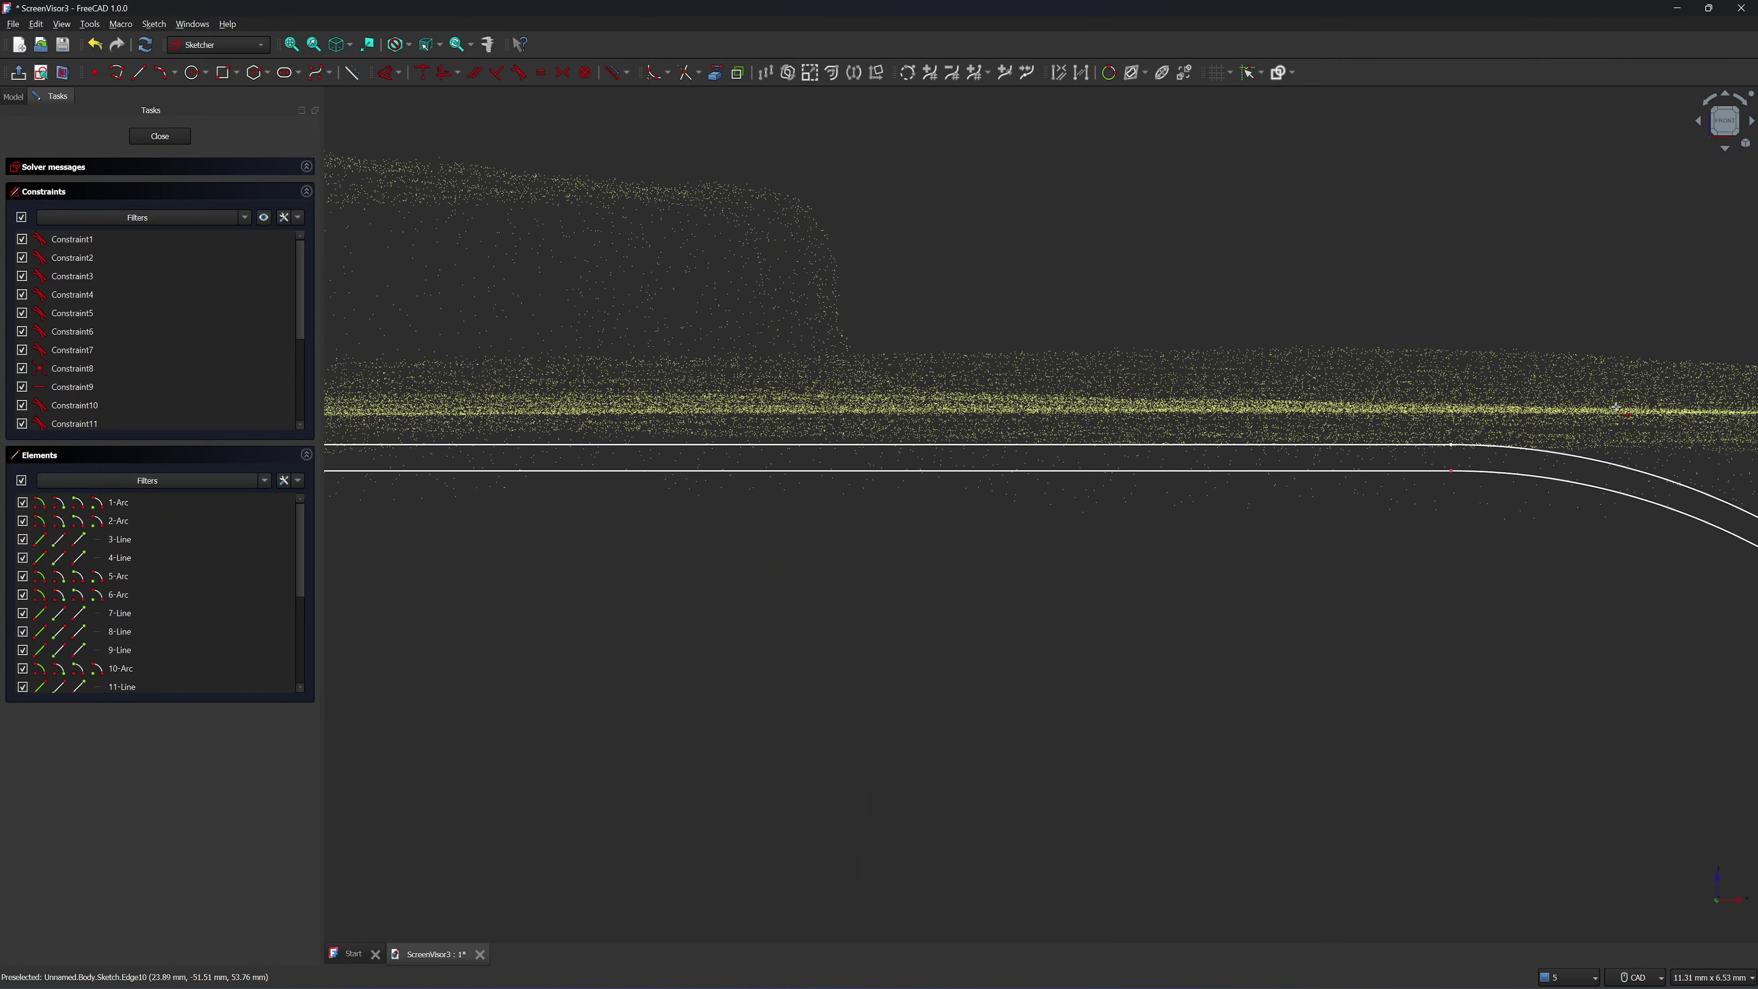
pyautogui.scroll(7, 1569, 407)
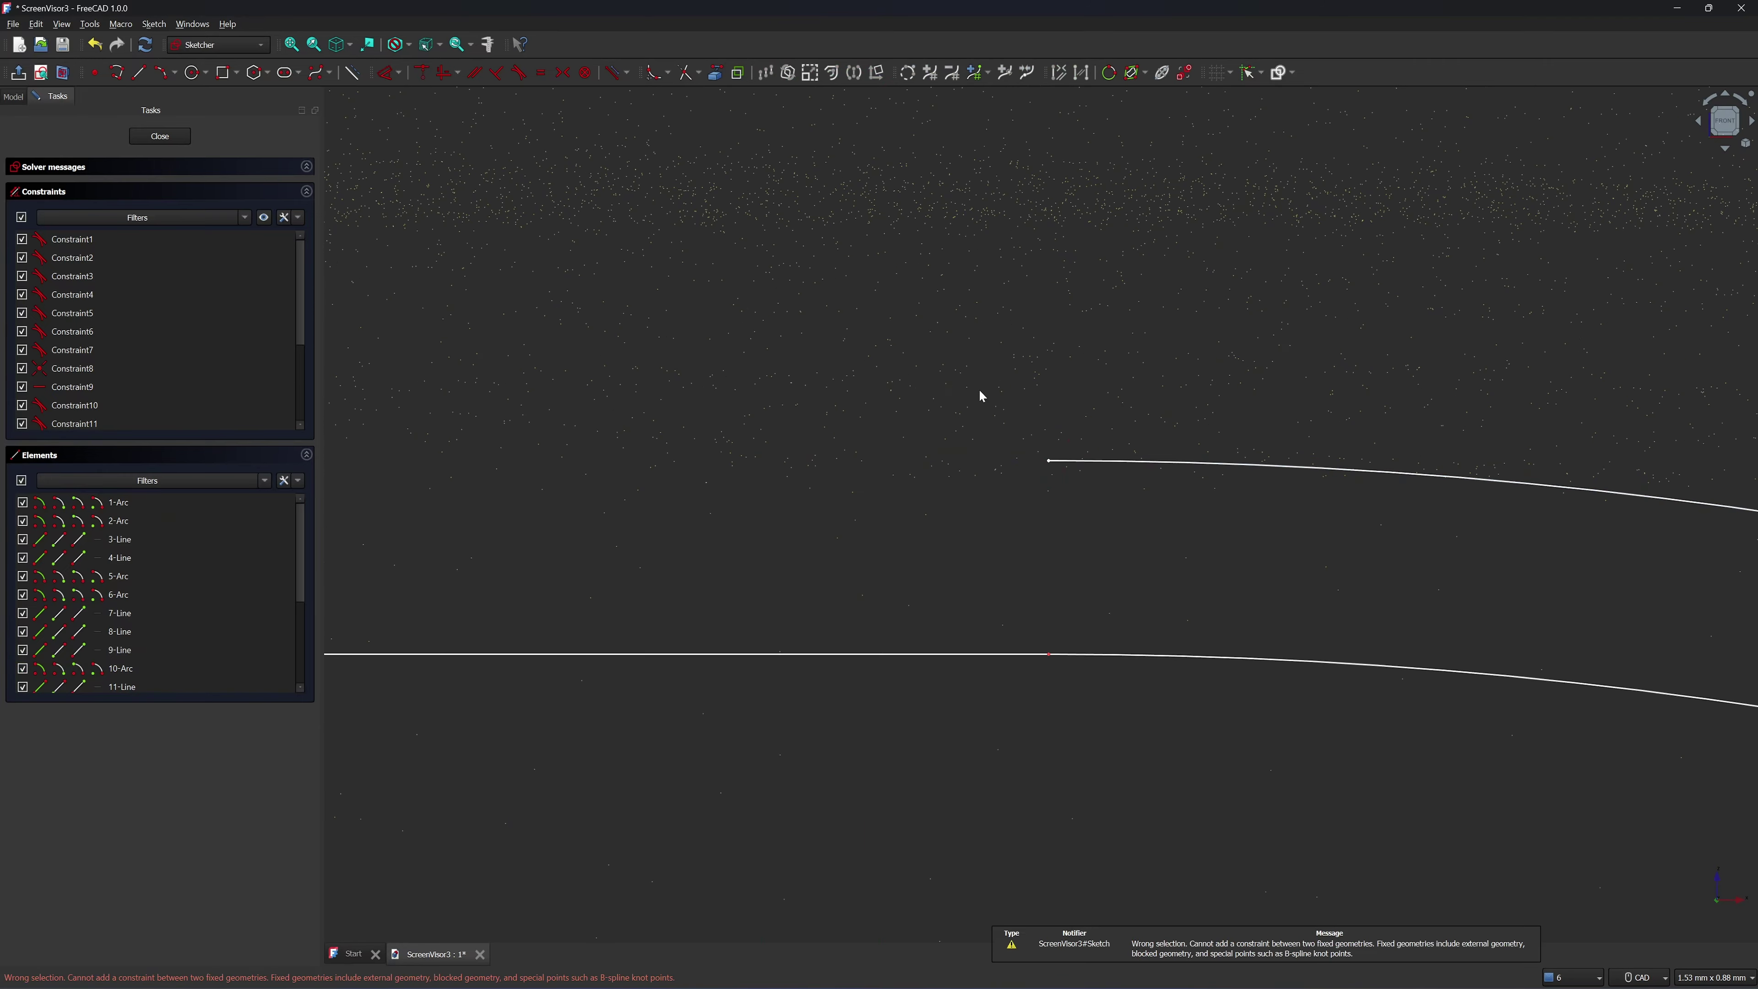
pyautogui.scroll(-16, 979, 389)
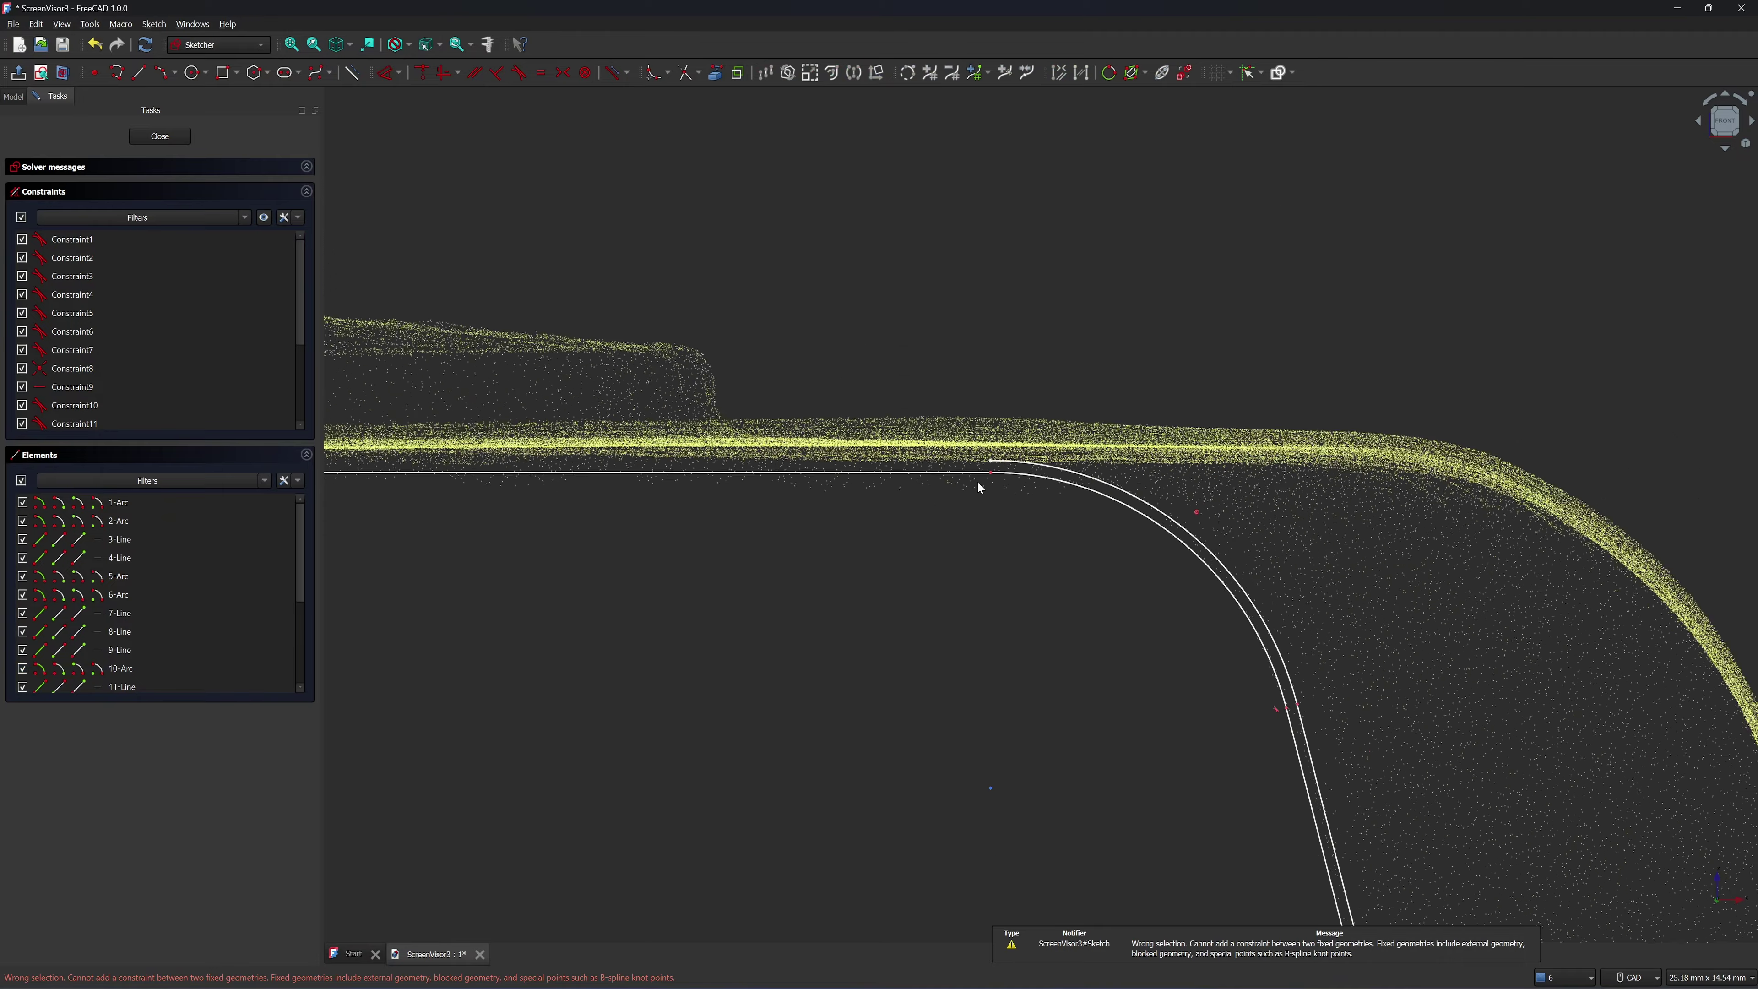
# Draw a new horizontal top line joining the endpoints of the outer offset's two upper corner arcs
pyautogui.moveTo(825, 554)
pyautogui.mouseDown(button='middle')
pyautogui.moveTo(1134, 486)
pyautogui.moveTo(1744, 486)
pyautogui.mouseUp(button='middle')
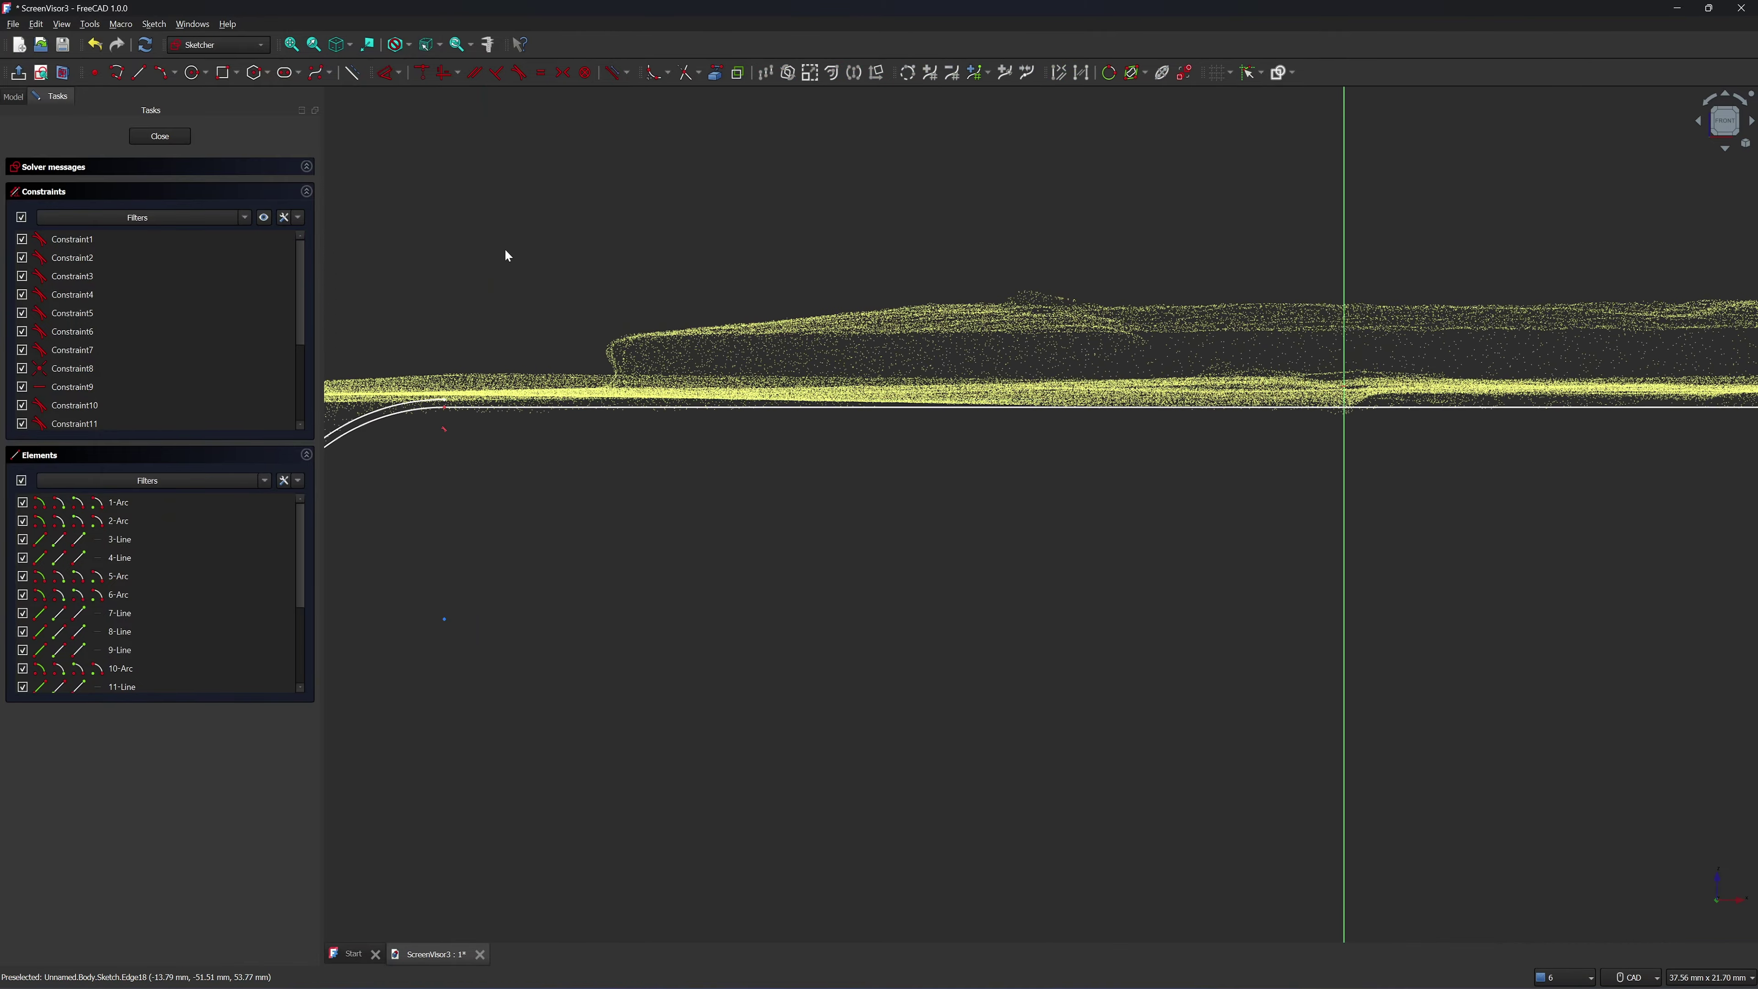
pyautogui.click(138, 72)
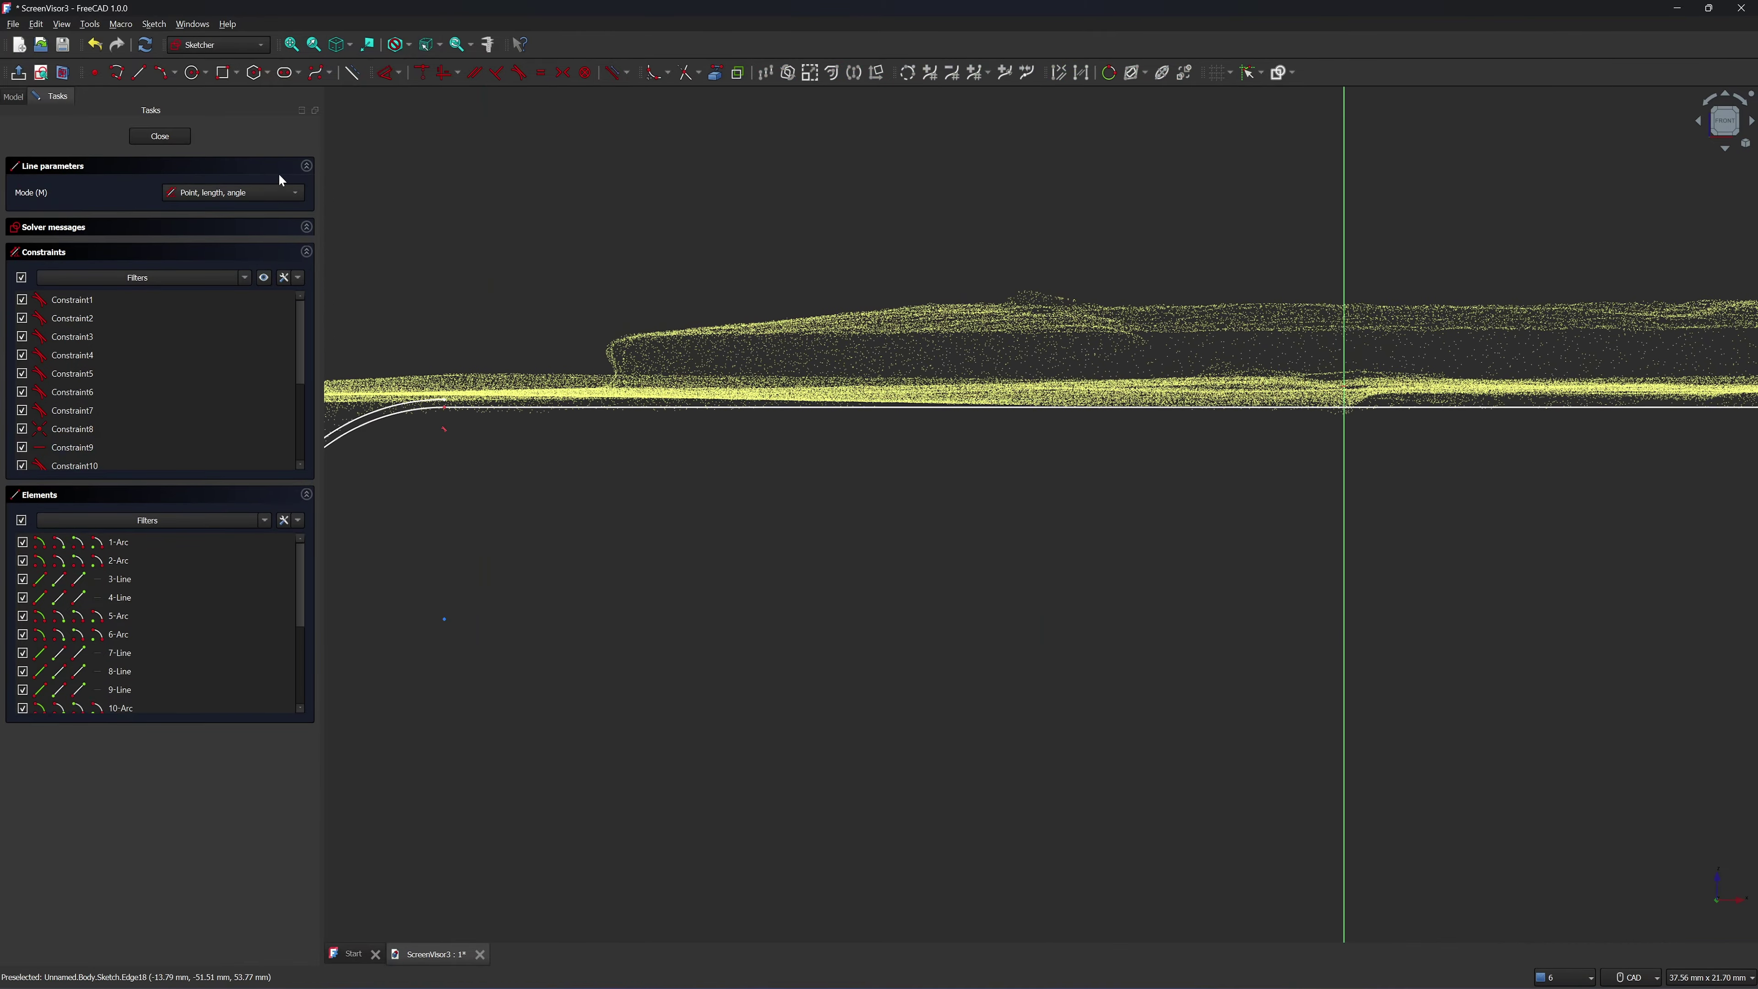
pyautogui.scroll(4, 1171, 299)
pyautogui.press('Escape')
pyautogui.scroll(3, 1141, 437)
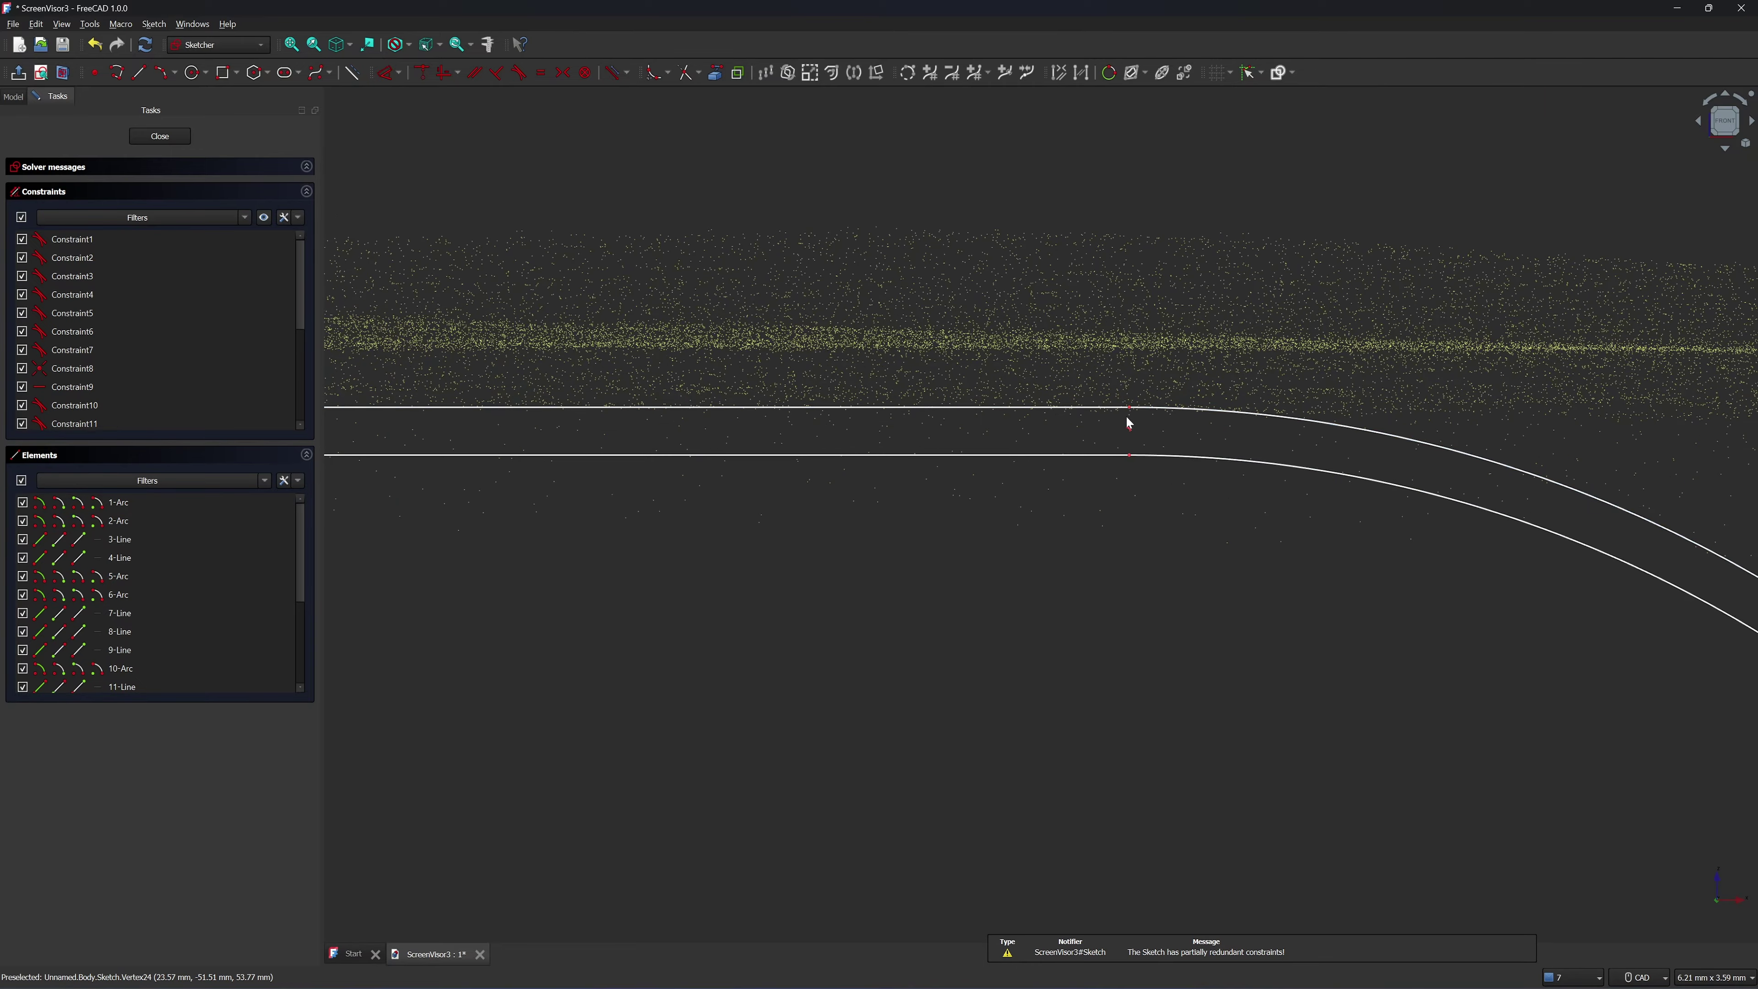
# Delete the arcs and lines of the original inner profile, keeping only the outer offset profile
pyautogui.scroll(-4, 1092, 488)
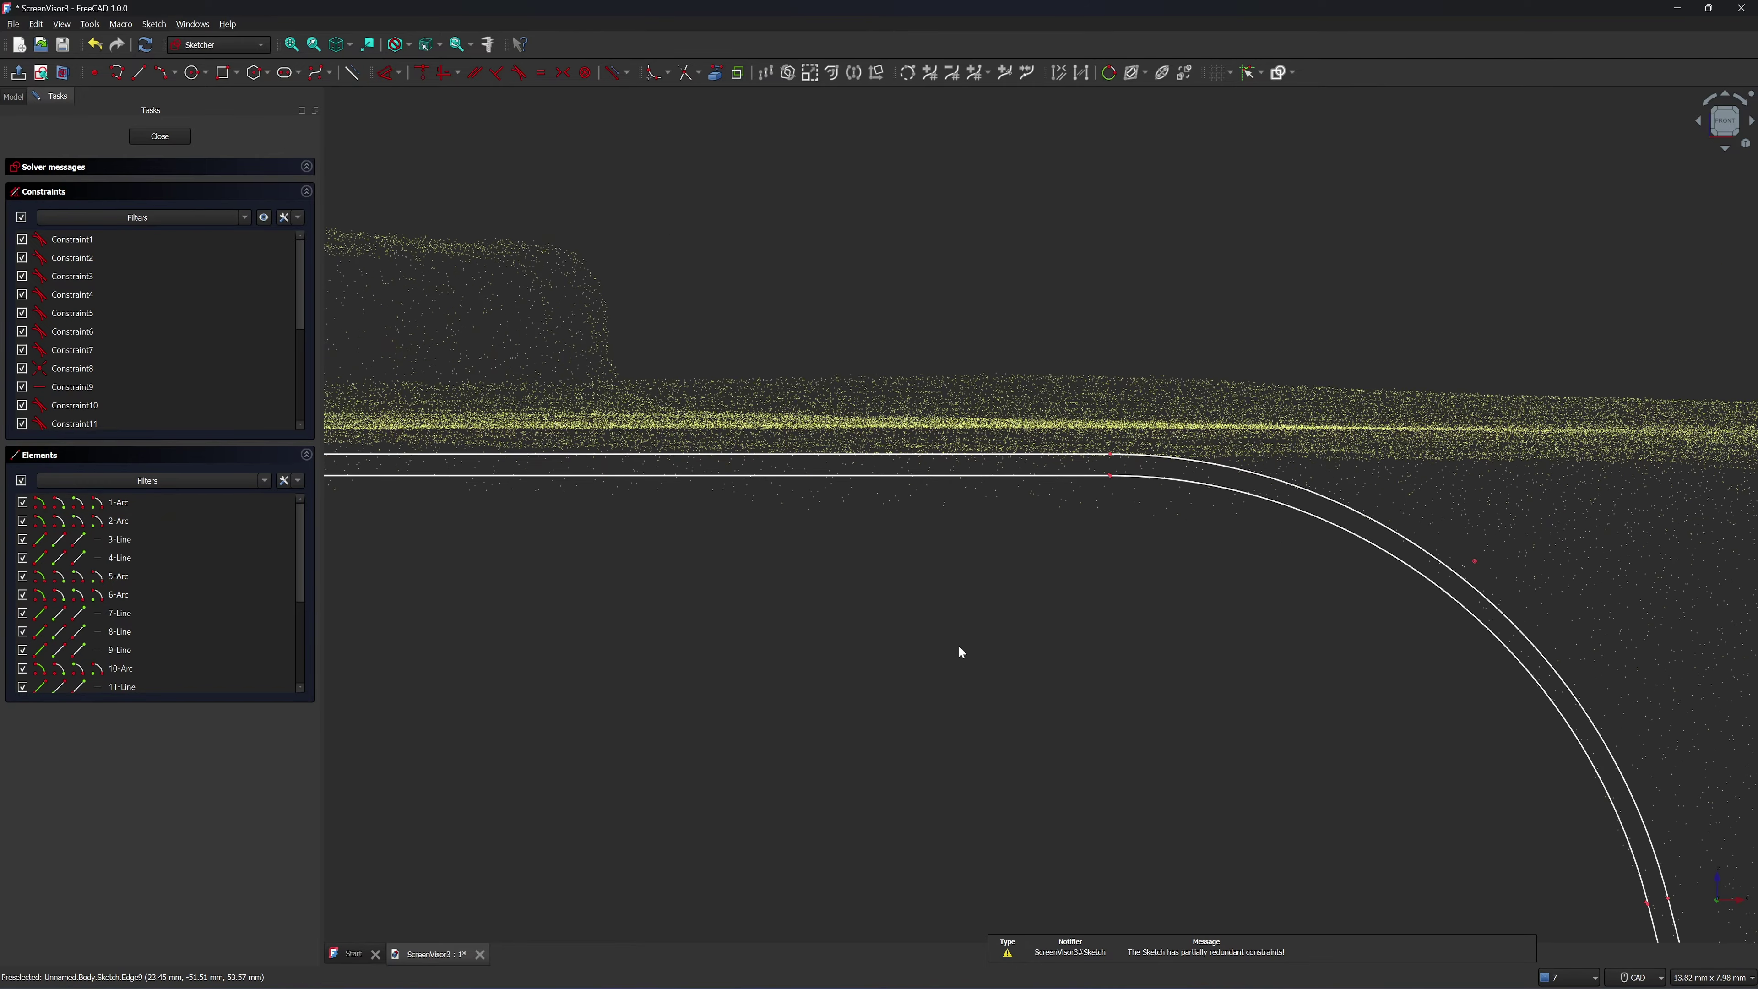
pyautogui.scroll(-1, 966, 647)
pyautogui.scroll(-3, 825, 737)
pyautogui.moveTo(692, 705); pyautogui.dragTo(1462, 466, button='middle')
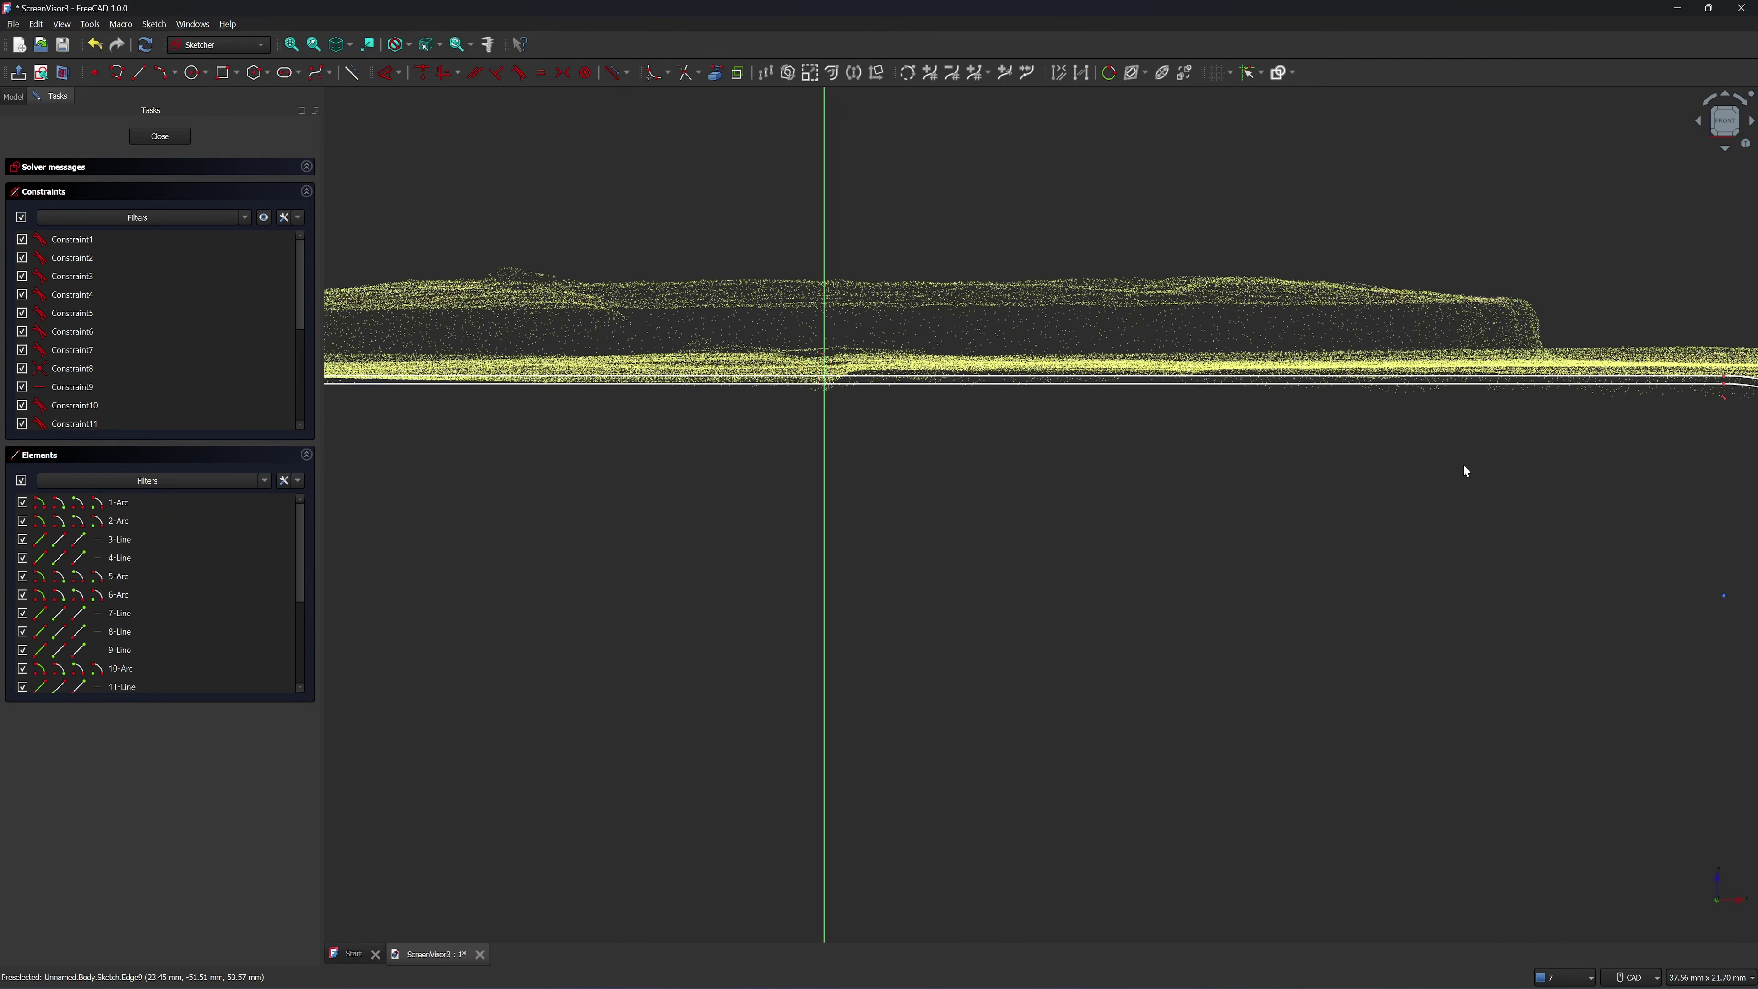
pyautogui.moveTo(544, 513)
pyautogui.mouseDown(button='middle')
pyautogui.moveTo(828, 474)
pyautogui.moveTo(1397, 476)
pyautogui.moveTo(1391, 513)
pyautogui.mouseUp(button='middle')
pyautogui.scroll(-4, 799, 582)
pyautogui.moveTo(800, 578)
pyautogui.mouseDown(button='middle')
pyautogui.moveTo(870, 329)
pyautogui.moveTo(873, 121)
pyautogui.mouseUp(button='middle')
pyautogui.scroll(-1, 803, 477)
pyautogui.moveTo(803, 477); pyautogui.dragTo(760, 202, button='middle')
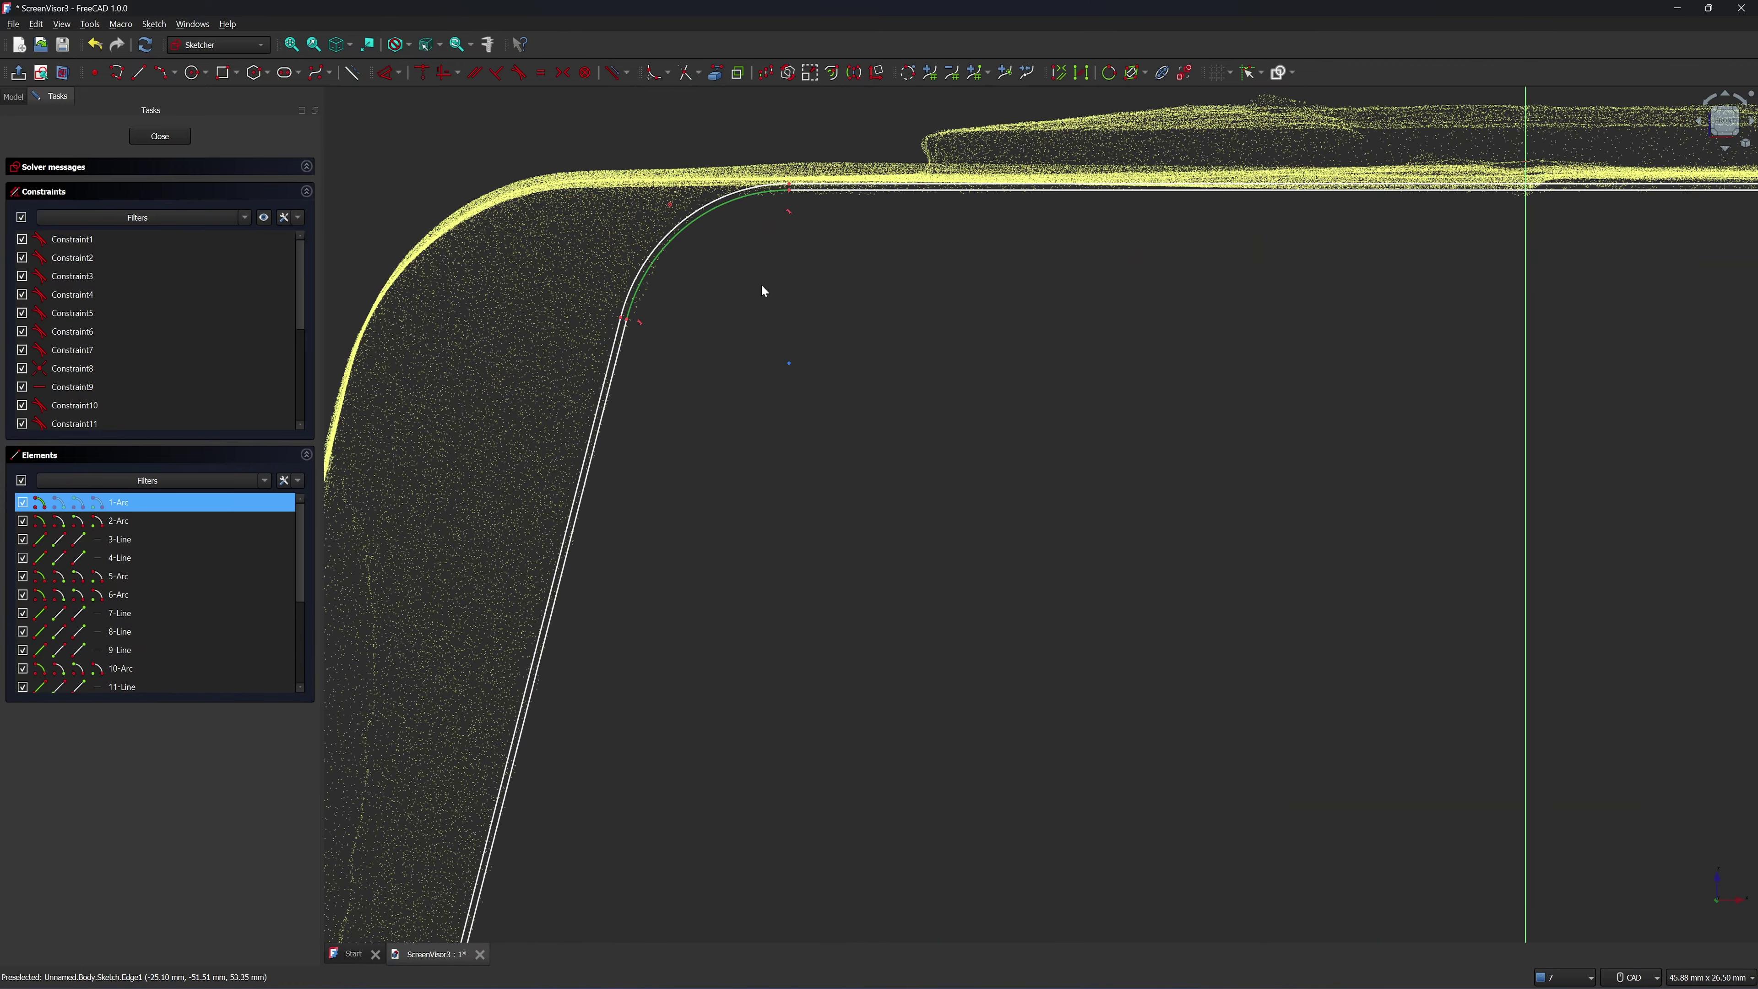
pyautogui.press('Delete')
pyautogui.click(811, 189)
pyautogui.press('Delete')
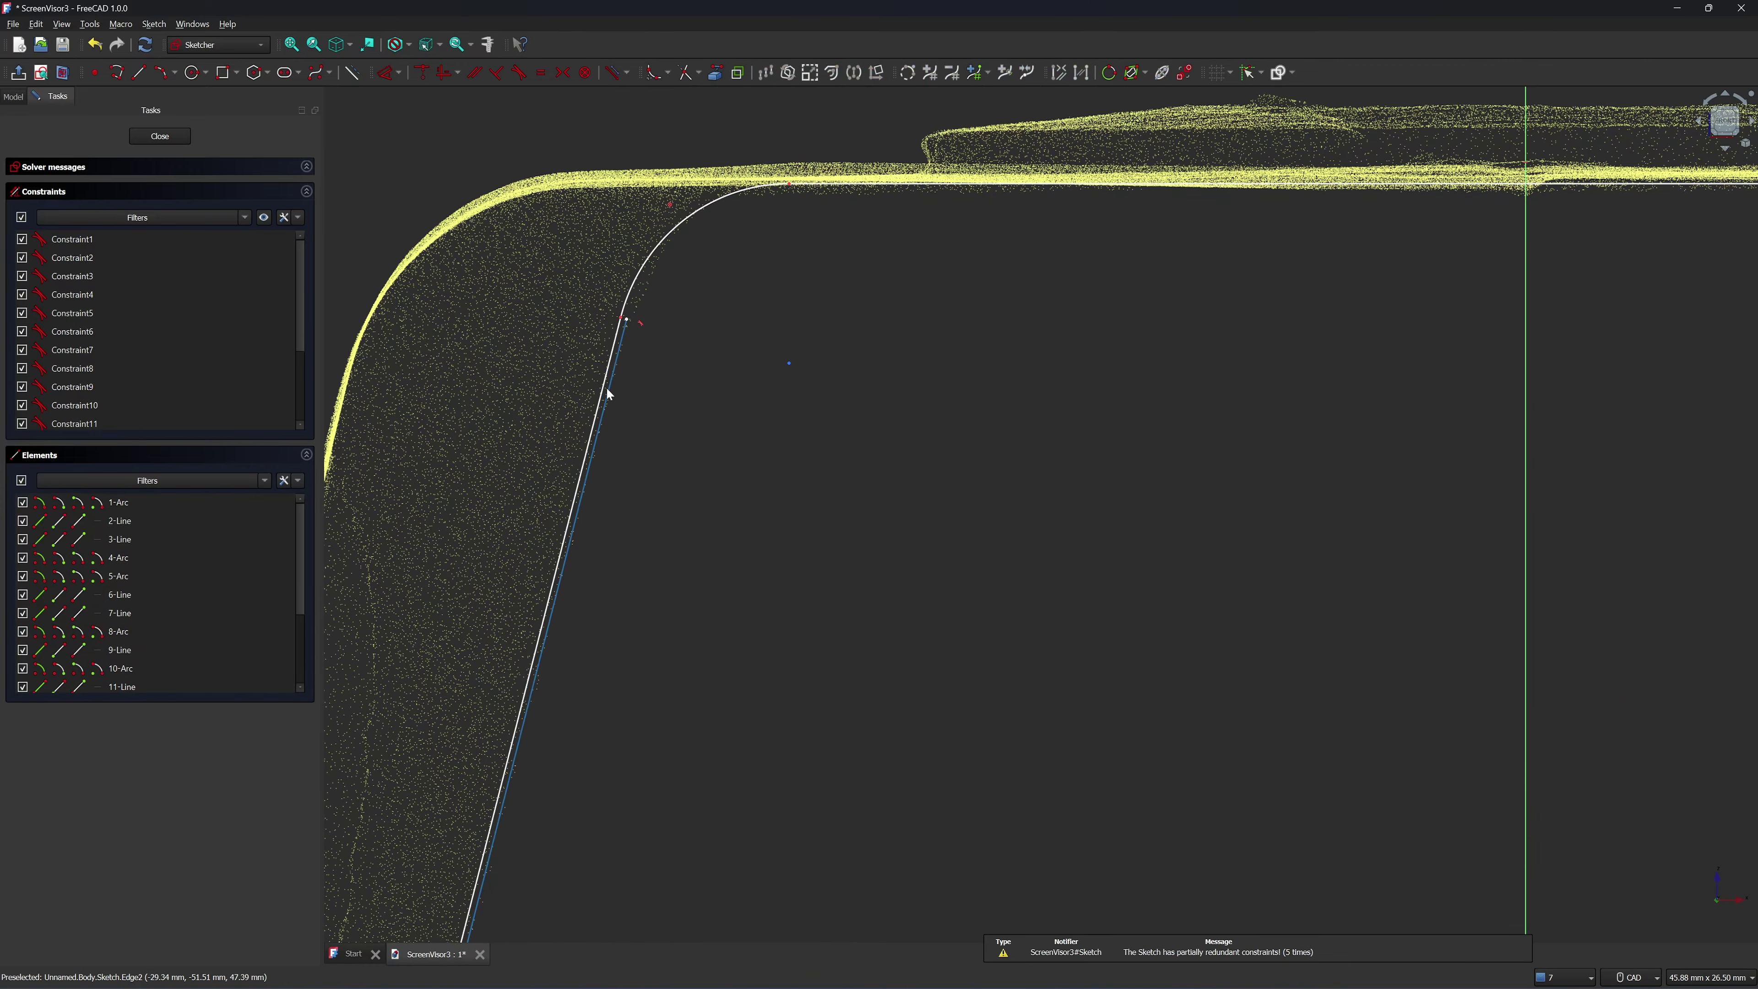
pyautogui.click(606, 387)
pyautogui.press('Delete')
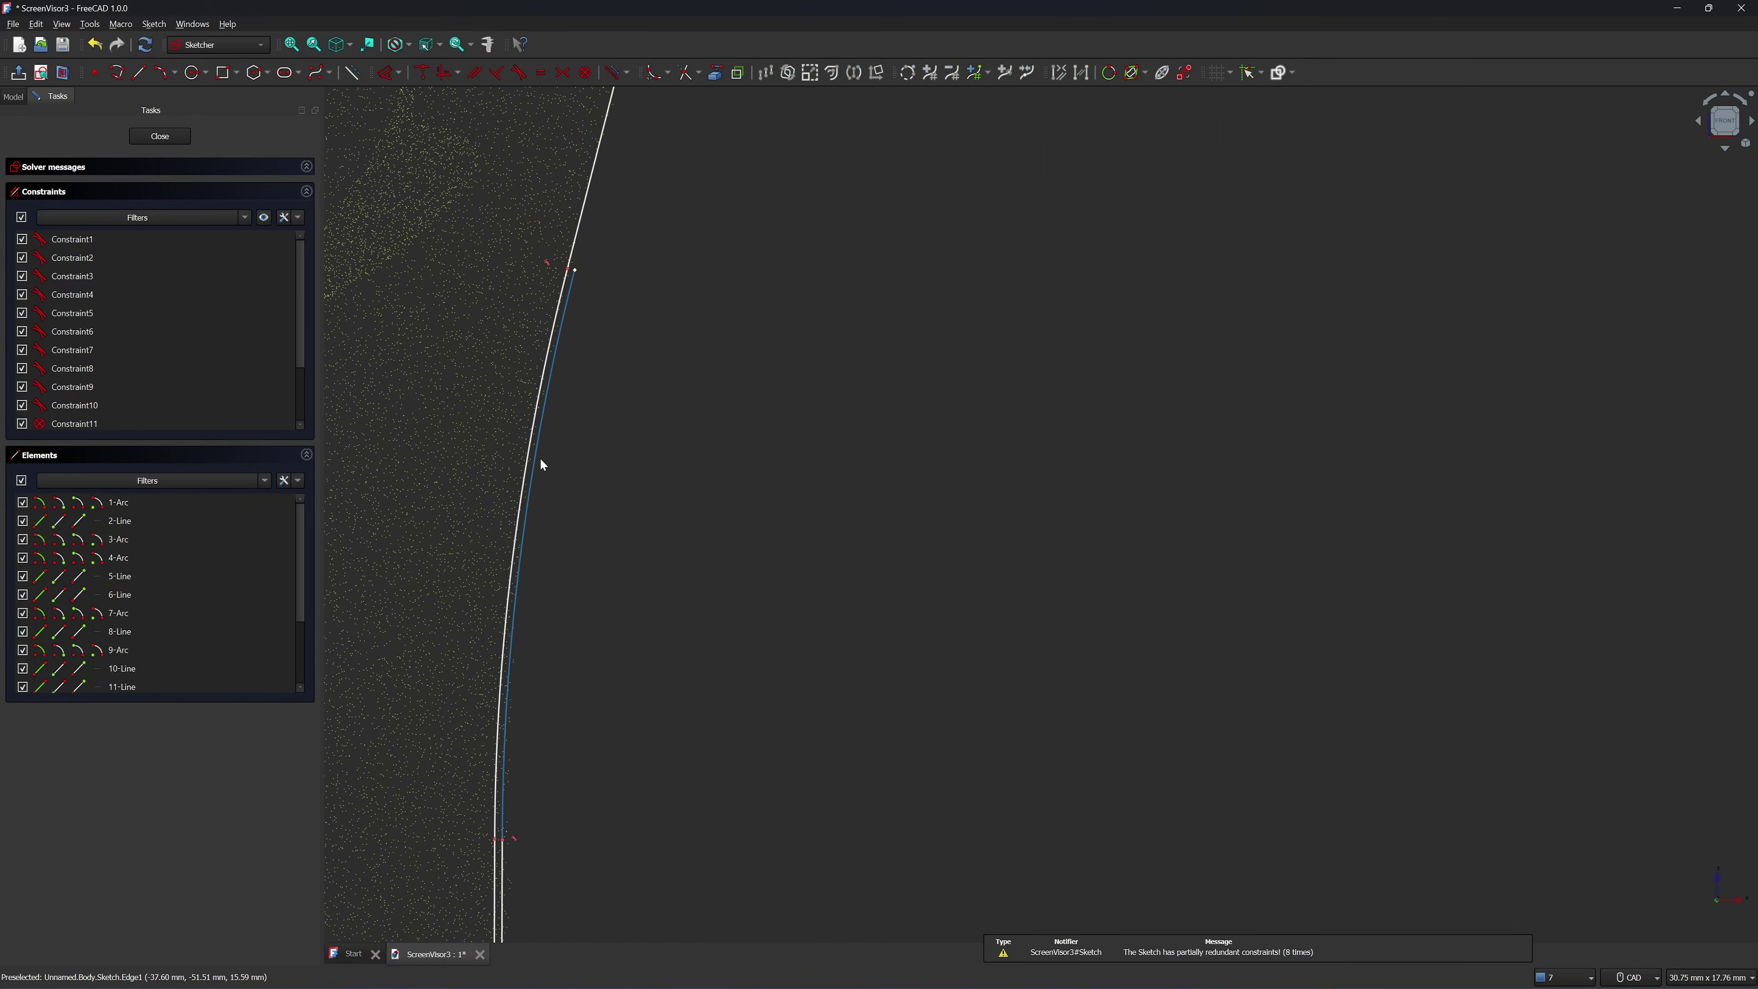
pyautogui.click(540, 461)
pyautogui.press('Delete')
pyautogui.scroll(-10, 732, 493)
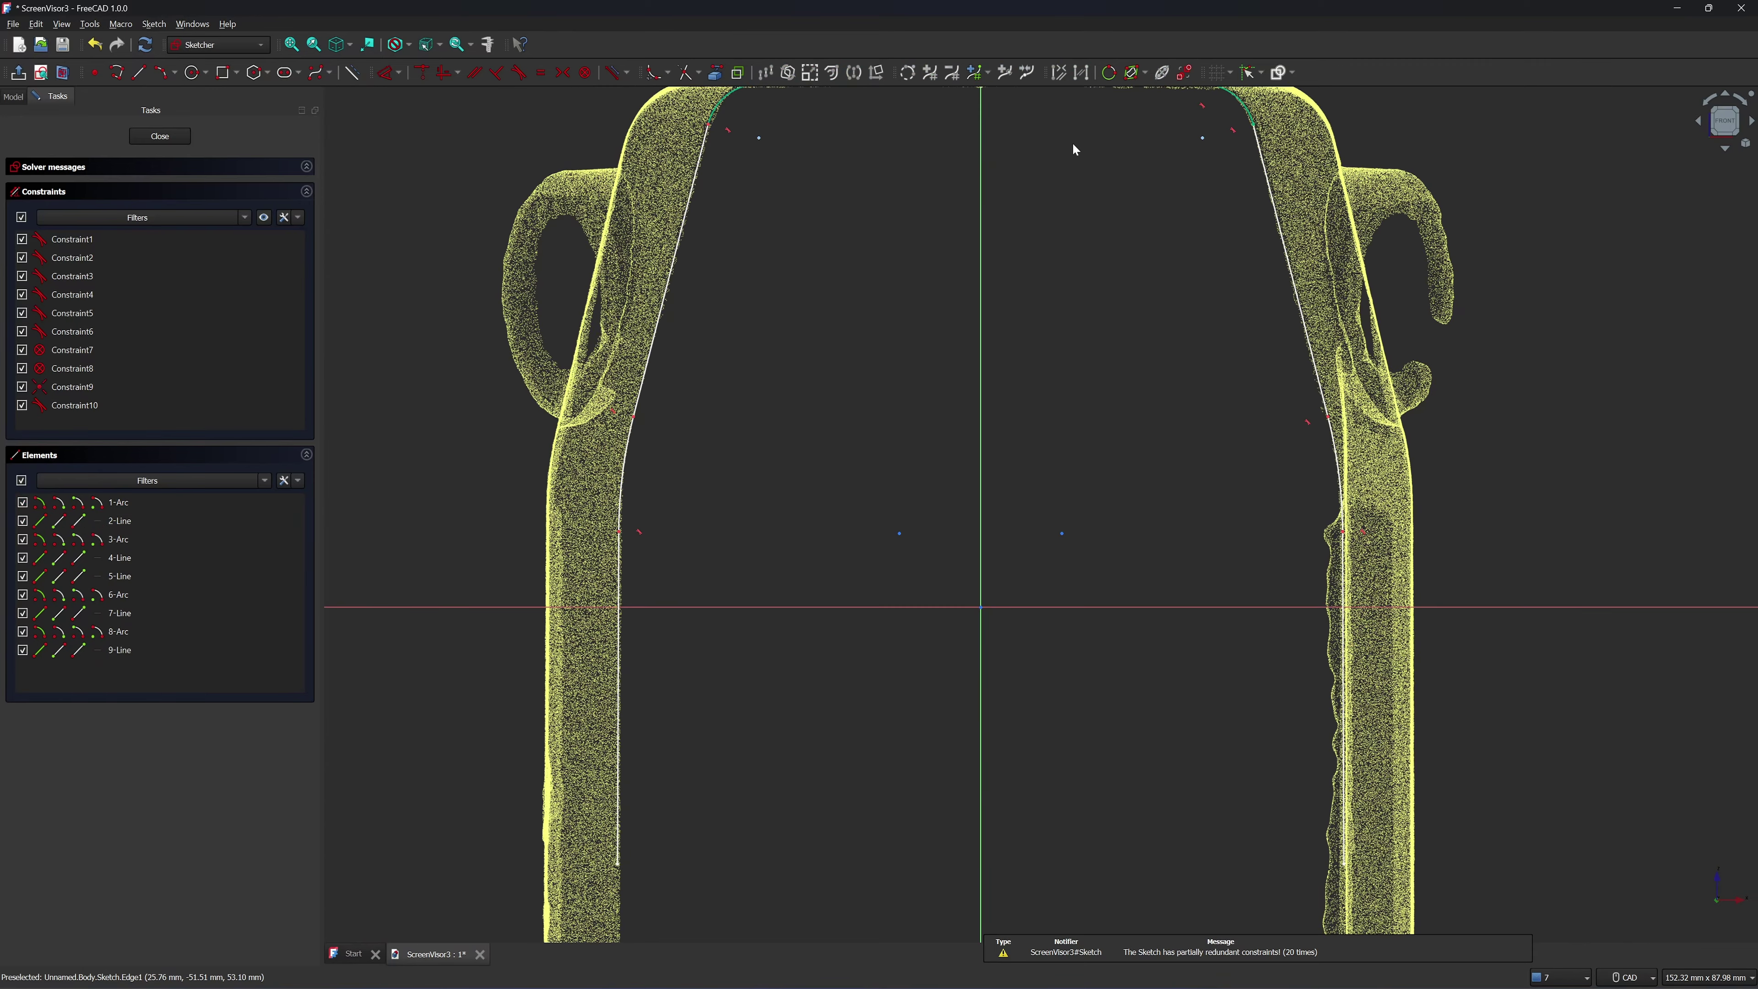
# Apply Block constraints to every arc and line of the remaining profile
pyautogui.click(585, 72)
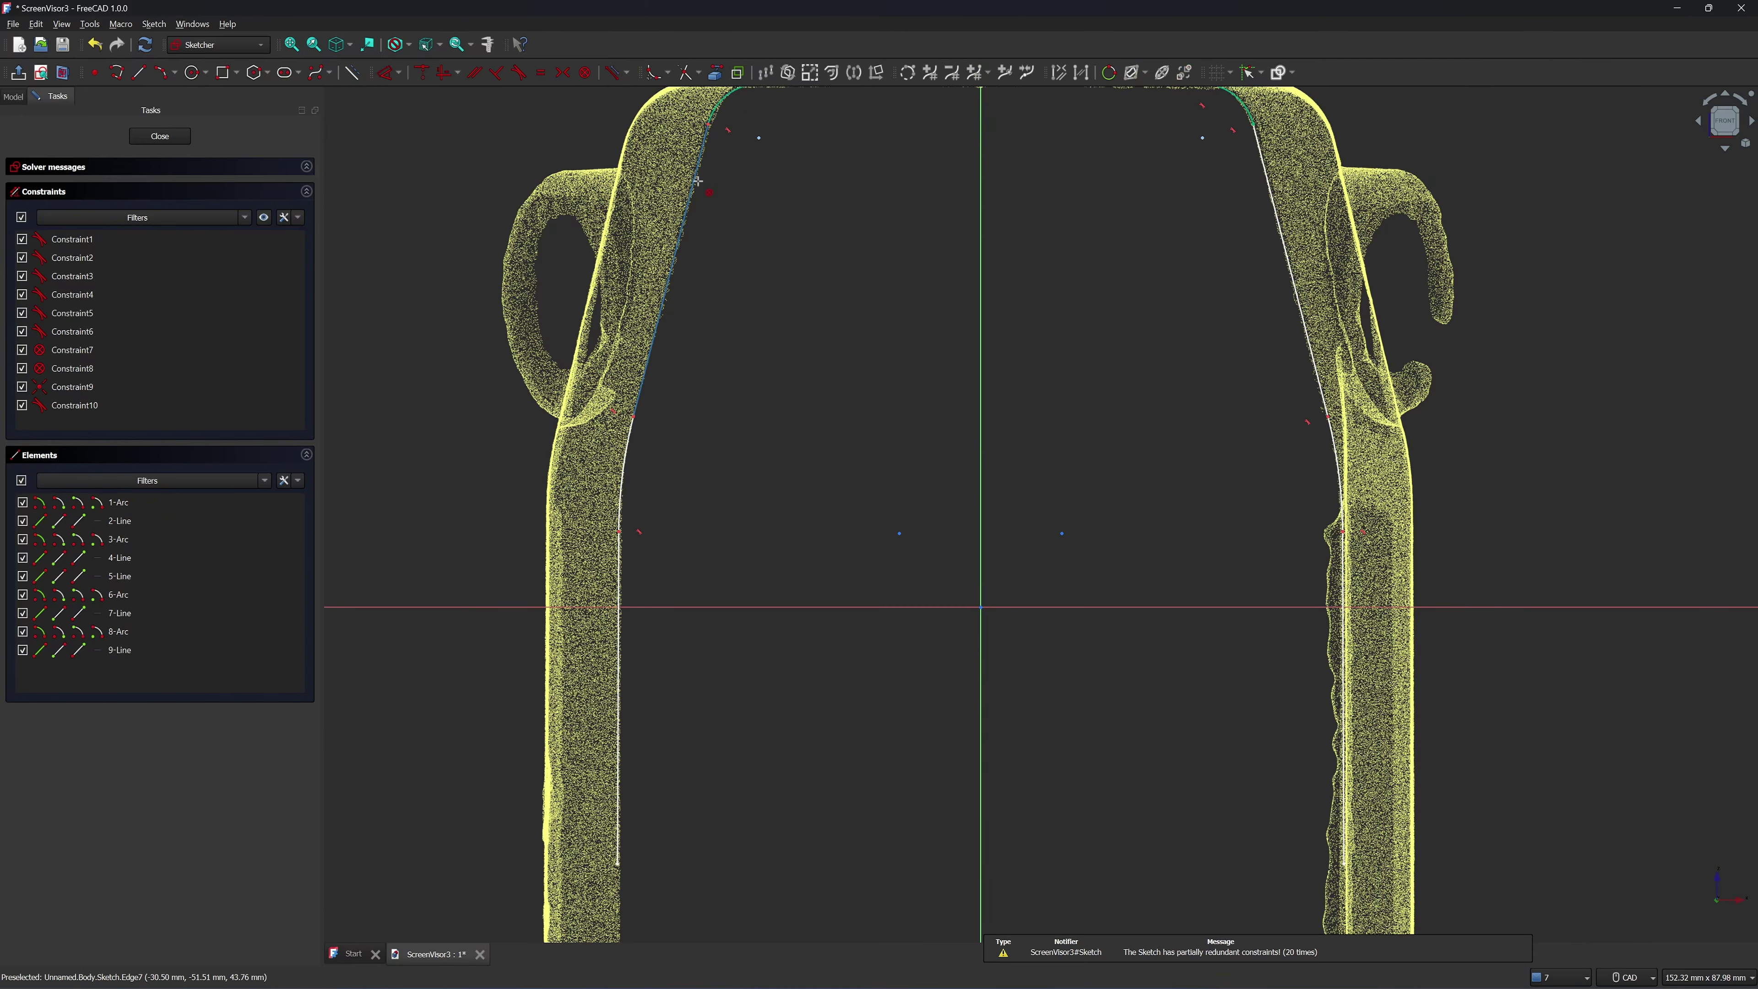
pyautogui.click(668, 277)
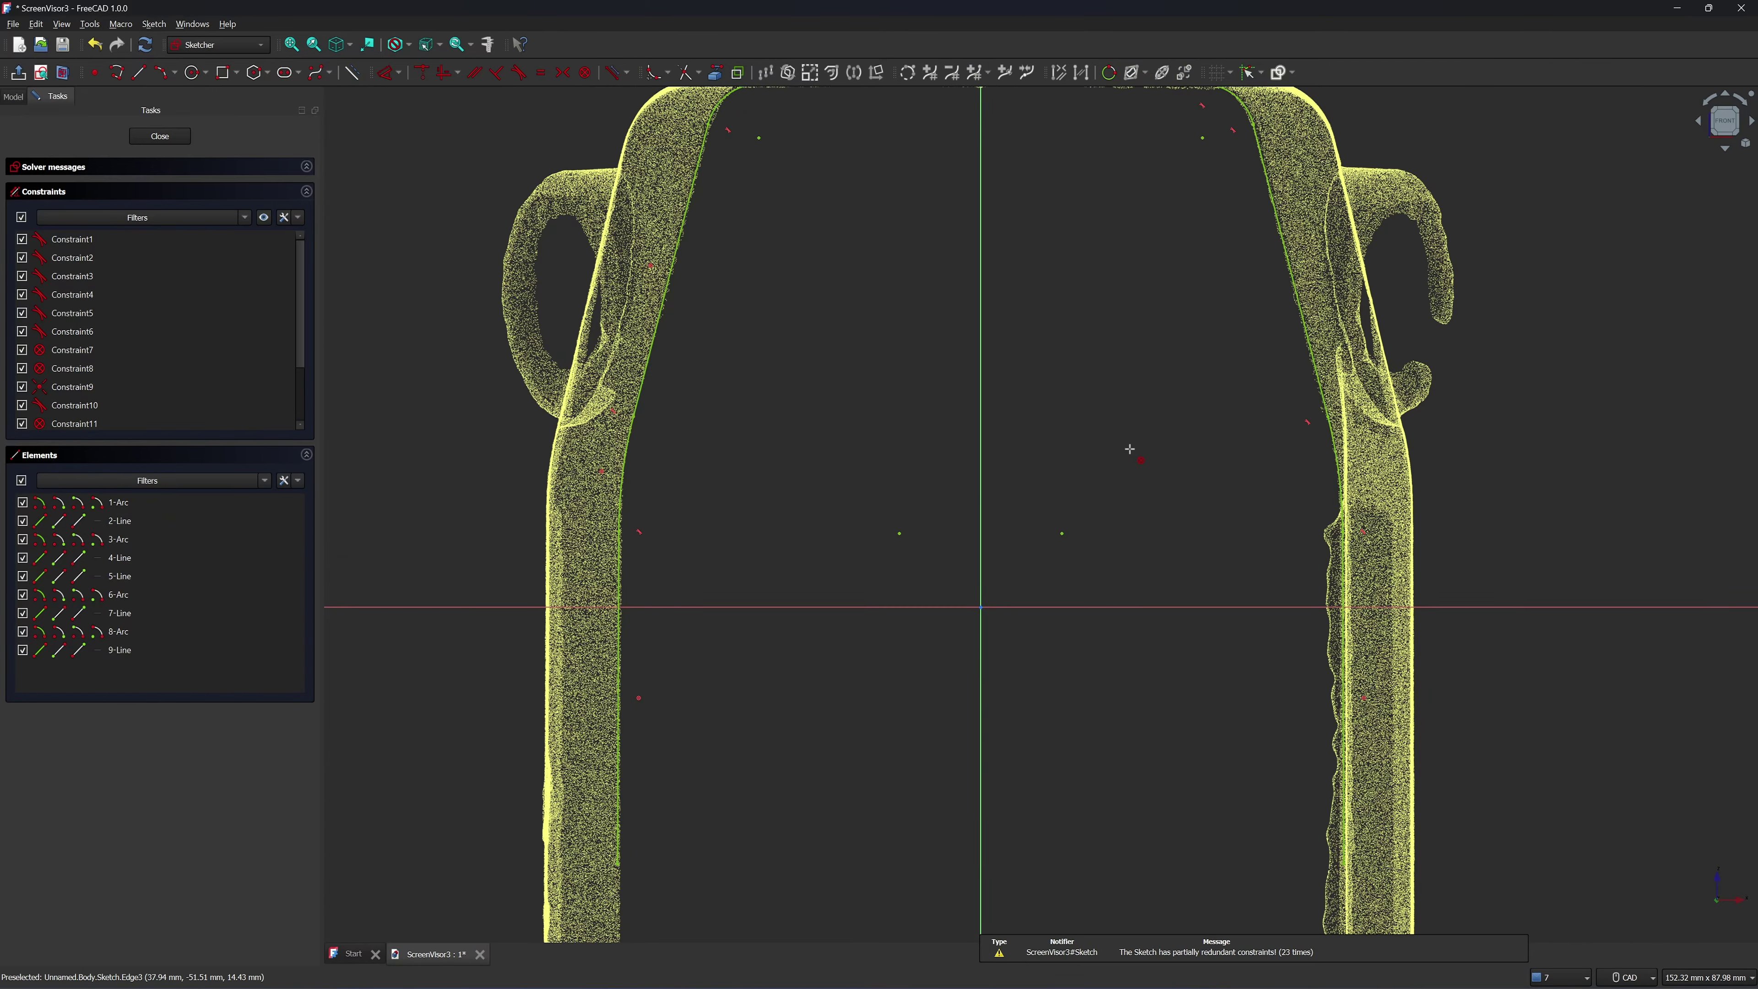
pyautogui.scroll(-2, 1129, 449)
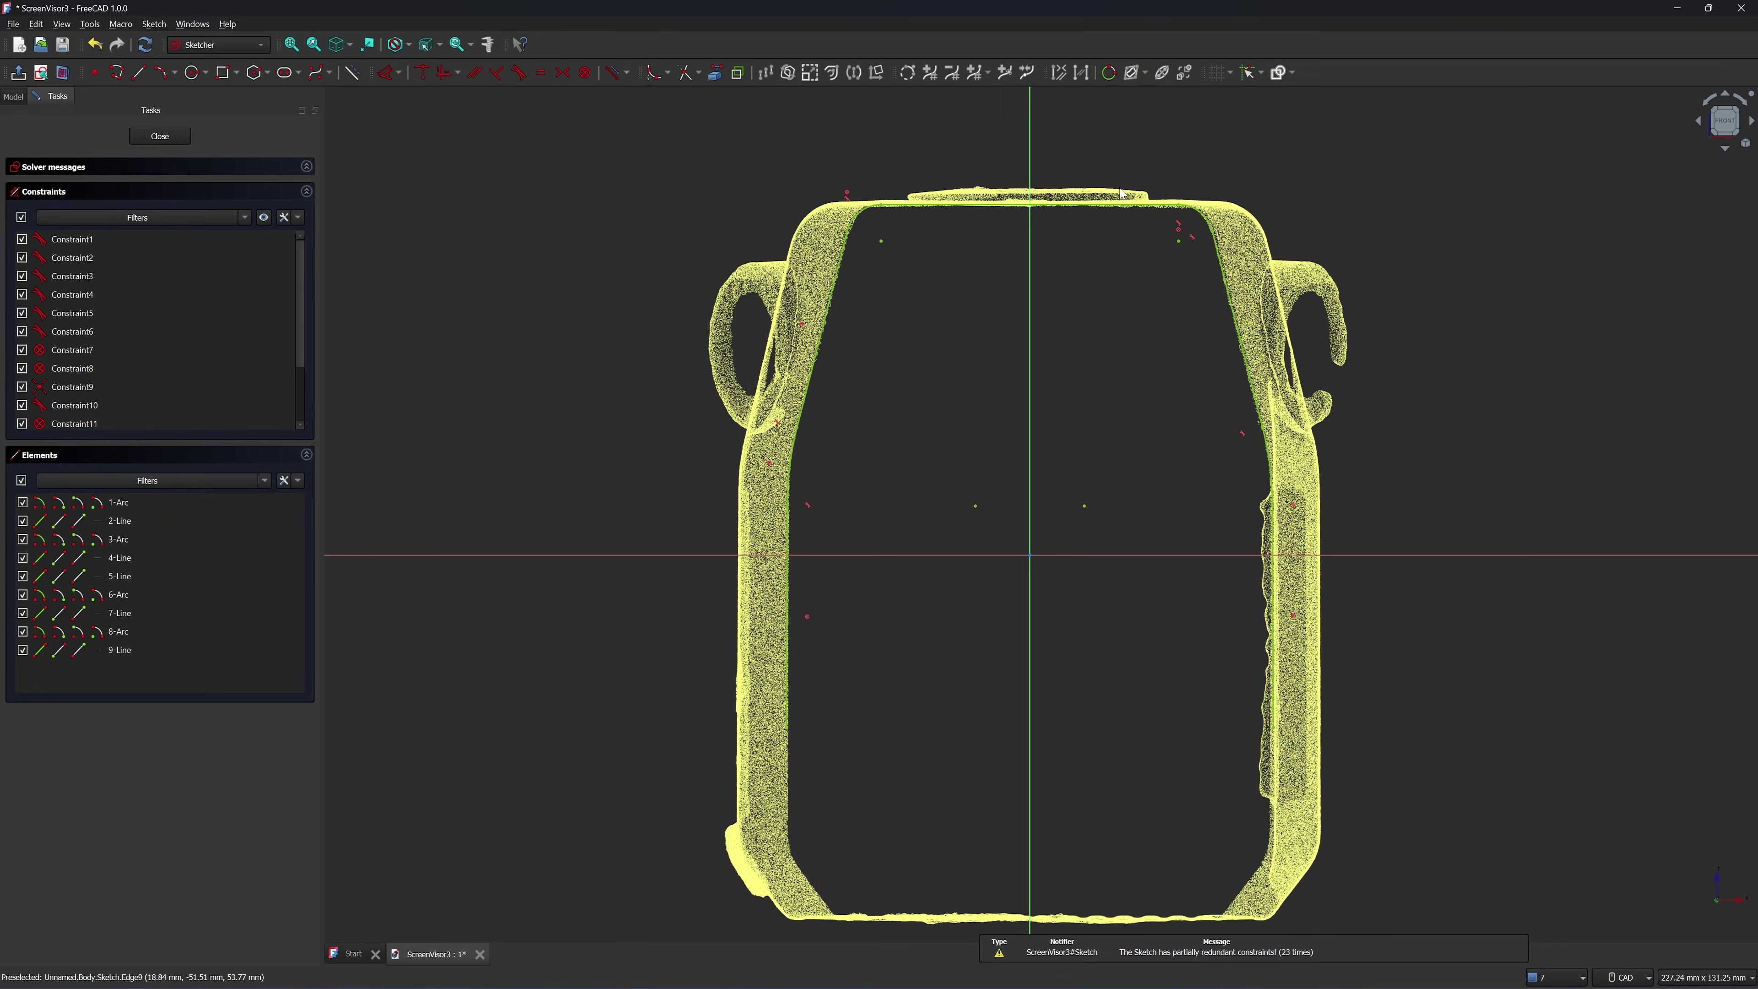
pyautogui.scroll(5, 1102, 194)
pyautogui.scroll(-4, 1102, 194)
pyautogui.moveTo(1084, 294); pyautogui.dragTo(1044, 263, button='middle')
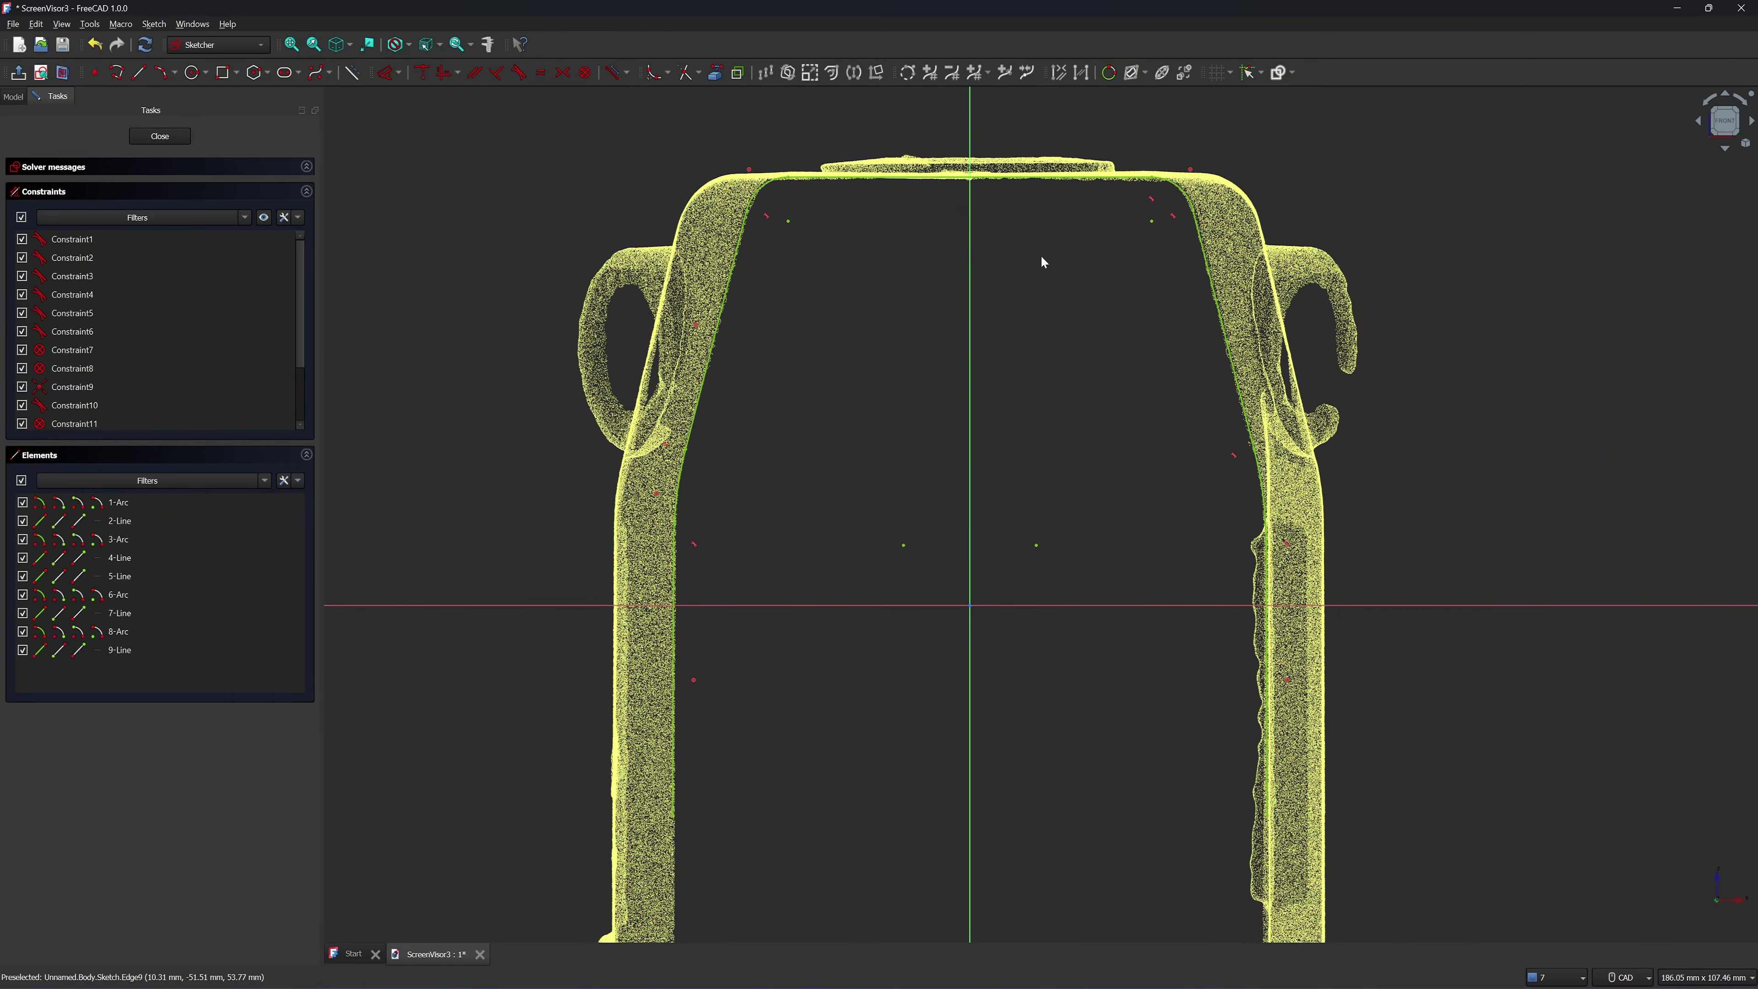
# Offset the whole blocked profile by 2 mm in Intersection mode, keeping the original geometry
pyautogui.moveTo(583, 132)
pyautogui.mouseDown()
pyautogui.moveTo(977, 435)
pyautogui.moveTo(1275, 813)
pyautogui.moveTo(1302, 876)
pyautogui.mouseUp()
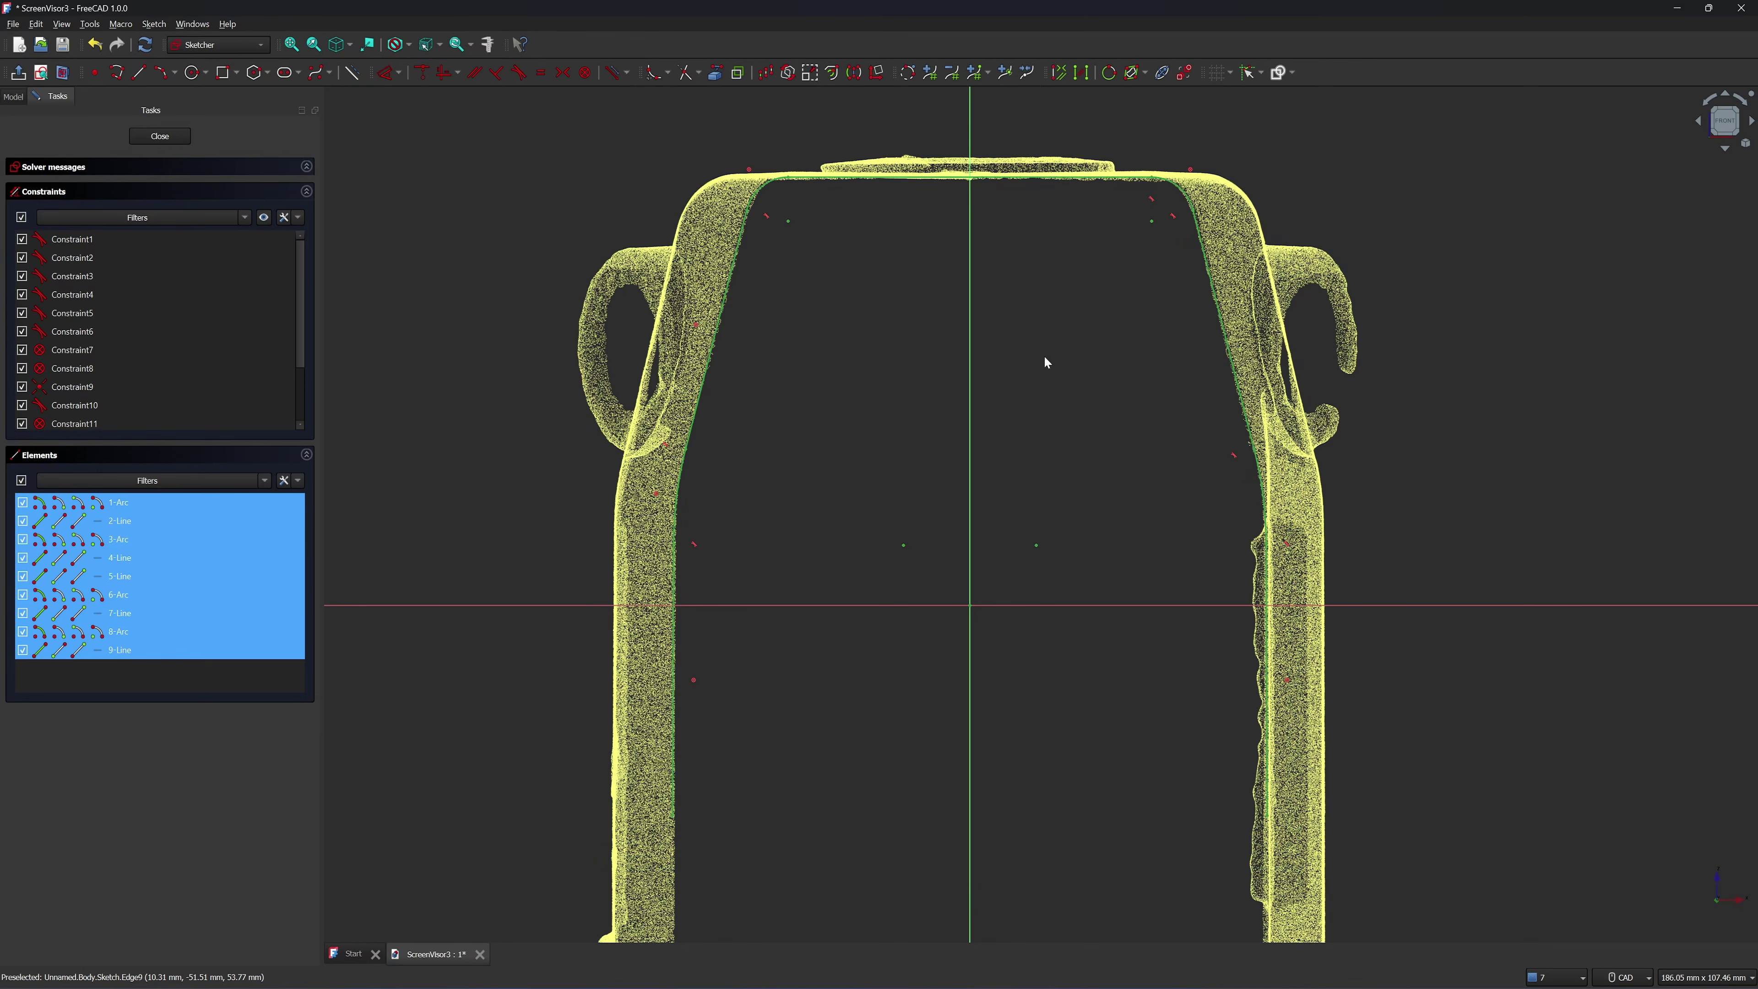
pyautogui.click(836, 76)
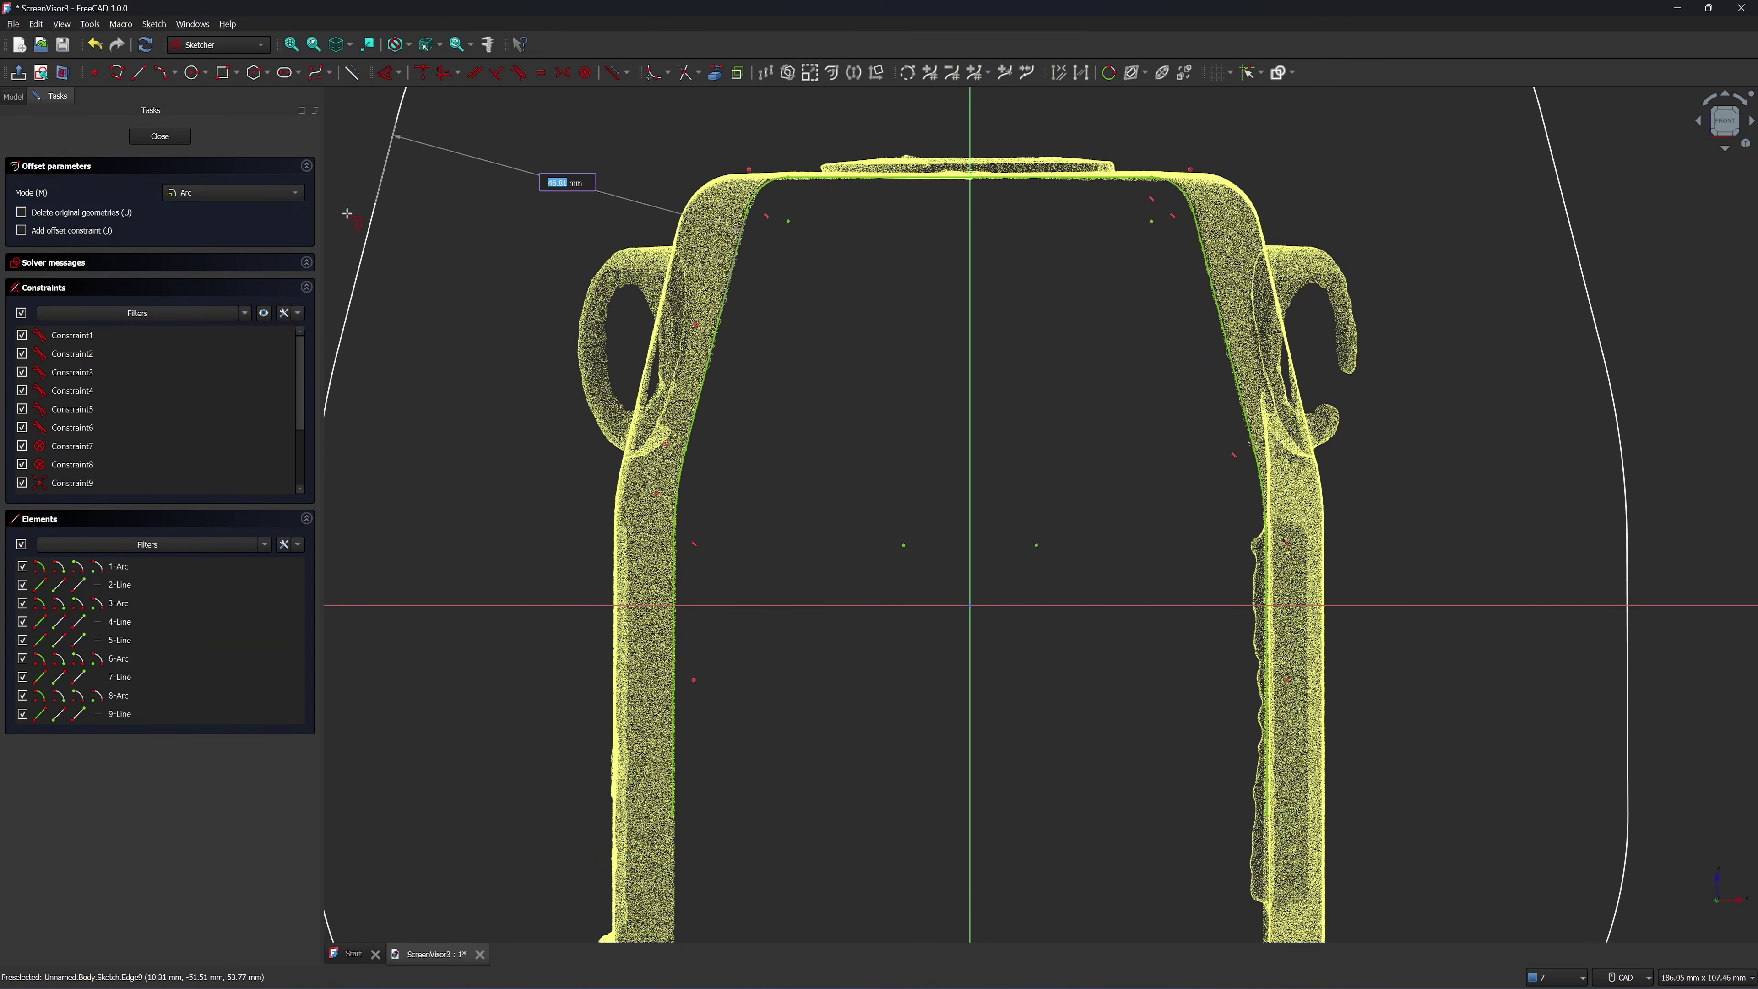
pyautogui.click(294, 192)
pyautogui.click(207, 207)
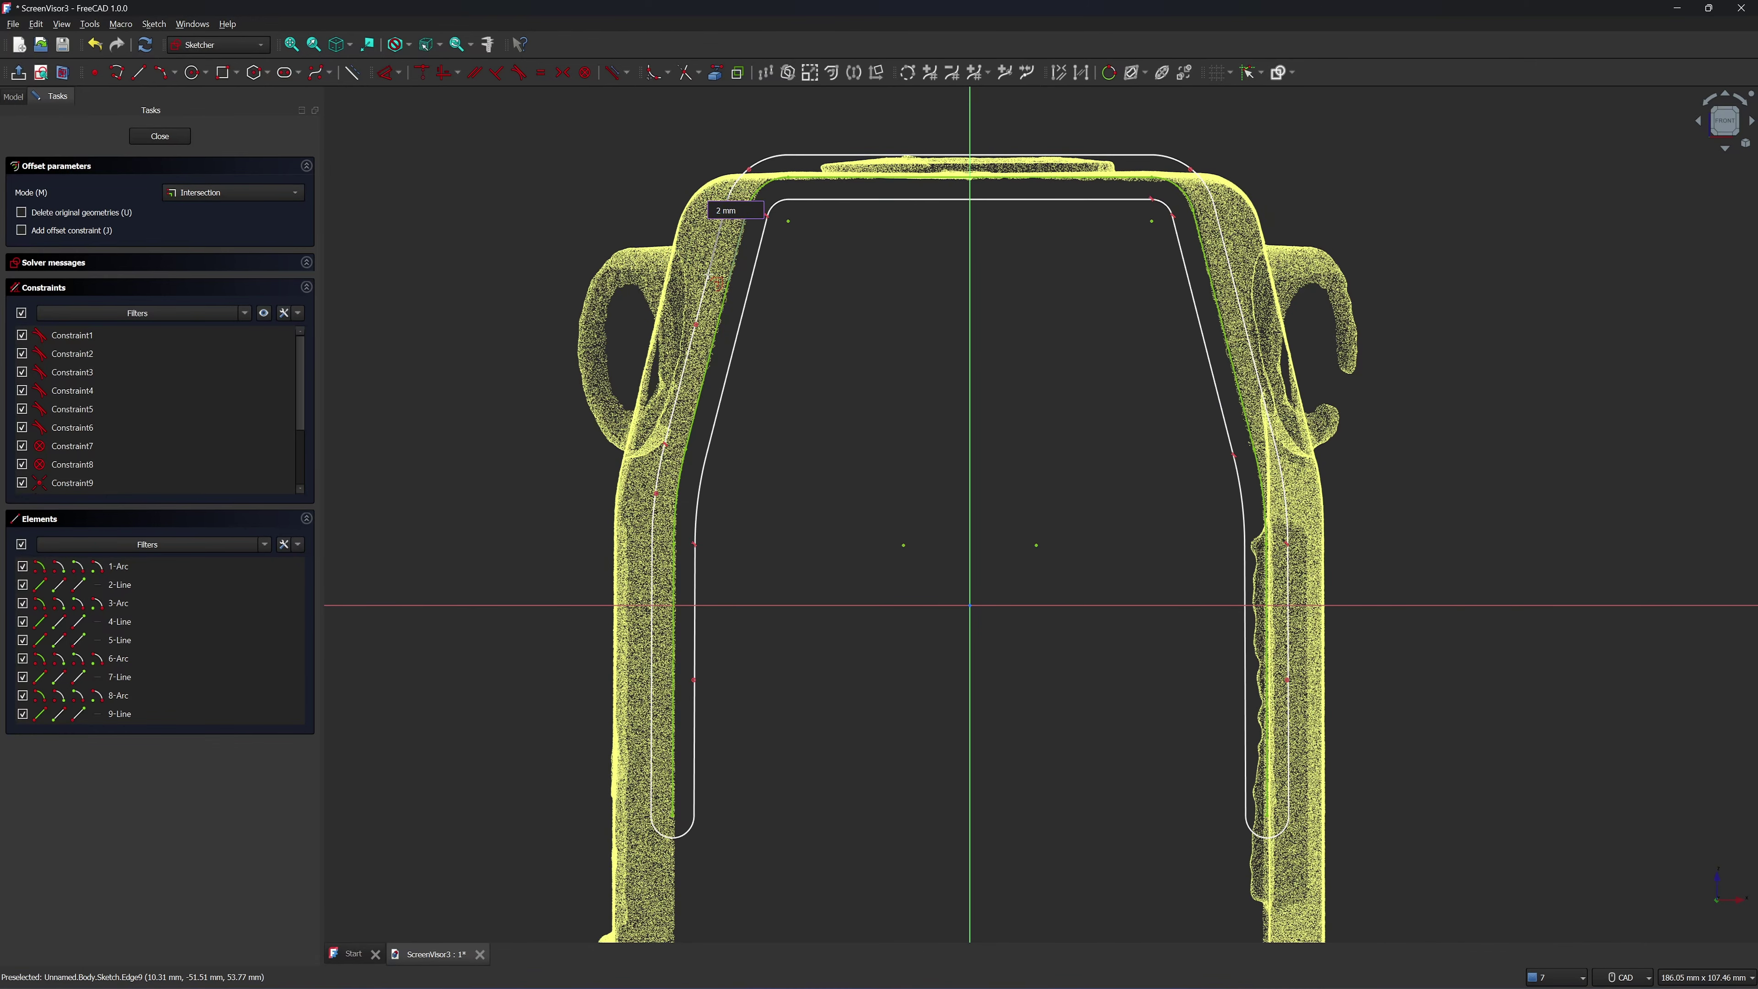
pyautogui.click(717, 281)
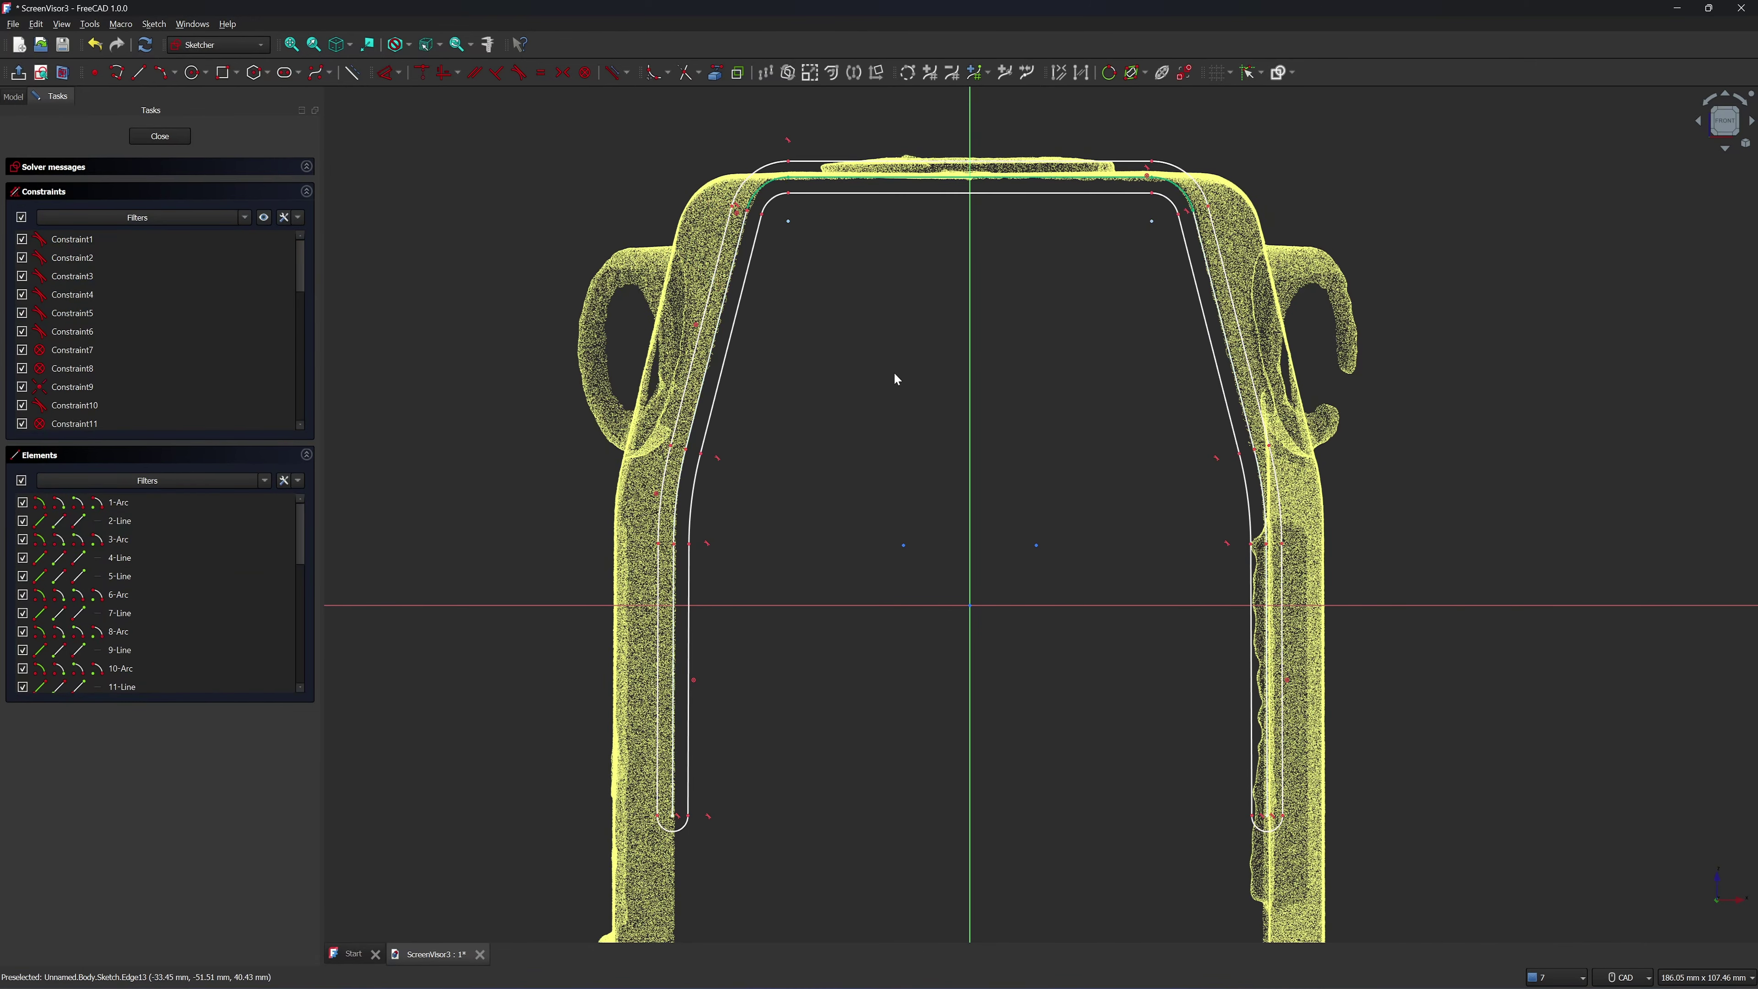
# Delete the rounded end cap and the inner offset's vertical line on the left leg
pyautogui.scroll(5, 785, 196)
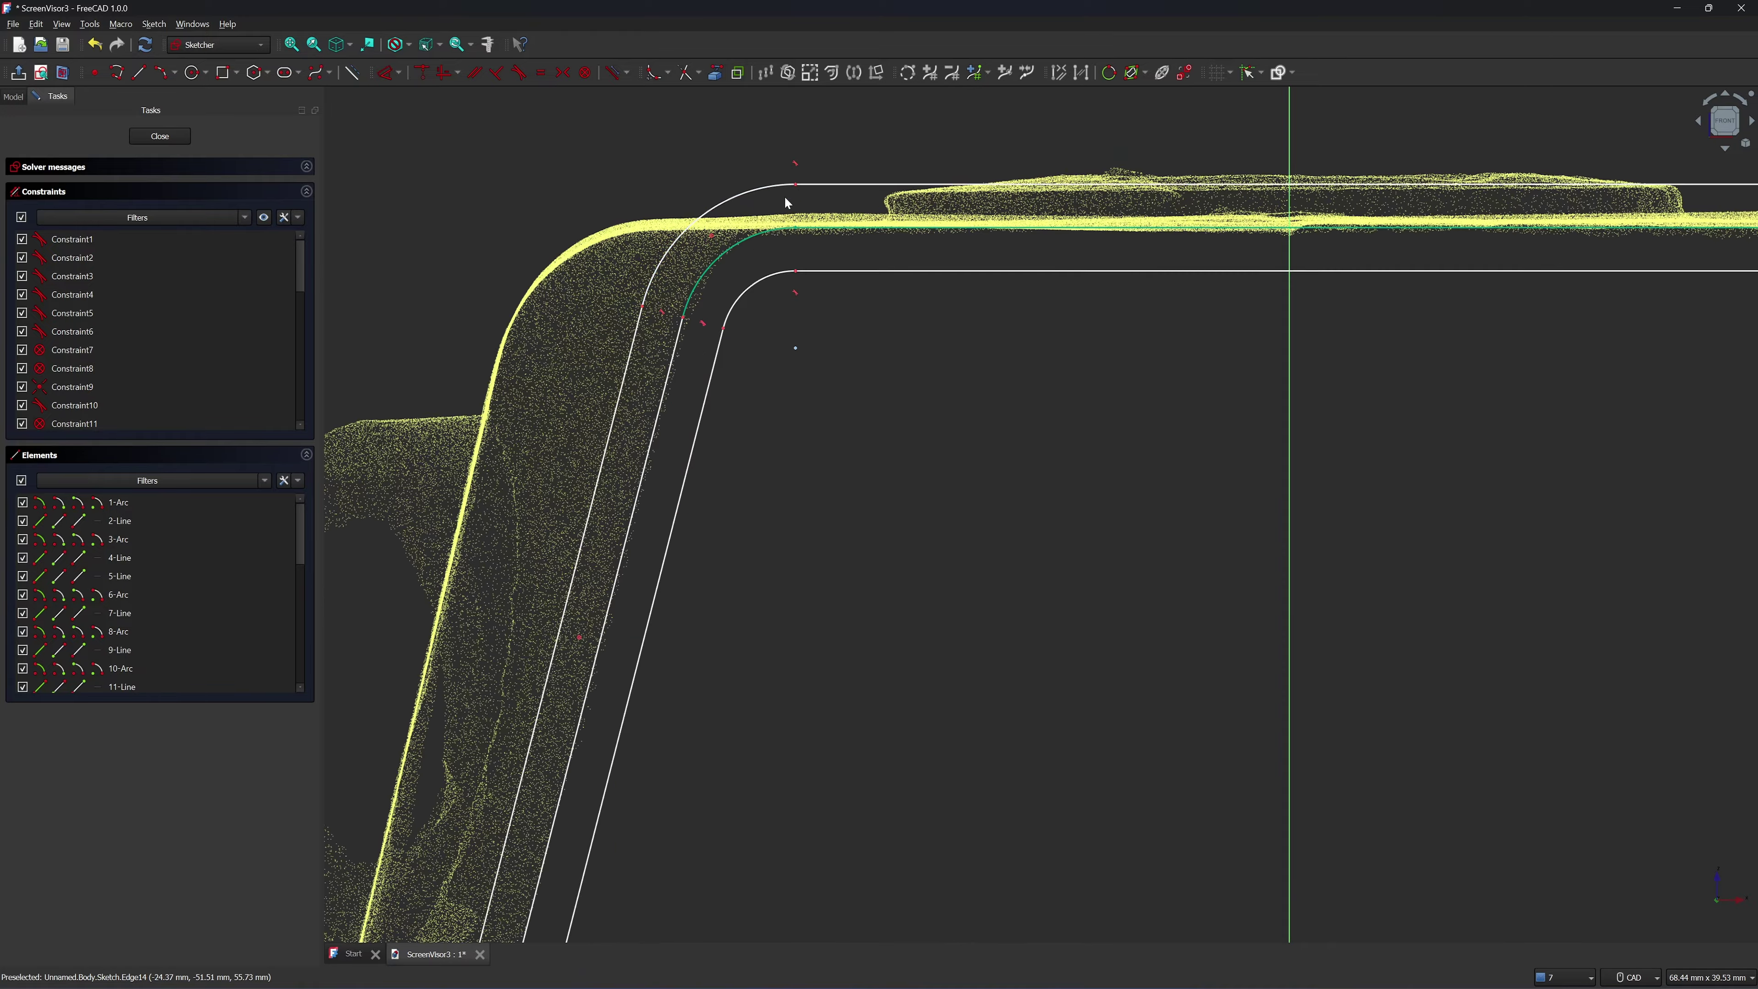
pyautogui.scroll(-2, 919, 361)
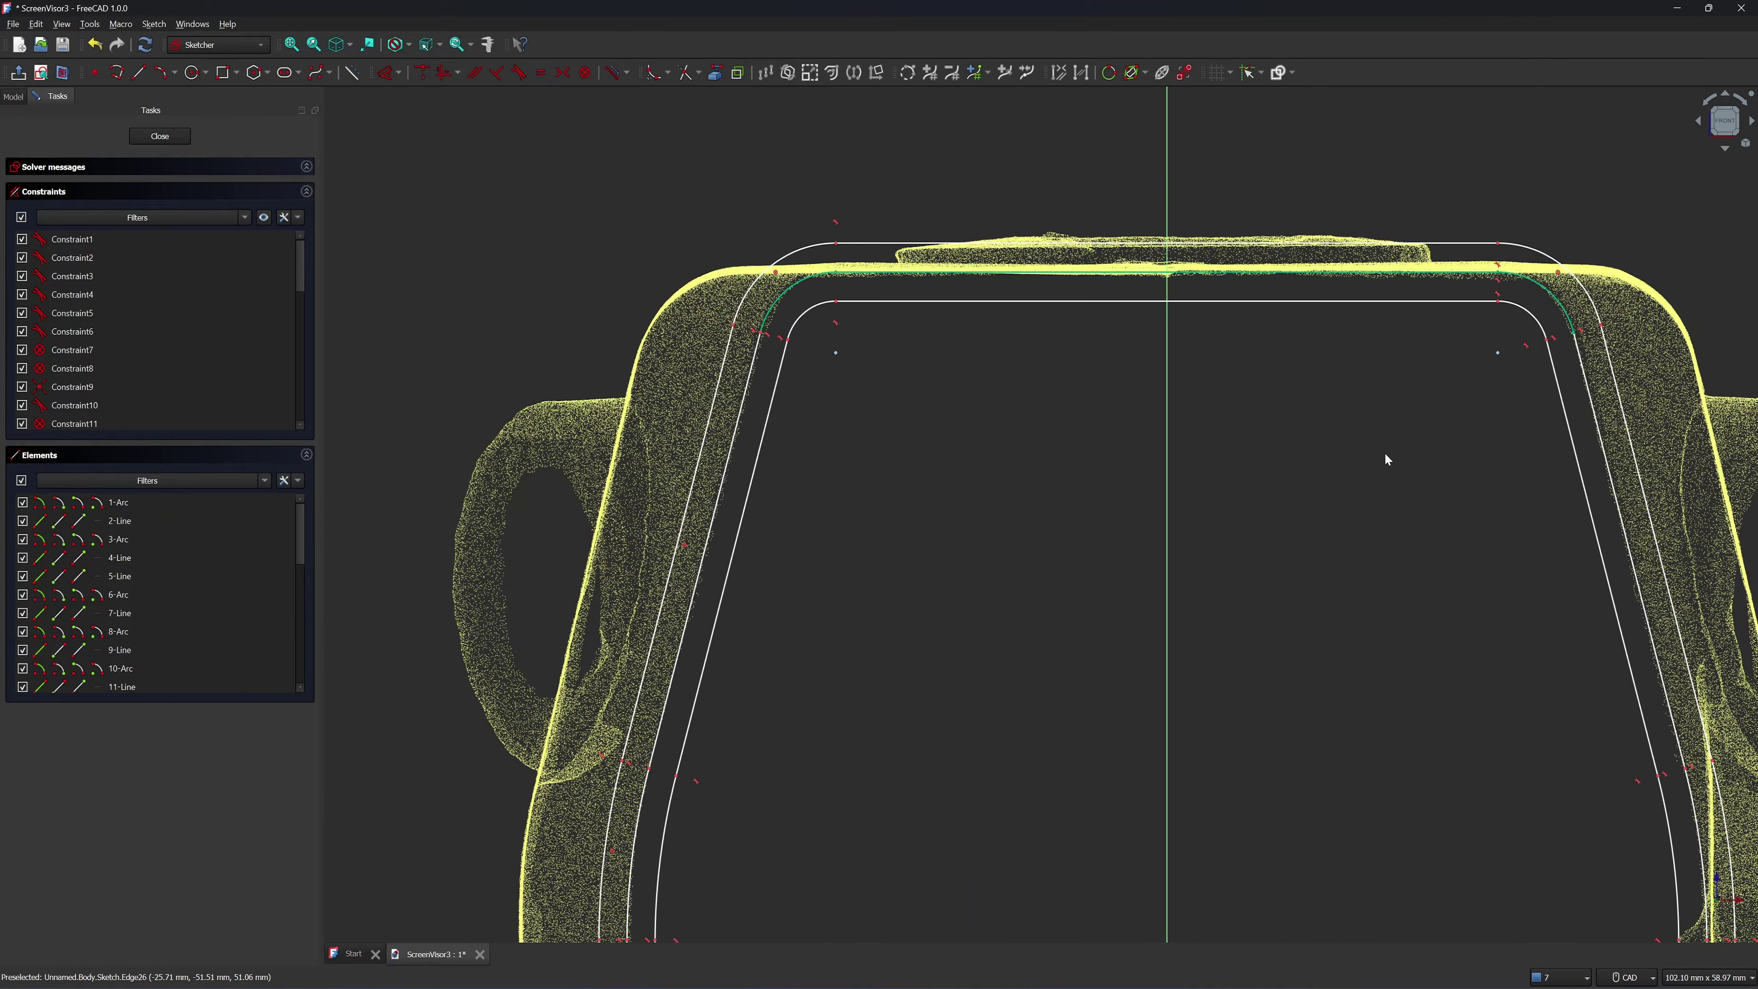
pyautogui.moveTo(1384, 454)
pyautogui.mouseDown(button='middle')
pyautogui.moveTo(1126, 323)
pyautogui.moveTo(1149, 176)
pyautogui.mouseUp(button='middle')
pyautogui.scroll(-2, 1149, 175)
pyautogui.scroll(3, 629, 750)
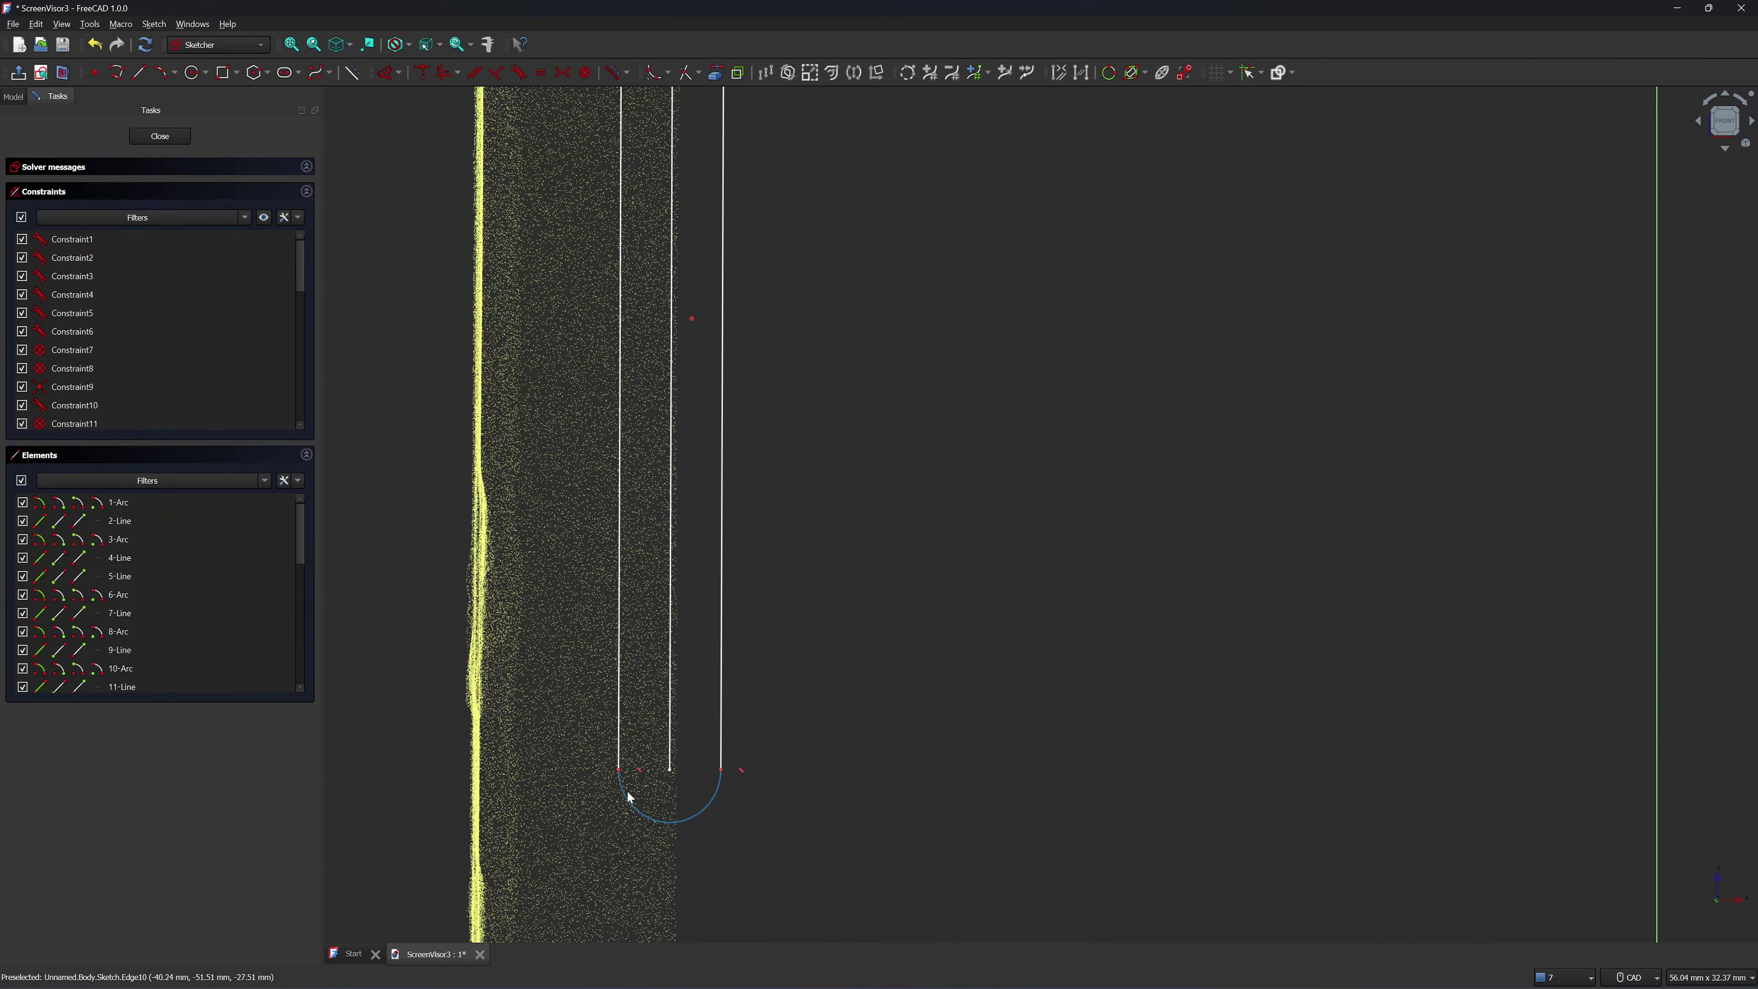
pyautogui.moveTo(756, 840); pyautogui.dragTo(707, 751)
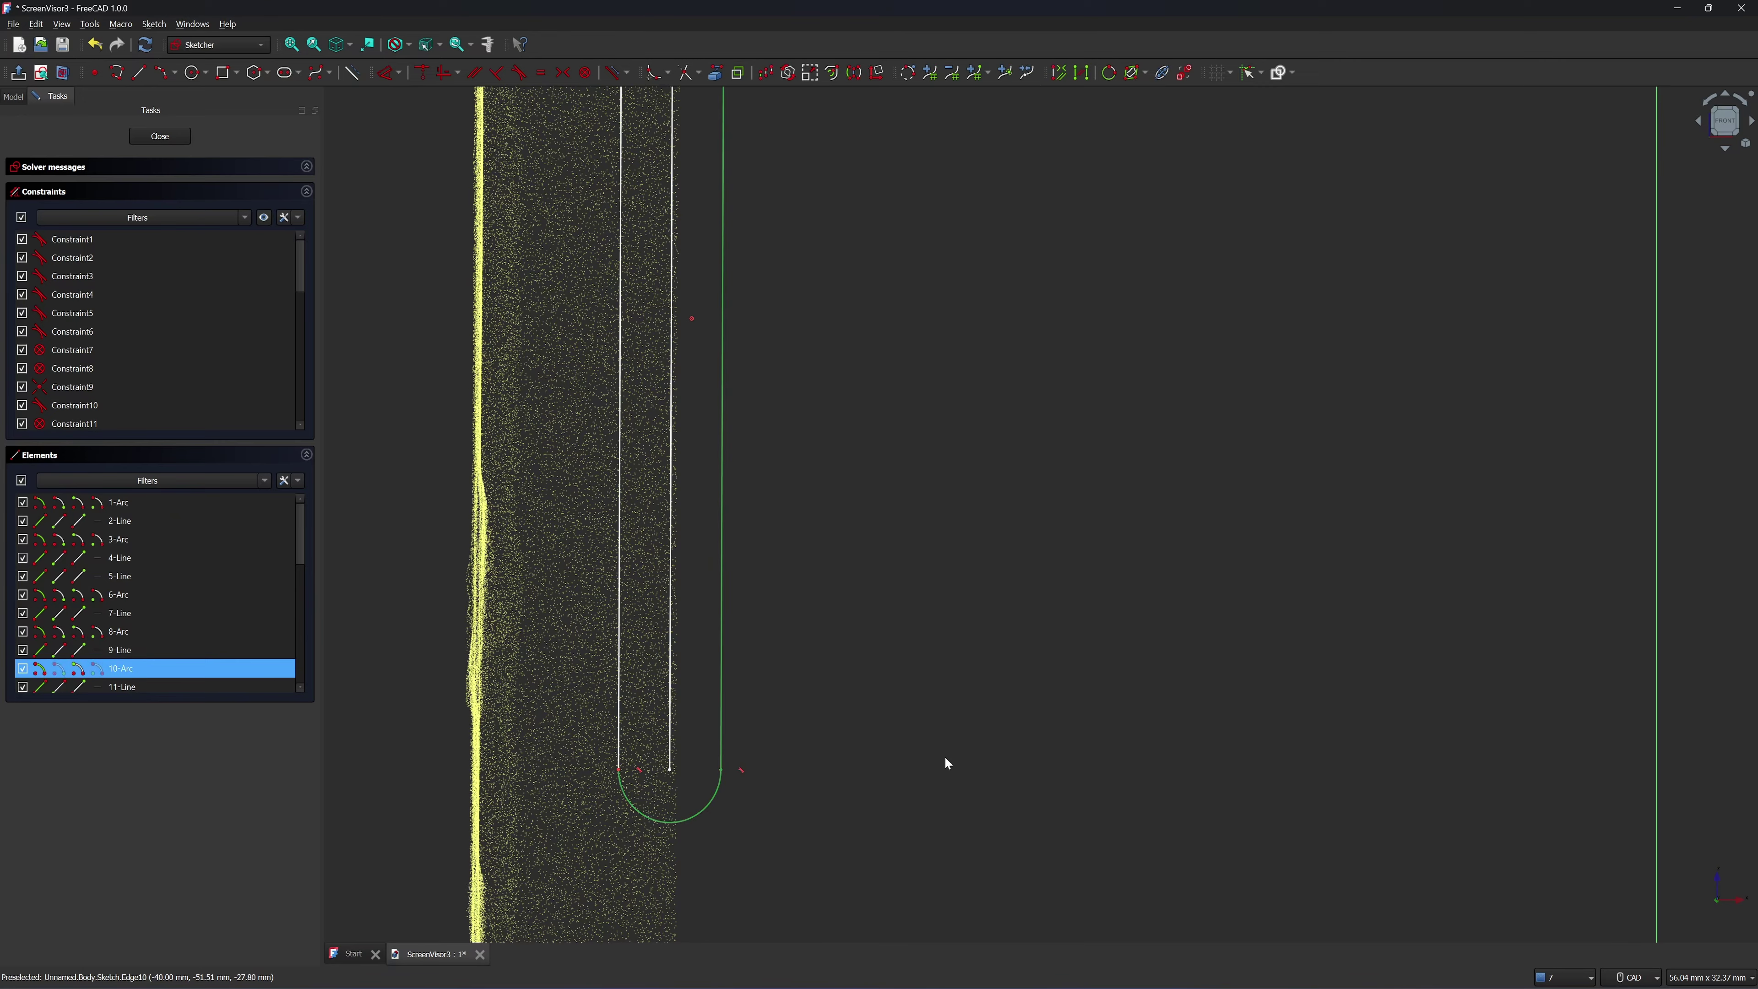
pyautogui.press('Delete')
# Delete the inner offset's segments along the top and right leg, including the right leg's rounded end cap
pyautogui.scroll(-2, 947, 760)
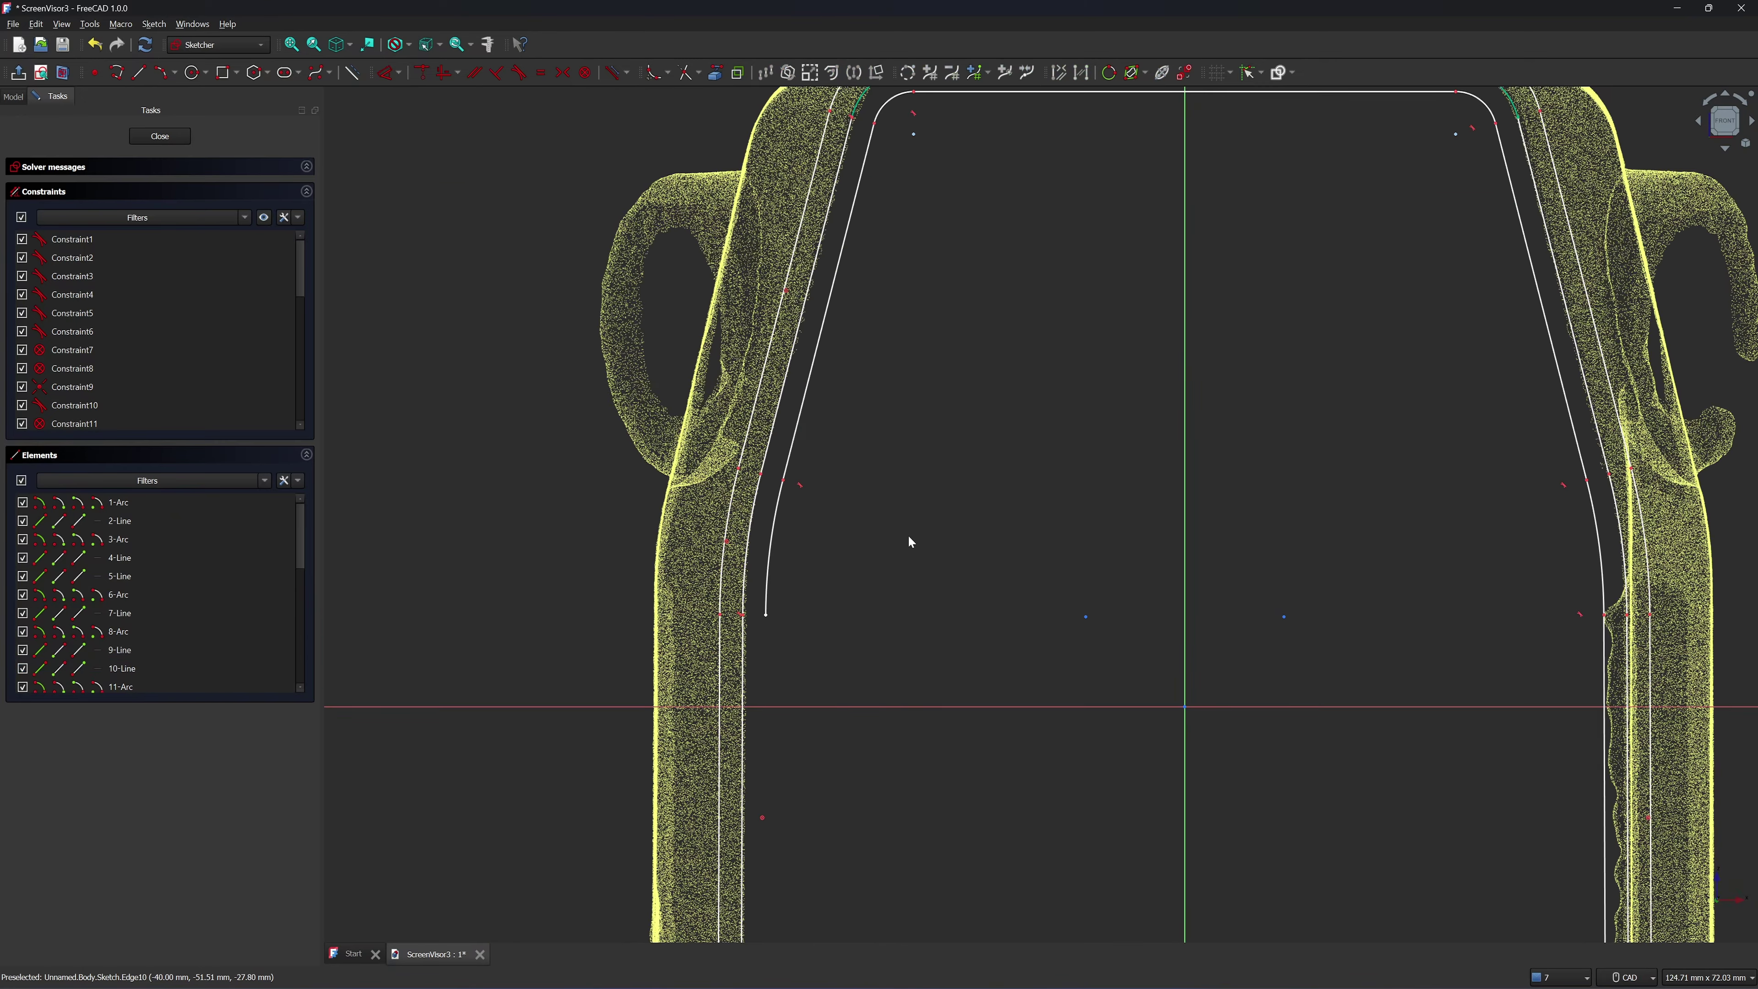
pyautogui.moveTo(942, 168); pyautogui.dragTo(873, 393, button='middle')
pyautogui.moveTo(1211, 893); pyautogui.dragTo(654, 256, button='middle')
pyautogui.scroll(-2, 667, 543)
pyautogui.moveTo(667, 543); pyautogui.dragTo(1055, 553, button='middle')
# Draw a line across the open lower end of the right leg and delete it
pyautogui.press('g')
pyautogui.press('l')
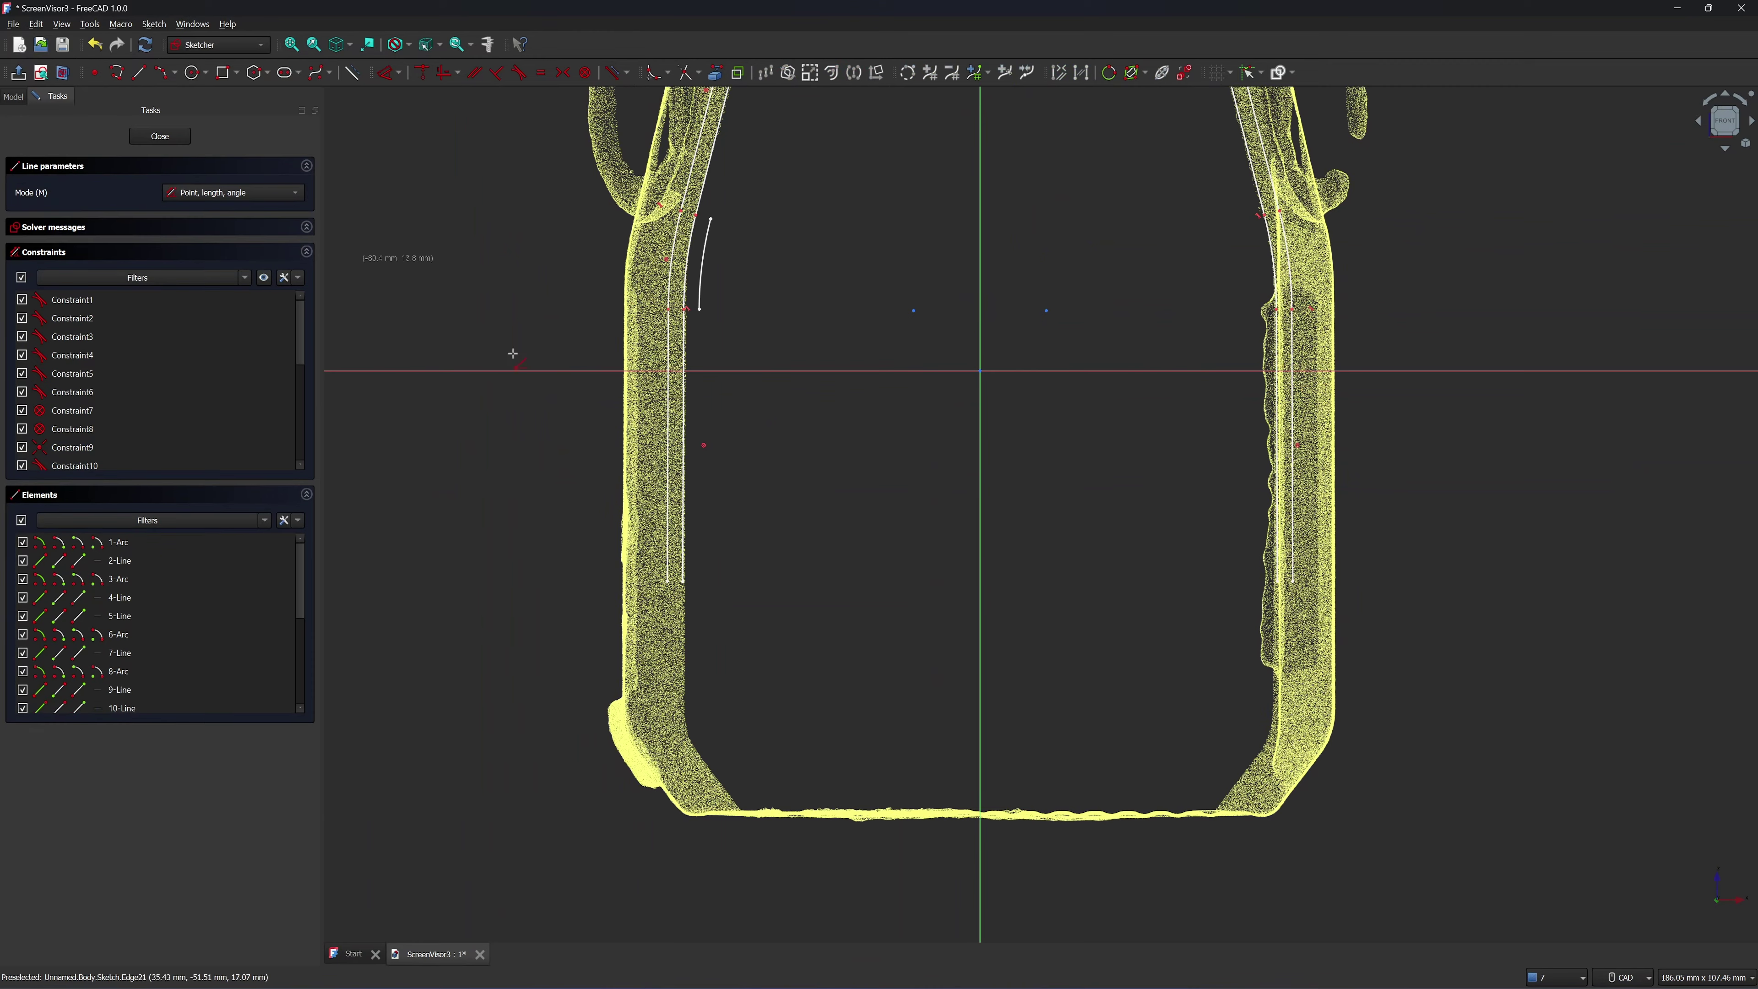
pyautogui.scroll(2, 687, 577)
pyautogui.scroll(4, 1140, 575)
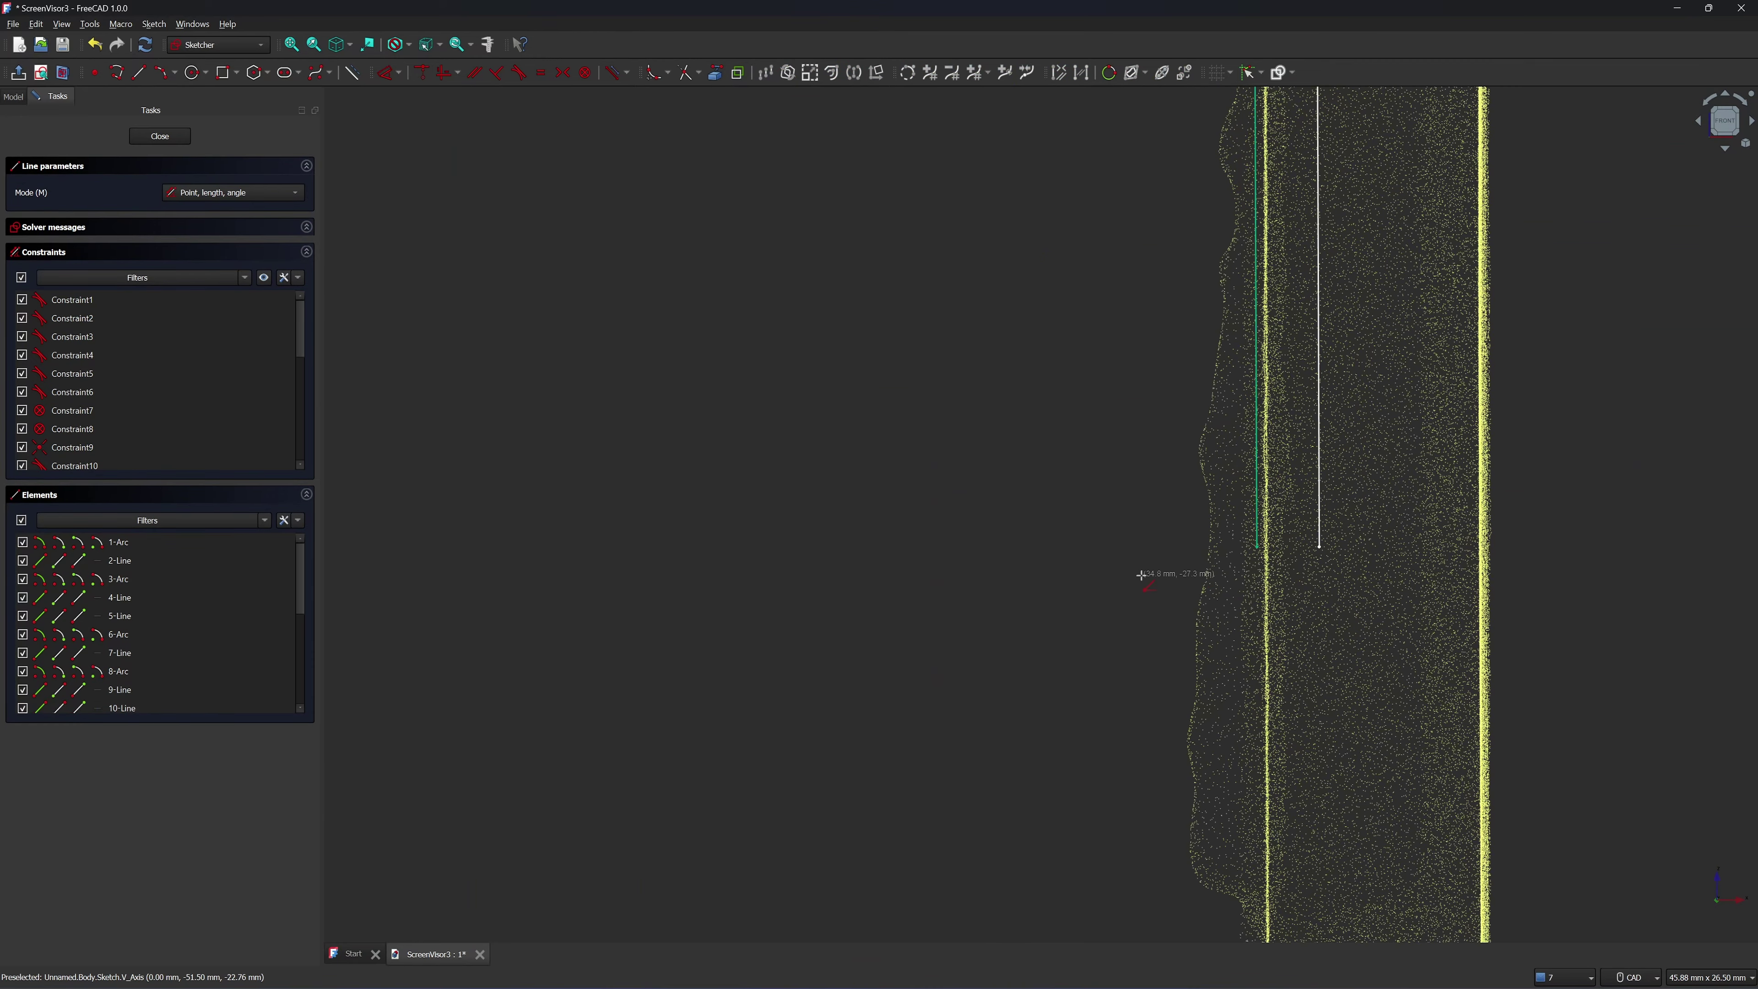
pyautogui.click(1255, 552)
pyautogui.scroll(3, 1097, 592)
pyautogui.scroll(7, 1130, 528)
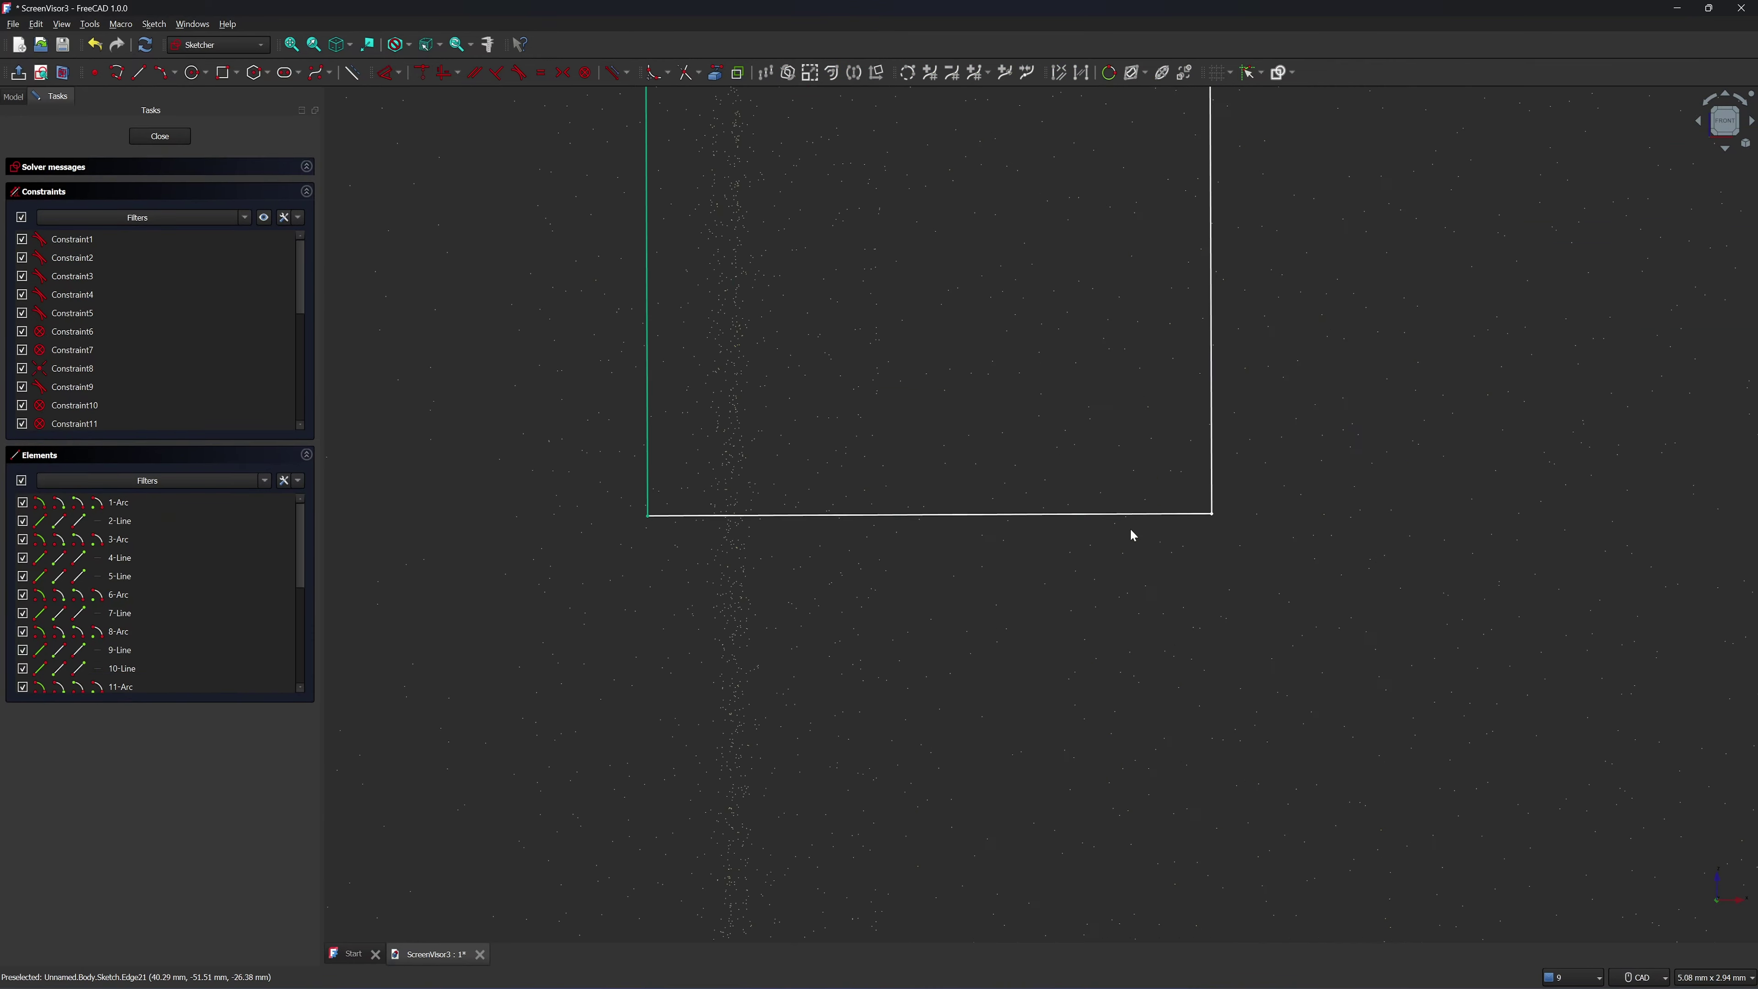
pyautogui.click(1126, 518)
pyautogui.press('Delete')
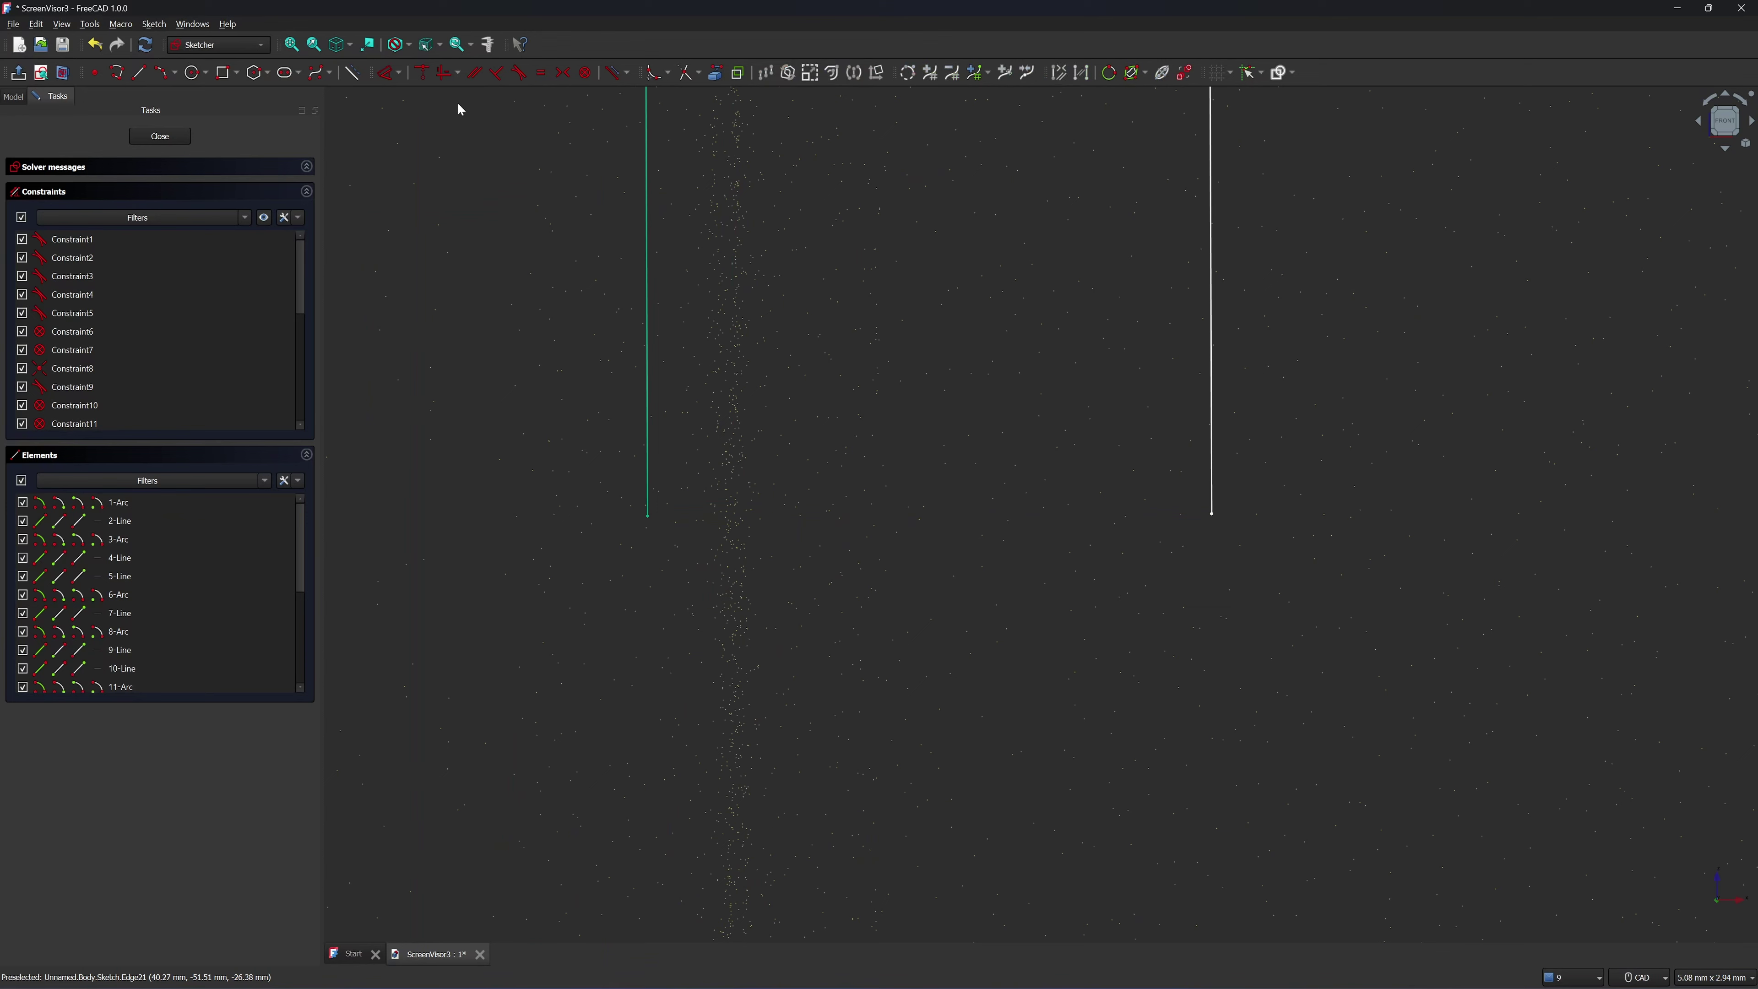
# Close the right leg's lower end with a horizontal line between its two endpoints and leave the sketch
pyautogui.press('g')
pyautogui.press('l')
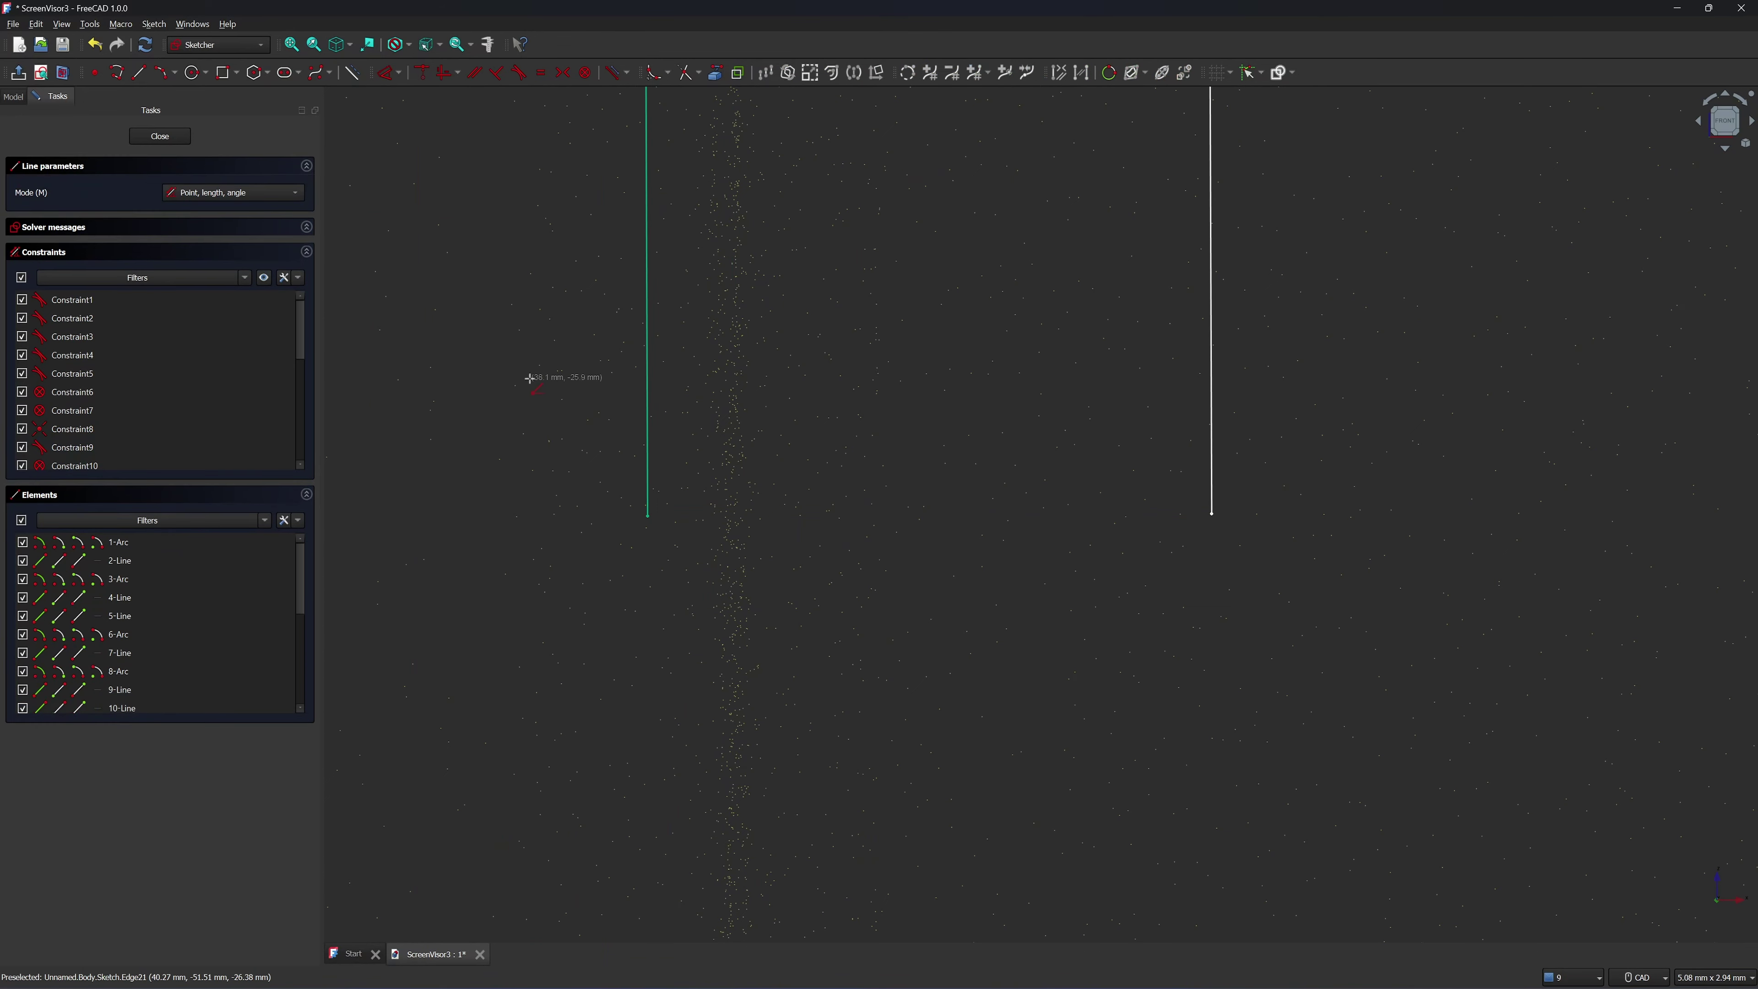
pyautogui.click(645, 519)
pyautogui.click(1212, 515)
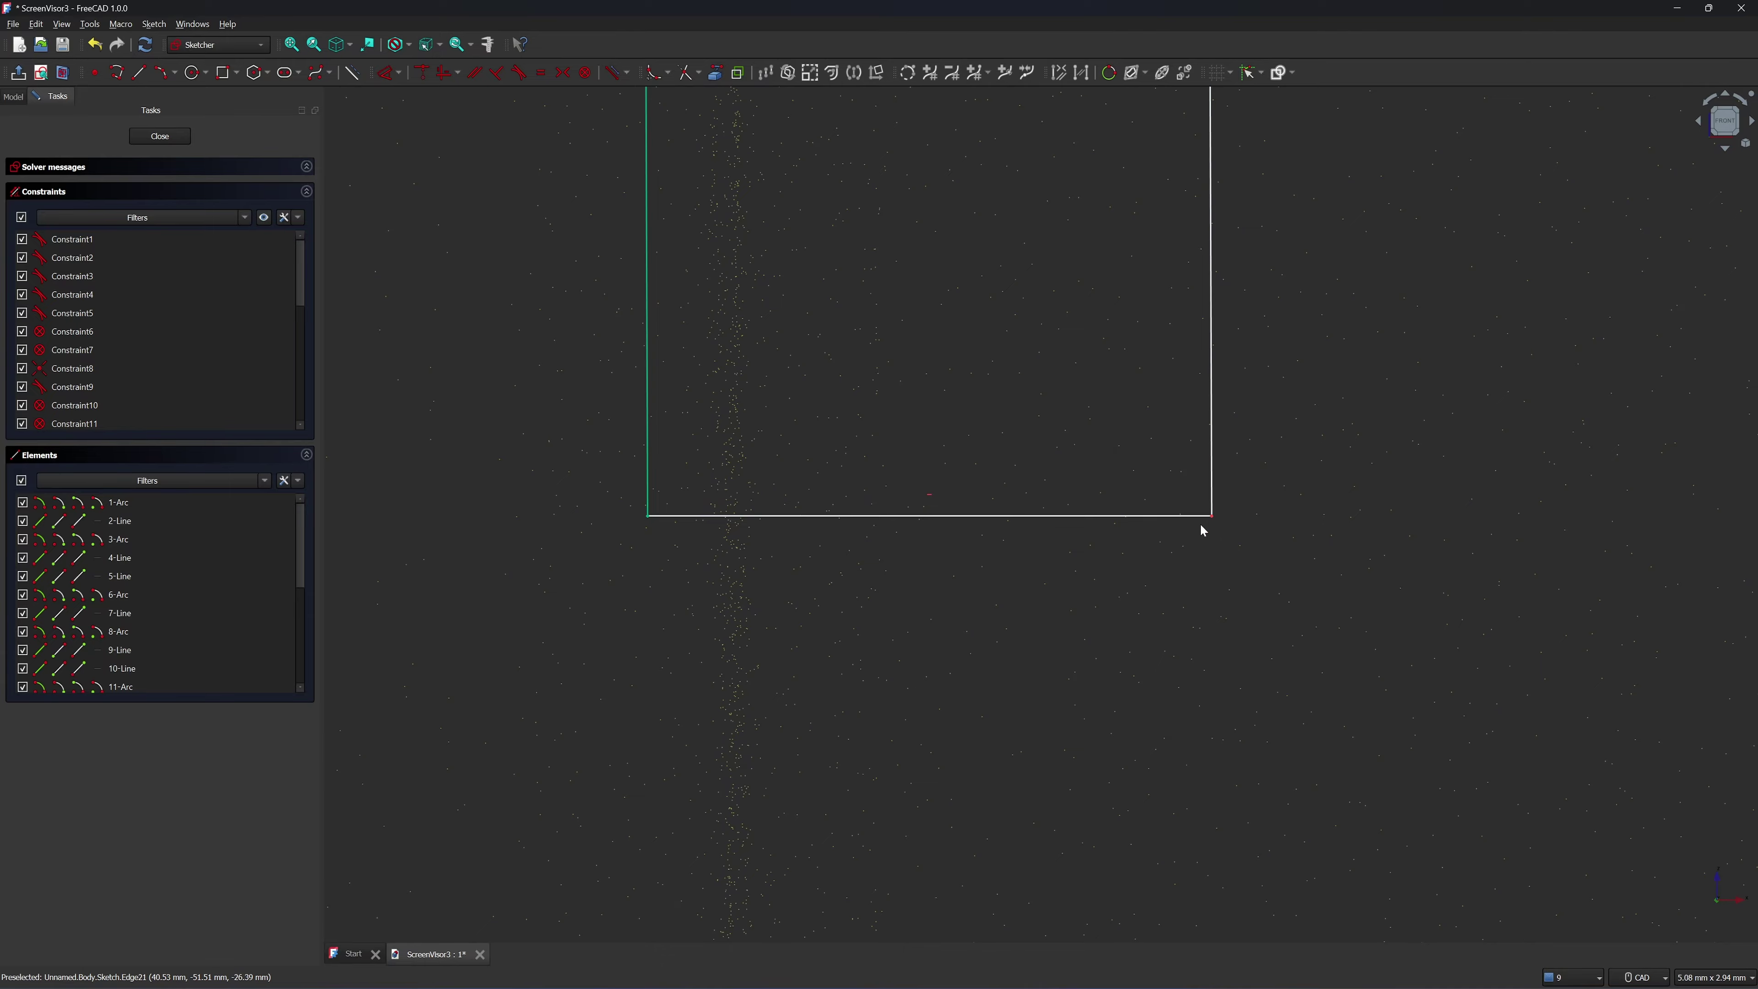
pyautogui.scroll(-3, 918, 584)
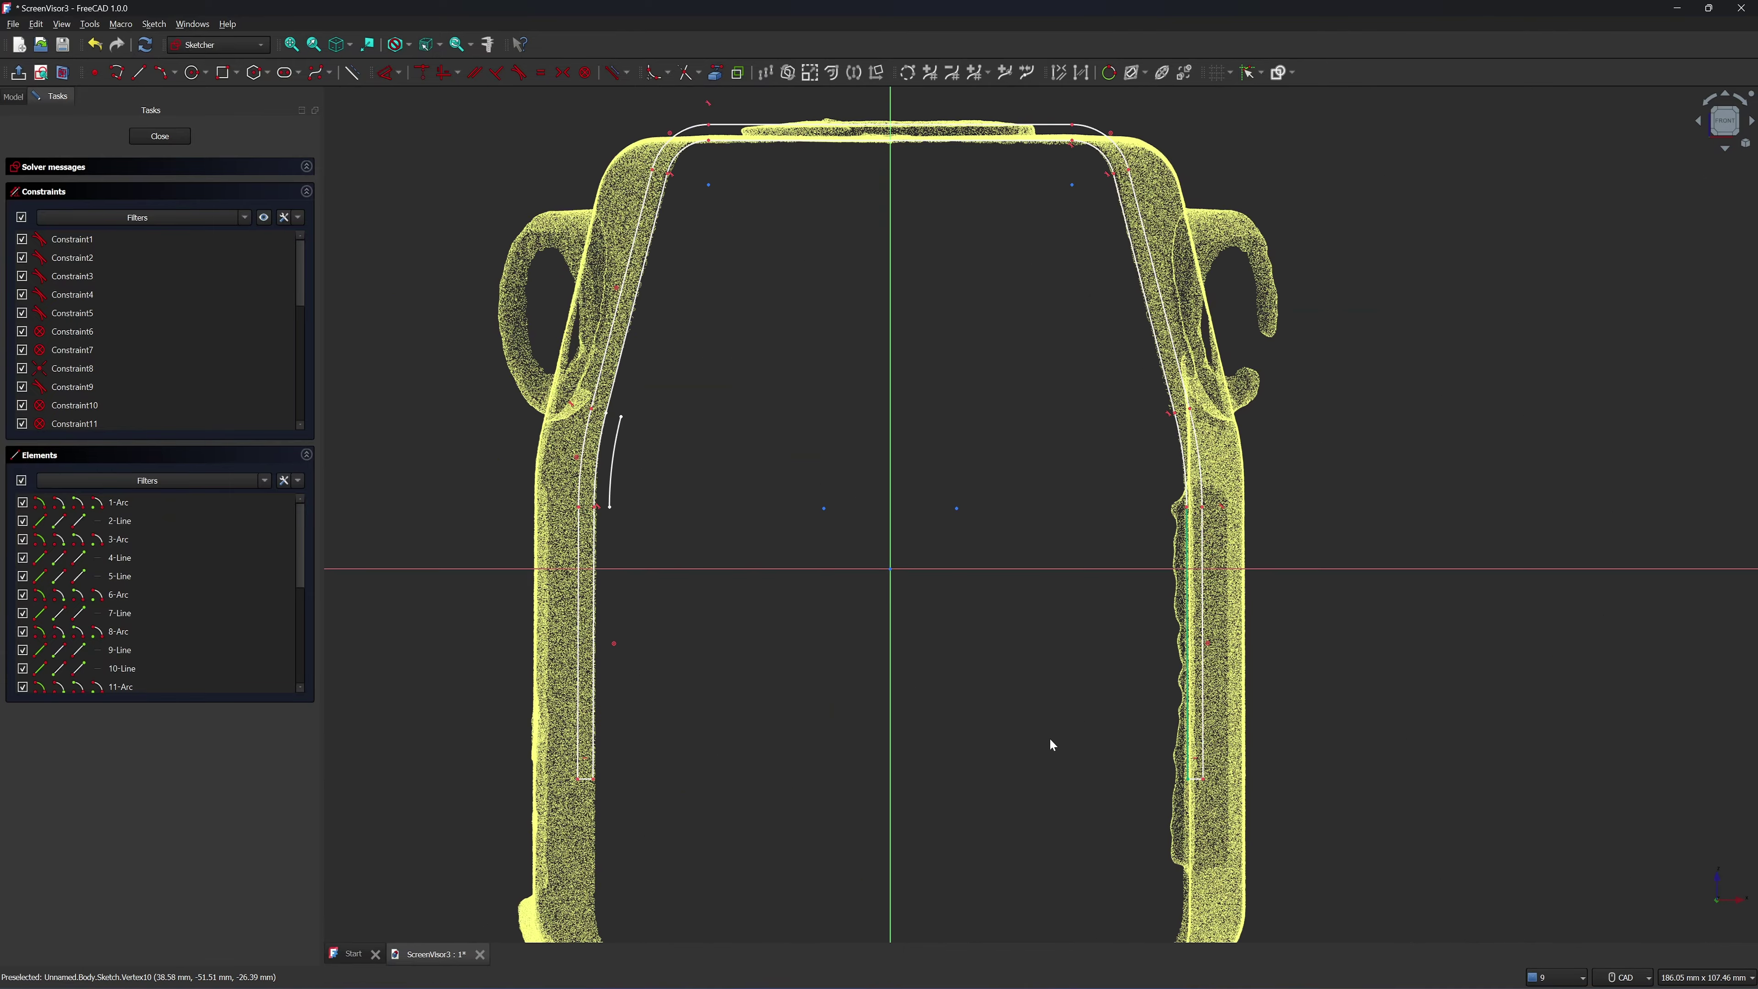
pyautogui.click(159, 136)
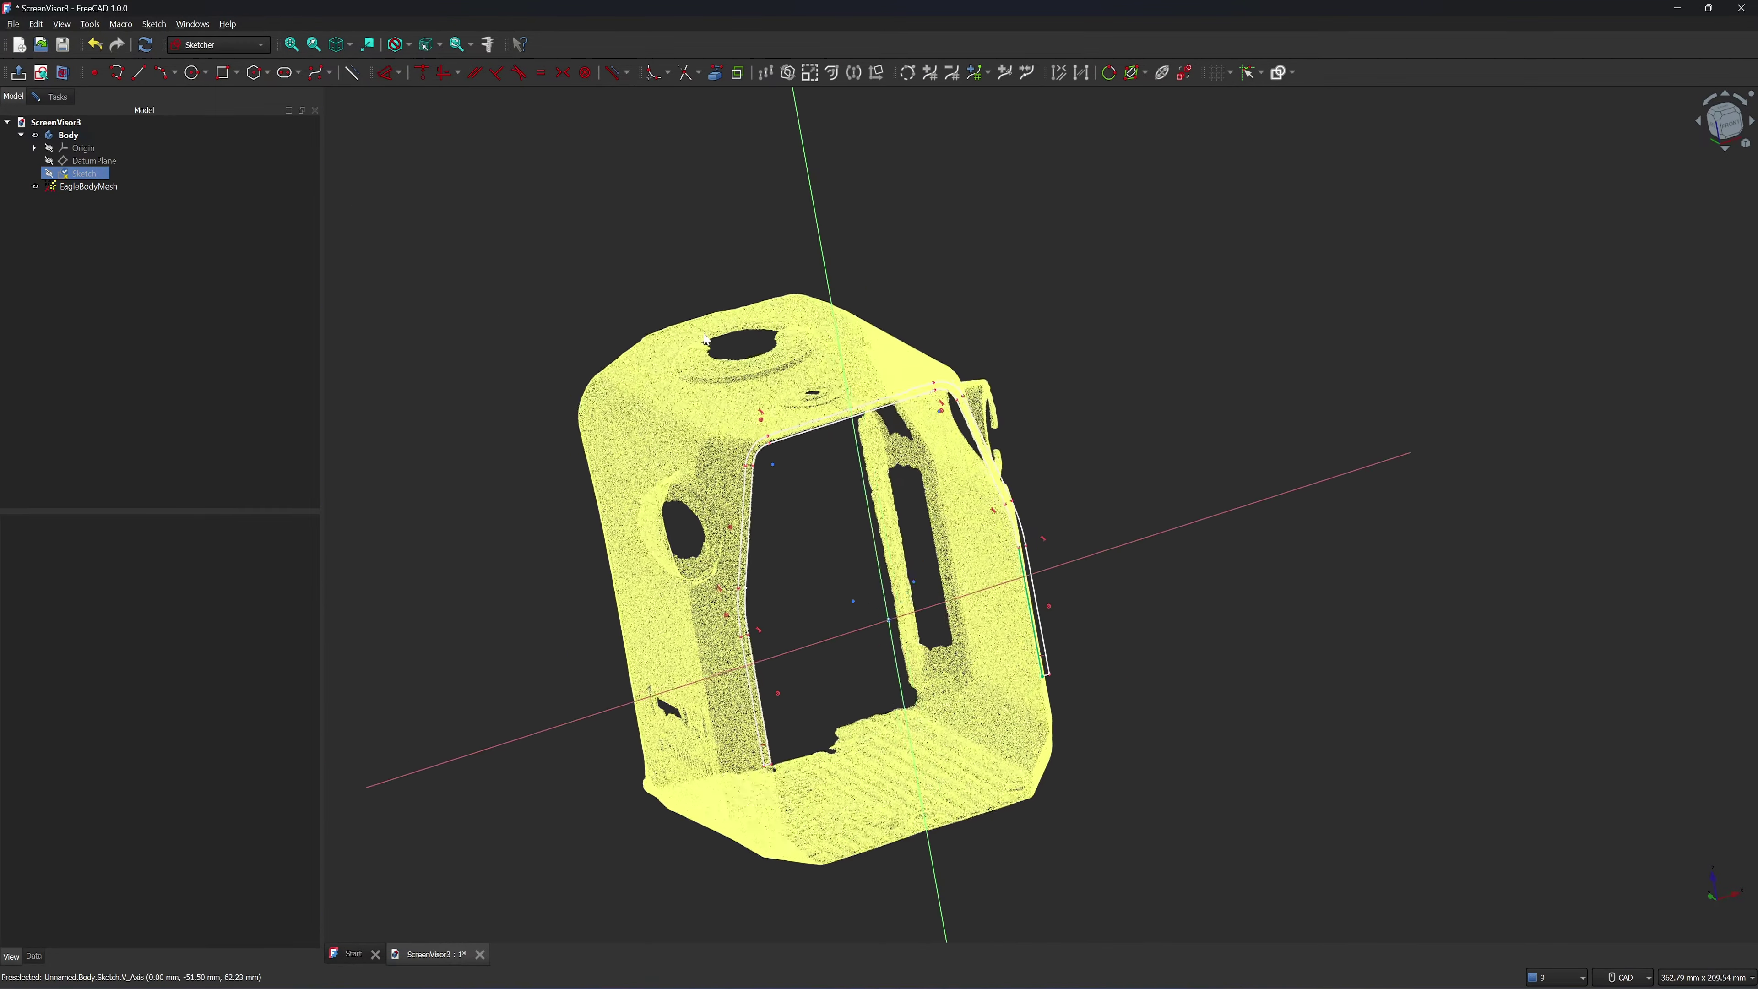
# Preview a Pad of the profile sketch with EagleBodyMesh hidden, and make the mesh visible again
pyautogui.click(88, 185)
pyautogui.press('space')
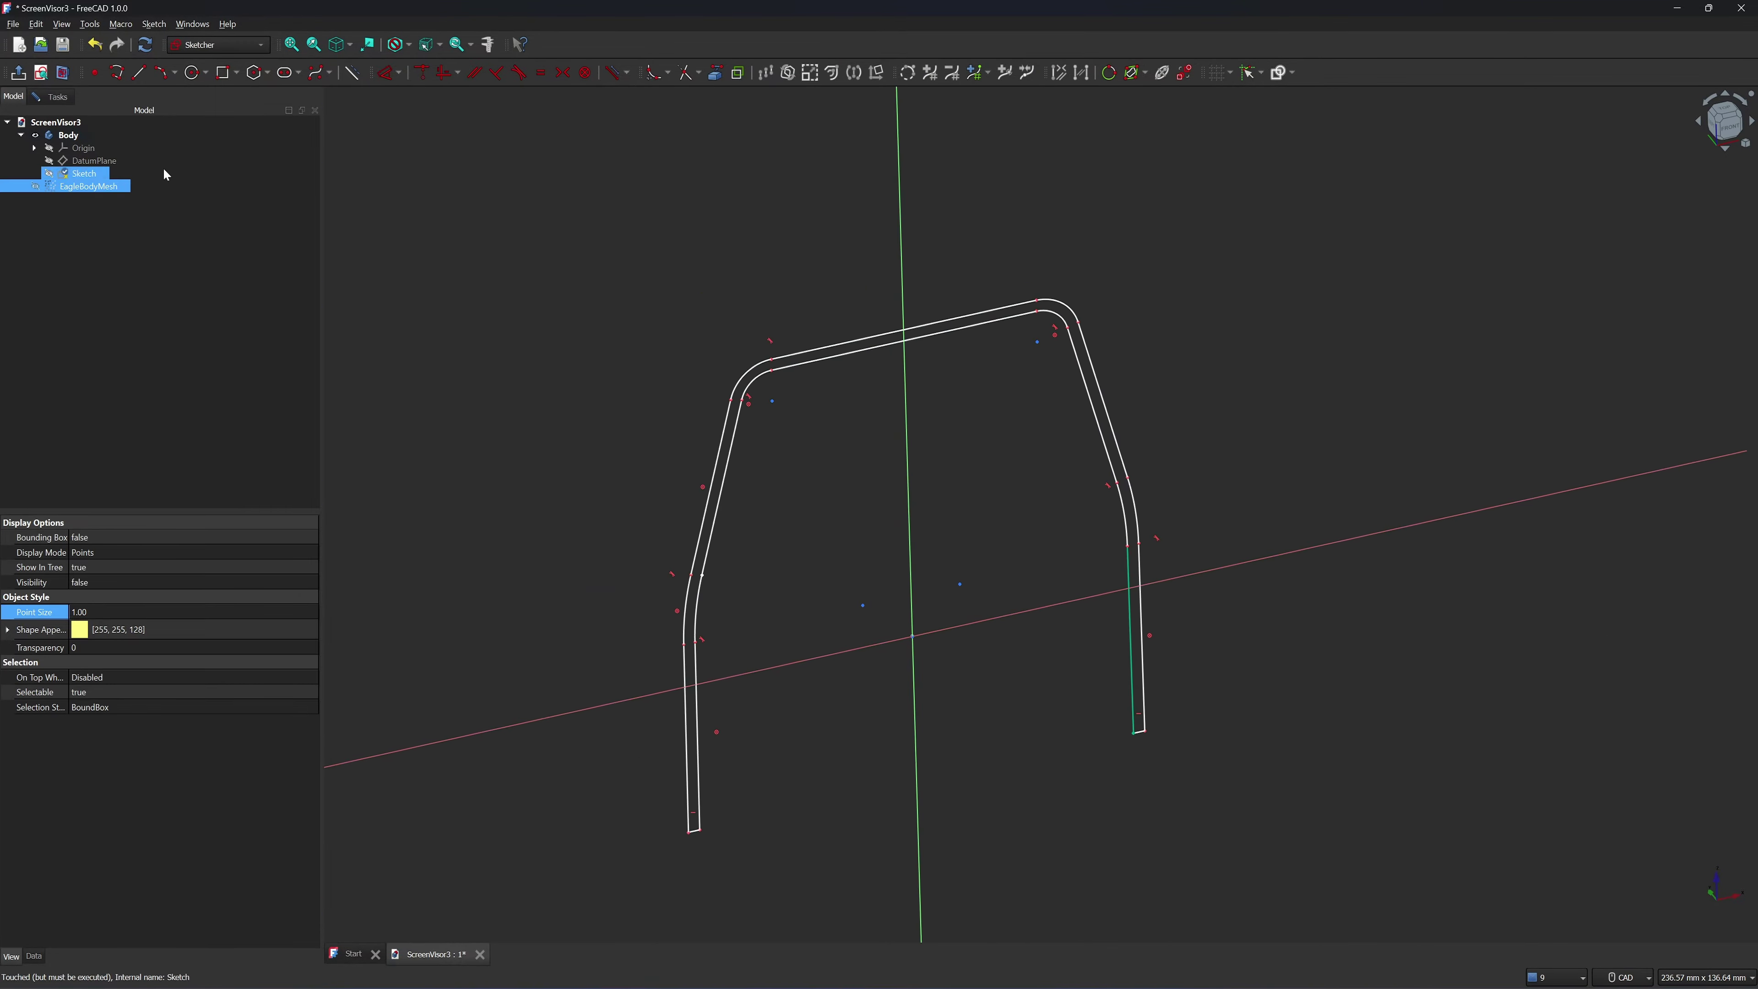
pyautogui.click(84, 174)
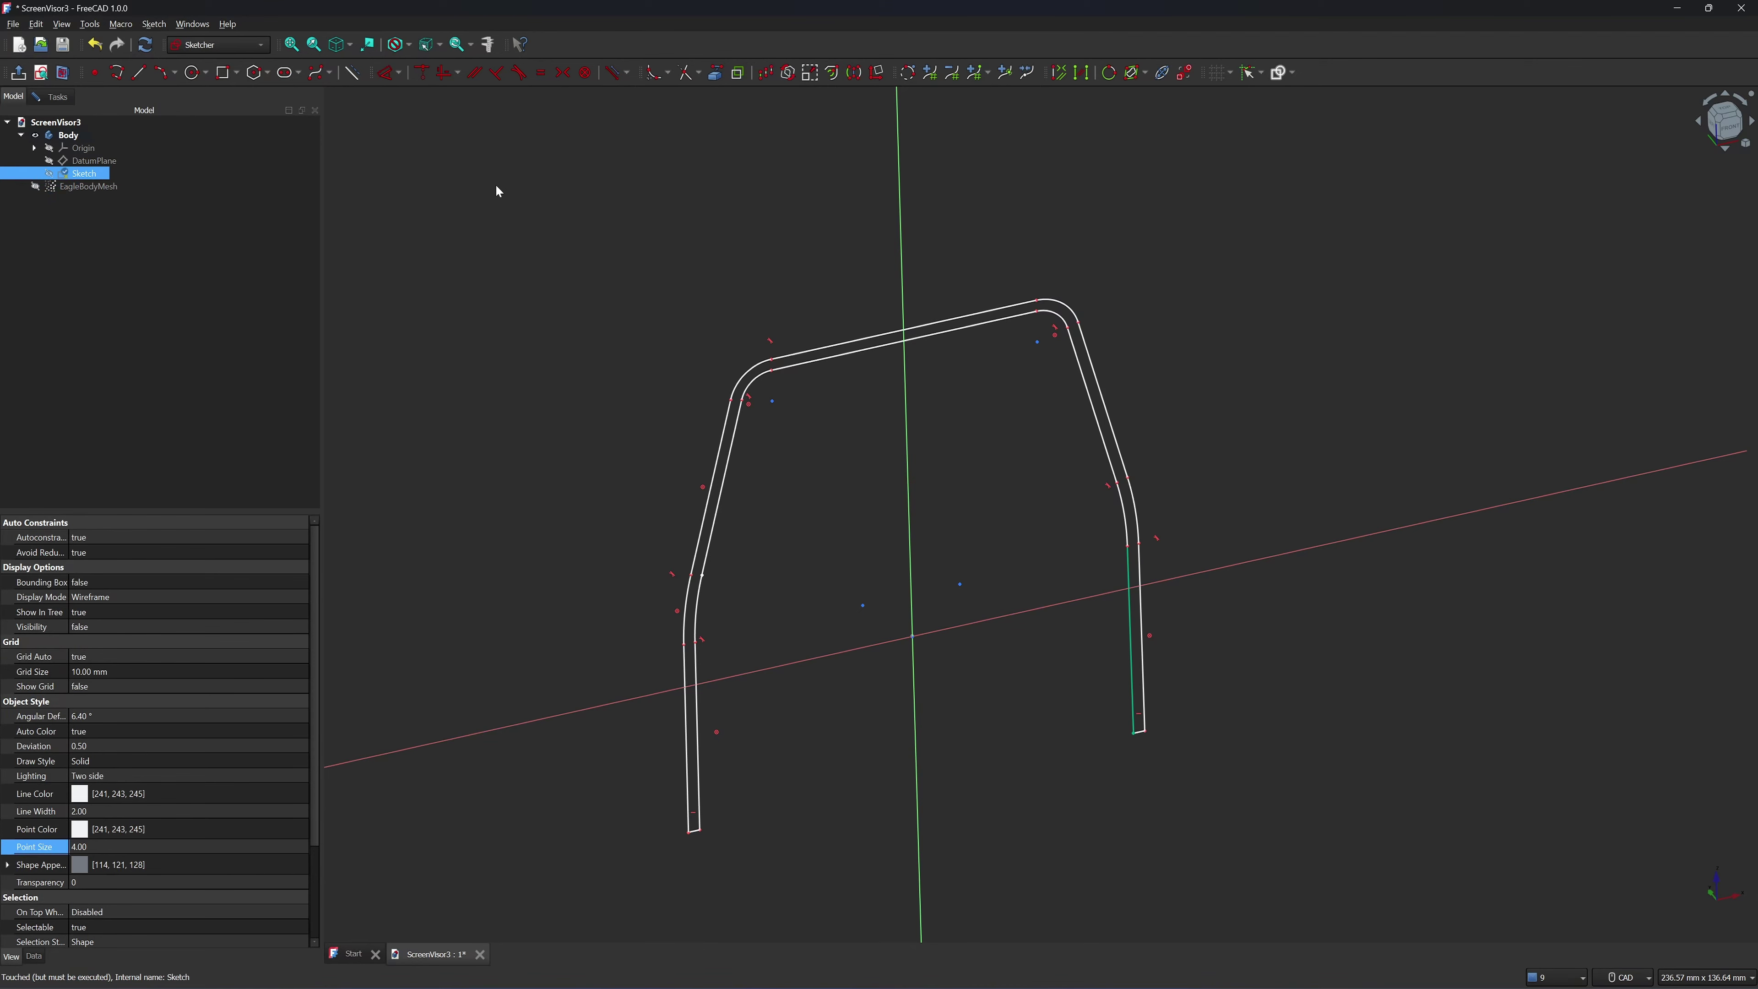
pyautogui.click(841, 44)
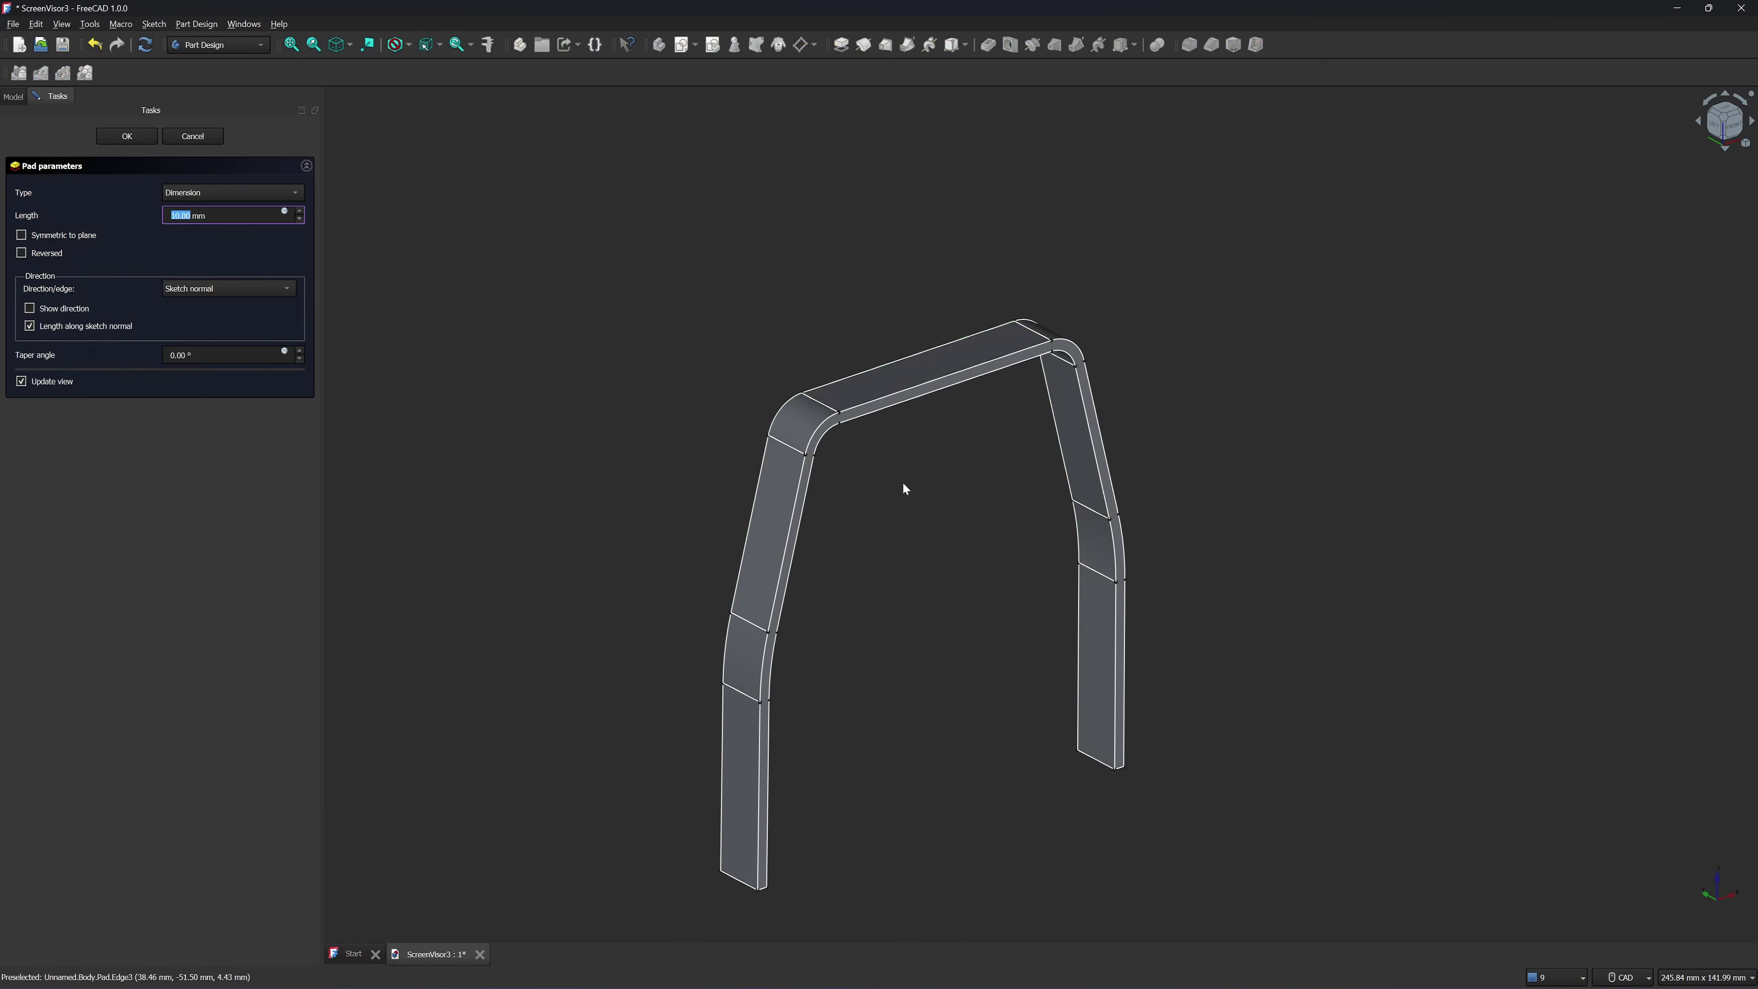
pyautogui.click(201, 133)
pyautogui.click(149, 176)
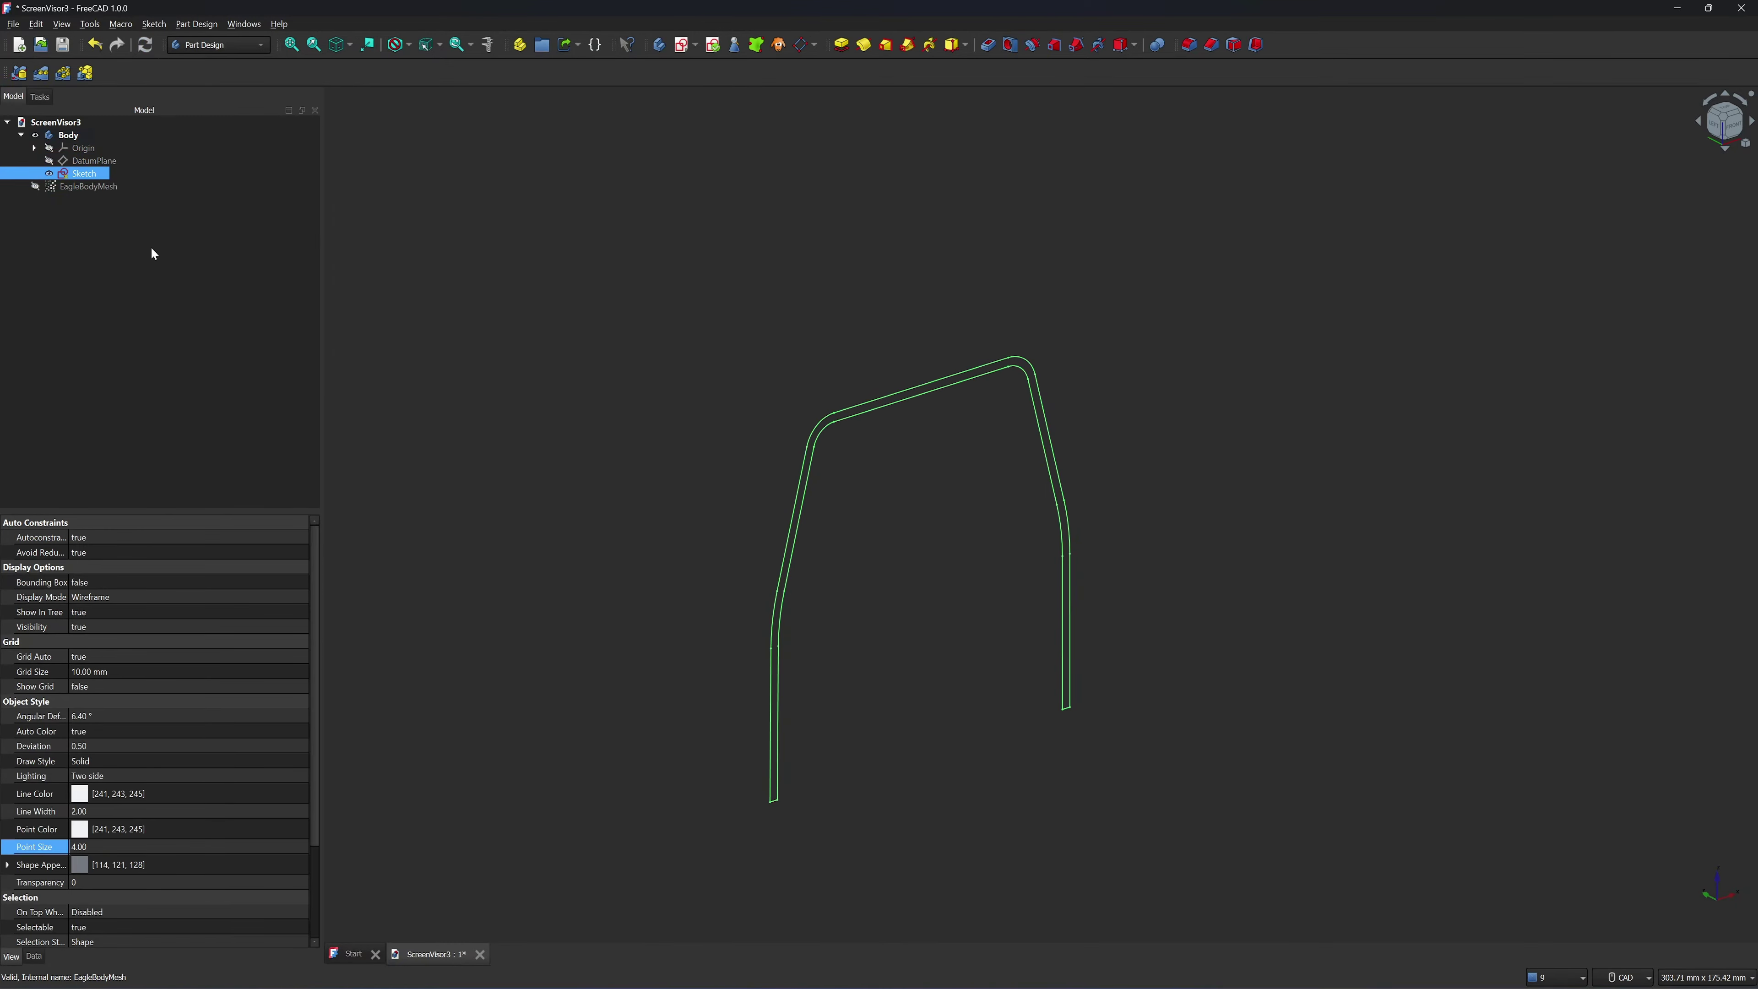
pyautogui.click(88, 186)
pyautogui.press('space')
# Show DatumPlane and examine from the side where it lies relative to the mesh's front edge and round ear
pyautogui.click(1206, 362)
pyautogui.press('1')
pyautogui.press('3')
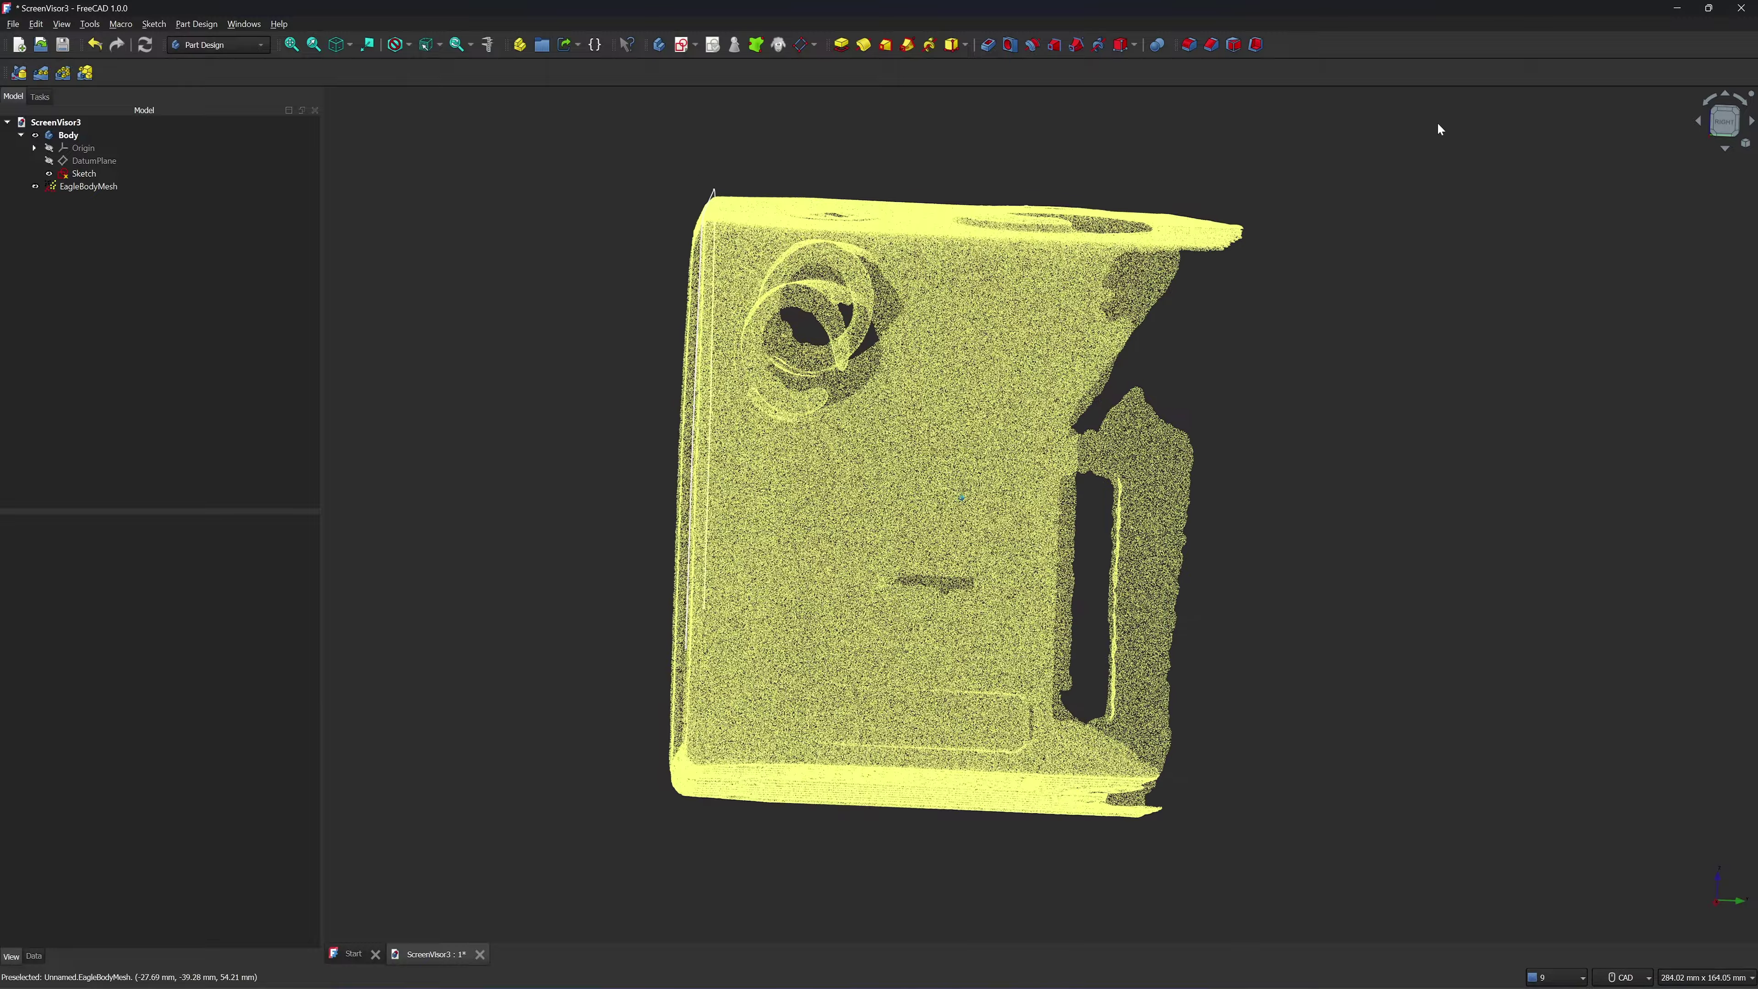
pyautogui.click(52, 163)
pyautogui.press('space')
pyautogui.press('0')
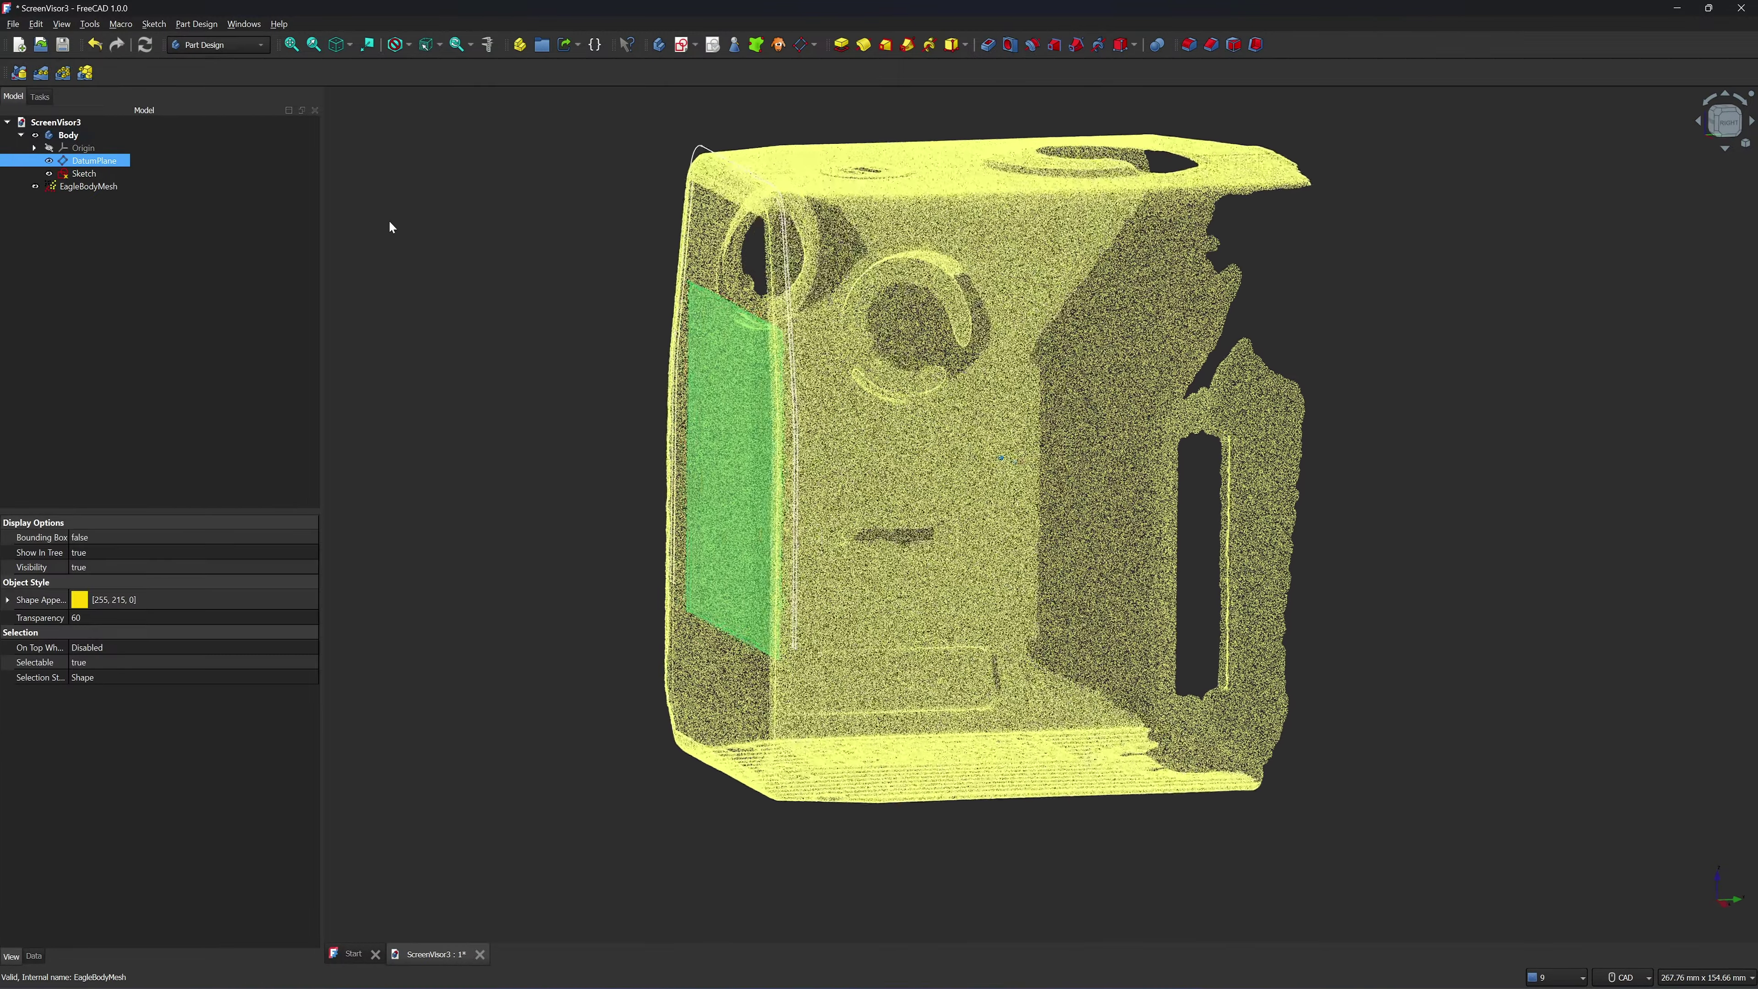
pyautogui.click(462, 226)
pyautogui.scroll(-2, 478, 256)
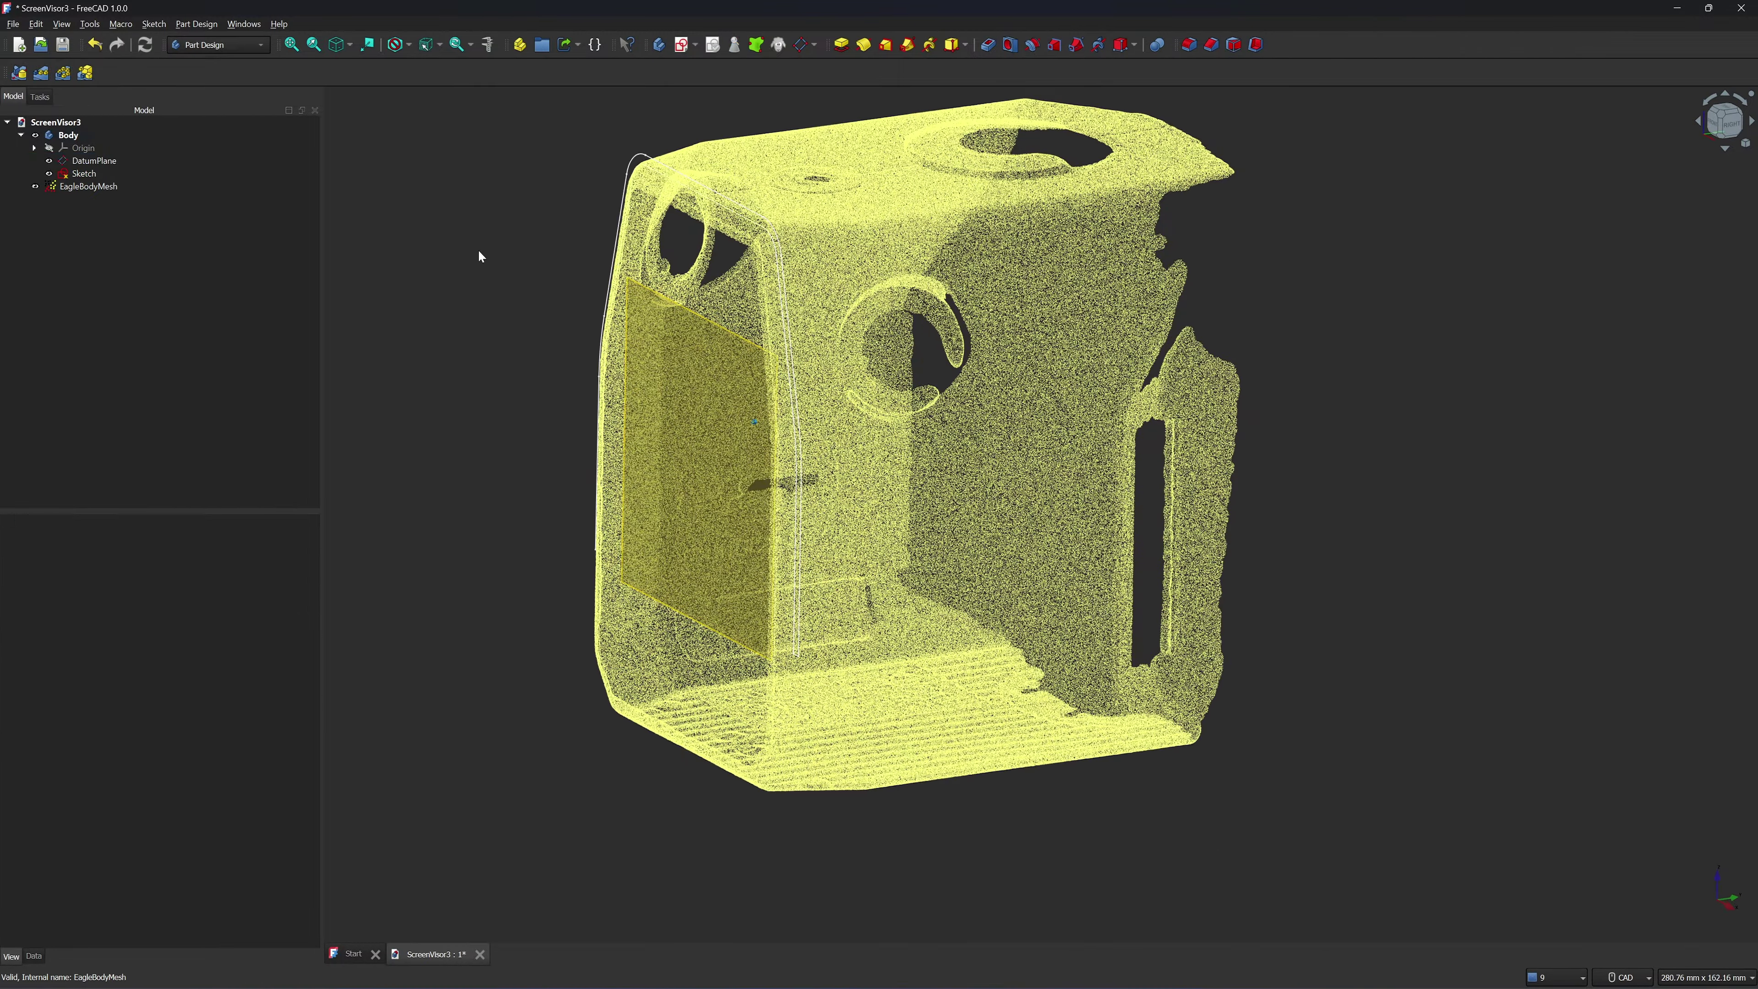
pyautogui.click(1734, 130)
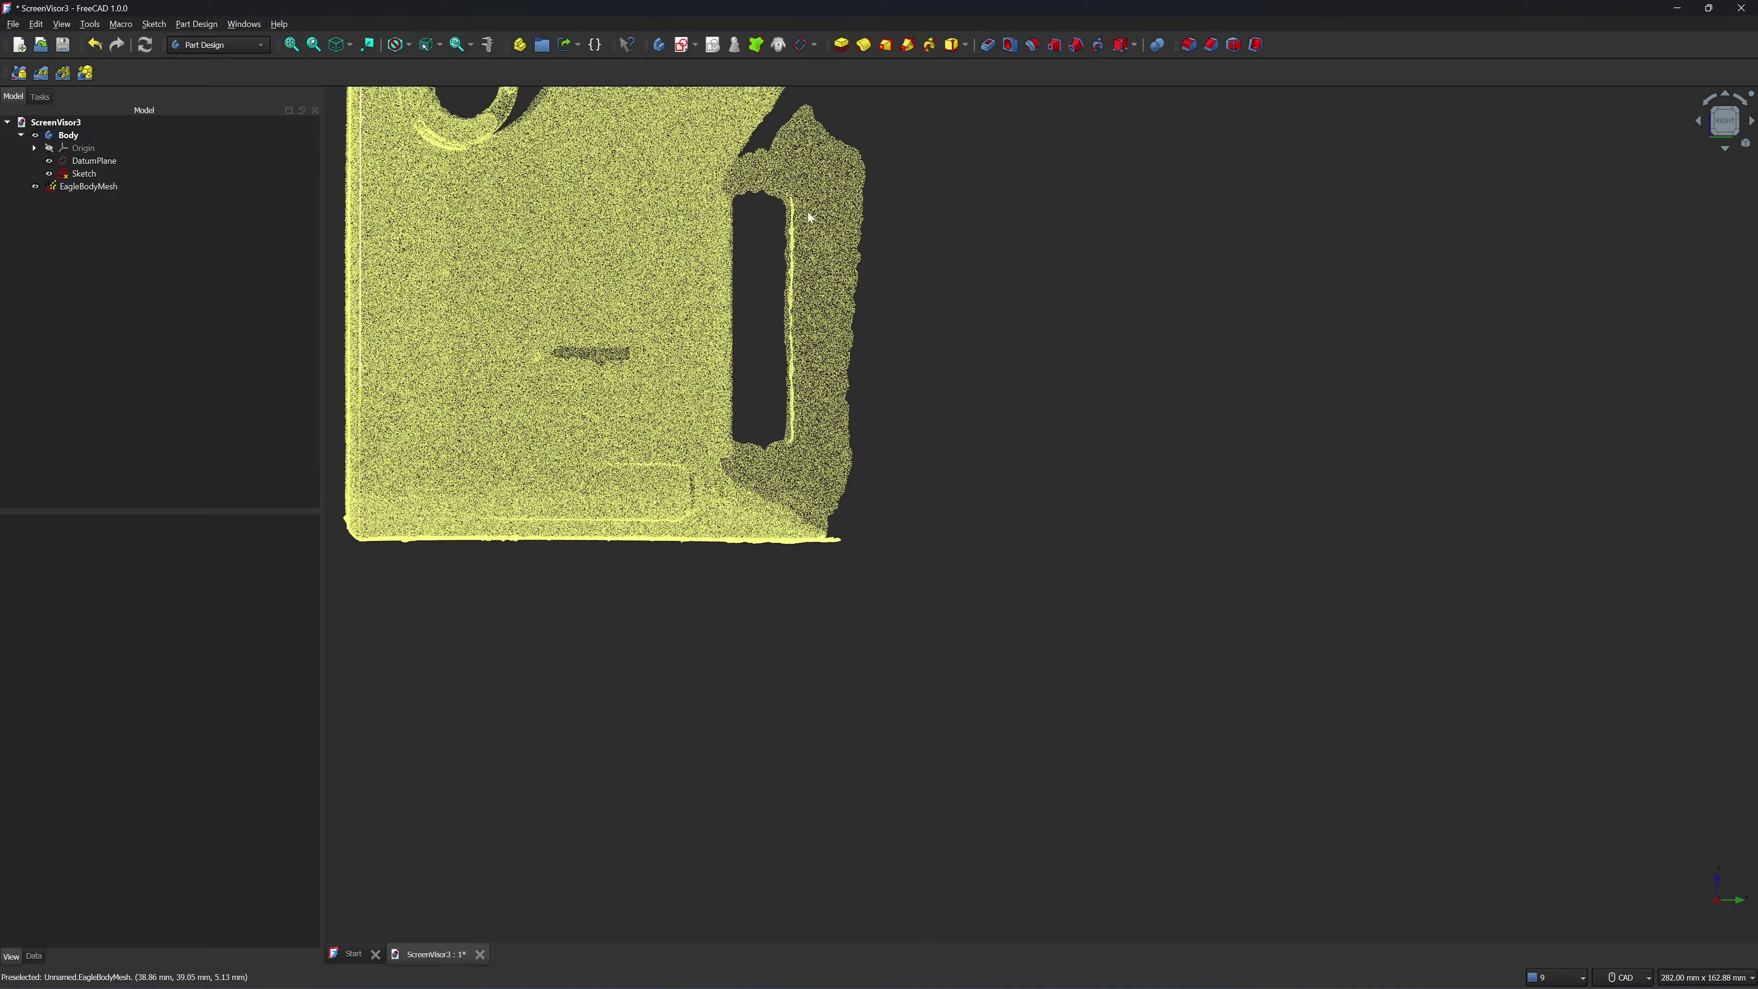
pyautogui.scroll(-1, 809, 216)
pyautogui.moveTo(809, 216); pyautogui.dragTo(1095, 380, button='middle')
pyautogui.scroll(4, 774, 253)
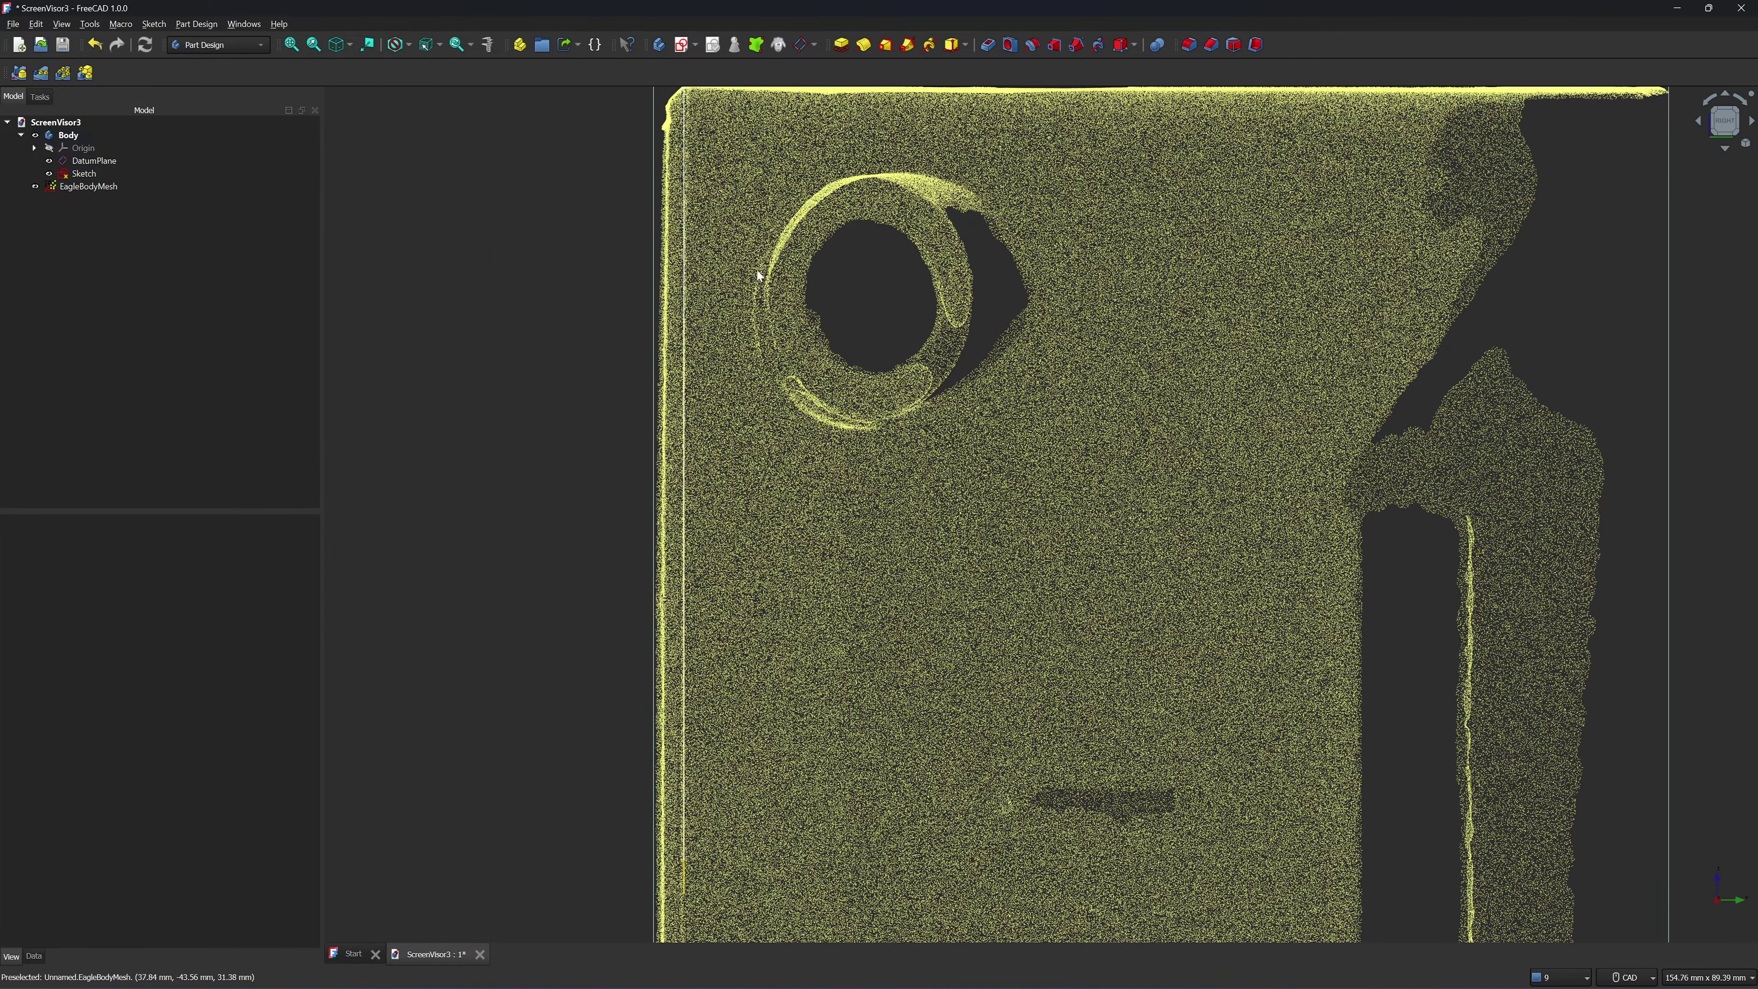
# Create a datum plane attached to DatumPlane in Plane face mode with a z-direction offset of -8 mm
pyautogui.press('0')
pyautogui.click(814, 44)
pyautogui.click(830, 59)
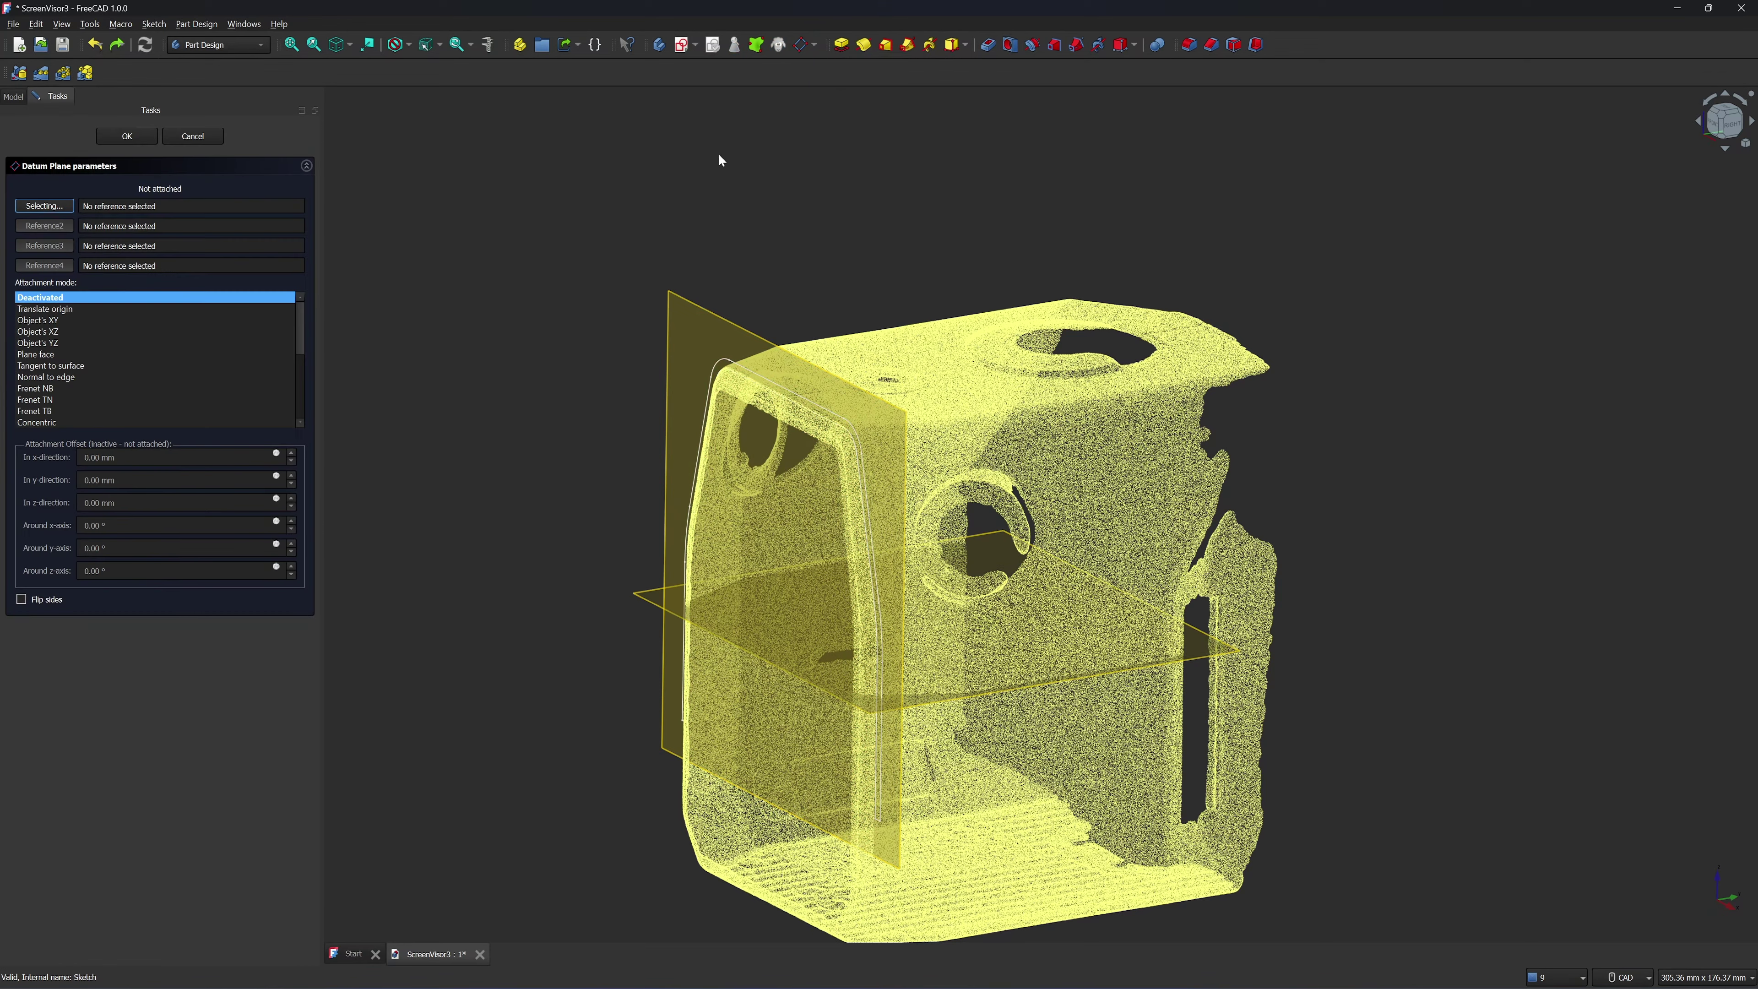
pyautogui.click(681, 300)
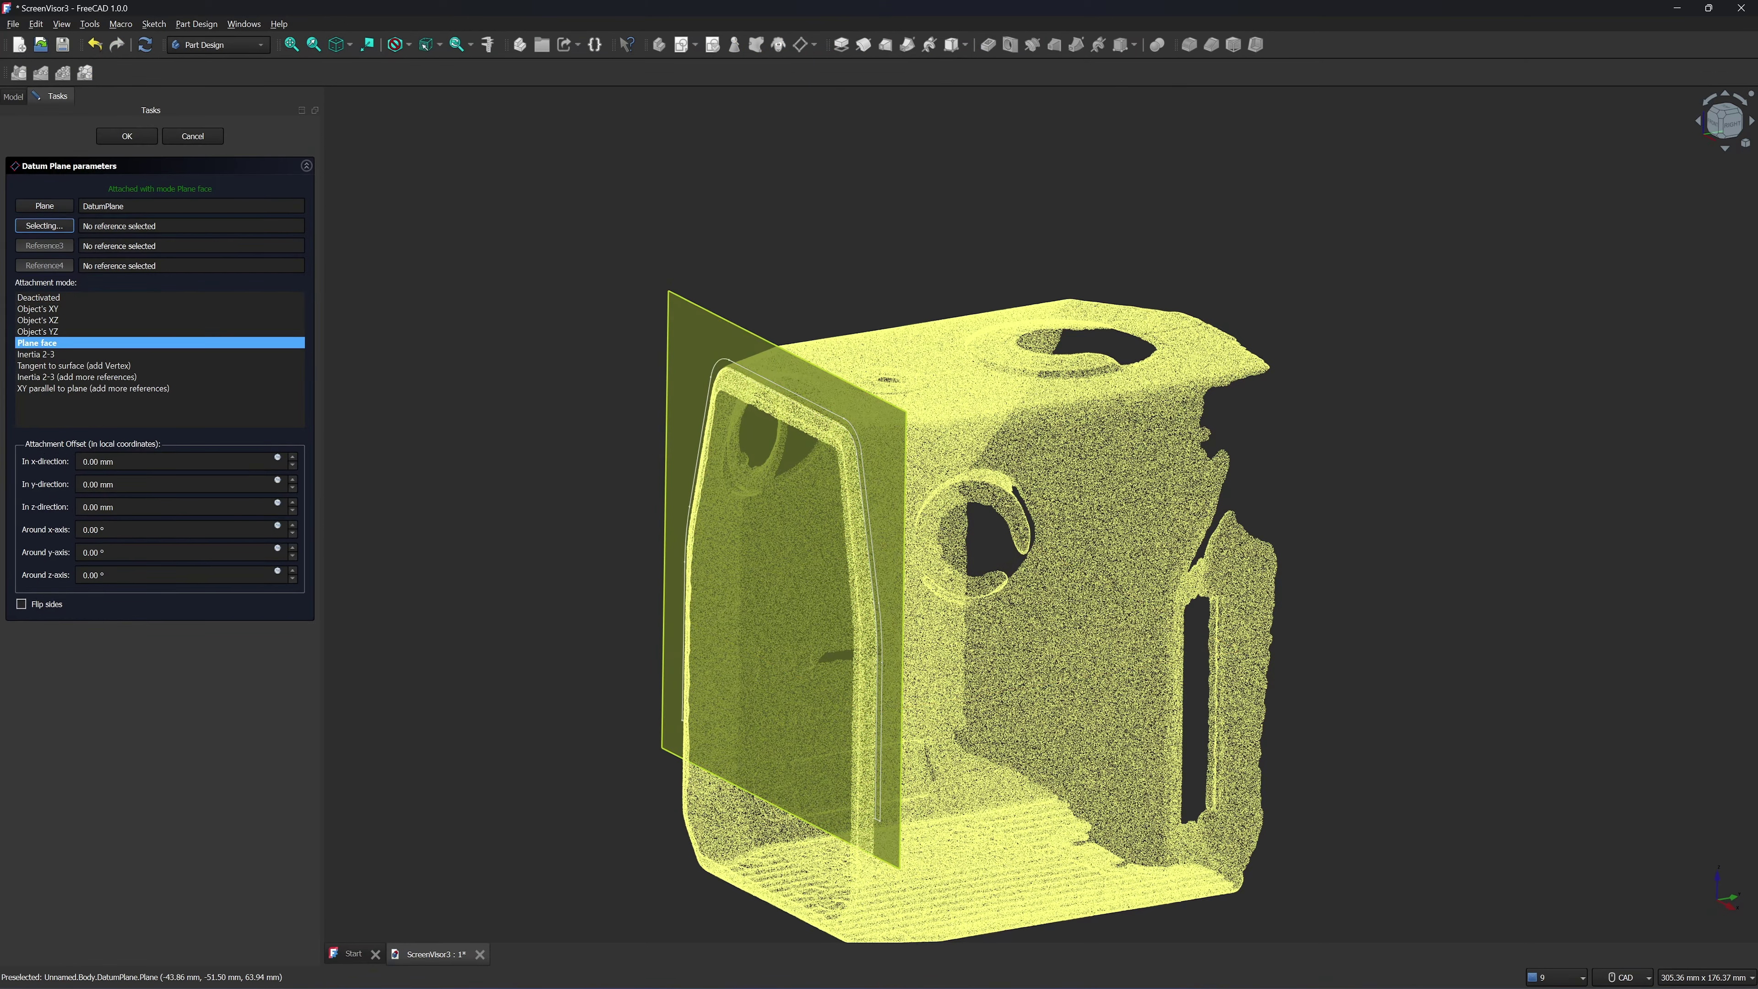
pyautogui.moveTo(125, 506); pyautogui.dragTo(84, 507)
pyautogui.click(1733, 124)
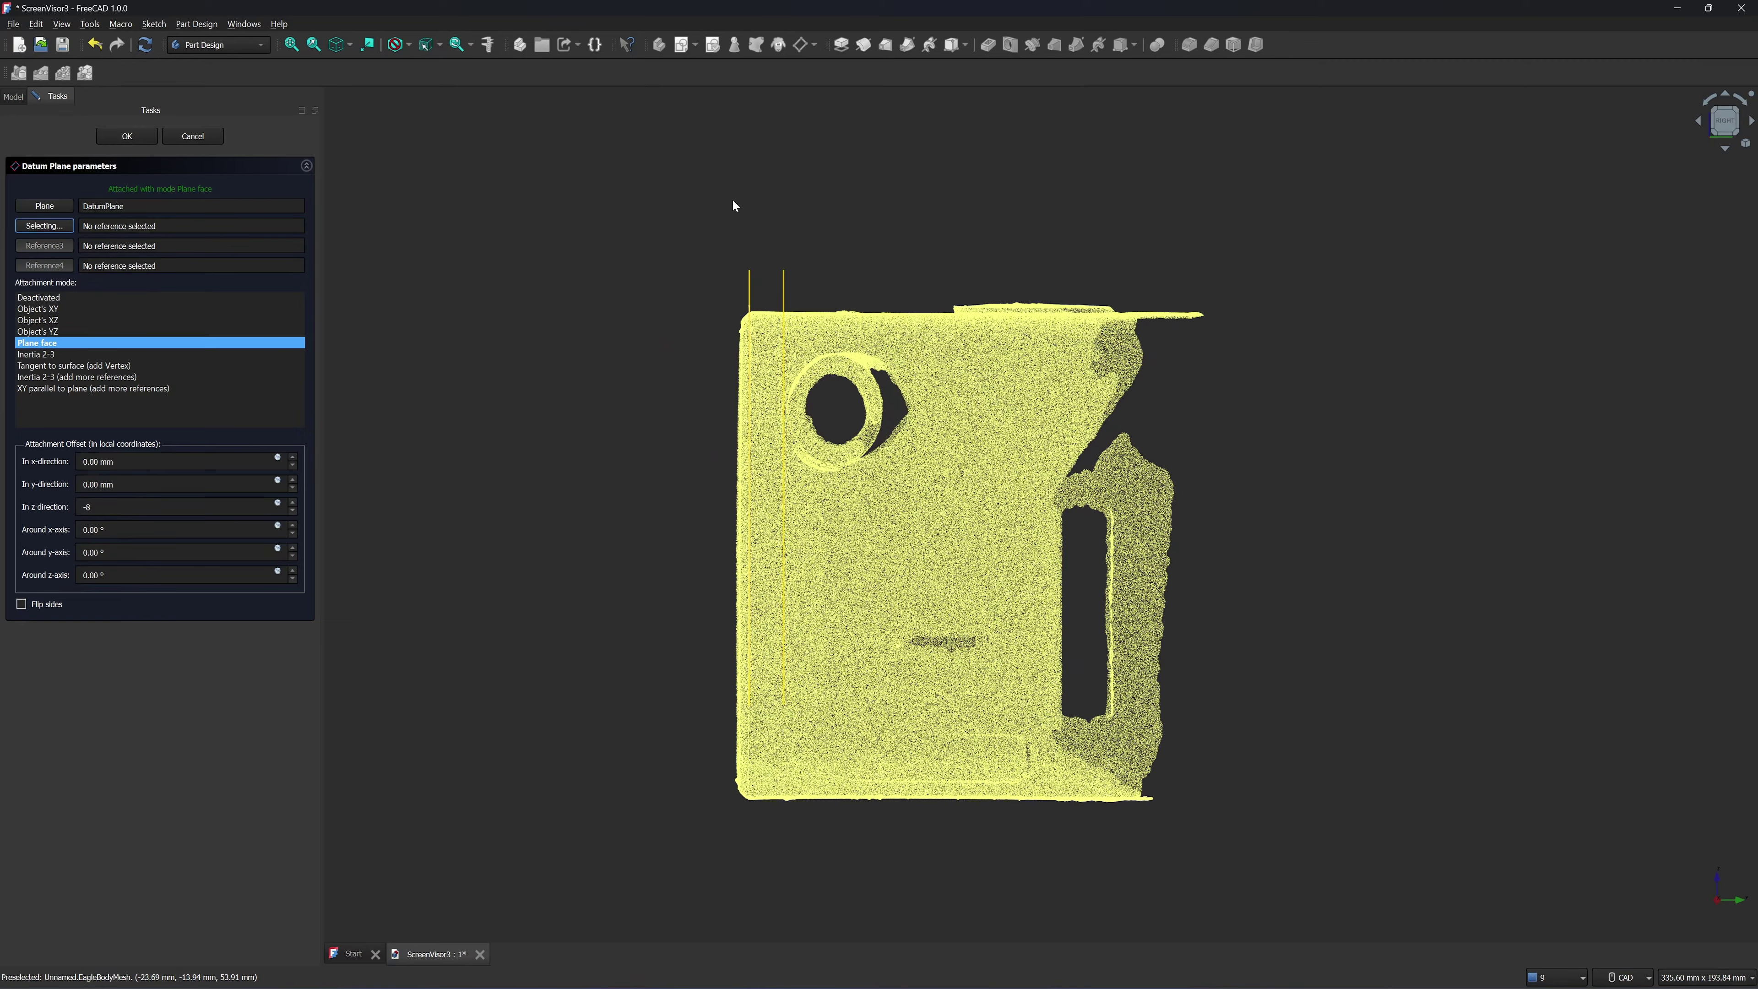
pyautogui.scroll(1, 739, 265)
pyautogui.scroll(2, 740, 265)
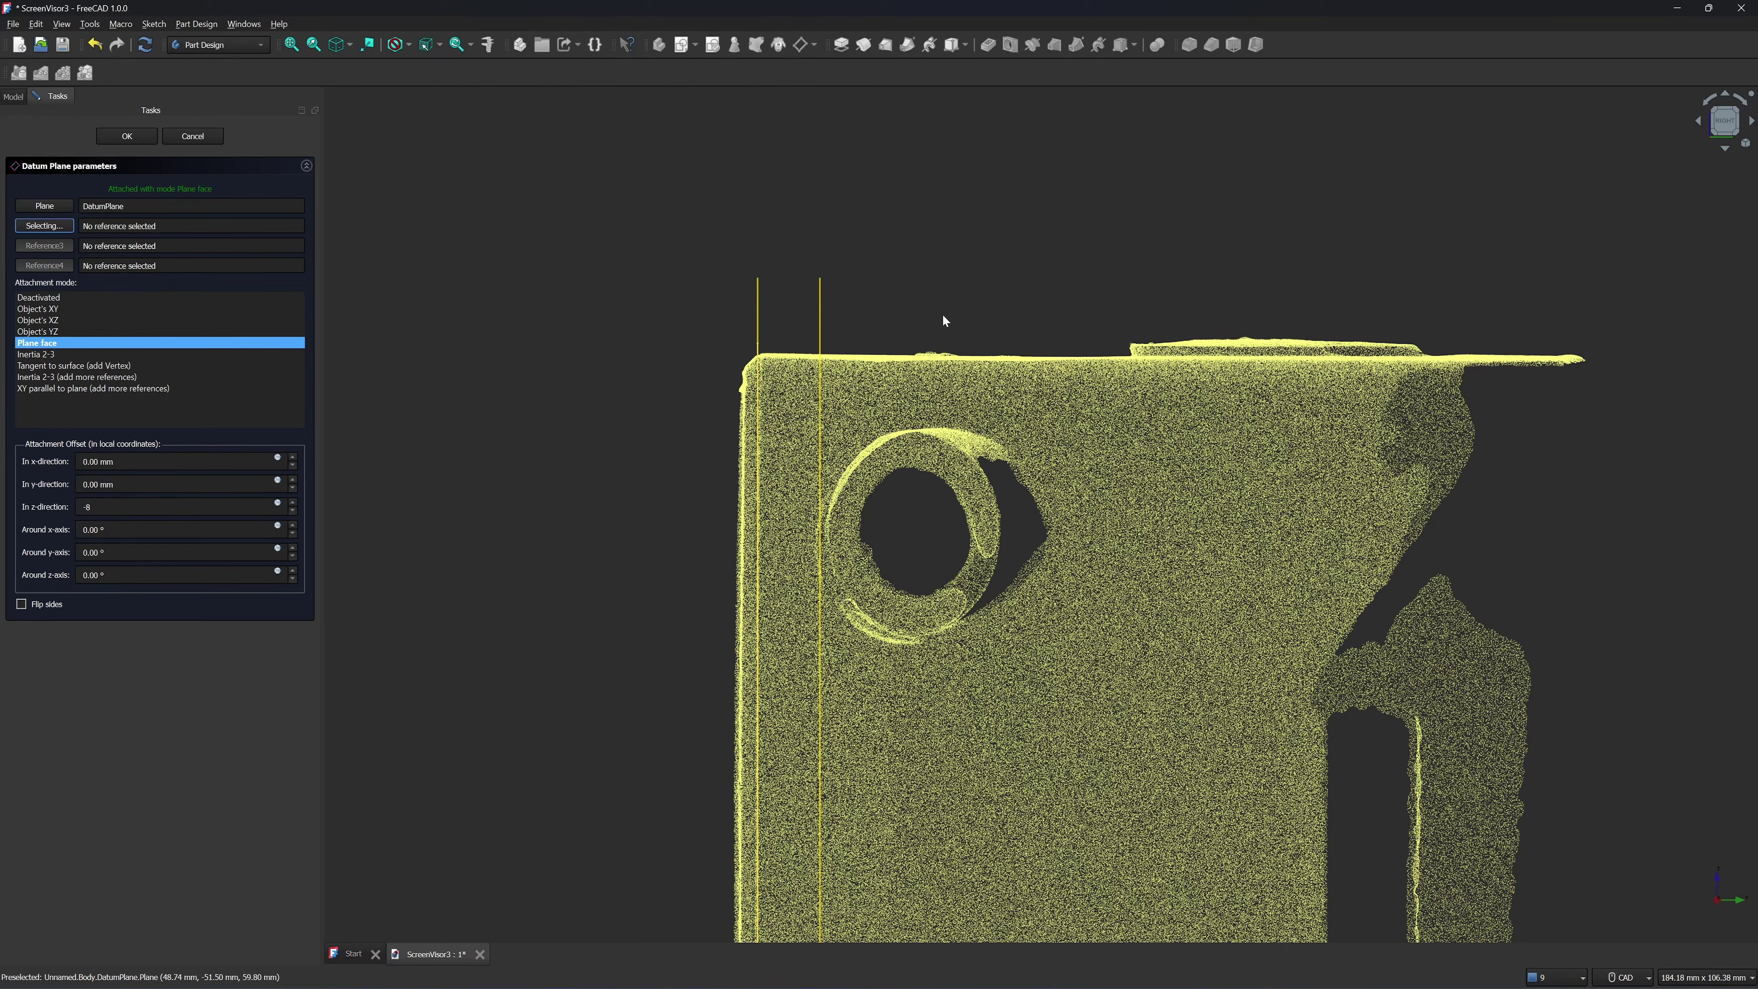
pyautogui.scroll(3, 833, 552)
pyautogui.scroll(3, 799, 559)
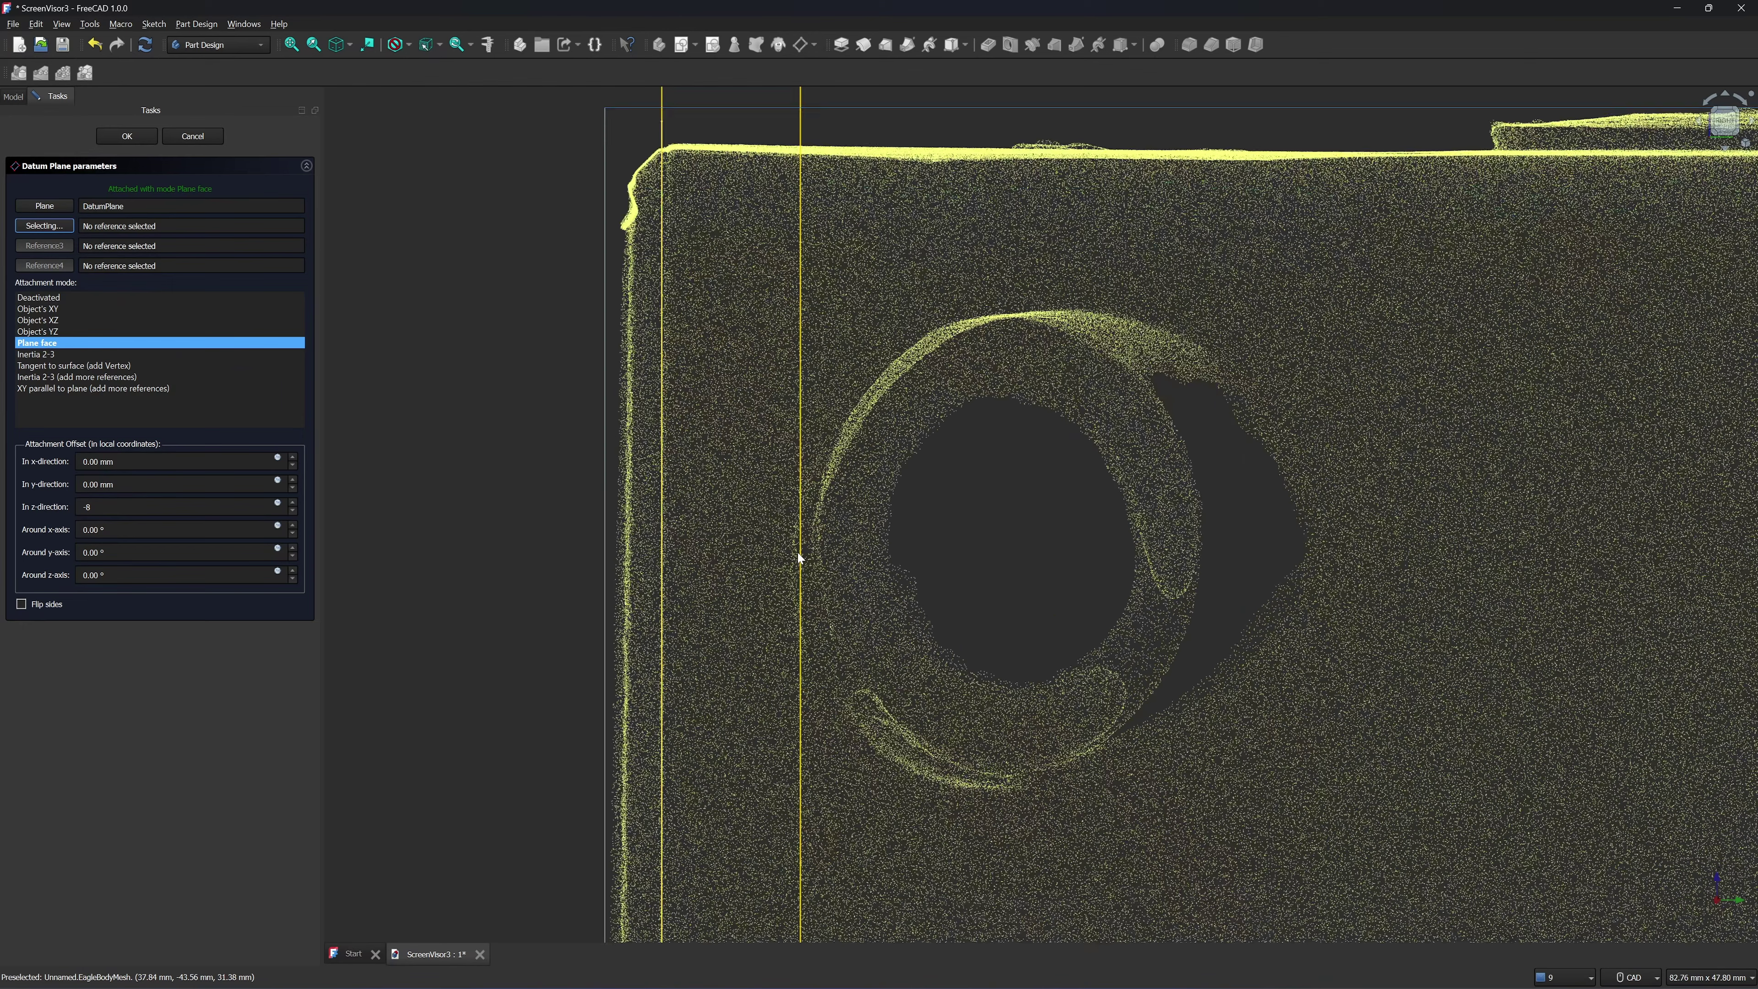
pyautogui.scroll(-7, 805, 536)
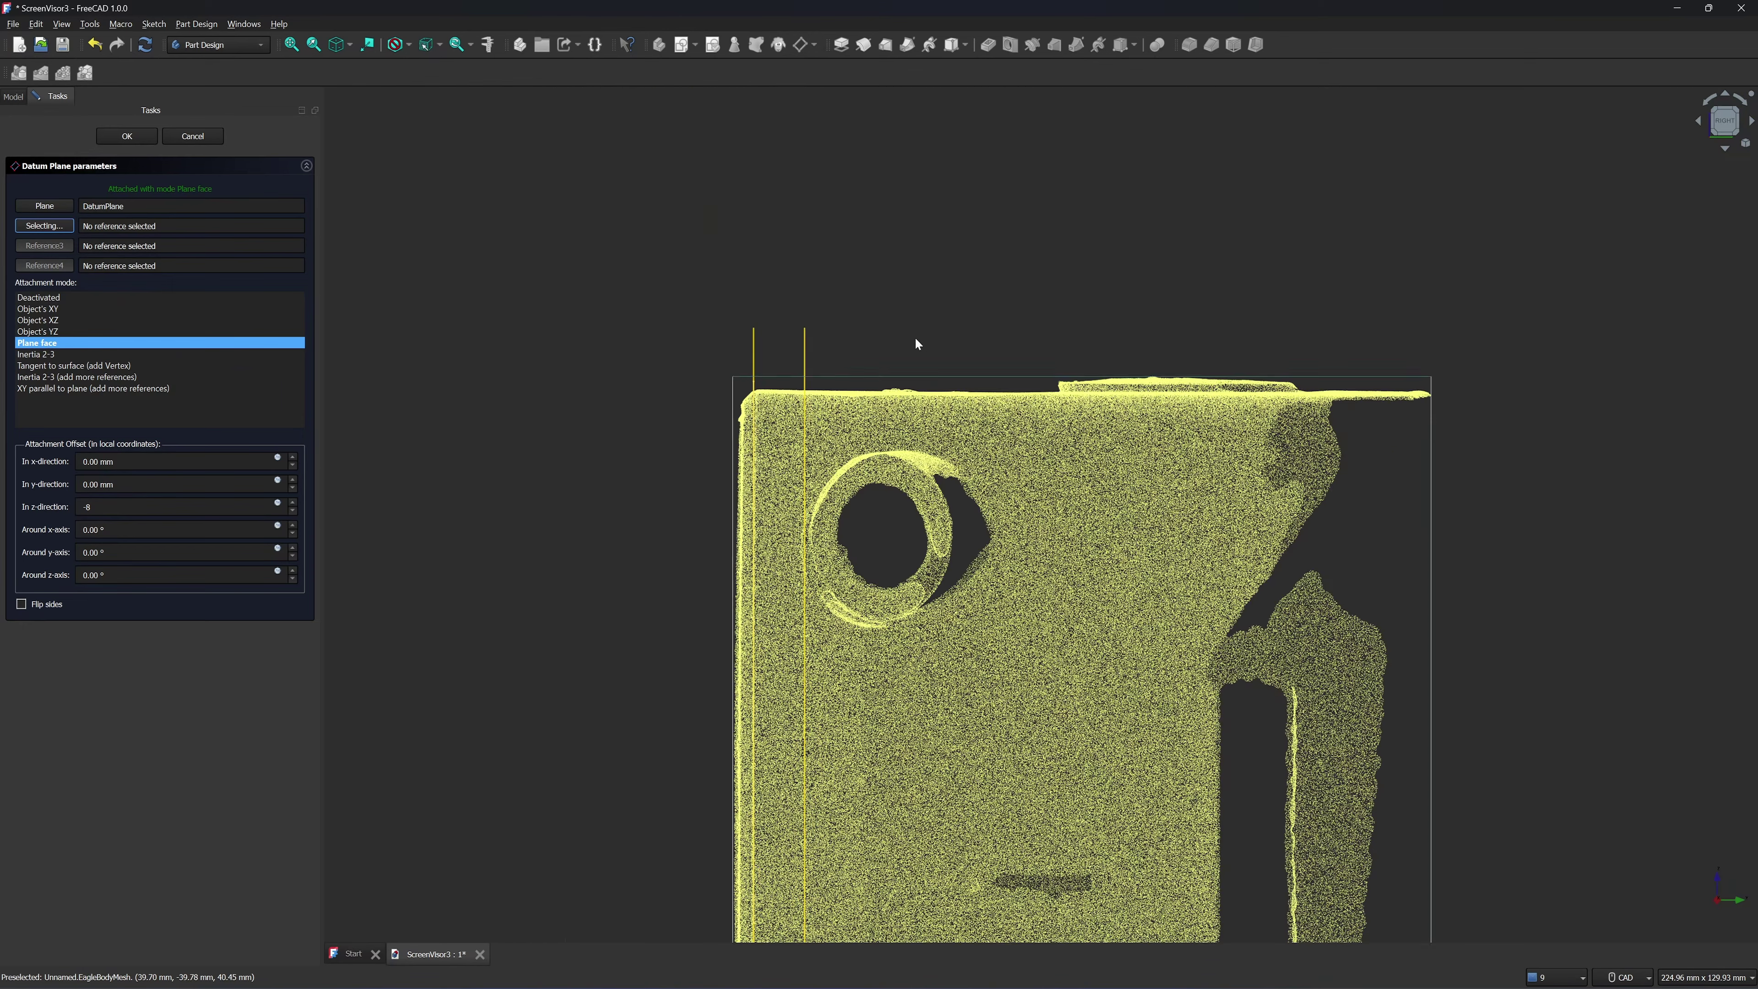
pyautogui.moveTo(918, 326); pyautogui.dragTo(983, 353, button='middle')
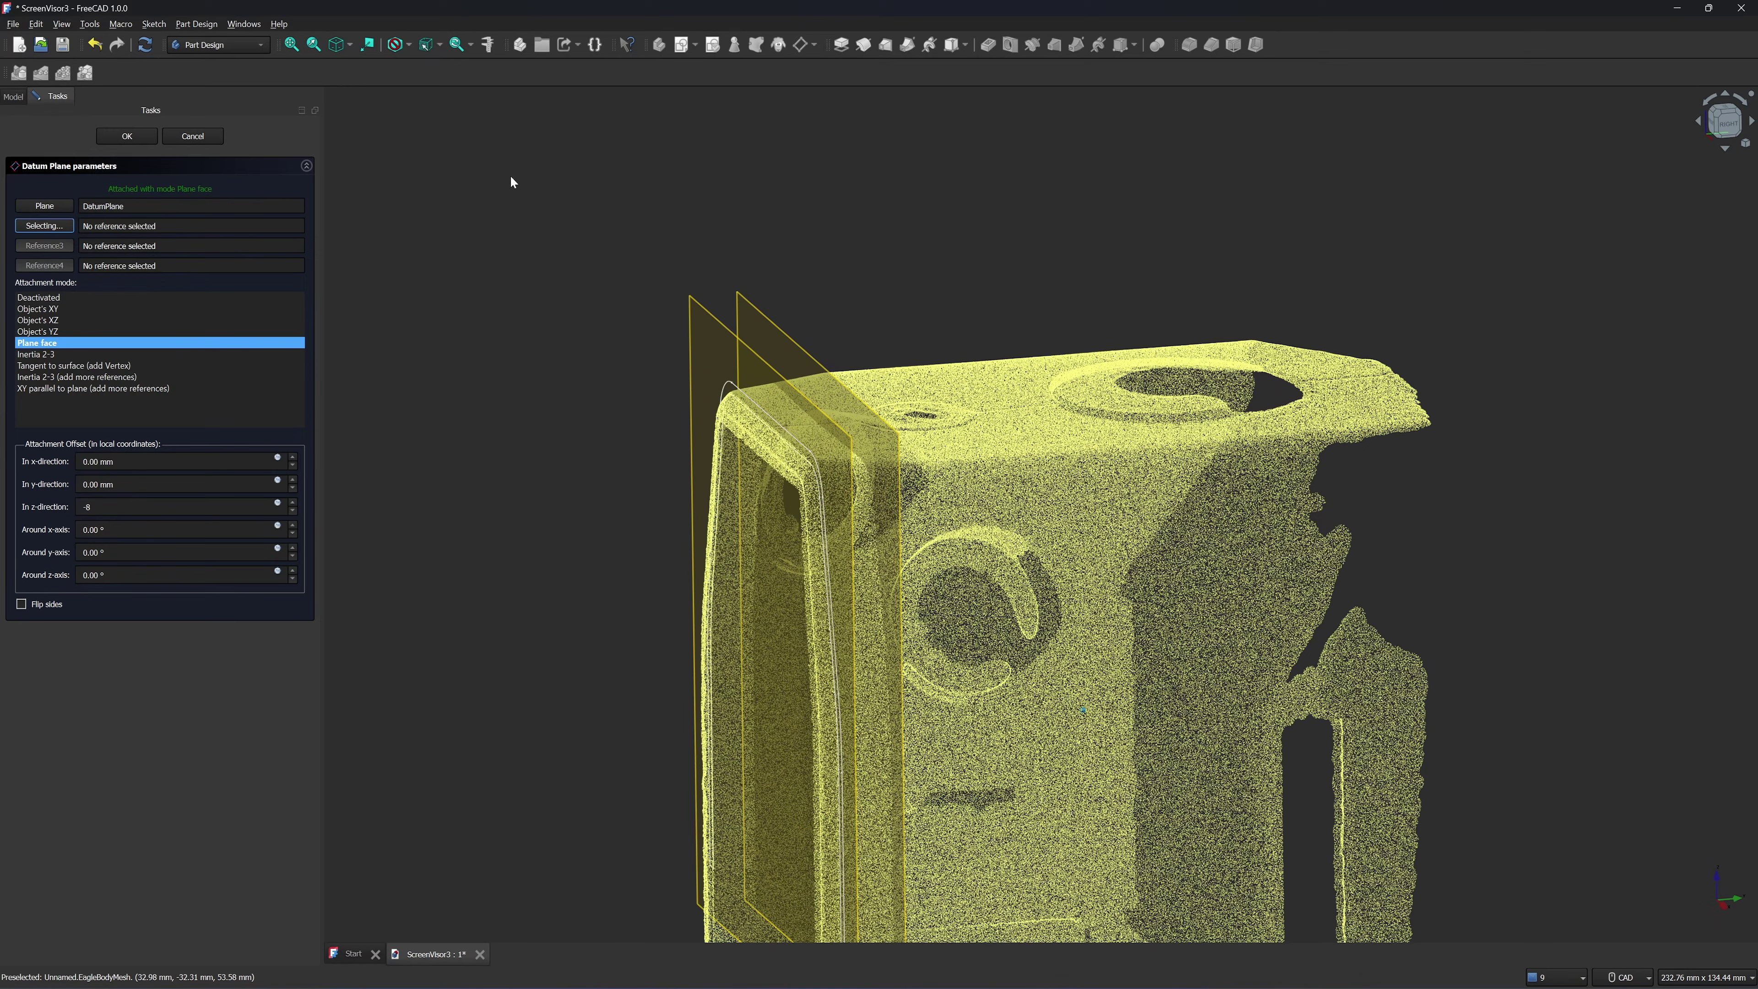
pyautogui.press('Return')
# Hide the original DatumPlane and start a new sketch on DatumPlane001
pyautogui.click(50, 165)
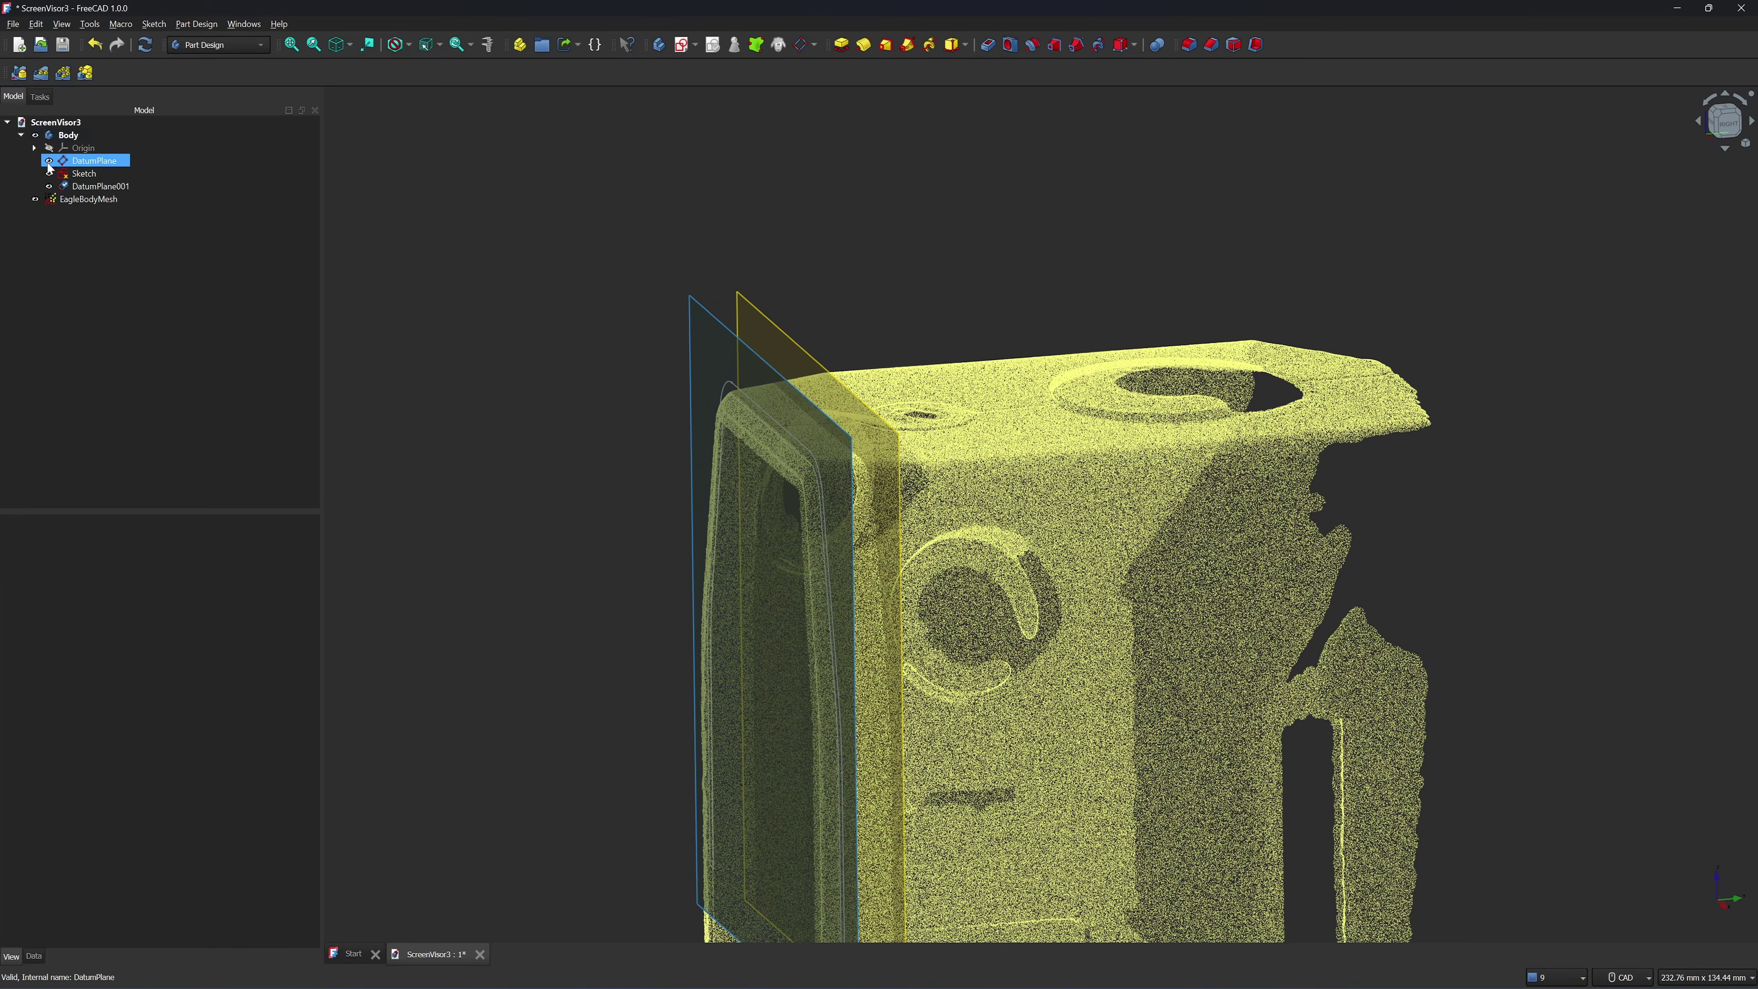
pyautogui.click(48, 161)
pyautogui.moveTo(1211, 415); pyautogui.dragTo(1324, 329, button='middle')
pyautogui.click(1619, 424)
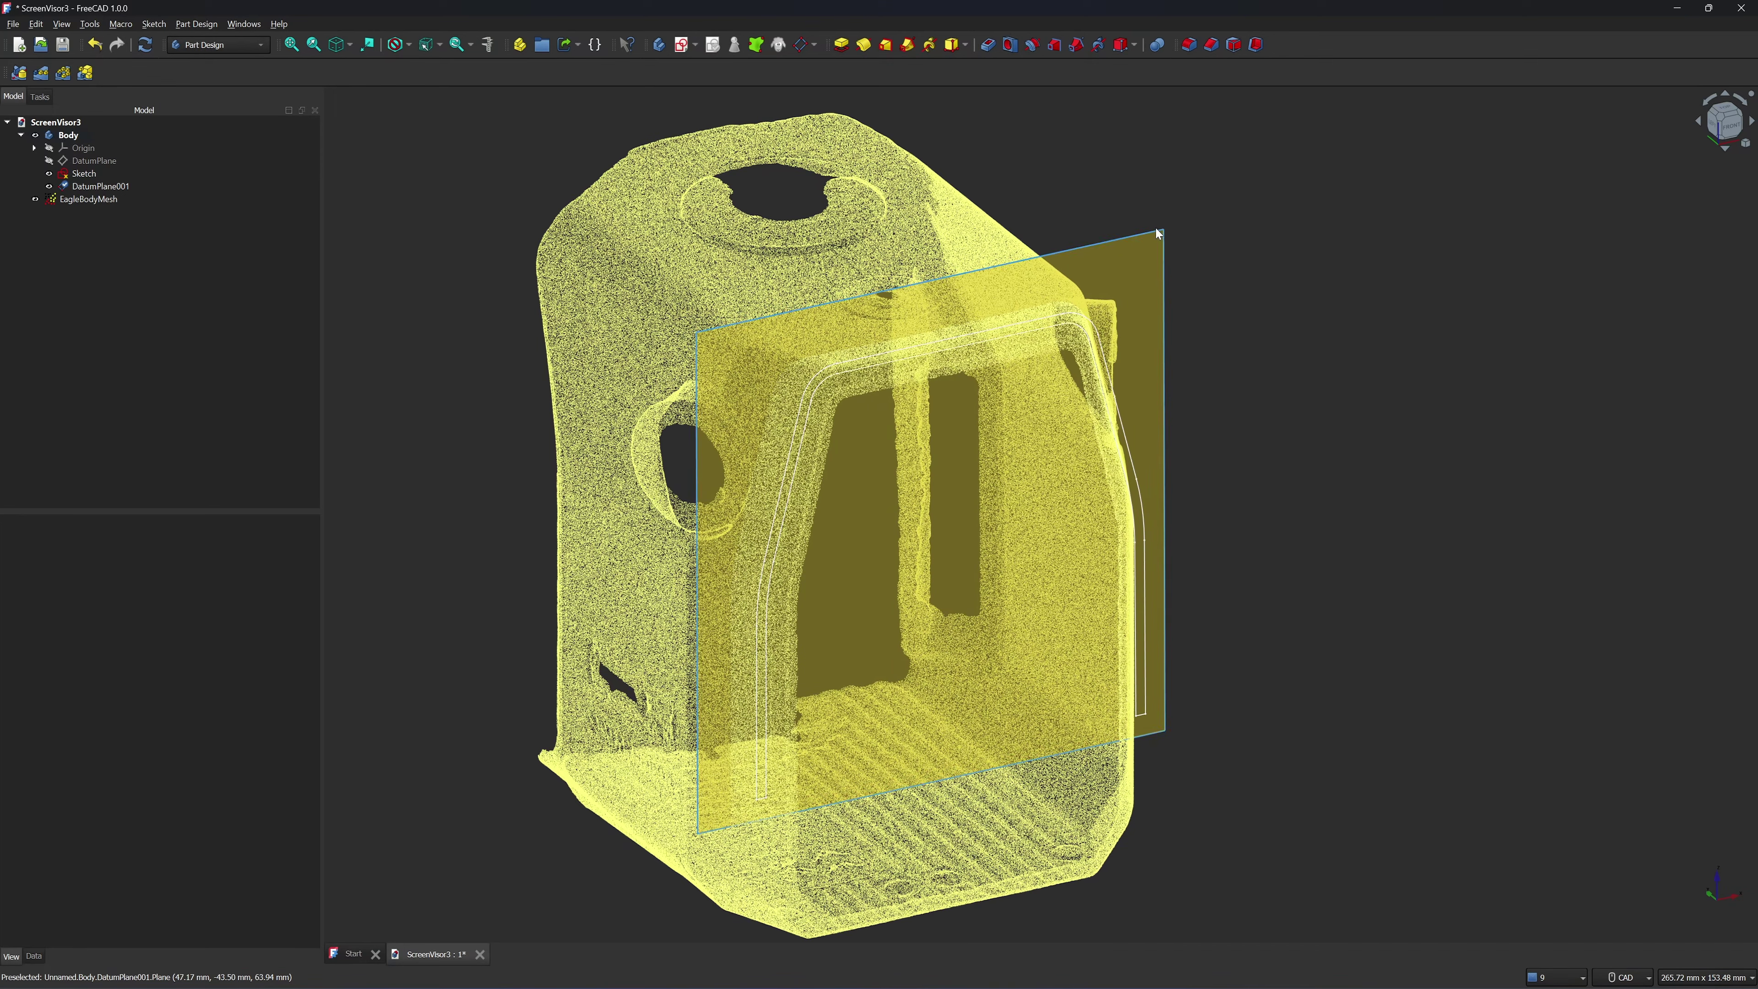
pyautogui.click(1157, 234)
pyautogui.click(780, 50)
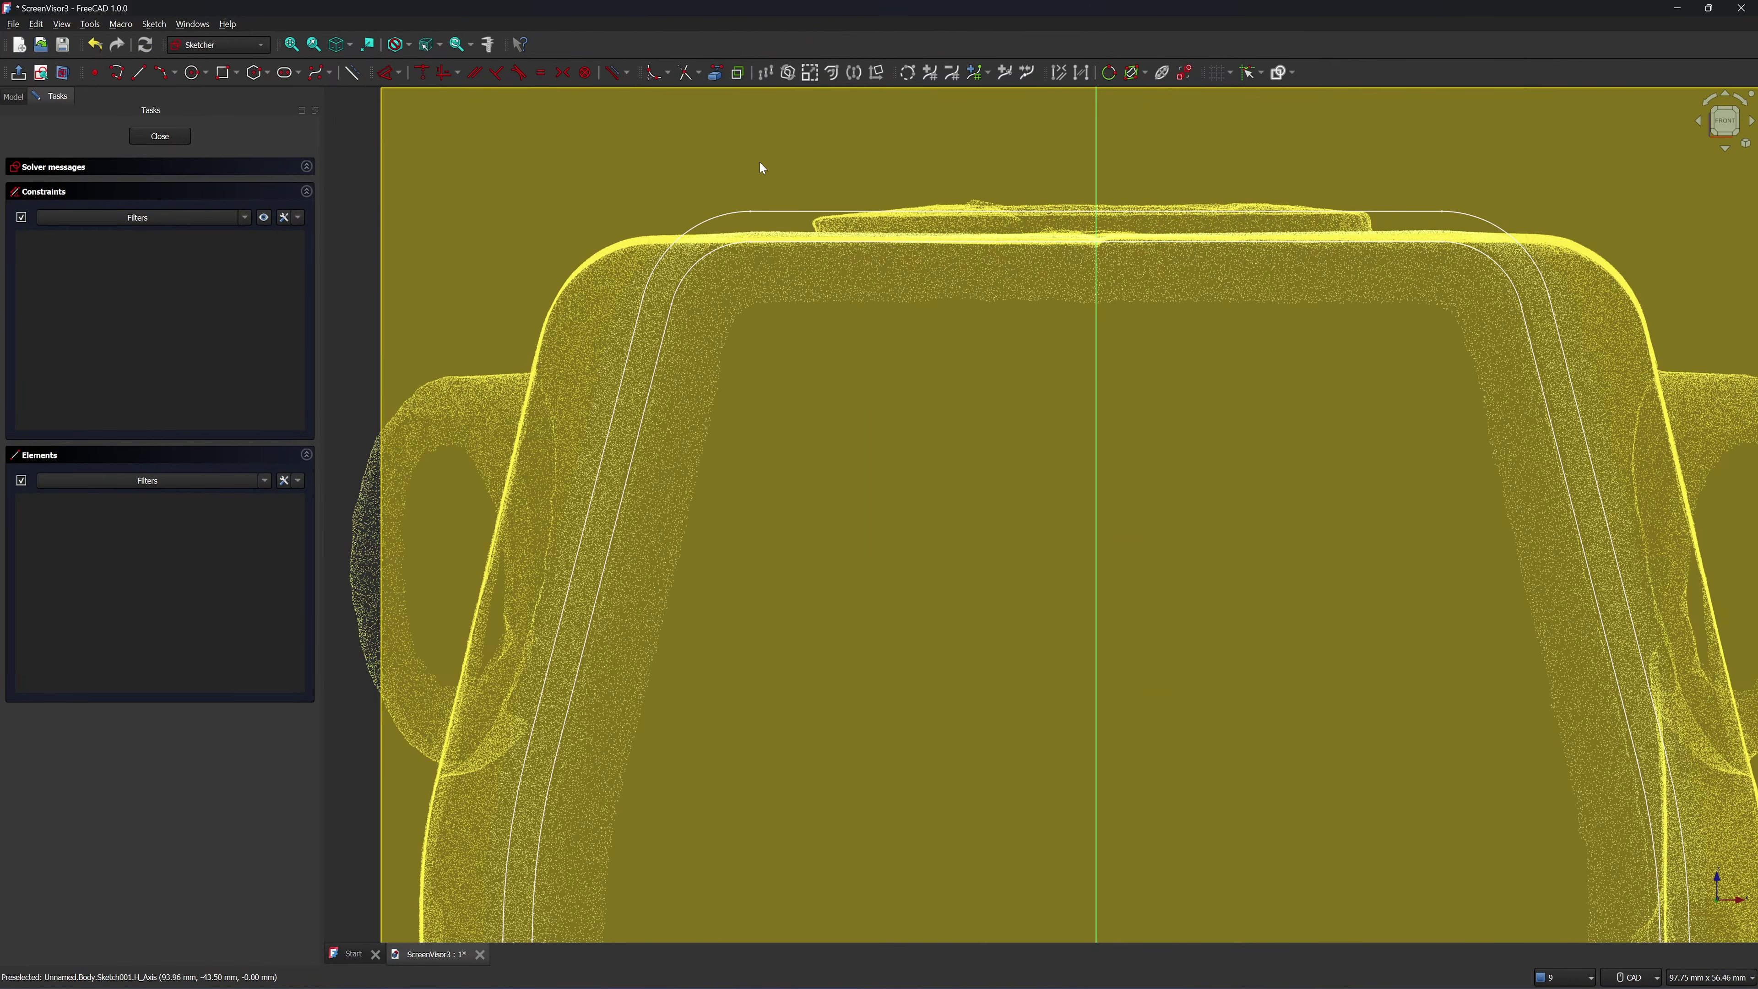
# Project the first profile's two top horizontal lines into the new sketch as external geometry
pyautogui.rightClick(759, 161)
pyautogui.click(719, 139)
pyautogui.click(716, 72)
pyautogui.click(781, 243)
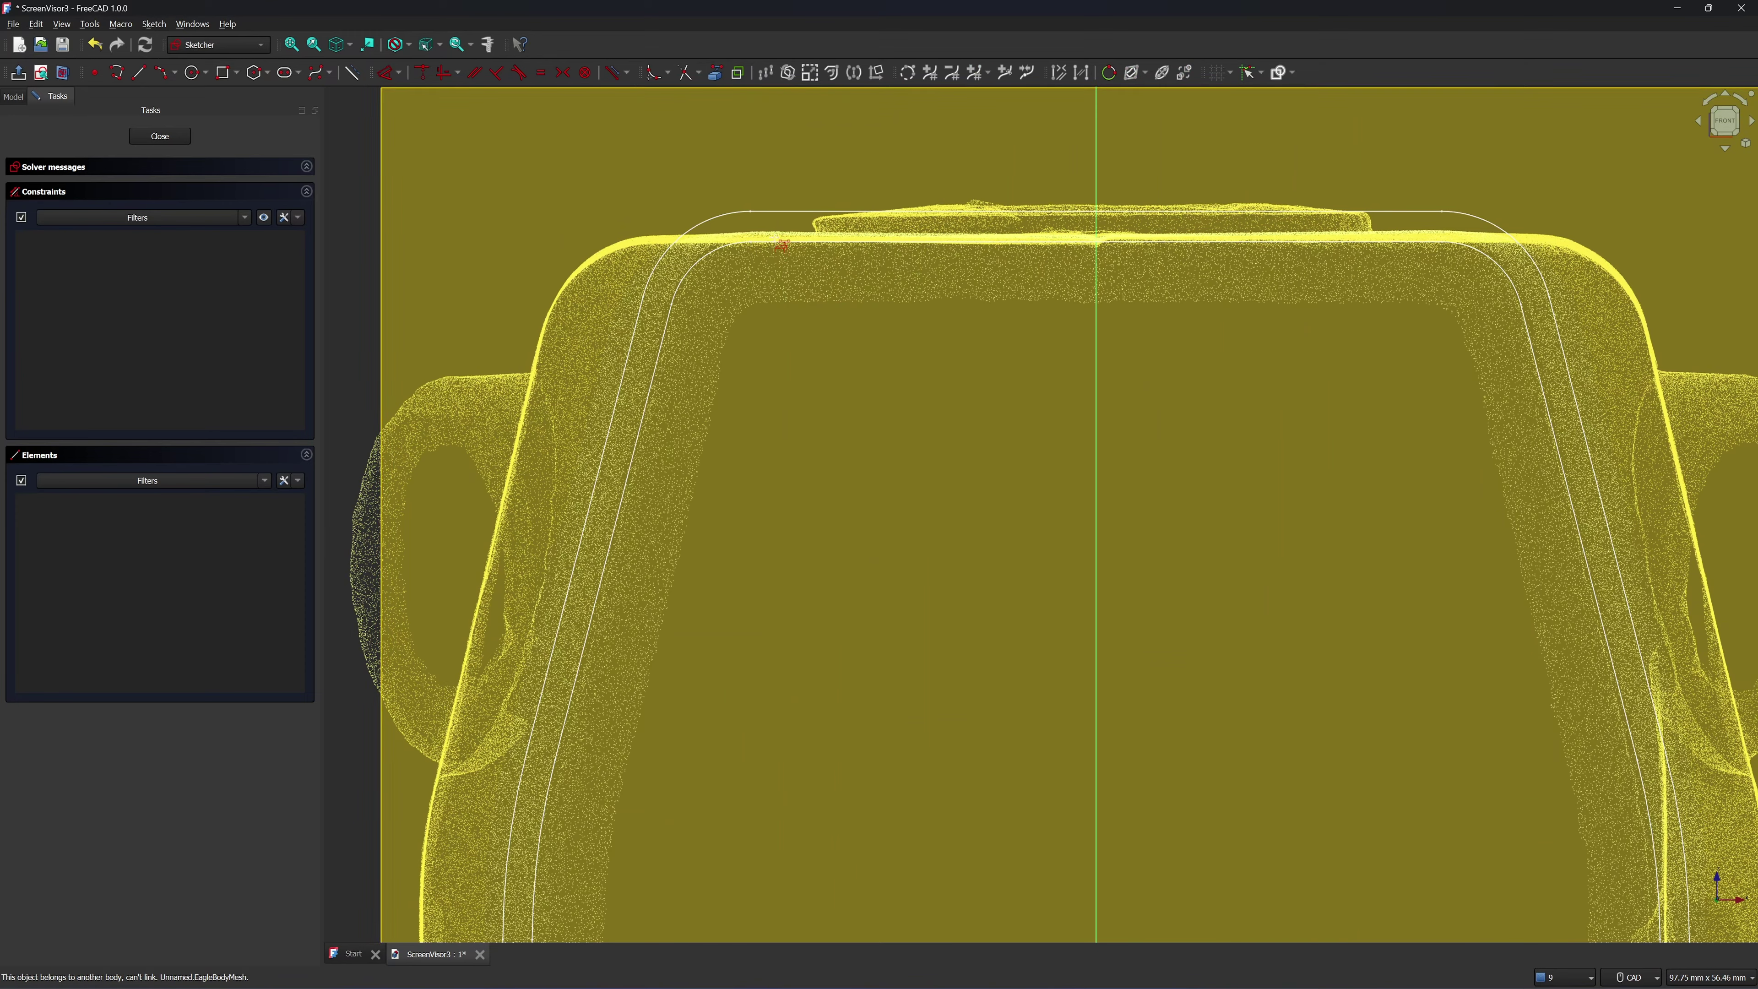
pyautogui.scroll(4, 780, 241)
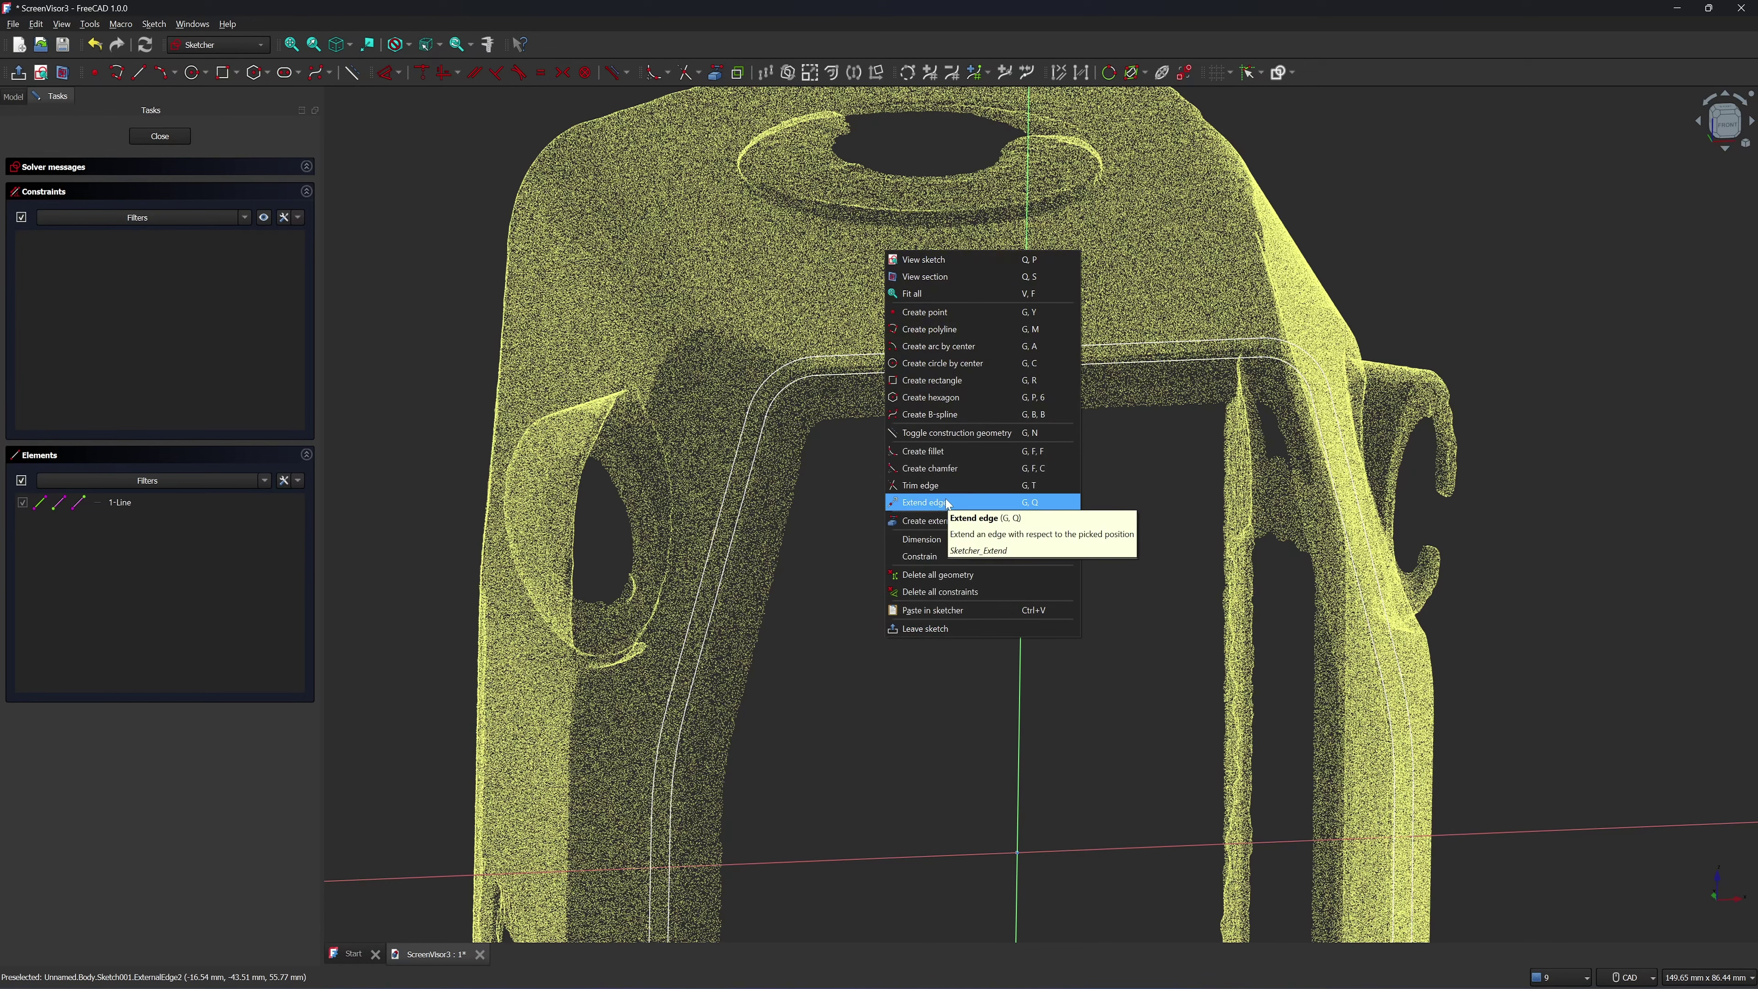
pyautogui.click(921, 523)
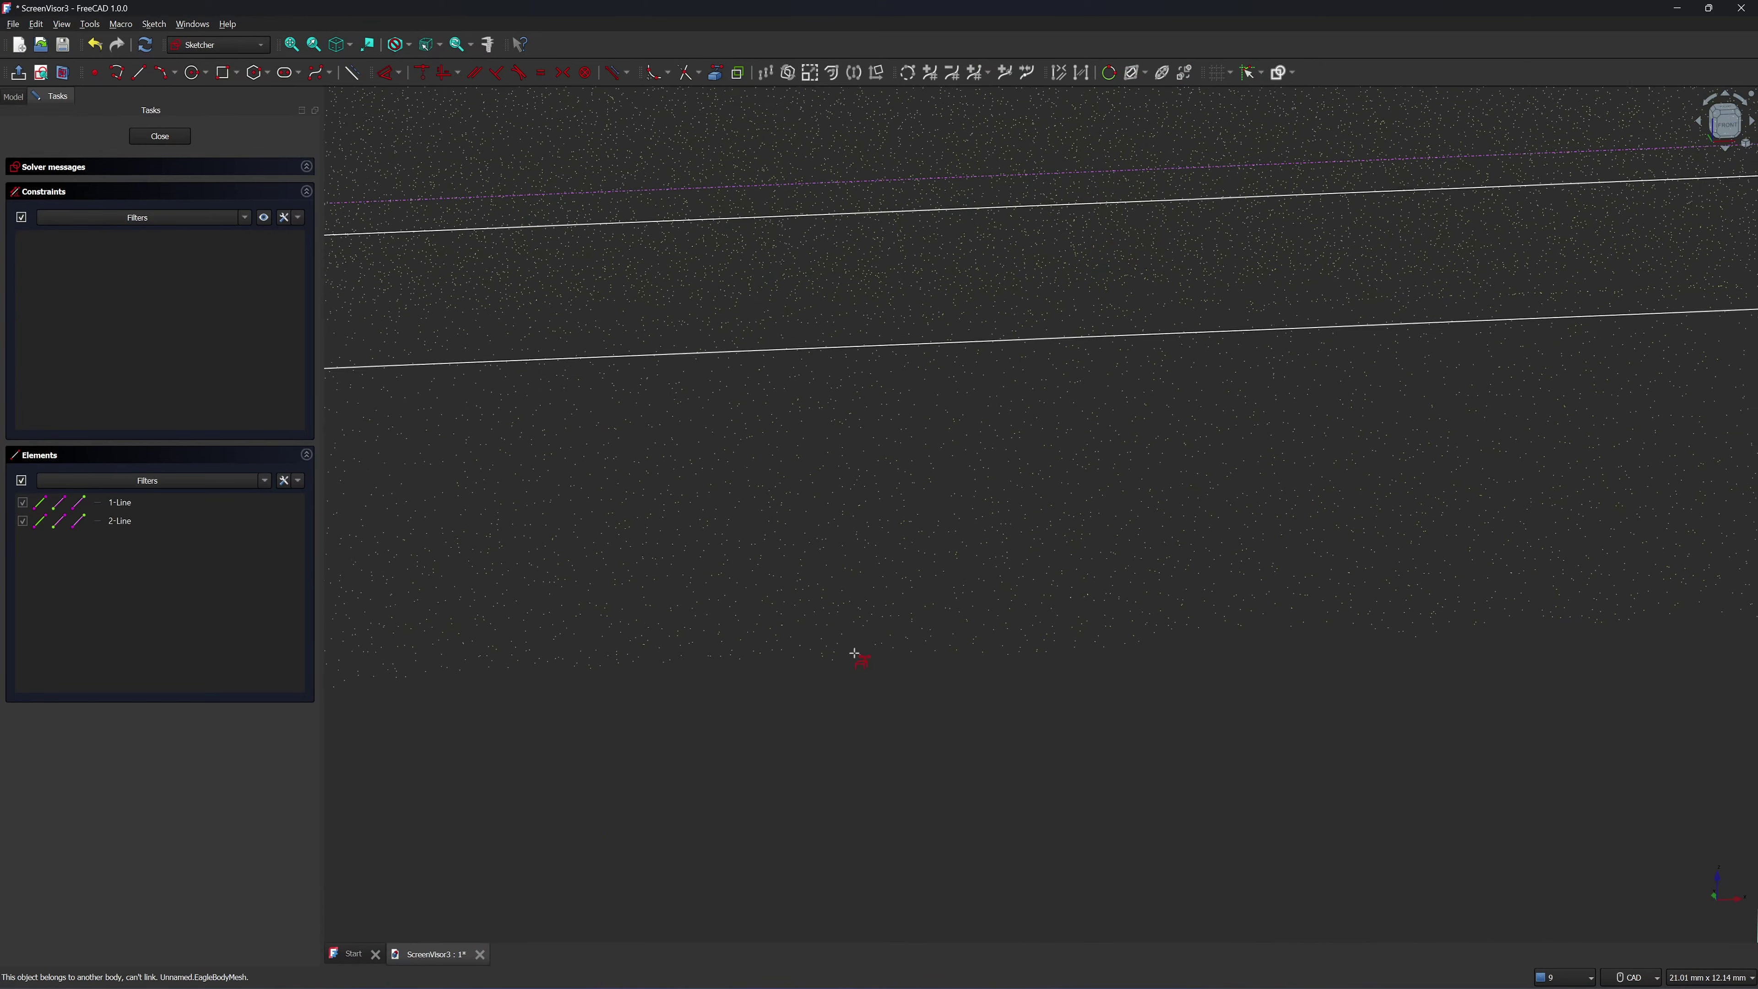
pyautogui.scroll(-8, 850, 647)
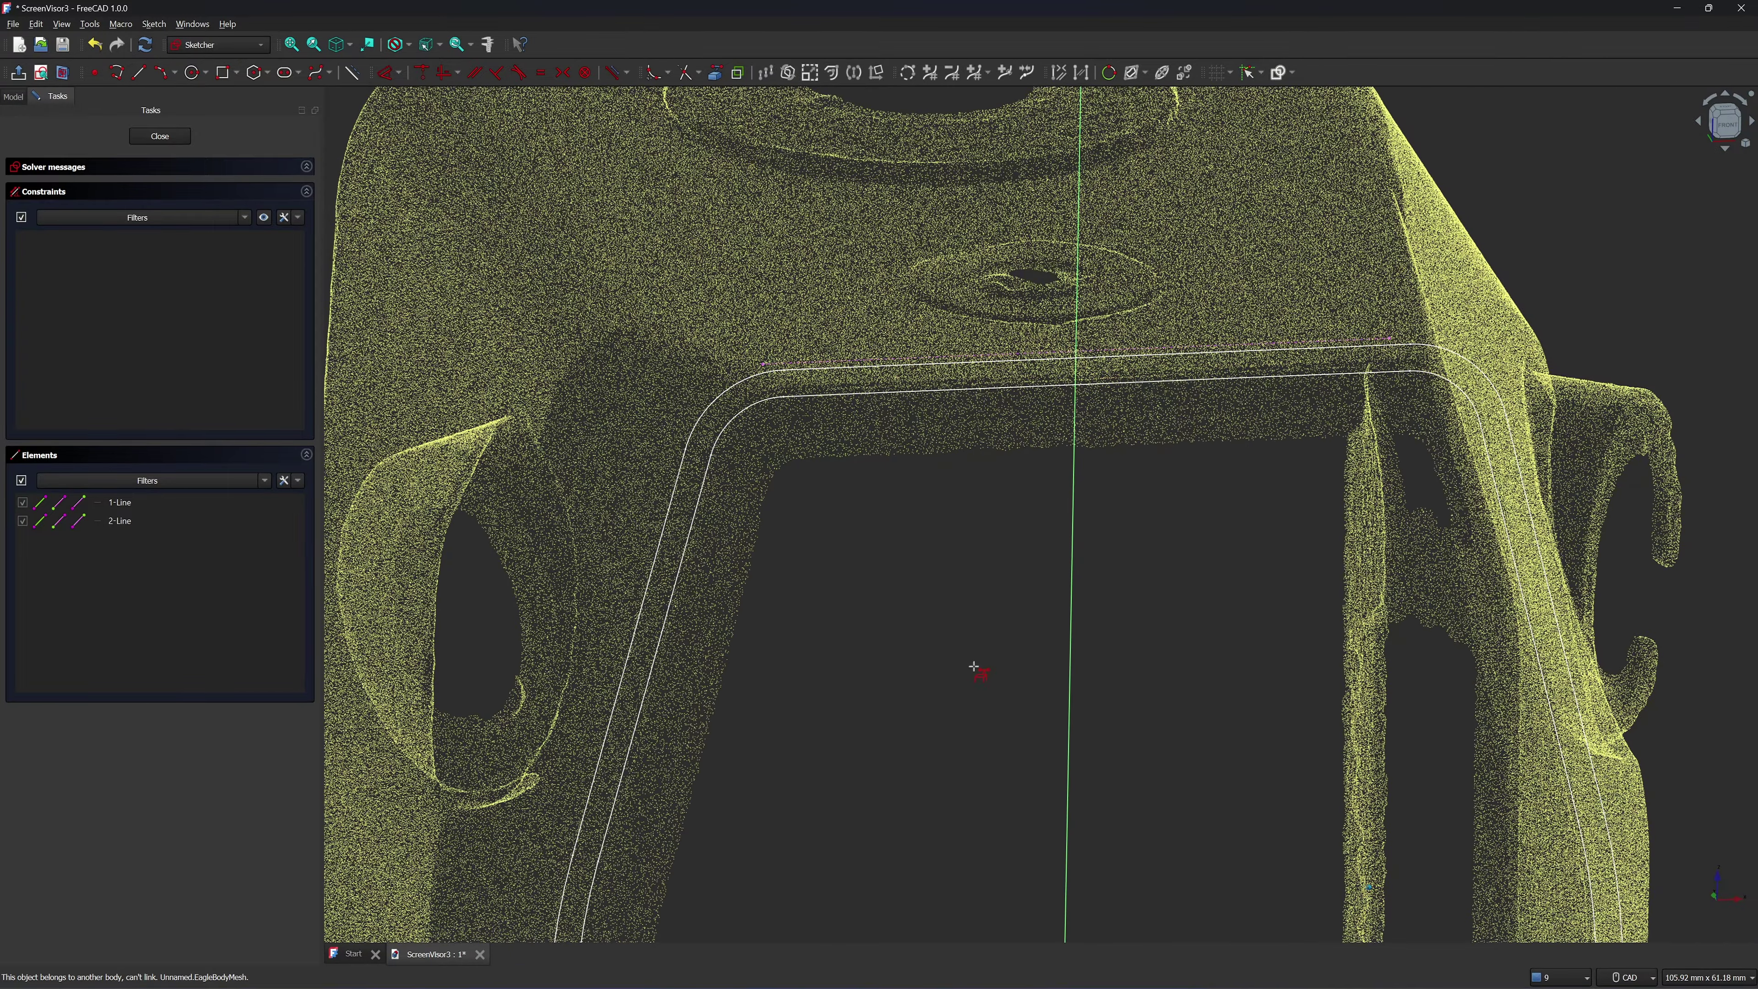
# Draw a horizontal line from the vertical axis along the mesh's top edge past the left corner, and a slanted line along the left inner edge
pyautogui.moveTo(974, 667); pyautogui.dragTo(1031, 675, button='middle')
pyautogui.scroll(5, 855, 290)
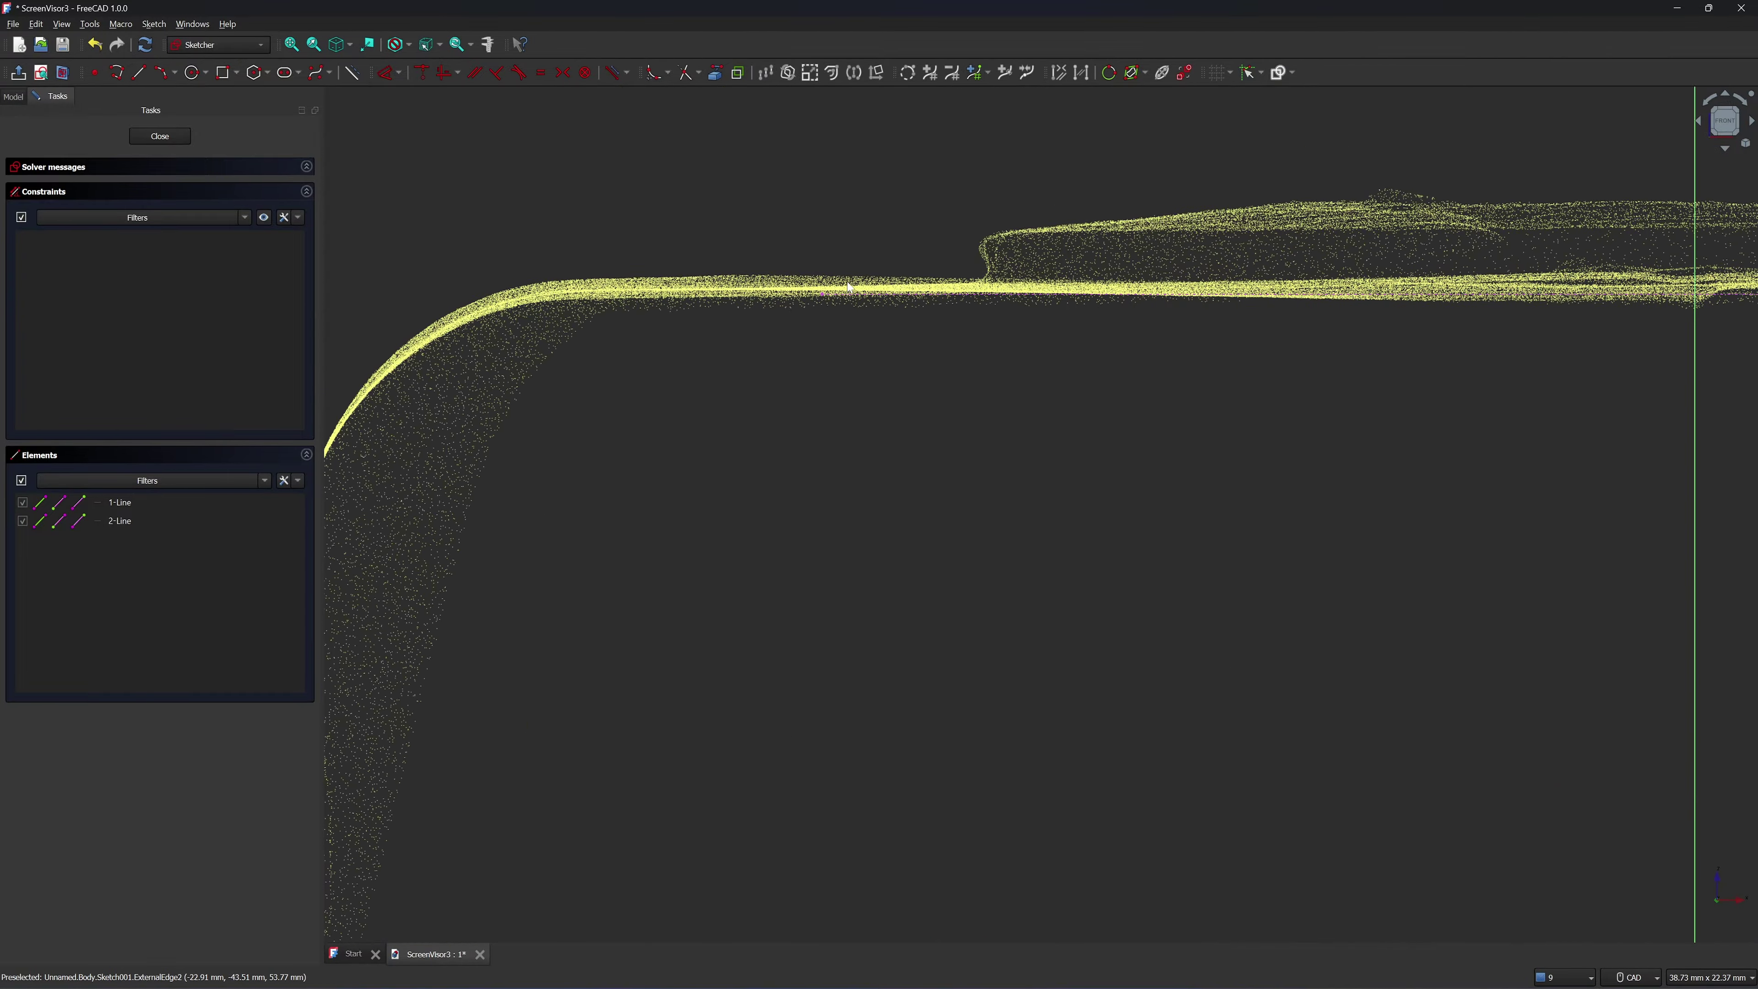
pyautogui.scroll(3, 844, 292)
pyautogui.scroll(-8, 828, 300)
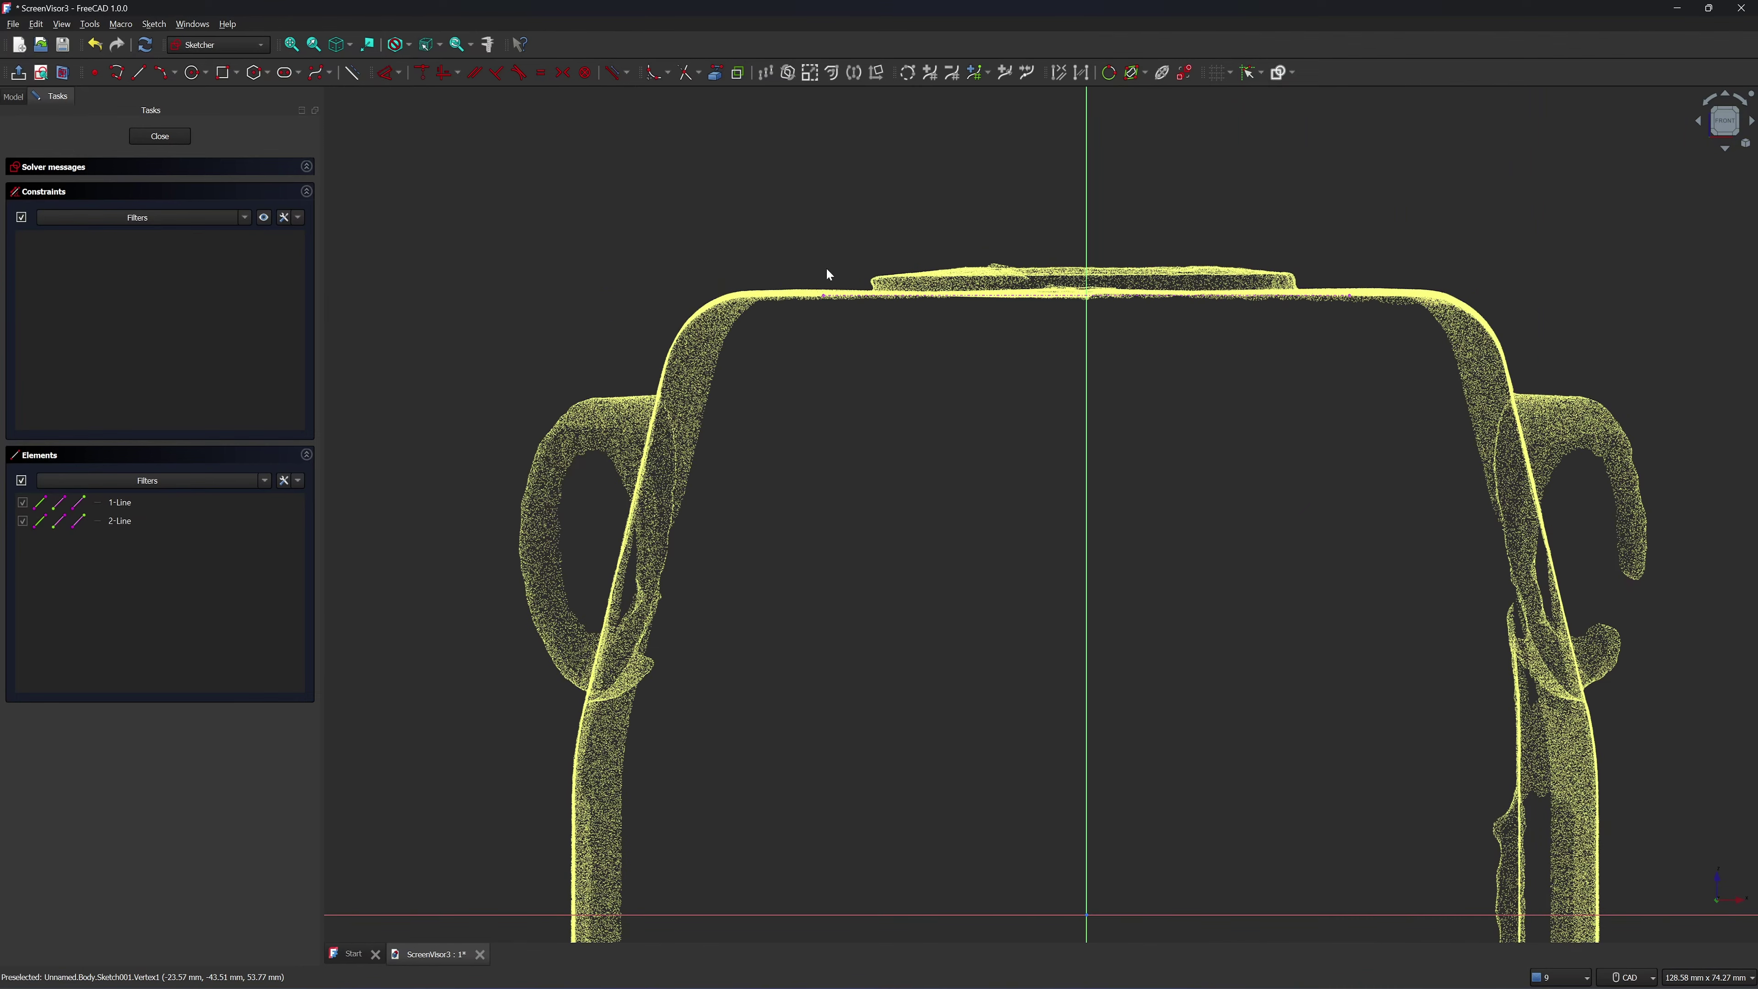
pyautogui.press('g')
pyautogui.press('l')
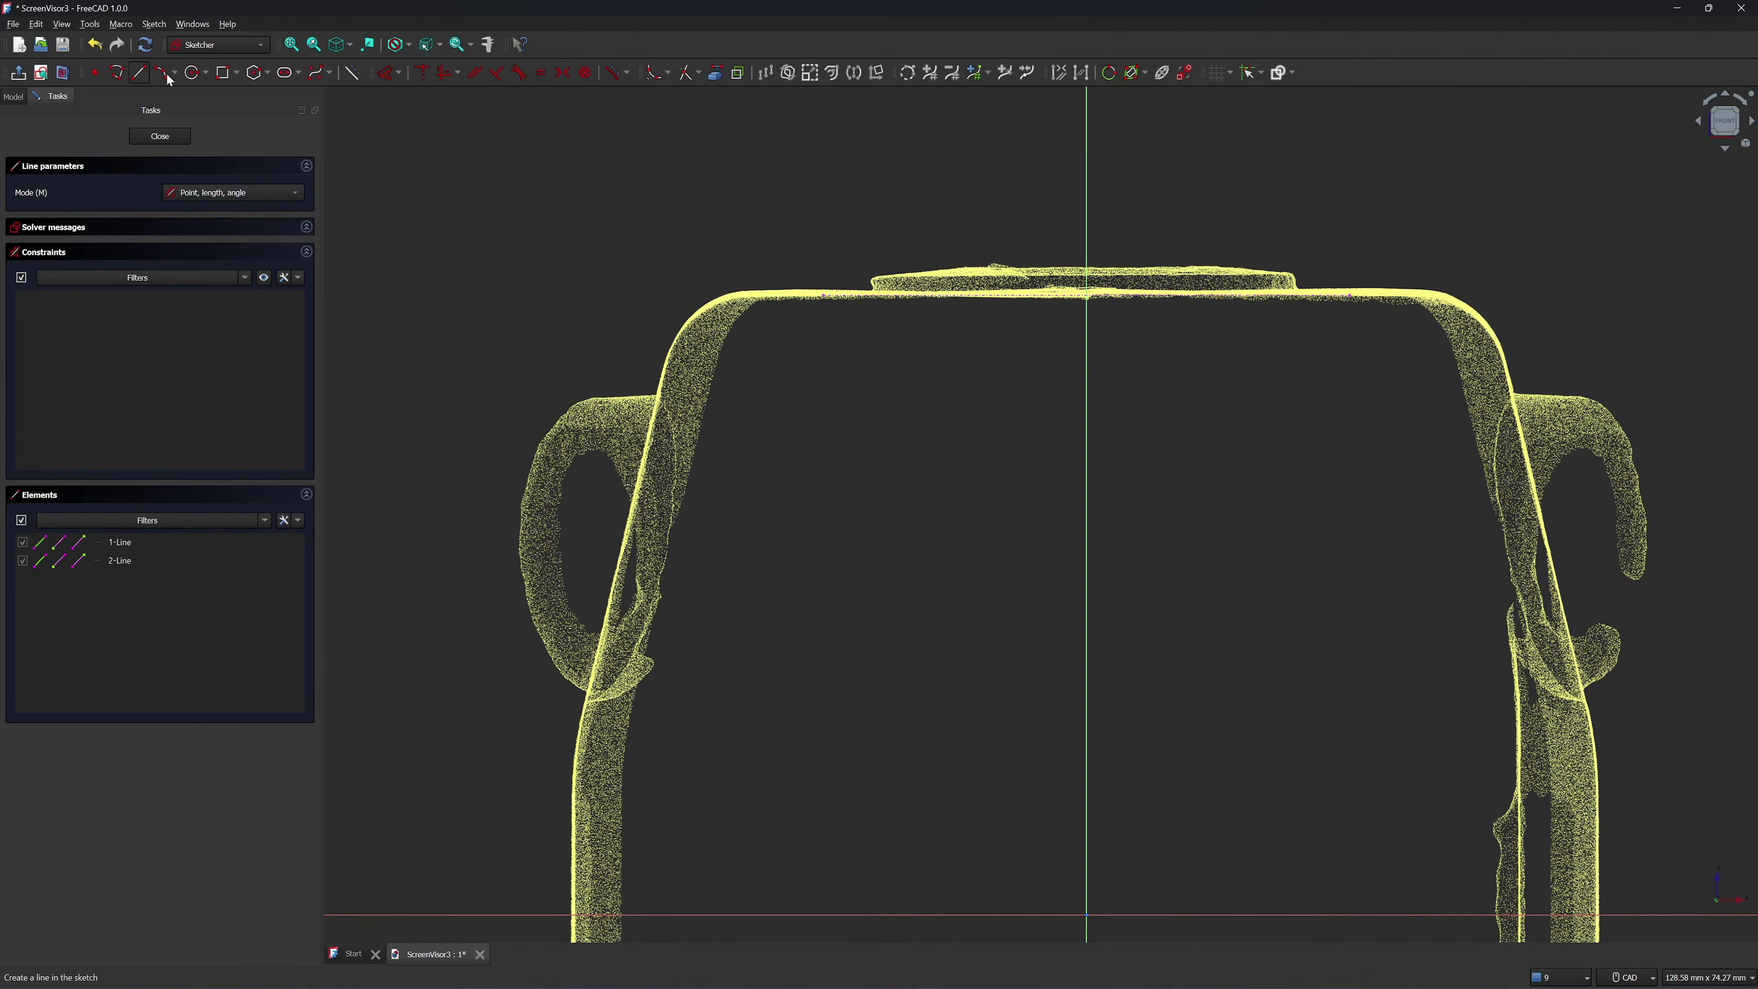
pyautogui.scroll(3, 1084, 296)
pyautogui.click(1078, 294)
pyautogui.scroll(-3, 848, 250)
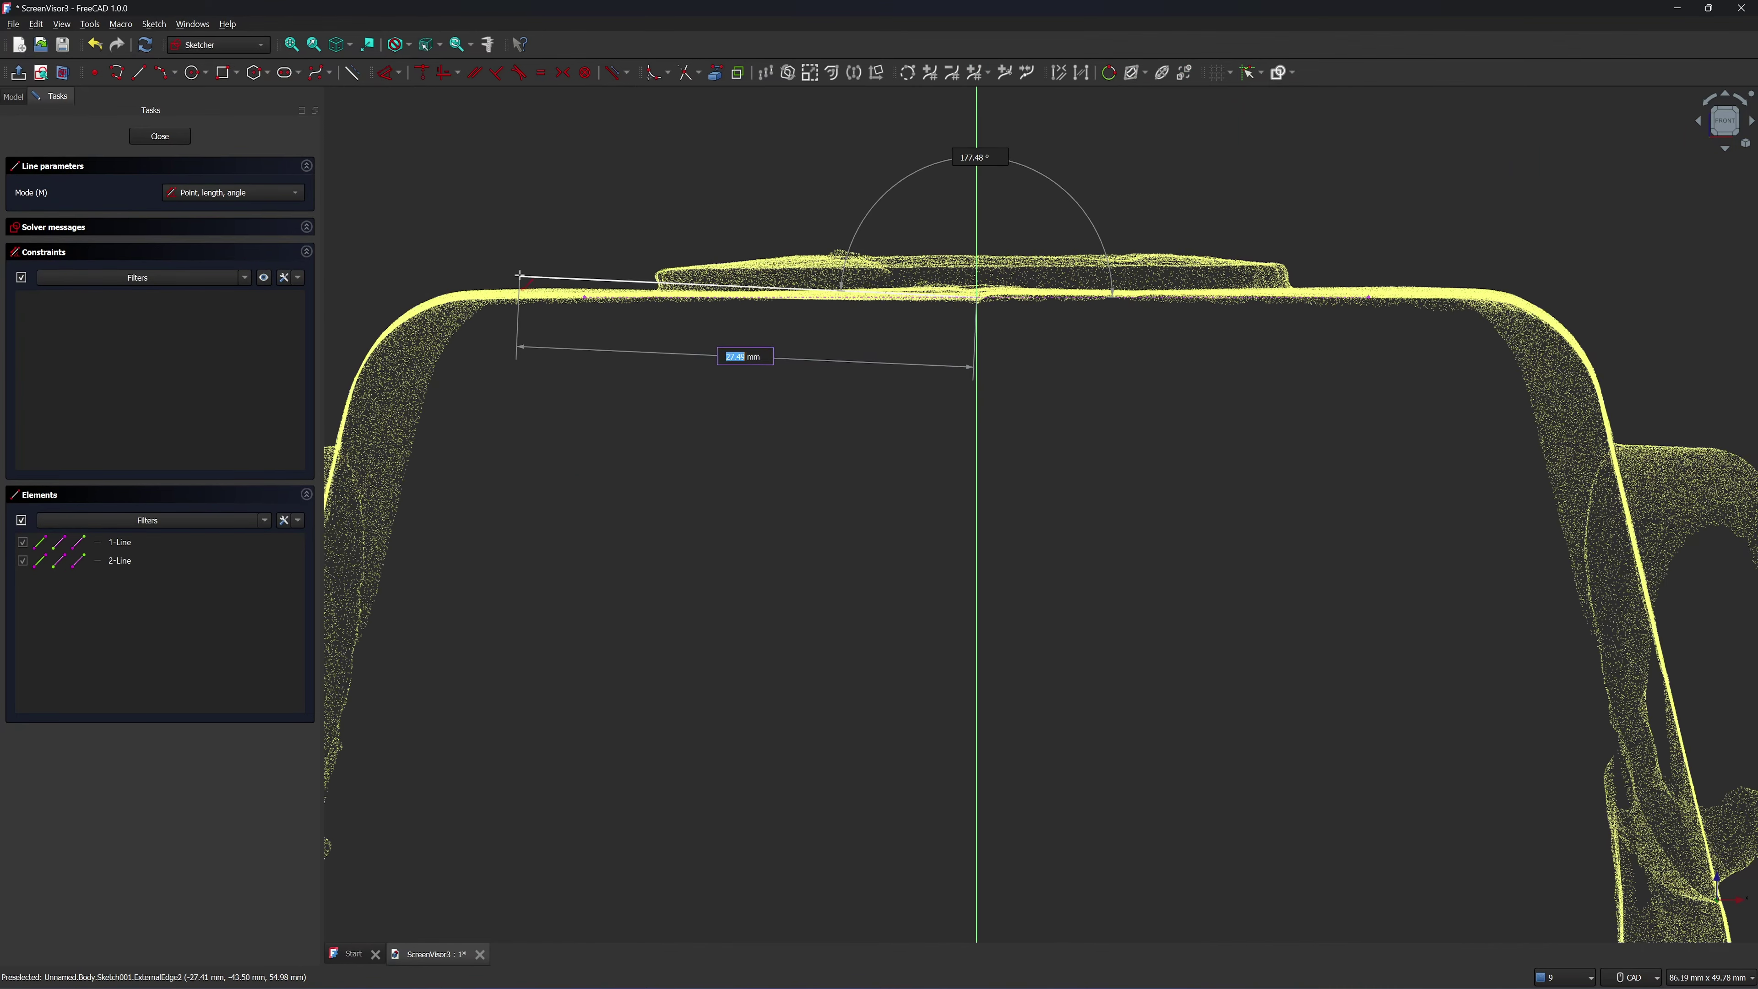
pyautogui.click(392, 287)
pyautogui.scroll(-3, 554, 173)
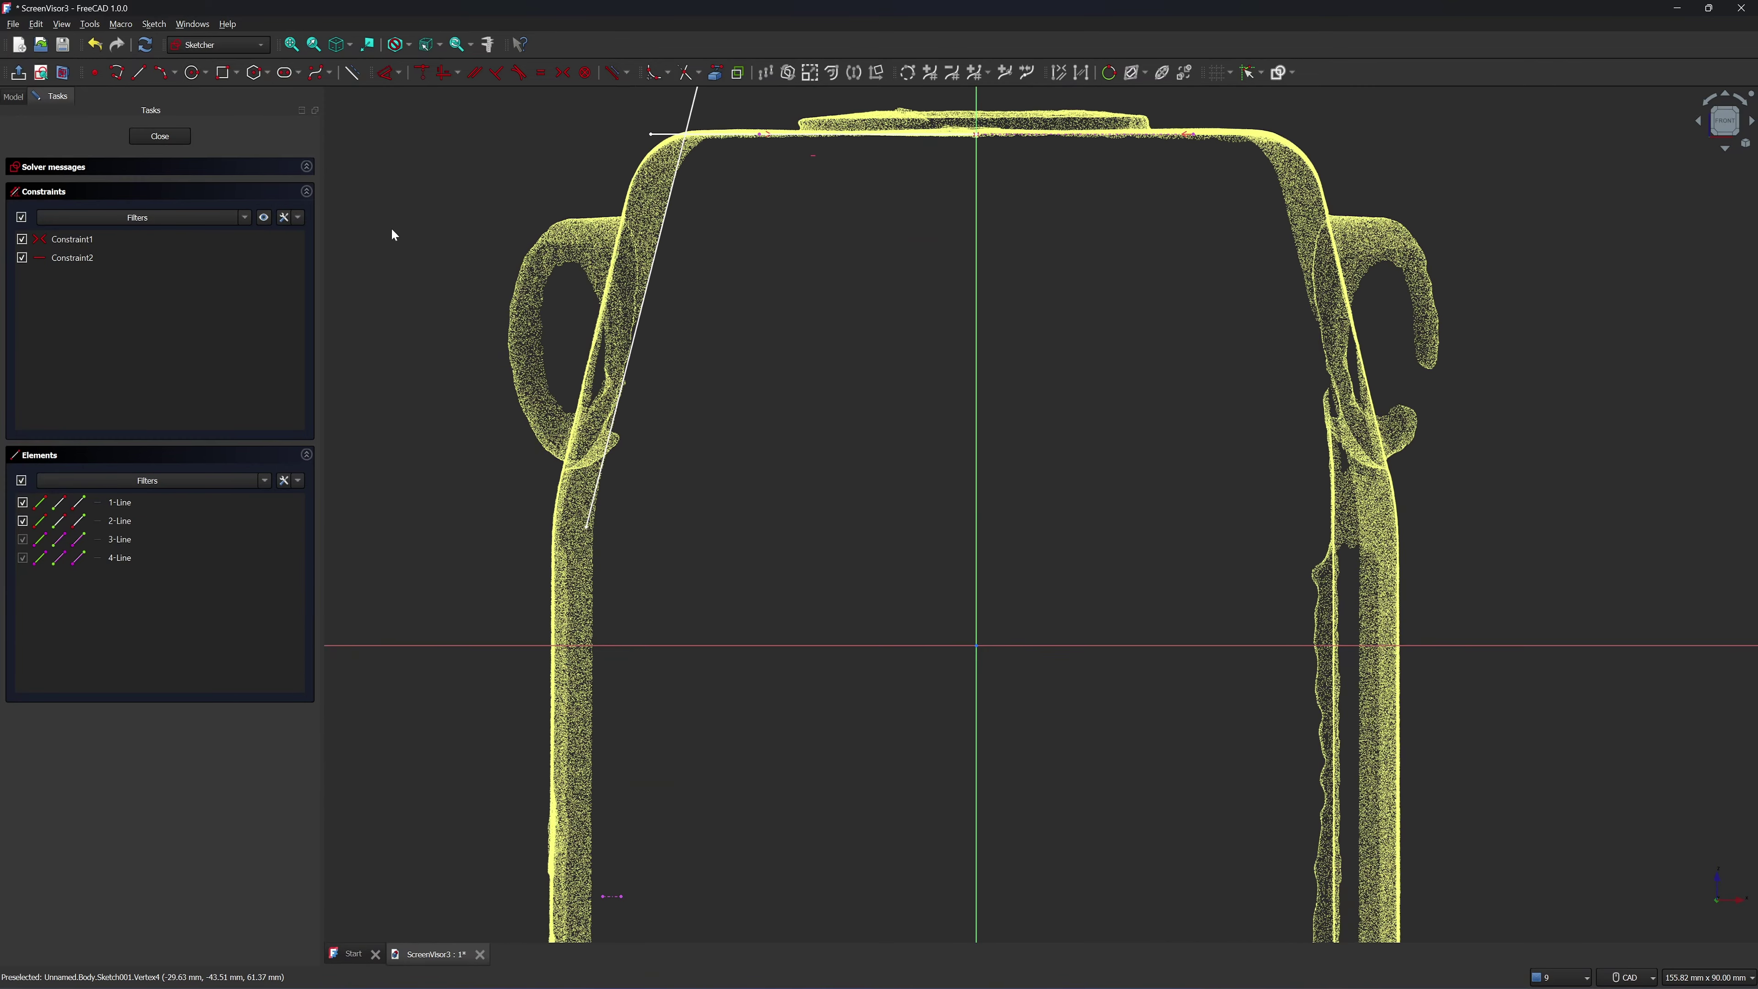
# Draw a vertical line down the mesh's straight left side and align it with the wall's inner edge
pyautogui.press('g')
pyautogui.press('l')
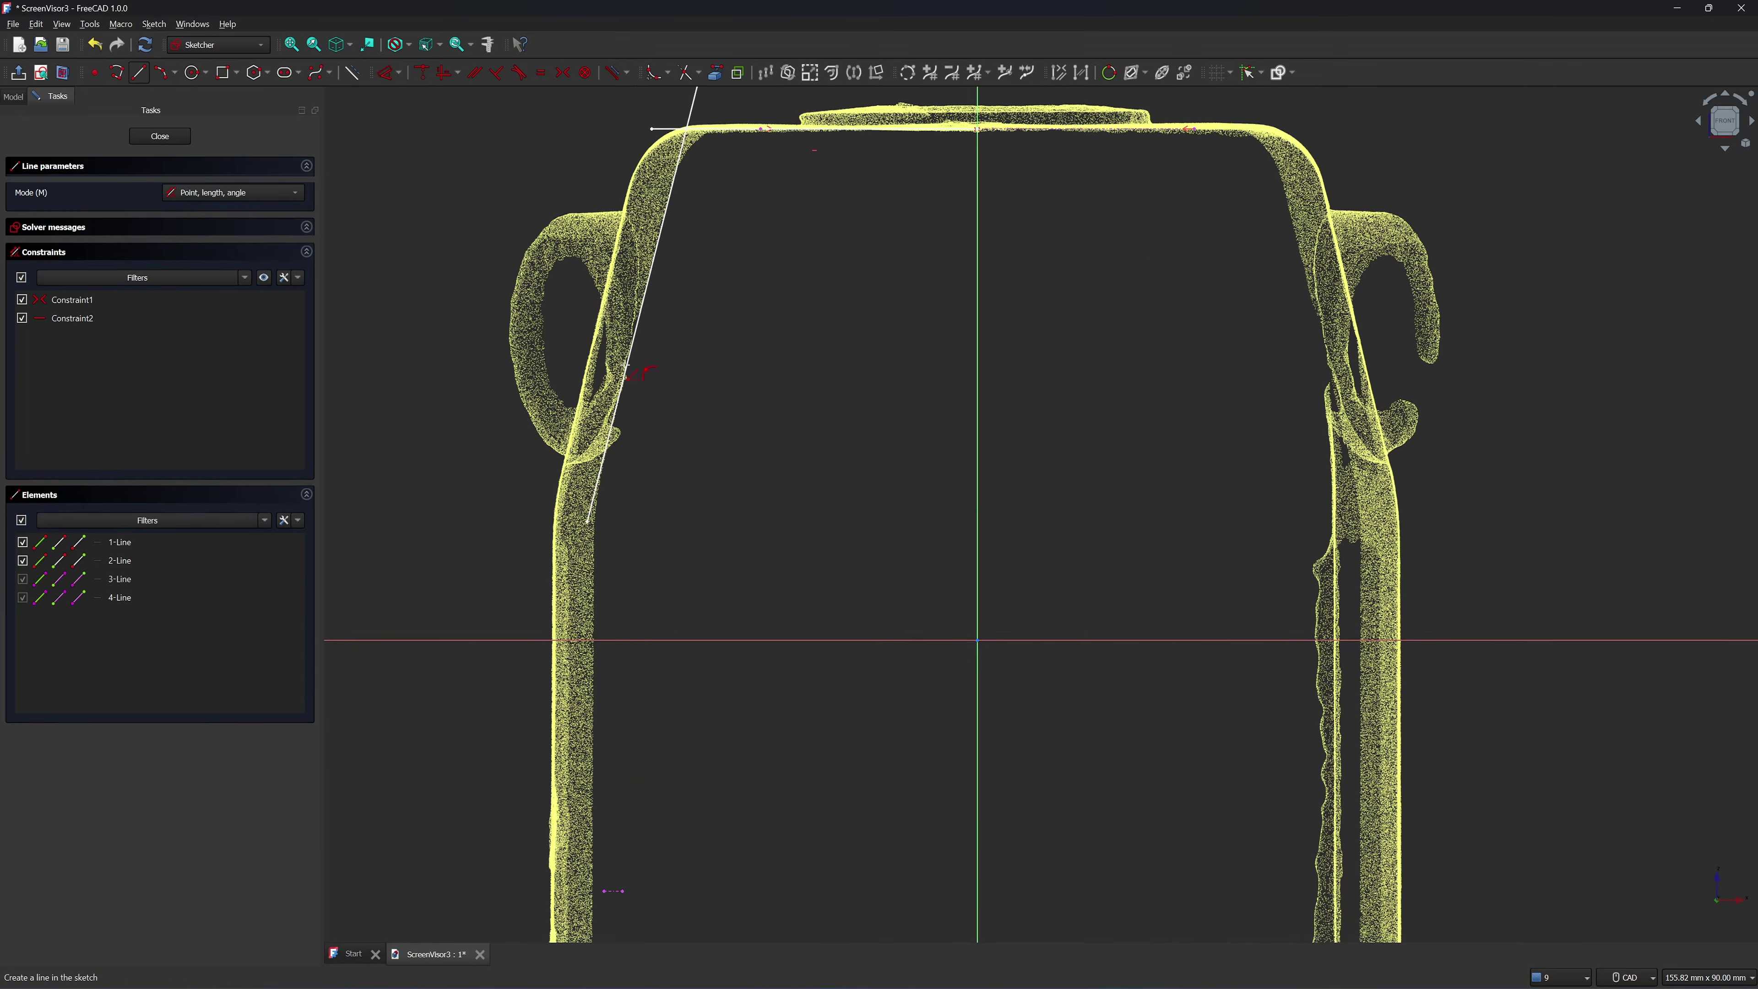
pyautogui.moveTo(595, 527); pyautogui.dragTo(647, 282, button='middle')
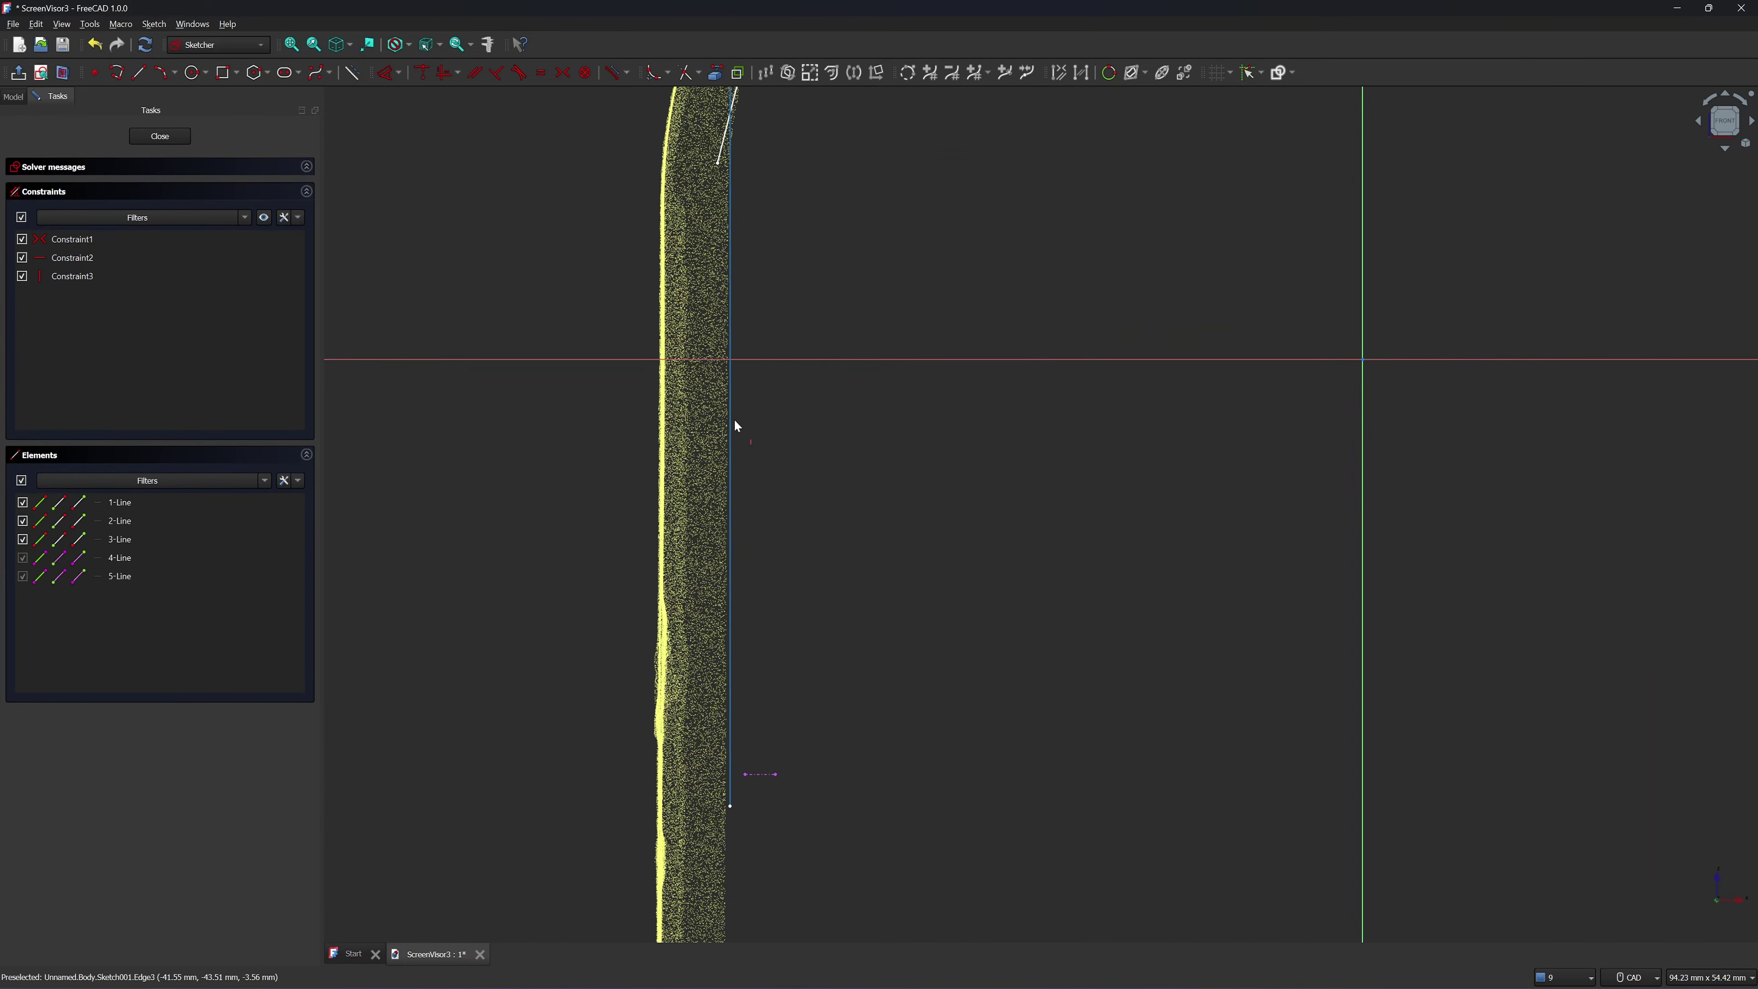
pyautogui.moveTo(729, 434); pyautogui.dragTo(726, 423)
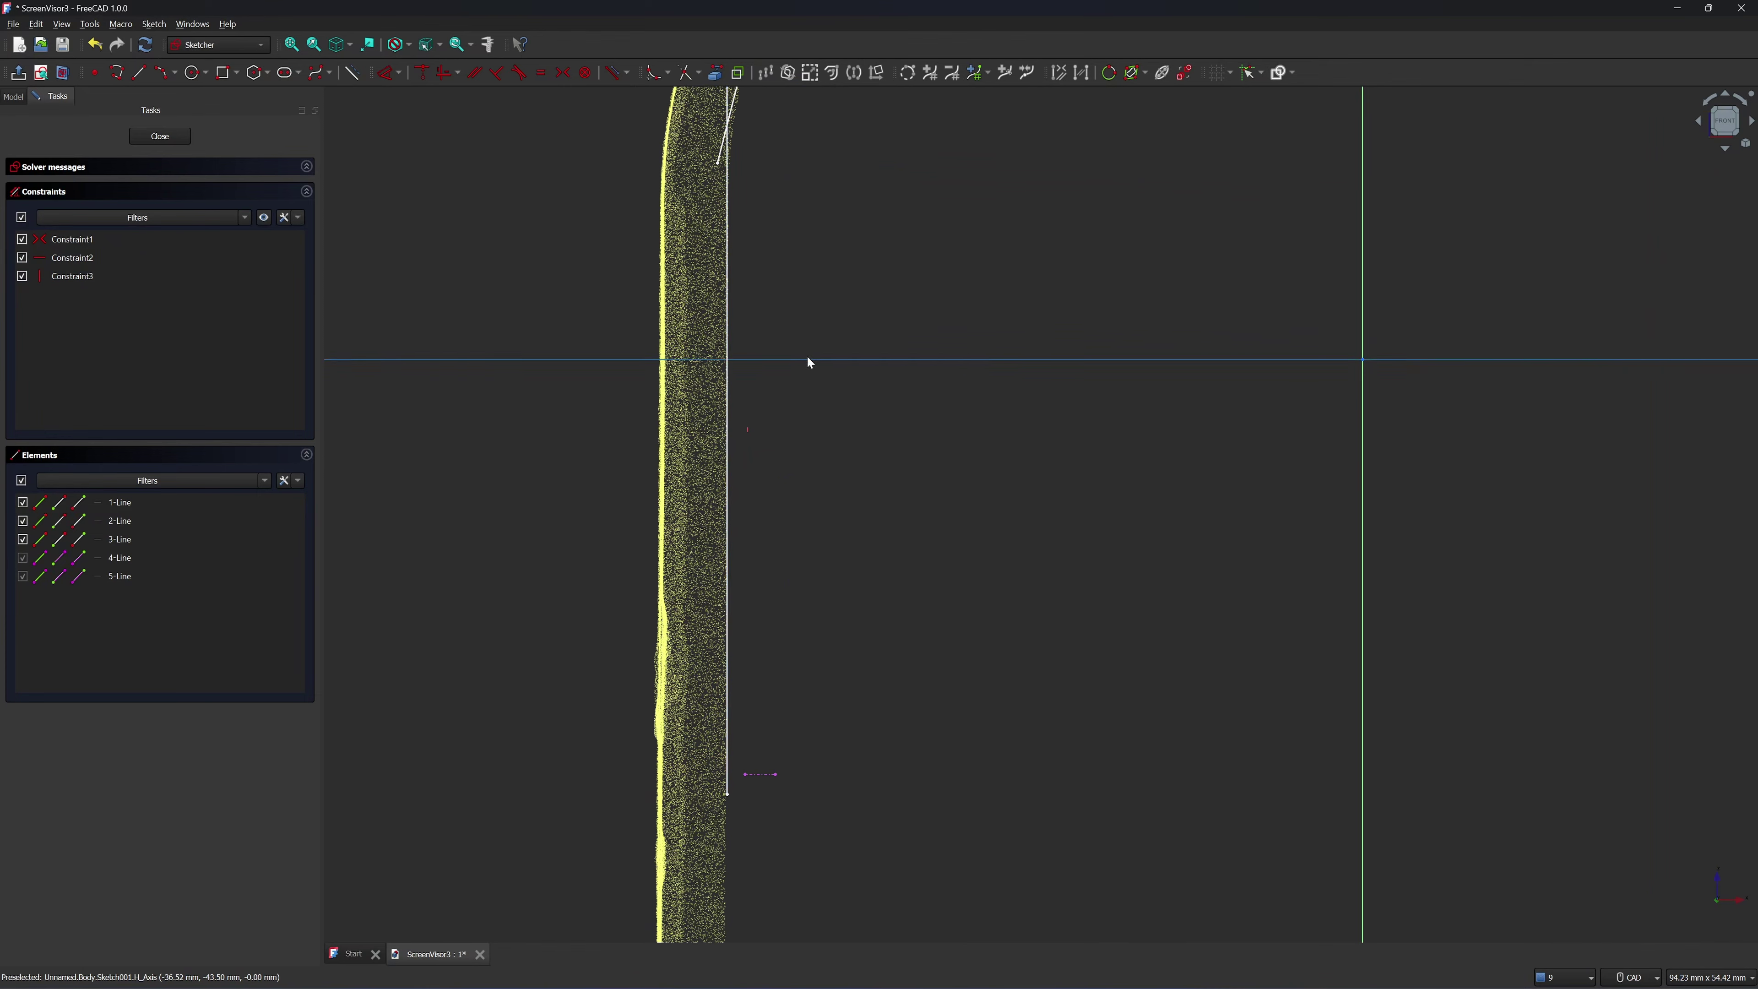
# Trim the vertical line's lower end level with the small projected line, using a temporary horizontal helper line that is deleted after trimming
pyautogui.click(141, 73)
pyautogui.scroll(2, 718, 753)
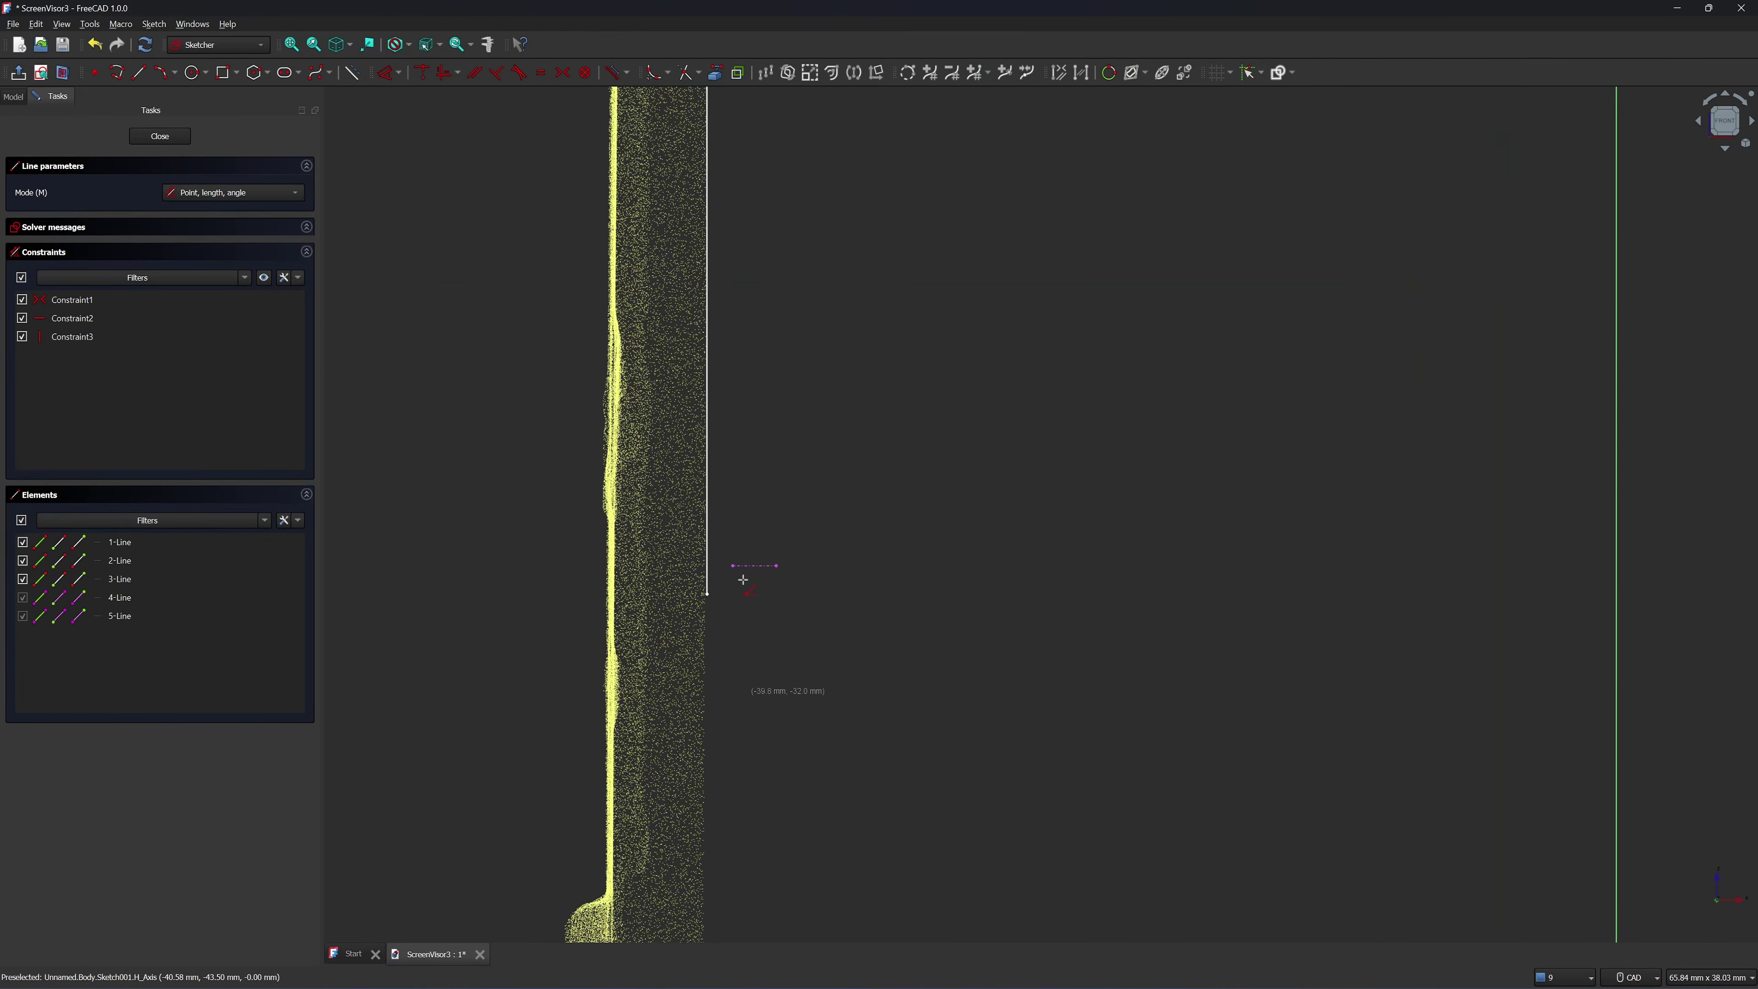
pyautogui.click(732, 565)
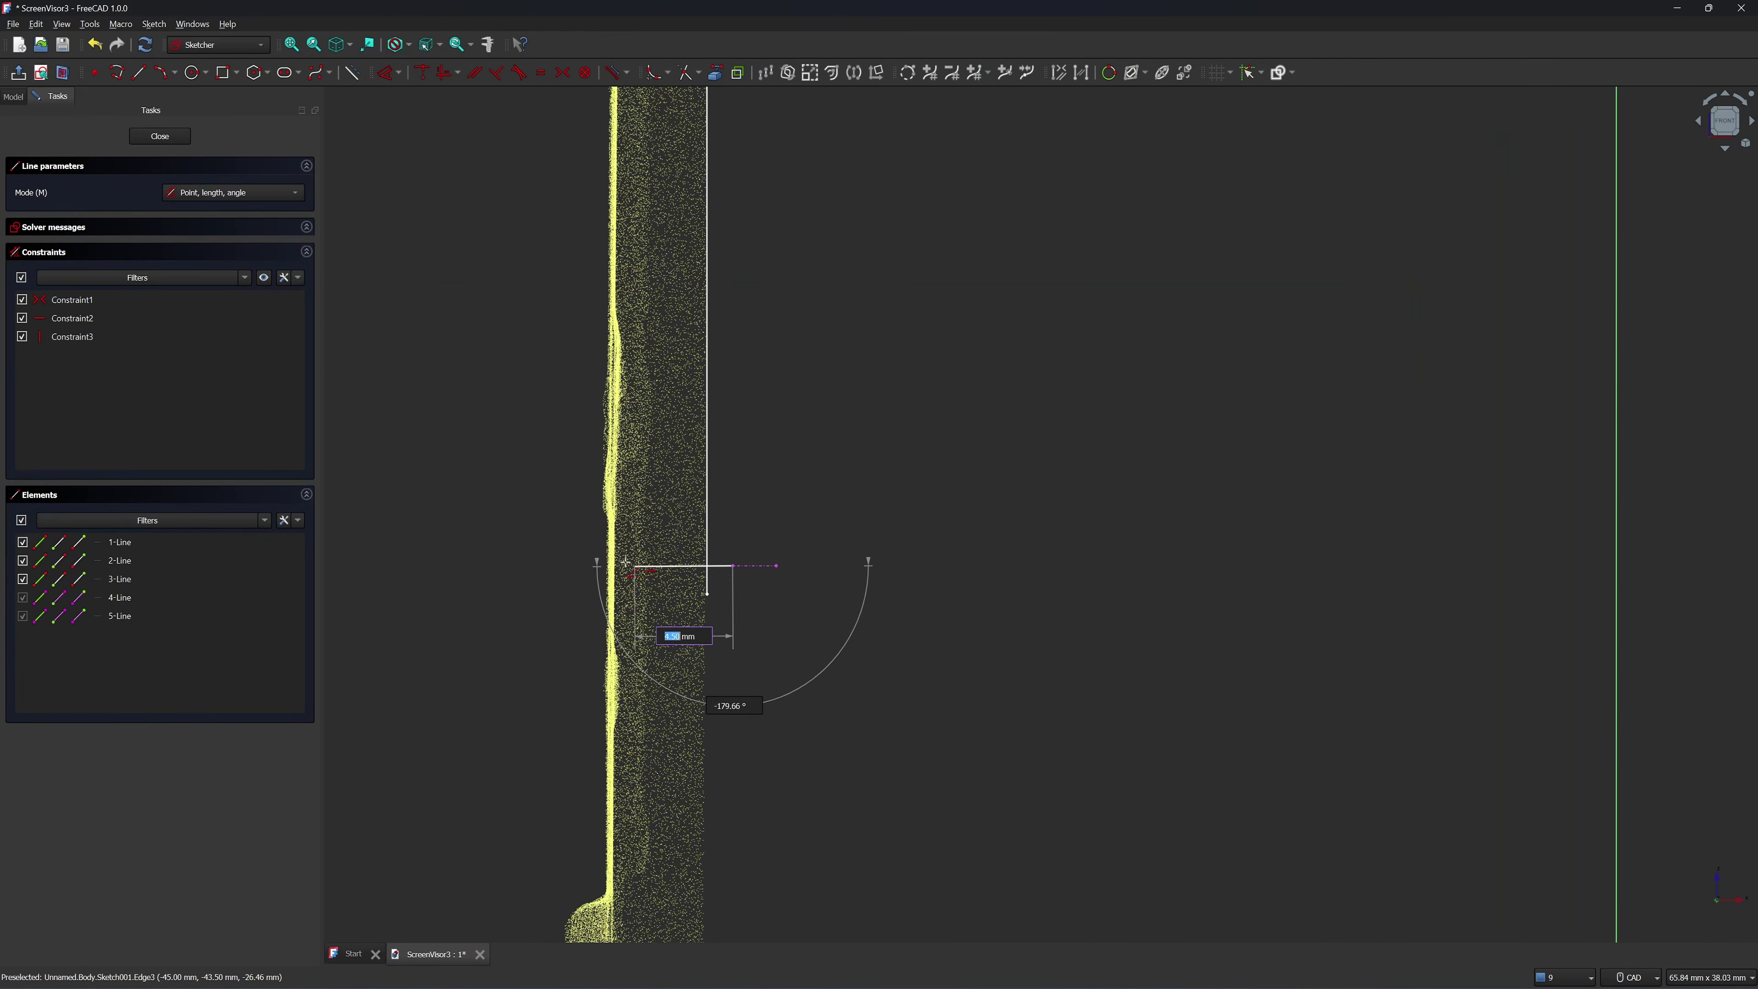
pyautogui.click(571, 566)
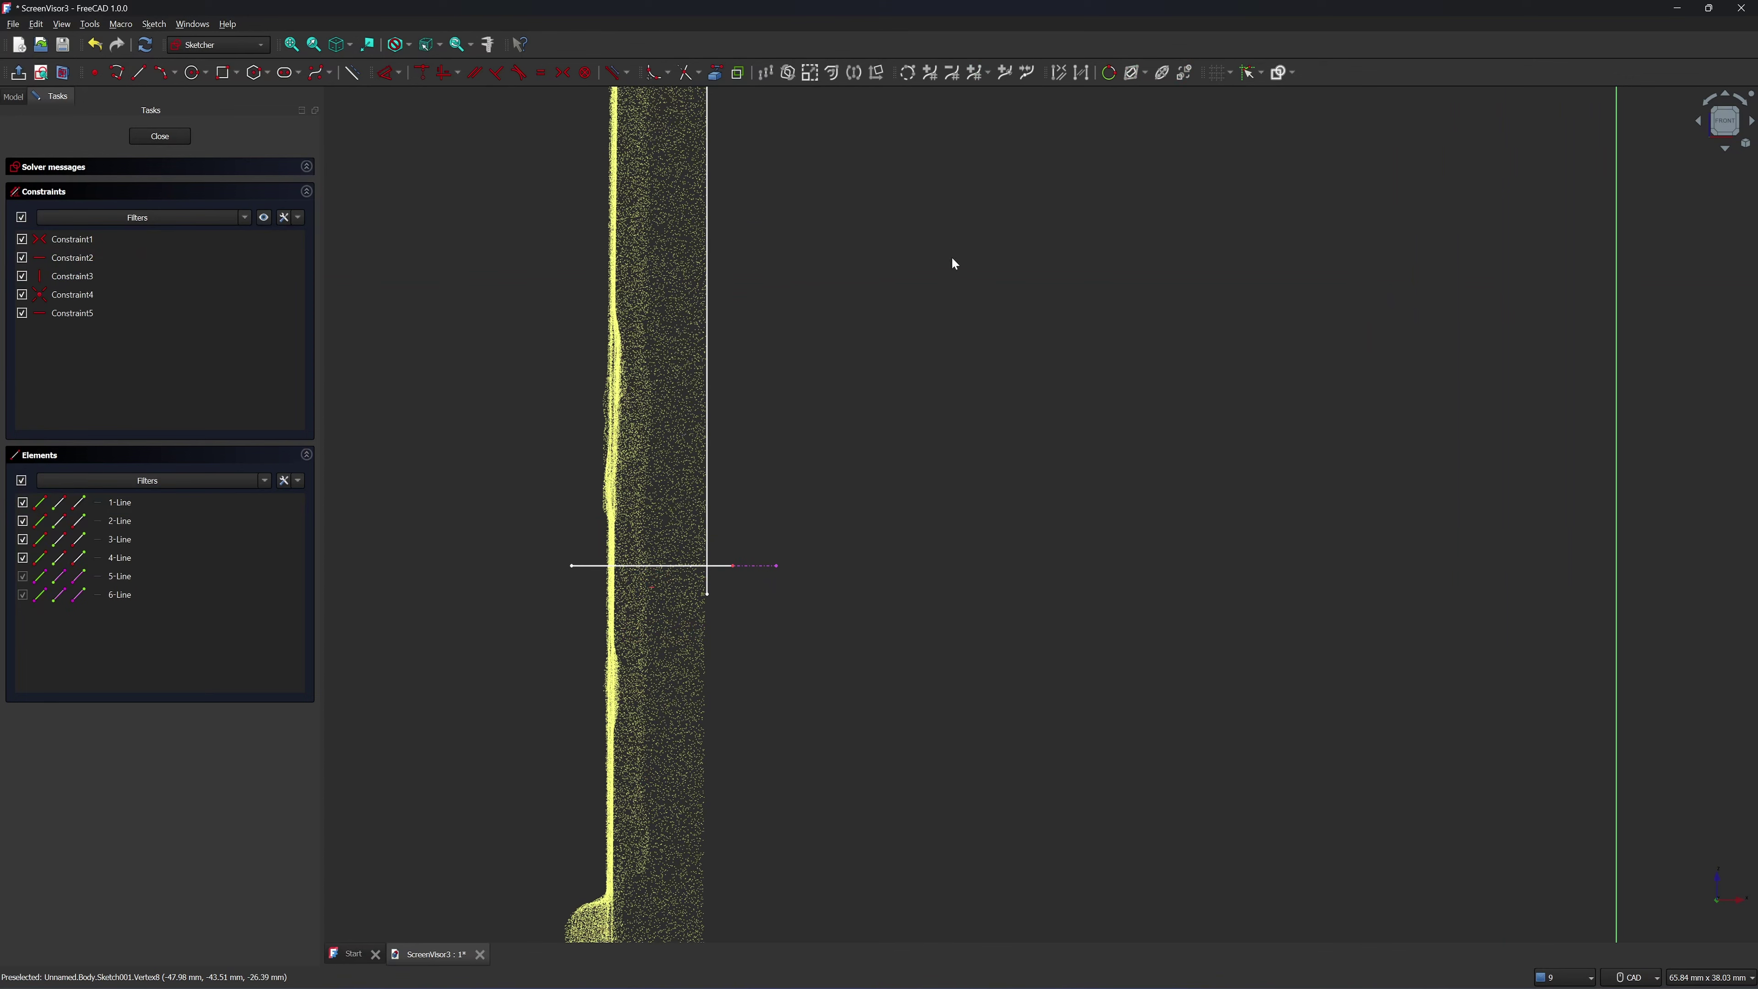
pyautogui.click(687, 72)
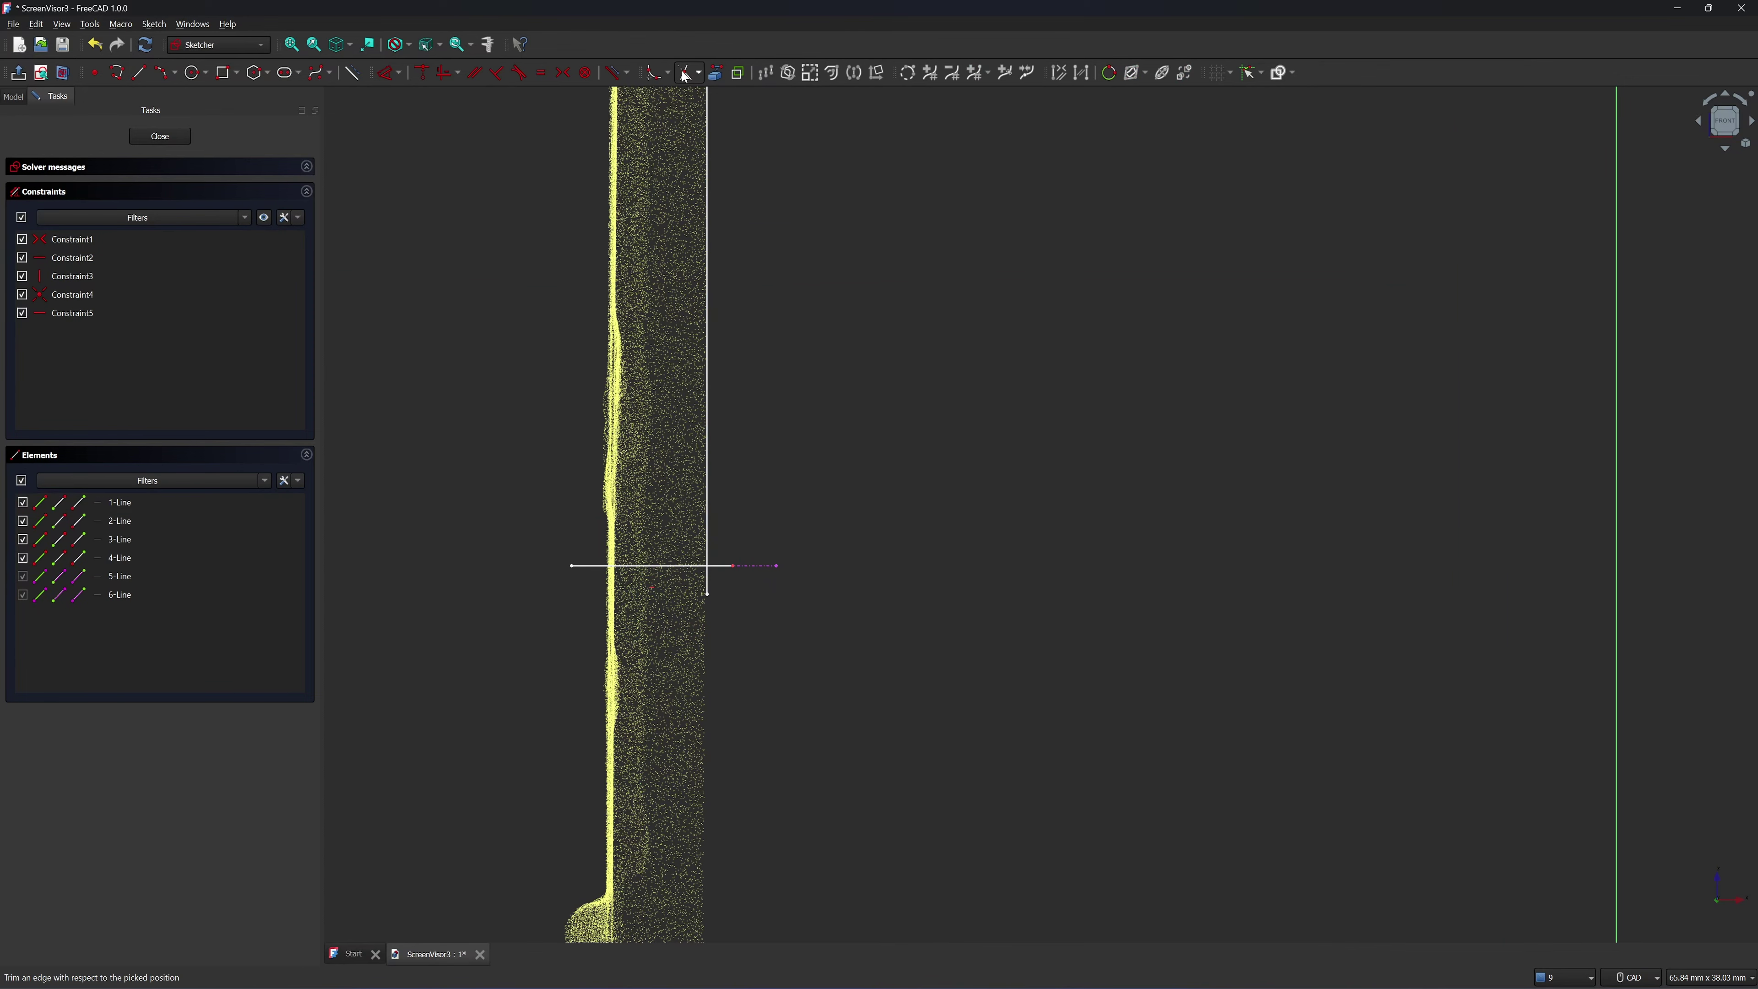
pyautogui.click(706, 581)
pyautogui.click(597, 567)
pyautogui.press('Delete')
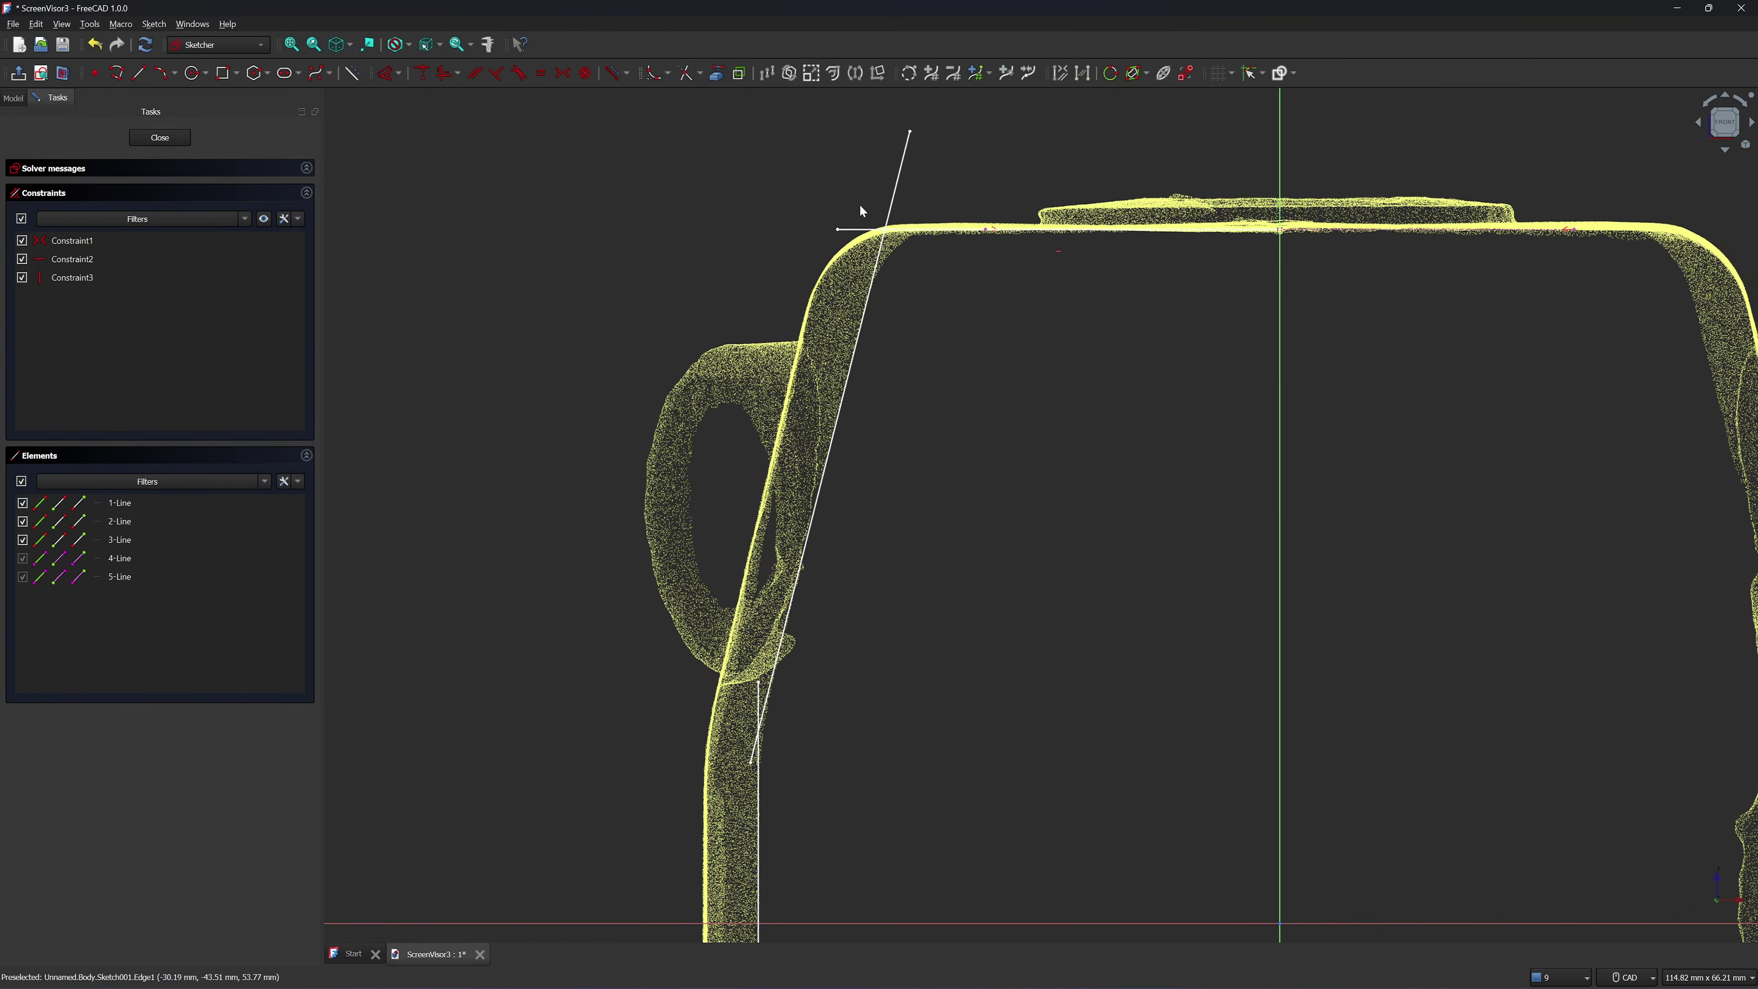
# Apply block constraints to the slanted, top horizontal and vertical lines to fix them in place
pyautogui.scroll(-3, 795, 121)
pyautogui.scroll(1, 768, 211)
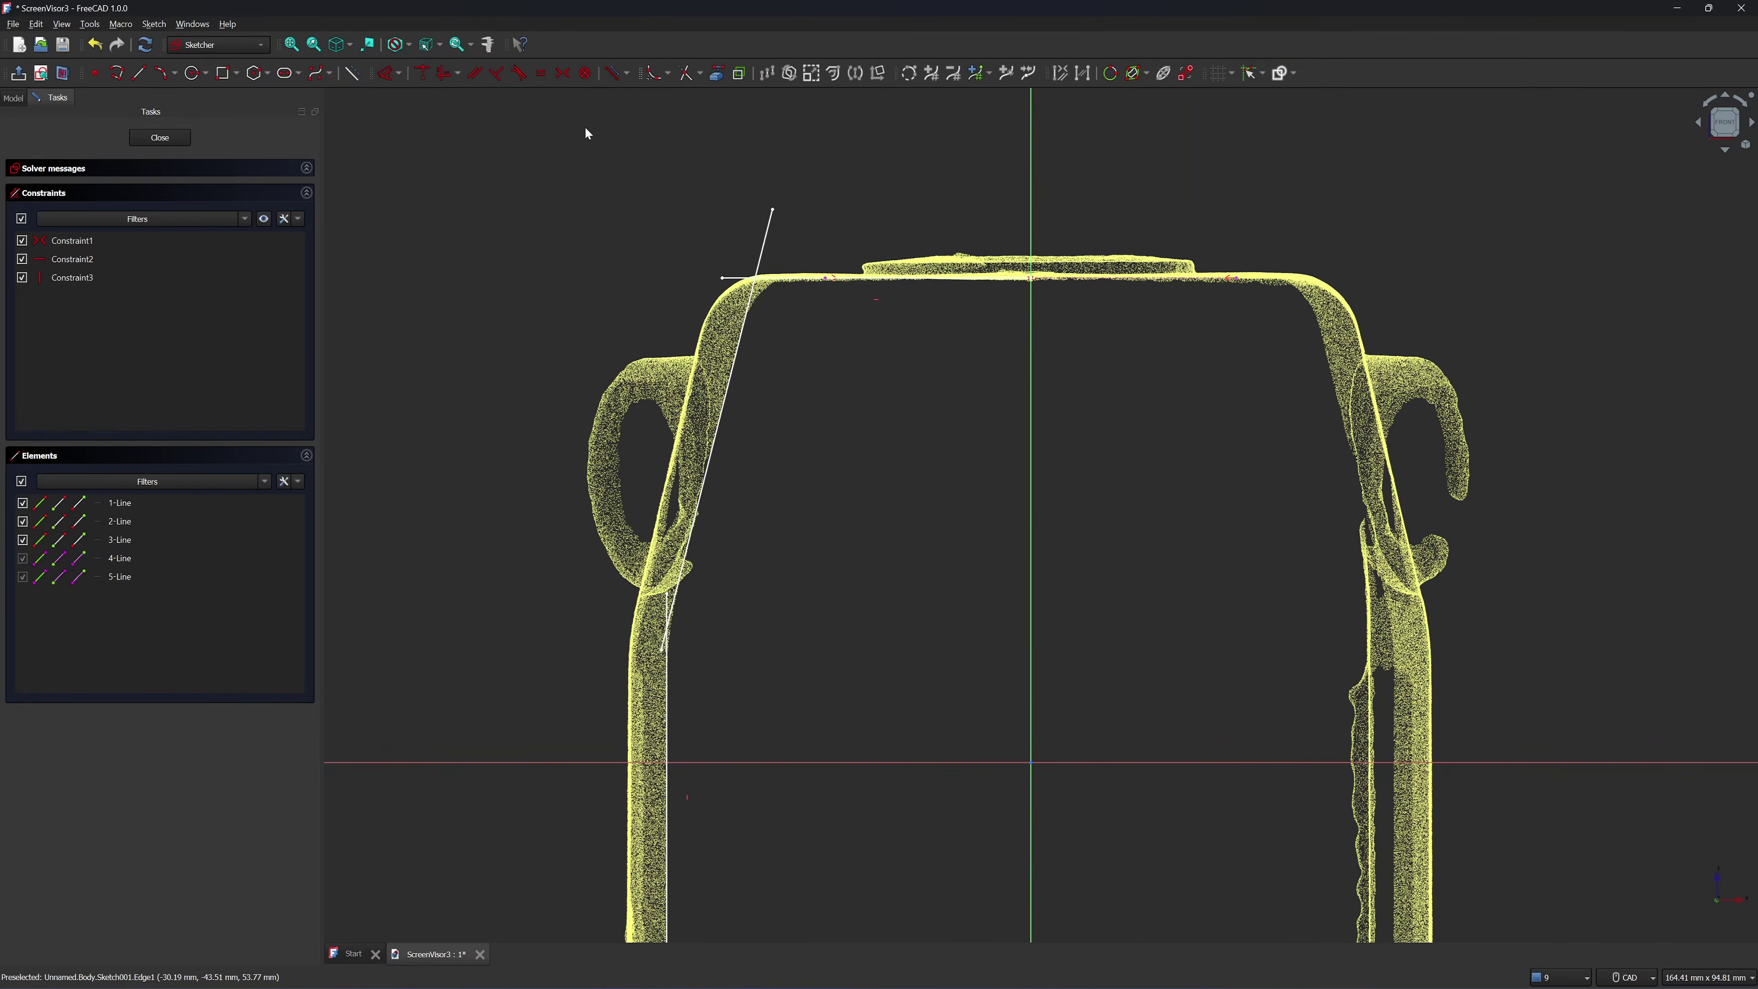
pyautogui.click(764, 249)
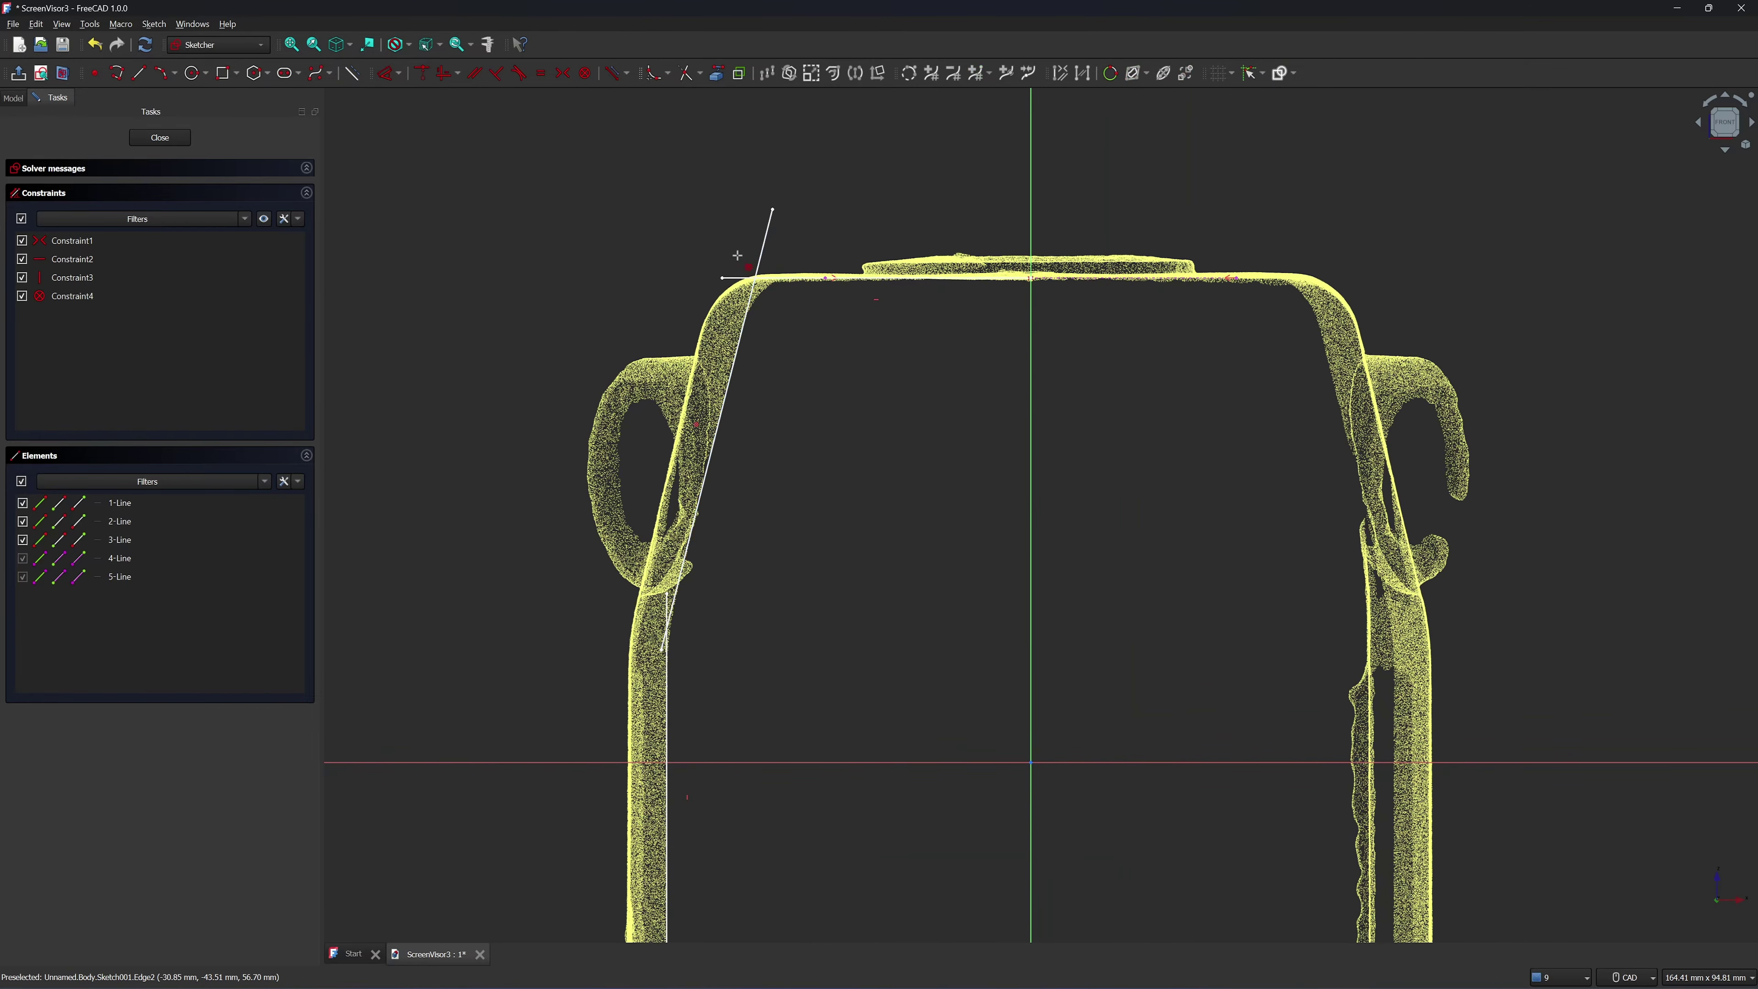
pyautogui.click(739, 278)
pyautogui.click(605, 605)
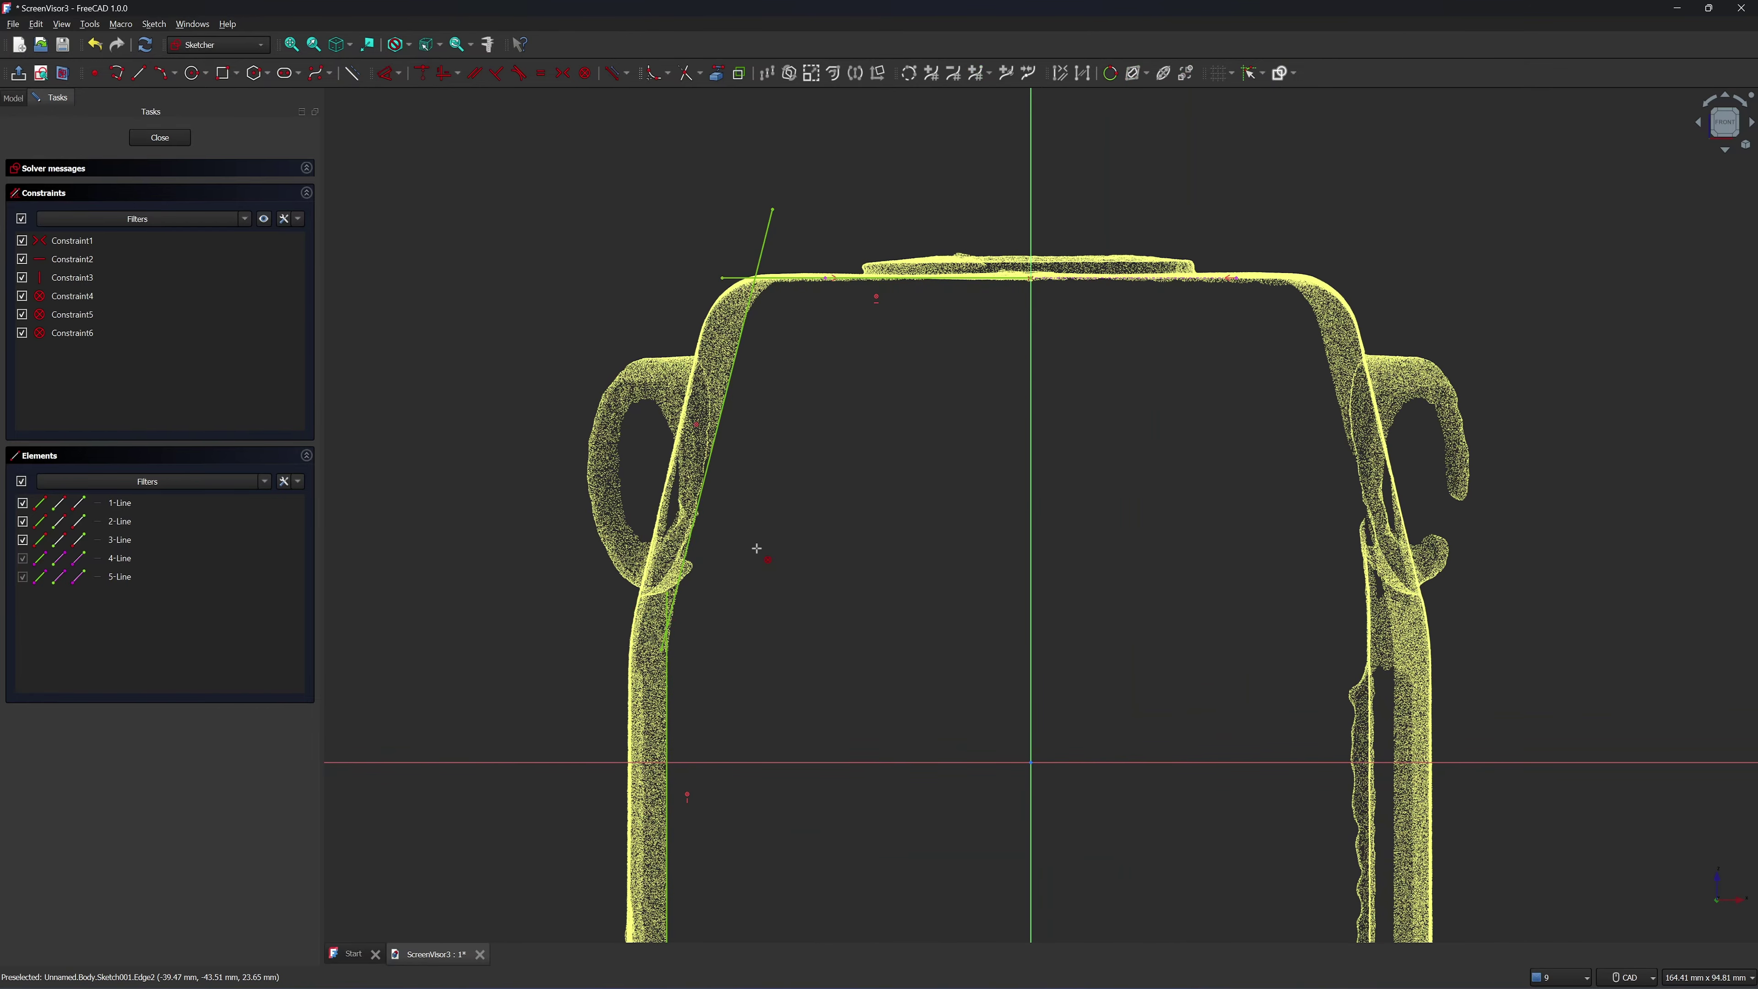
# Draw a three-rim-point arc across the top-left corner, from the horizontal line to the slanted line
pyautogui.scroll(5, 757, 271)
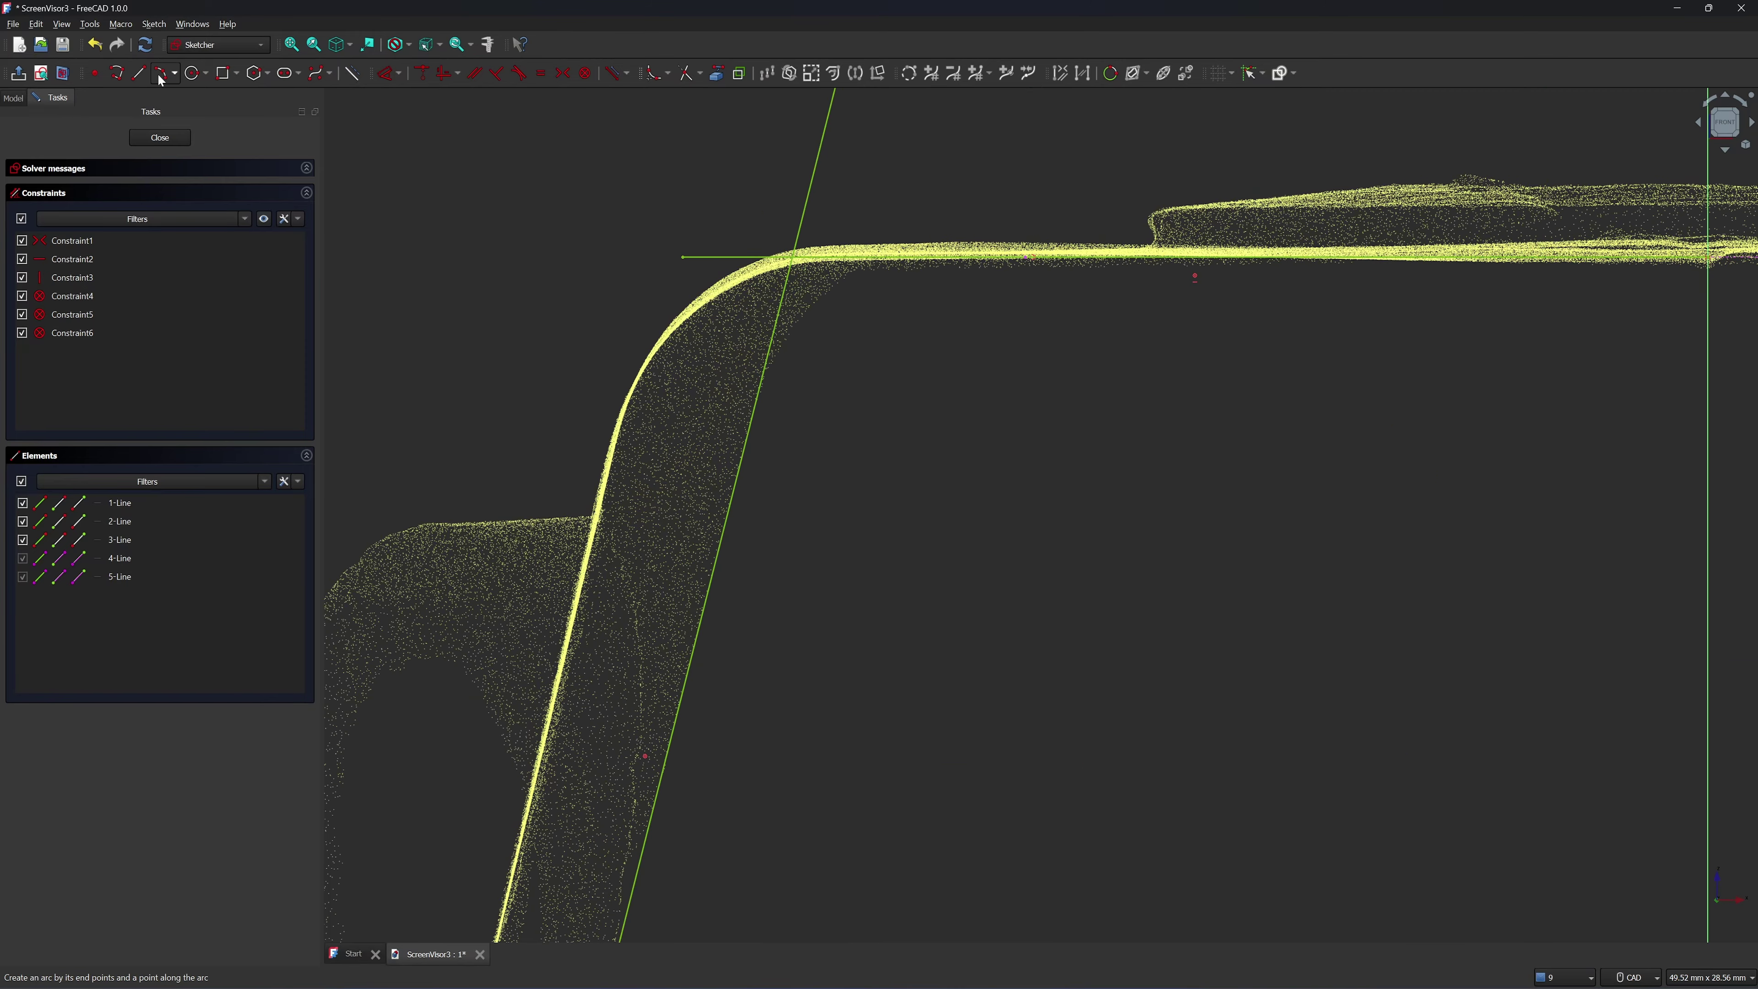
pyautogui.click(386, 73)
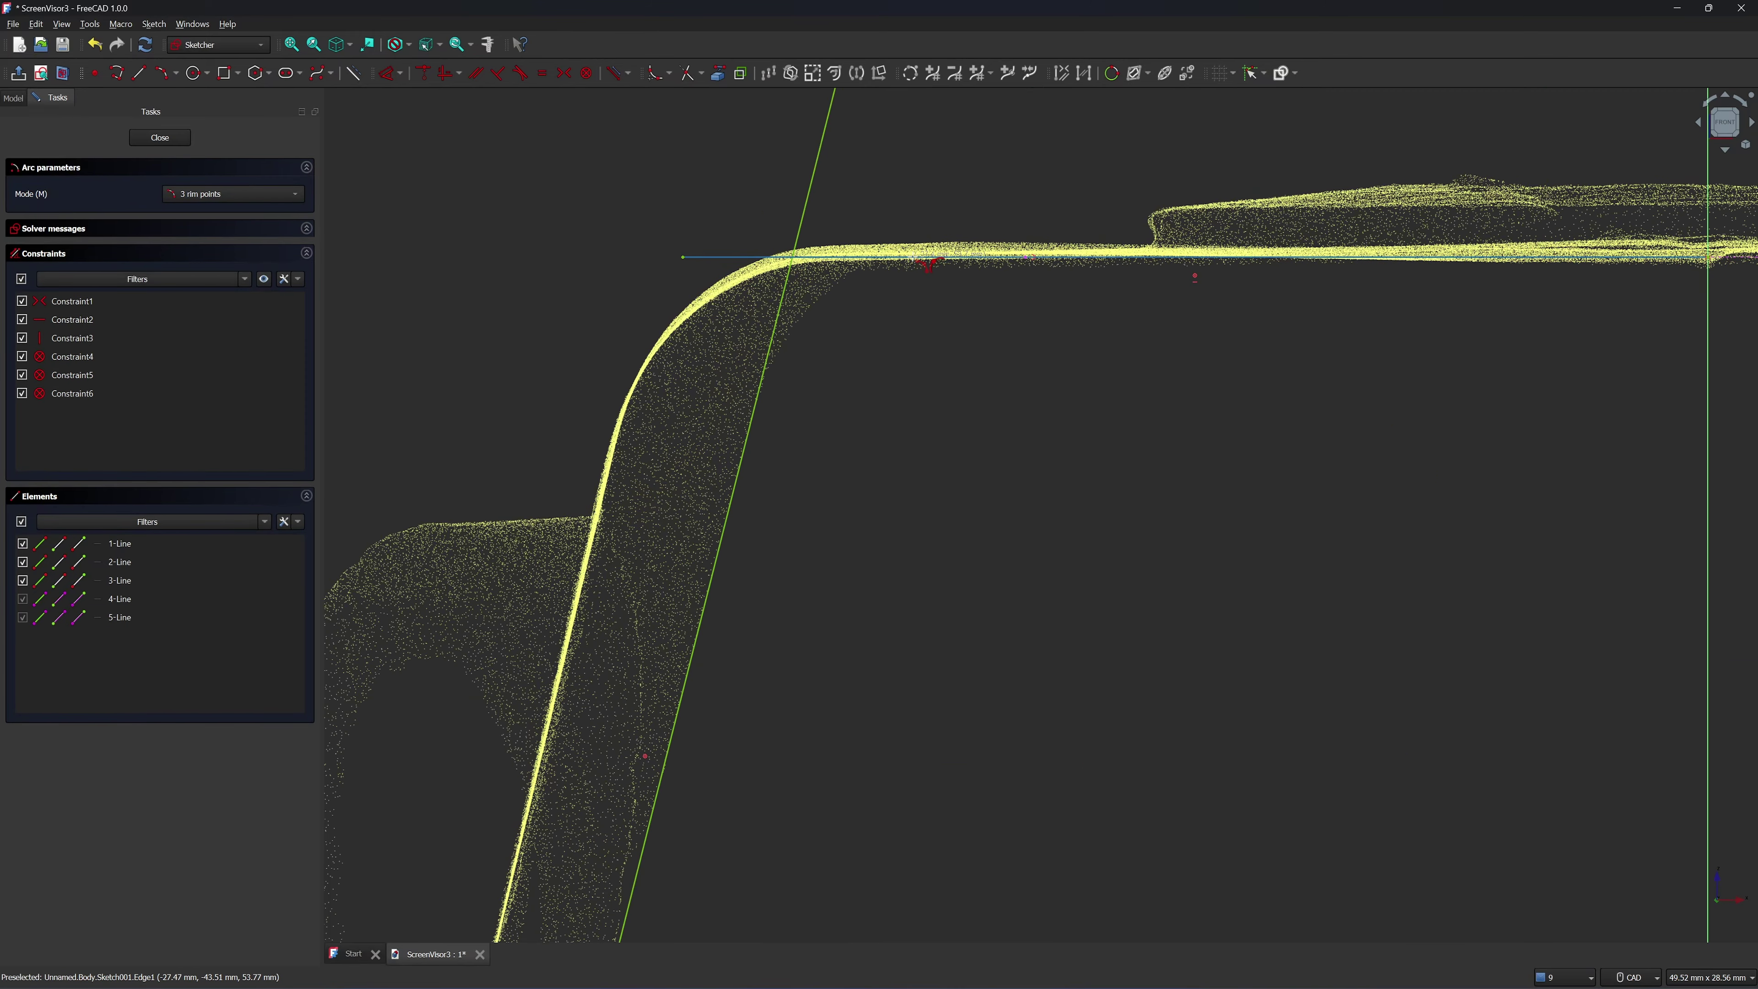
pyautogui.click(912, 257)
pyautogui.click(760, 388)
pyautogui.click(794, 325)
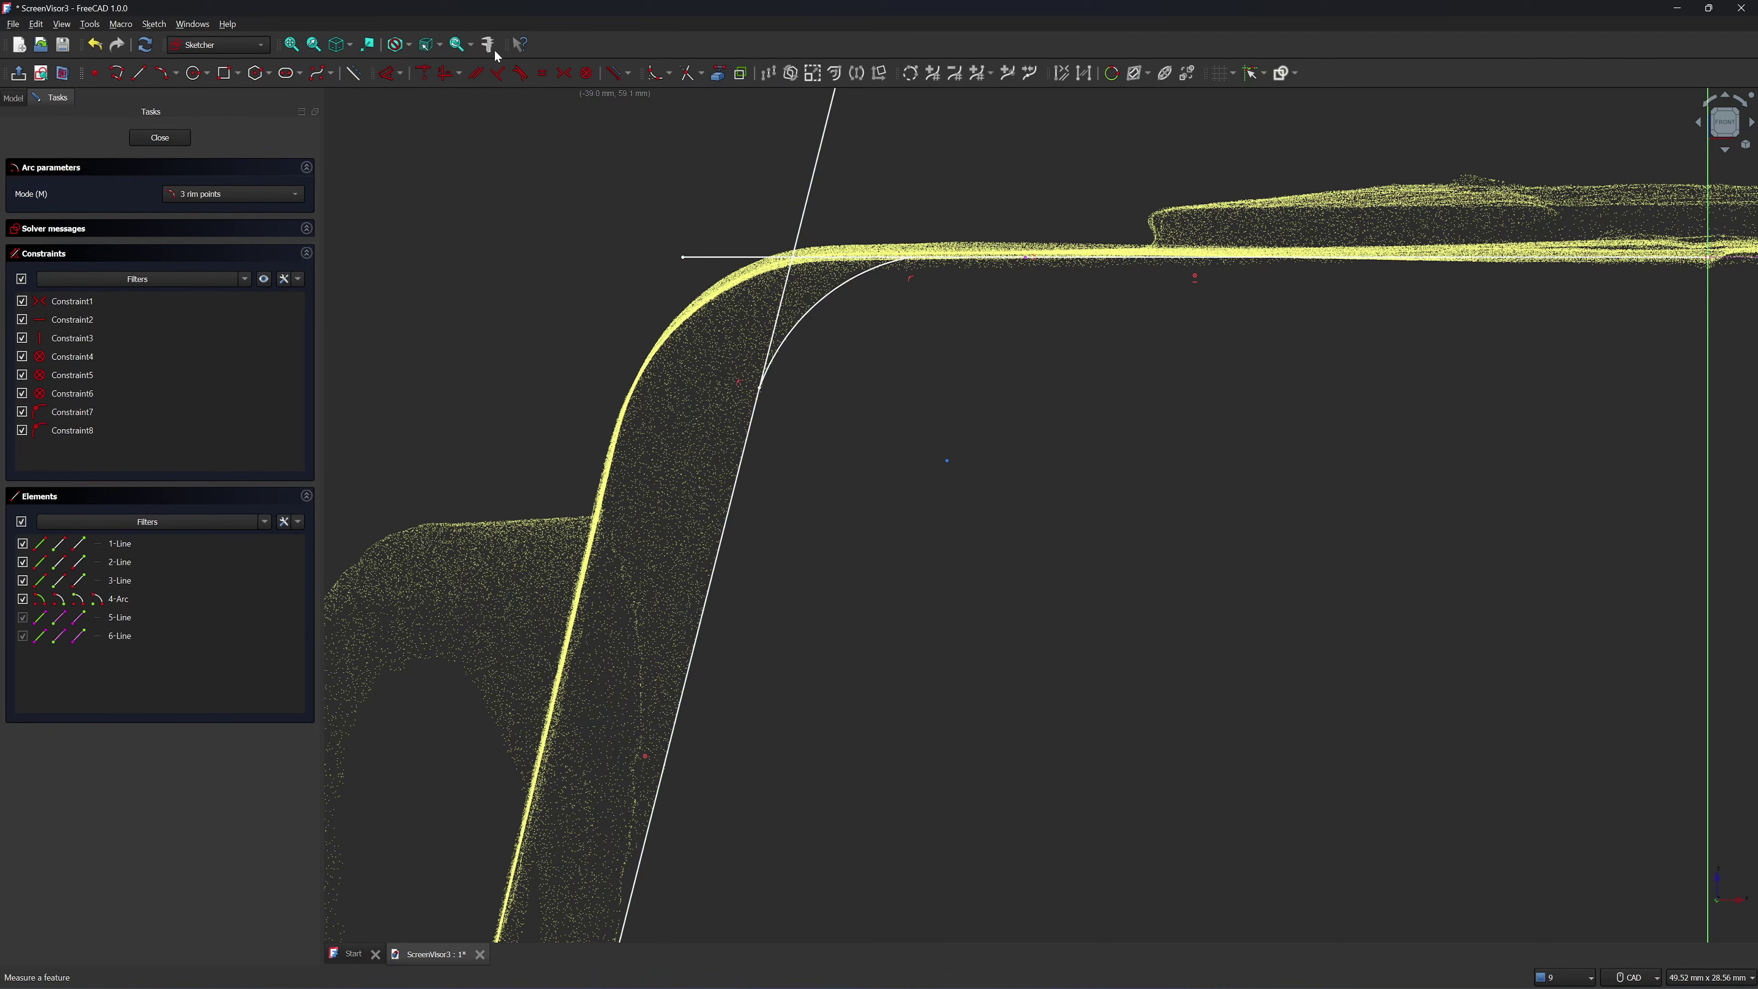
# Make the top-left corner arc tangent to both the horizontal line and the slanted line
pyautogui.click(521, 77)
pyautogui.click(854, 280)
pyautogui.click(866, 257)
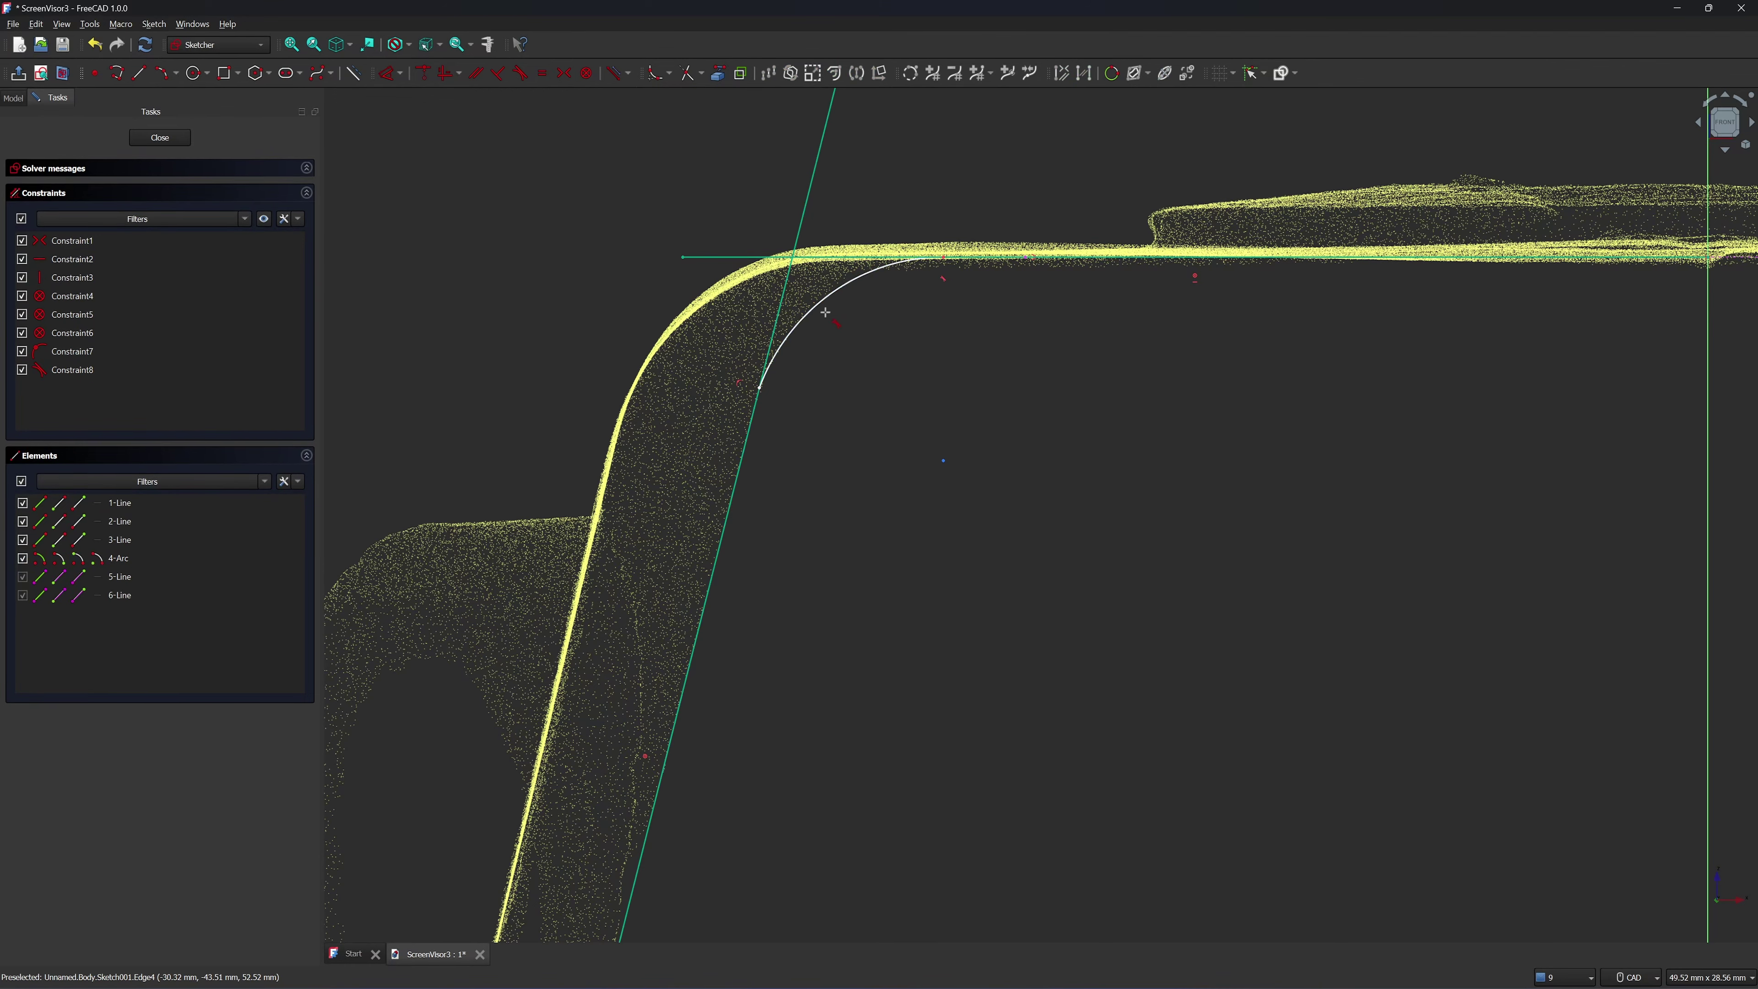
pyautogui.click(799, 323)
pyautogui.click(776, 327)
pyautogui.rightClick(843, 334)
# Draw a second arc across the lower bend between the slanted and vertical lines, tangent to both
pyautogui.scroll(-7, 842, 339)
pyautogui.moveTo(850, 407); pyautogui.dragTo(856, 152, button='middle')
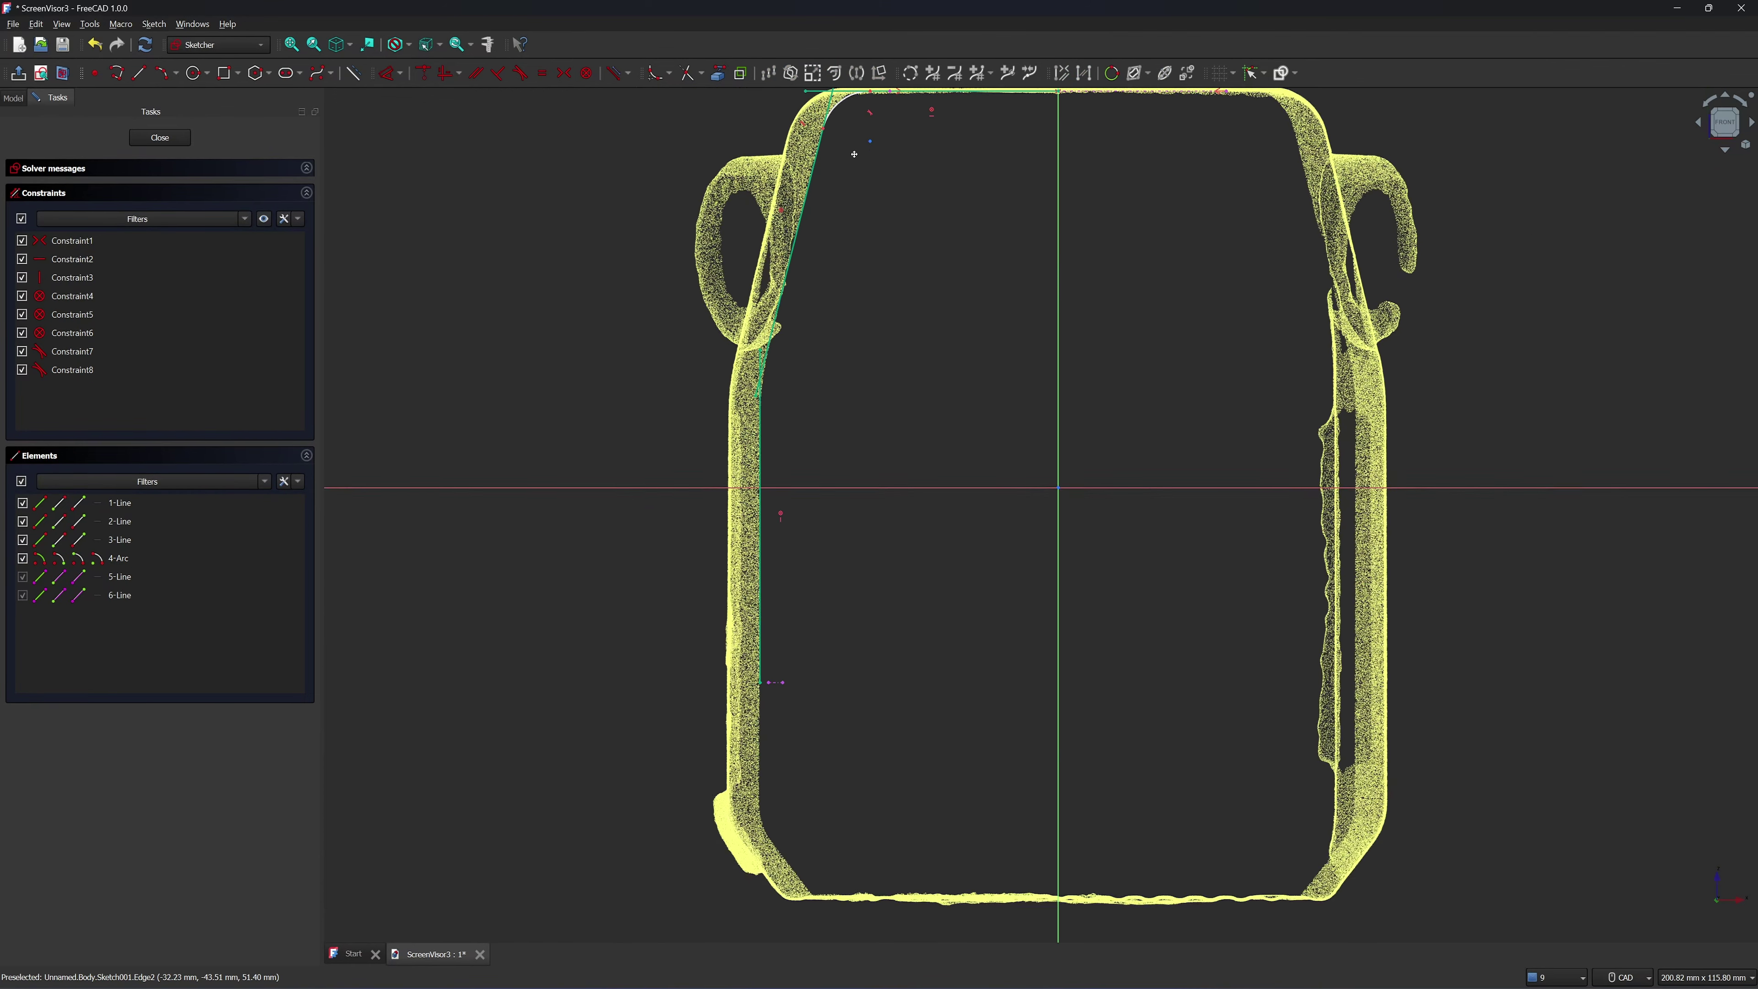
pyautogui.scroll(4, 781, 400)
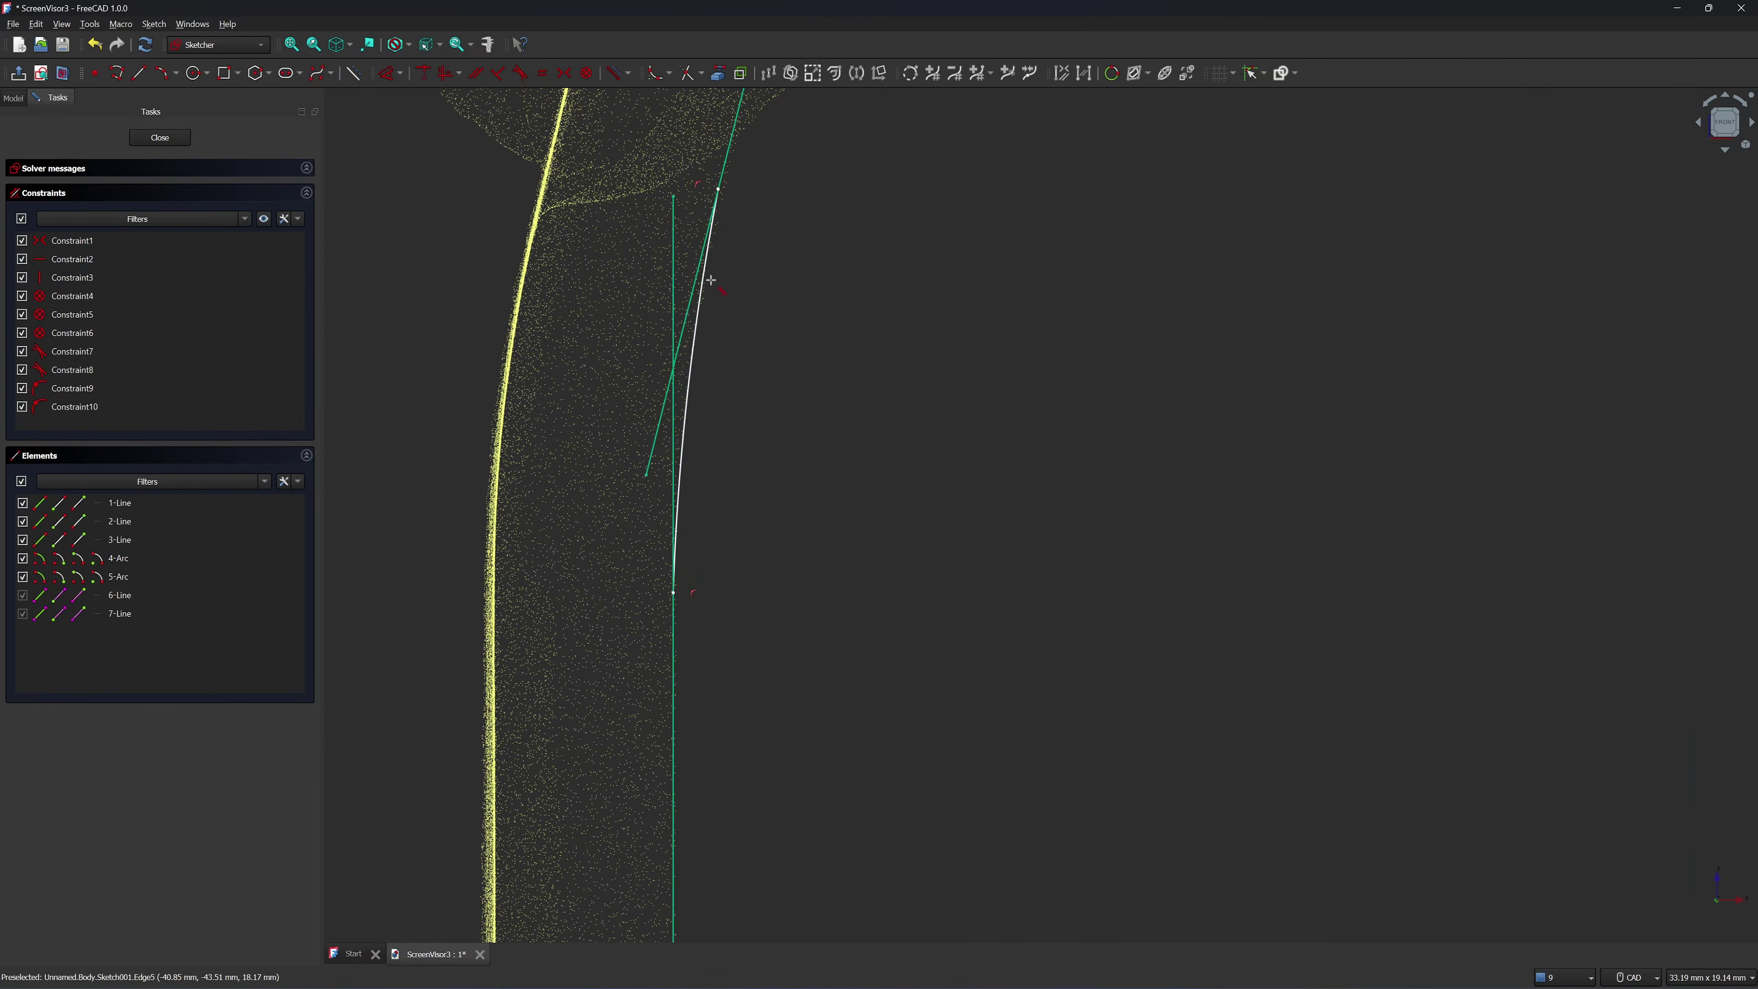
pyautogui.scroll(-6, 783, 462)
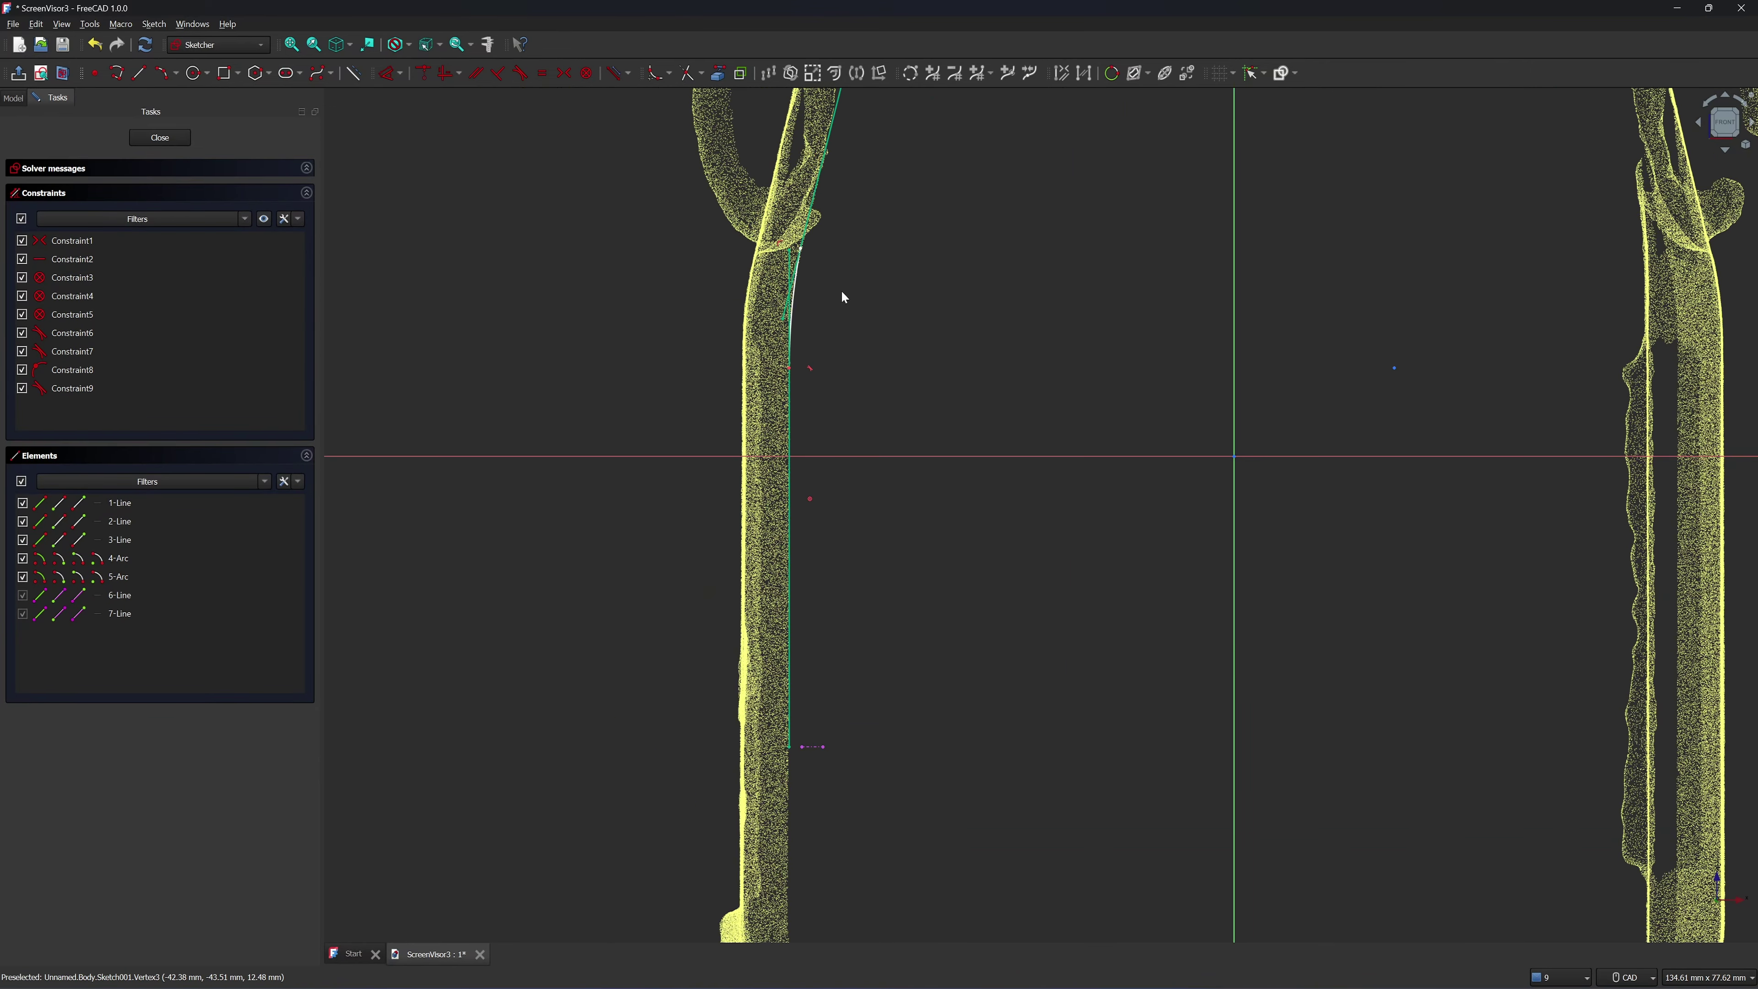
# Trim the line overhangs beyond both arcs and delete the leftover segments at the bend and top-left corner
pyautogui.scroll(6, 840, 296)
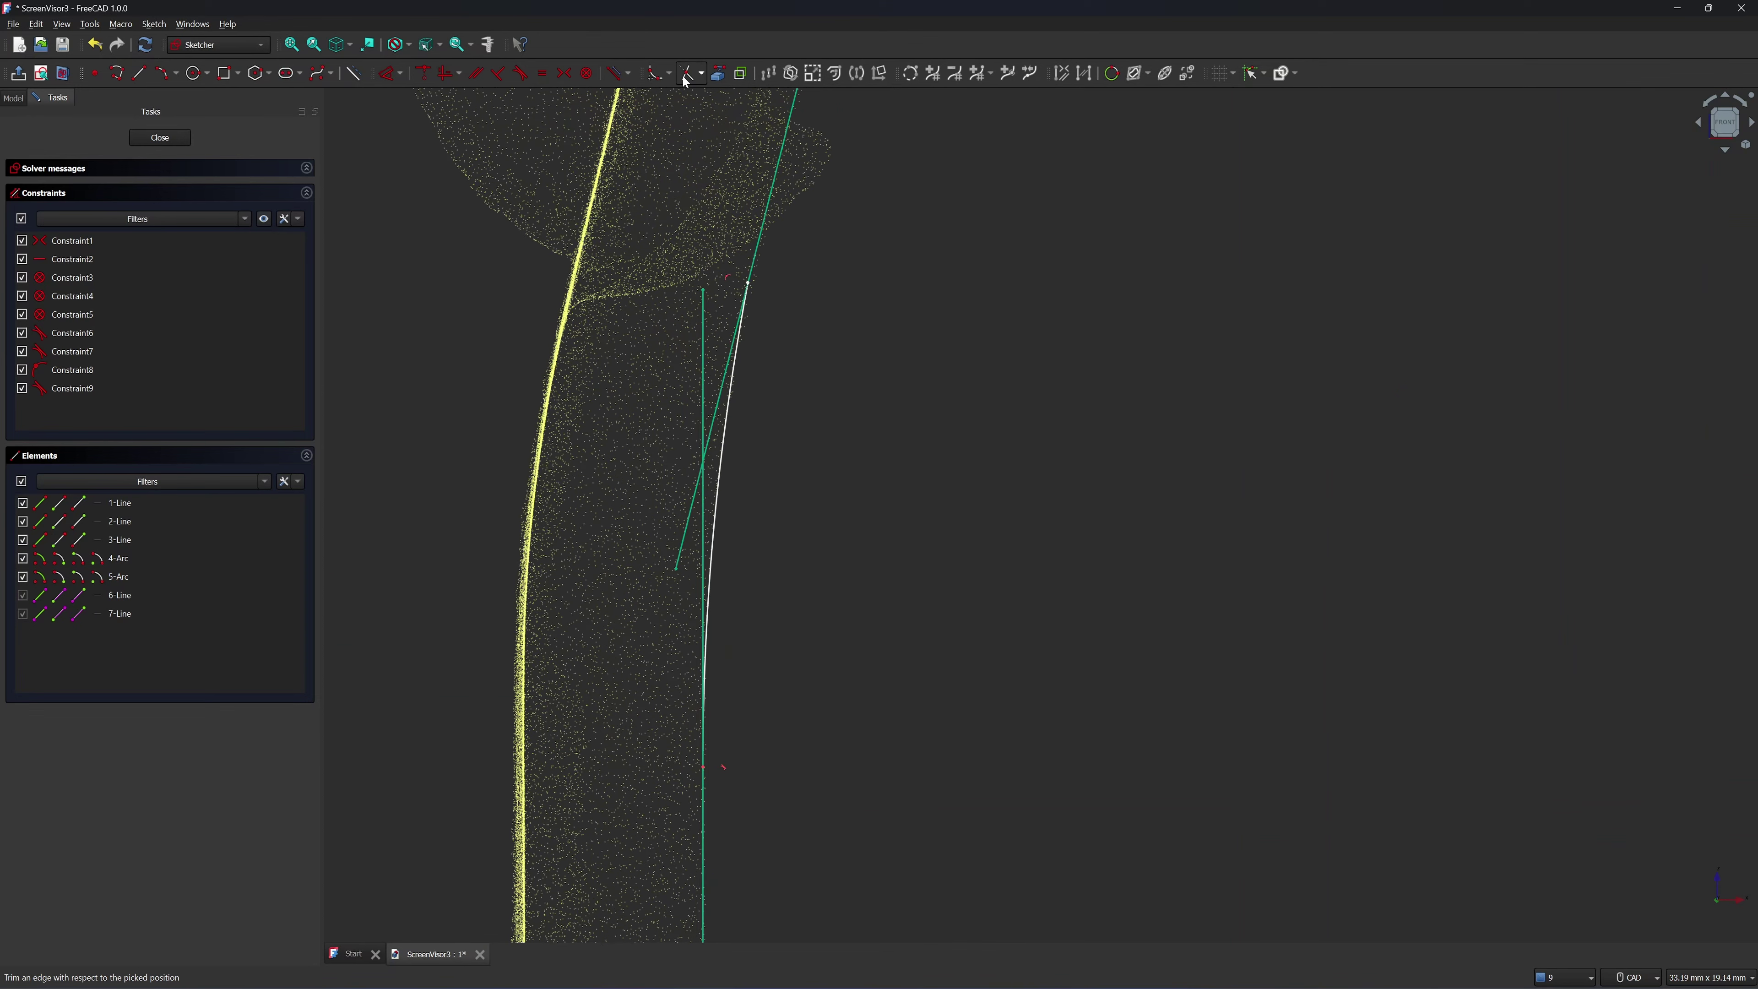
pyautogui.click(687, 75)
pyautogui.scroll(3, 699, 512)
pyautogui.click(713, 485)
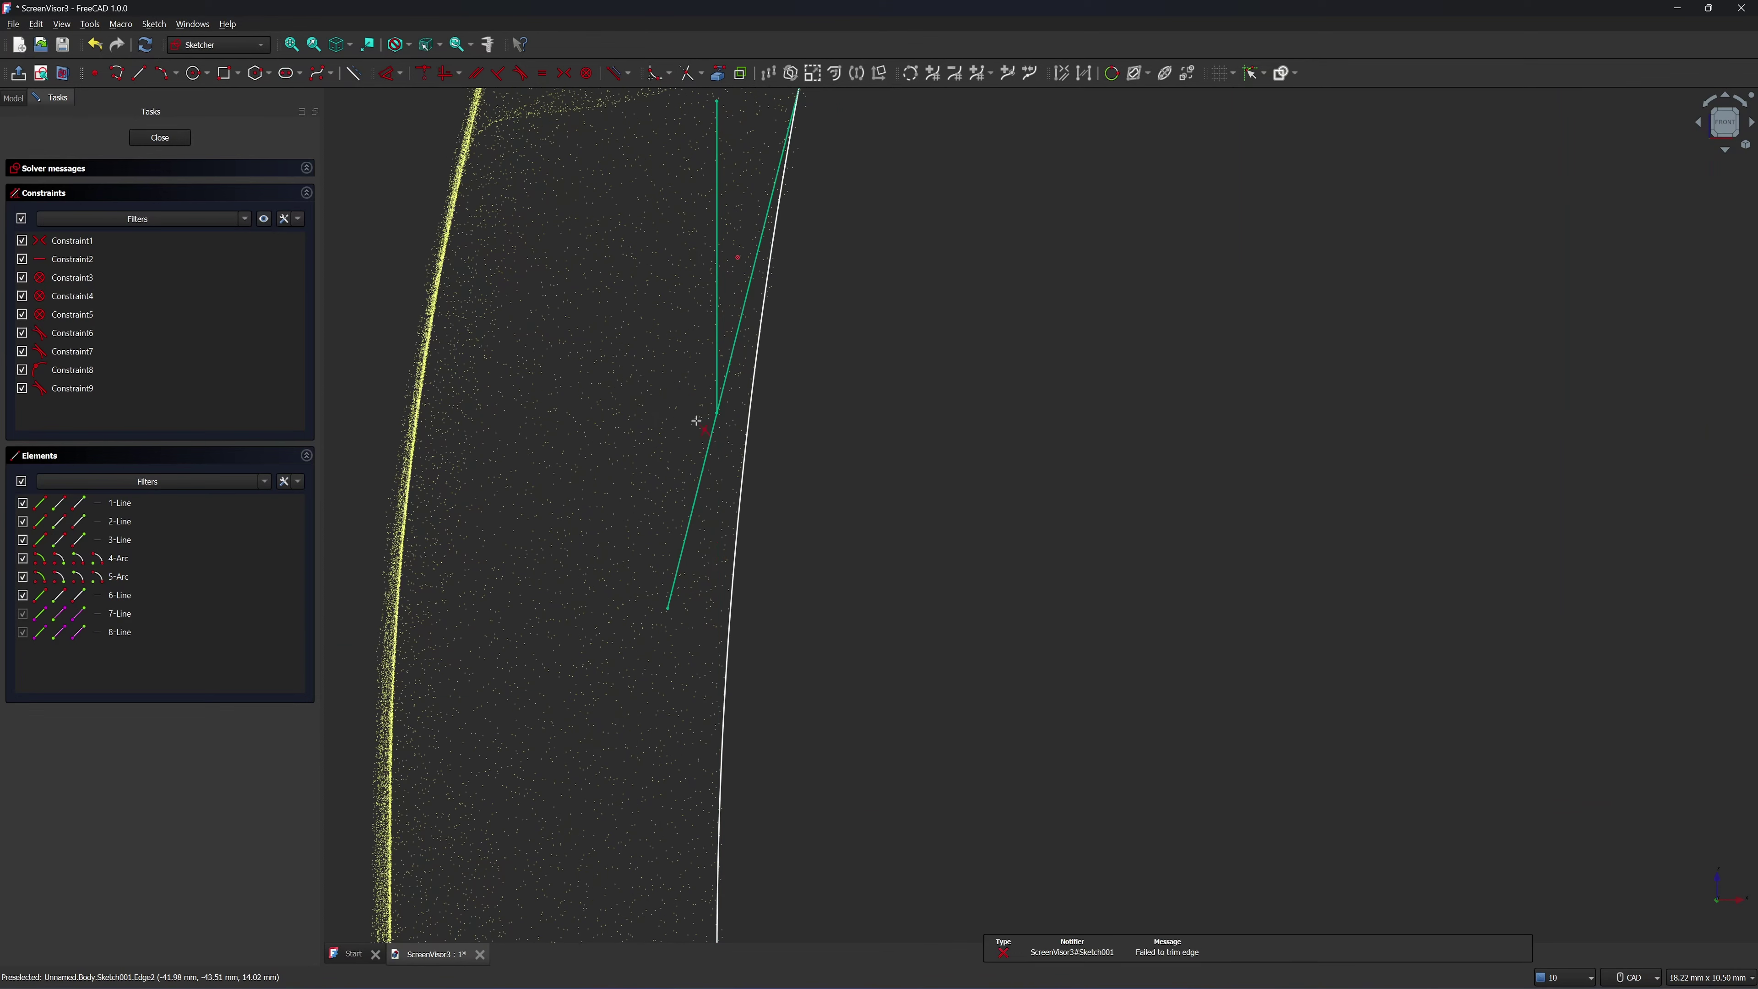
pyautogui.click(744, 294)
pyautogui.scroll(-7, 808, 341)
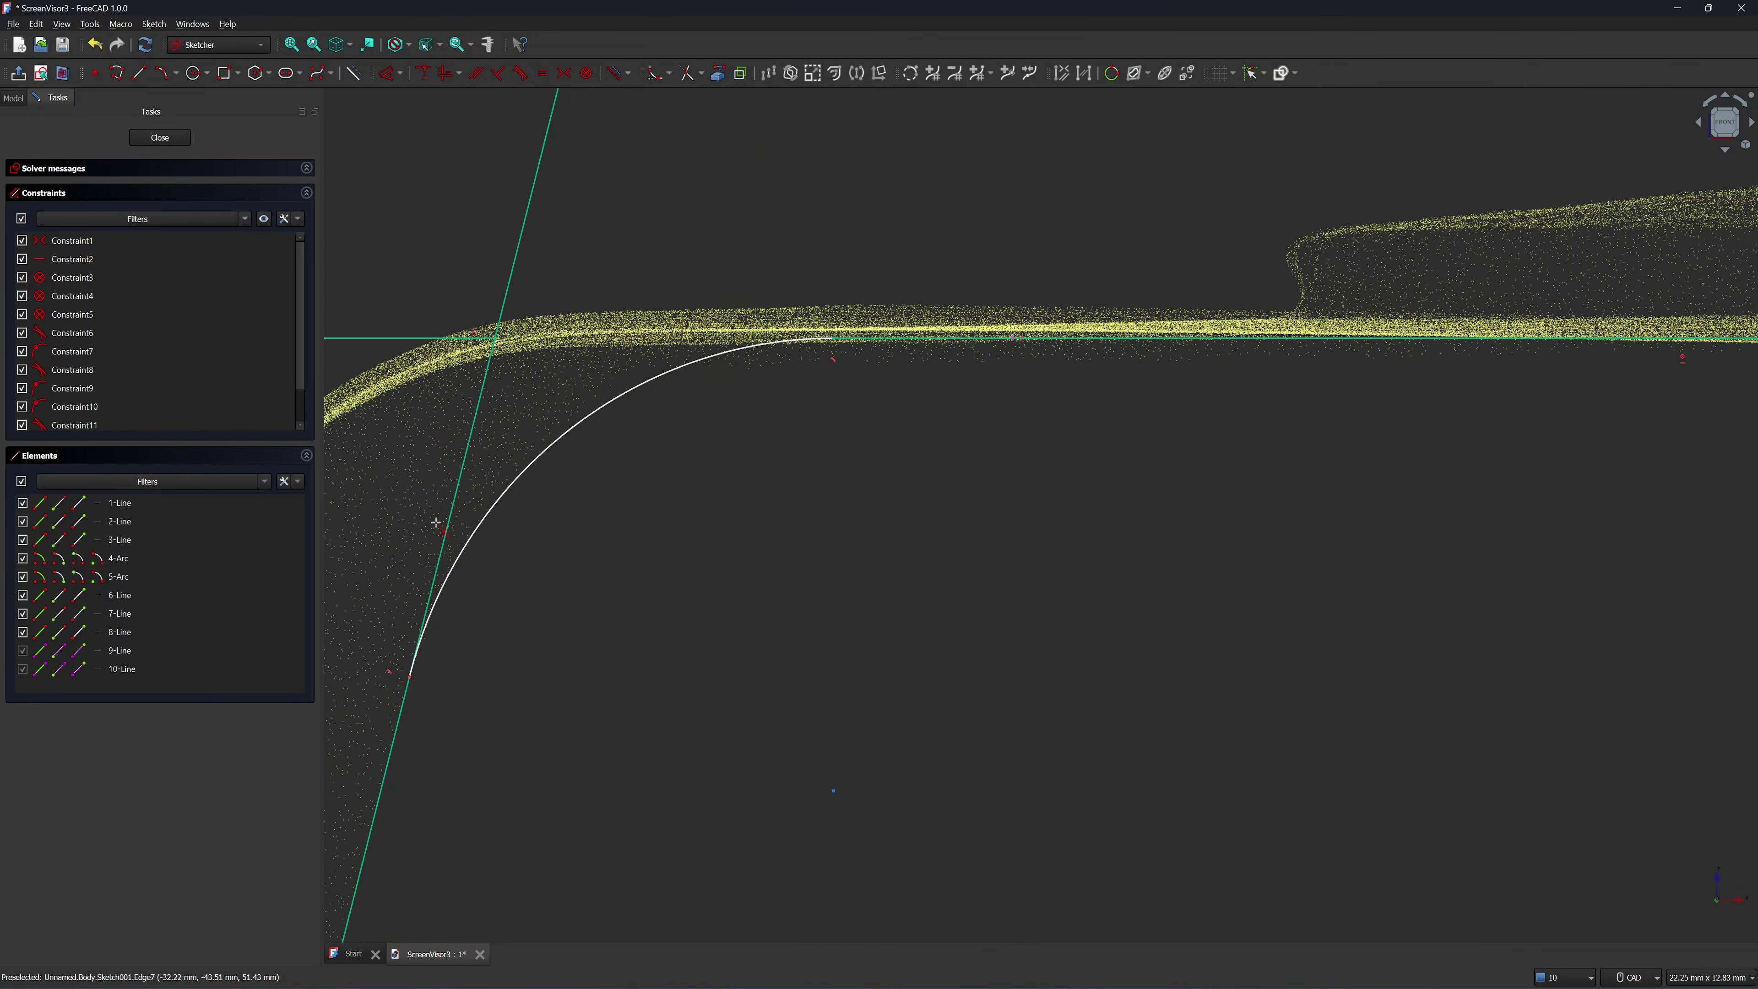
pyautogui.click(437, 527)
pyautogui.scroll(-4, 601, 378)
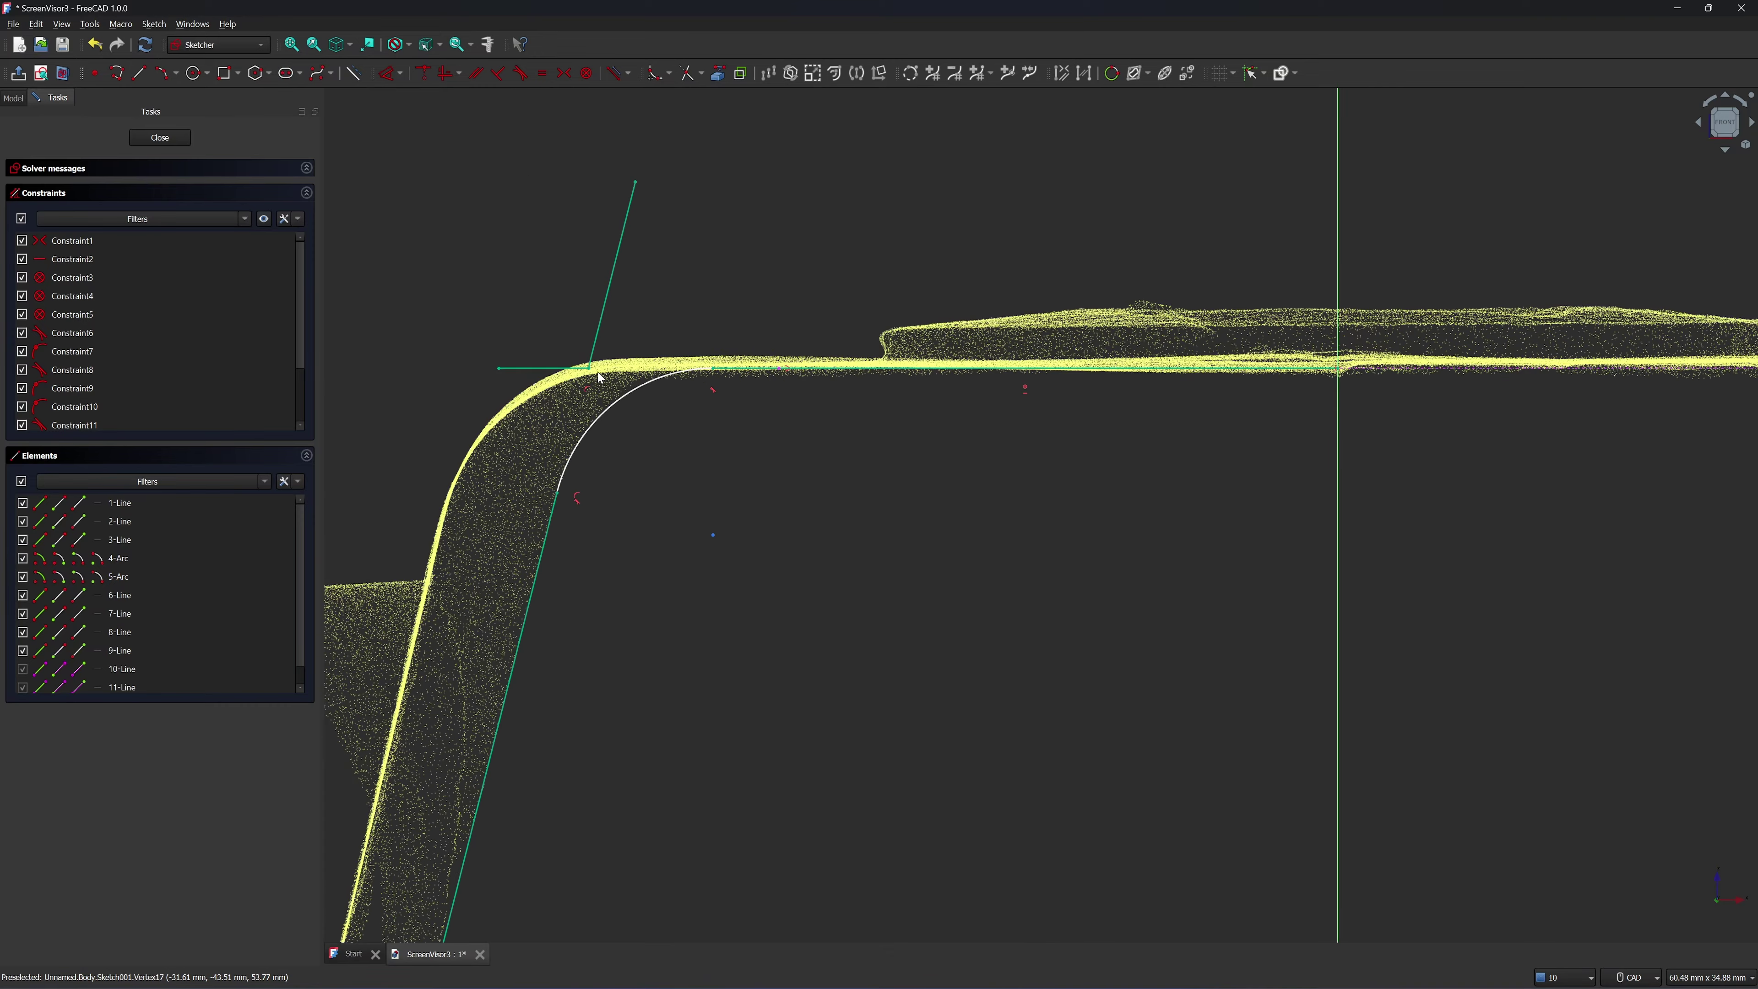
pyautogui.moveTo(547, 323); pyautogui.dragTo(542, 319)
pyautogui.press('Delete')
# Apply block constraints to the trimmed slanted line, the lower bend arc and the vertical line
pyautogui.scroll(-6, 595, 325)
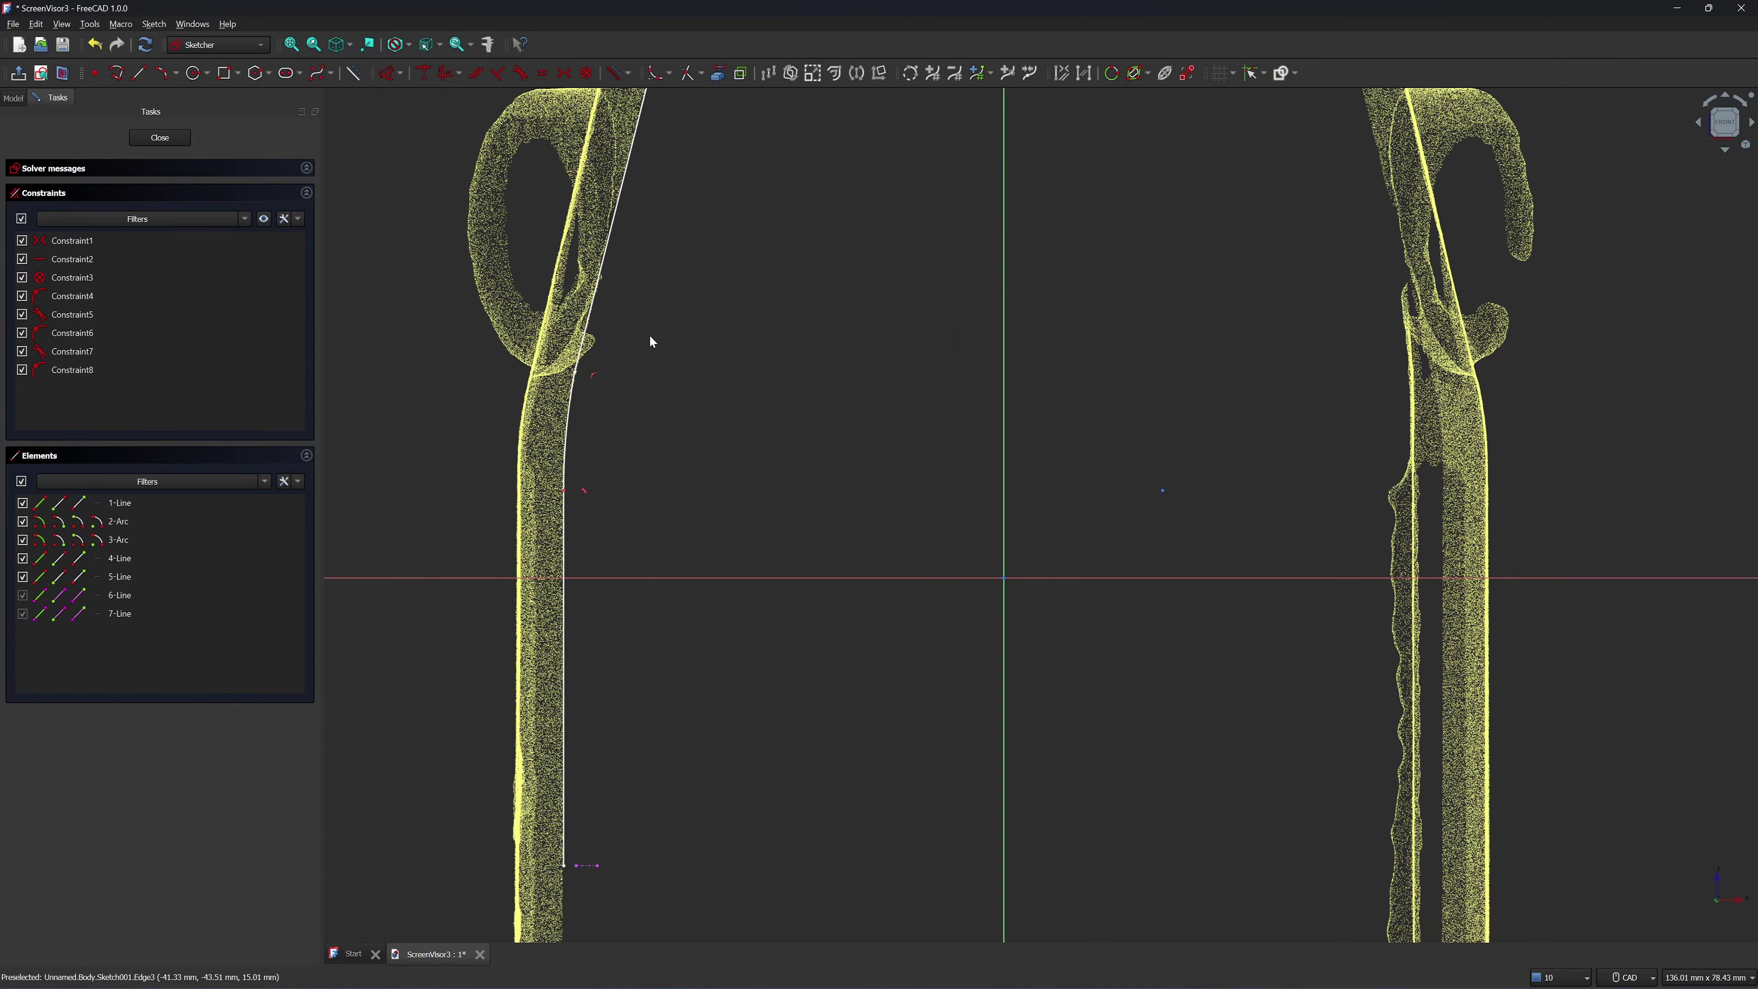
pyautogui.click(586, 72)
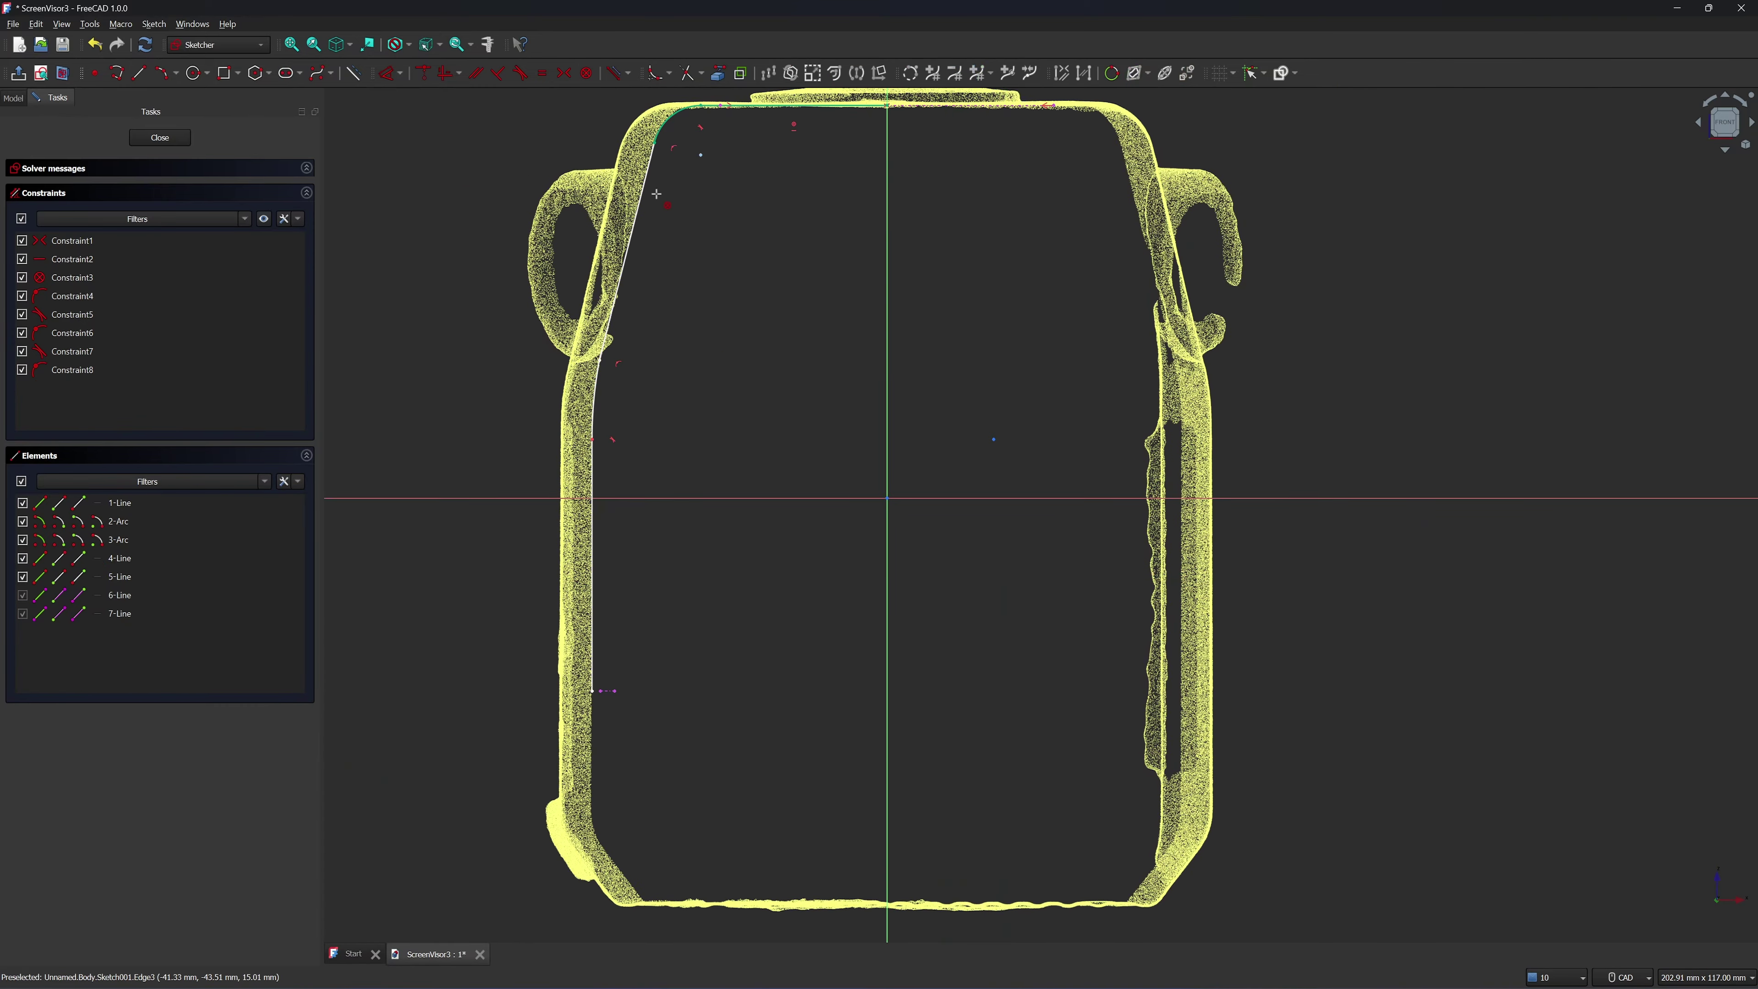
pyautogui.click(645, 197)
pyautogui.scroll(2, 622, 352)
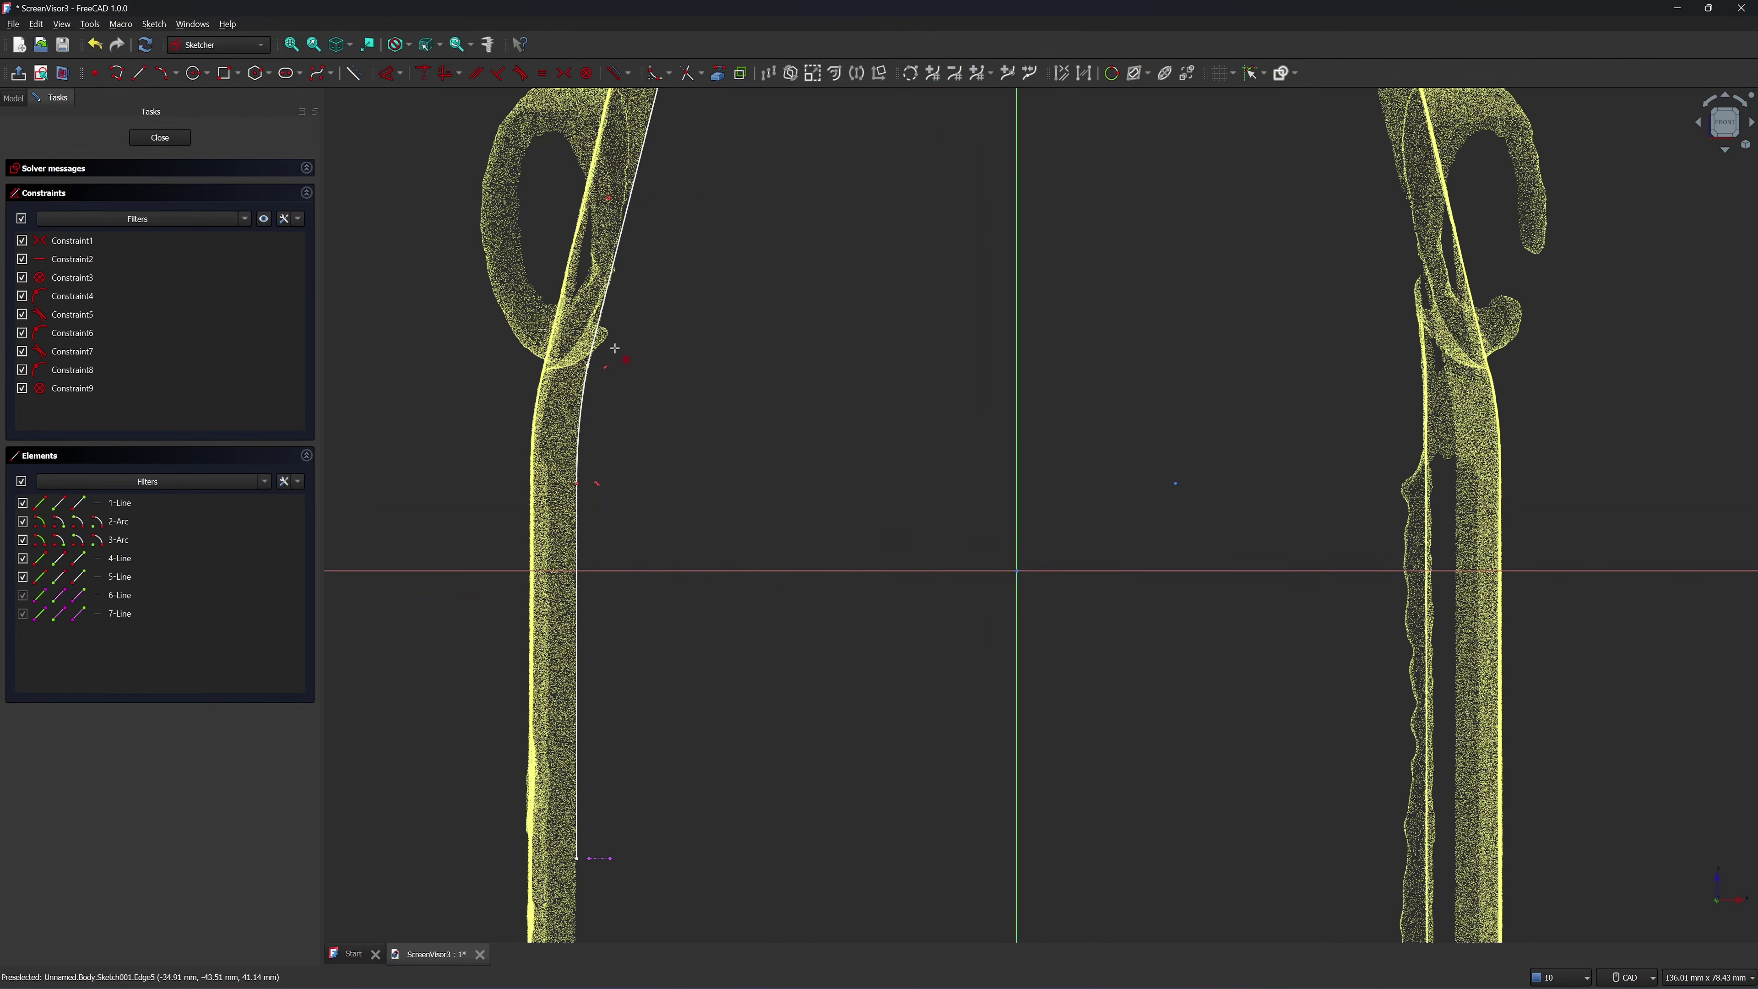
pyautogui.click(580, 440)
pyautogui.click(576, 600)
pyautogui.rightClick(710, 567)
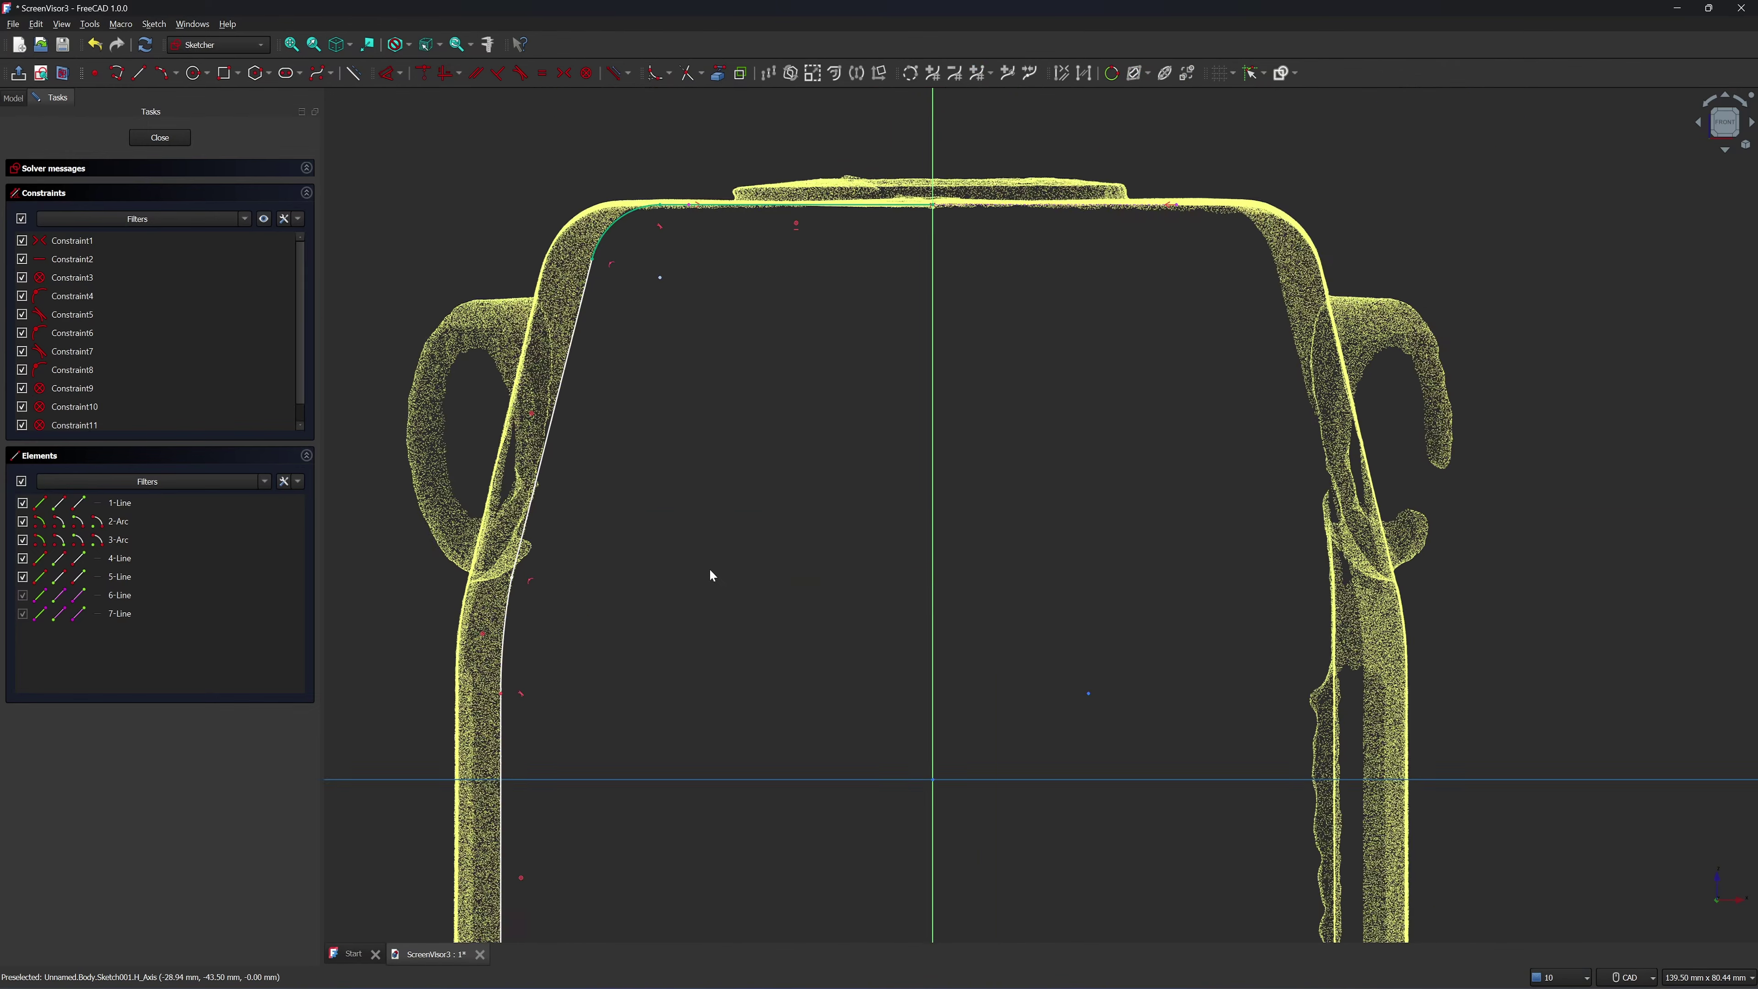
# Mirror the left half of the profile about the vertical axis
pyautogui.scroll(3, 710, 567)
pyautogui.scroll(-4, 716, 565)
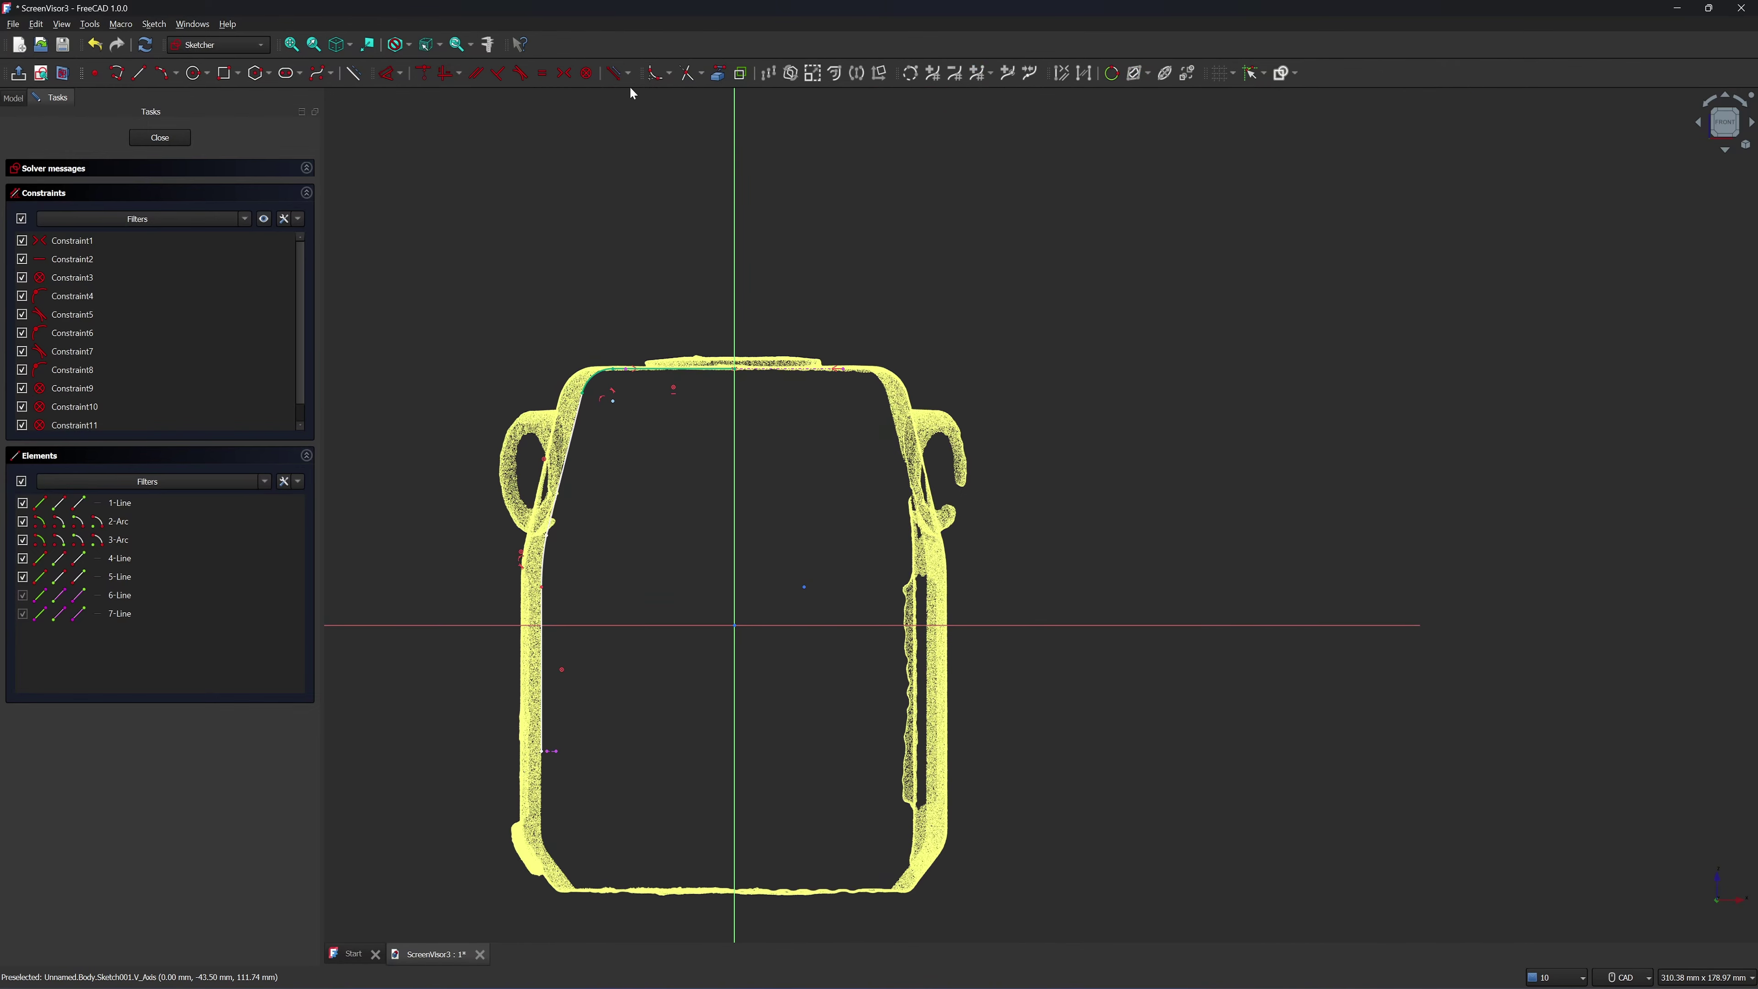
pyautogui.moveTo(437, 297)
pyautogui.mouseDown()
pyautogui.moveTo(580, 503)
pyautogui.moveTo(829, 738)
pyautogui.moveTo(832, 711)
pyautogui.moveTo(831, 795)
pyautogui.mouseUp()
pyautogui.click(857, 74)
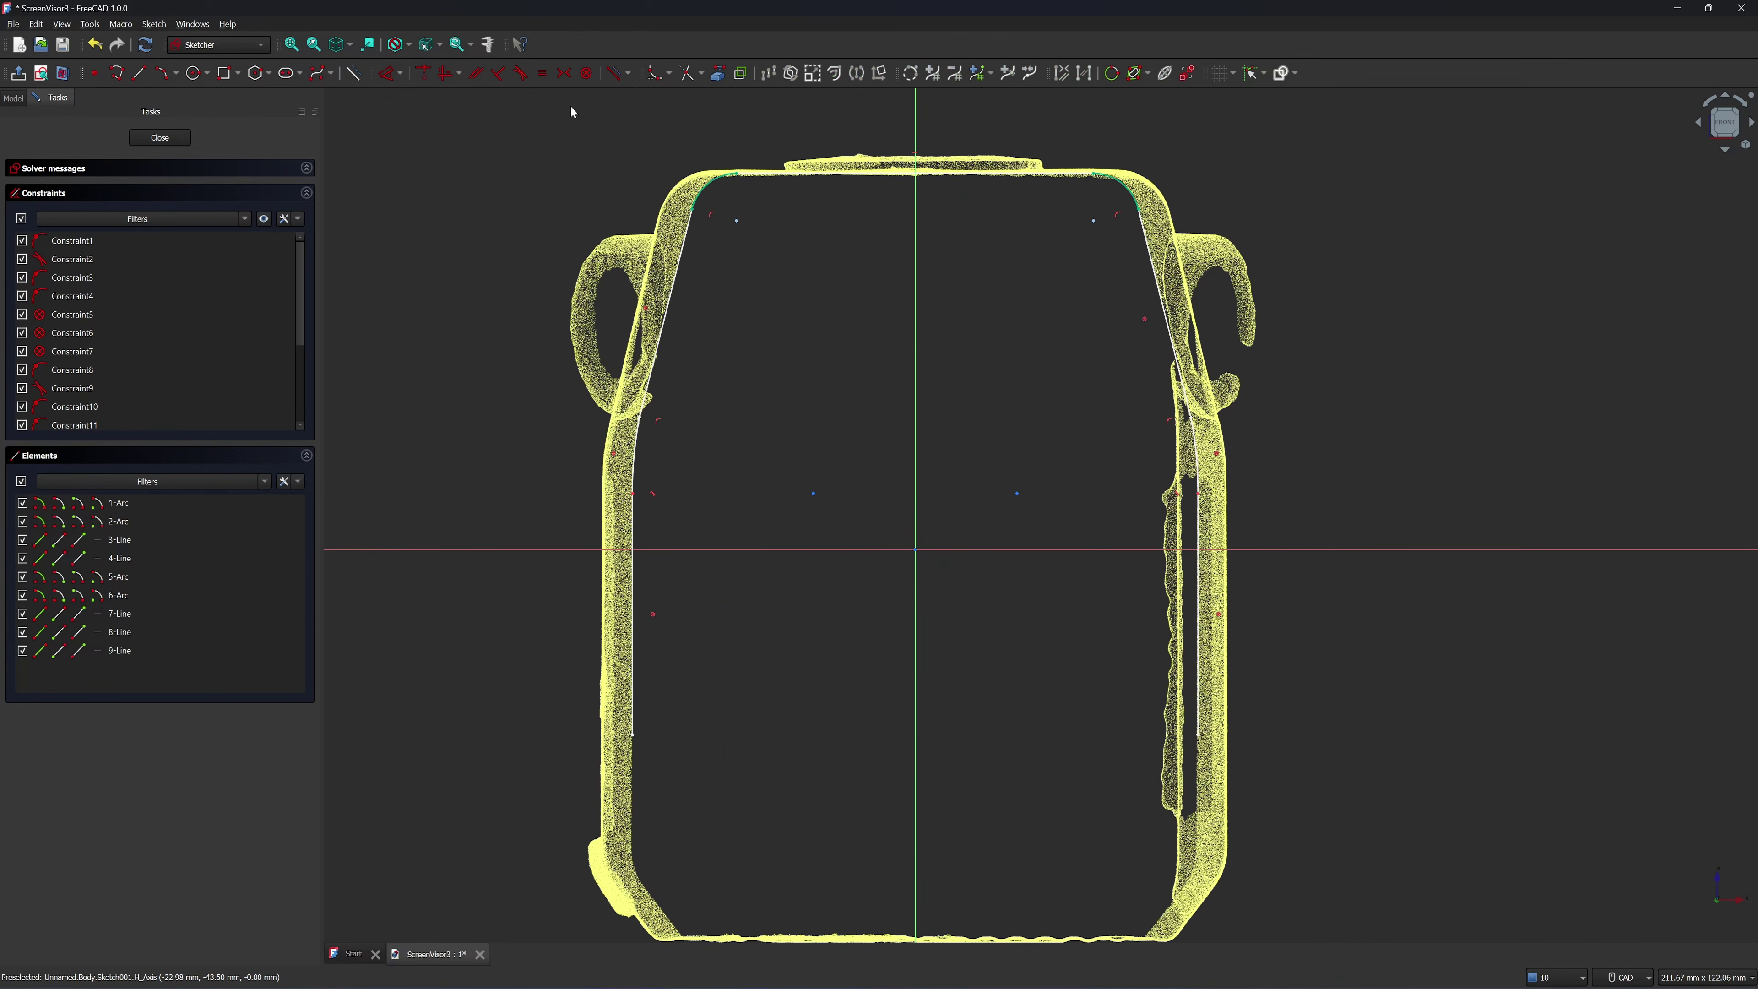
# Offset the whole mirrored profile by 0.2 mm in Intersection mode, deleting the original geometry
pyautogui.moveTo(539, 141)
pyautogui.mouseDown()
pyautogui.moveTo(985, 565)
pyautogui.moveTo(1142, 770)
pyautogui.moveTo(1244, 781)
pyautogui.mouseUp()
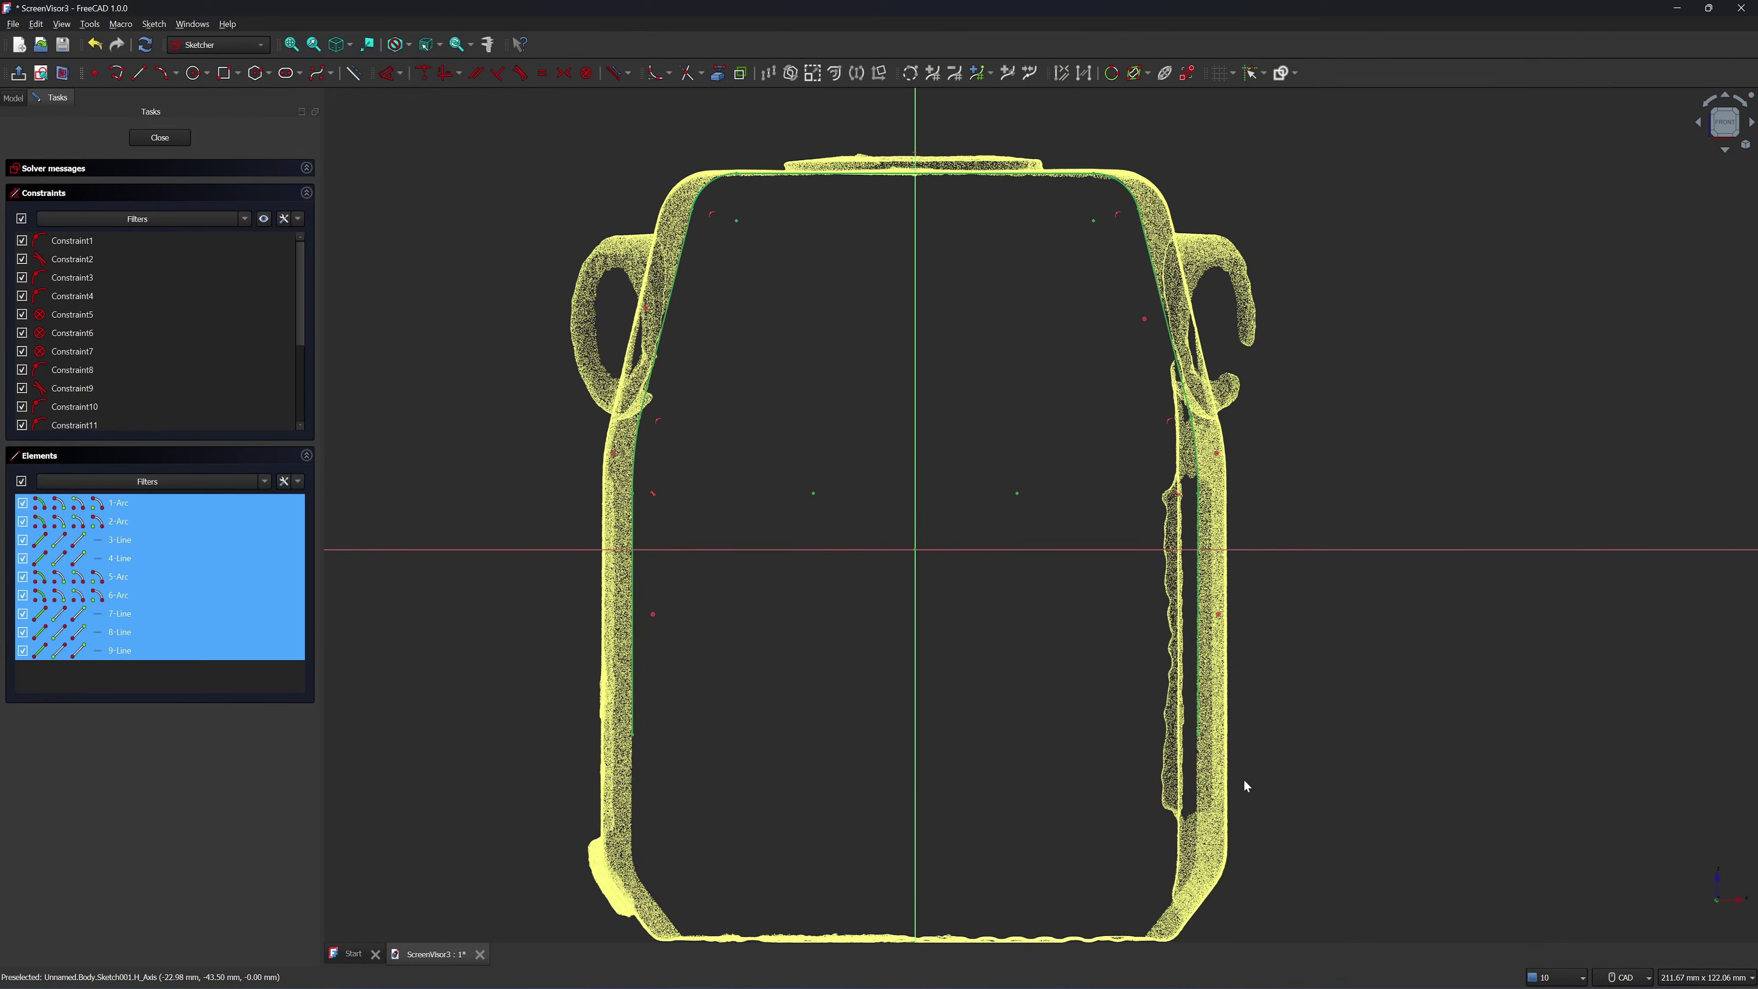
pyautogui.click(834, 73)
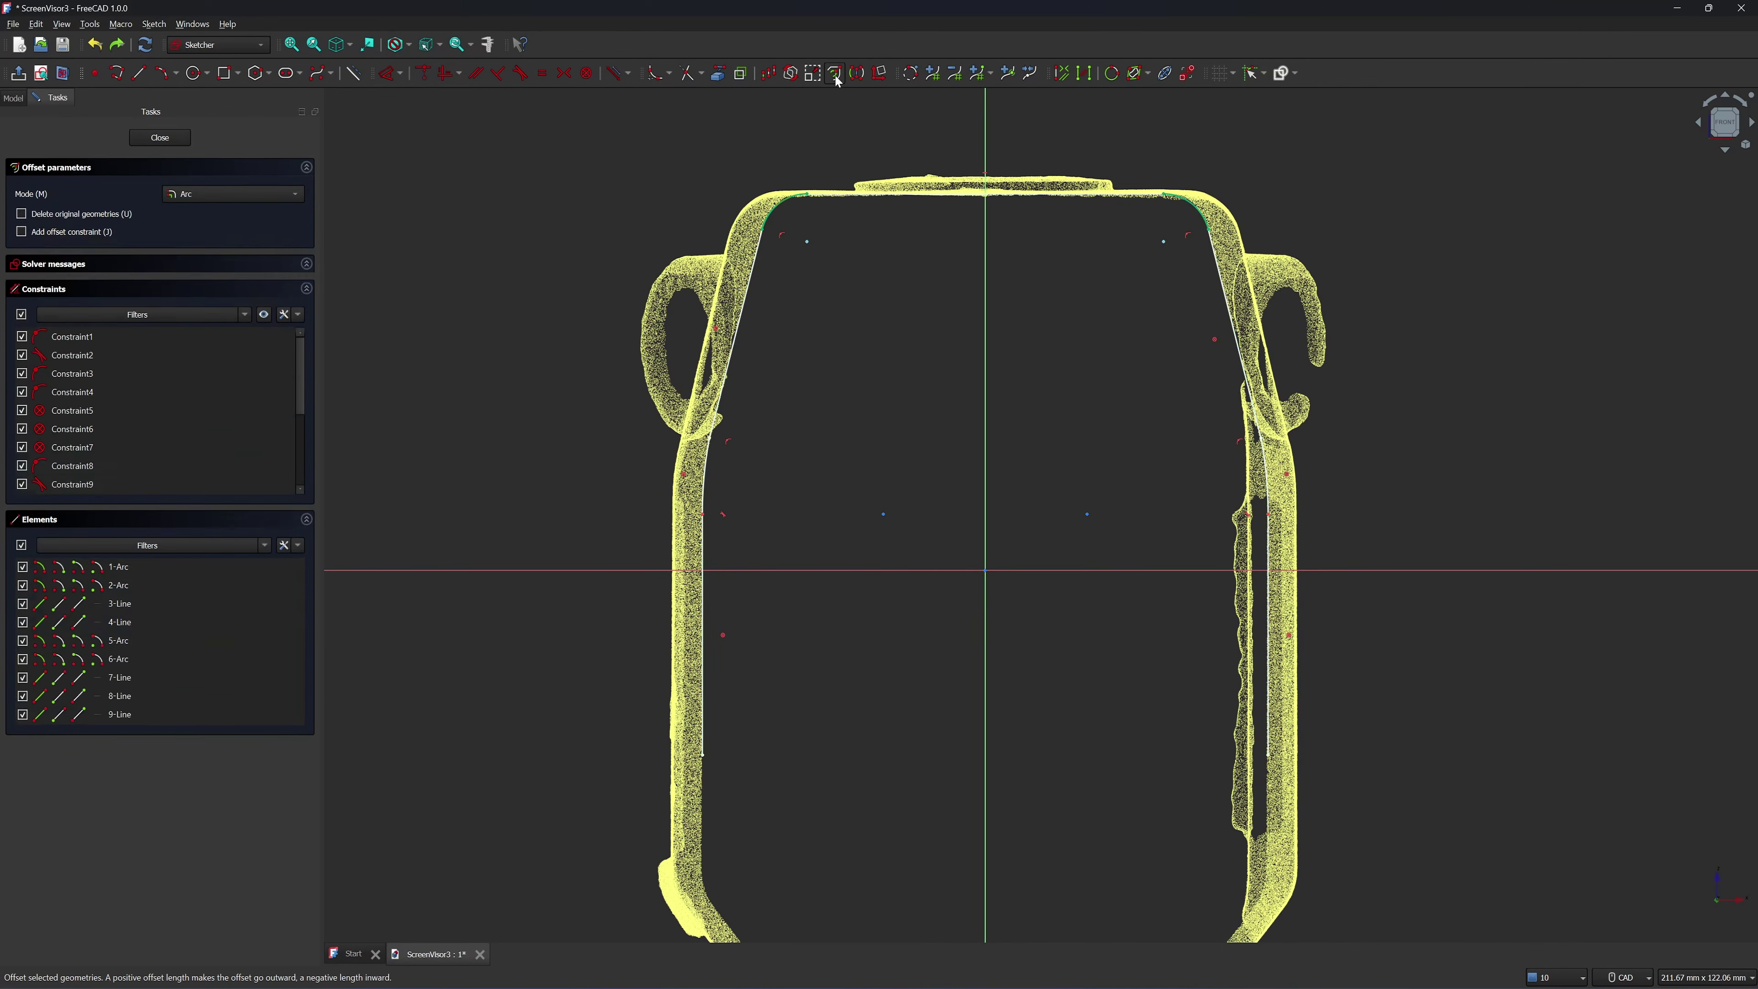
pyautogui.click(250, 191)
pyautogui.click(252, 208)
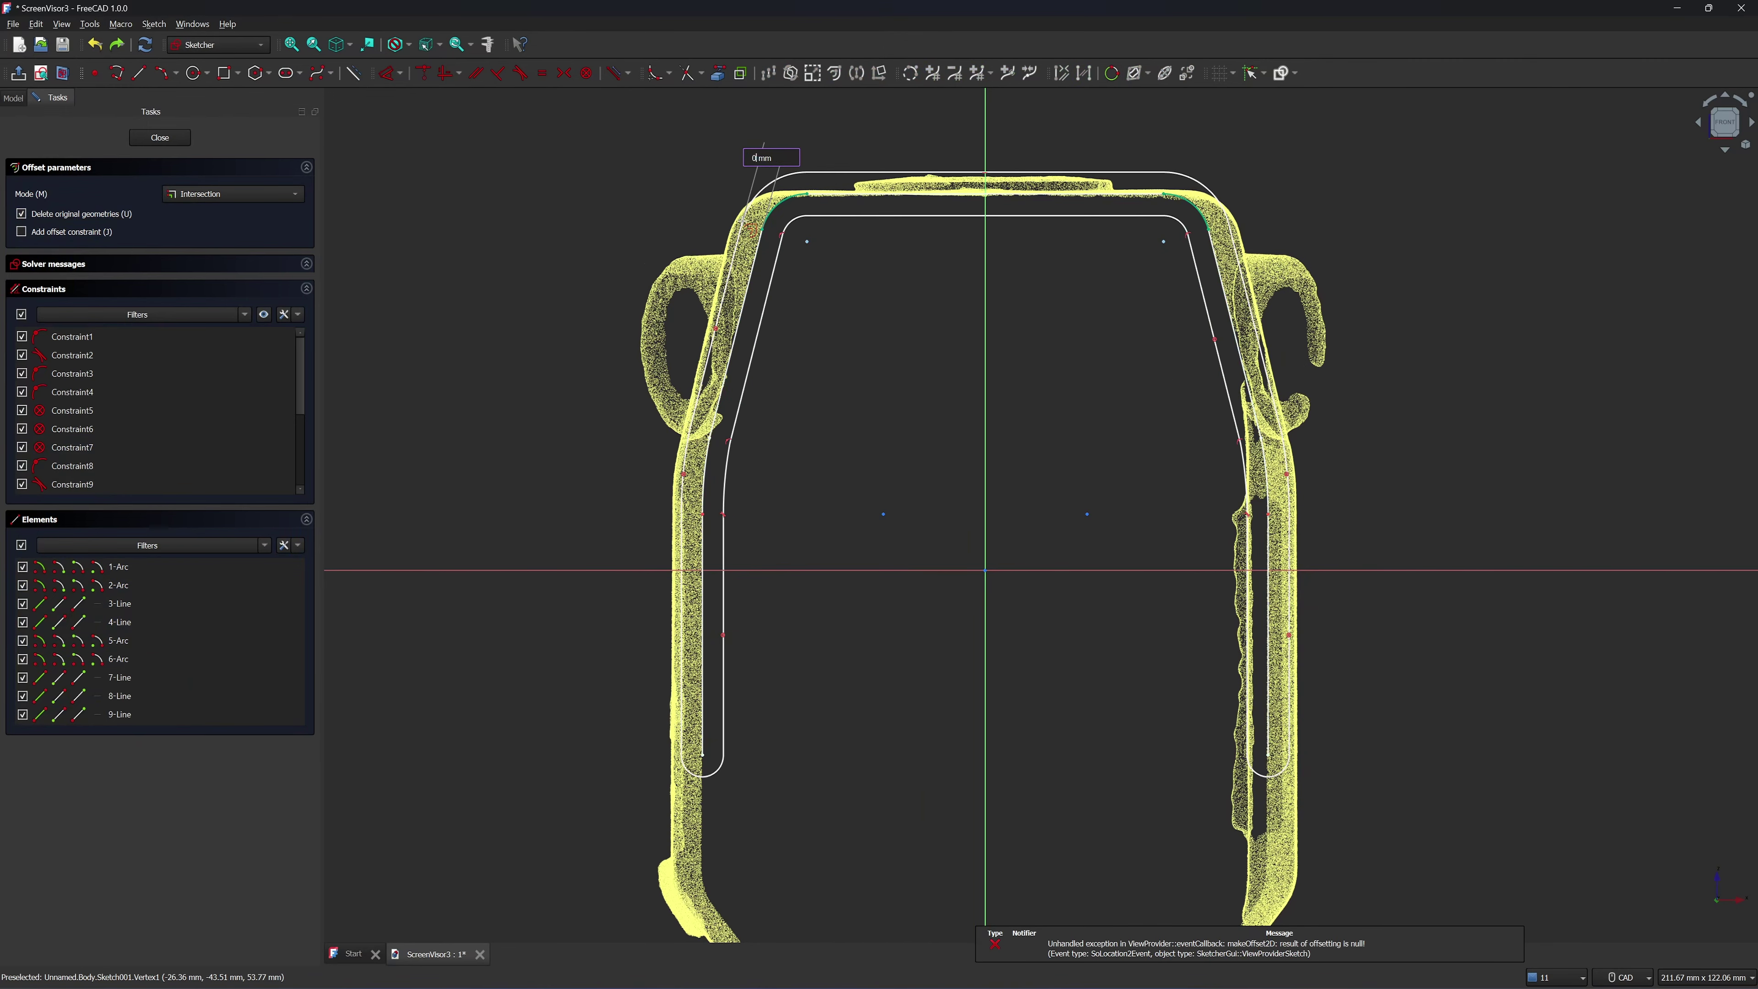
pyautogui.write('0.2')
pyautogui.press('Return')
# Delete the small circle and the inner offset segments meeting it at the profile's upper-left corner
pyautogui.scroll(14, 803, 190)
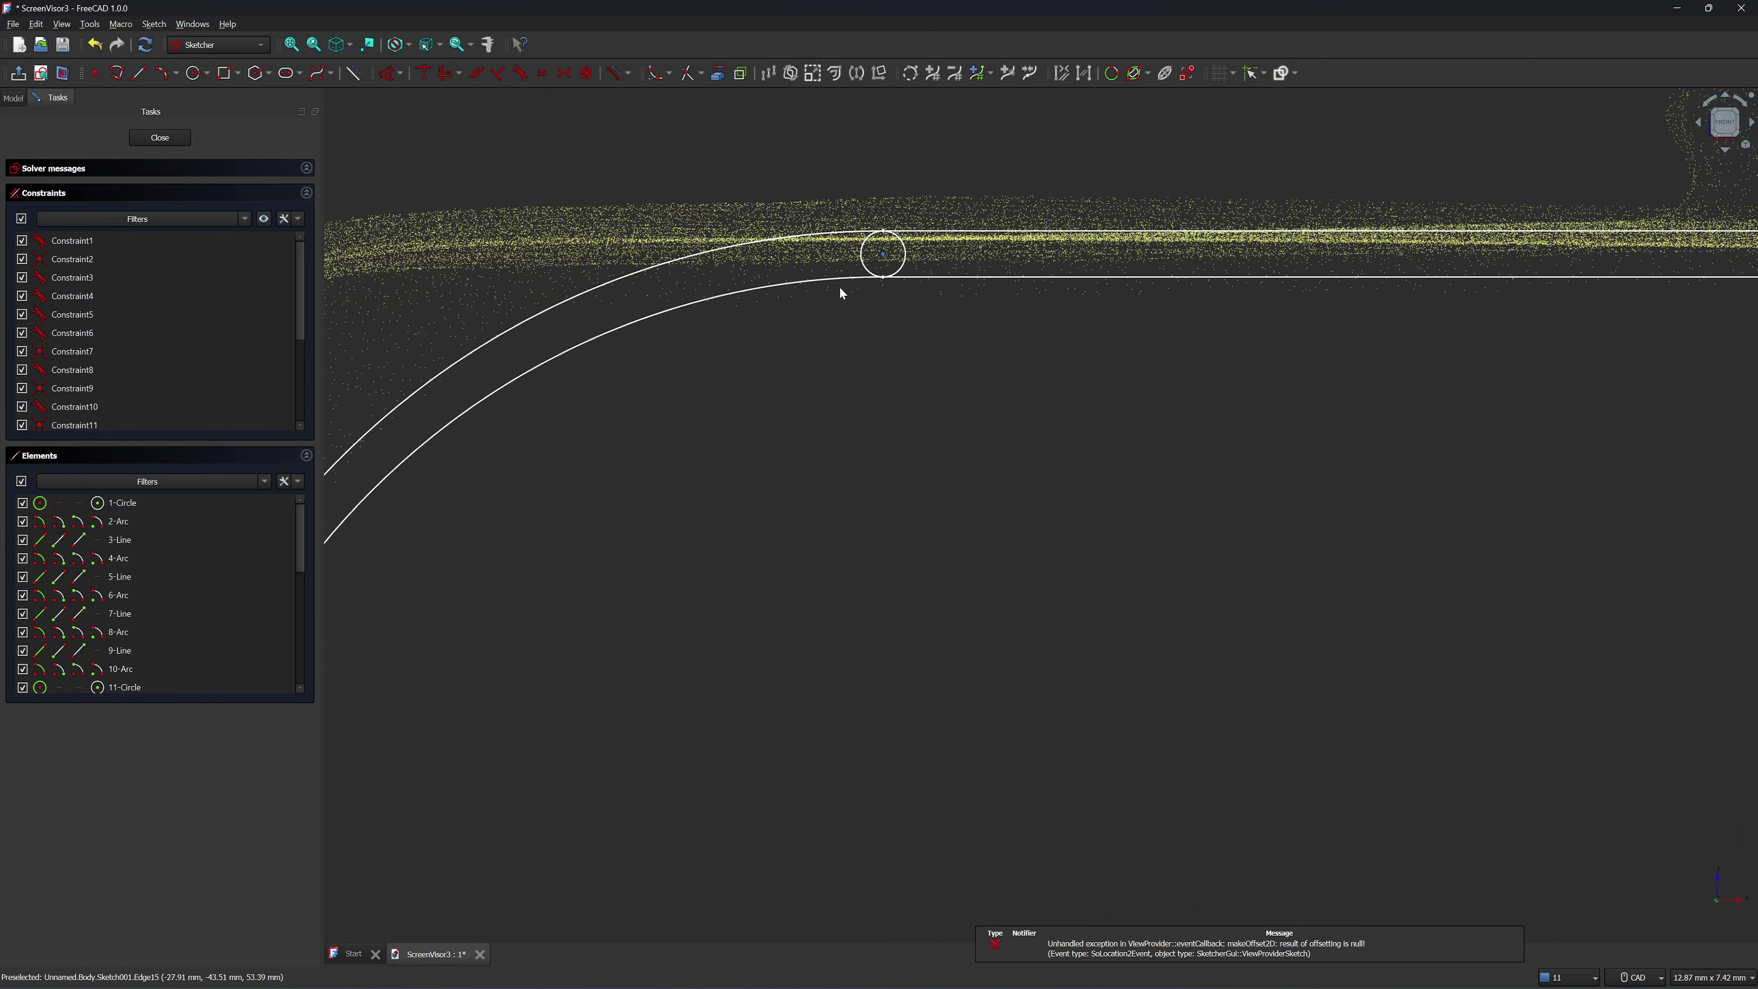
pyautogui.moveTo(914, 293); pyautogui.dragTo(862, 267)
pyautogui.press('Delete')
pyautogui.scroll(-6, 850, 388)
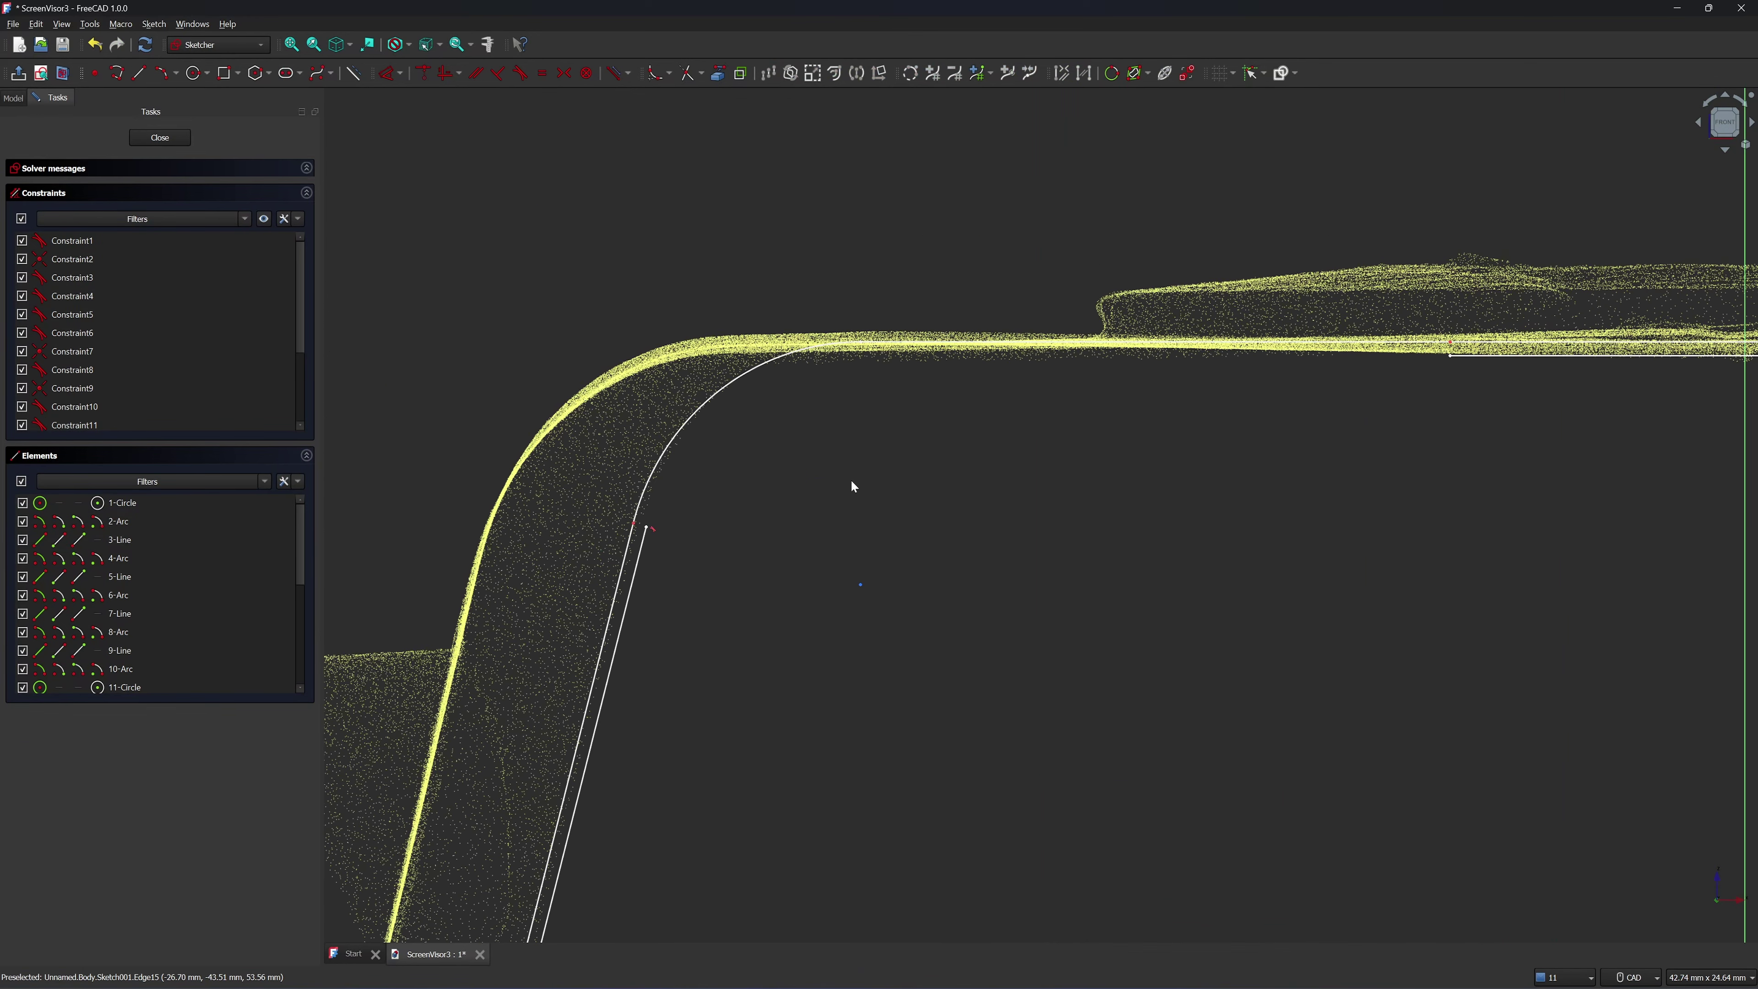
pyautogui.moveTo(840, 532); pyautogui.dragTo(926, 448, button='middle')
pyautogui.scroll(2, 742, 462)
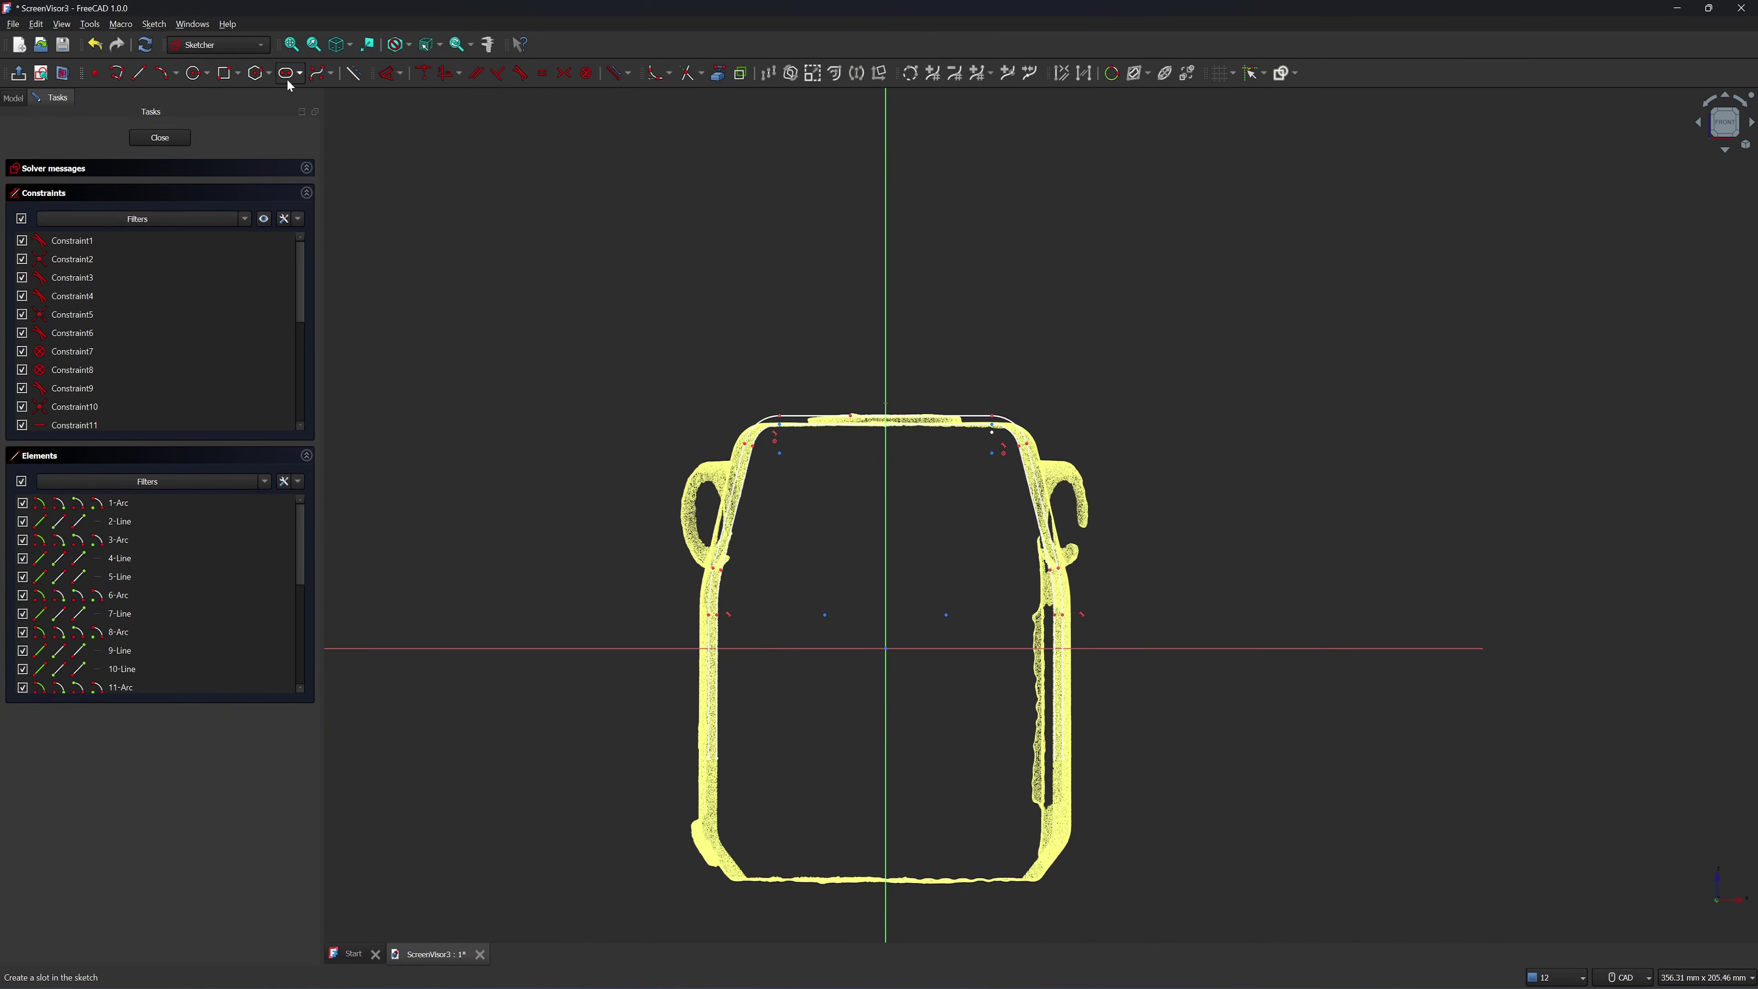
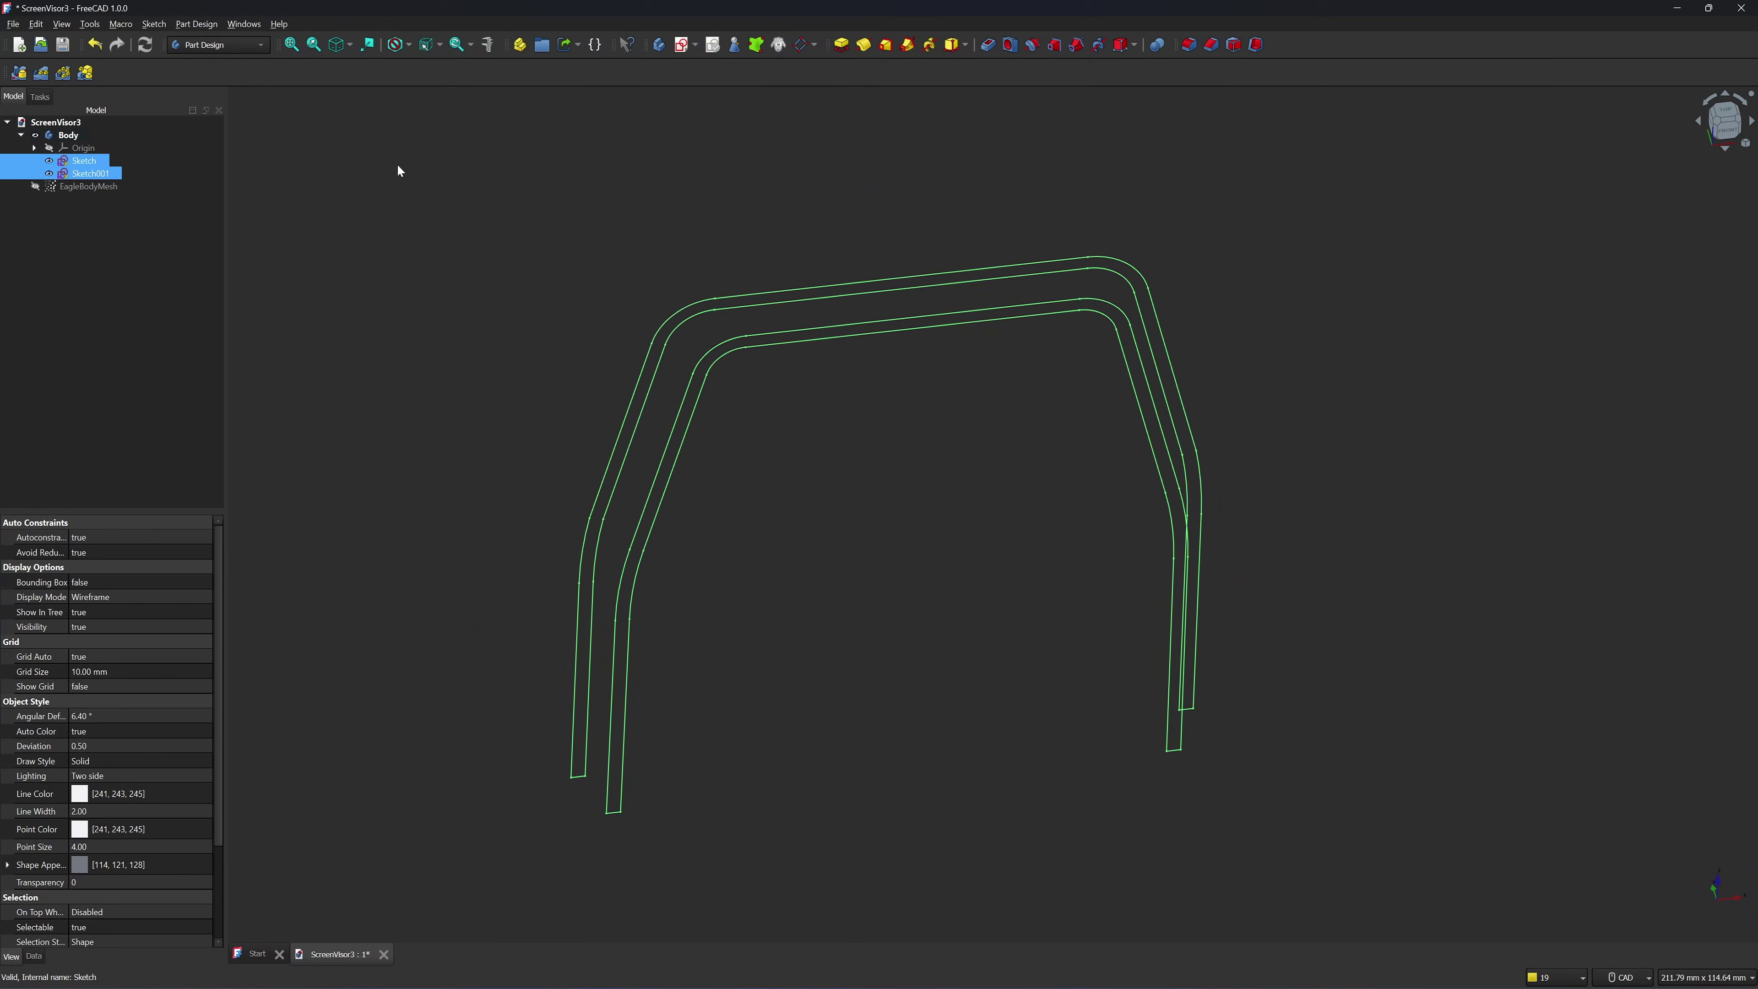
# Create an additive loft between Sketch and Sketch001
pyautogui.click(886, 44)
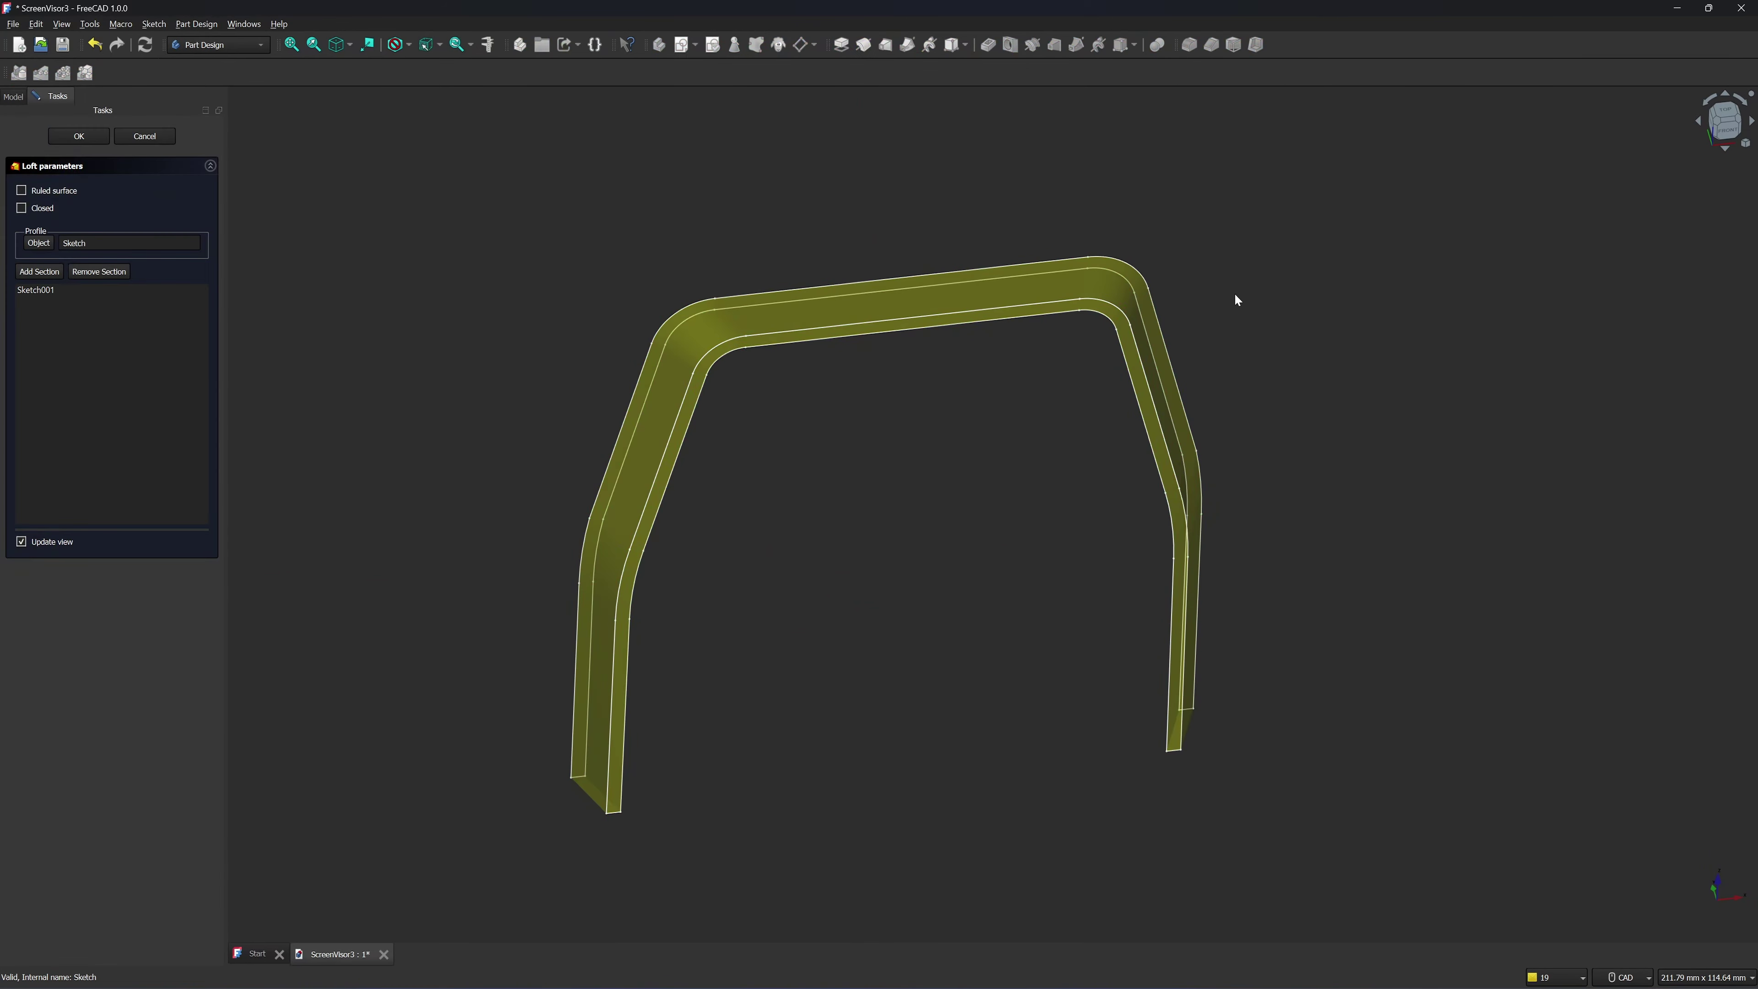
pyautogui.click(69, 136)
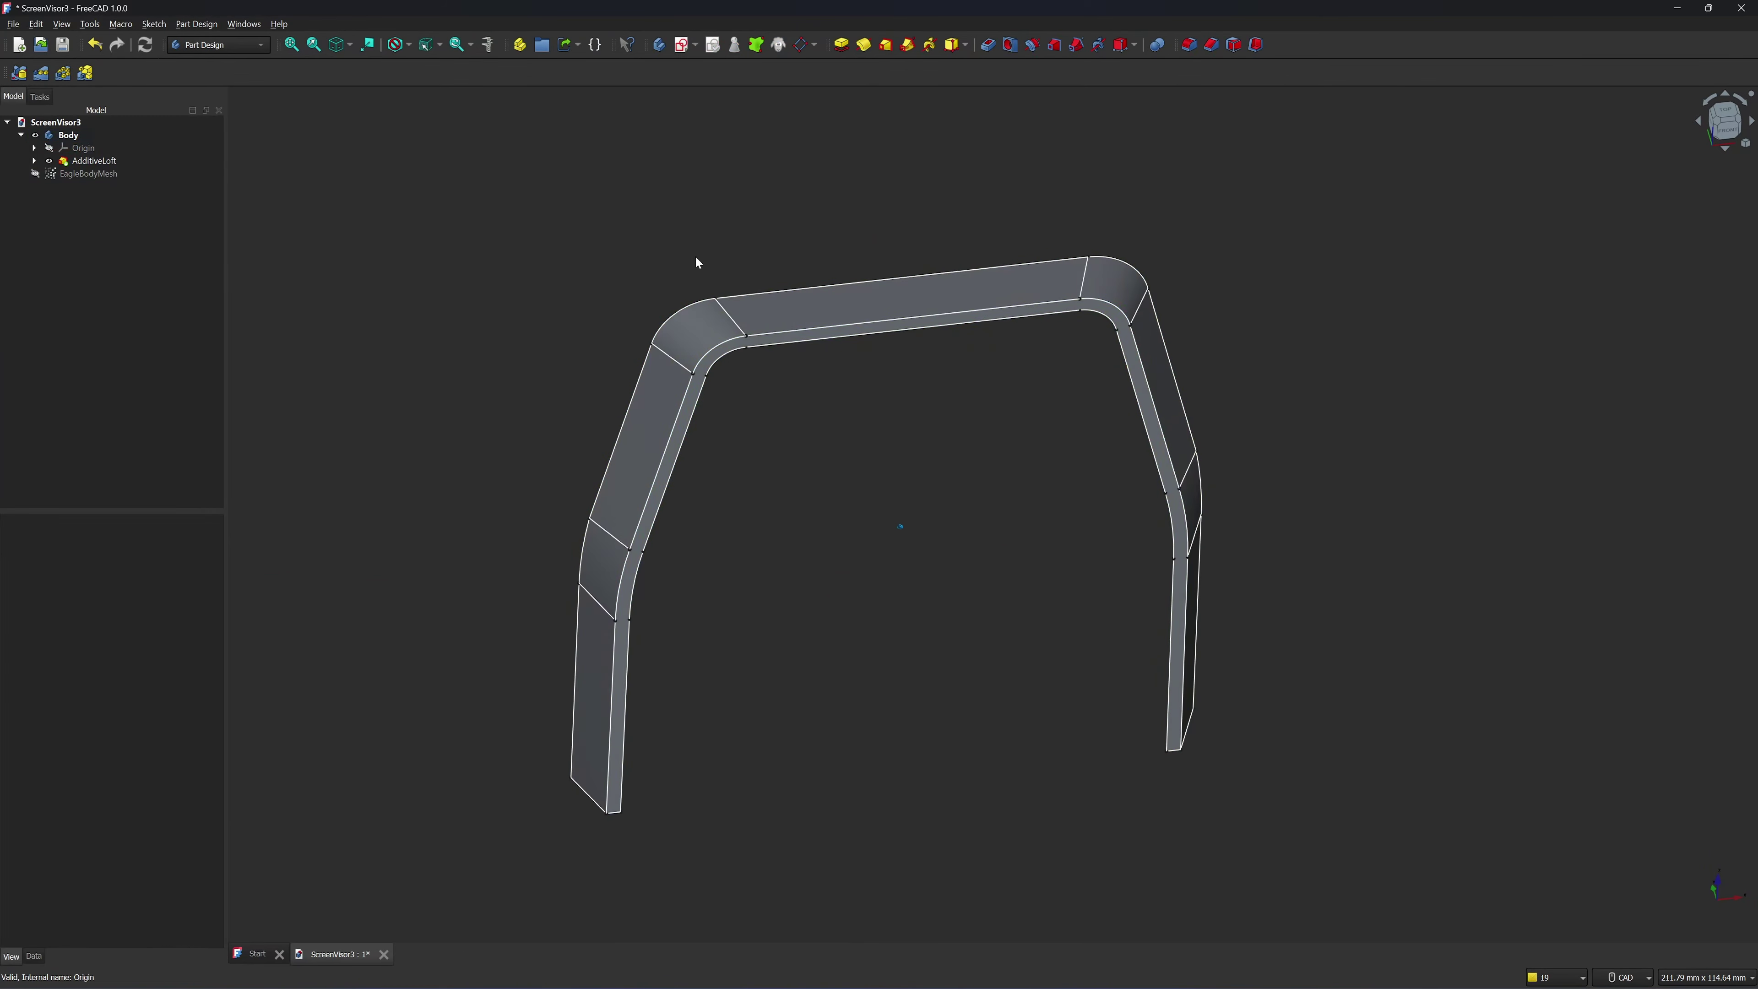
pyautogui.moveTo(695, 256); pyautogui.dragTo(1277, 482, button='middle')
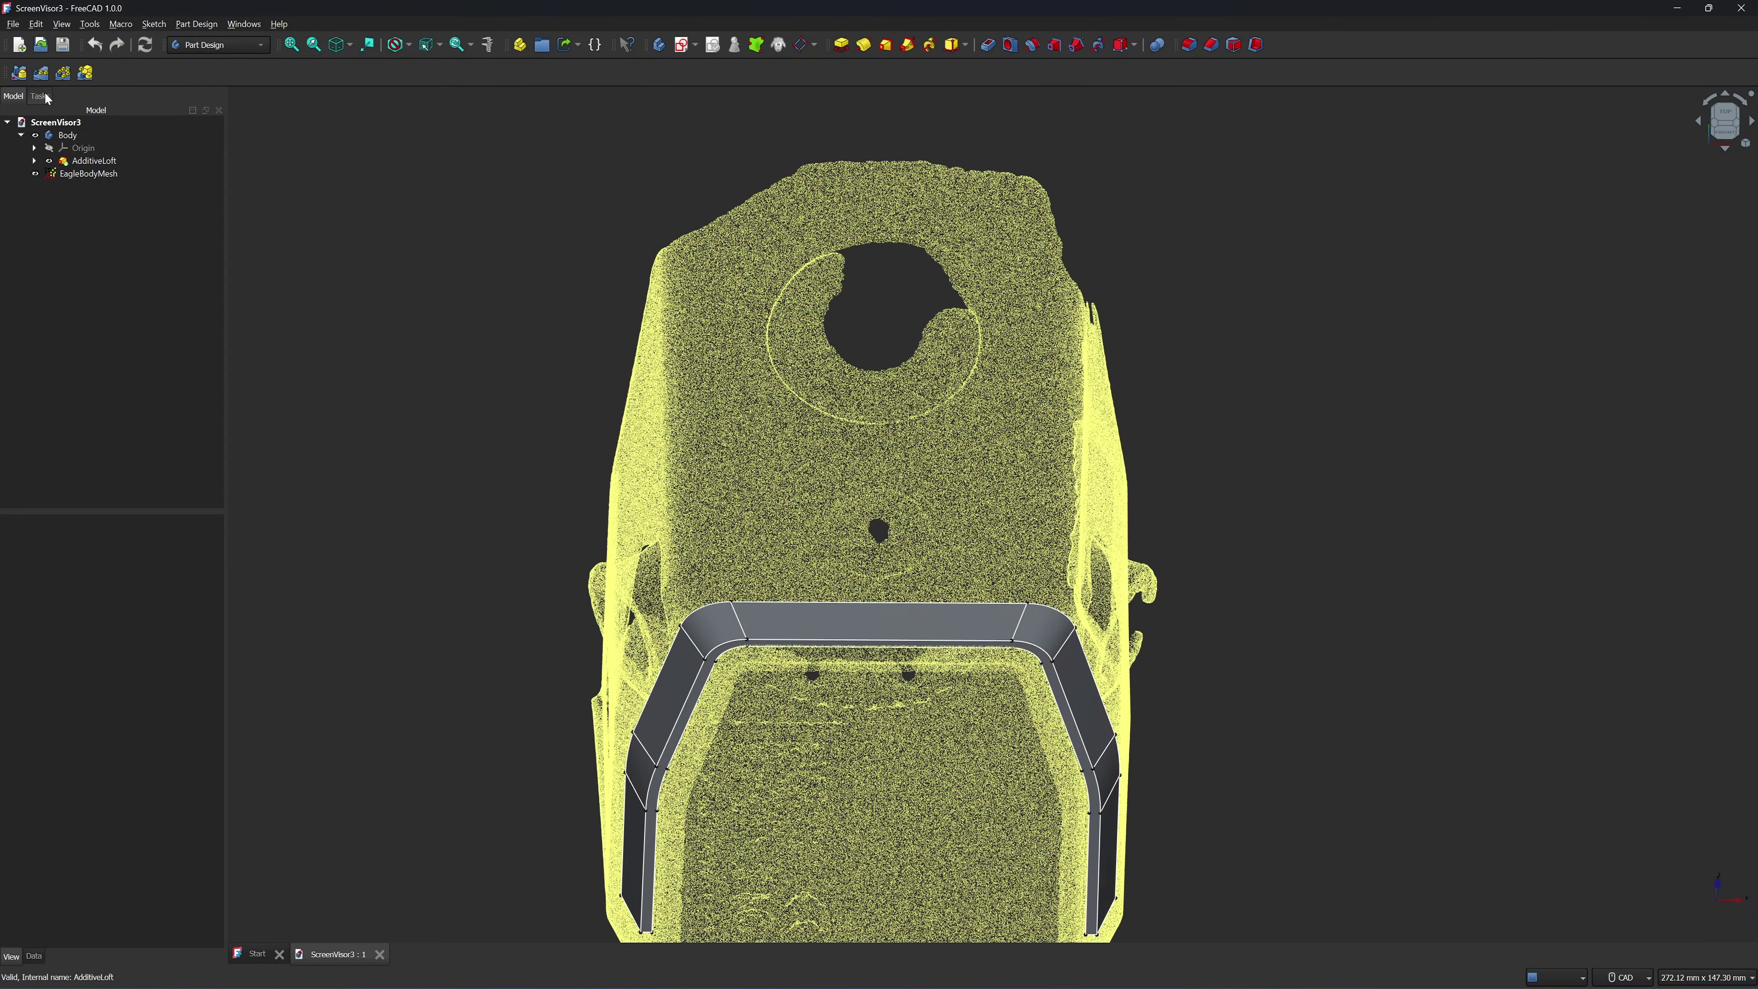
# Import the CapMesh scan into the ScreenVisor3 document
pyautogui.click(12, 23)
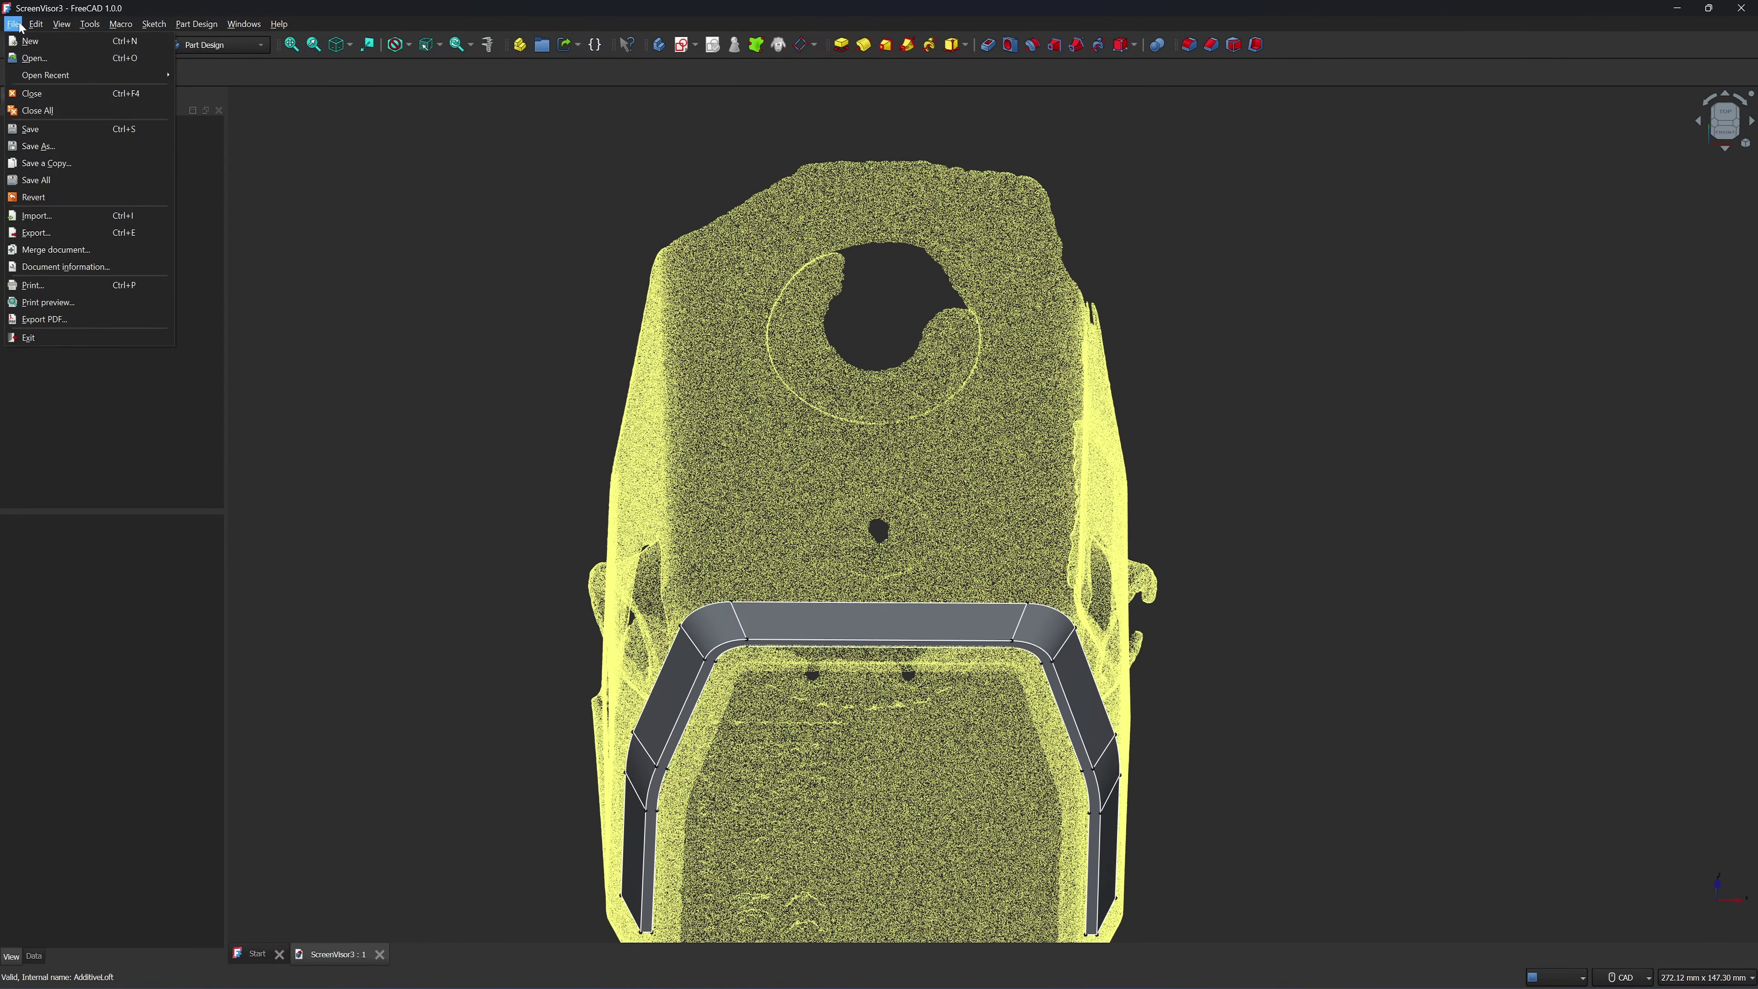
pyautogui.click(34, 197)
pyautogui.doubleClick(732, 288)
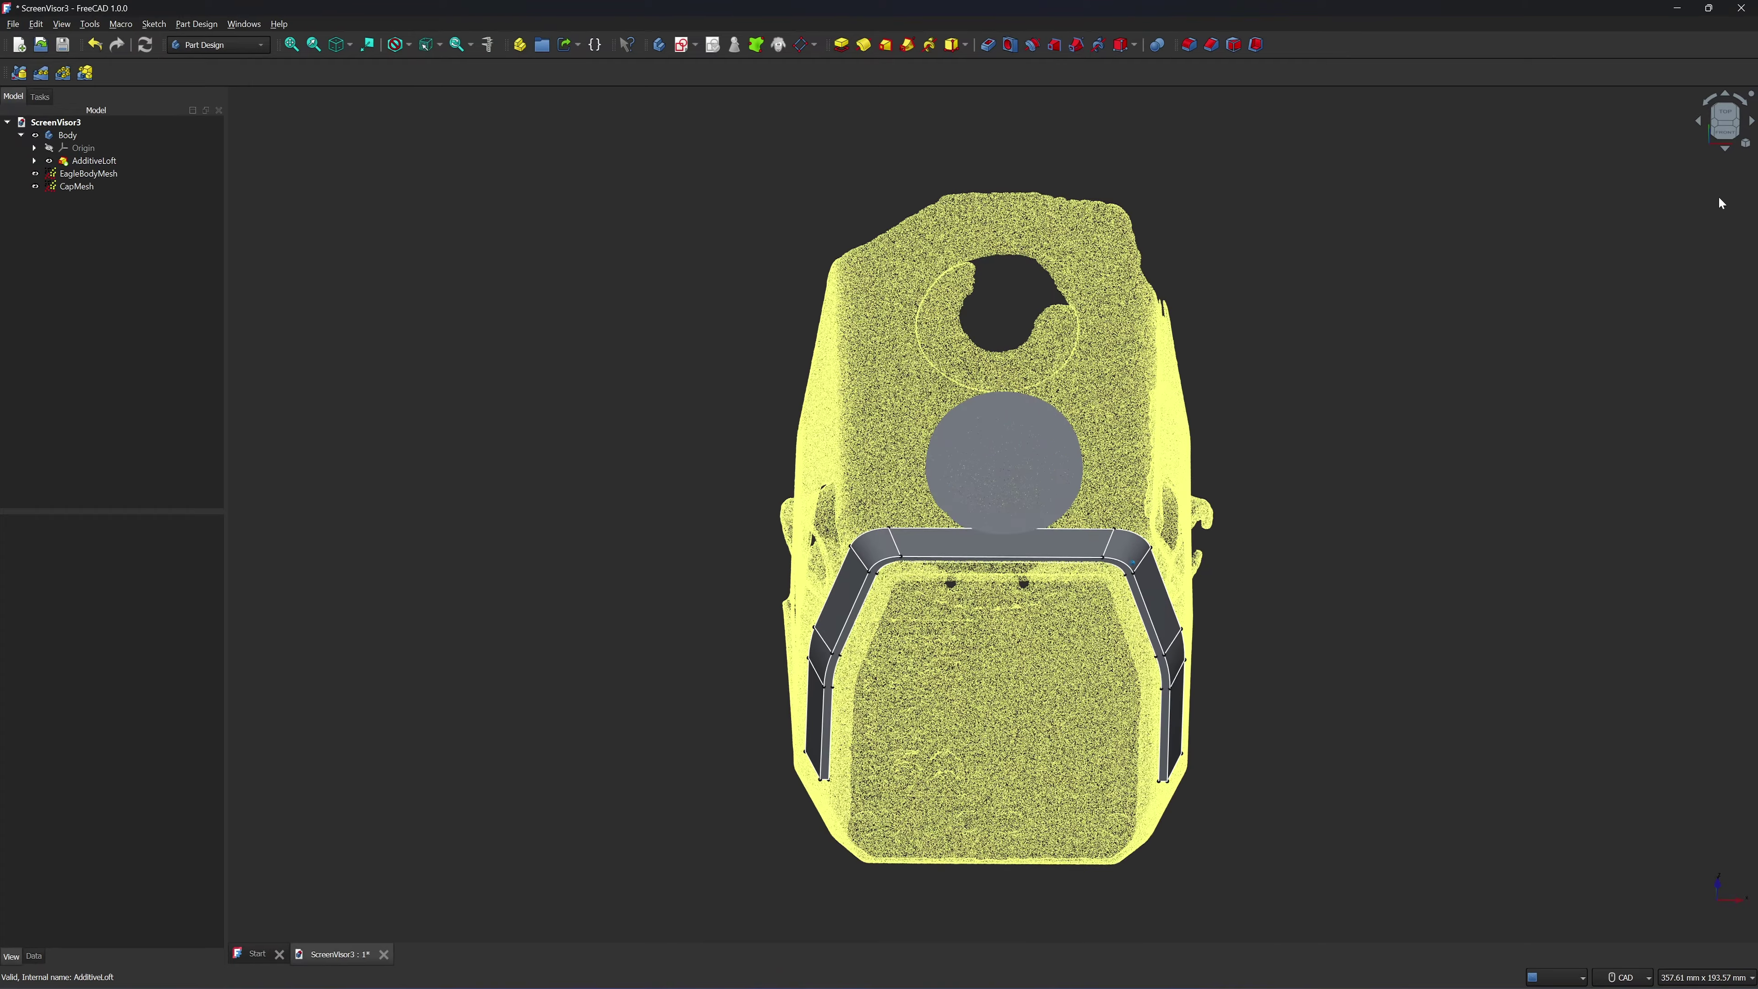
# Set CapMesh's appearance colour to bright green (171, 255, 0) and its point size to 1
pyautogui.click(78, 187)
pyautogui.click(124, 629)
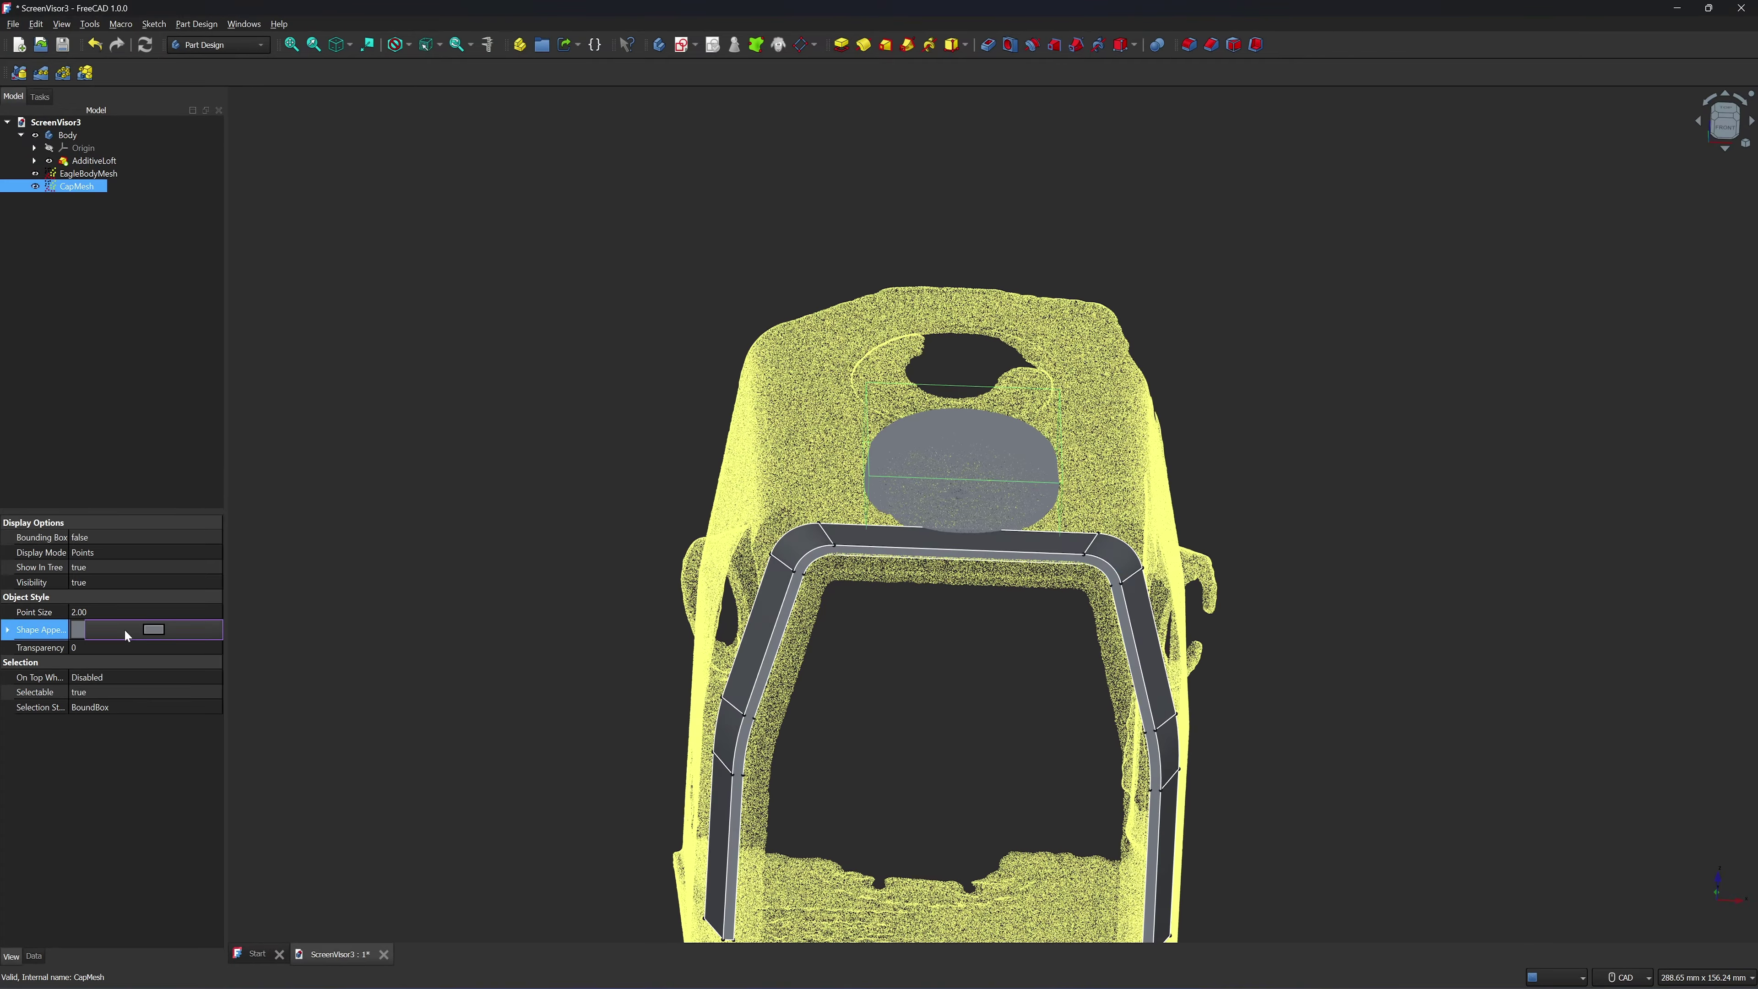
pyautogui.click(153, 629)
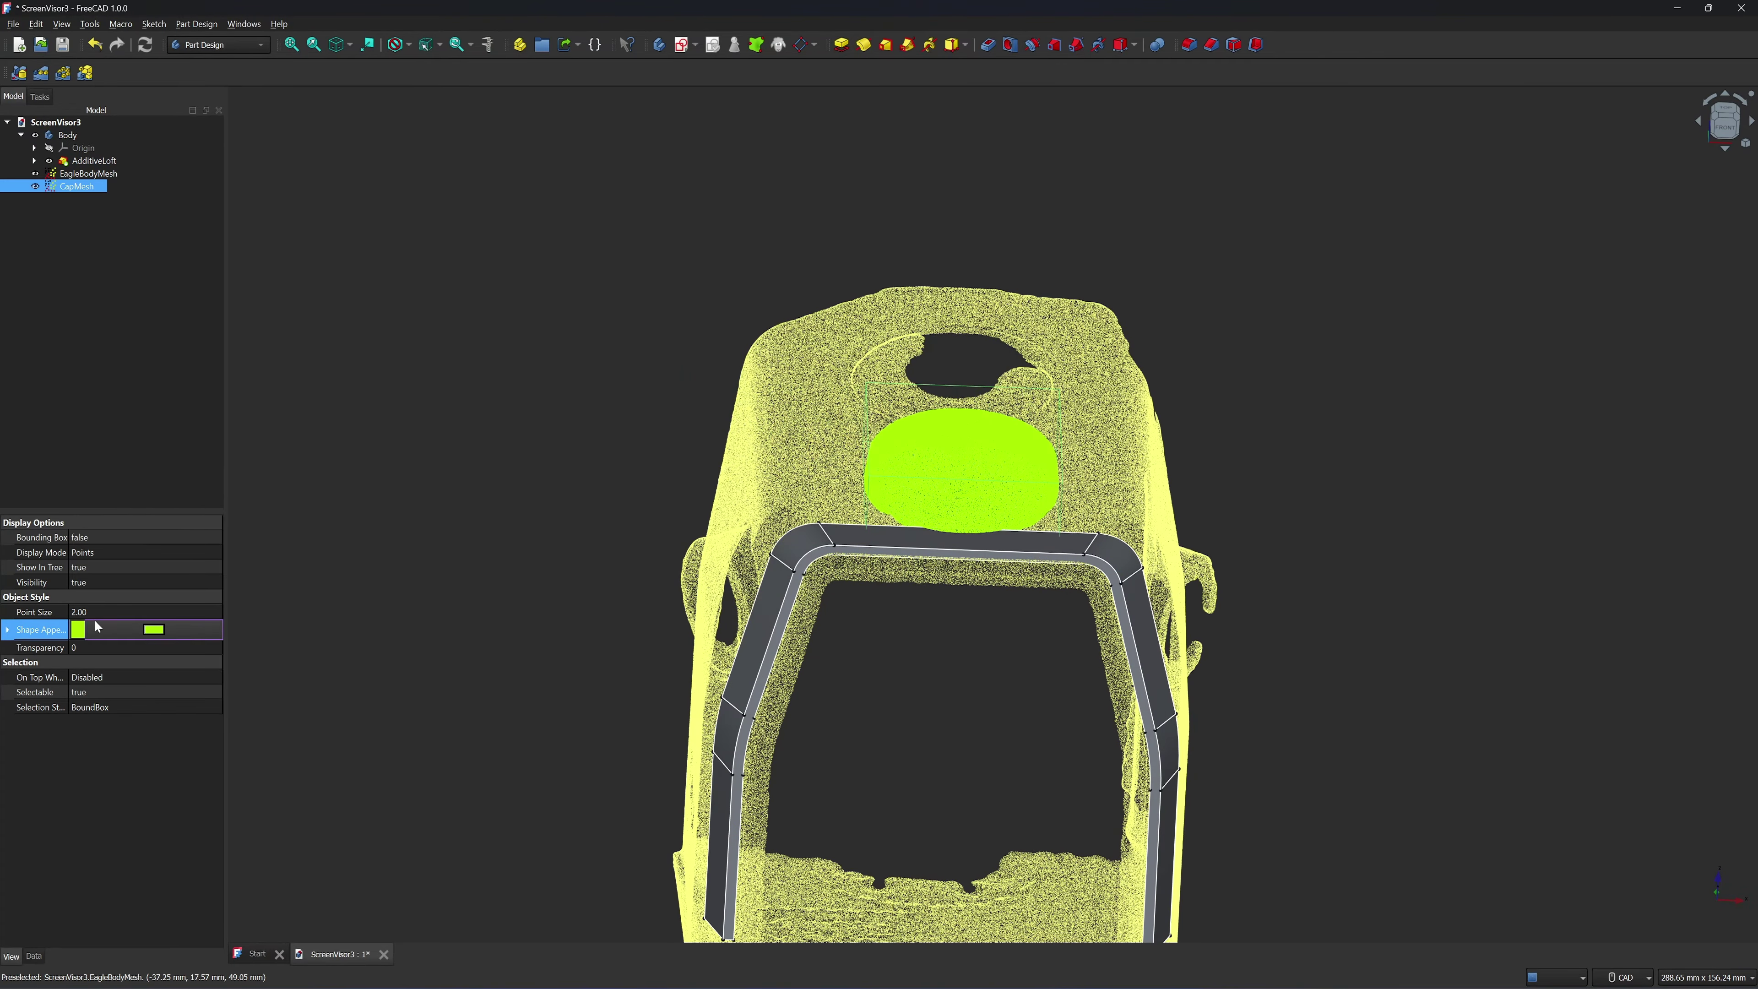
pyautogui.click(98, 613)
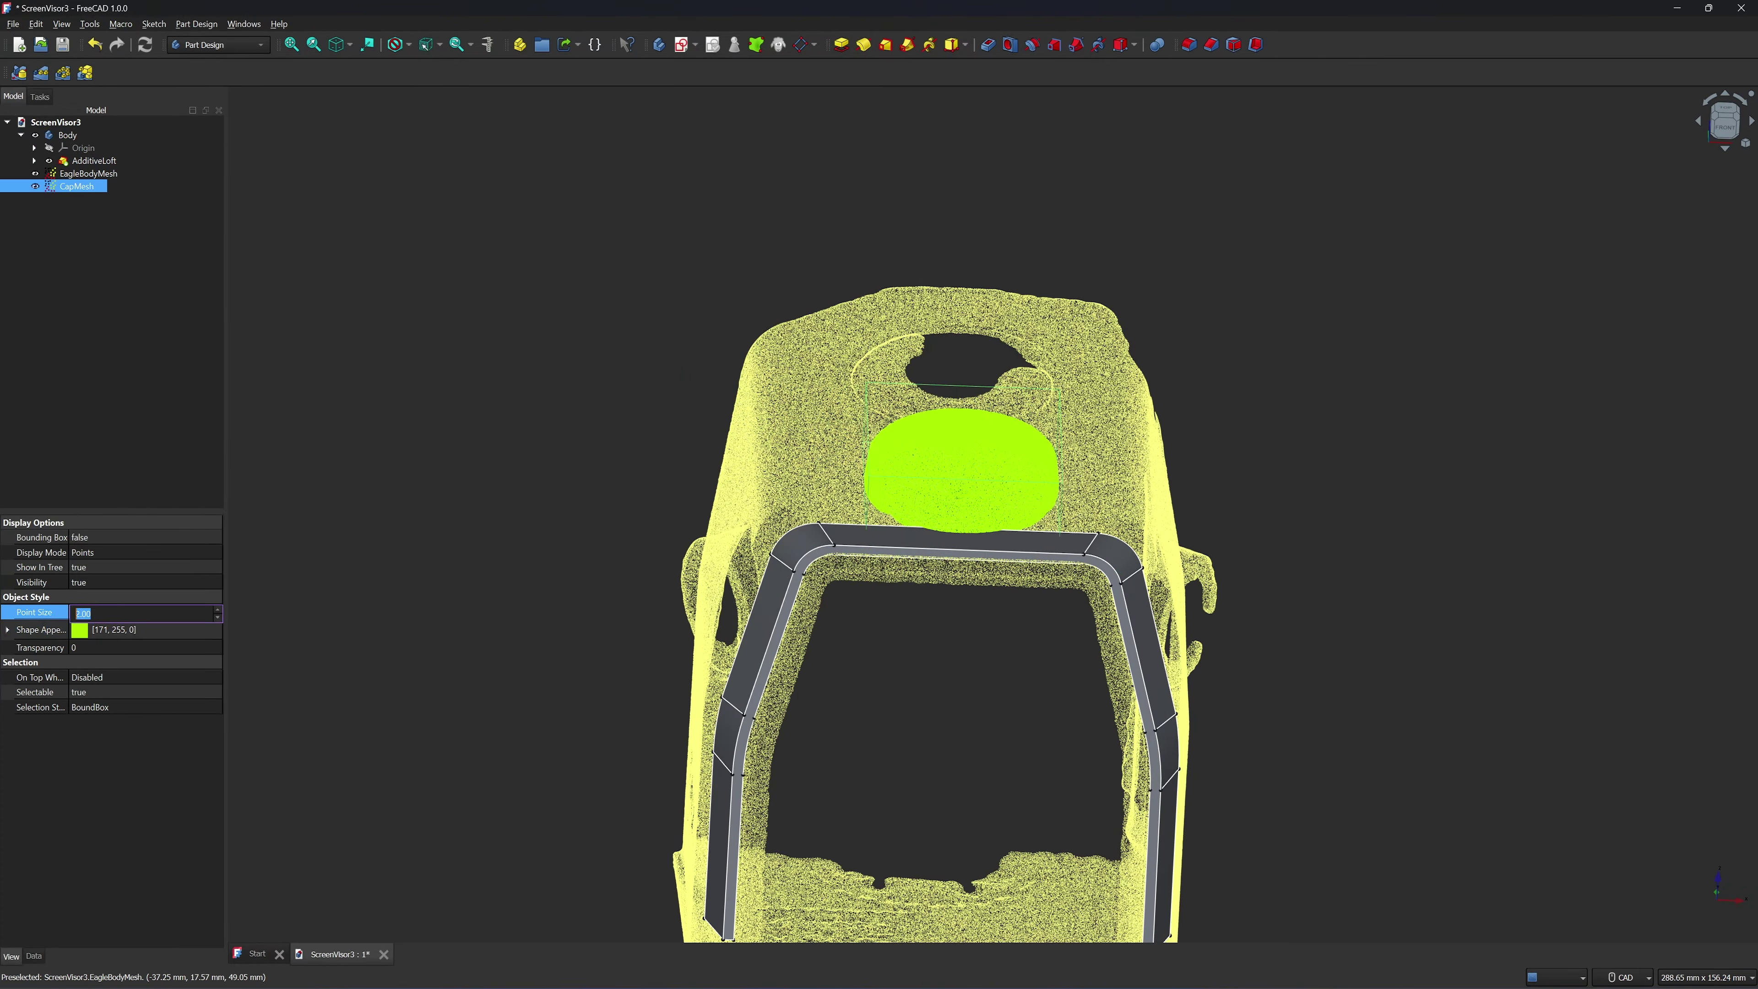
pyautogui.write('1')
pyautogui.press('Return')
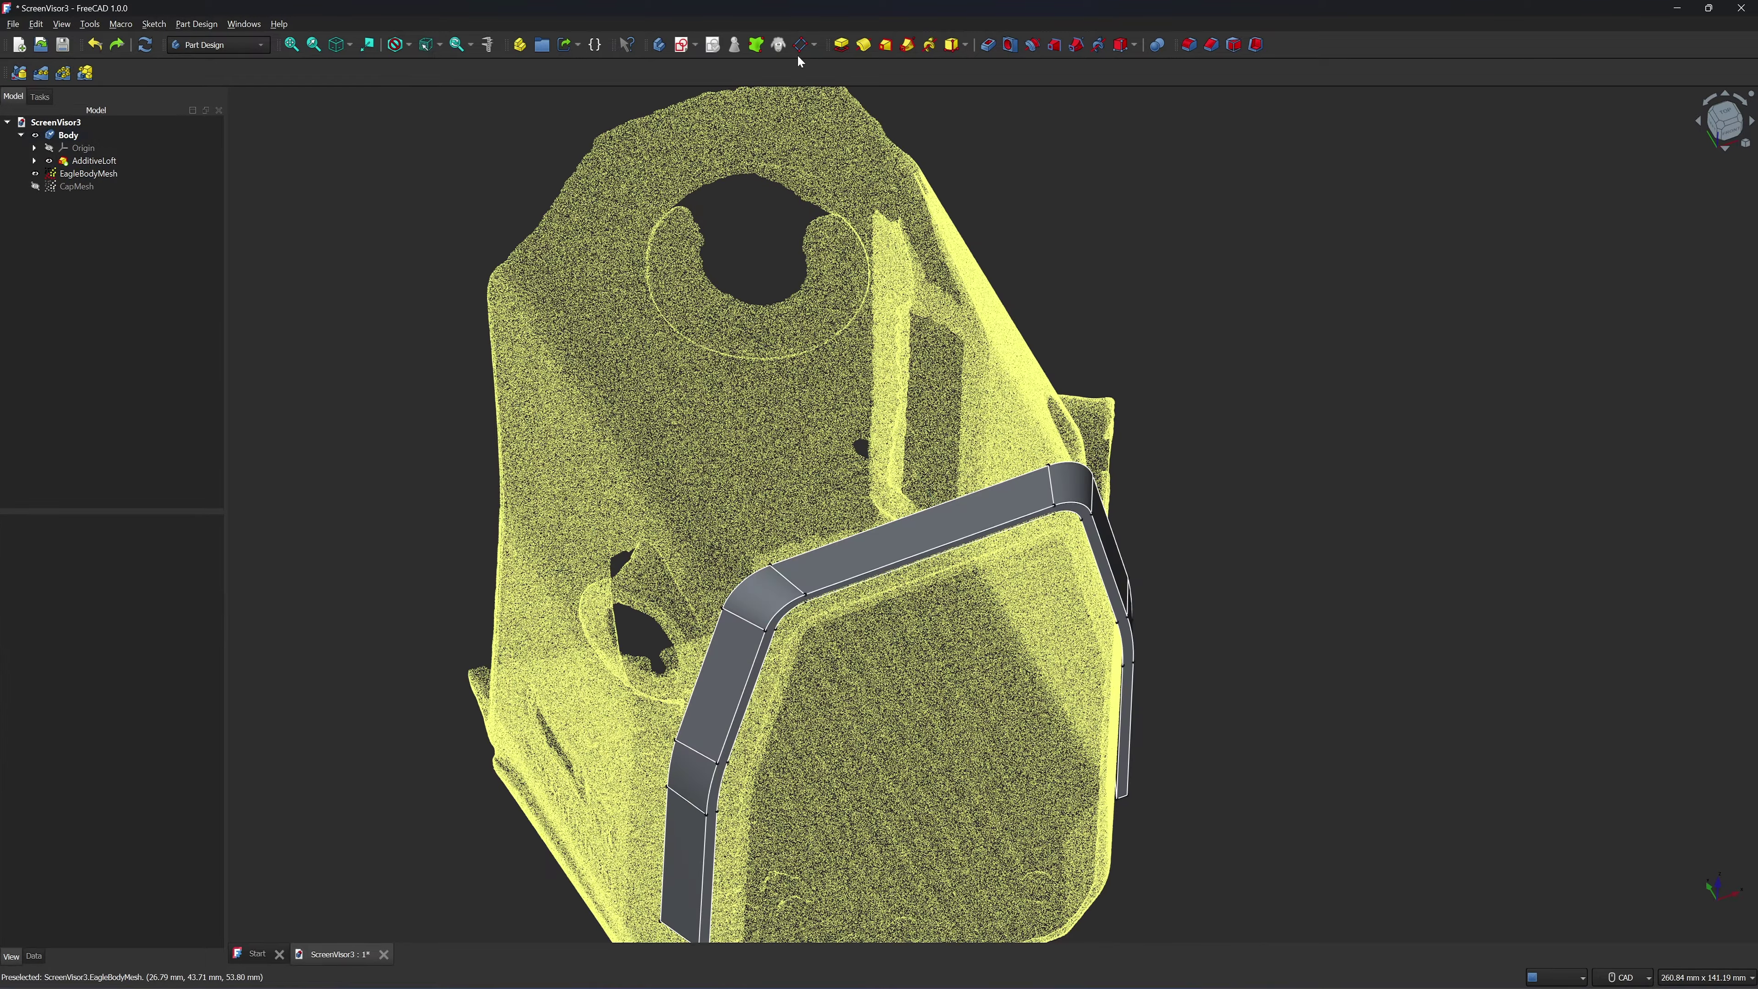
# Create a datum plane attached to the loft's flat top face
pyautogui.click(806, 50)
pyautogui.click(983, 519)
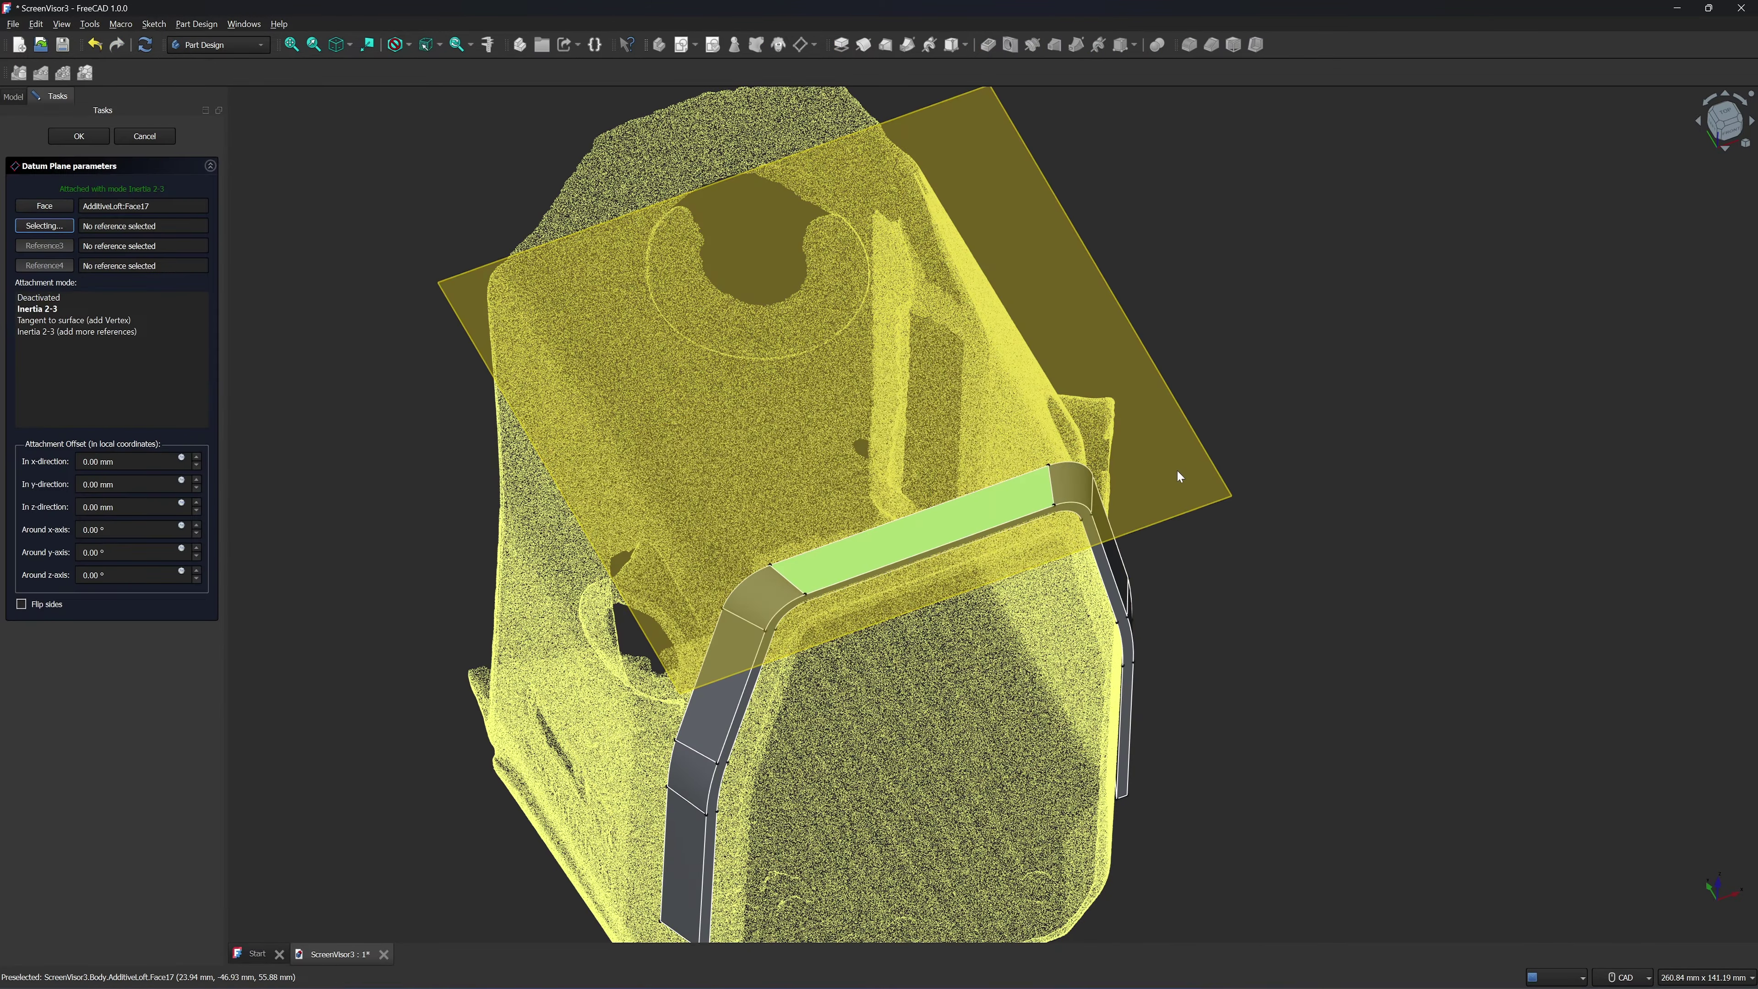
pyautogui.scroll(-2, 1177, 476)
pyautogui.moveTo(1177, 475); pyautogui.dragTo(1440, 429, button='middle')
pyautogui.click(95, 140)
pyautogui.moveTo(546, 204); pyautogui.dragTo(711, 349, button='middle')
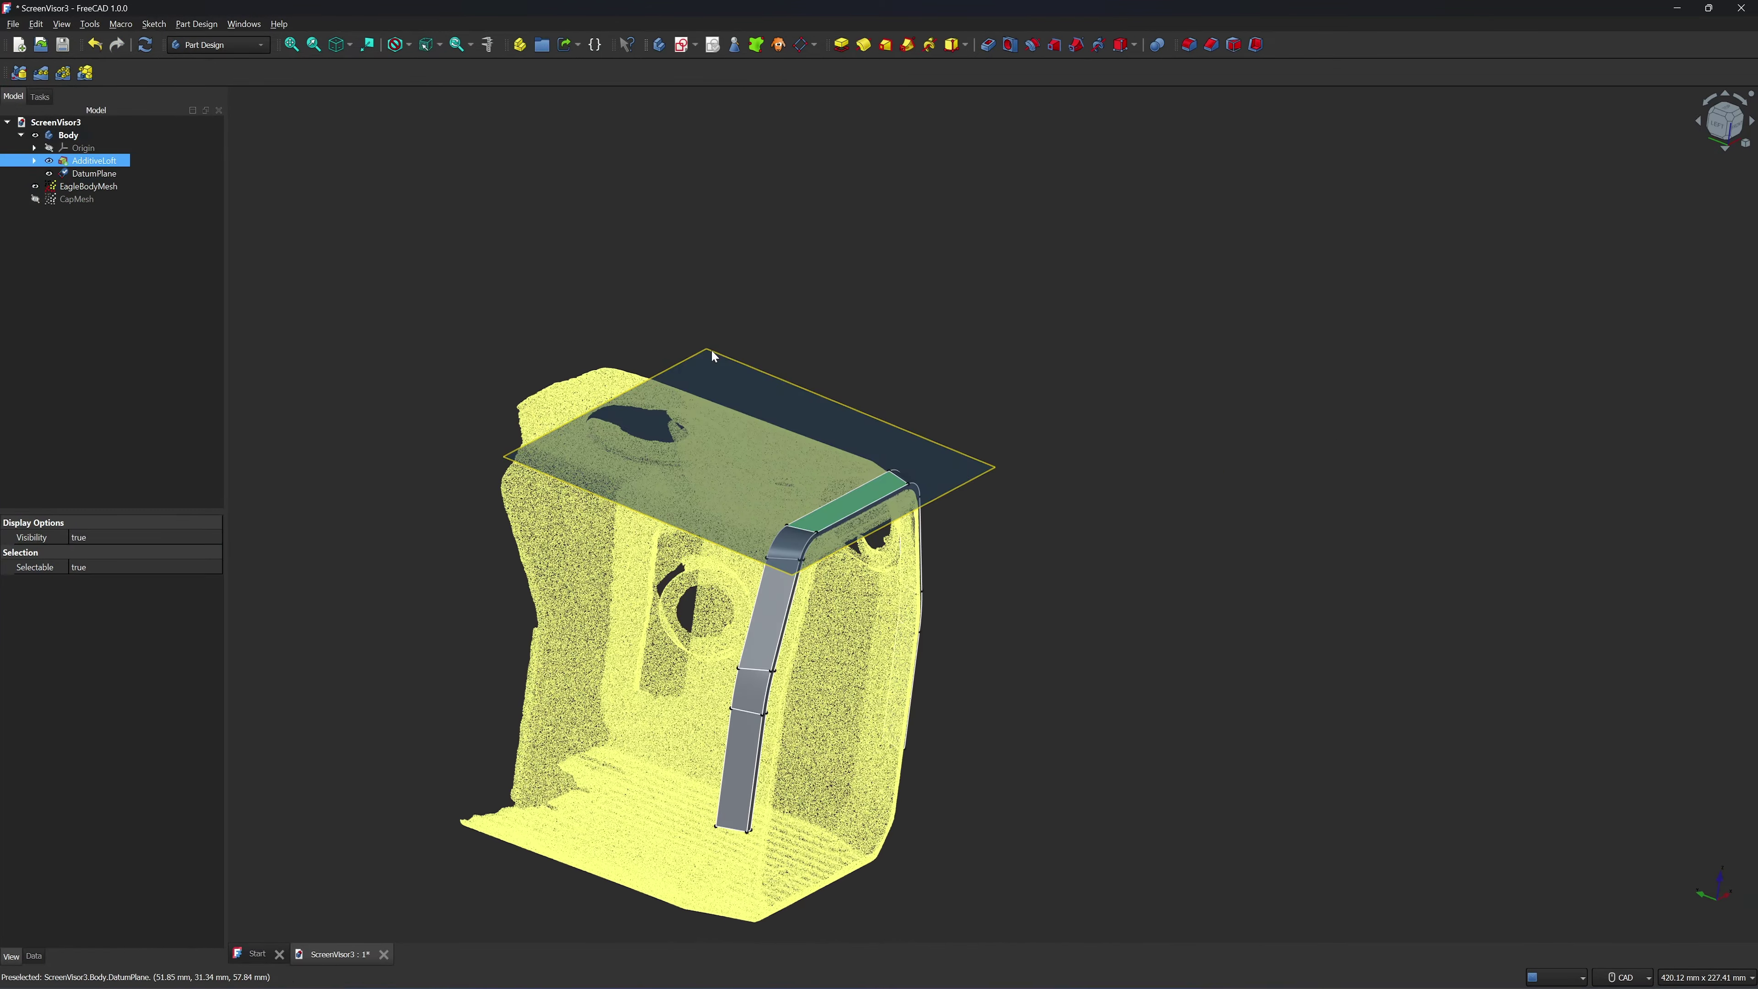
# Start a new sketch on the datum plane over the loft's top face and hide that plane
pyautogui.click(711, 348)
pyautogui.click(681, 46)
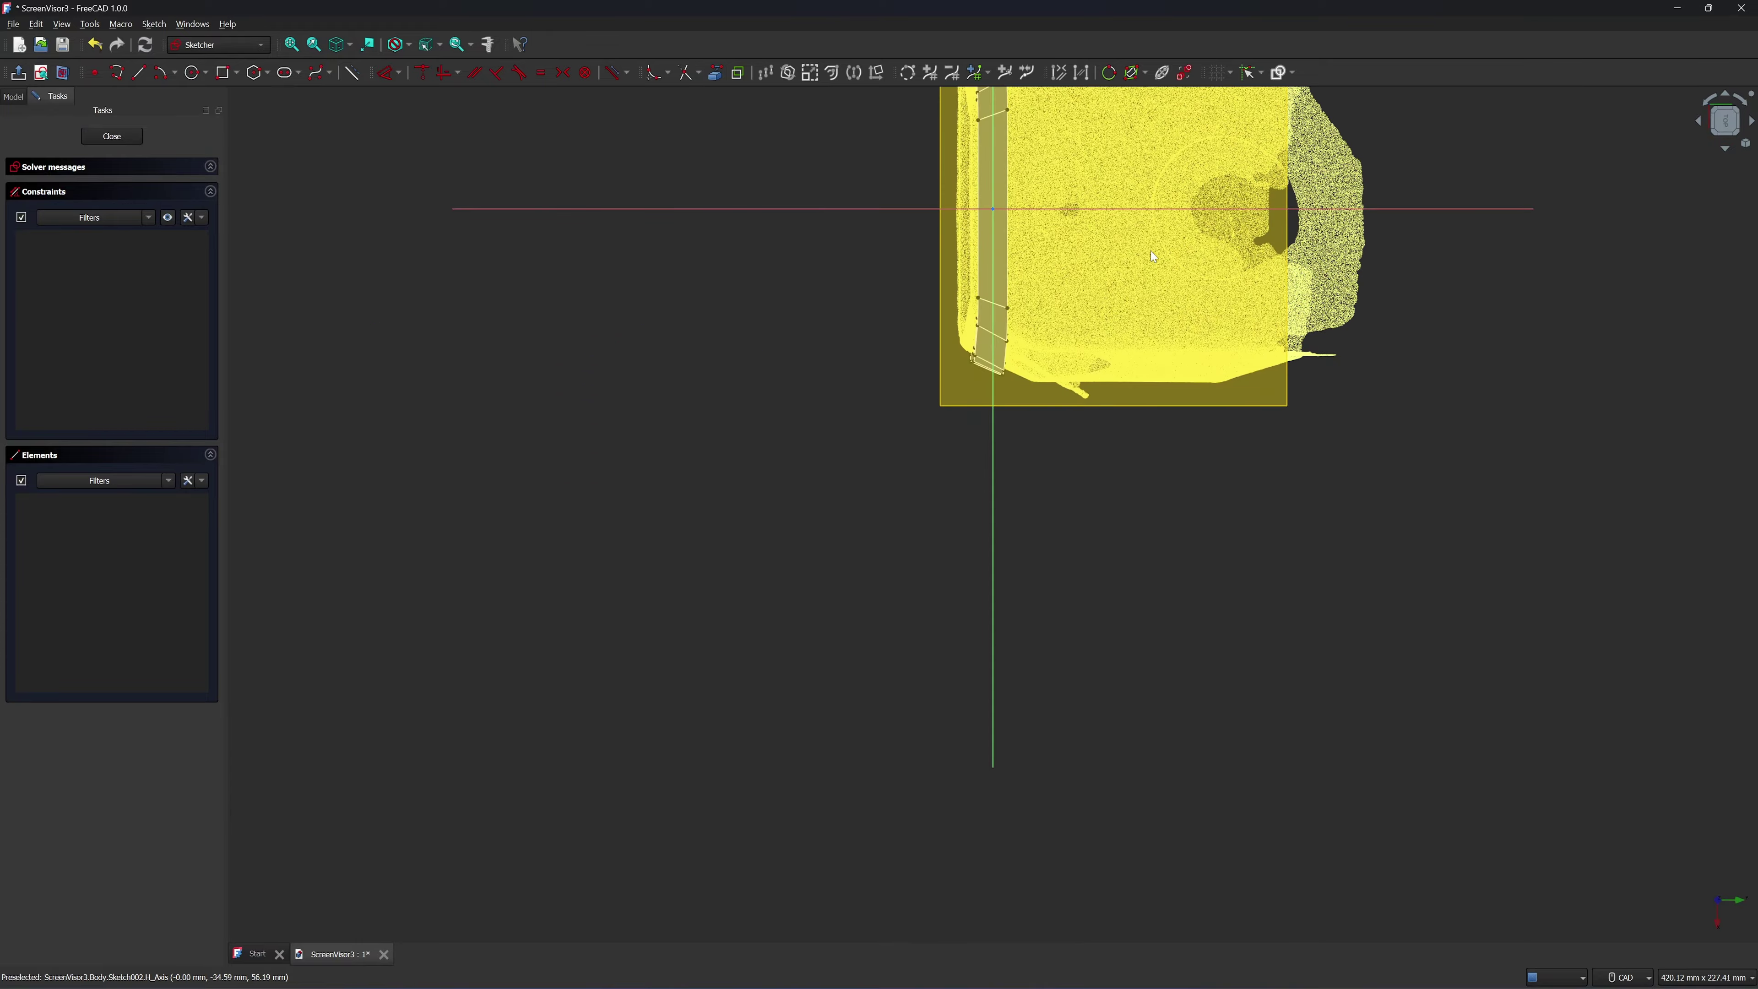
pyautogui.click(15, 97)
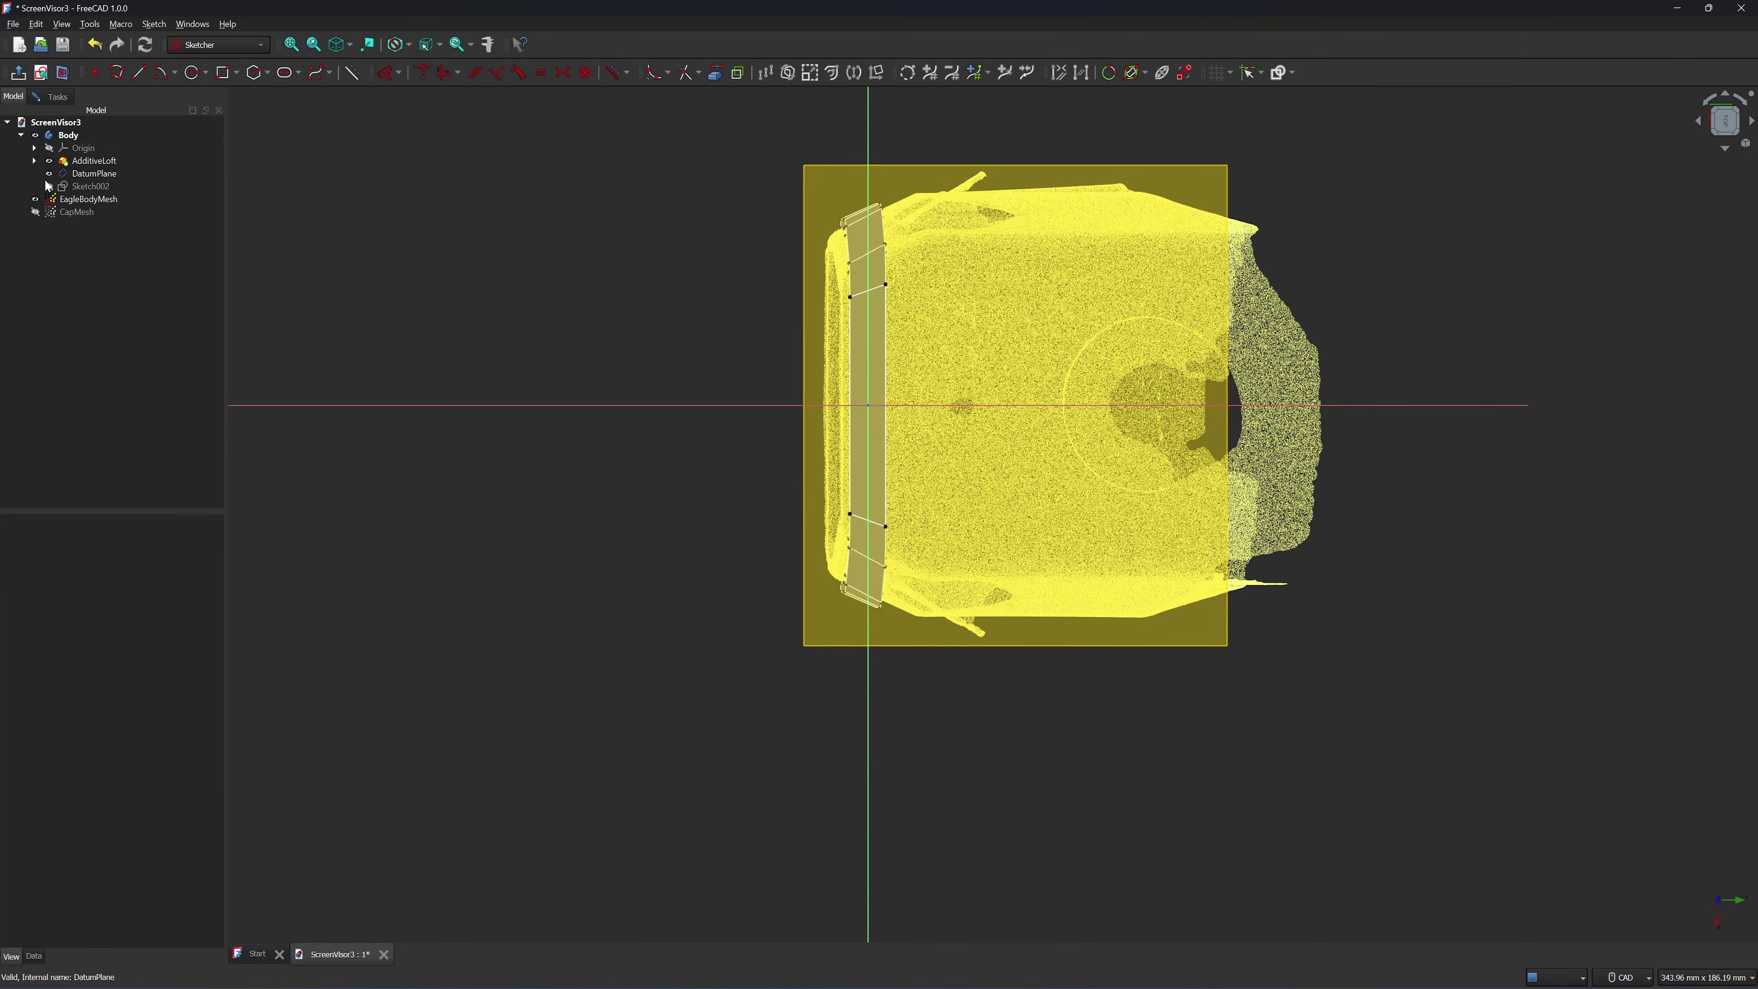
# Draw a circle centred on the horizontal axis at the small hole in the scan's top surface
pyautogui.scroll(5, 988, 368)
pyautogui.press('g')
pyautogui.press('c')
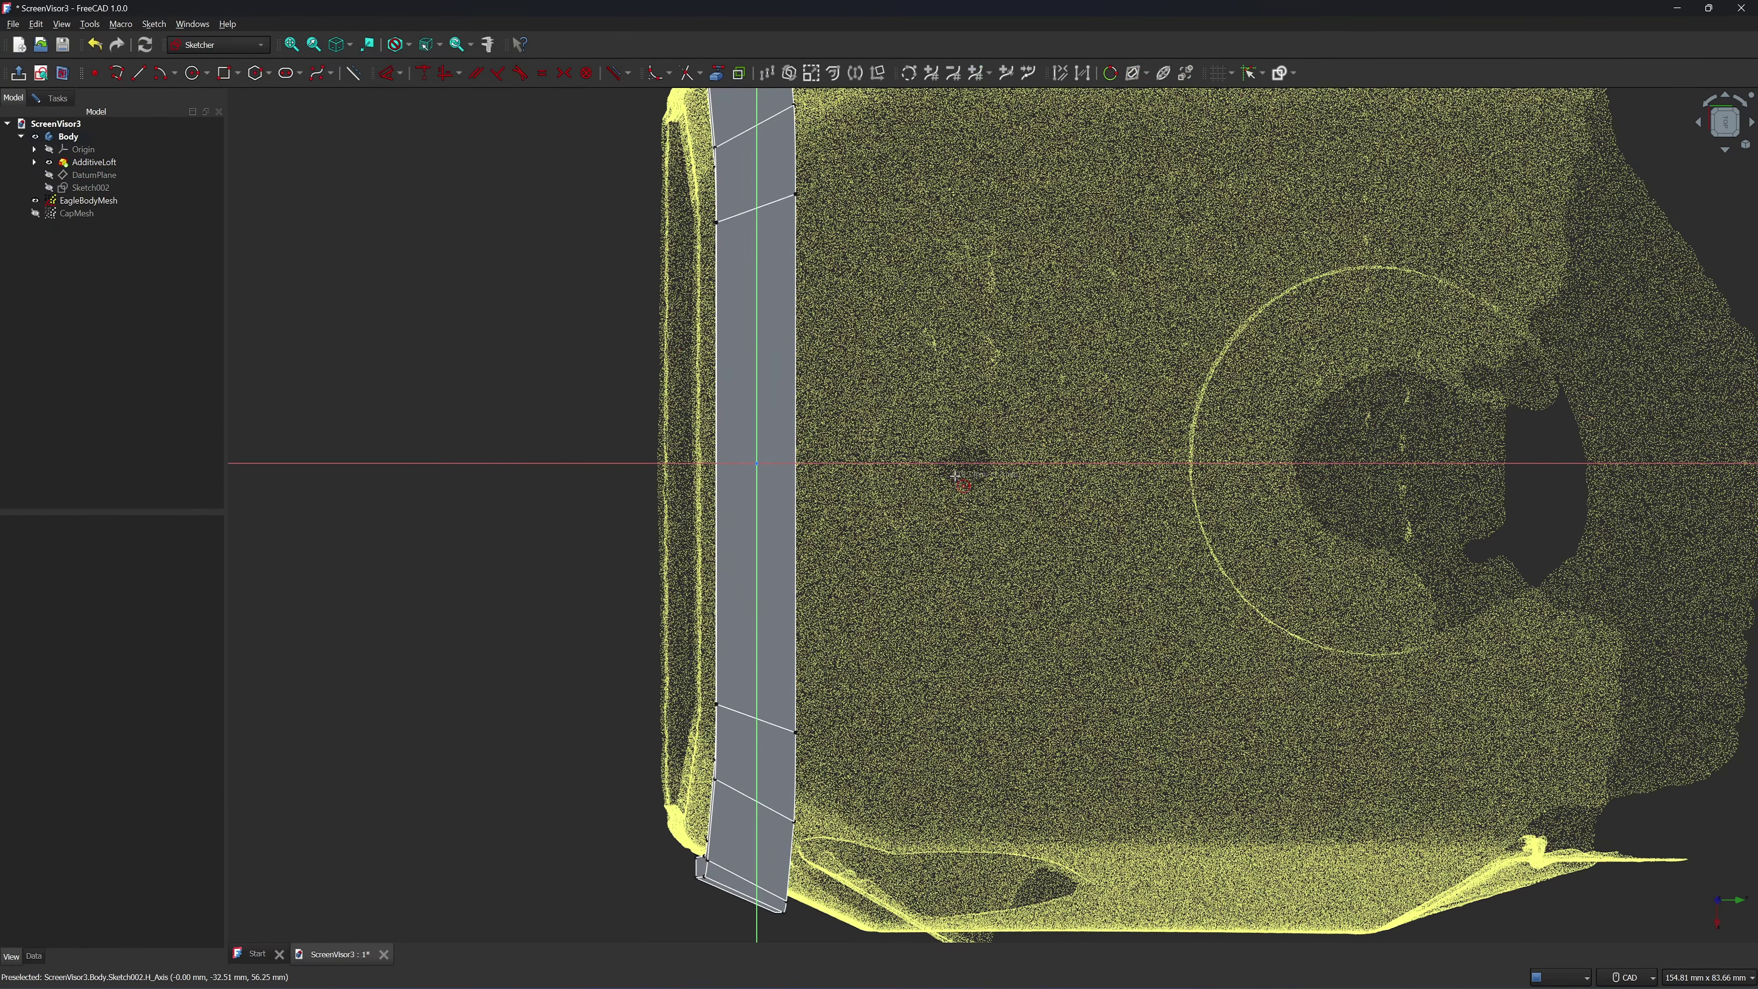
pyautogui.click(970, 463)
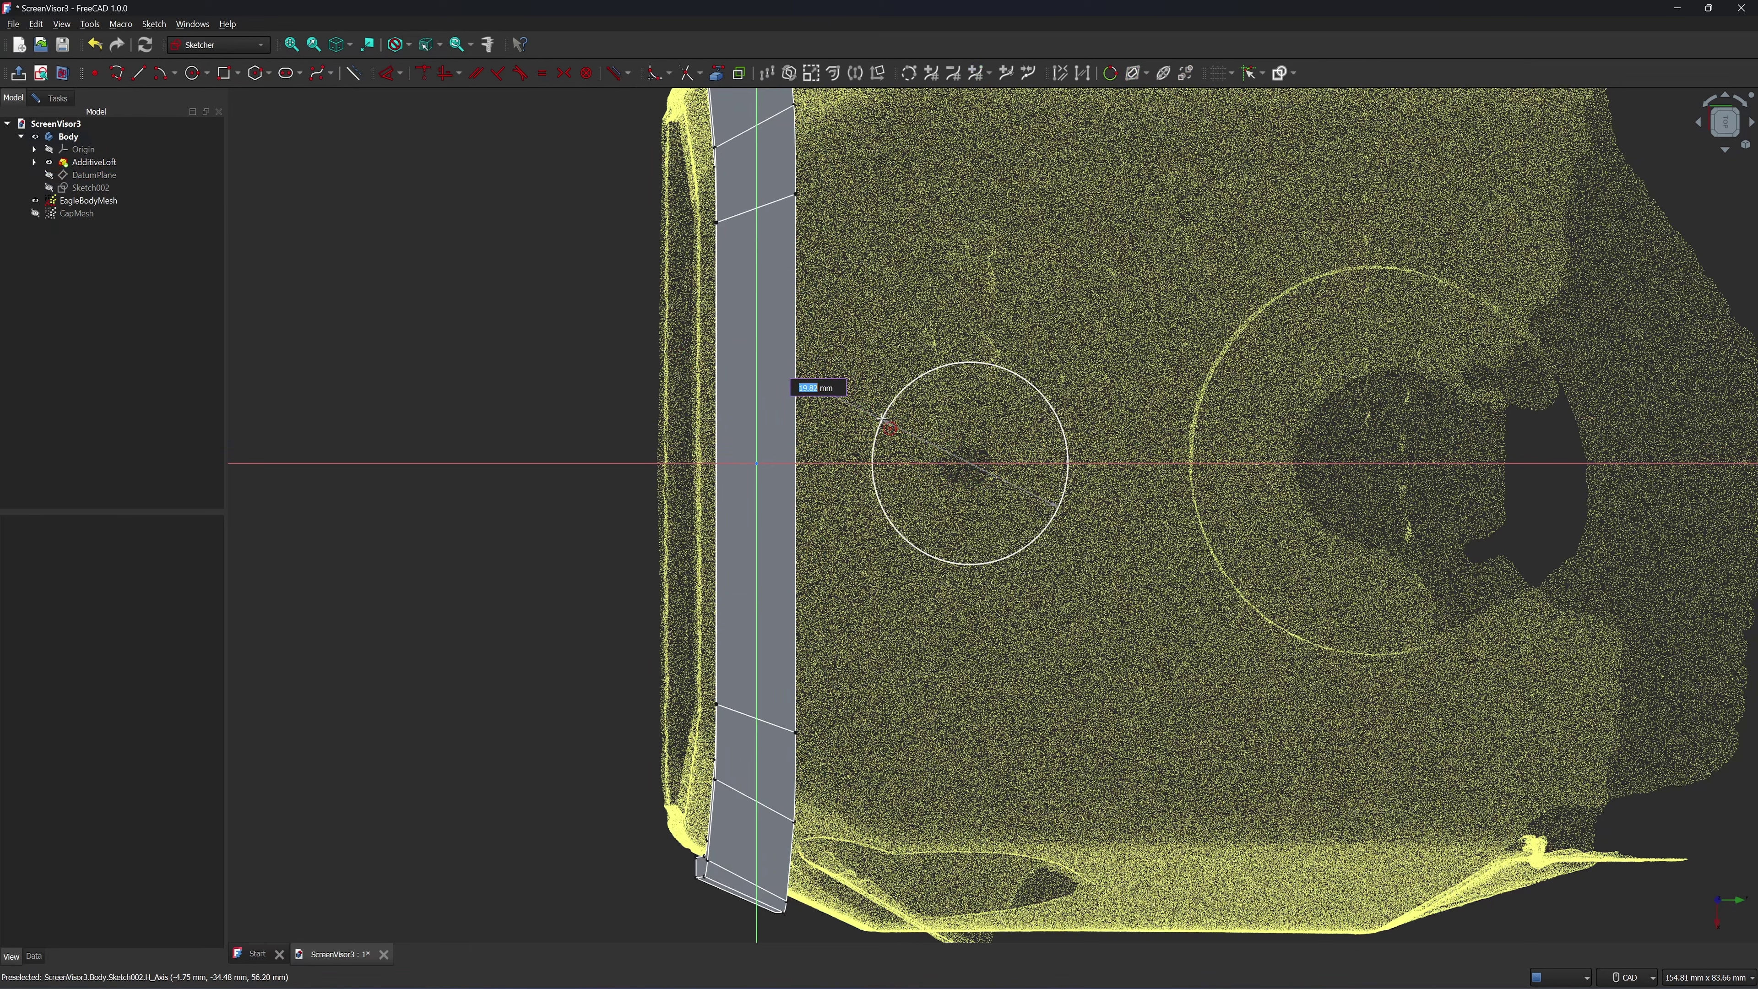
pyautogui.click(882, 420)
# Show CapMesh and trace its outer rim with a three-point circle
pyautogui.click(45, 216)
pyautogui.click(35, 214)
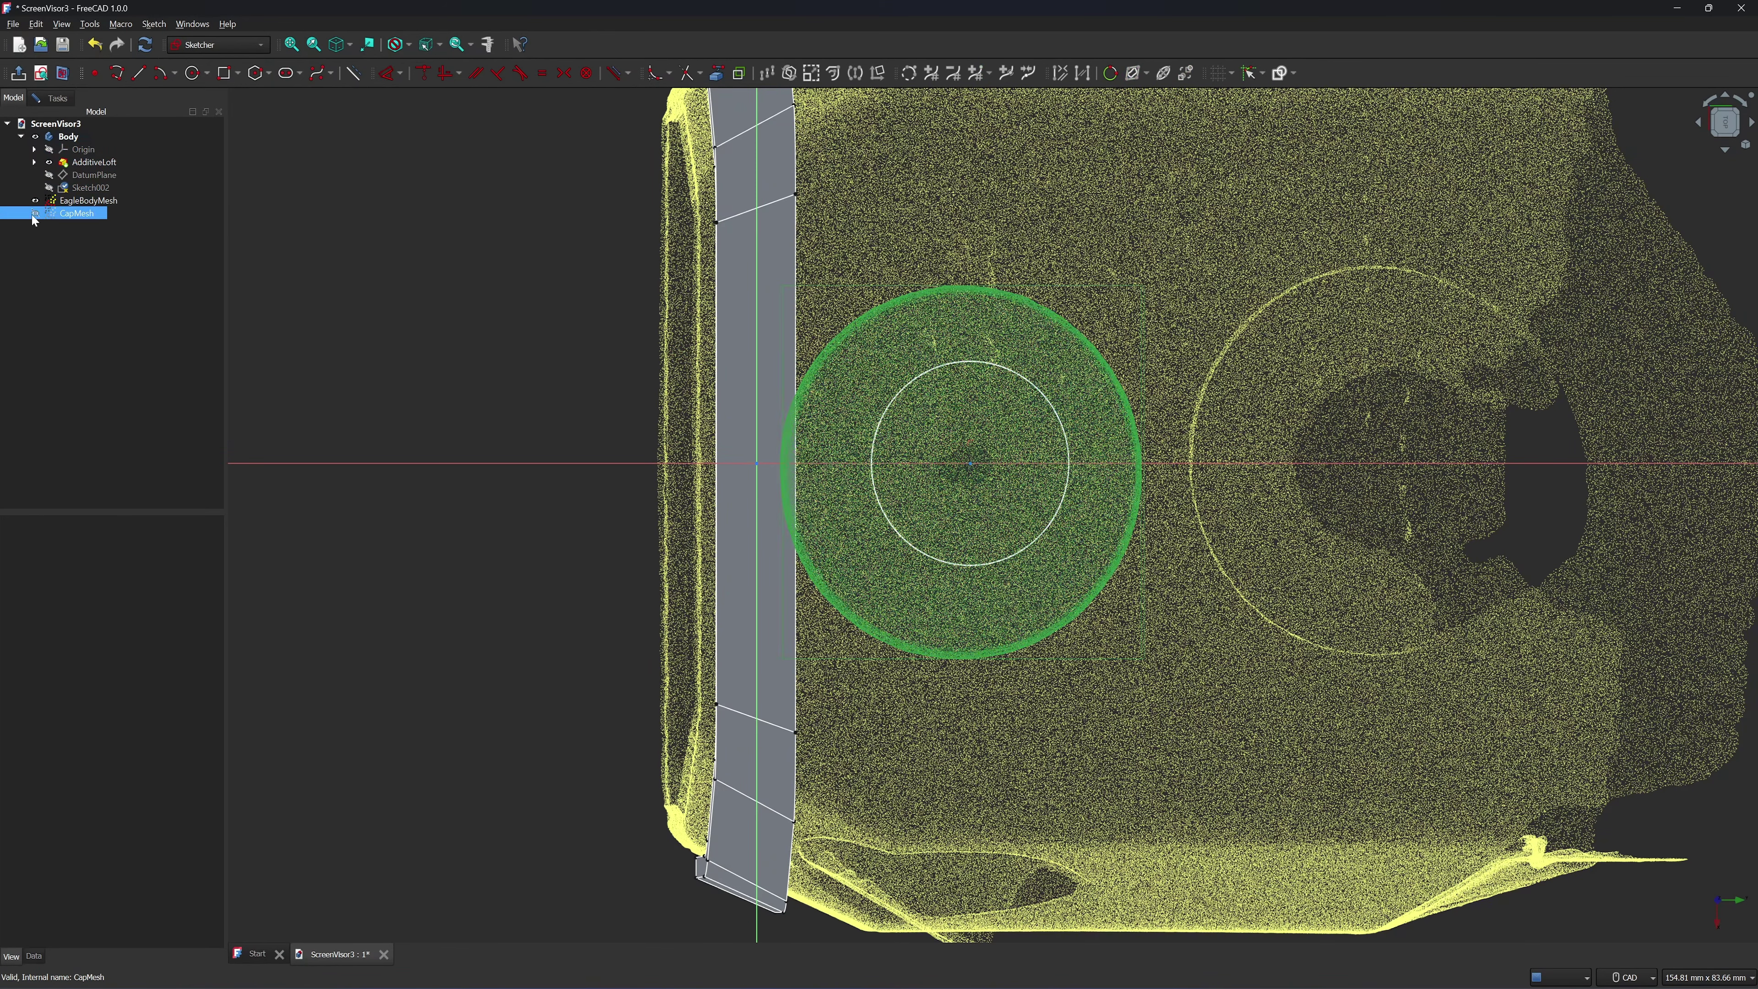
pyautogui.click(329, 228)
pyautogui.click(207, 73)
pyautogui.click(197, 112)
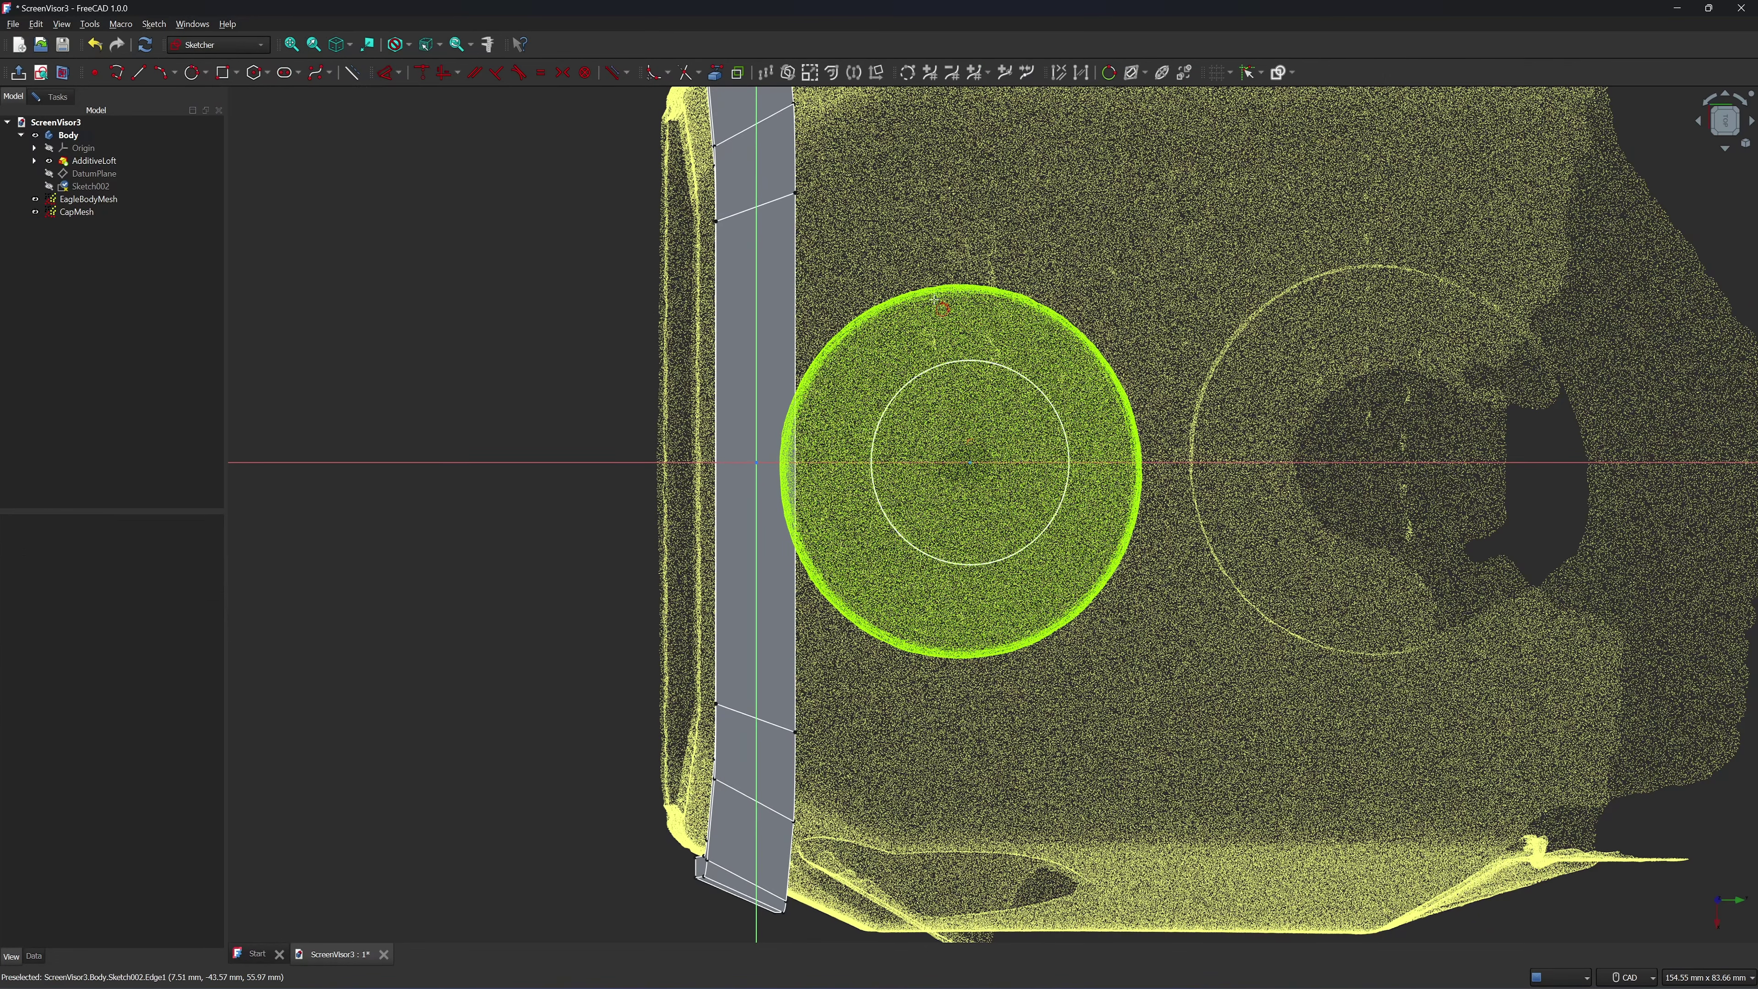
pyautogui.click(960, 286)
pyautogui.click(1101, 586)
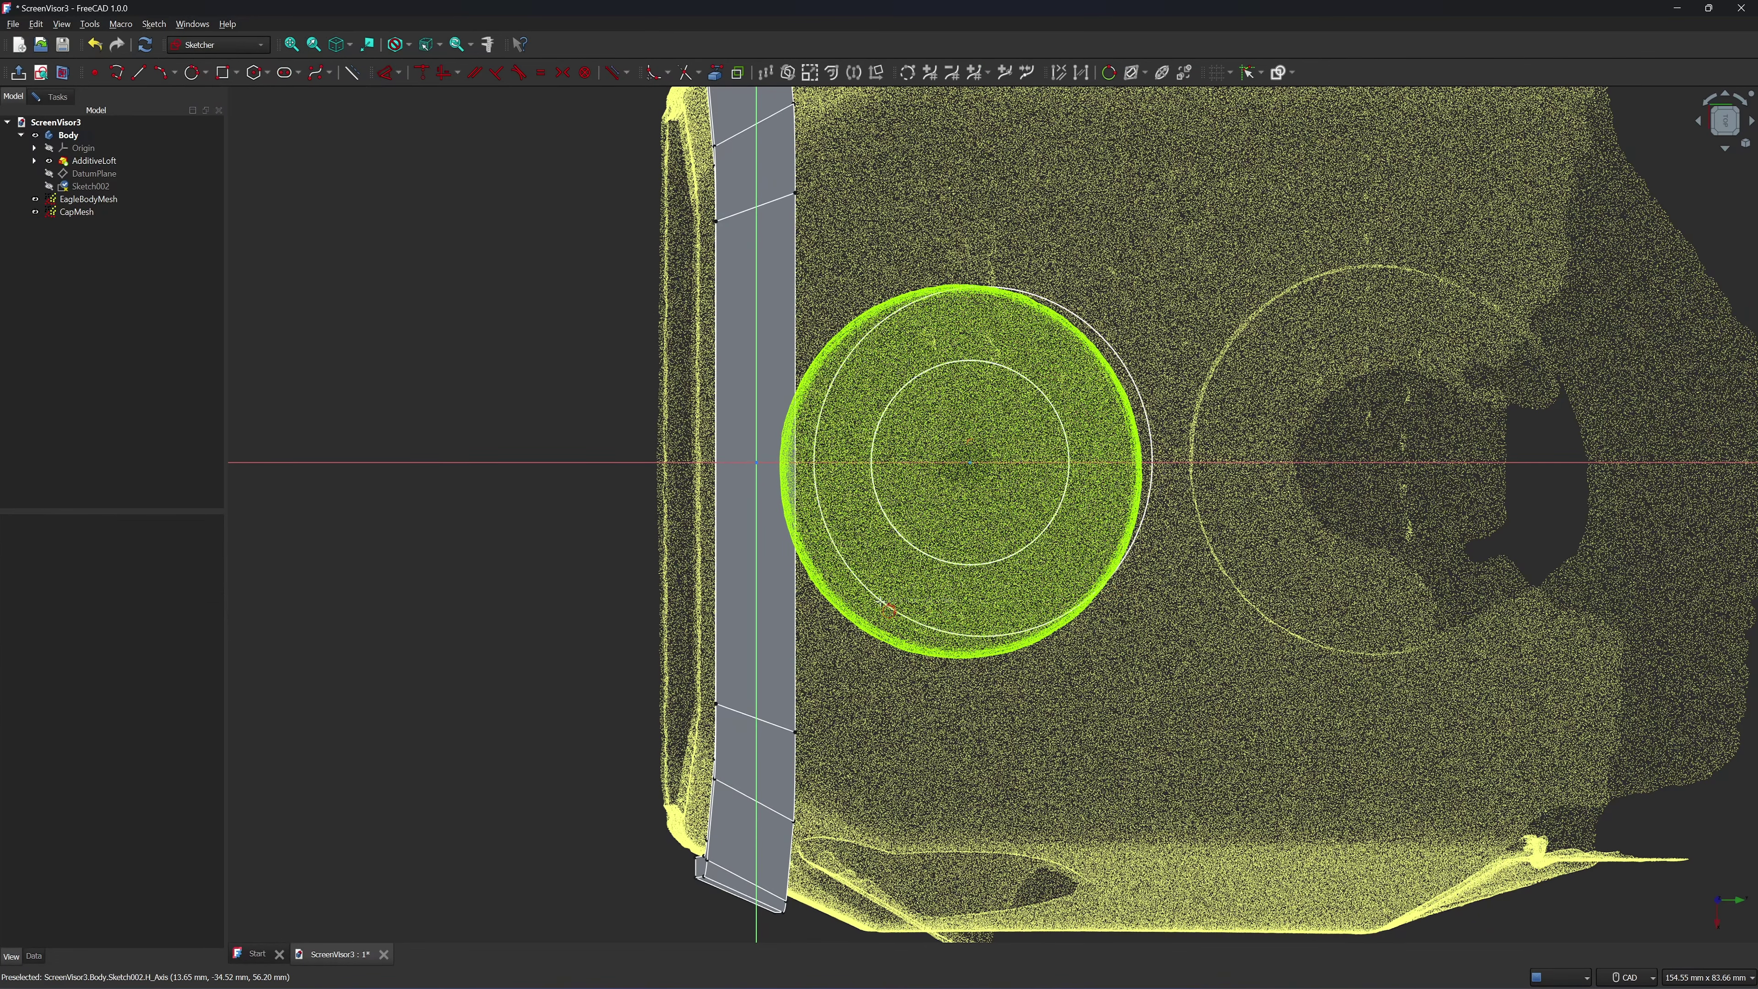
# Measure the horizontal offset between the centres of the two circles without adding a constraint
pyautogui.scroll(5, 909, 539)
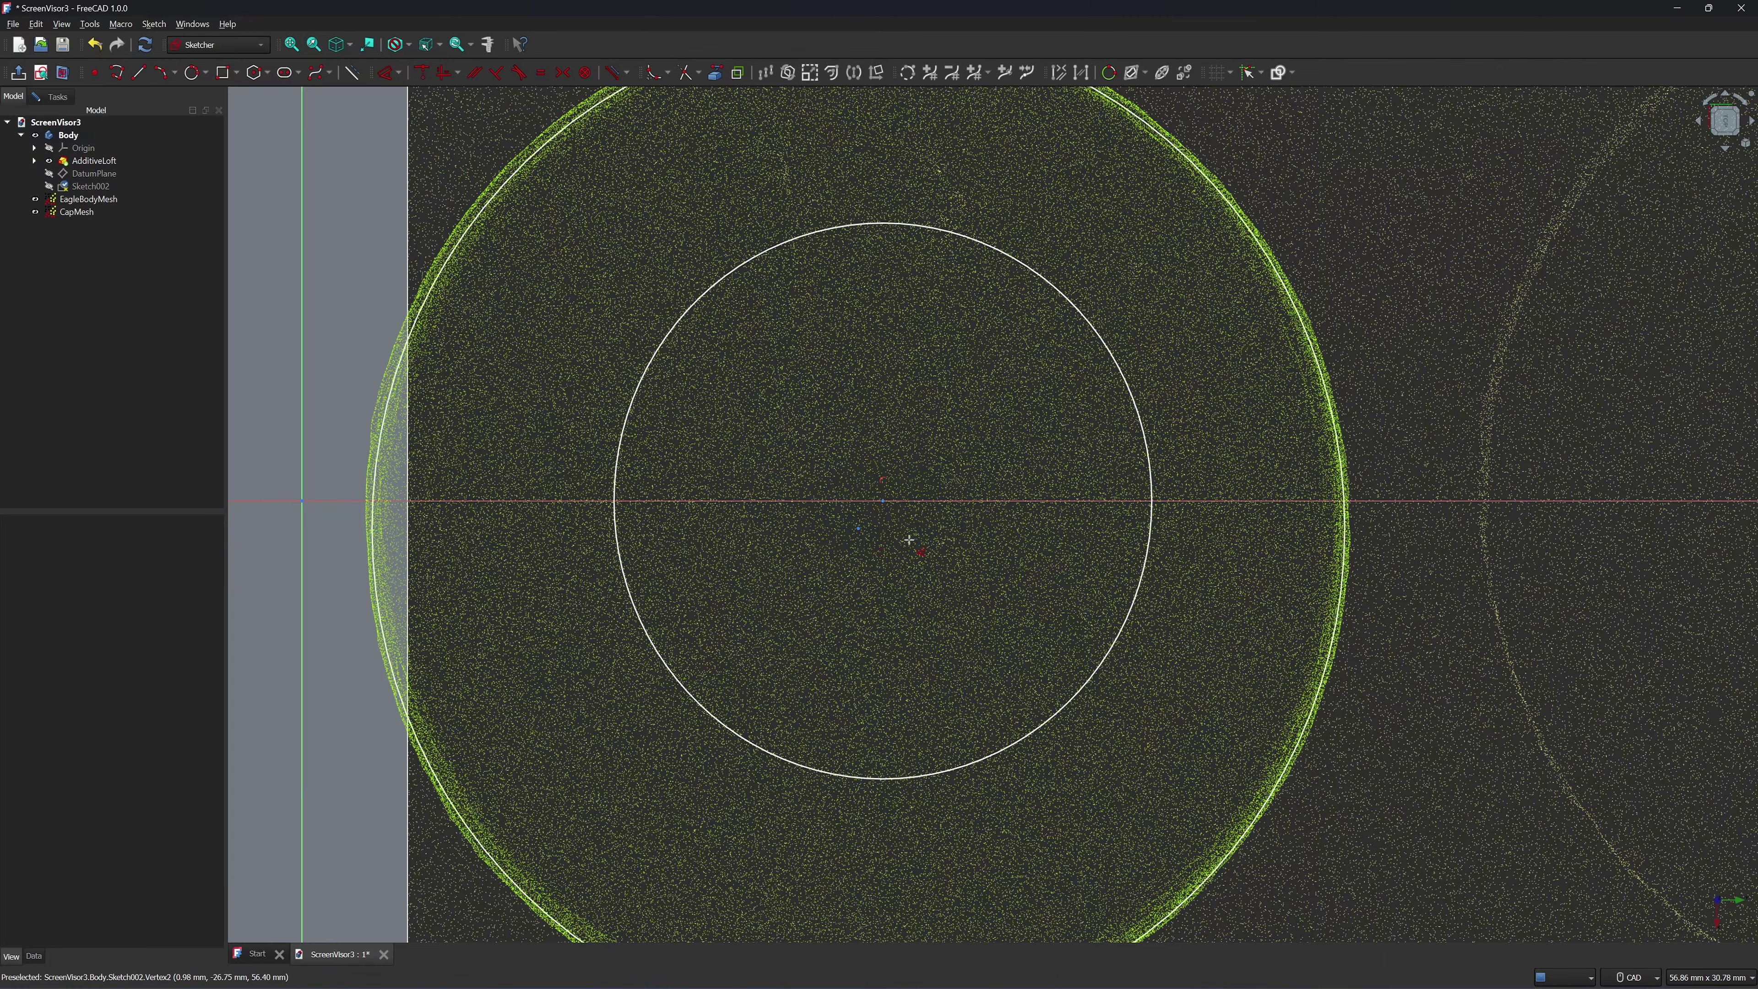
pyautogui.click(859, 529)
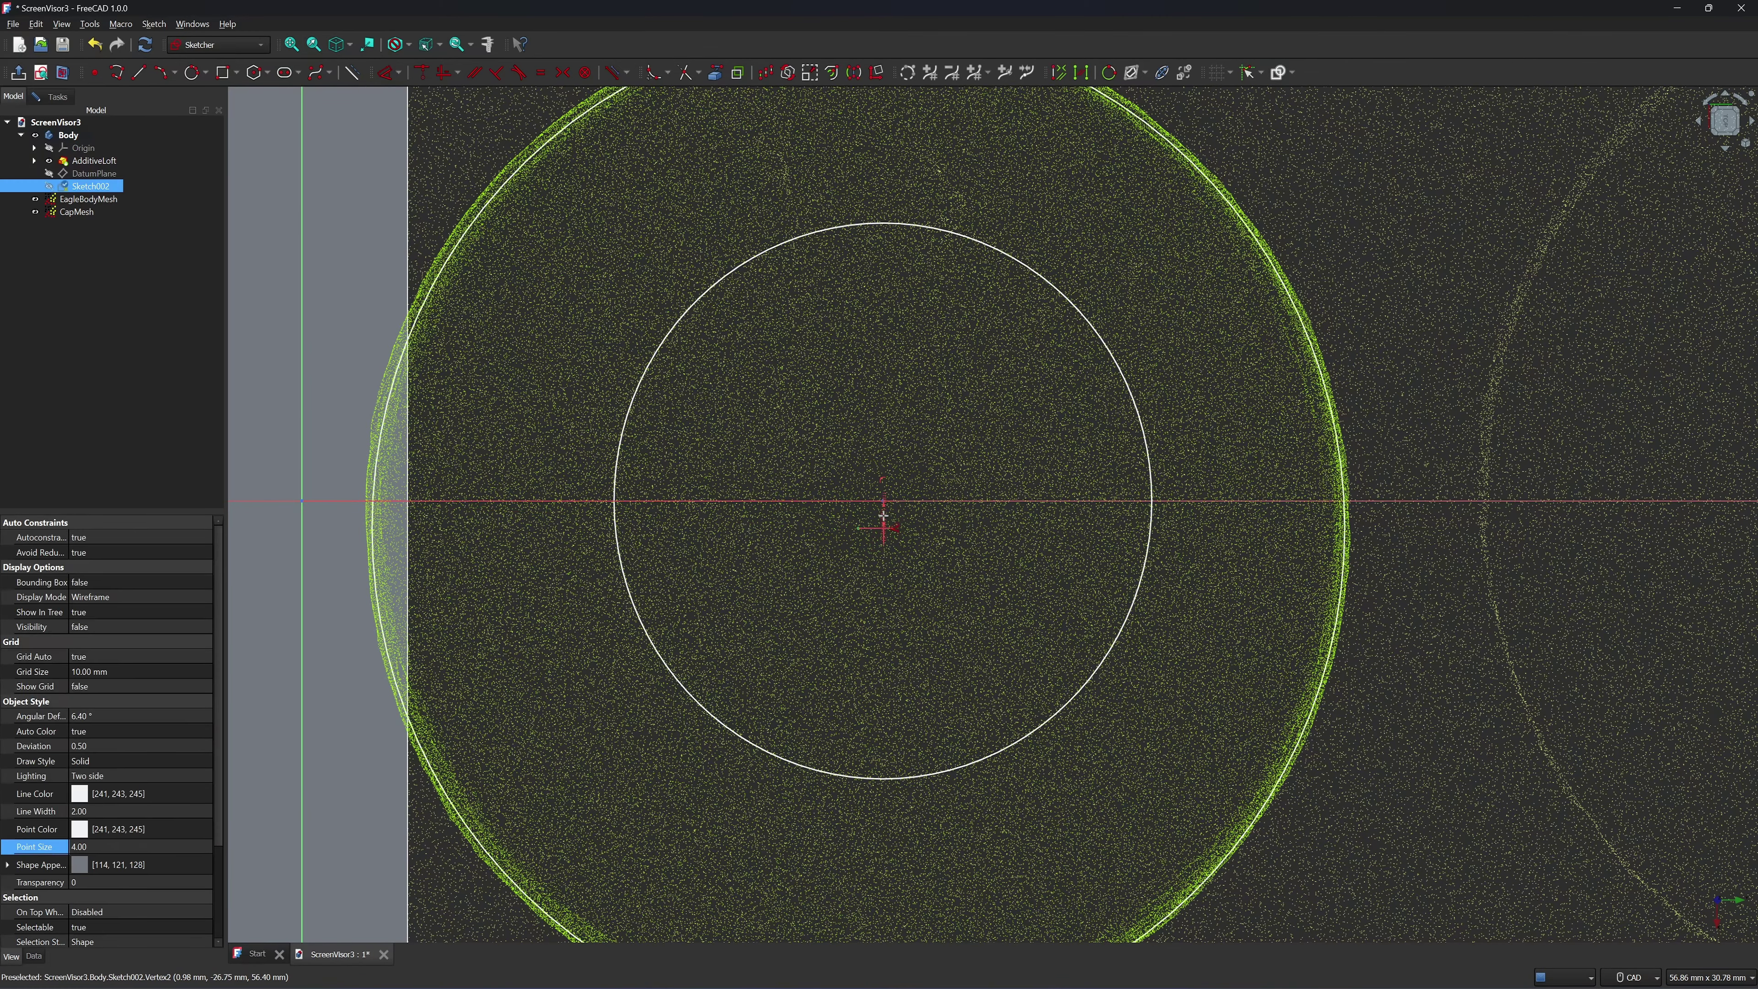
pyautogui.click(883, 501)
pyautogui.press('d')
pyautogui.click(879, 567)
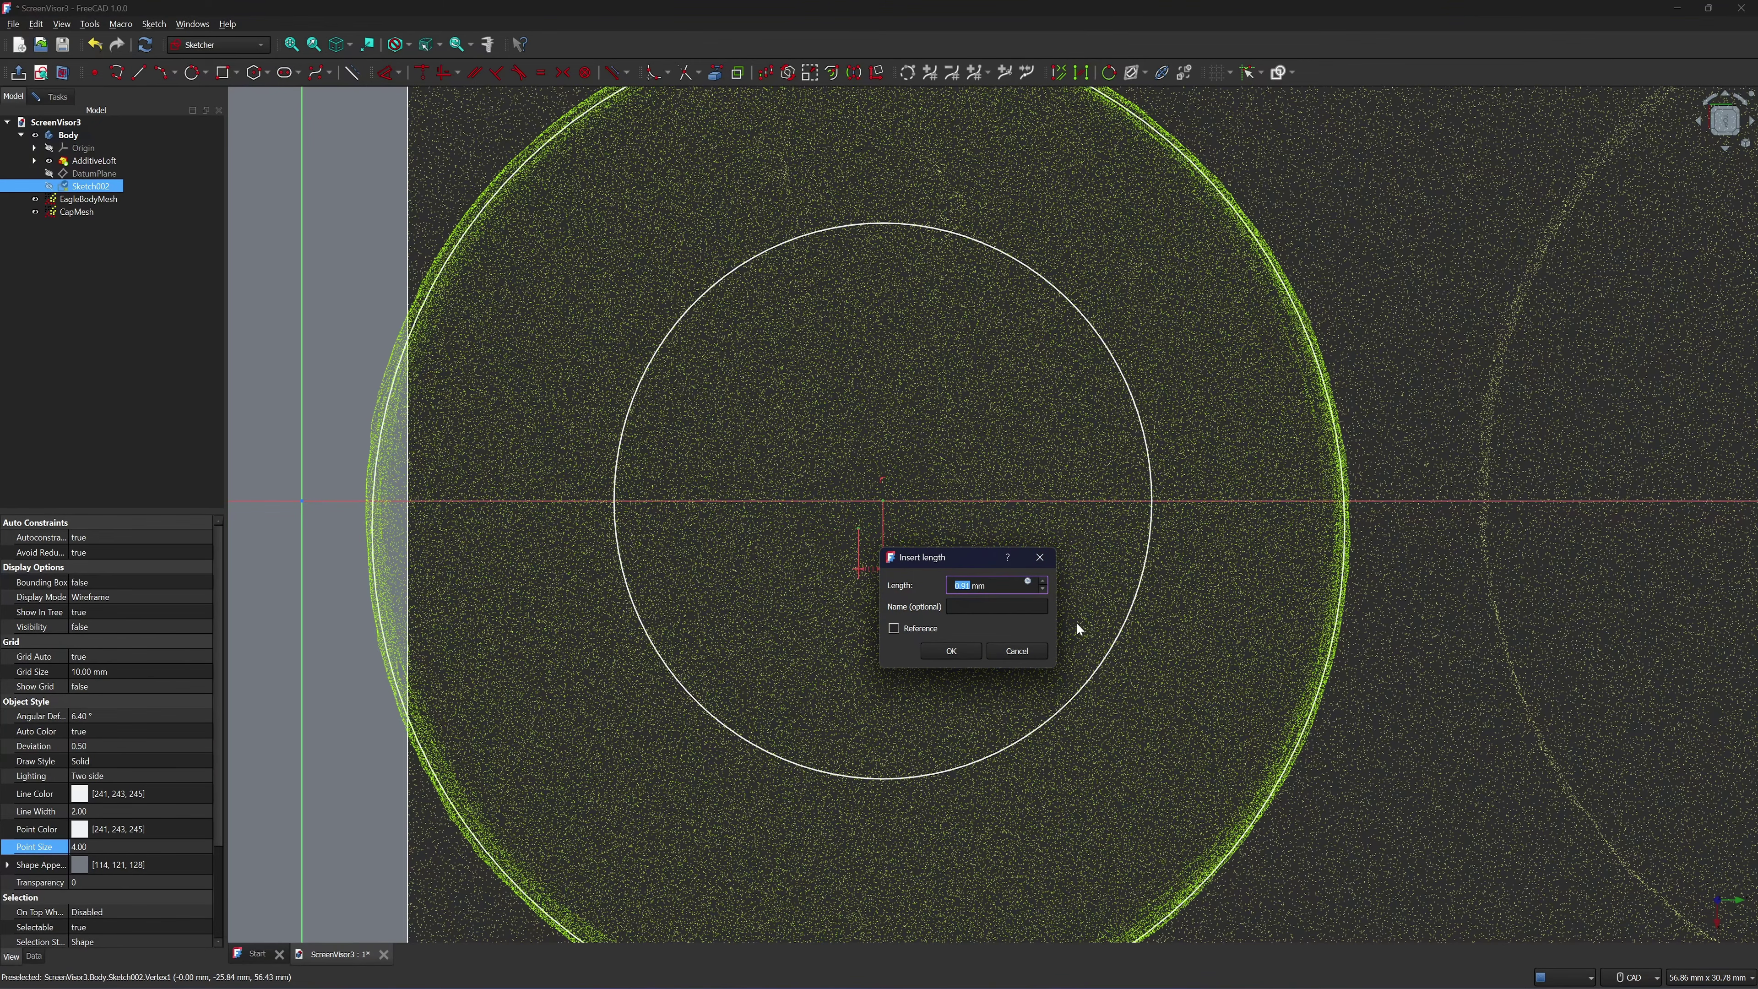
pyautogui.click(1003, 651)
# Measure the vertical offset between the centres of the two circles without adding a constraint
pyautogui.scroll(-2, 1003, 650)
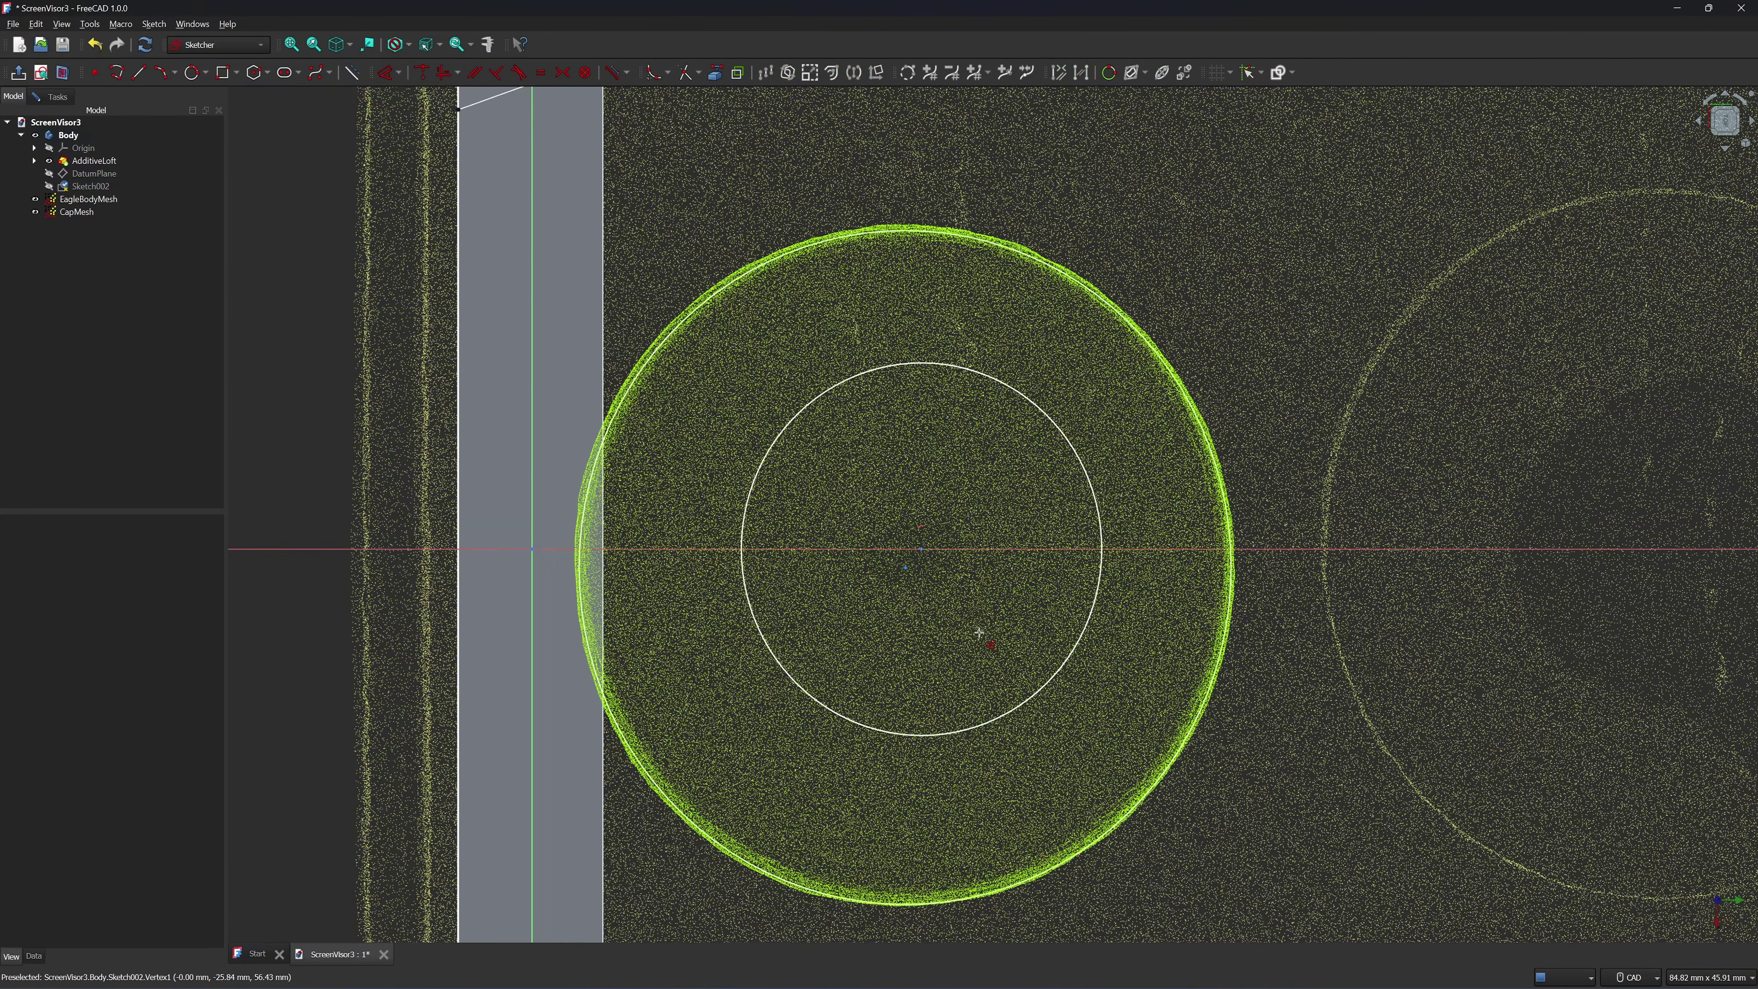
pyautogui.scroll(2, 924, 592)
pyautogui.click(923, 592)
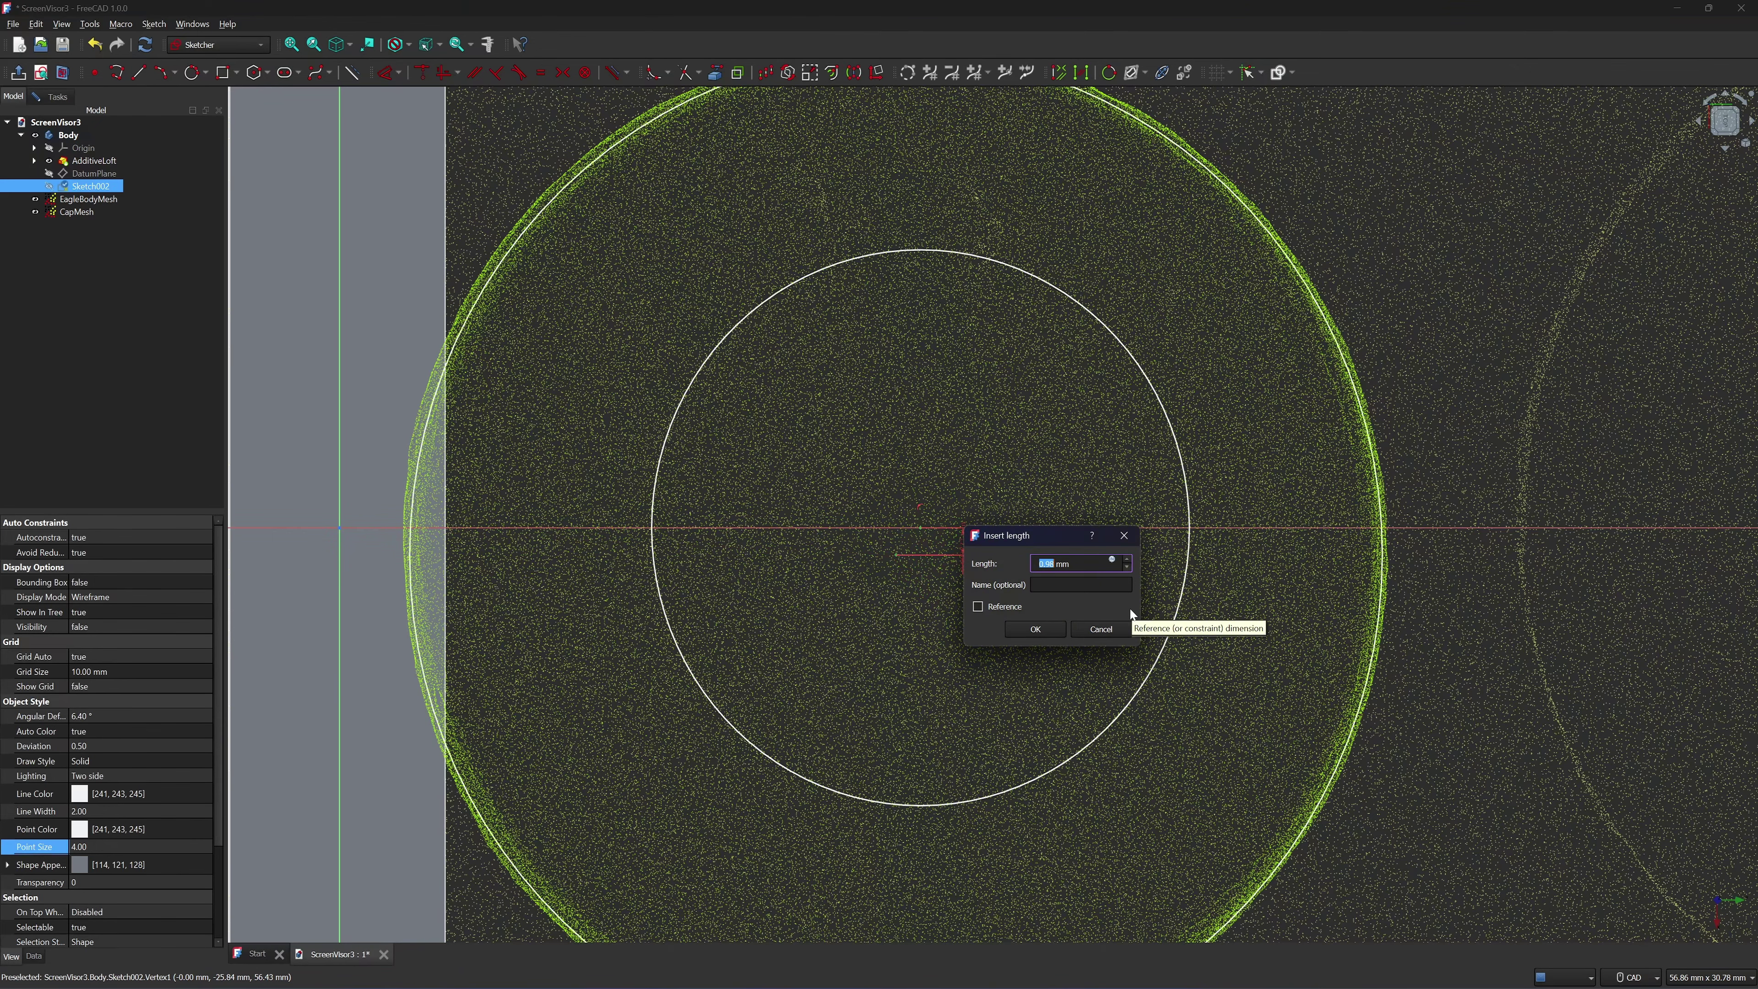
pyautogui.click(1108, 628)
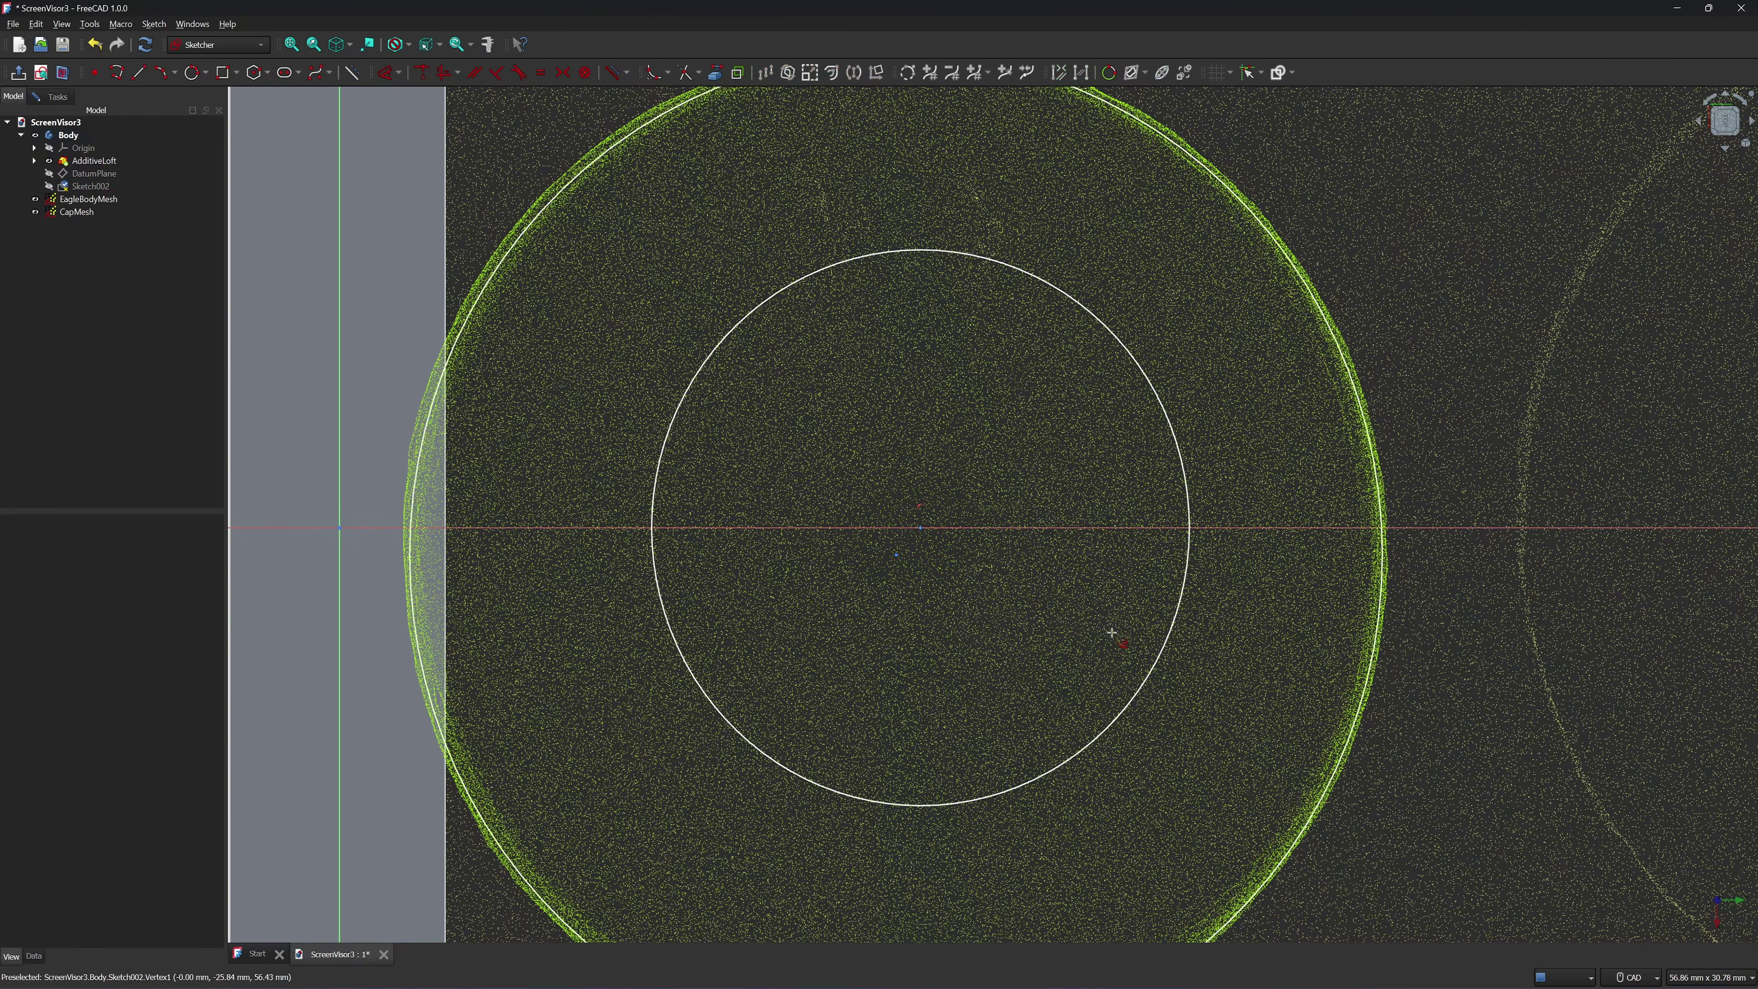
pyautogui.scroll(-2, 1022, 594)
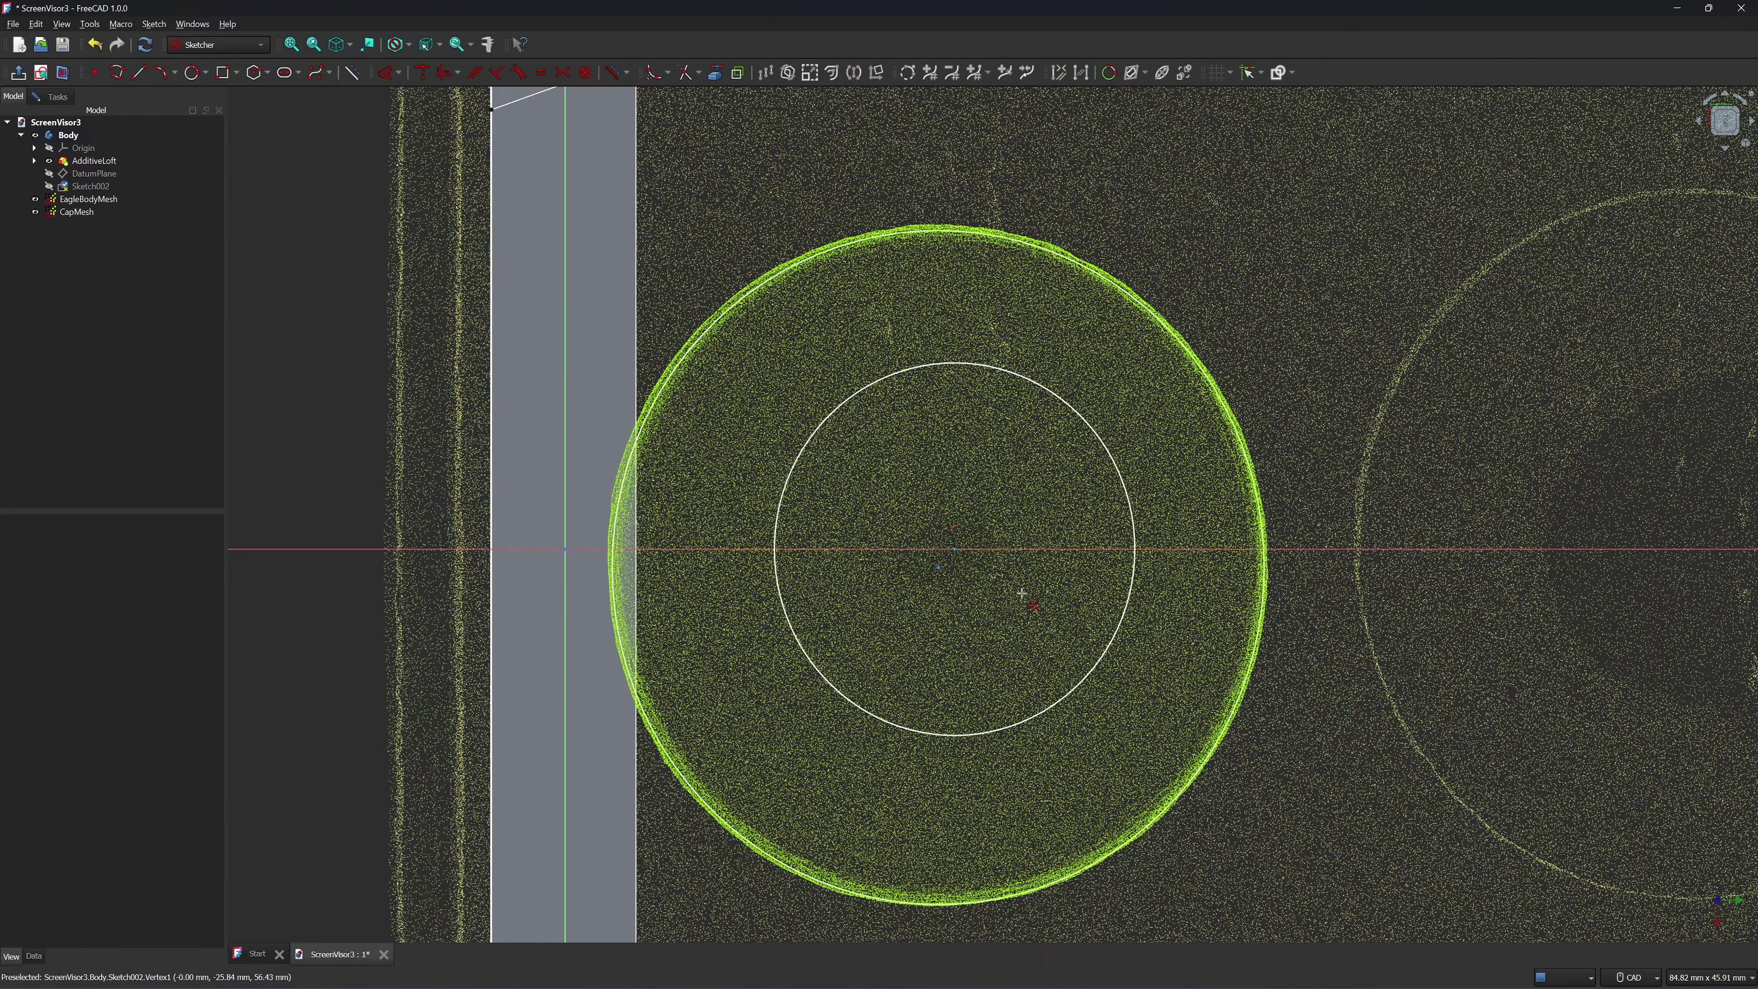
# Leave the sketch and set CapMesh's placement translation in Y to 0.91 mm
pyautogui.click(73, 212)
pyautogui.click(19, 73)
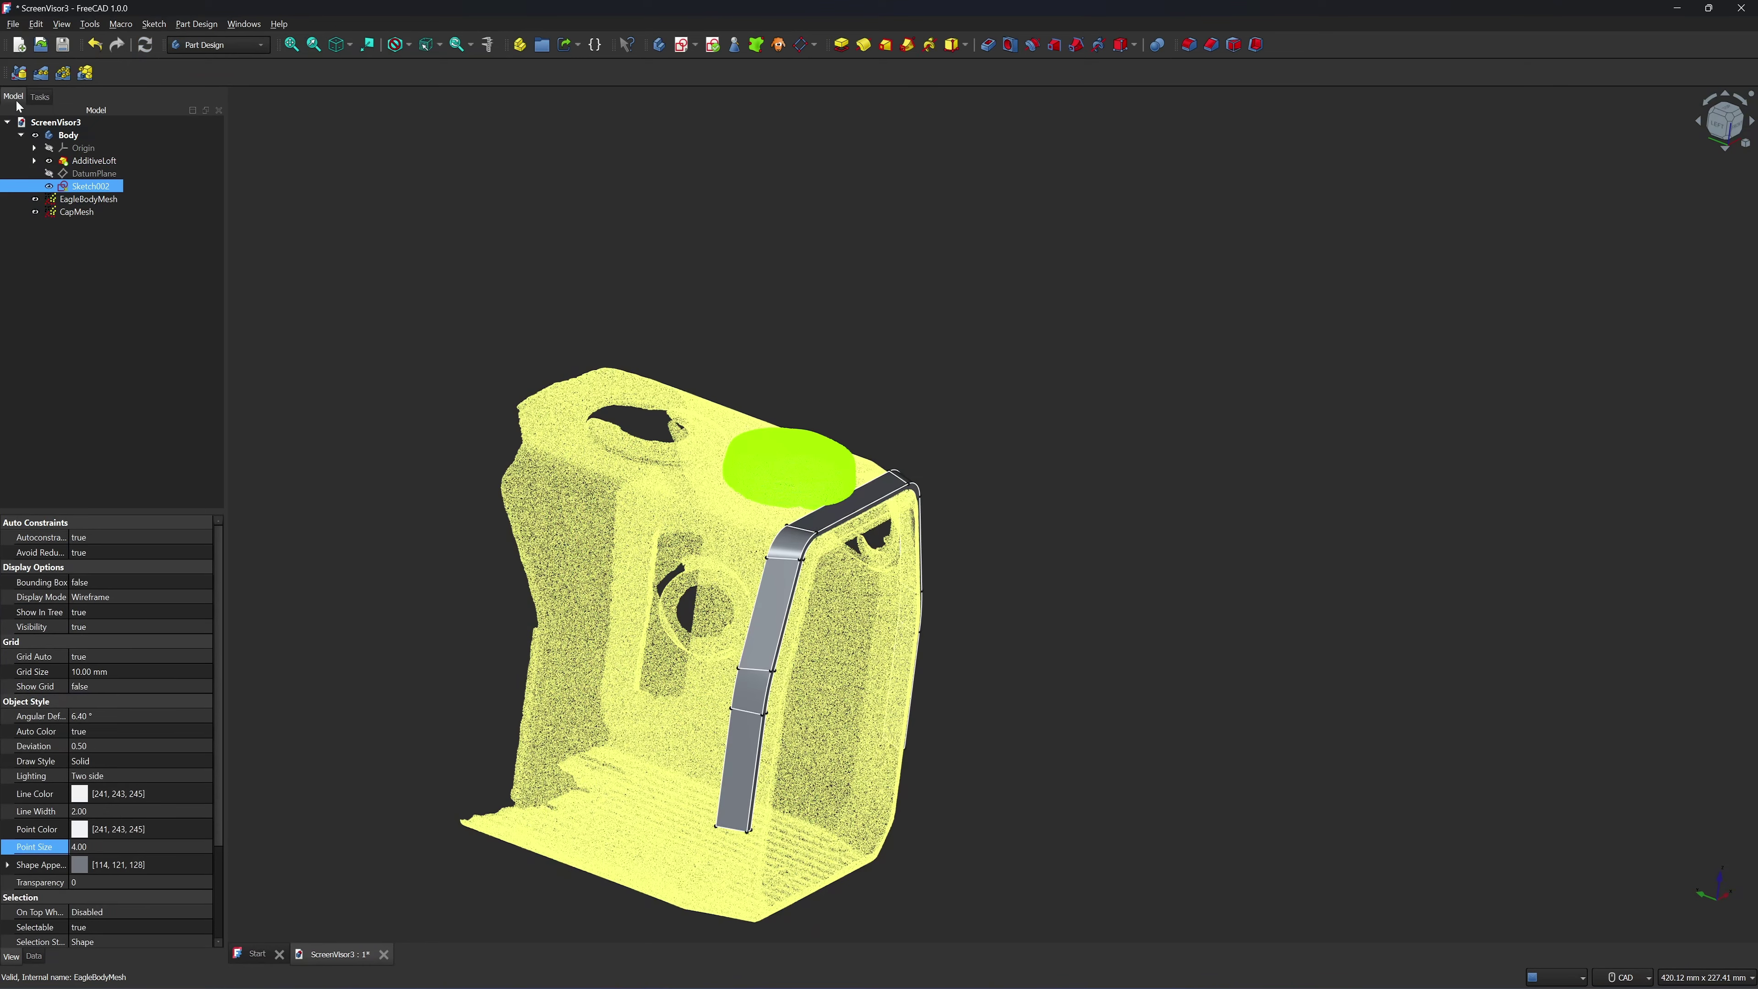
pyautogui.press('2')
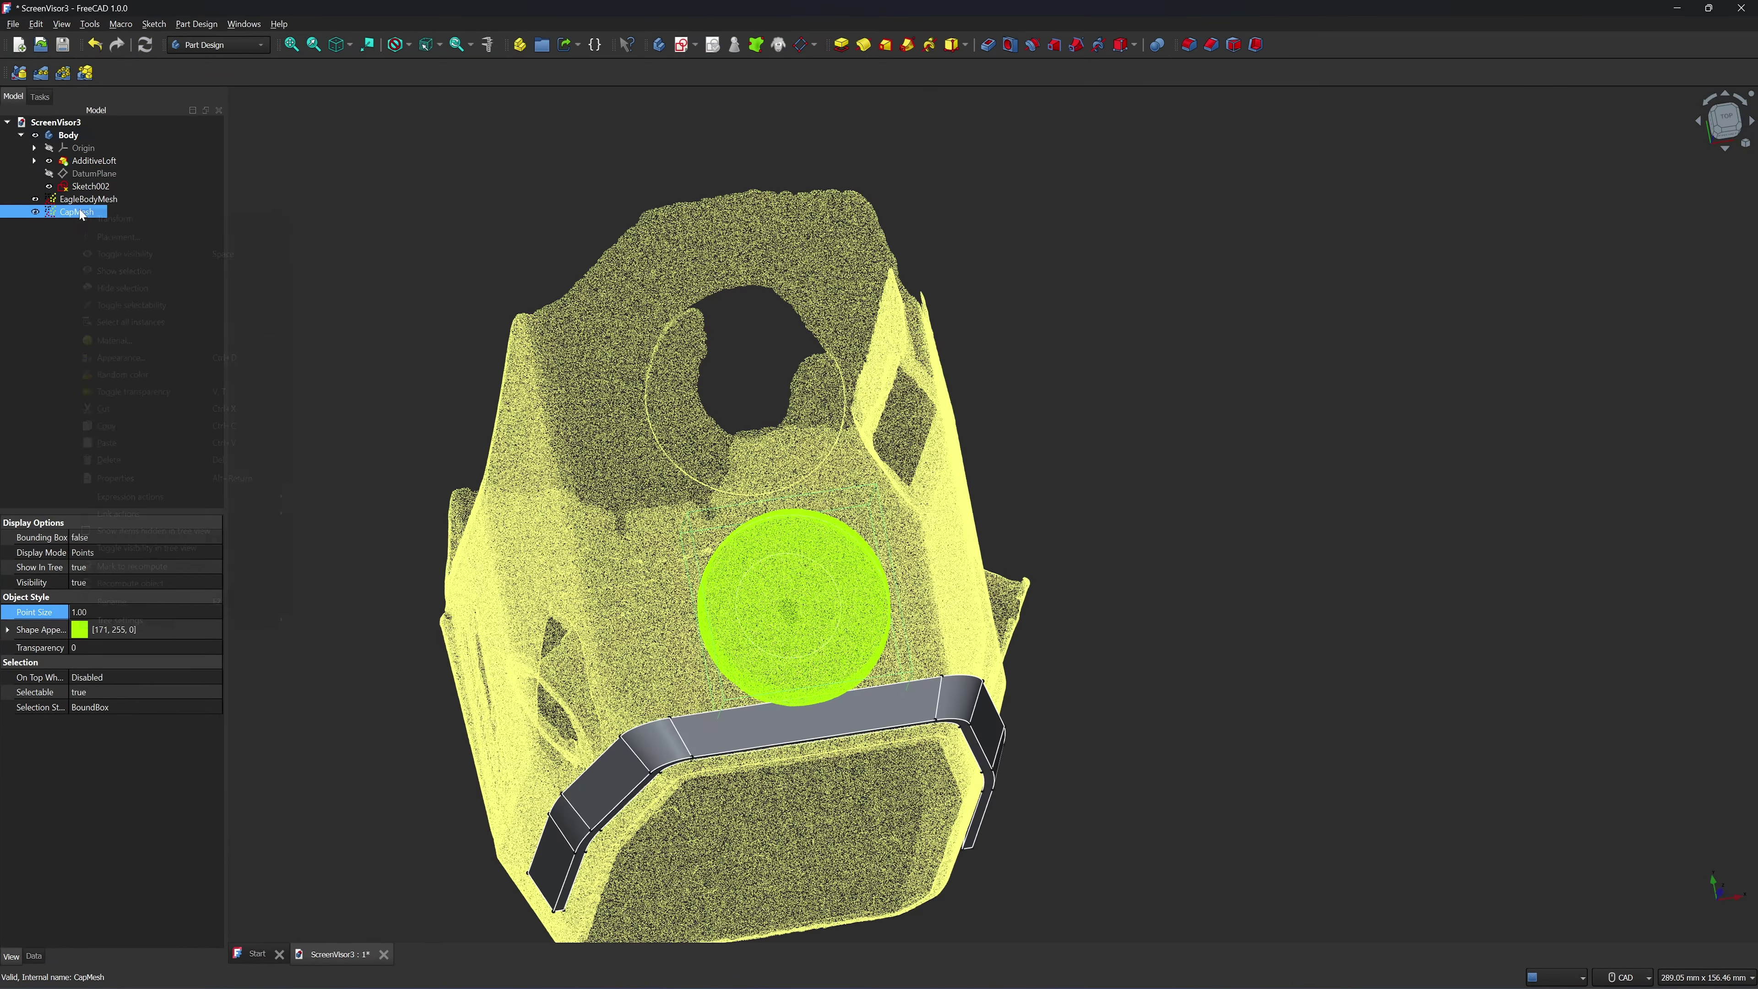
pyautogui.rightClick(80, 212)
pyautogui.click(98, 236)
pyautogui.scroll(5, 485, 372)
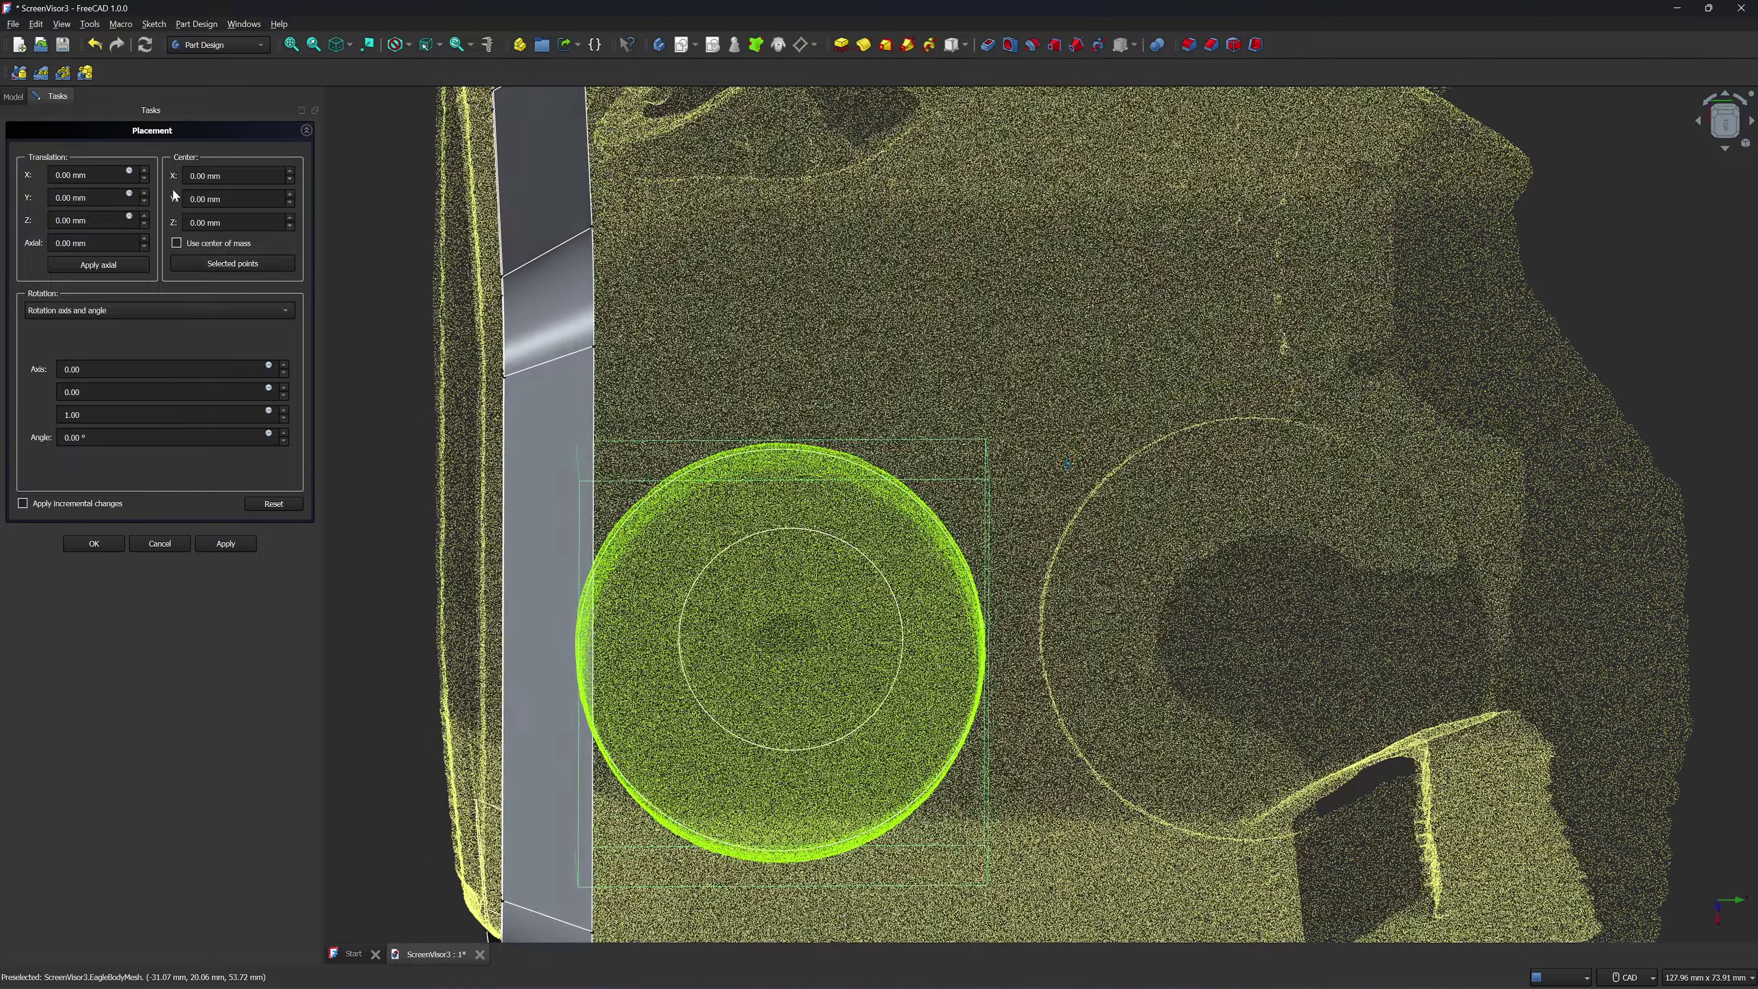
pyautogui.moveTo(104, 198); pyautogui.dragTo(15, 202)
pyautogui.write('0')
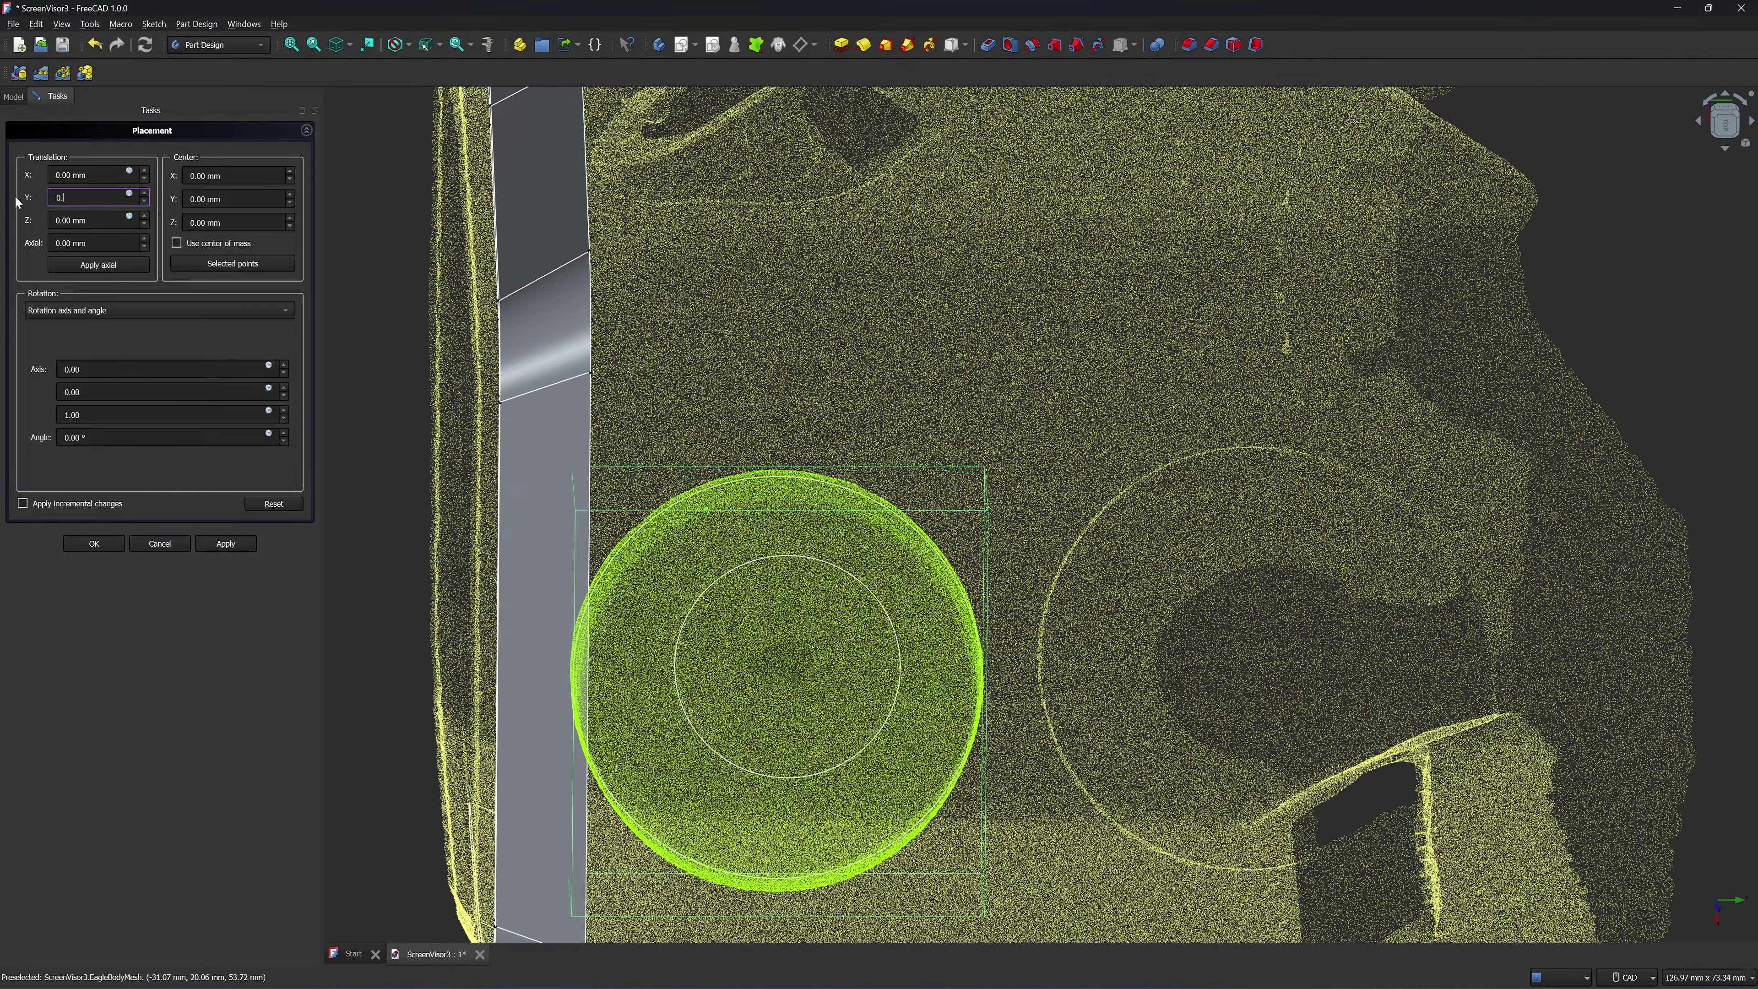
pyautogui.write('.91')
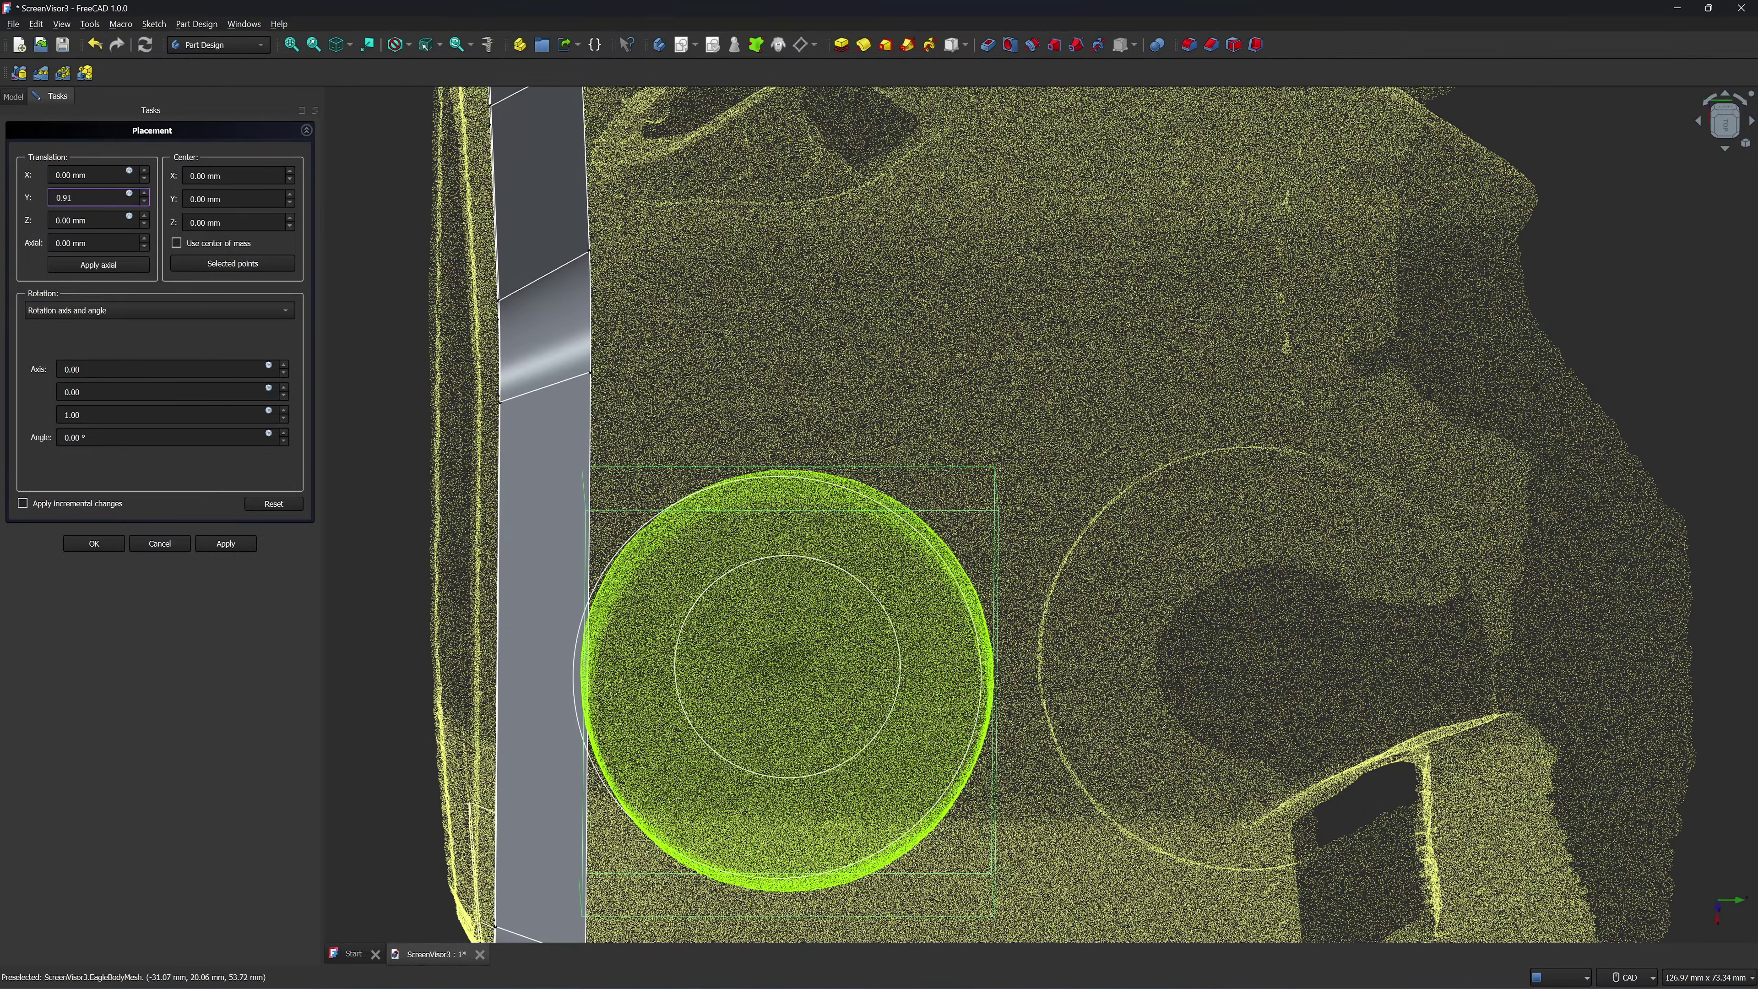
# Set CapMesh's placement translation in X to -0.88 mm and reopen the top-face circle sketch for editing
pyautogui.hotkey('shift', 'Tab')
pyautogui.write('-0.')
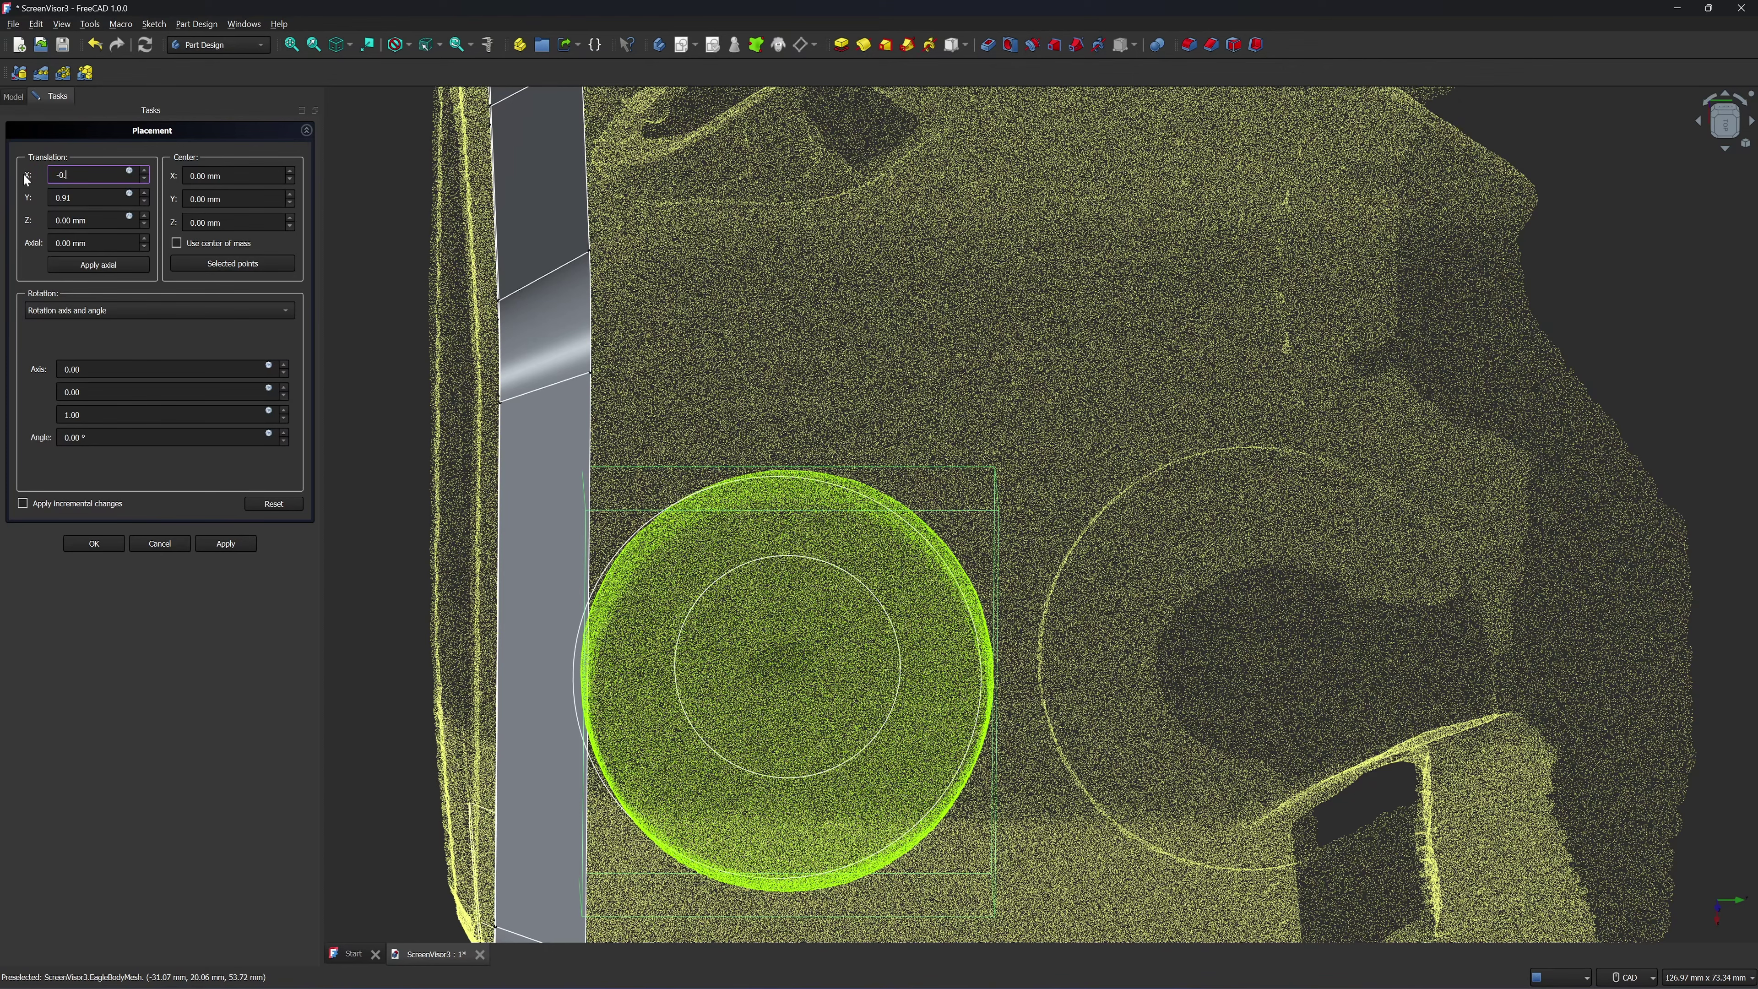
pyautogui.write('88')
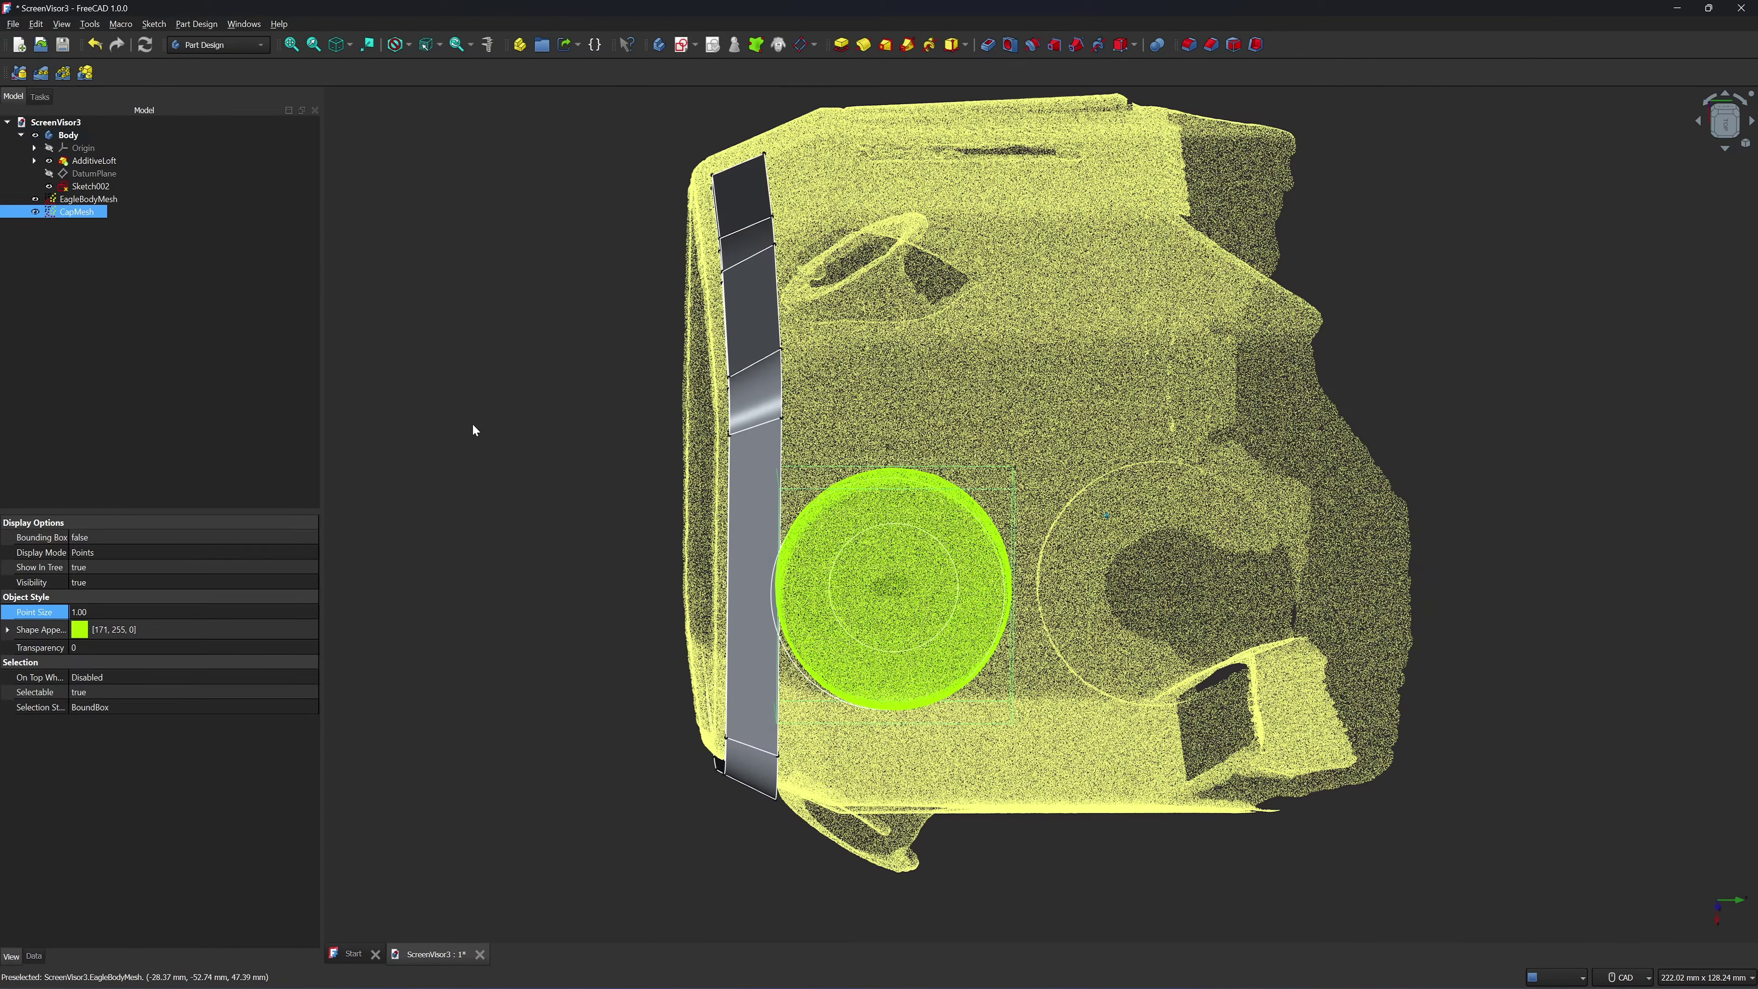
pyautogui.click(473, 430)
pyautogui.doubleClick(91, 186)
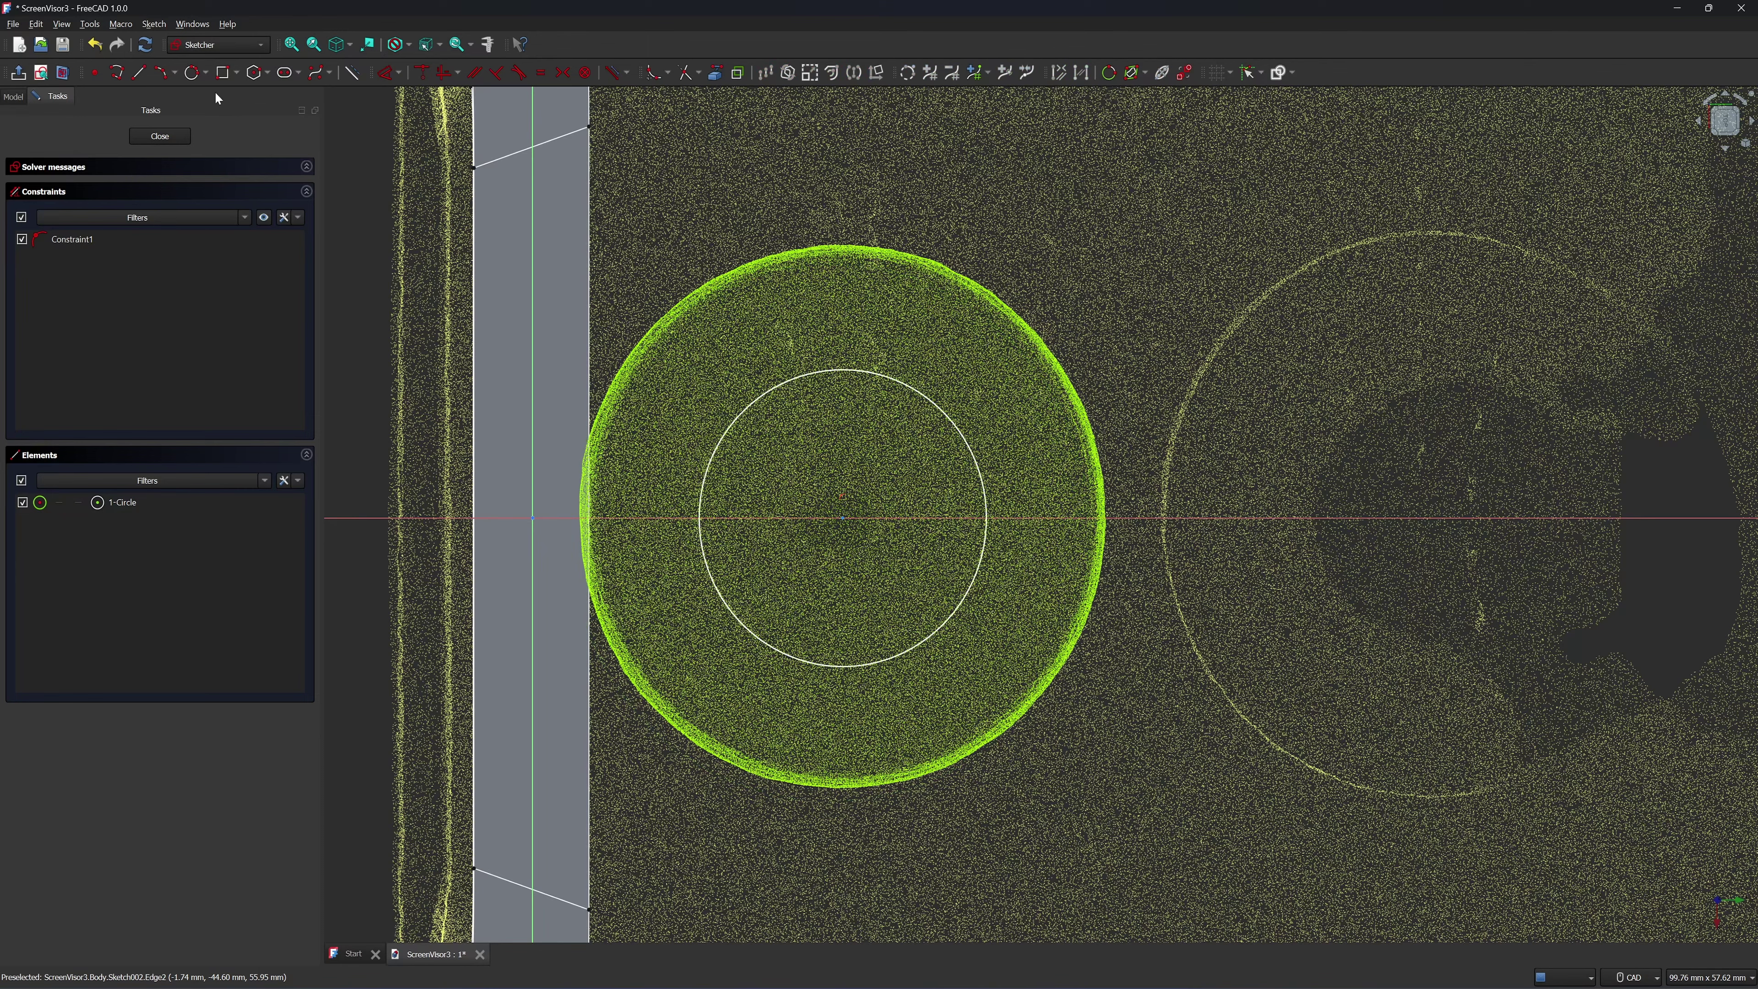
# Trace the cap's rim with a three-point circle, compare its centre with the small circle's centre, and remove the traced circle
pyautogui.click(194, 72)
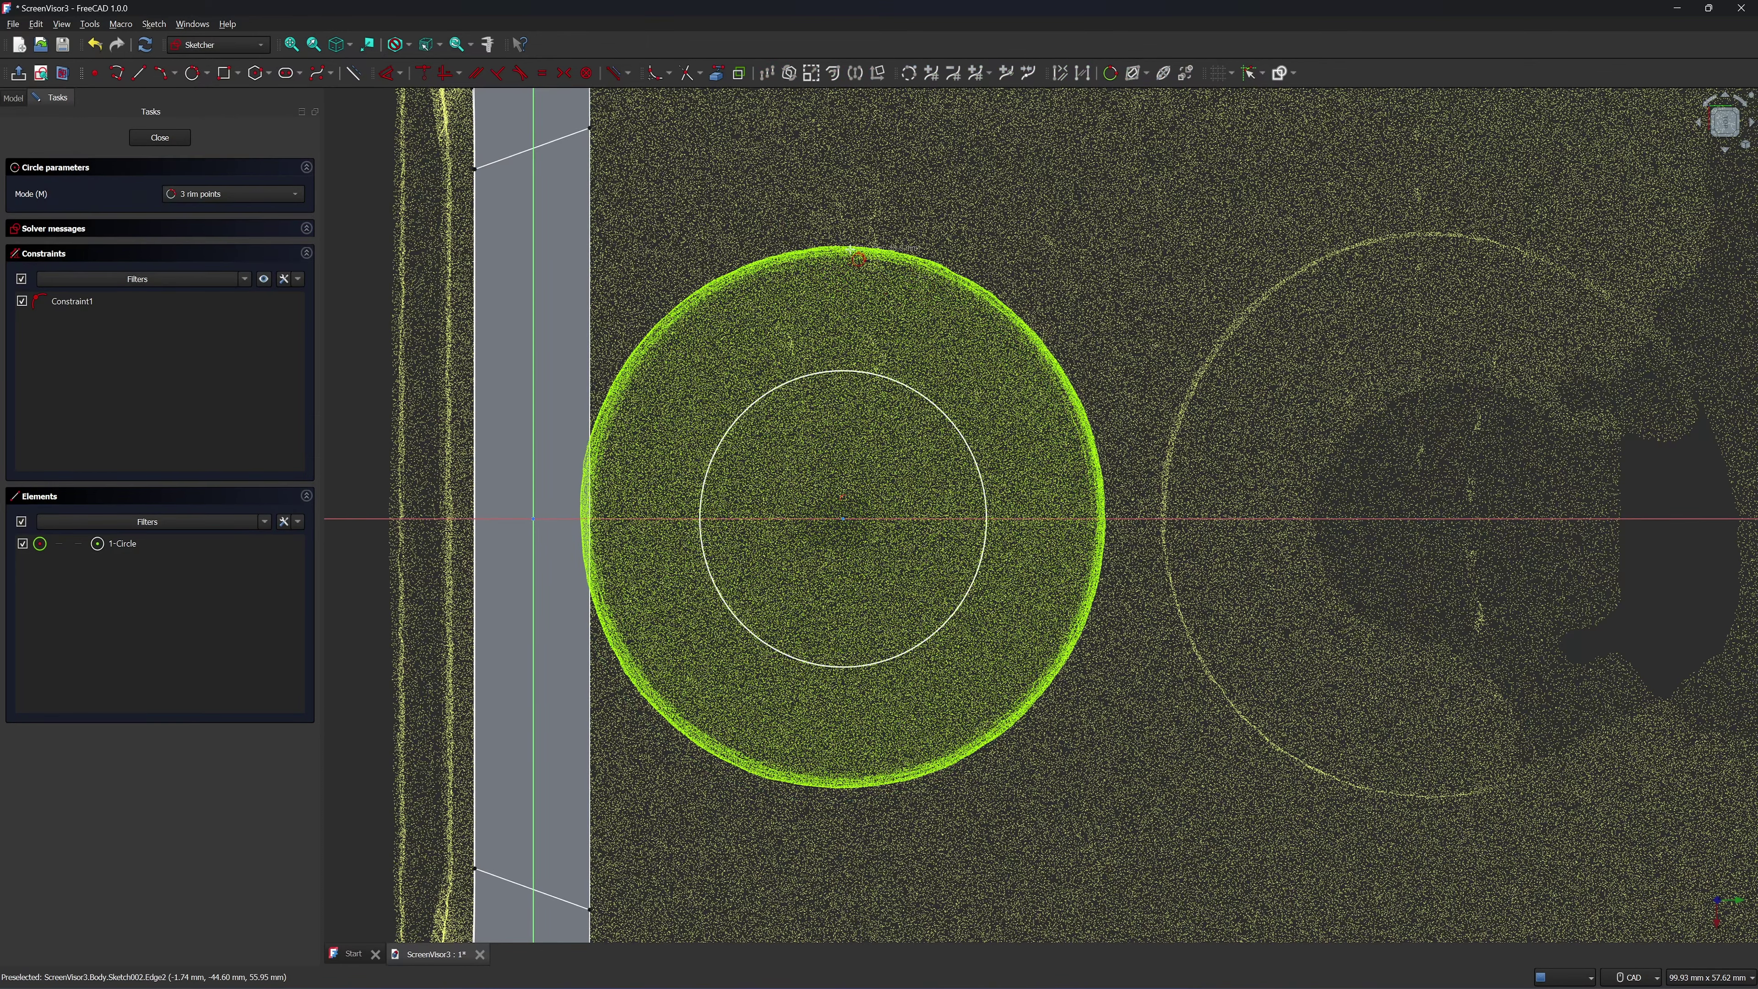
pyautogui.click(852, 249)
pyautogui.click(779, 743)
pyautogui.click(1104, 526)
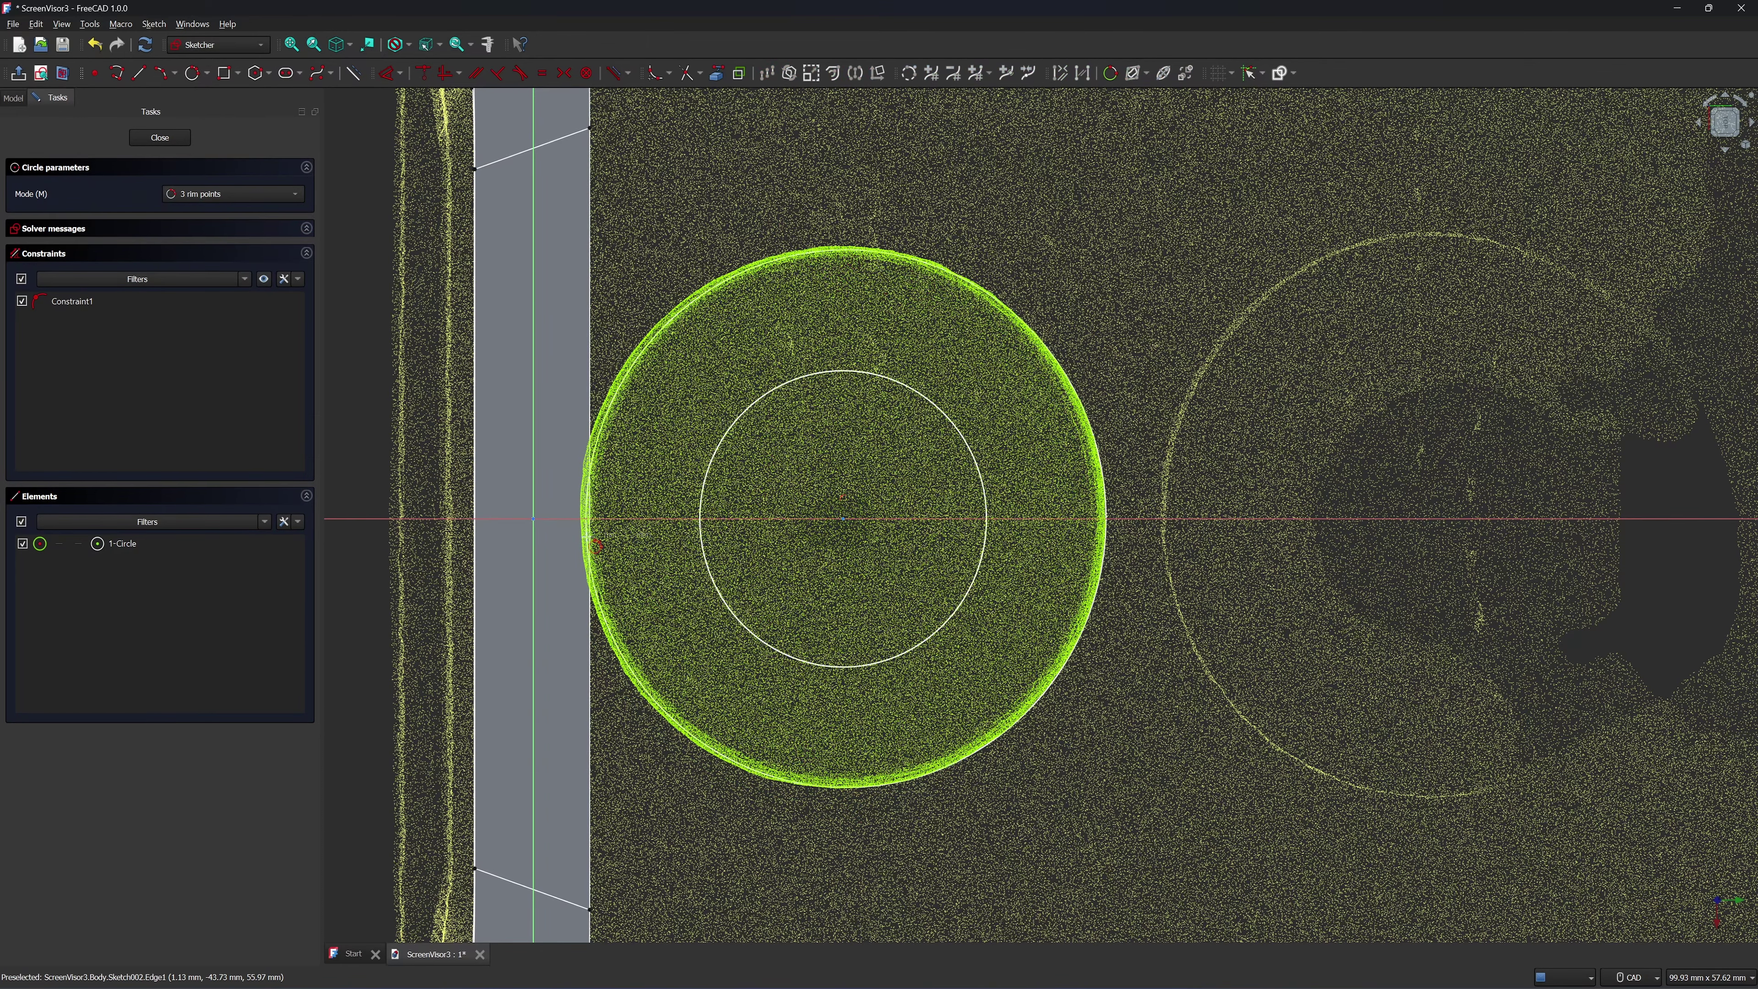
pyautogui.scroll(8, 860, 510)
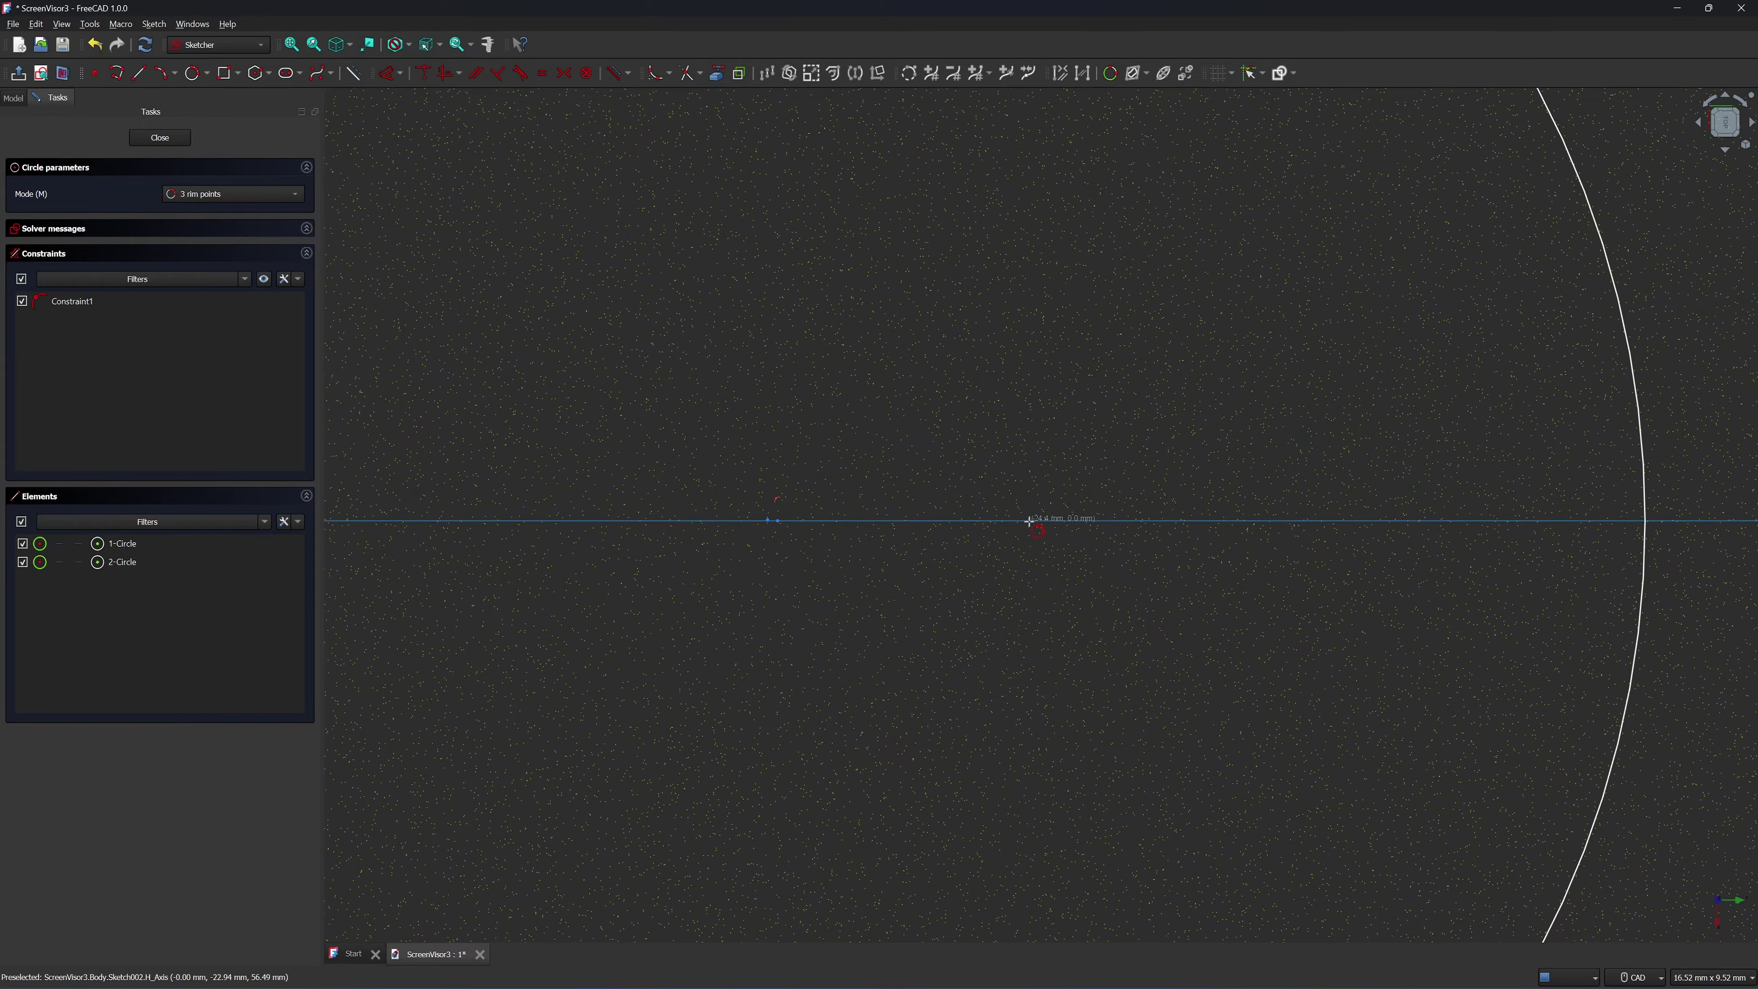
pyautogui.scroll(-6, 969, 509)
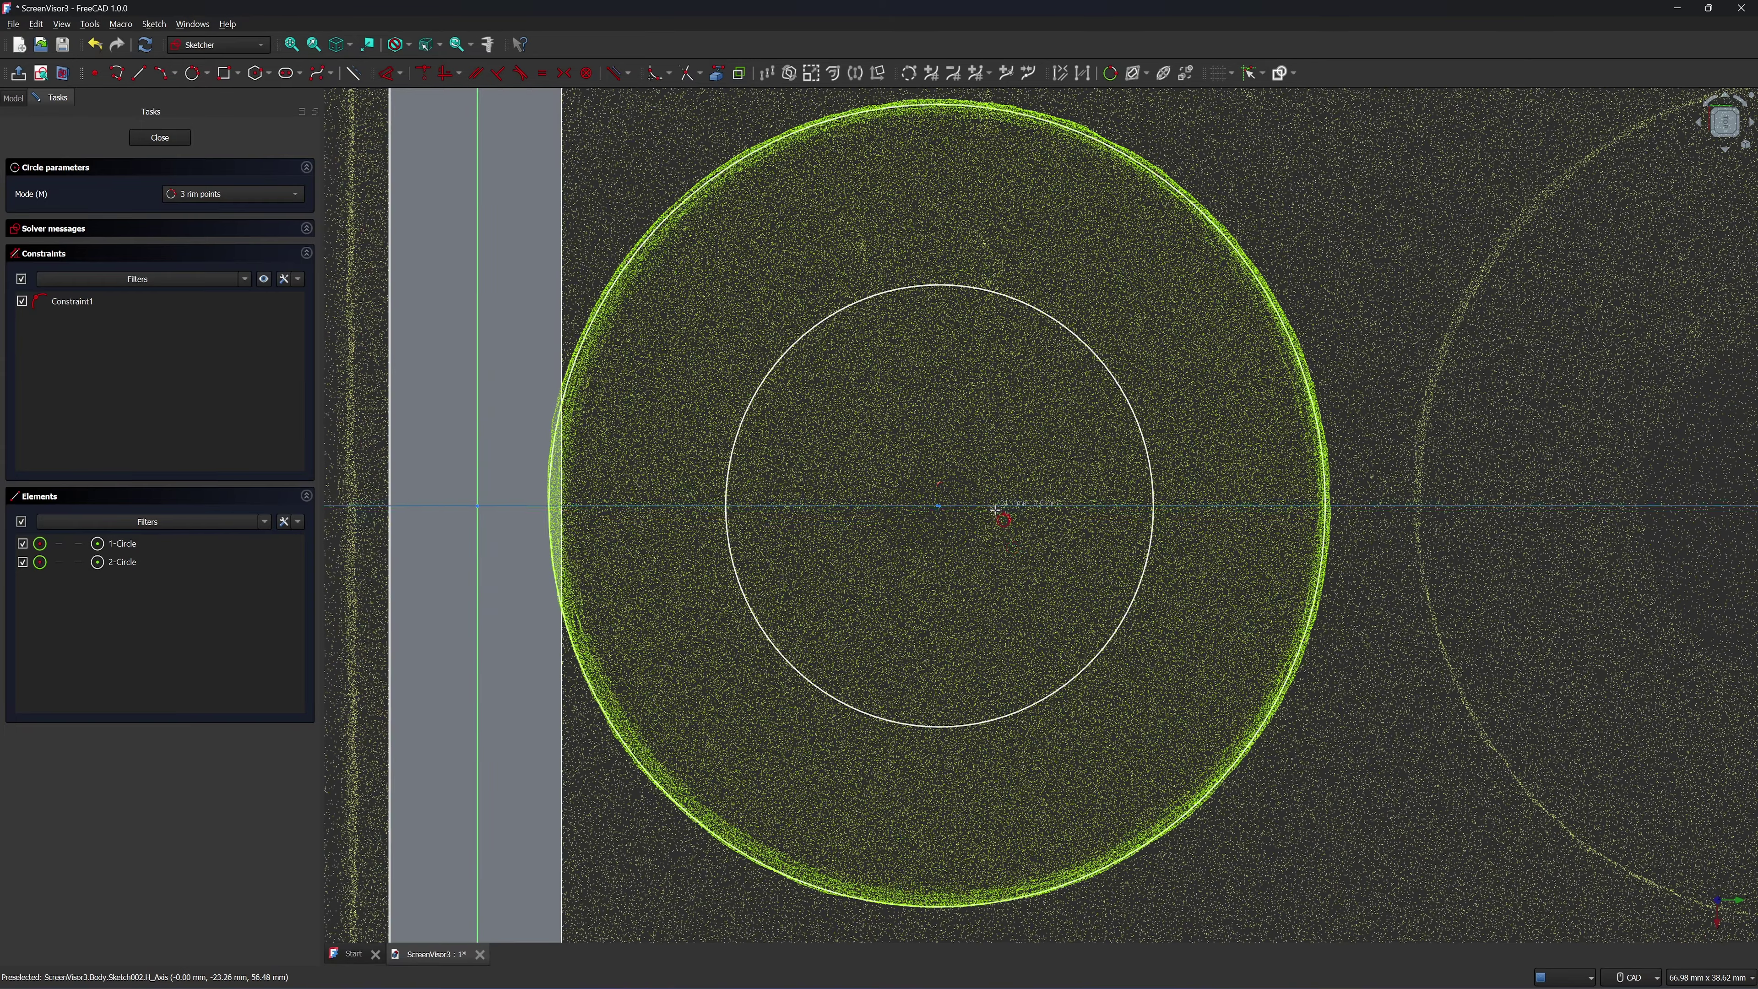
pyautogui.press('Escape')
pyautogui.scroll(-4, 994, 582)
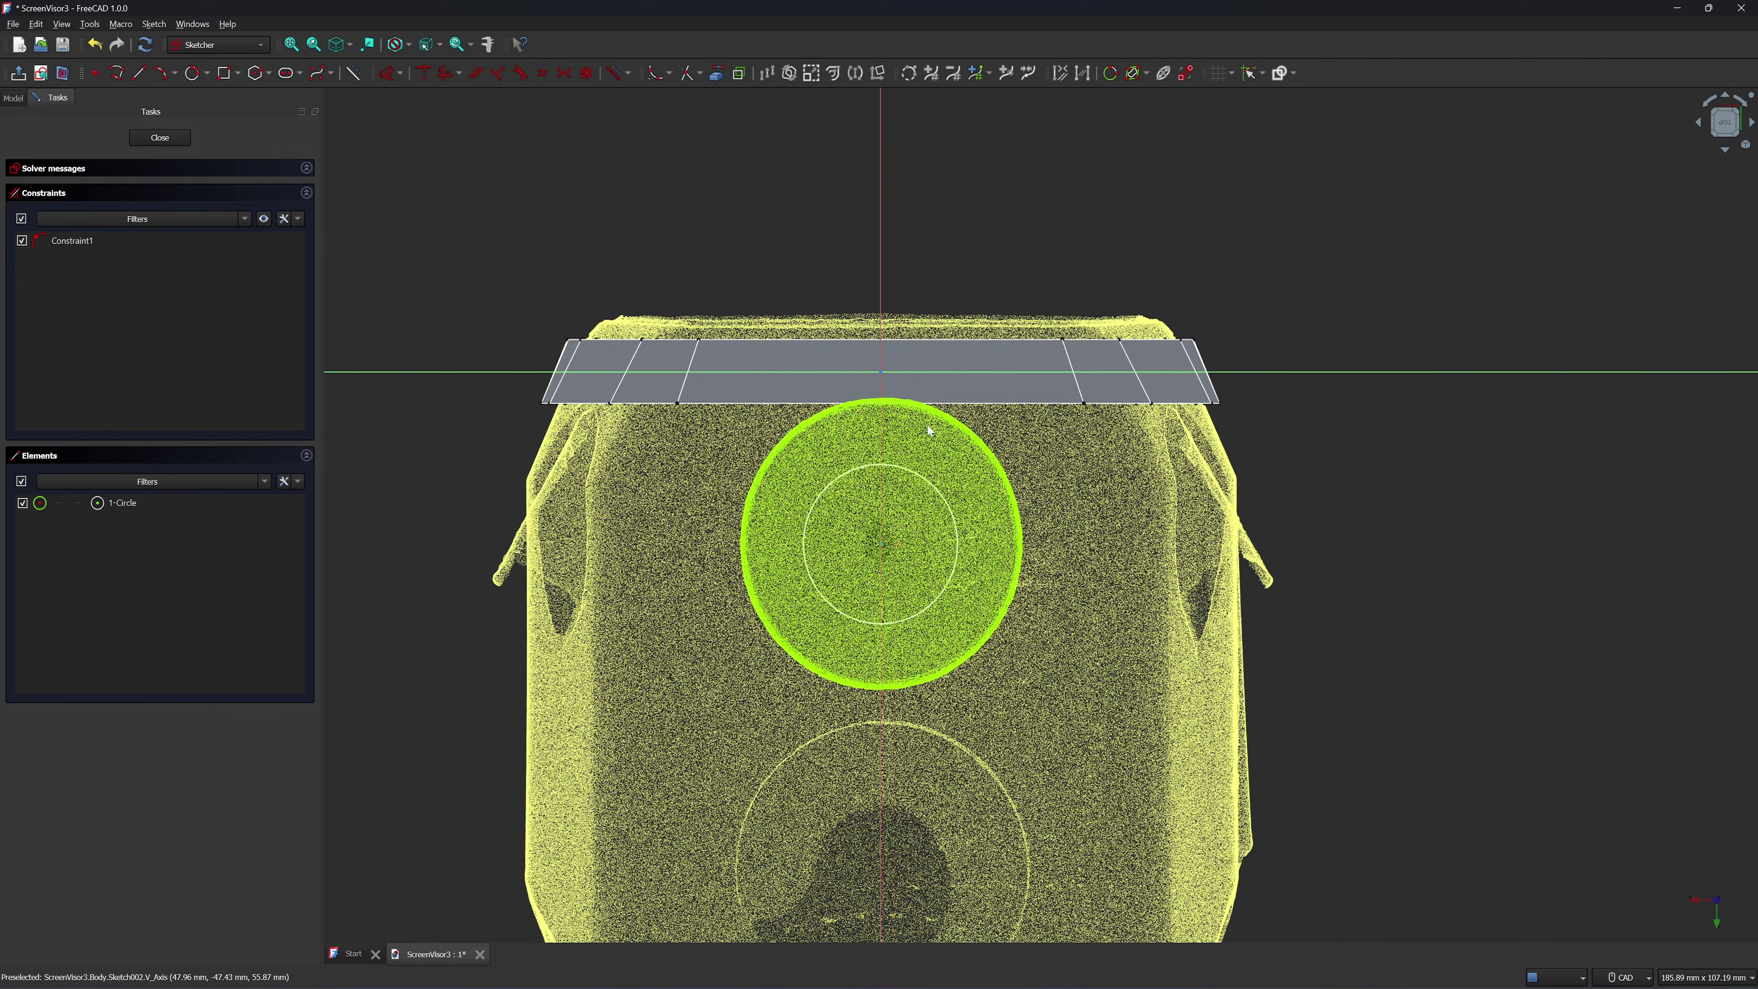
# Block the small circle in place and draw a concentric circle 50 mm in diameter around it
pyautogui.click(588, 75)
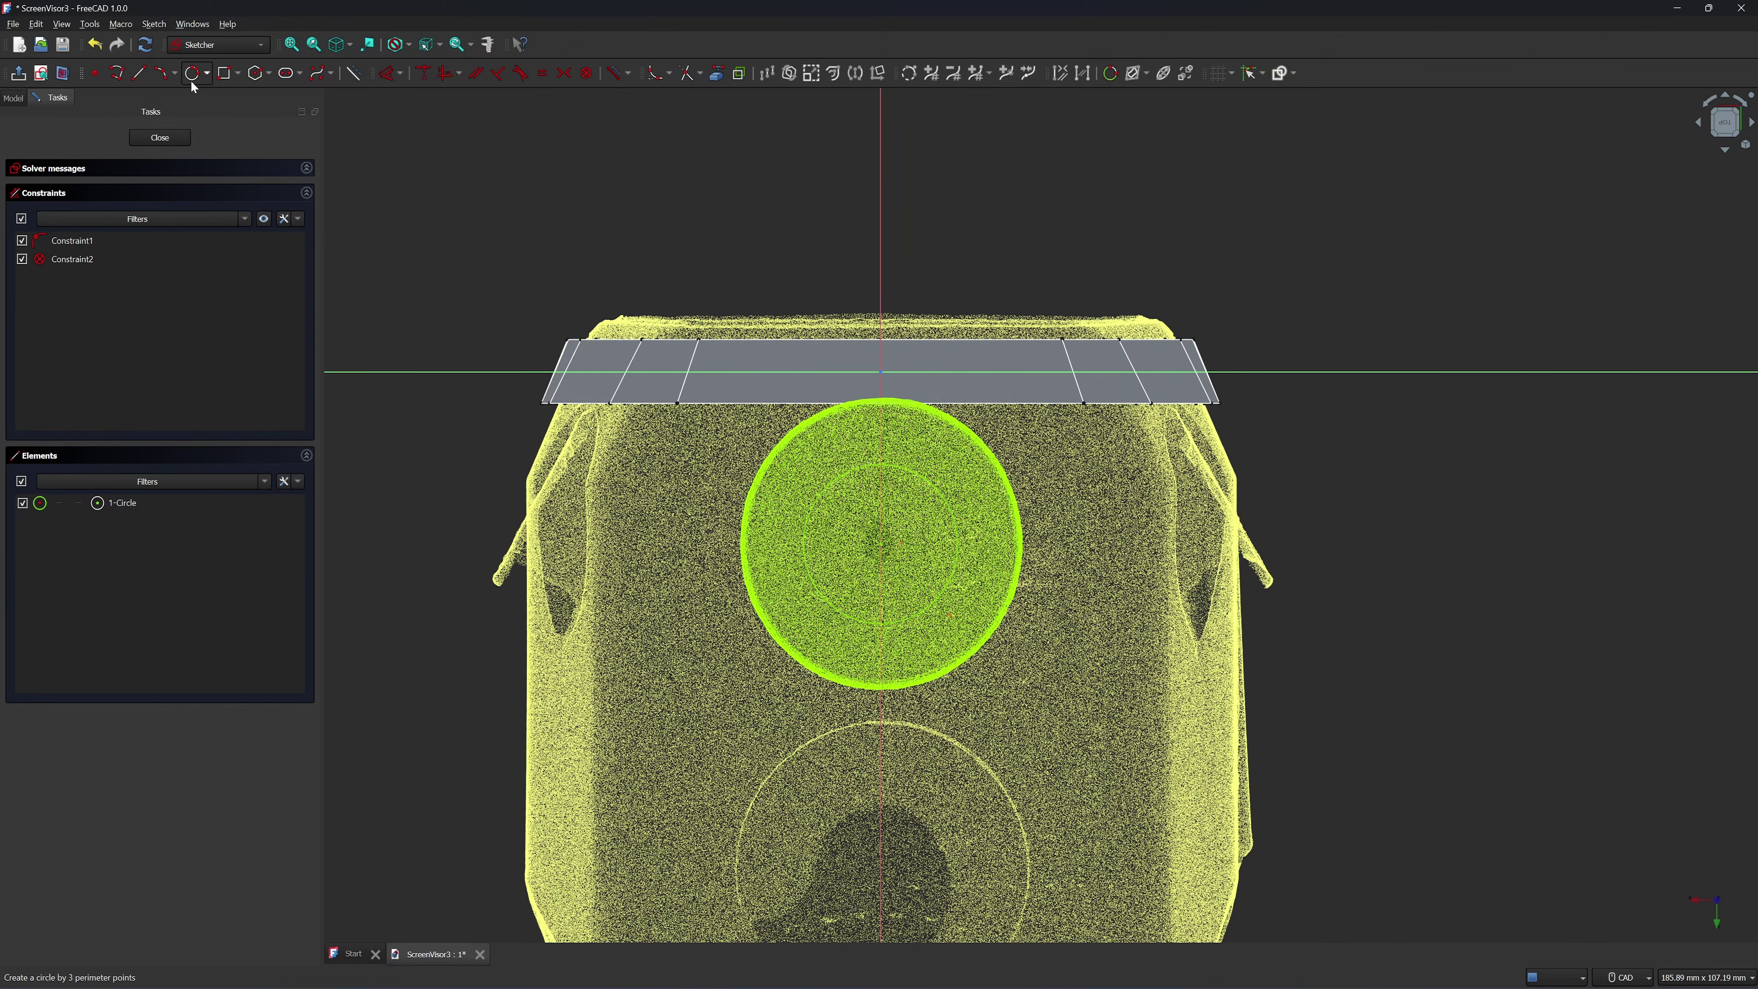
pyautogui.click(206, 73)
pyautogui.click(232, 86)
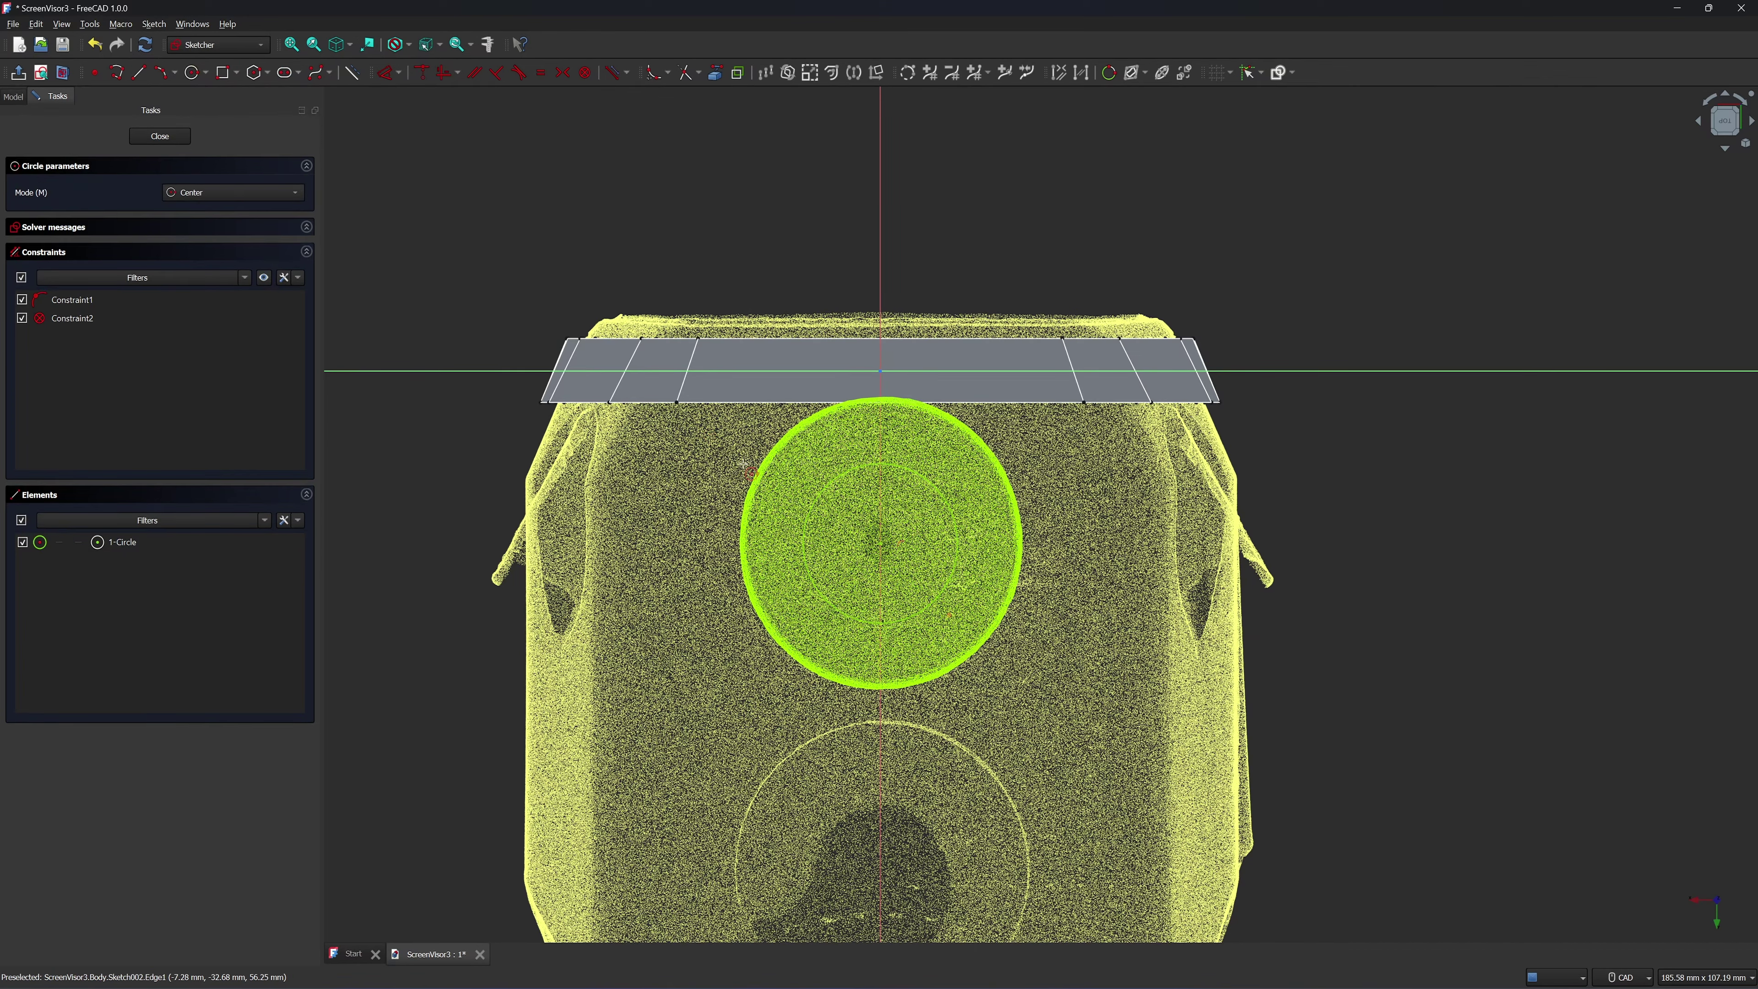
pyautogui.click(881, 544)
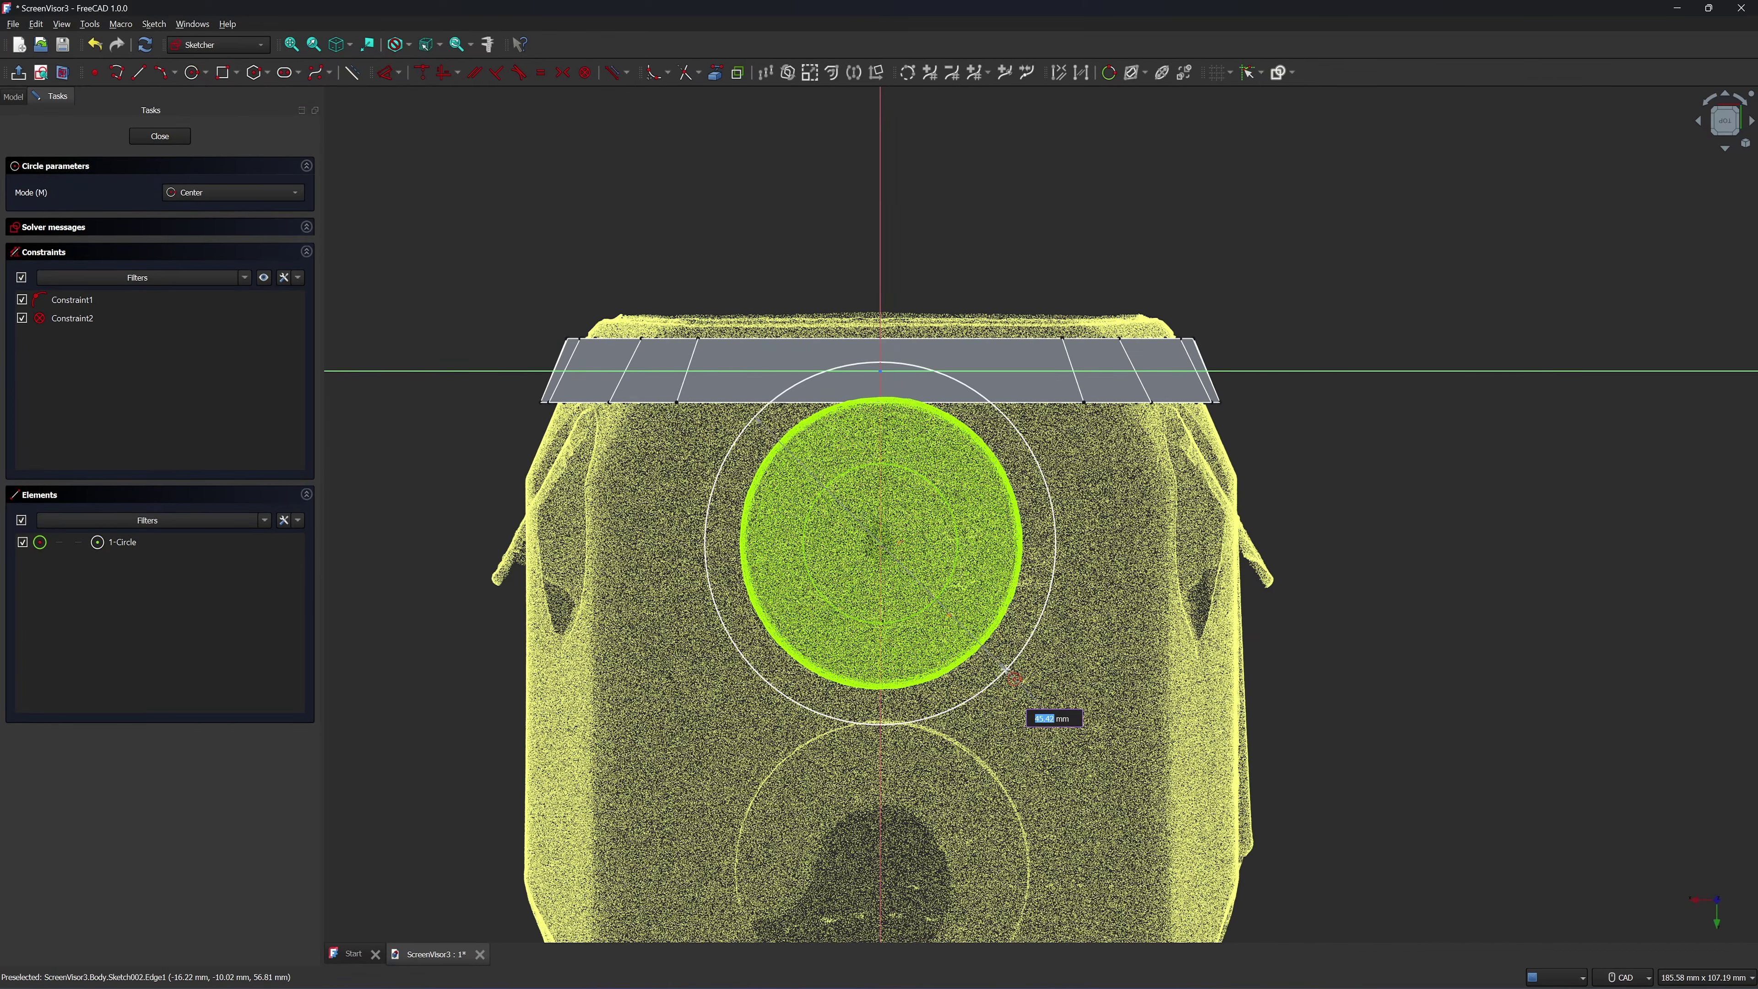
pyautogui.write('50')
pyautogui.press('Return')
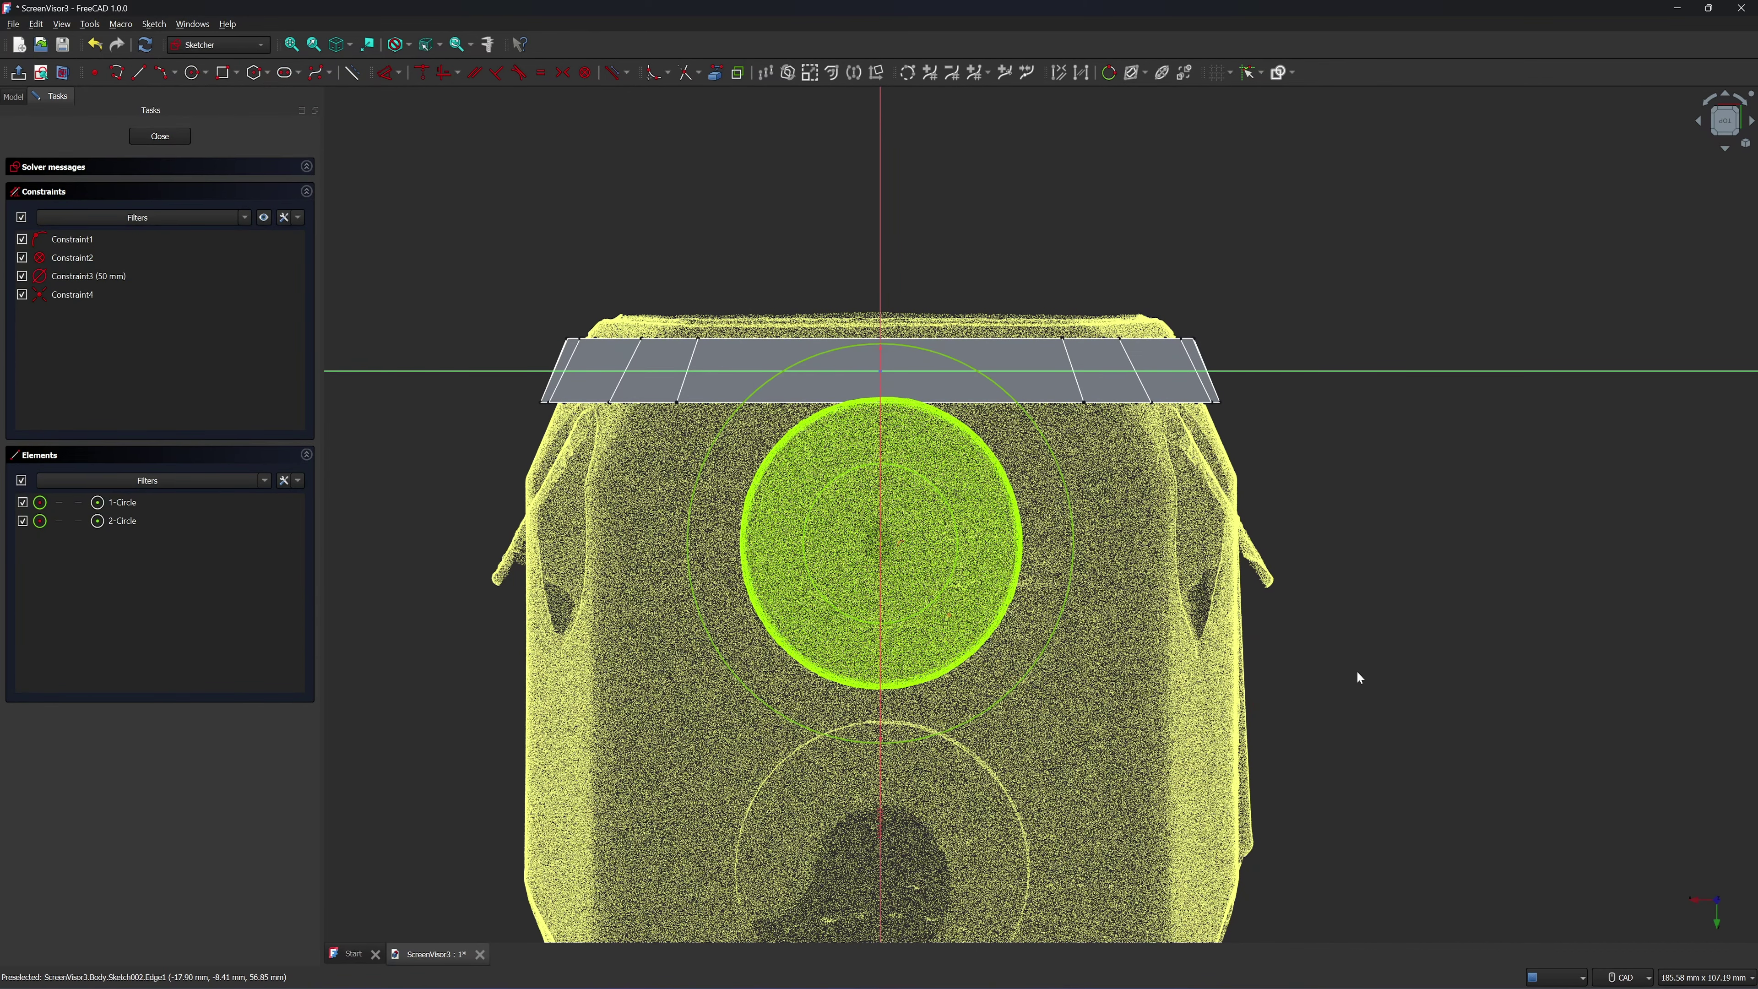
# Project the central visor face's long edge nearest the cap into the sketch as external geometry
pyautogui.rightClick(1411, 469)
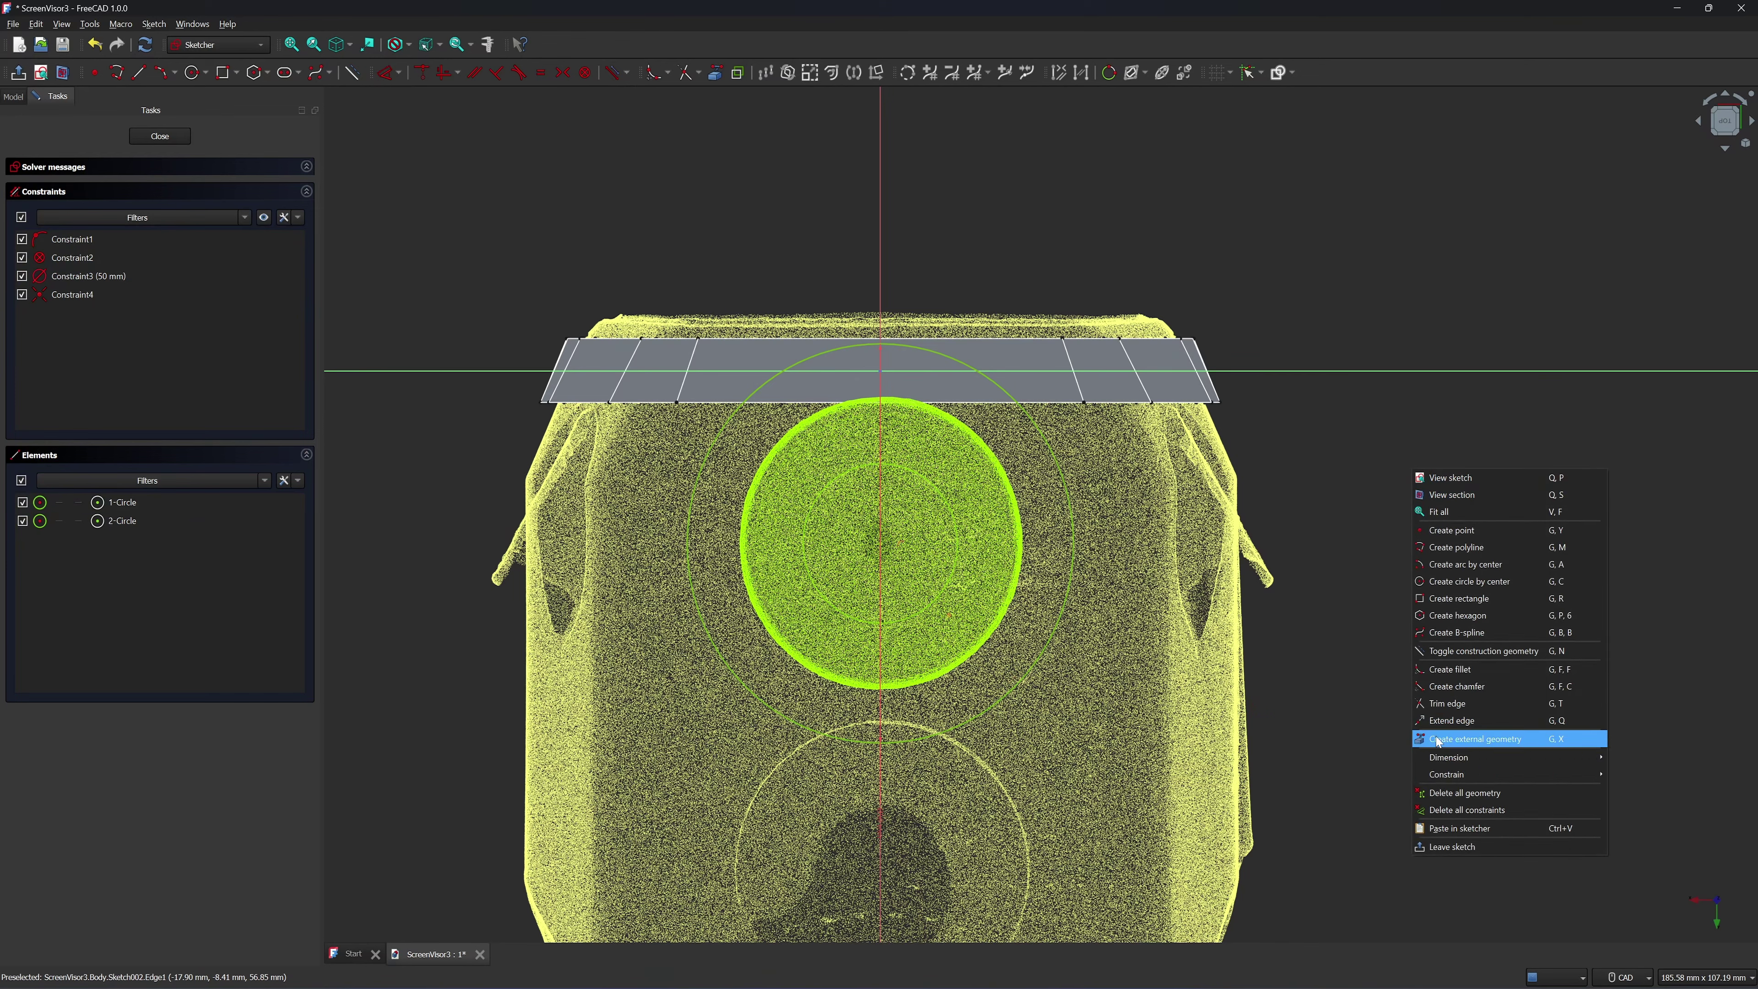
pyautogui.click(1474, 739)
pyautogui.scroll(3, 1079, 450)
pyautogui.click(1069, 380)
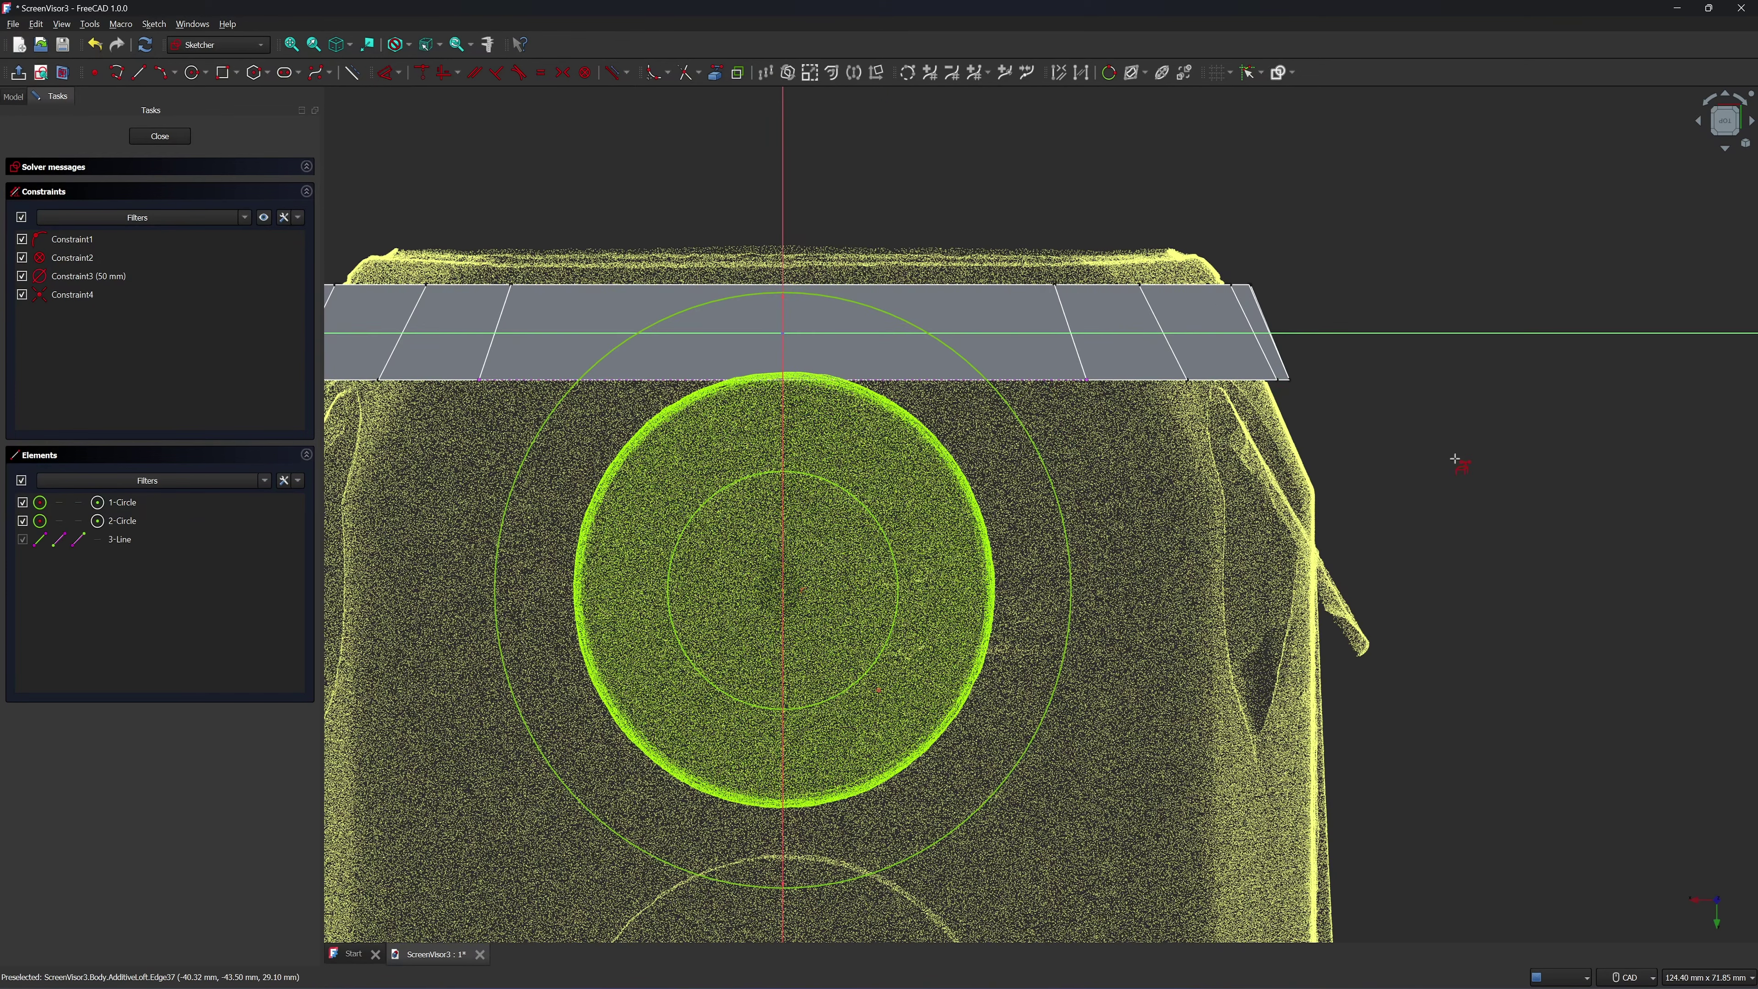
pyautogui.scroll(-1, 1454, 458)
# Draw two lines from the ends of the projected edge to the sides of the 50 mm circle, tangent to it
pyautogui.click(140, 71)
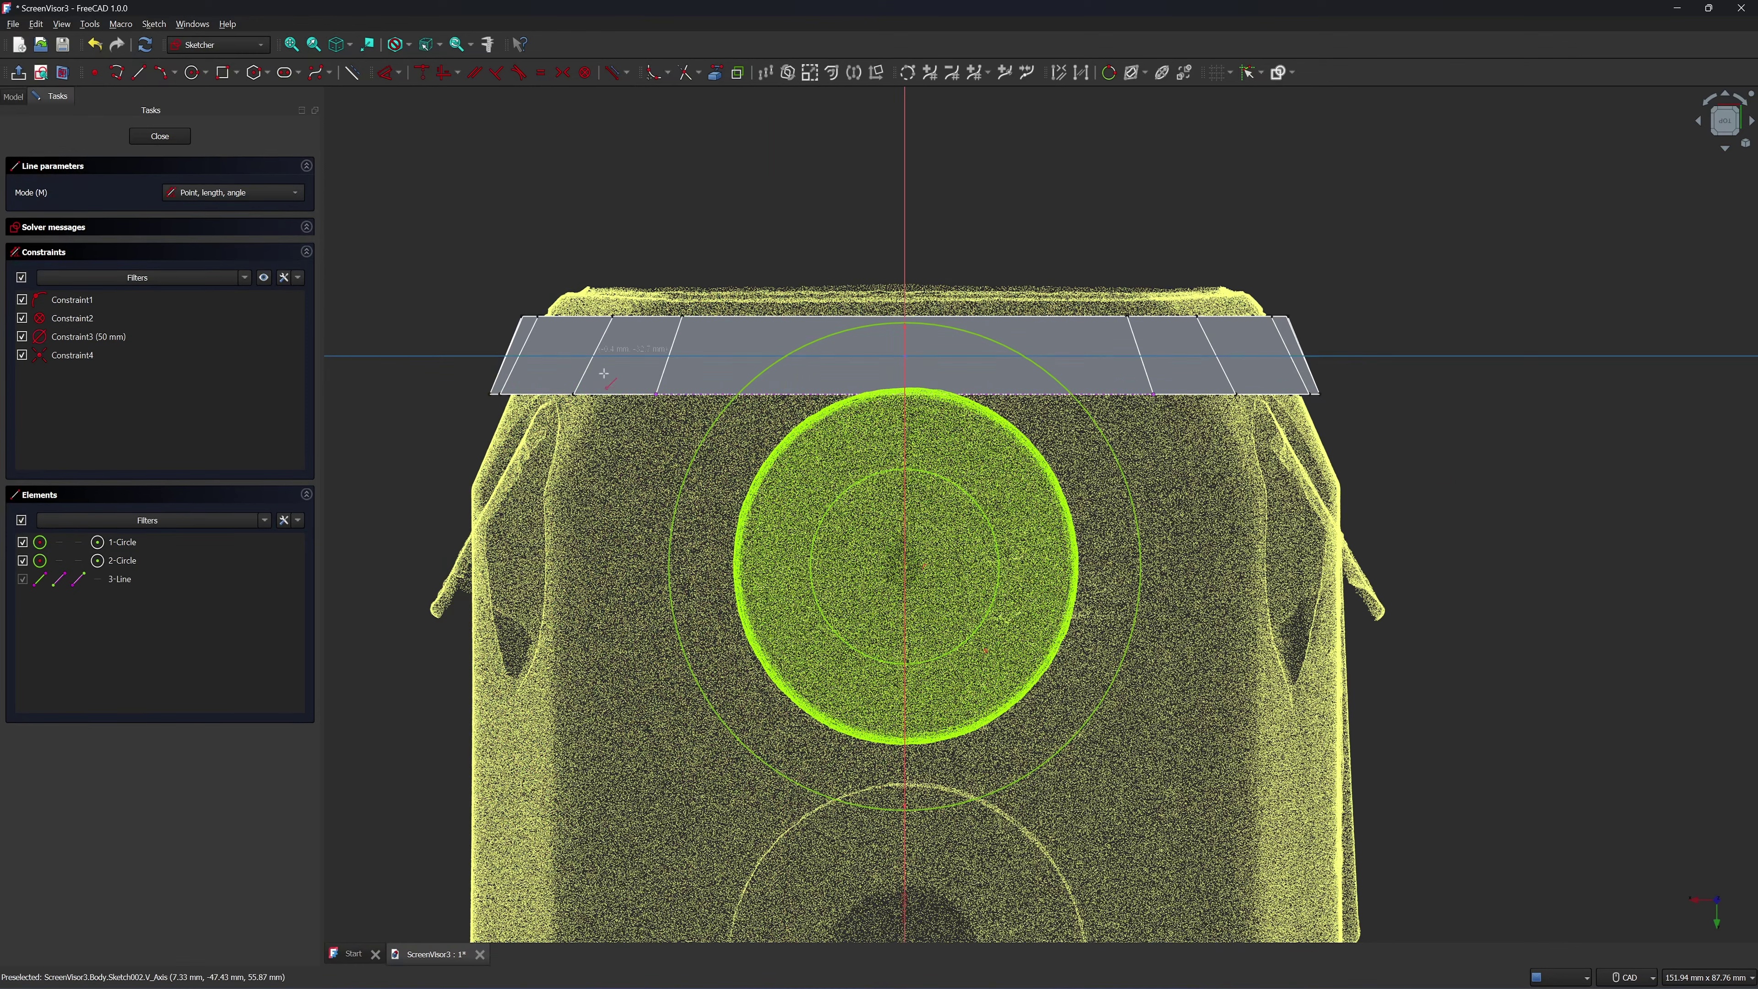
pyautogui.click(656, 395)
pyautogui.scroll(1, 657, 484)
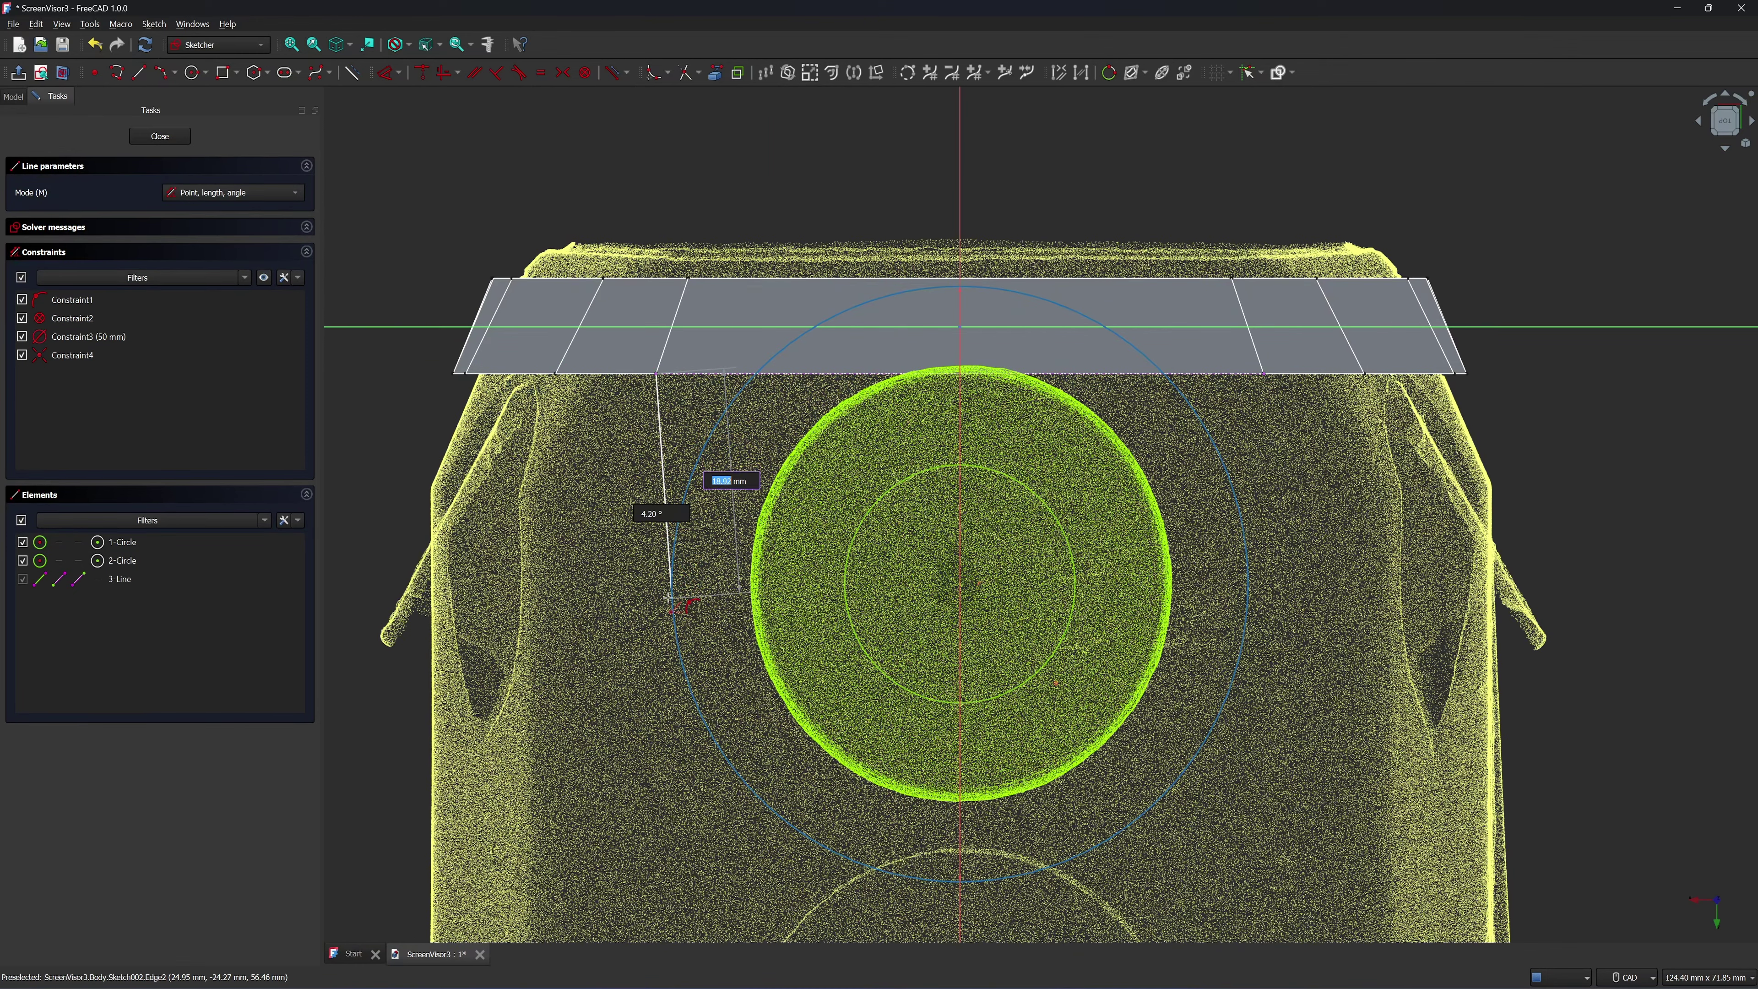
pyautogui.click(668, 597)
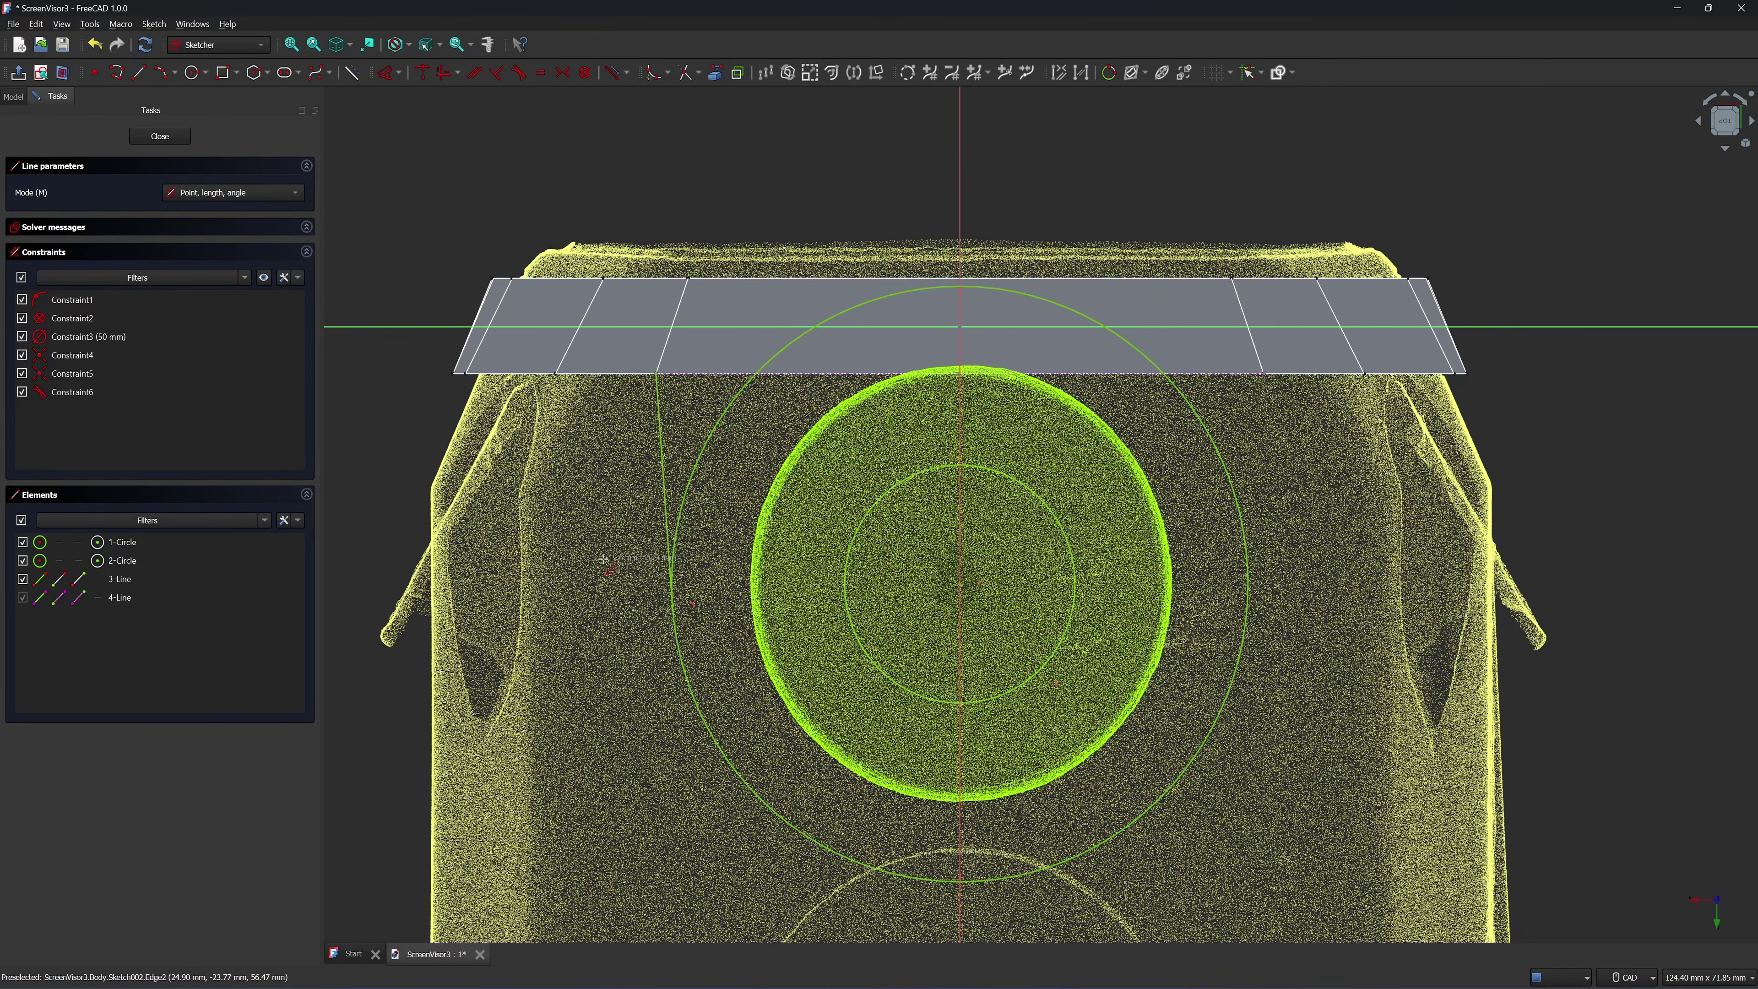
pyautogui.click(1265, 377)
pyautogui.click(1250, 588)
pyautogui.press('Escape')
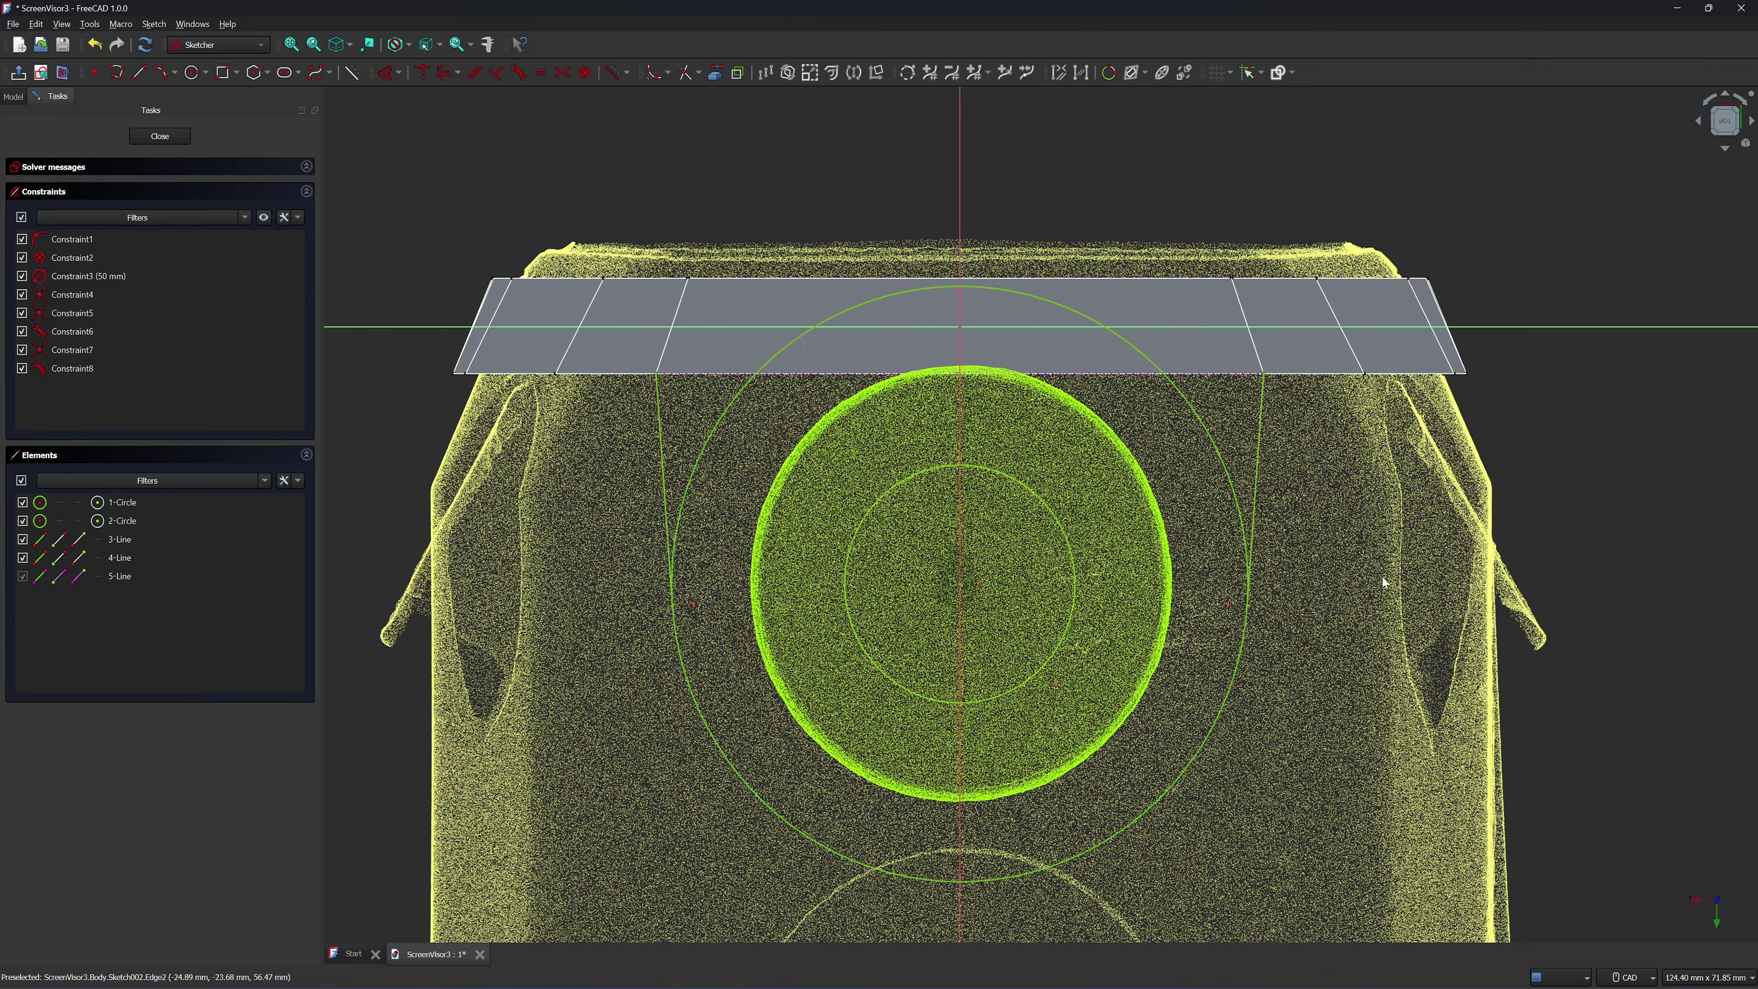
# Project the central visor face's long edge farthest from the cap into the sketch as external geometry
pyautogui.scroll(-3, 1385, 575)
pyautogui.moveTo(1516, 559); pyautogui.dragTo(1381, 550, button='middle')
pyautogui.scroll(3, 1169, 535)
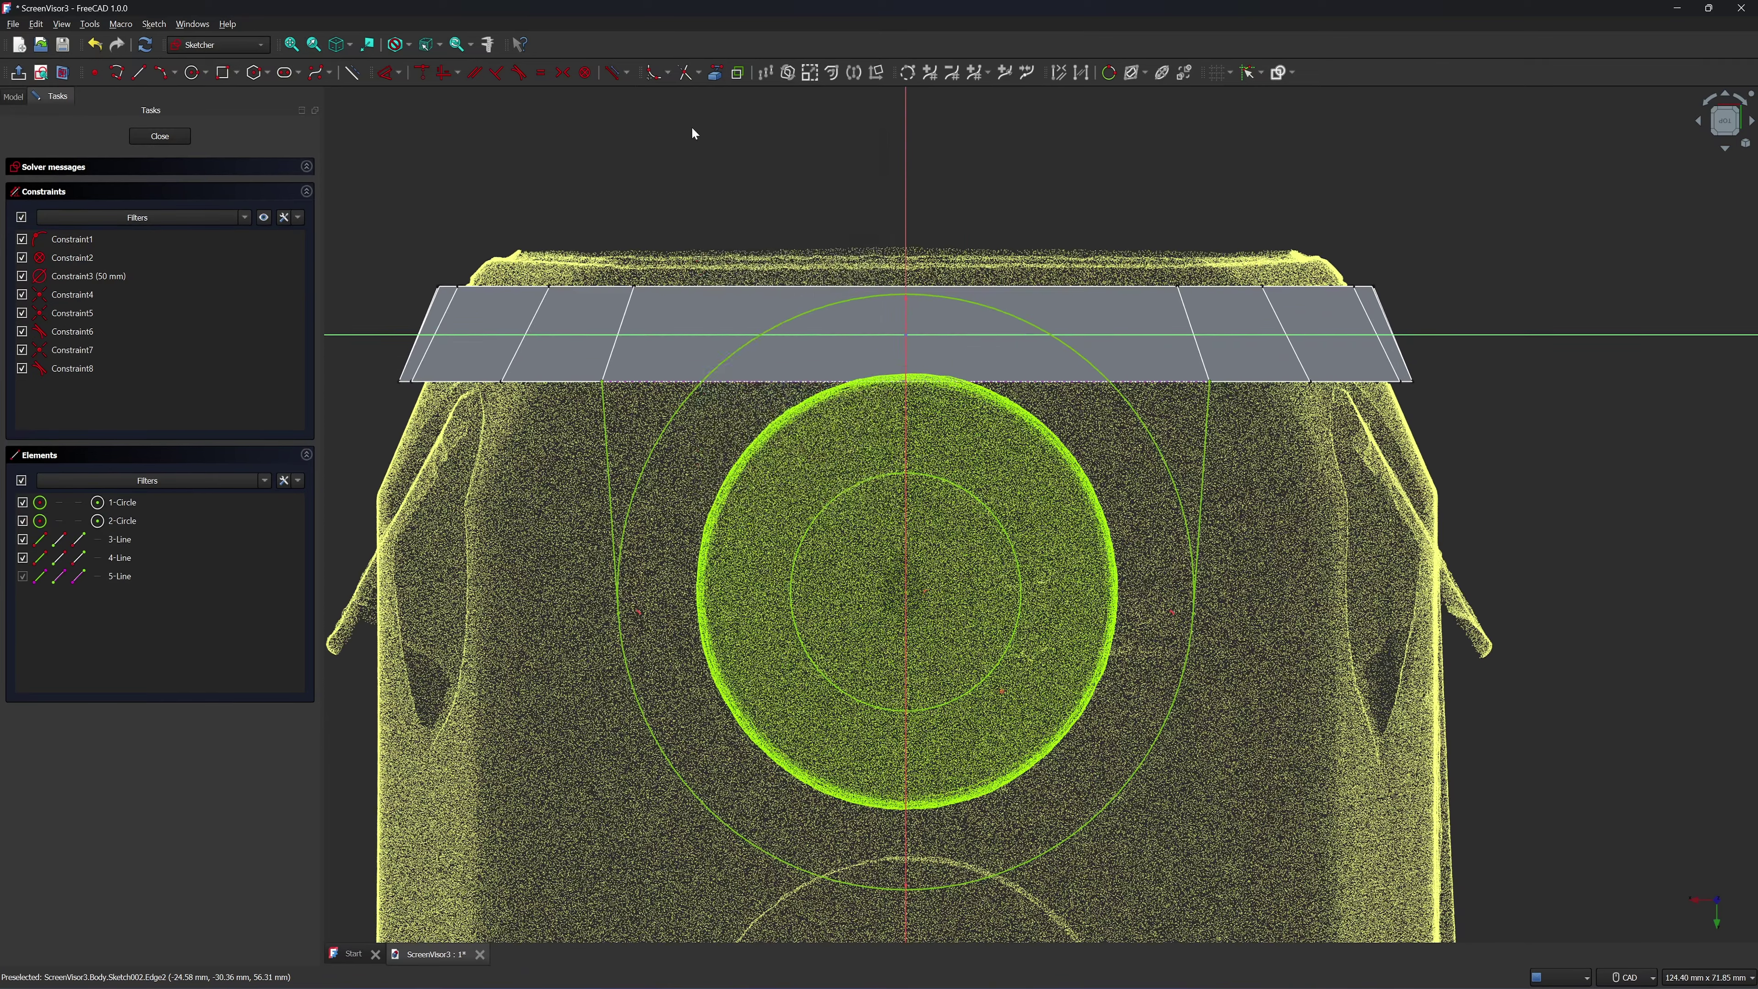
pyautogui.rightClick(694, 133)
pyautogui.click(728, 320)
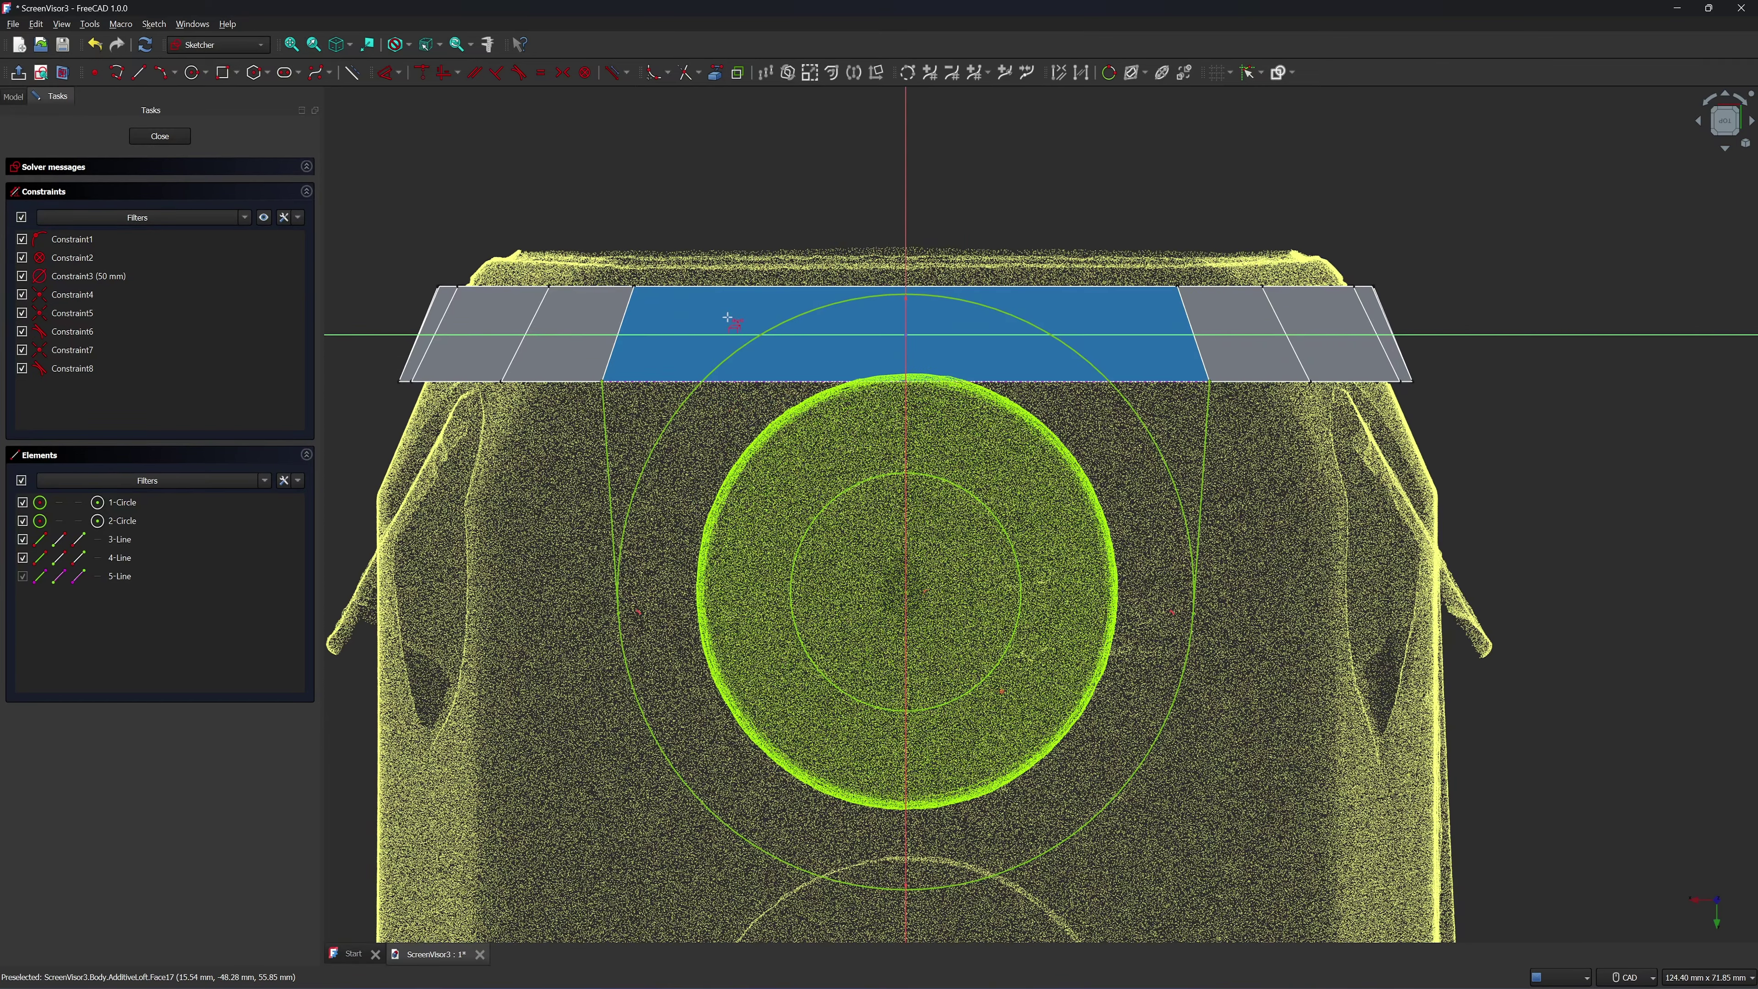
pyautogui.scroll(3, 735, 289)
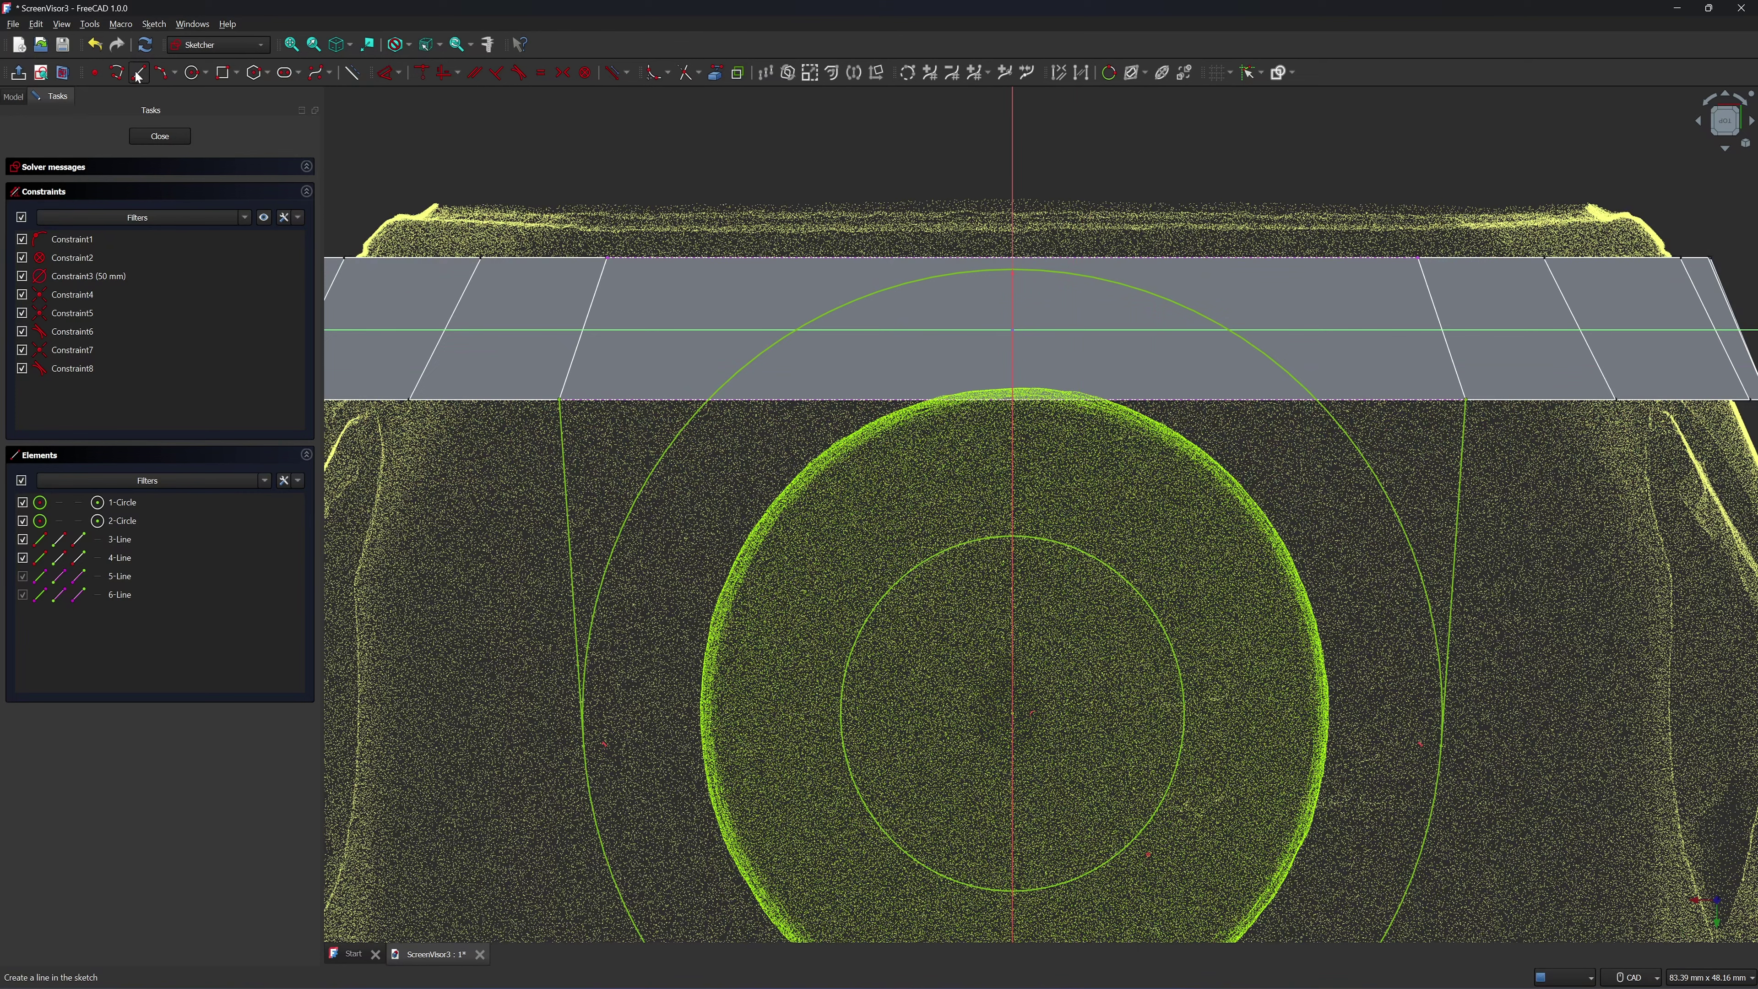
# Draw three lines along the central visor face's slanted sides and far edge to join the ends of the two tangent lines
pyautogui.press('g')
pyautogui.press('l')
pyautogui.click(584, 745)
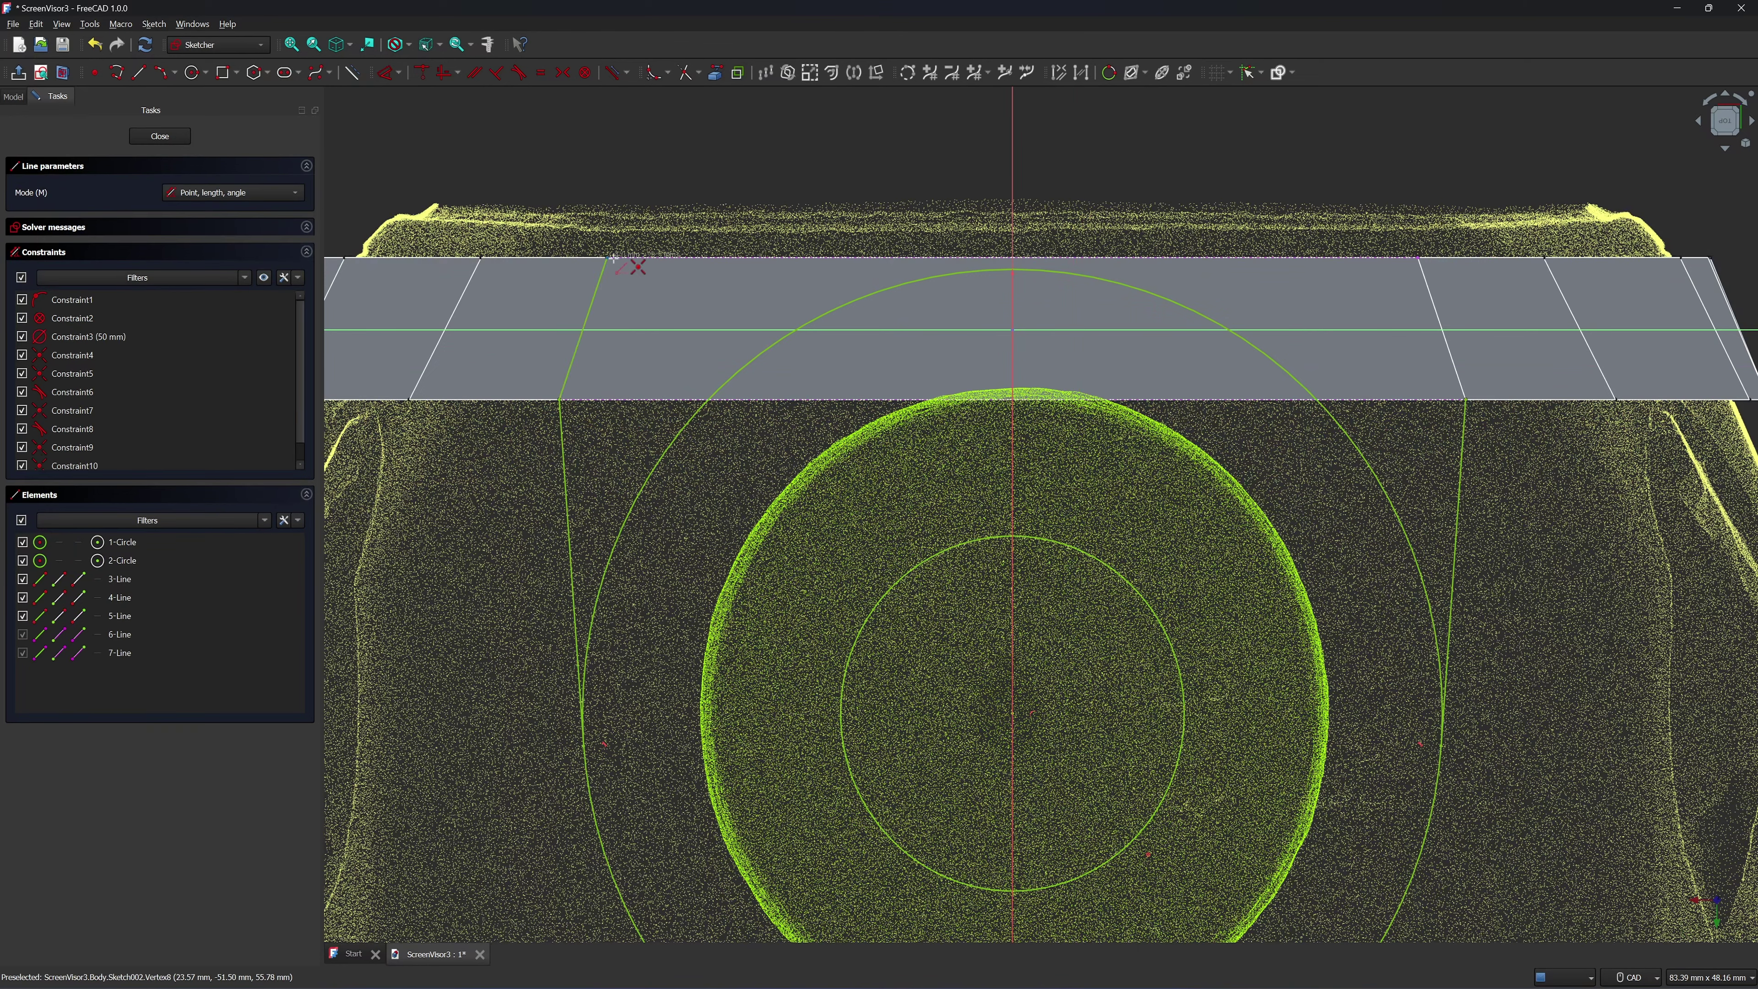
pyautogui.click(607, 258)
pyautogui.click(1416, 258)
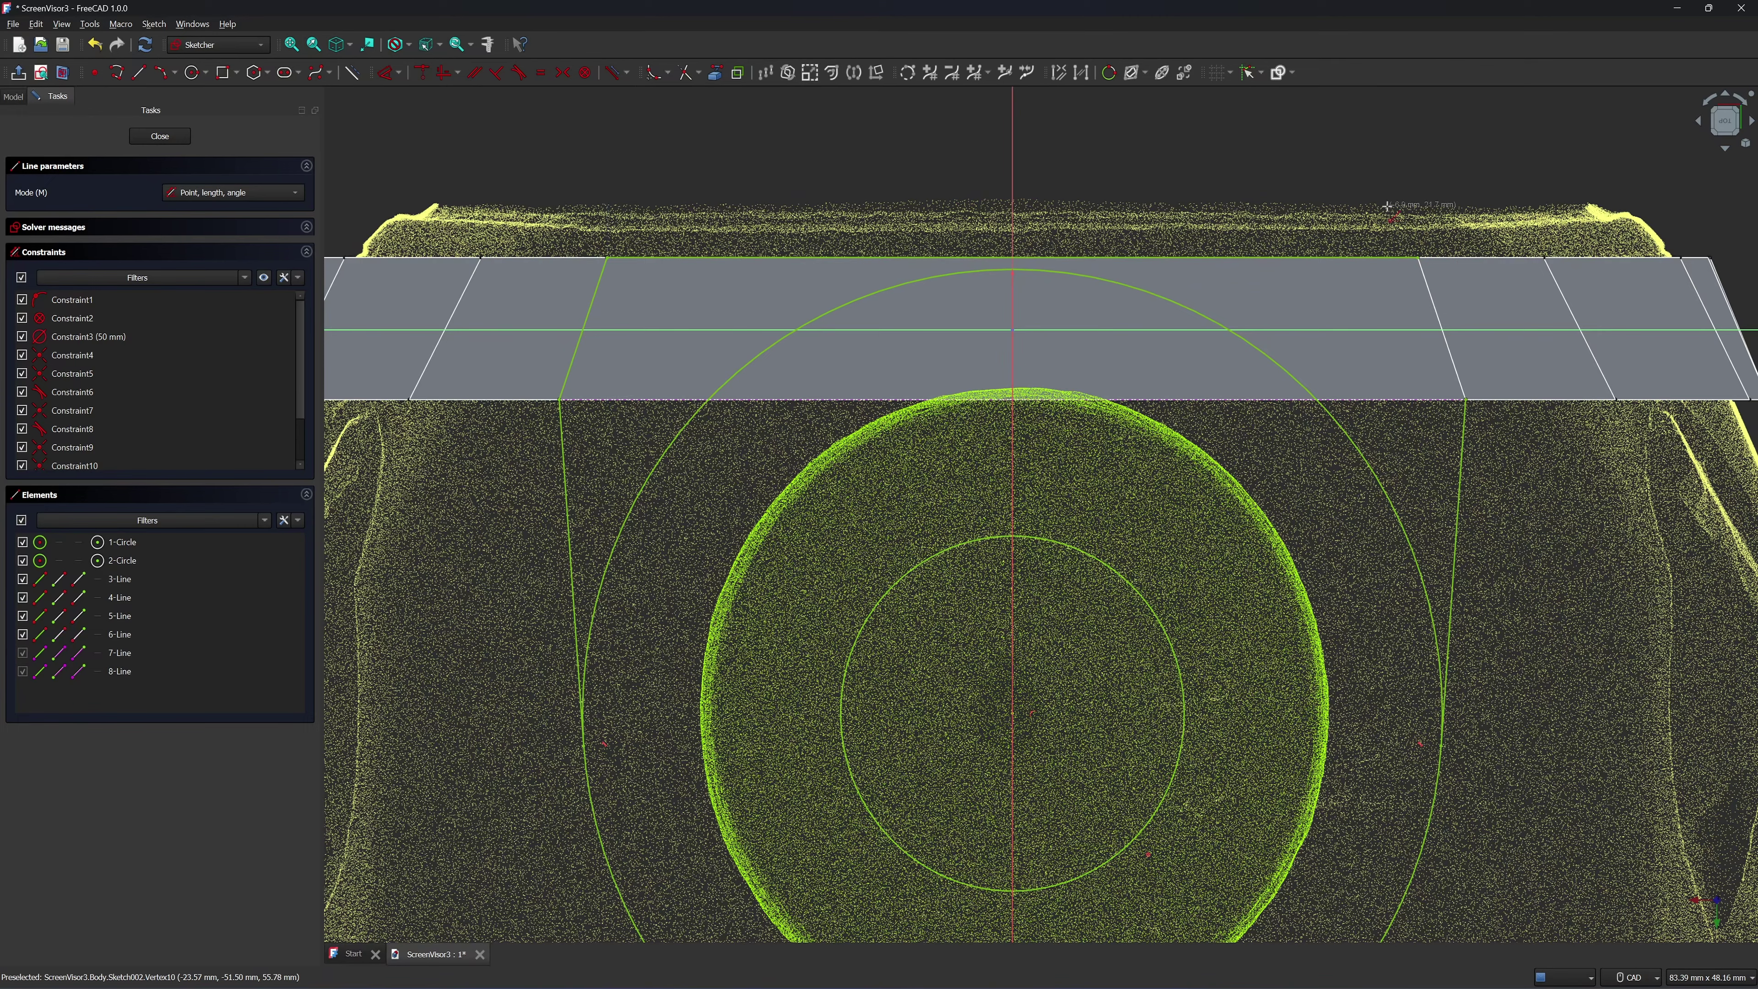
pyautogui.scroll(-2, 1417, 259)
pyautogui.click(1453, 367)
pyautogui.rightClick(1453, 311)
pyautogui.scroll(-2, 1439, 174)
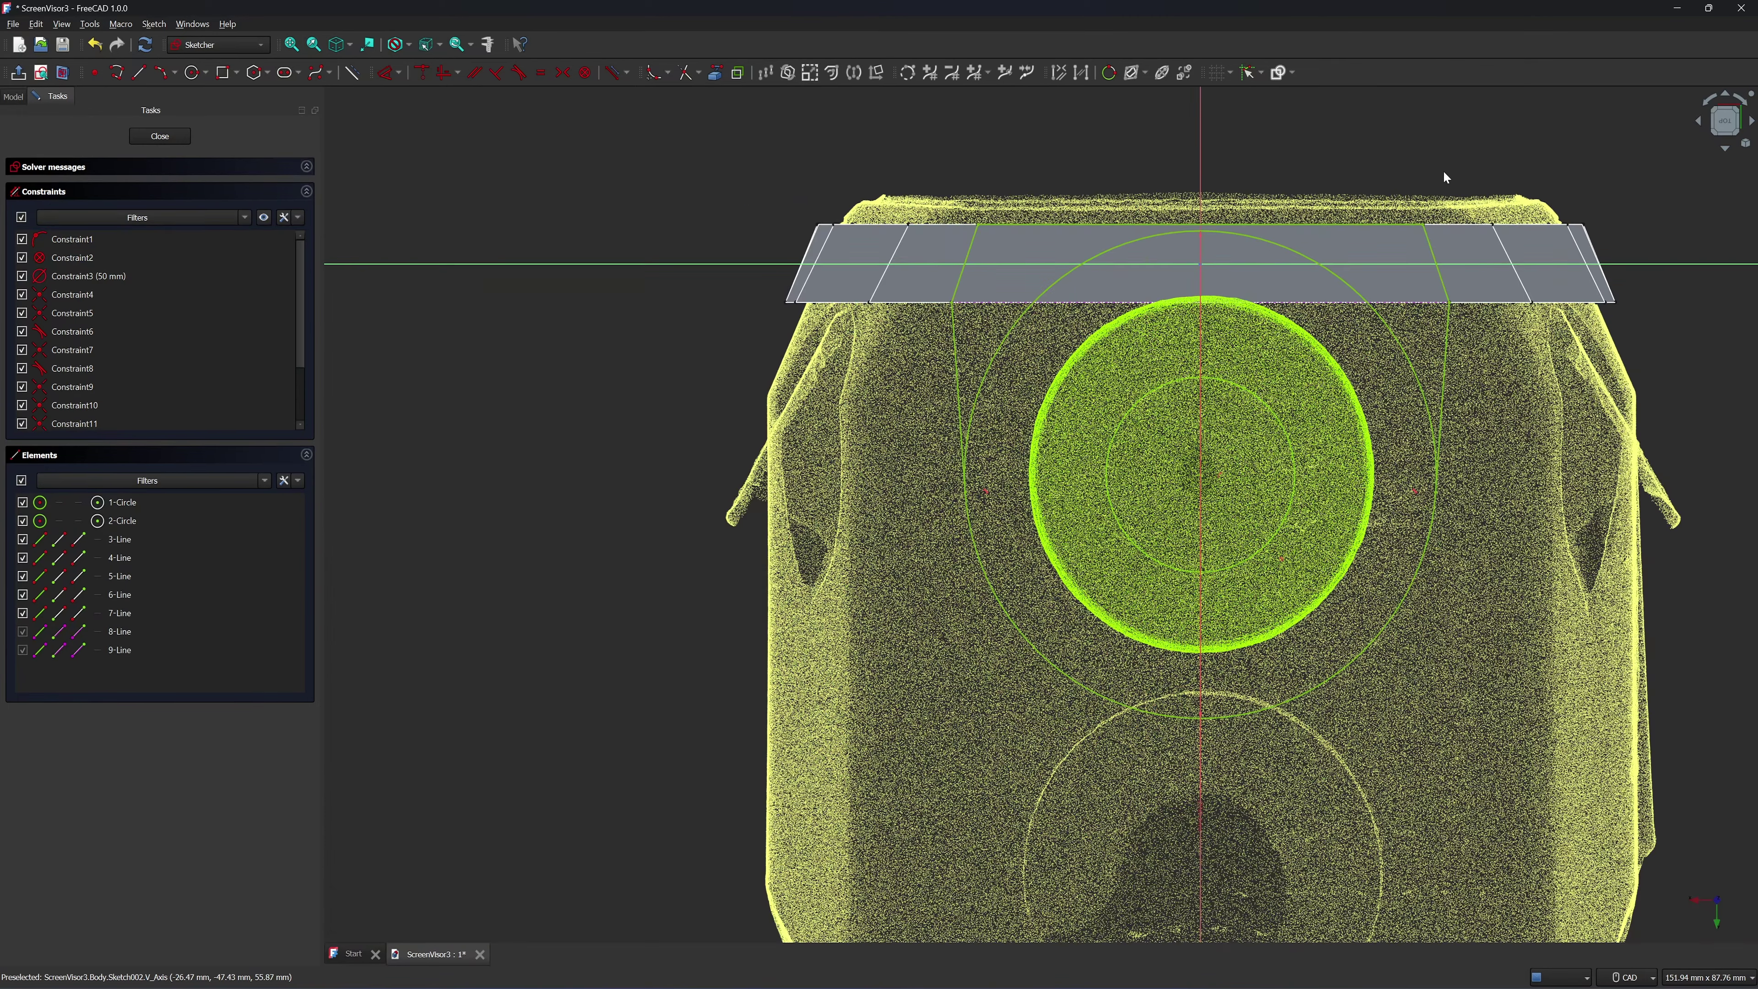
# Trim the 50 mm circle between the two tangent lines on the visor side, leaving only the arc around the cap
pyautogui.moveTo(1444, 173); pyautogui.dragTo(1361, 134, button='middle')
pyautogui.moveTo(1632, 427); pyautogui.dragTo(1594, 424, button='middle')
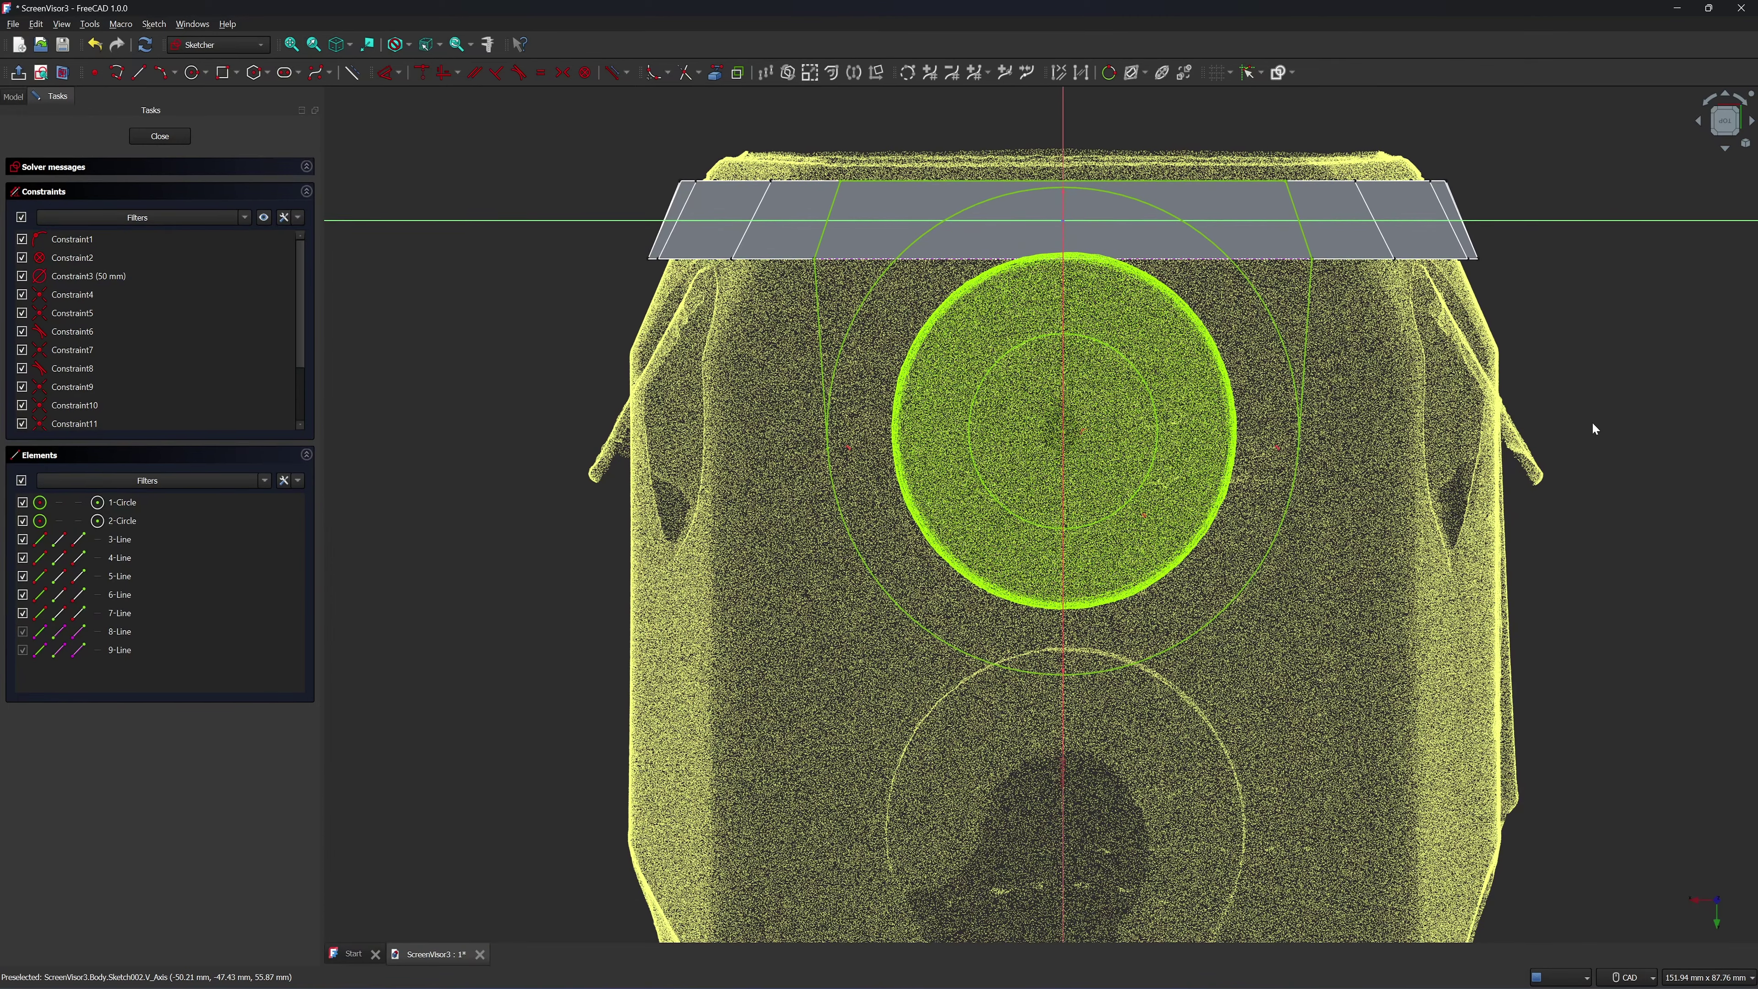
pyautogui.click(685, 72)
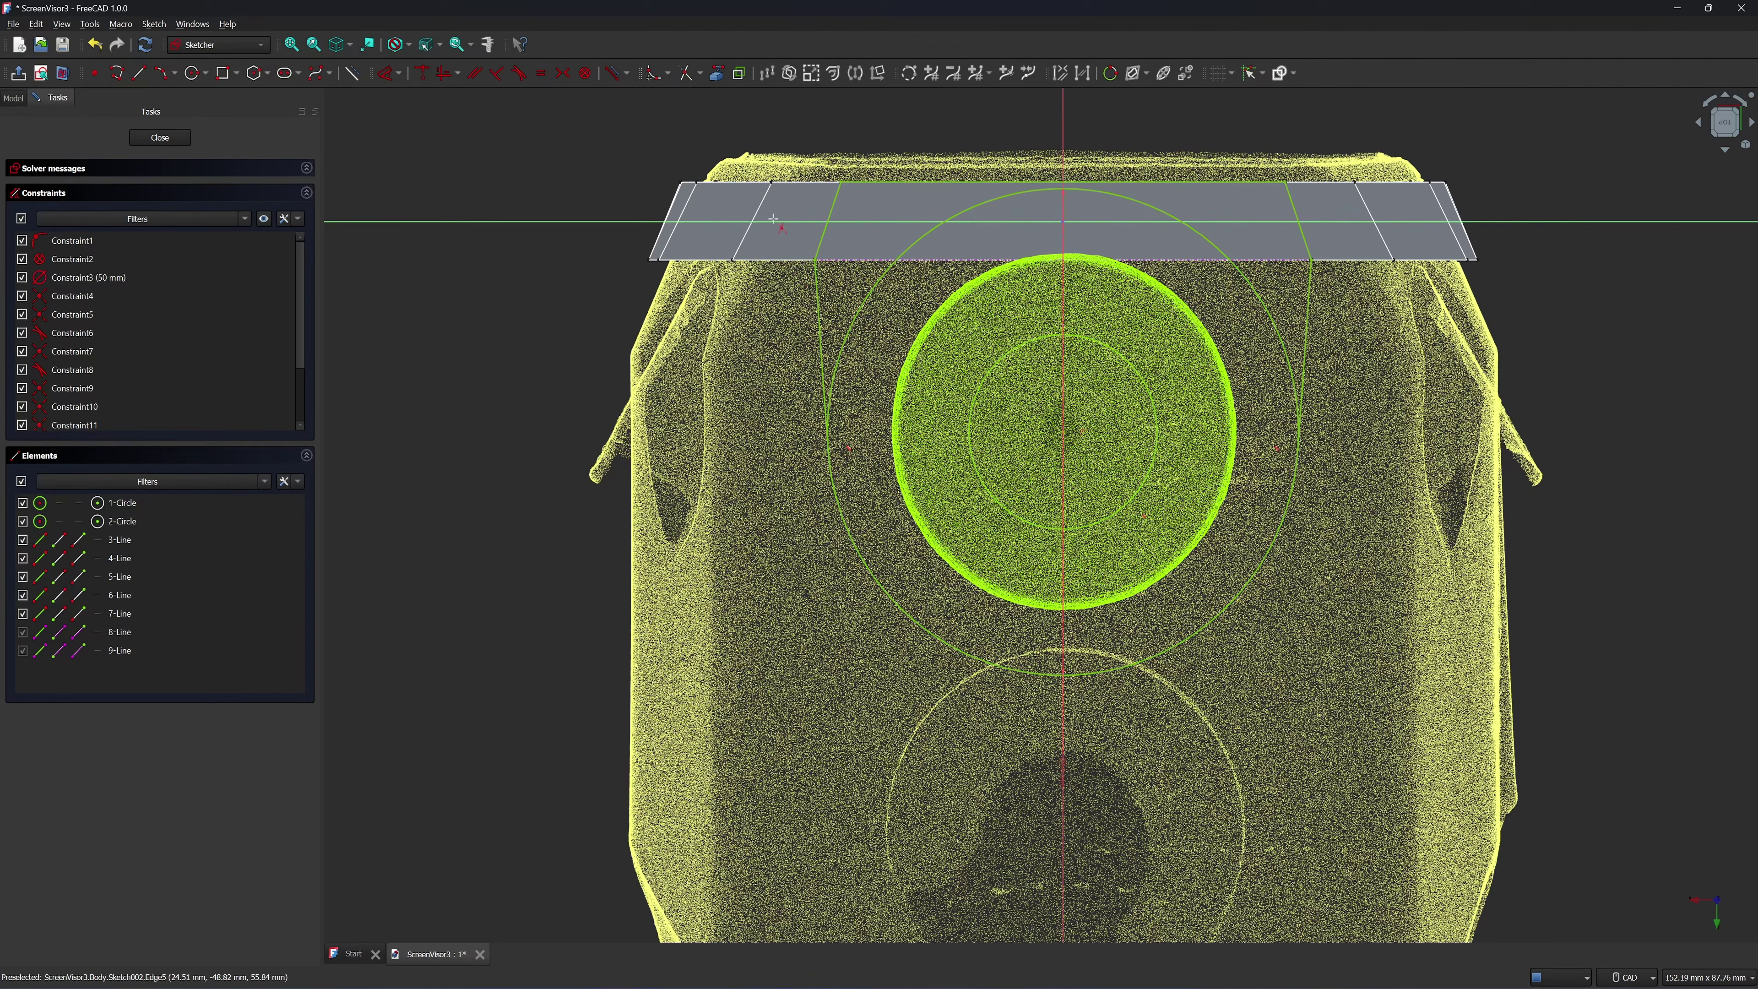
pyautogui.click(840, 351)
pyautogui.click(1266, 309)
pyautogui.rightClick(1206, 237)
pyautogui.click(1206, 237)
pyautogui.press('Delete')
# Draw a three-point arc across the end of the outer arc farthest from the visor, bulging towards the cap
pyautogui.press('g')
pyautogui.press('3')
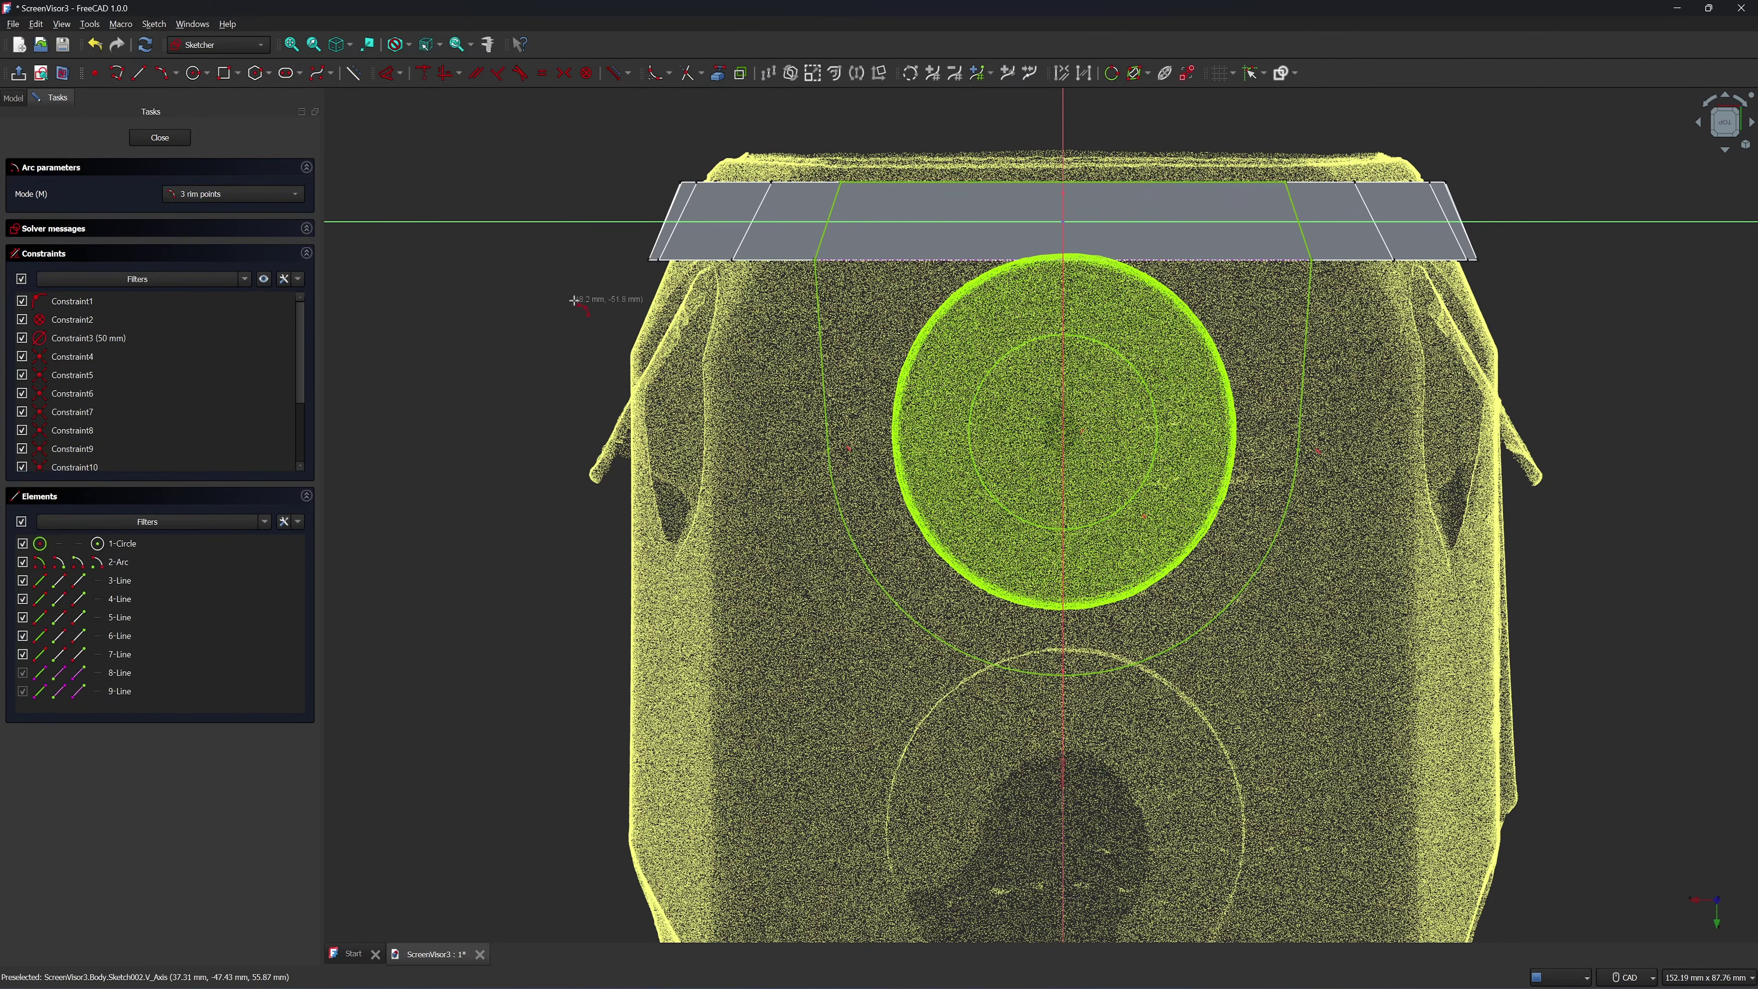
pyautogui.scroll(1, 1014, 671)
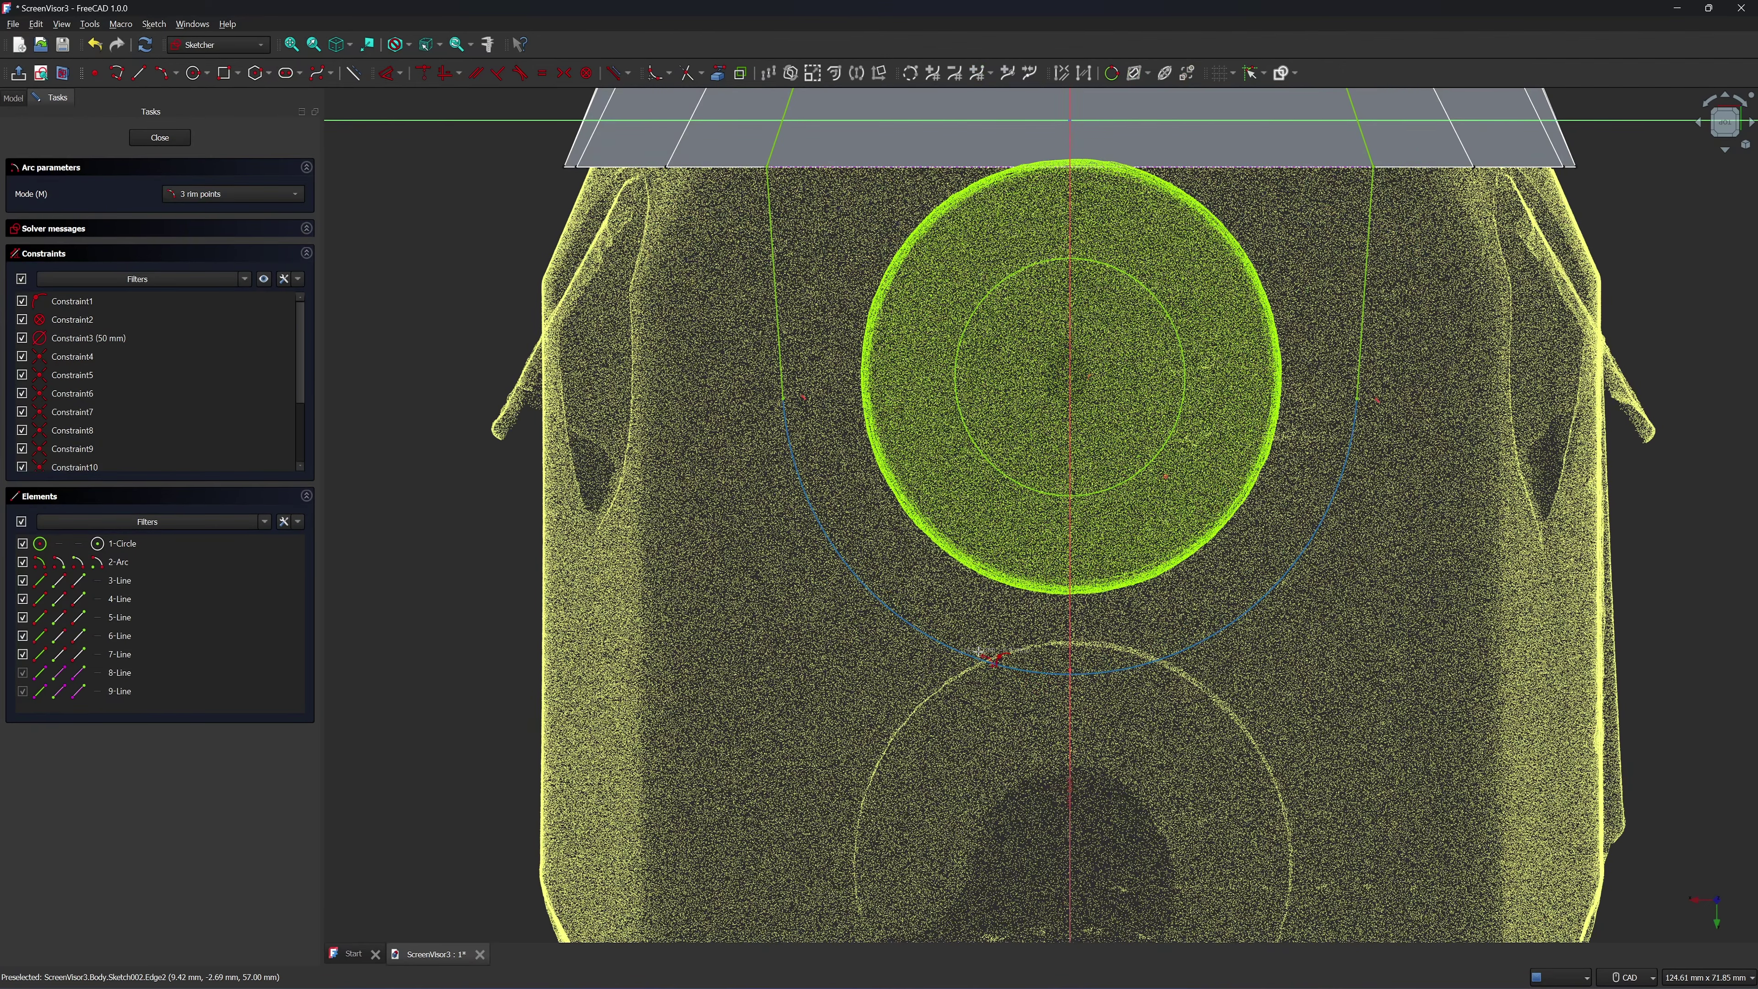
pyautogui.click(961, 651)
pyautogui.click(1183, 650)
pyautogui.click(1122, 613)
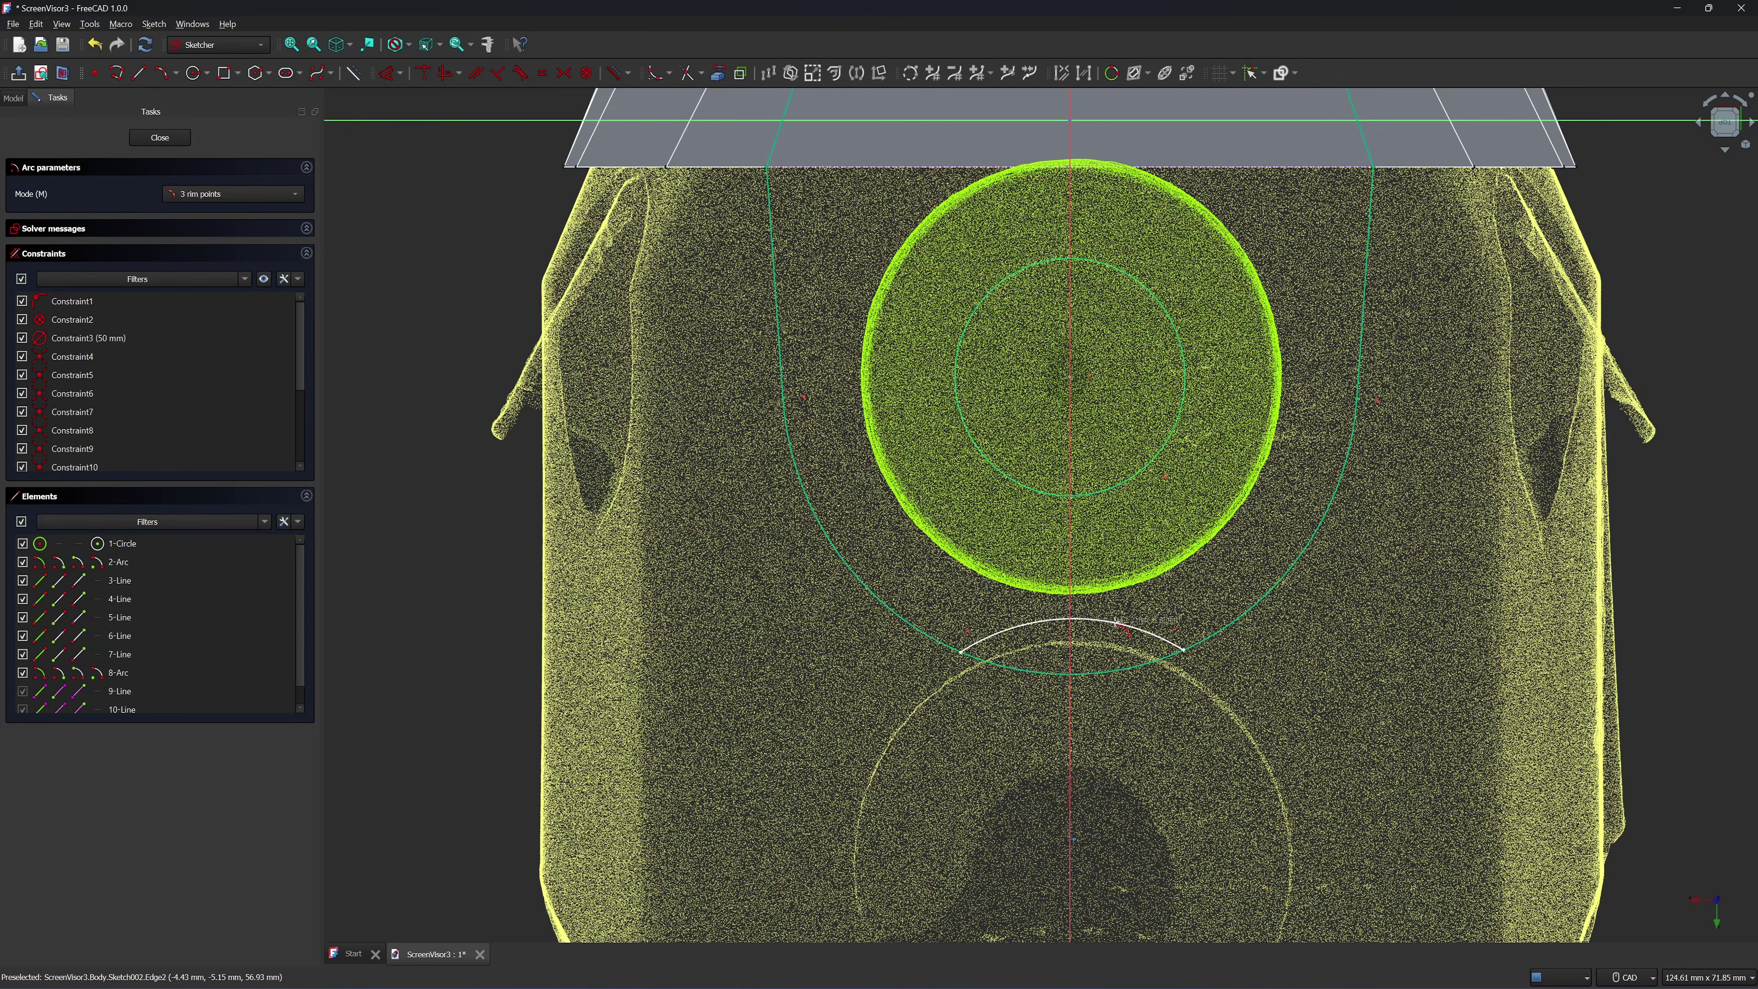
pyautogui.press('Escape')
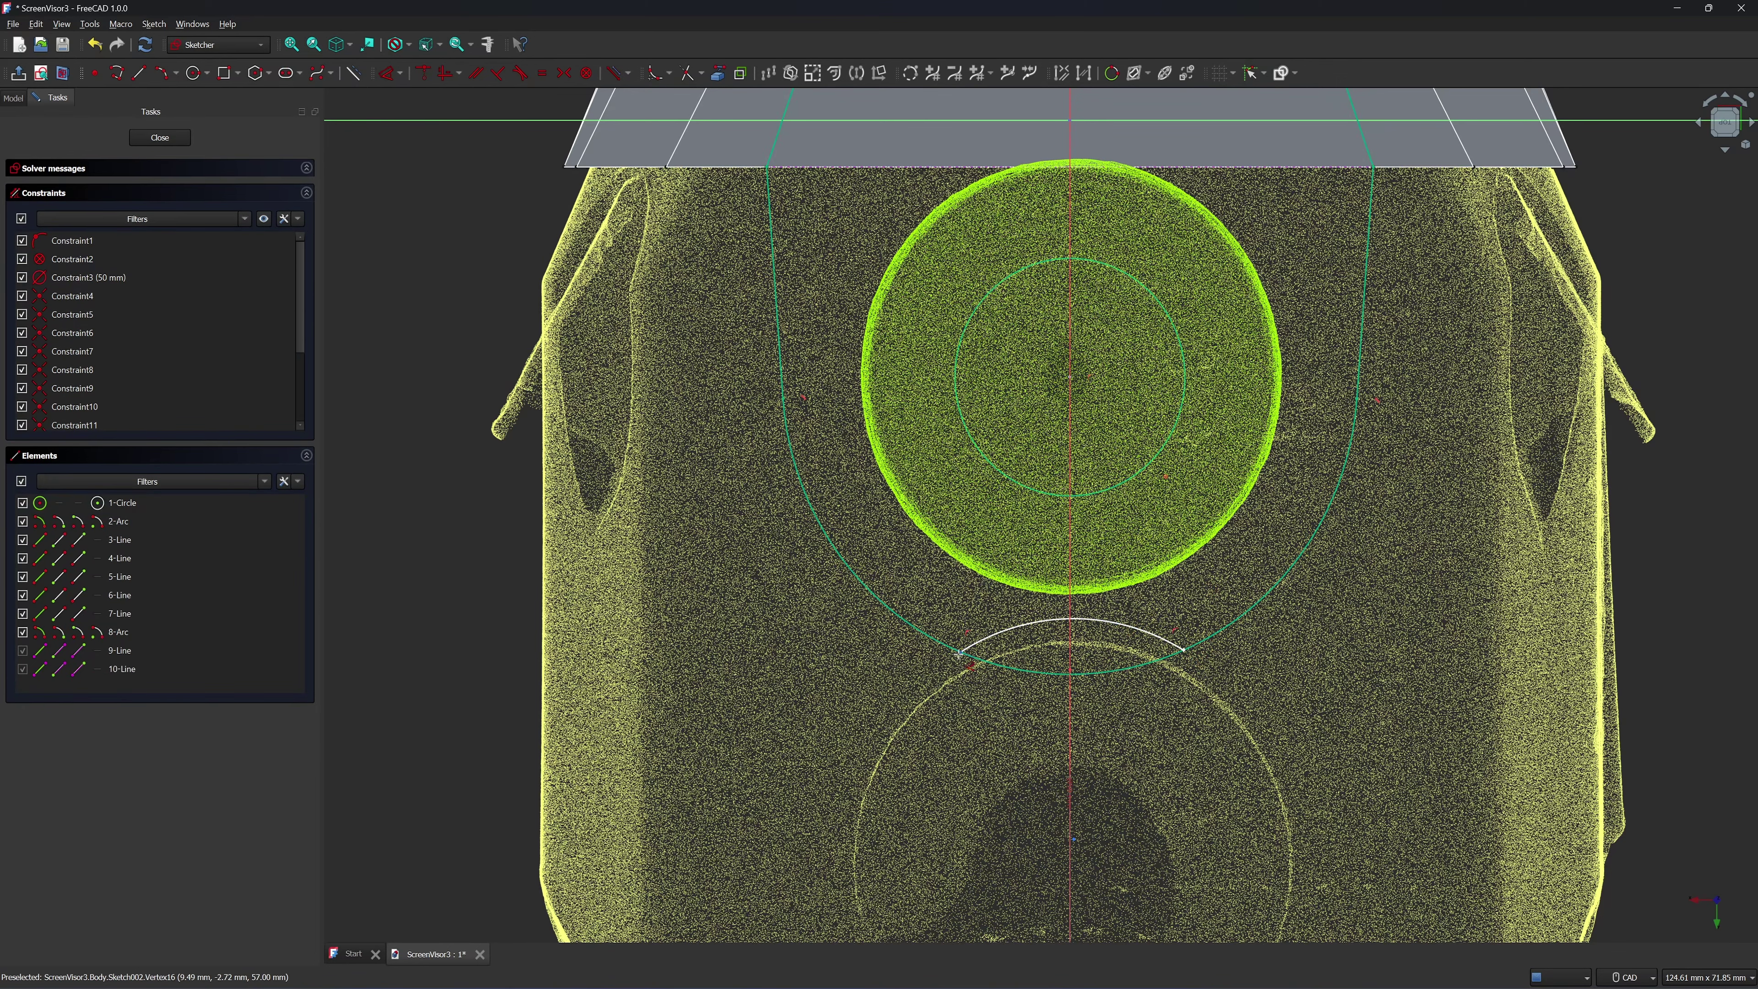
# Constrain each endpoint of the small end arc to a horizontal distance of 9 mm from the vertical axis
pyautogui.click(961, 652)
pyautogui.click(1071, 727)
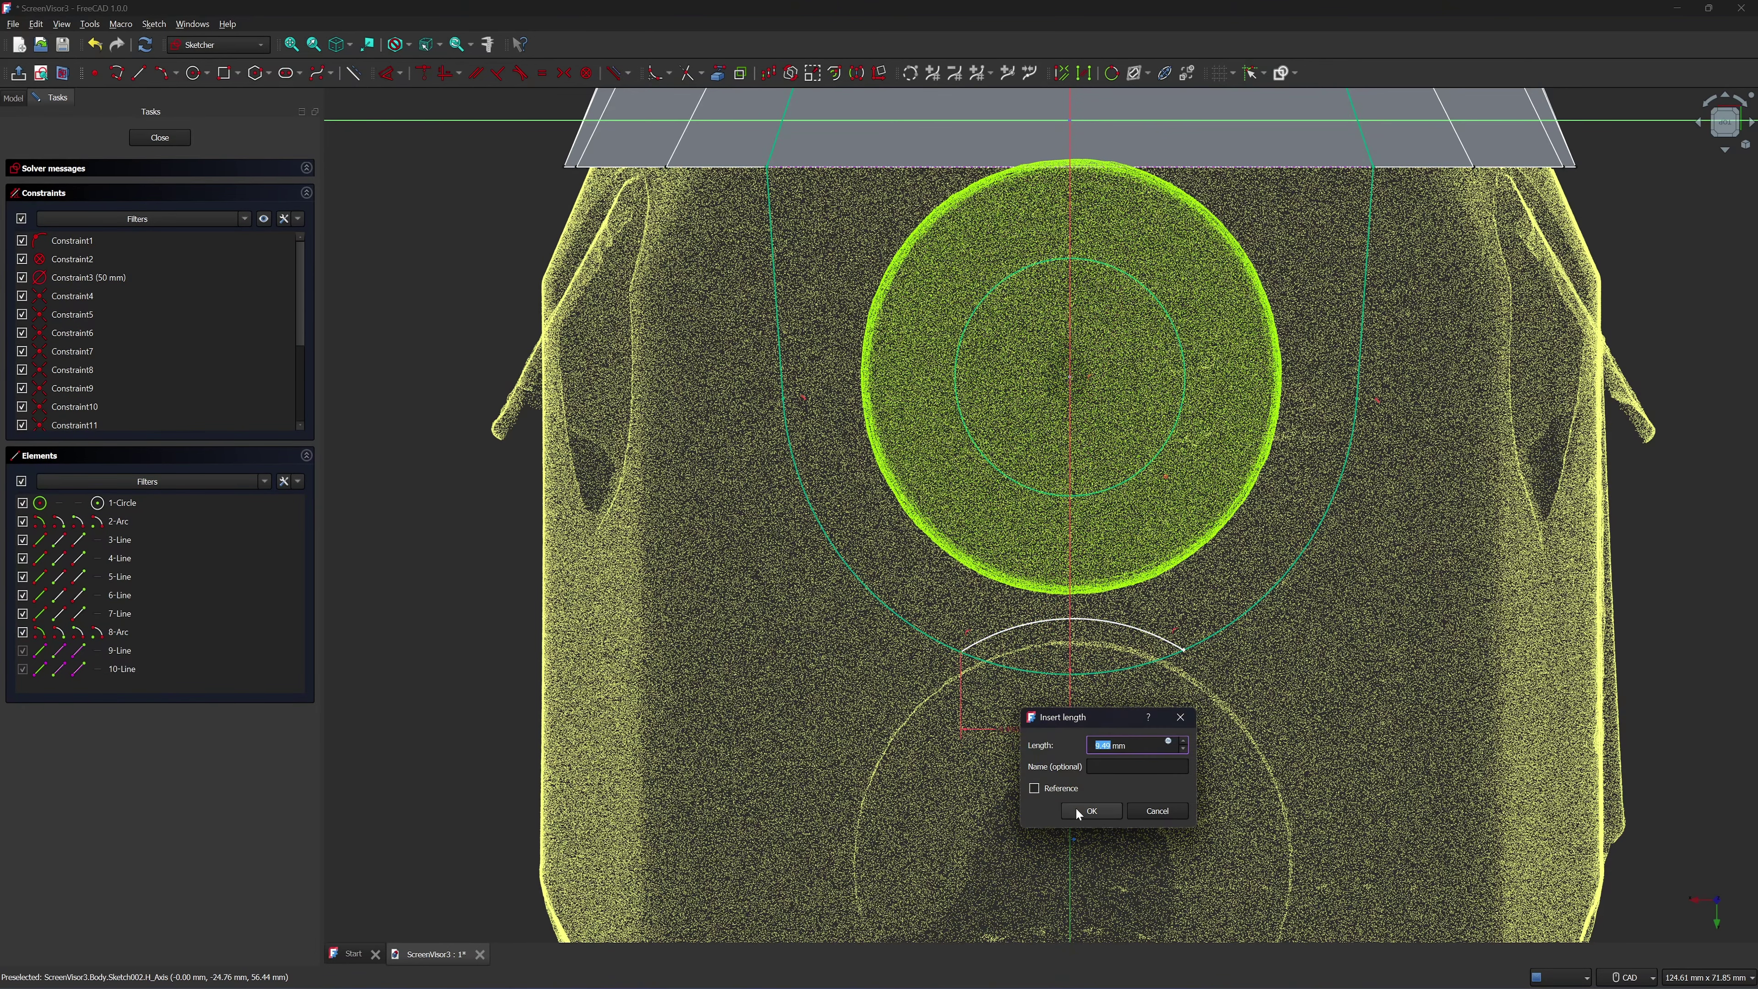
pyautogui.click(1091, 811)
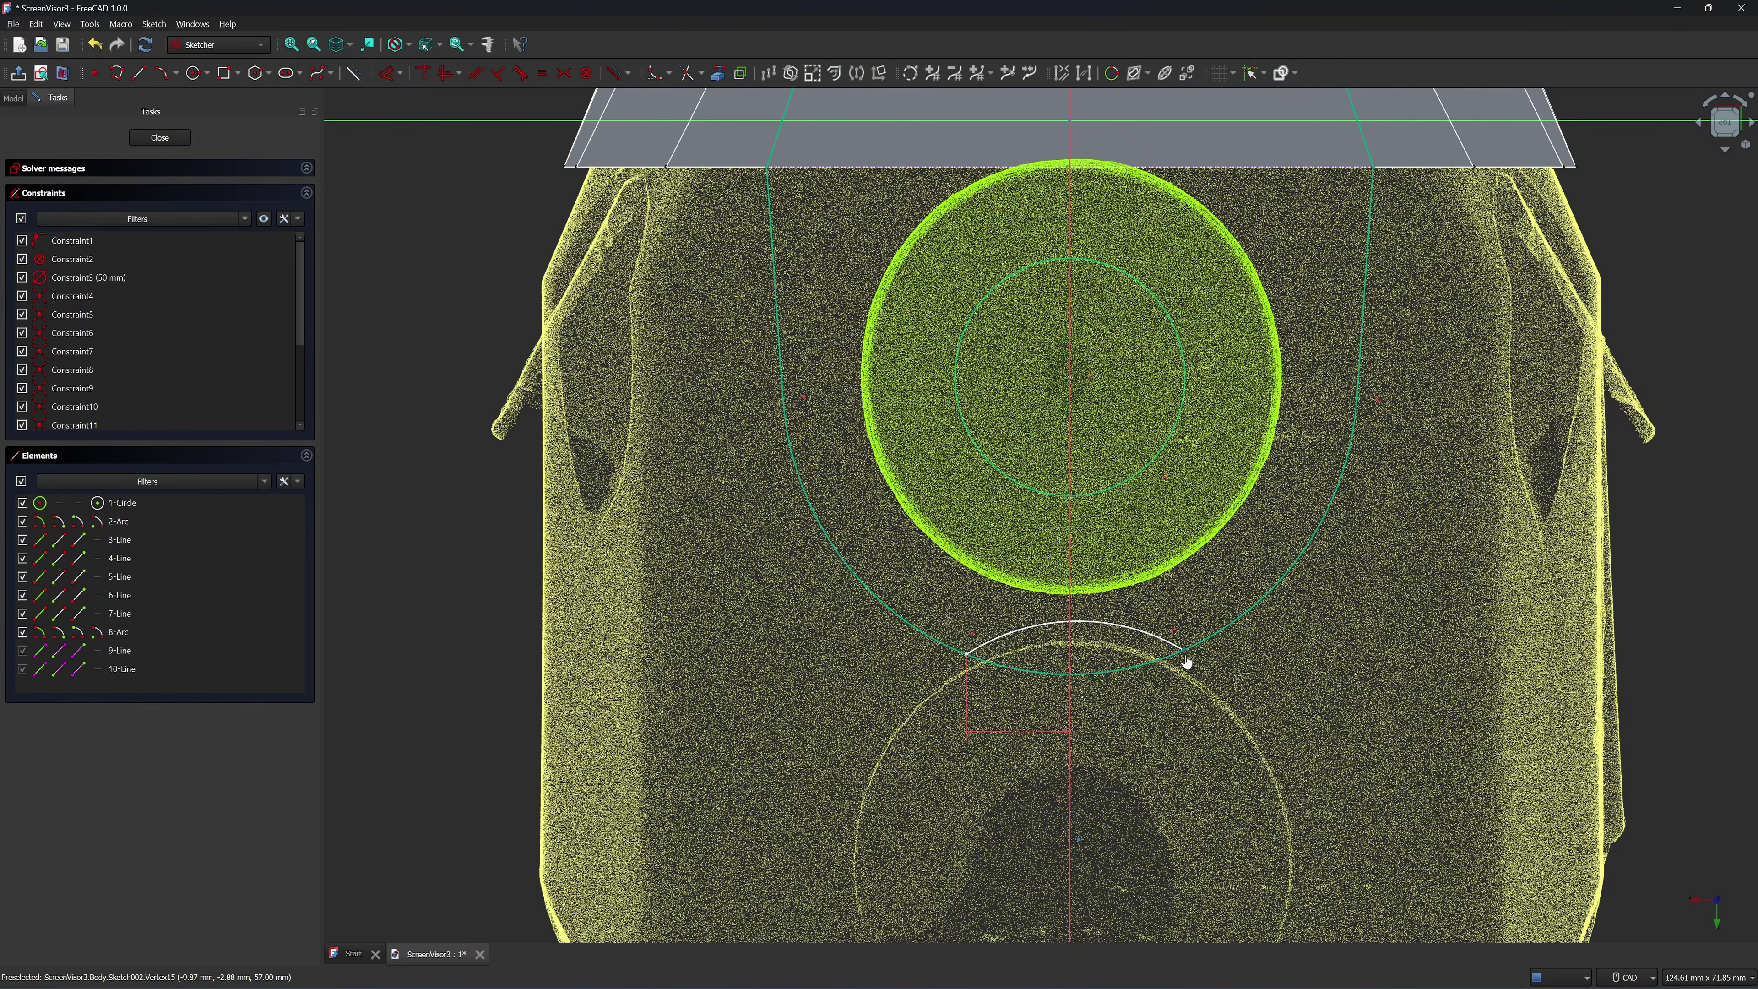
pyautogui.click(1070, 430)
pyautogui.click(1213, 730)
pyautogui.write('9')
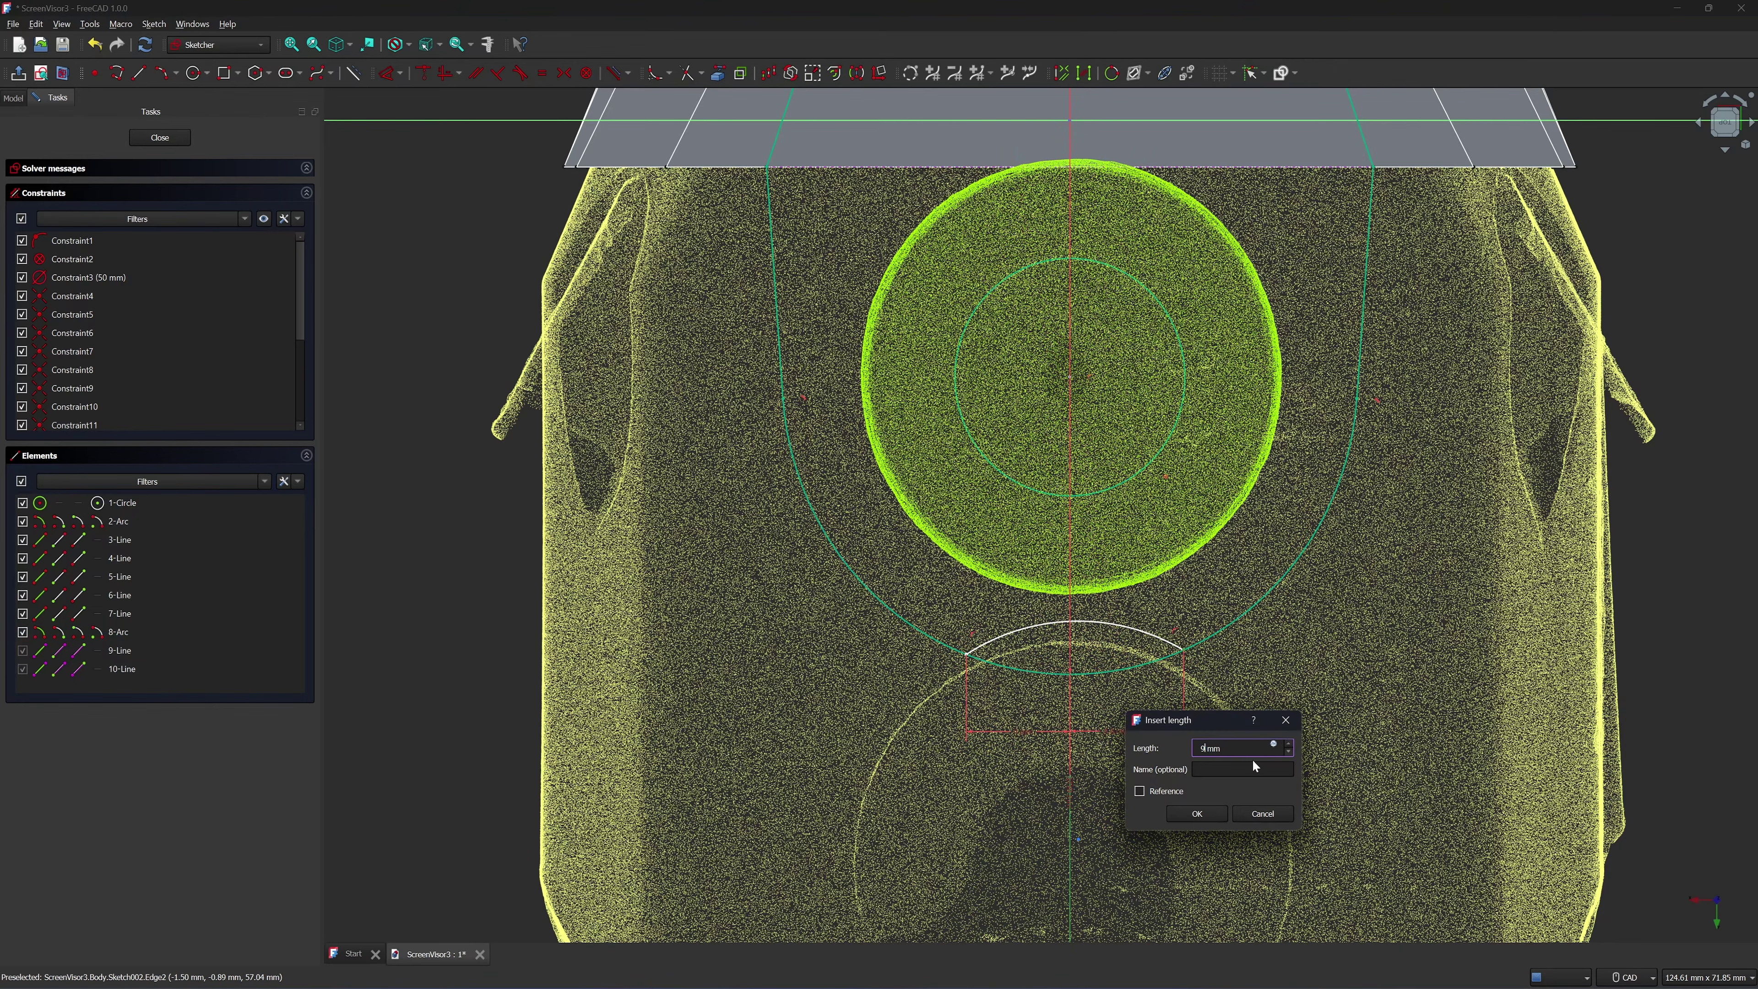
pyautogui.click(1215, 805)
pyautogui.scroll(-1, 1293, 692)
pyautogui.scroll(2, 1255, 685)
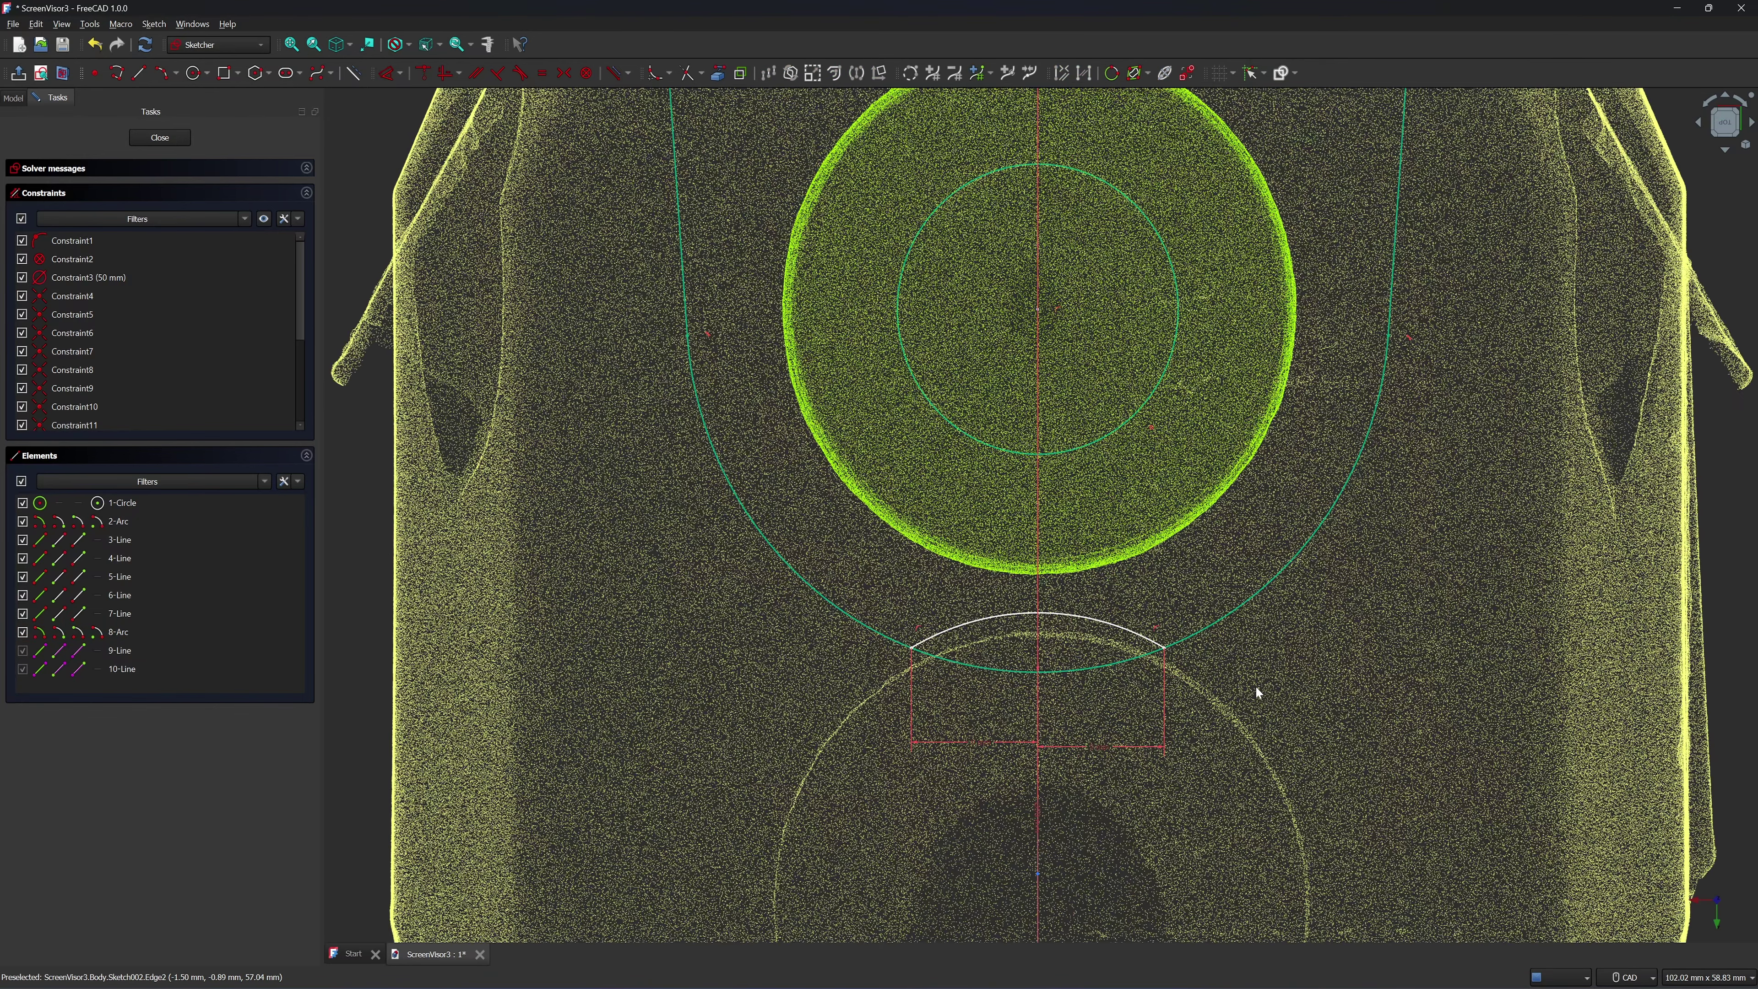
# Trim the outer arc's portion between the small end arc's endpoints and close the sketch
pyautogui.scroll(-1, 1255, 685)
pyautogui.click(688, 79)
pyautogui.click(1026, 671)
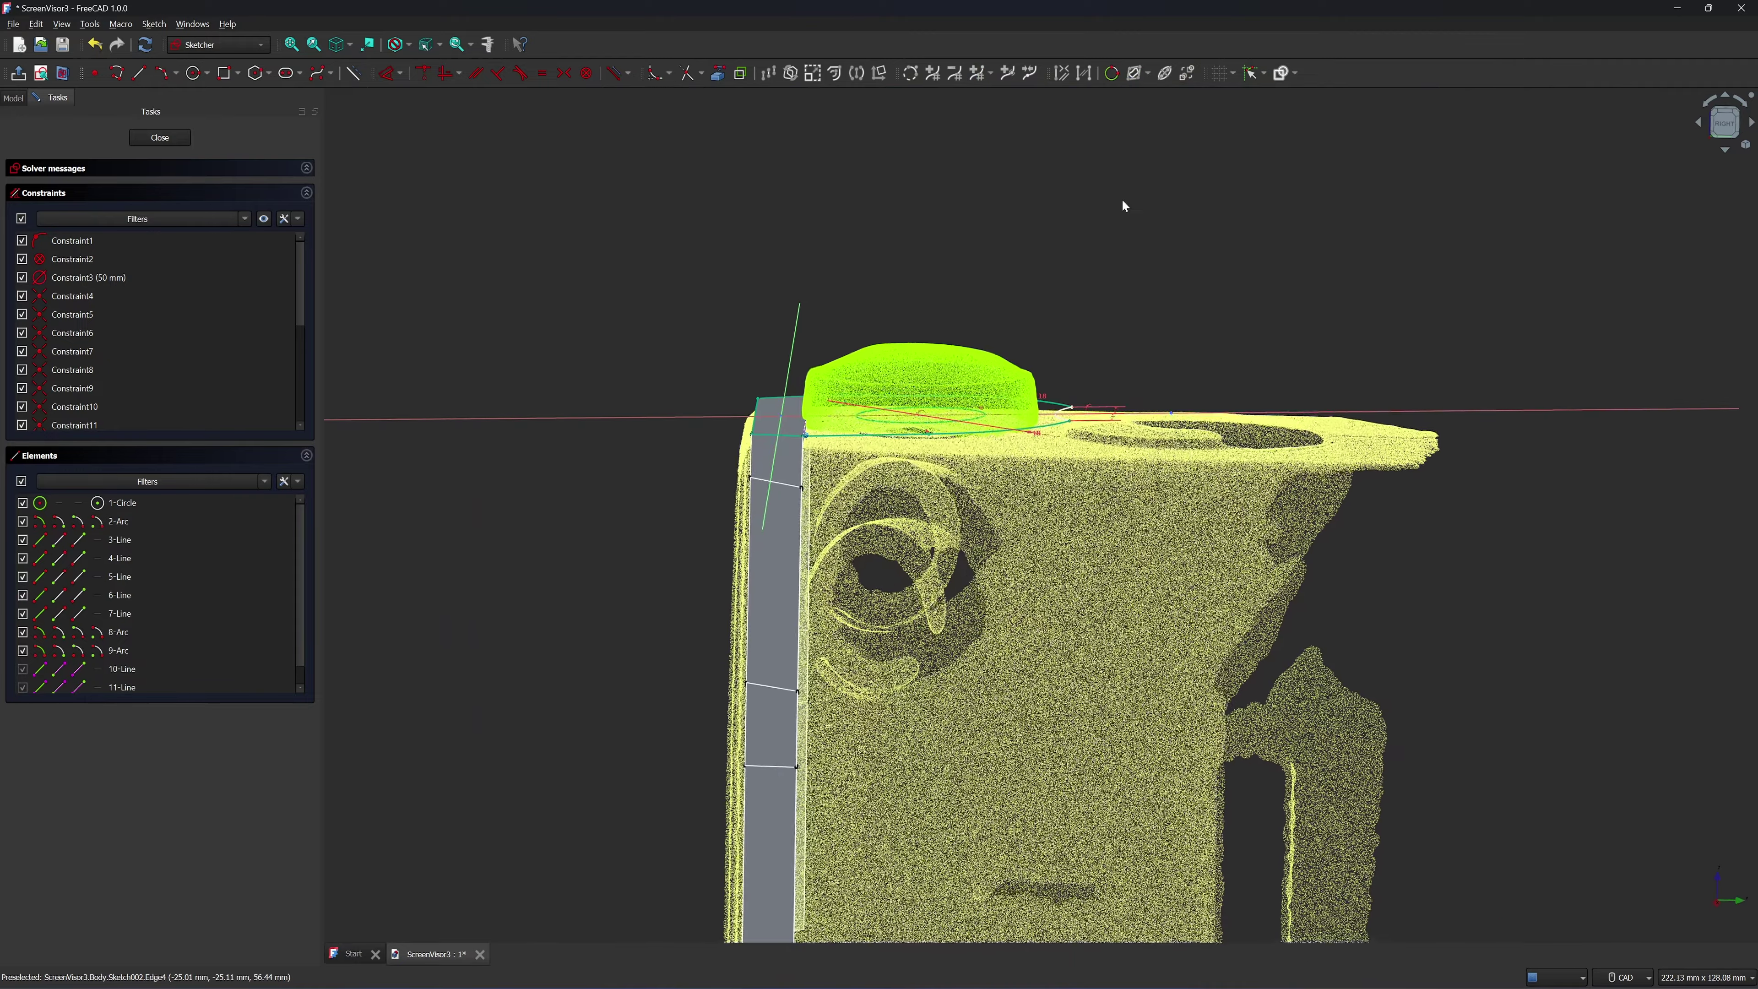
pyautogui.moveTo(1122, 198); pyautogui.dragTo(846, 143, button='middle')
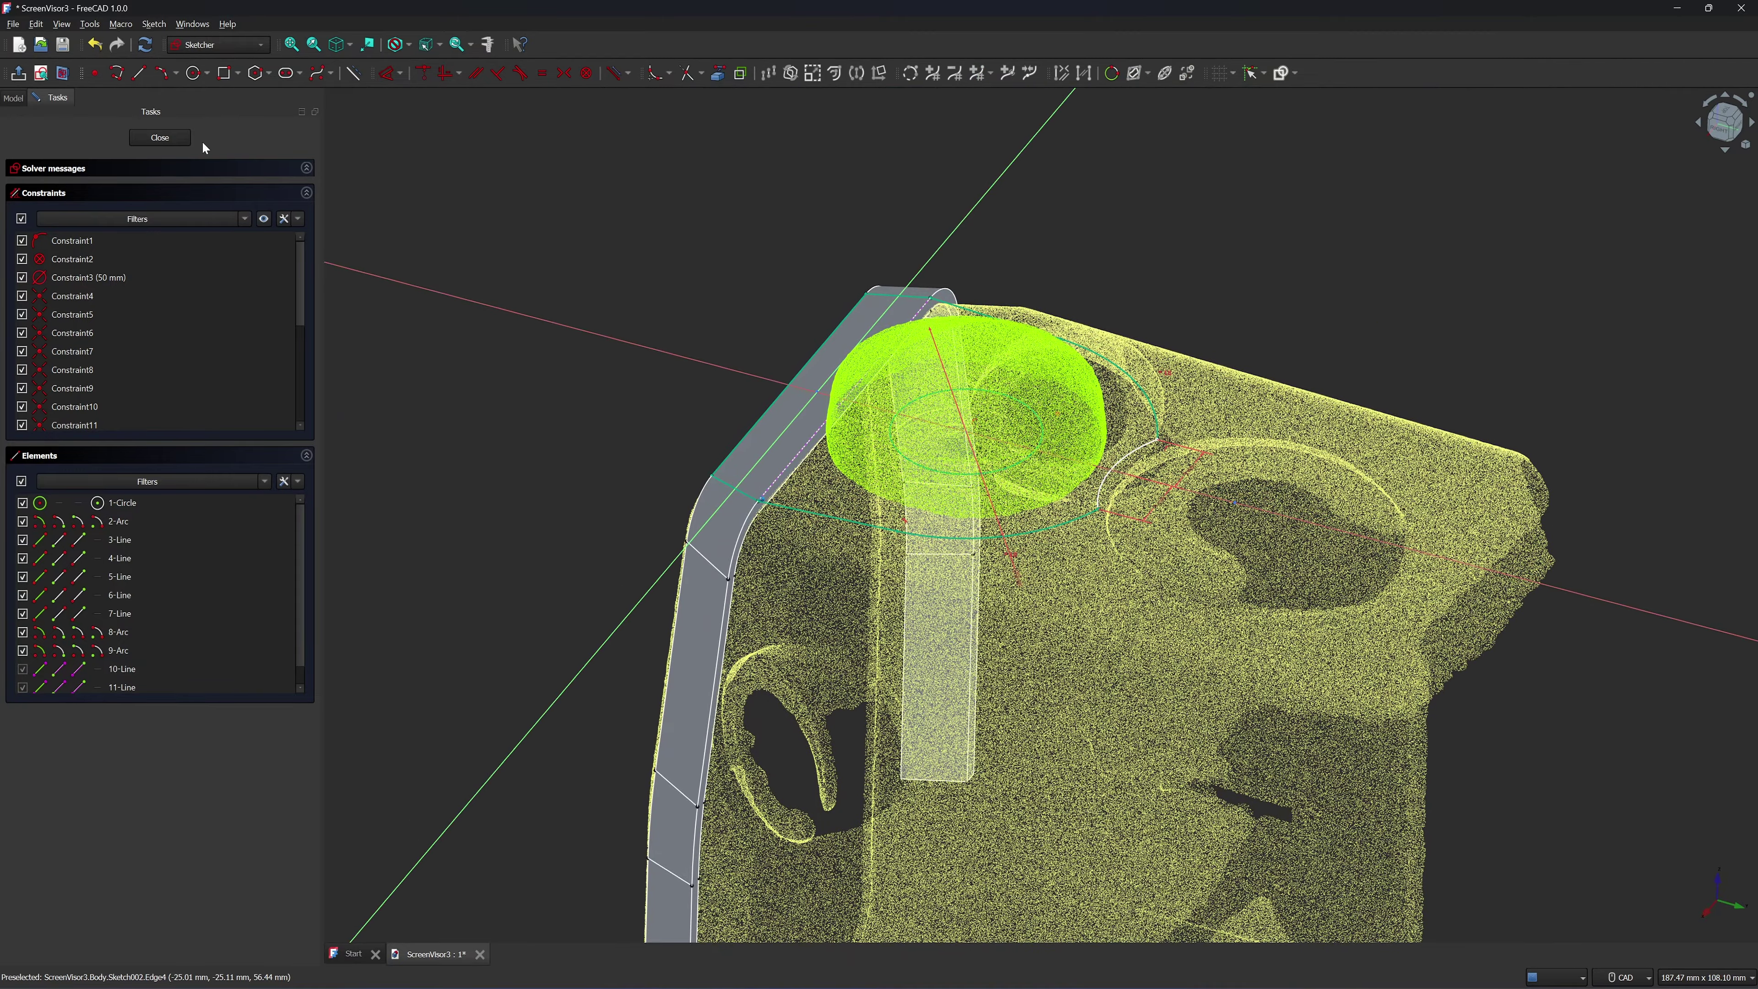
pyautogui.click(161, 137)
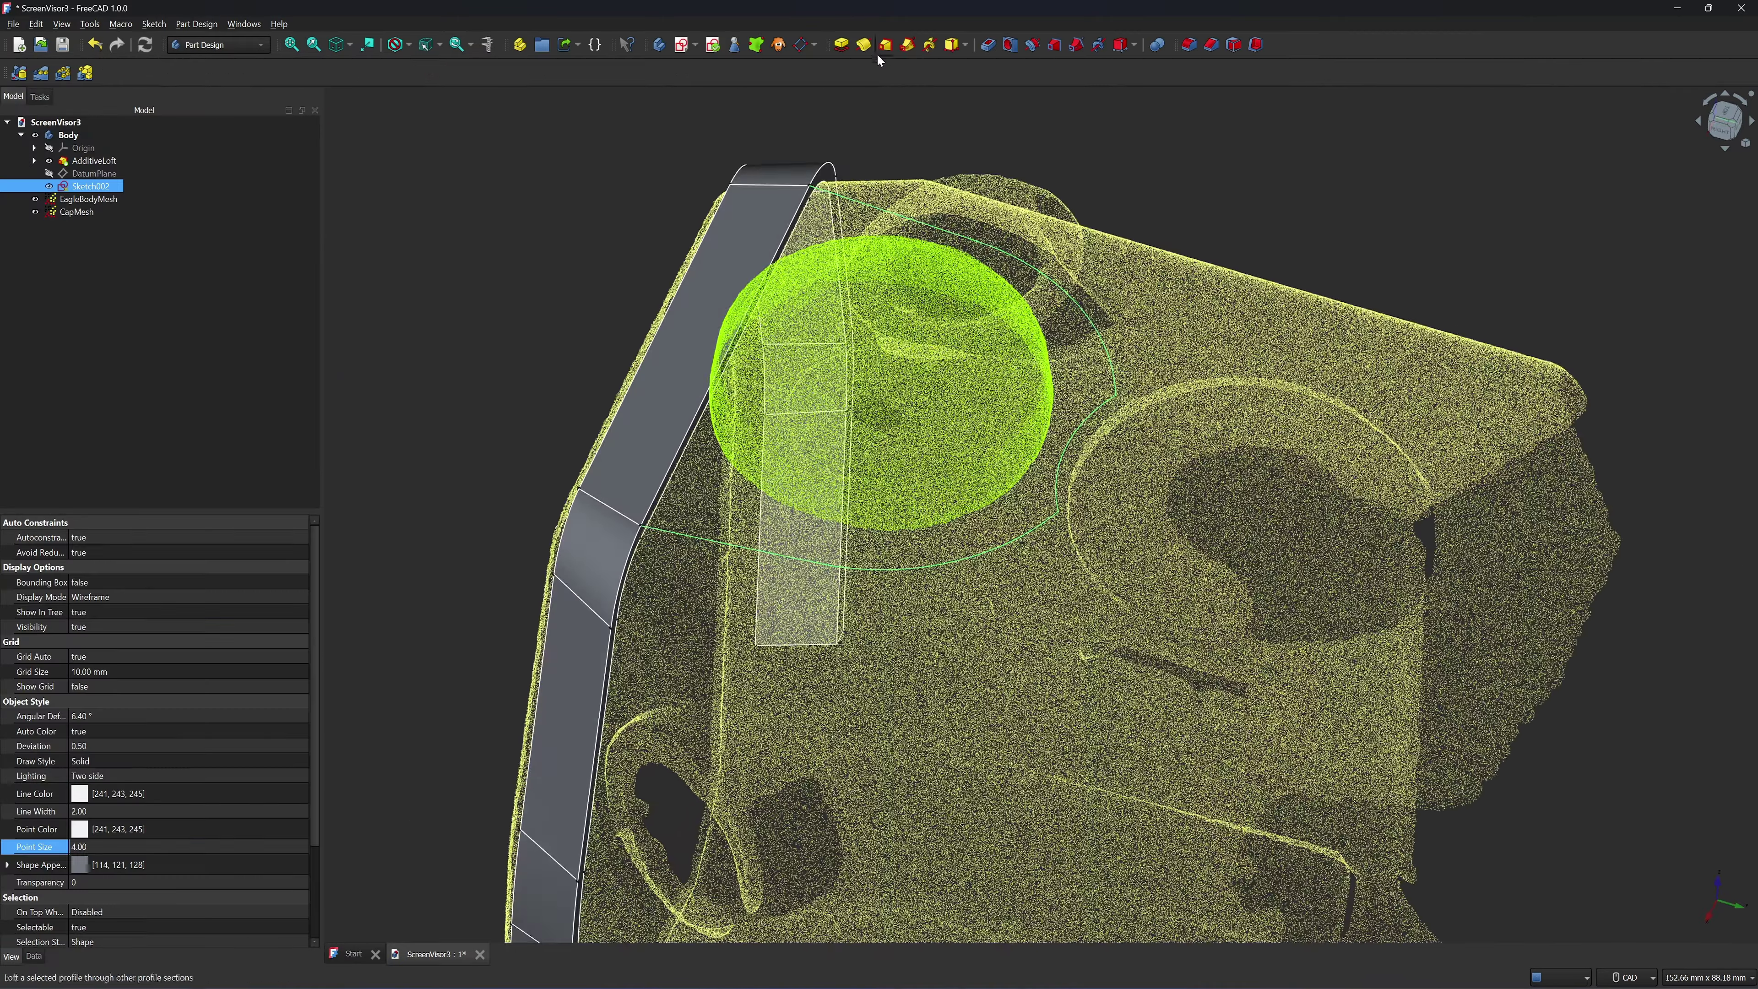
# Pad the tab sketch 2 mm in the reversed direction
pyautogui.click(840, 44)
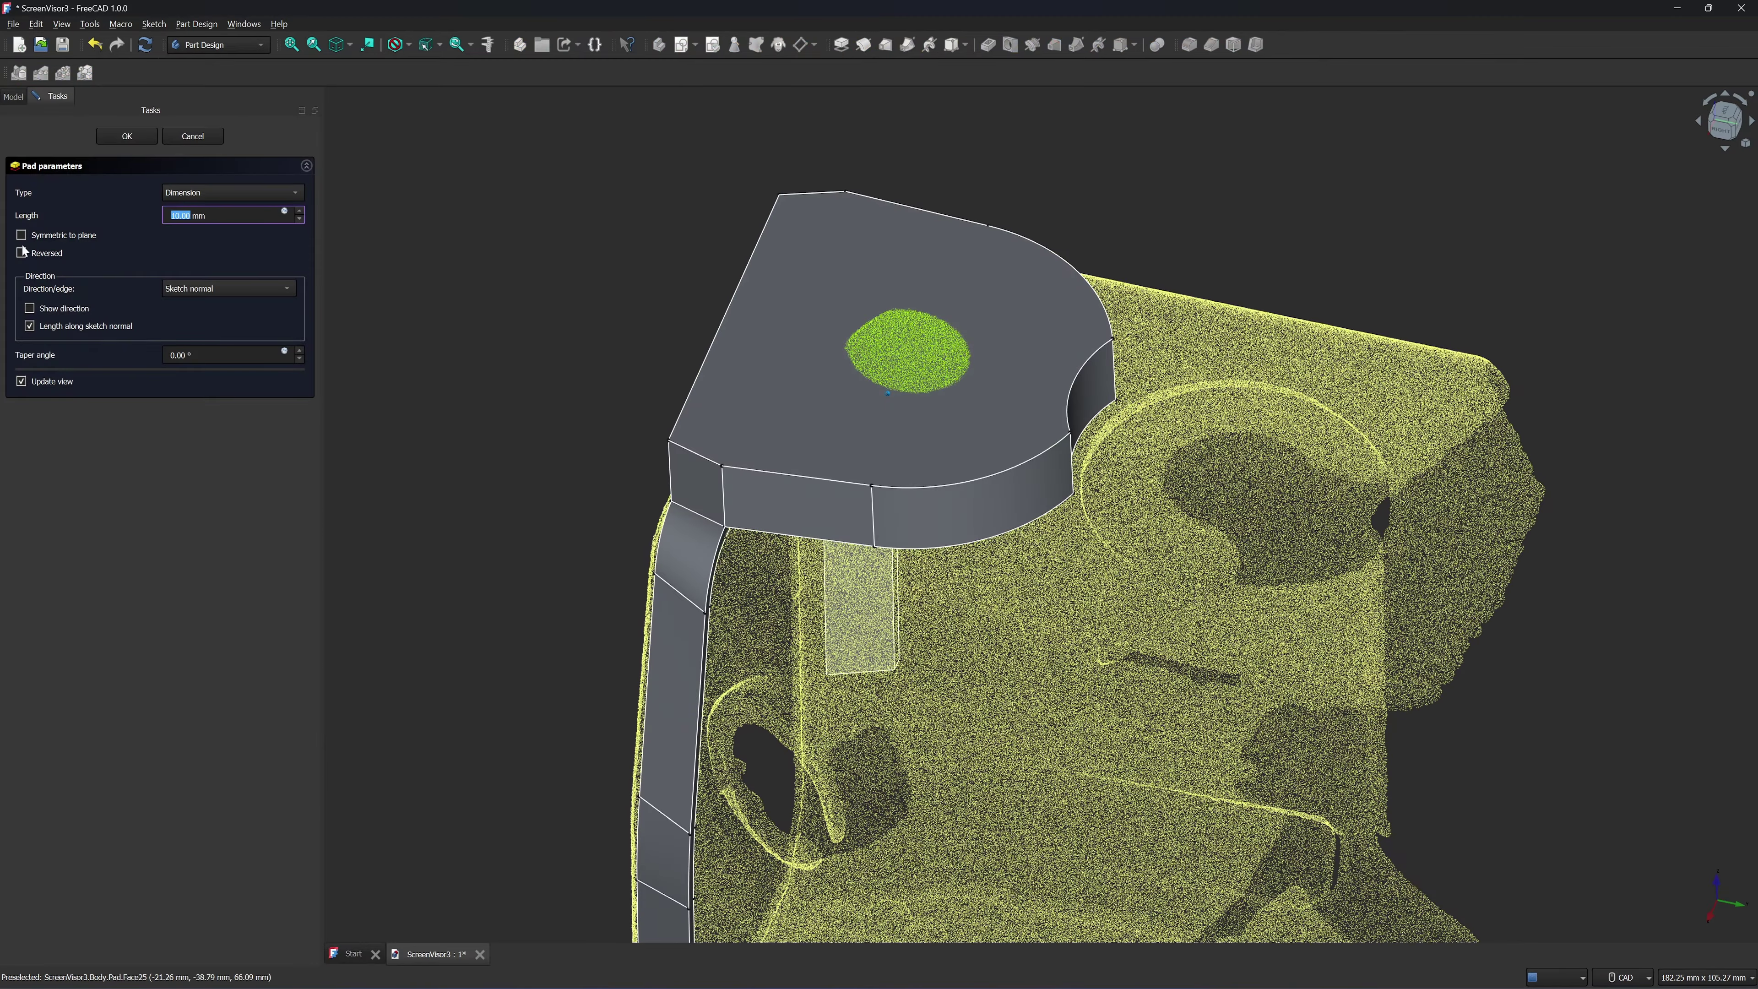
pyautogui.click(41, 252)
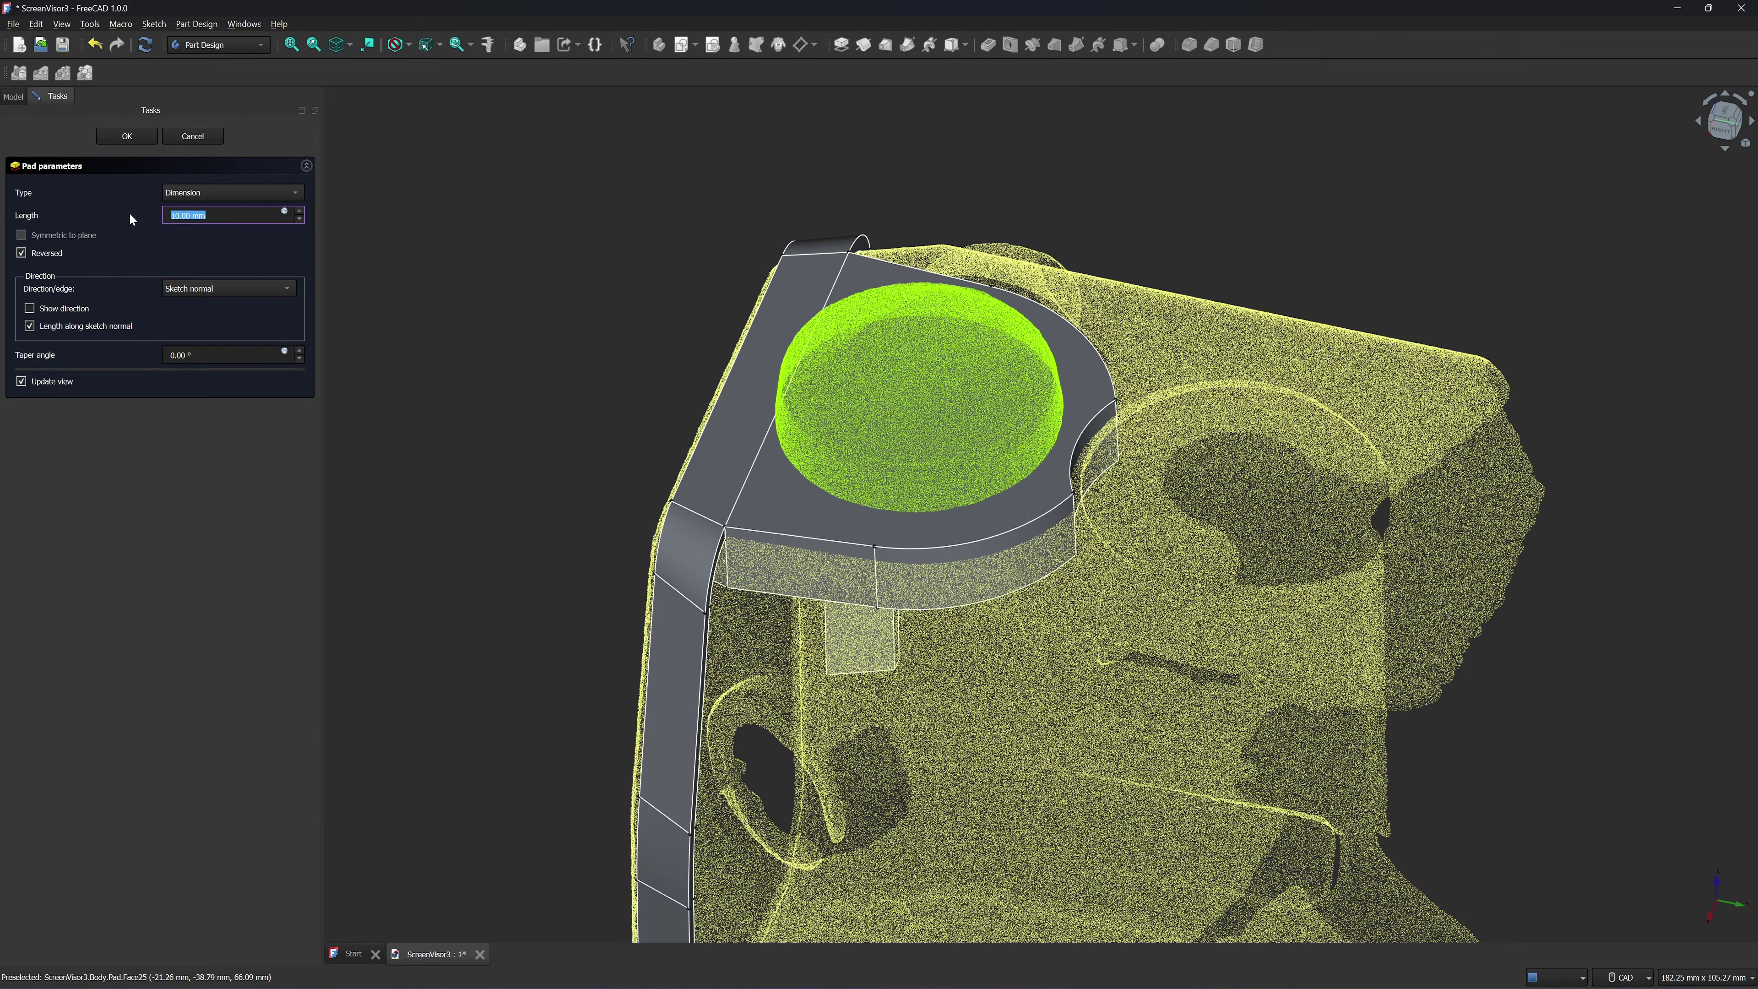
pyautogui.write('2')
pyautogui.click(479, 239)
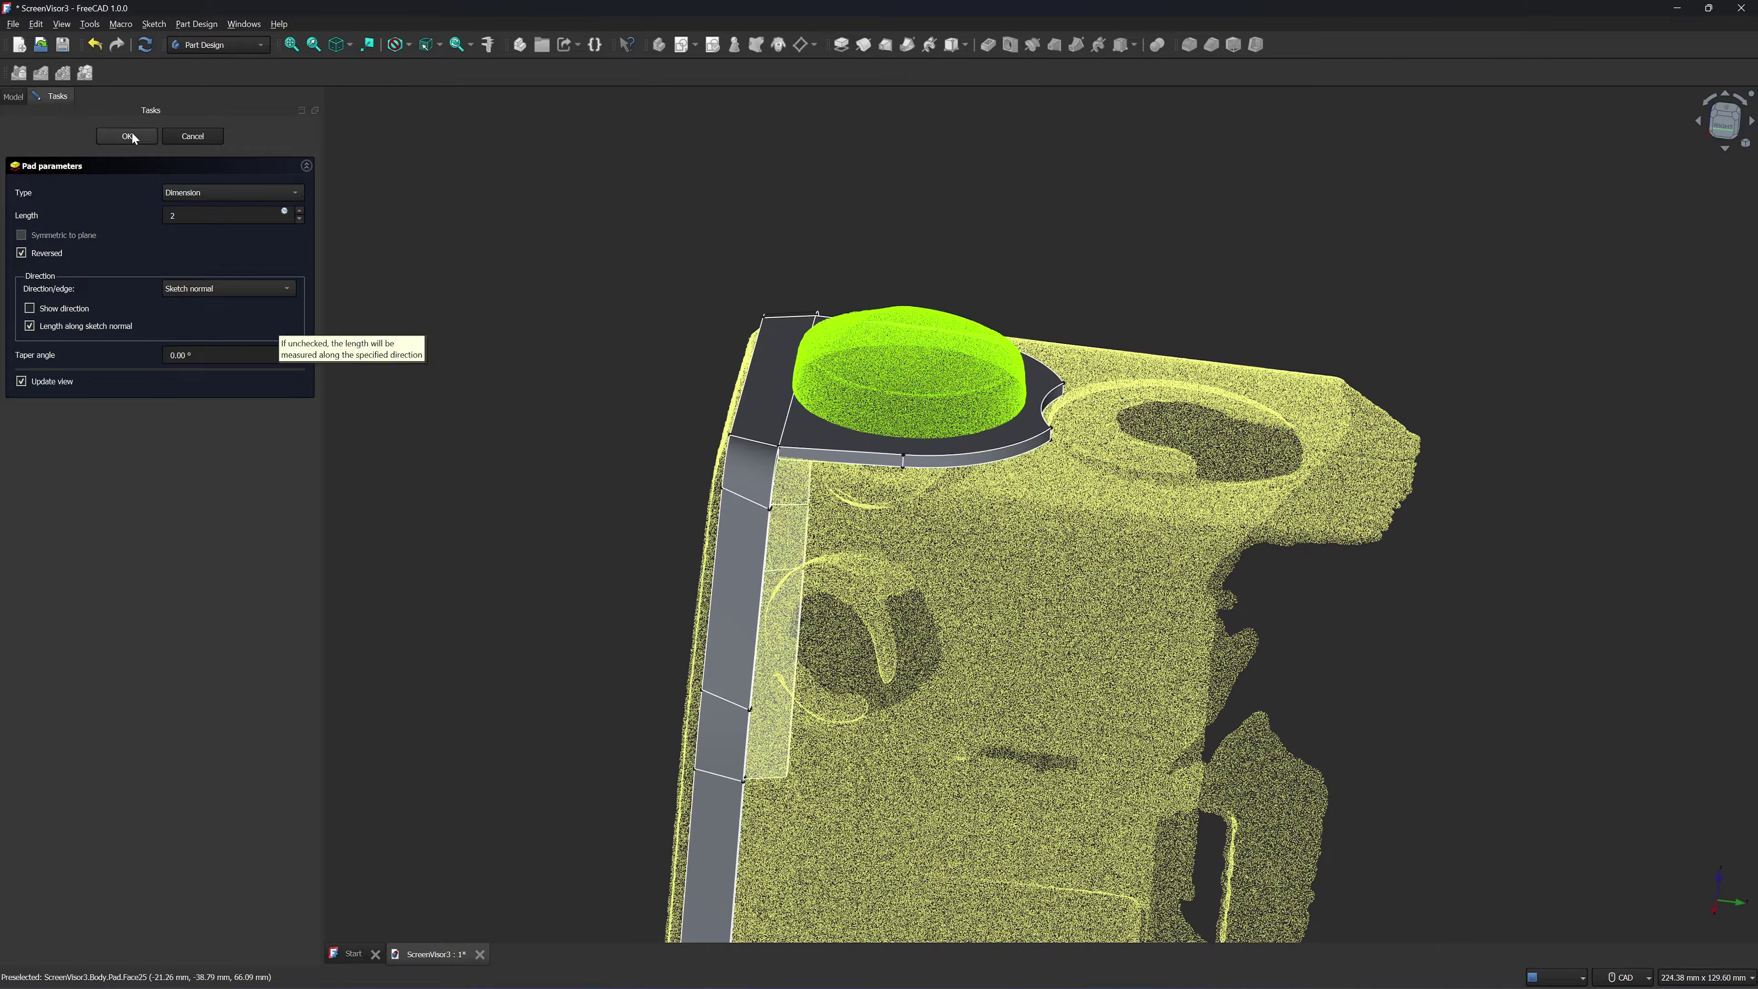
pyautogui.click(128, 137)
pyautogui.moveTo(405, 214); pyautogui.dragTo(373, 424, button='middle')
pyautogui.scroll(-3, 516, 350)
pyautogui.scroll(3, 515, 350)
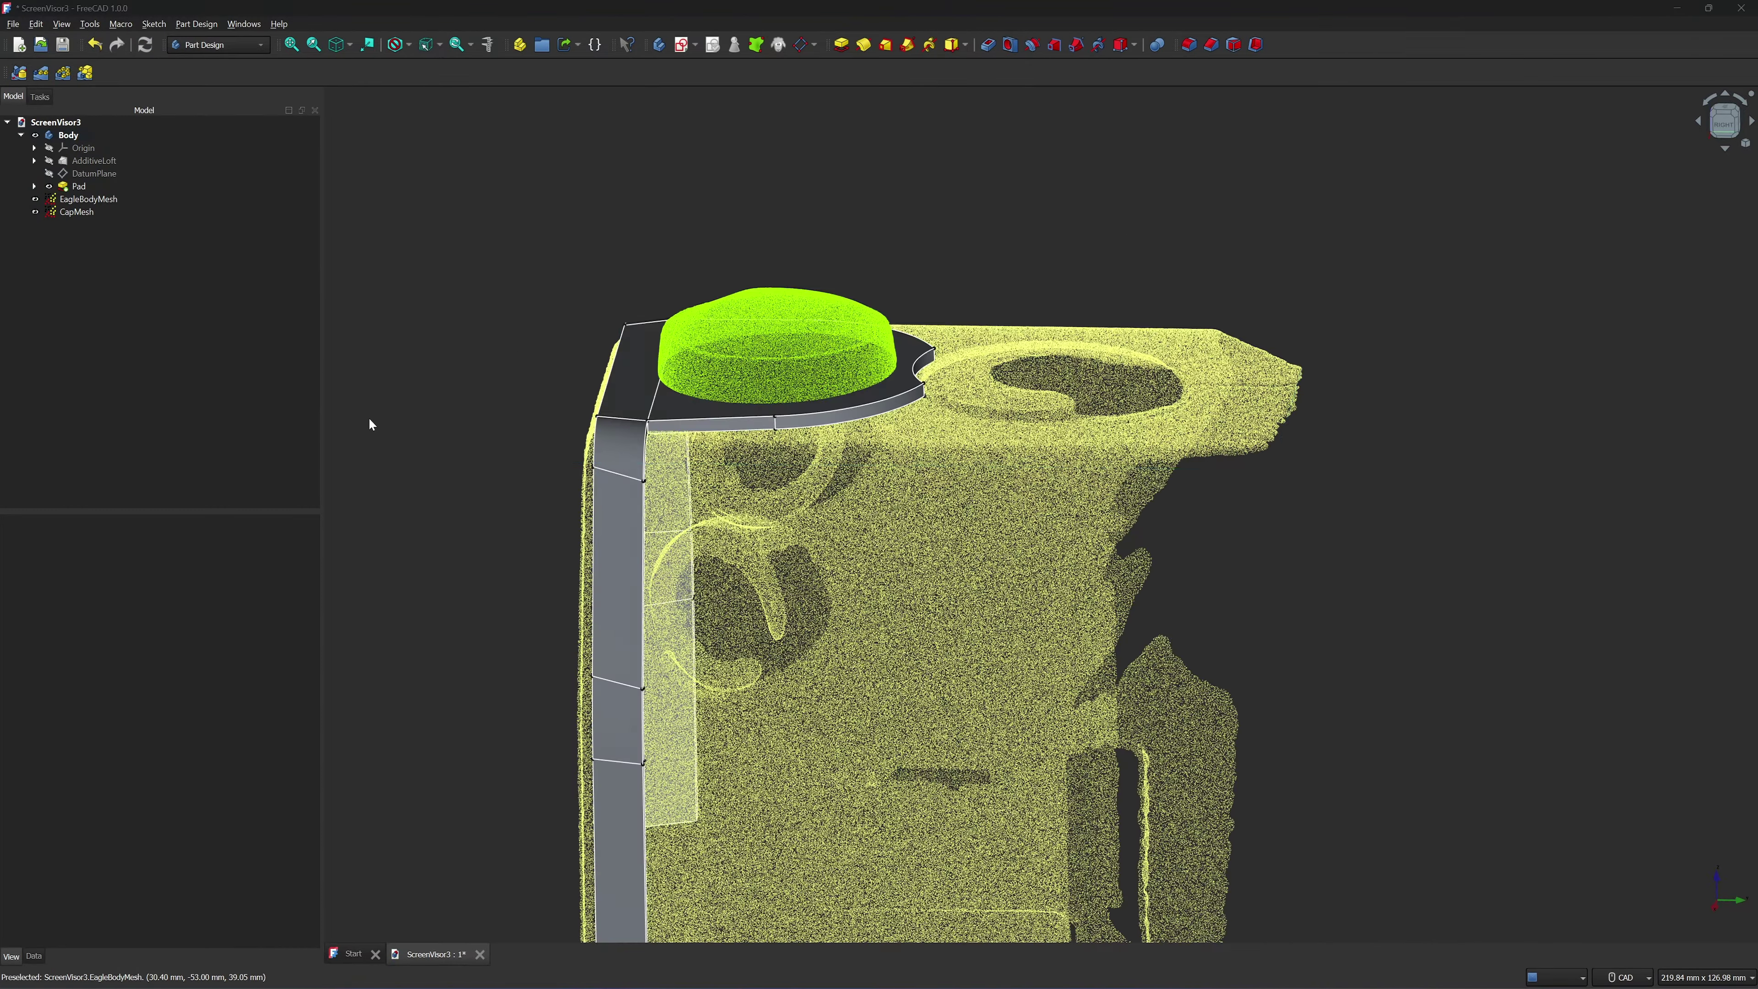
pyautogui.click(59, 213)
pyautogui.rightClick(64, 242)
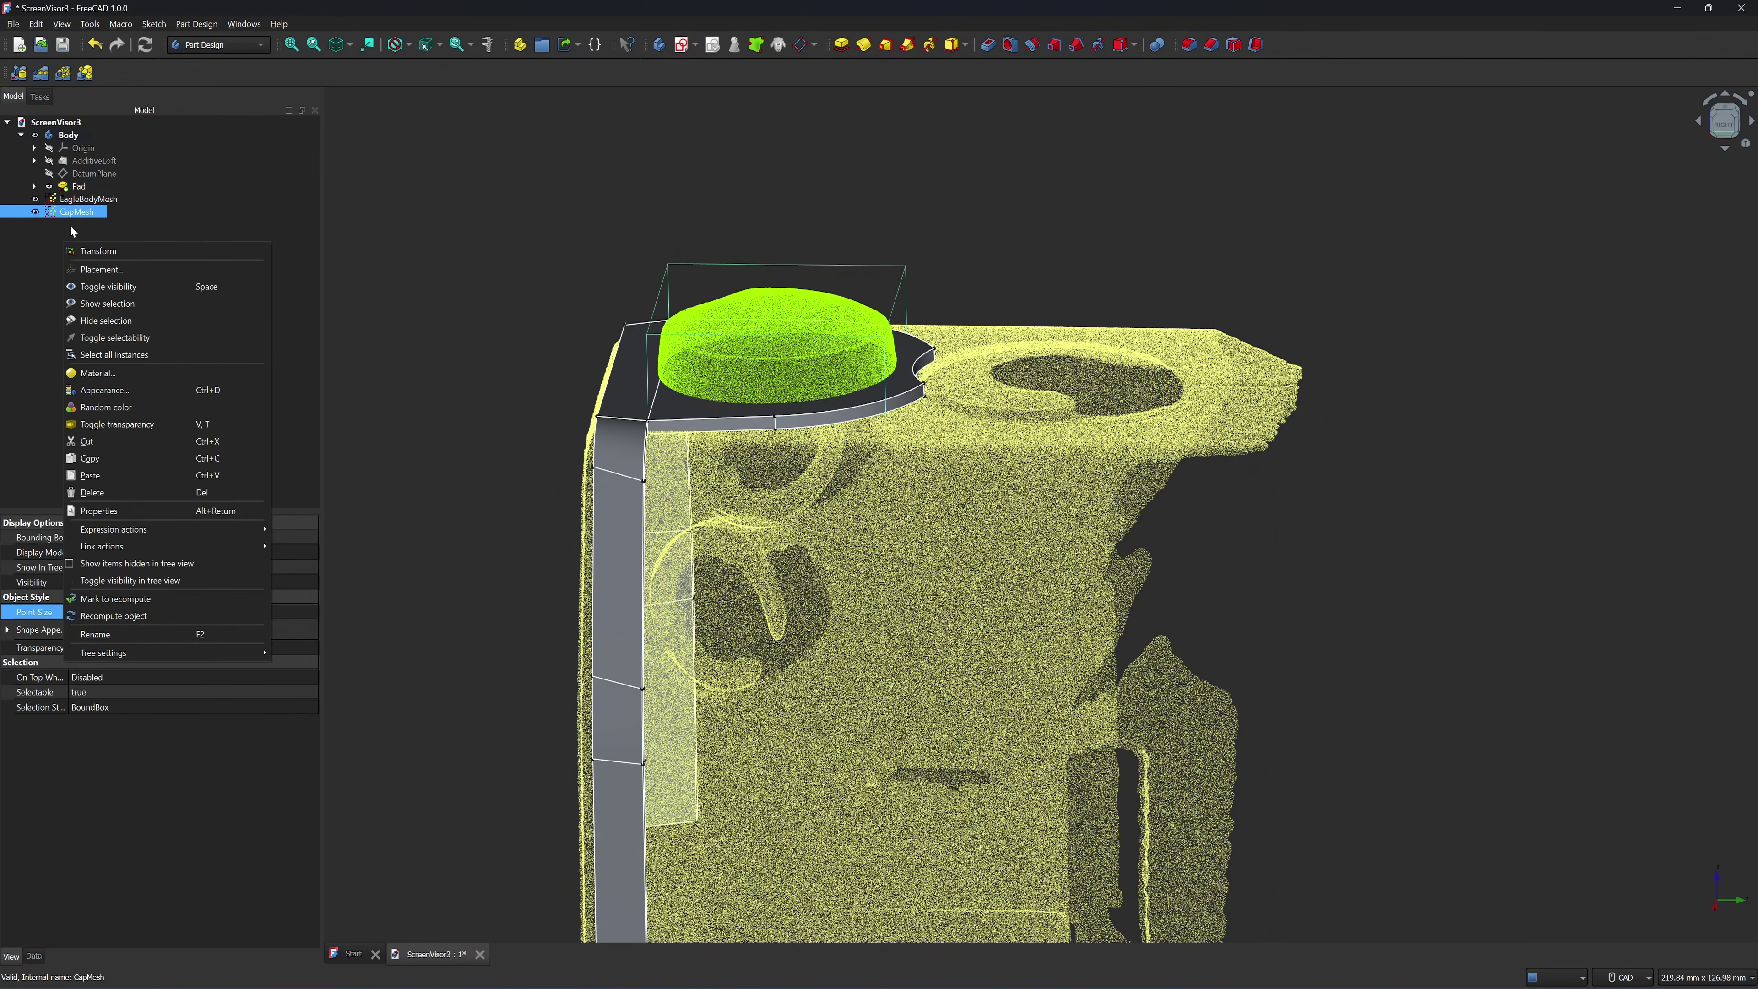
pyautogui.click(89, 271)
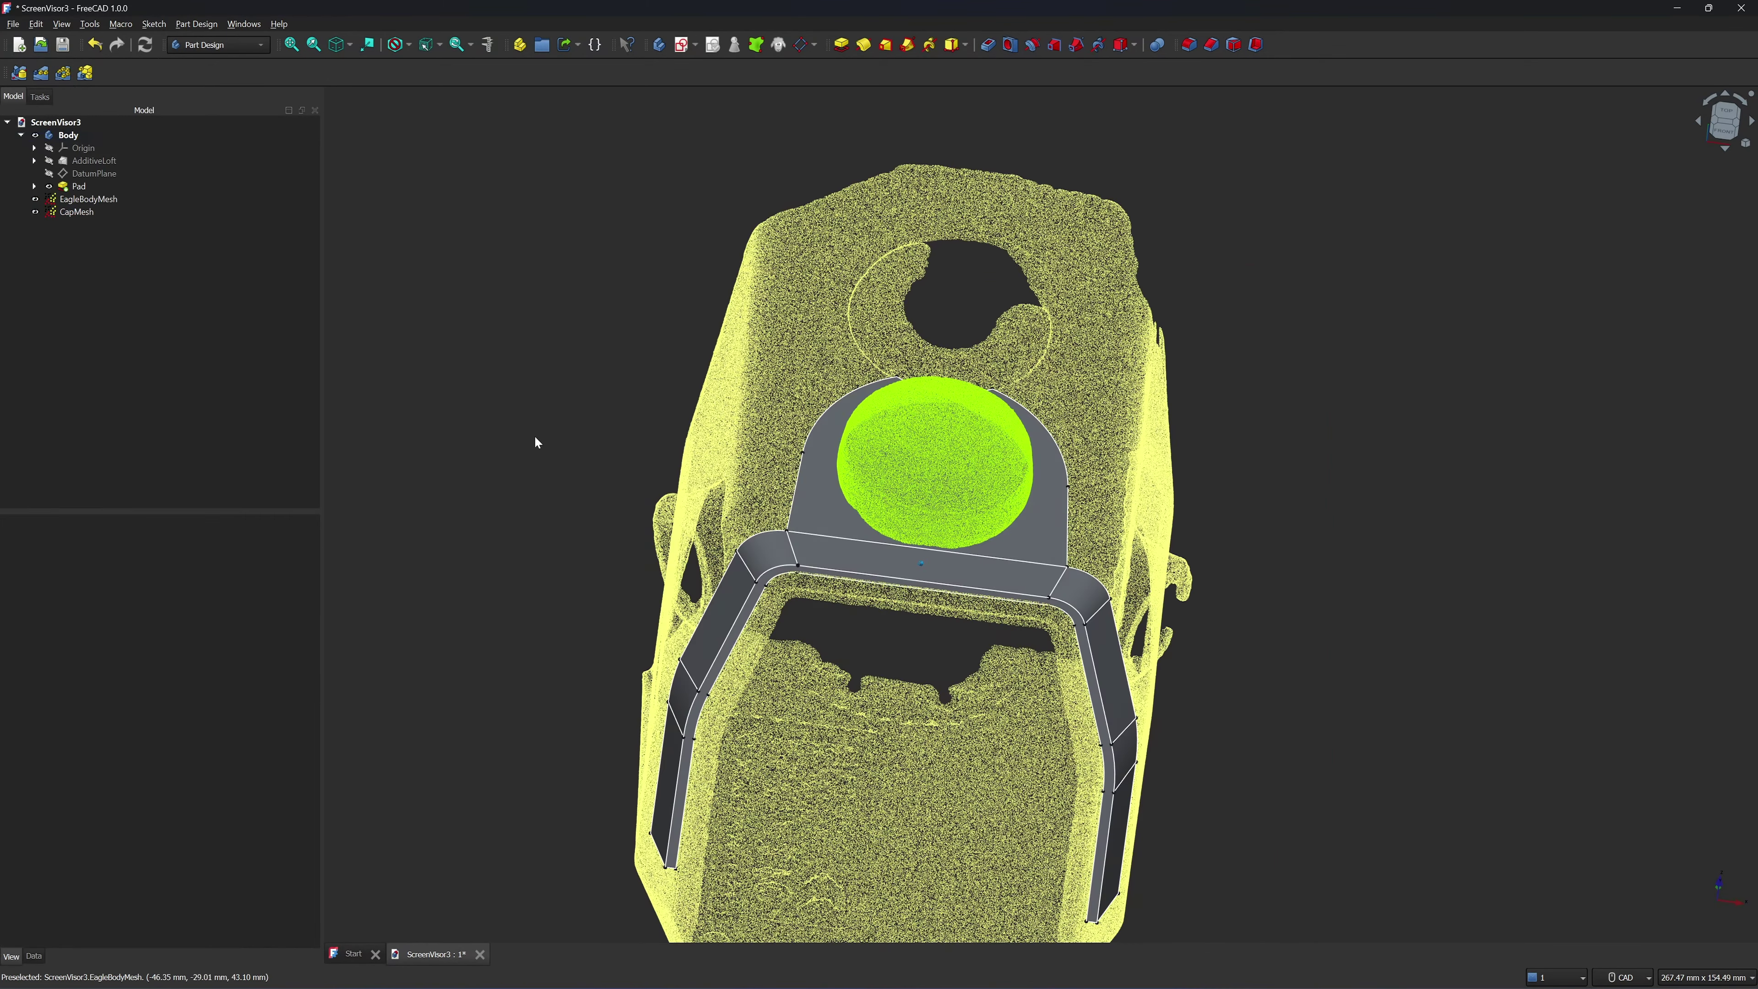
# Start a new sketch on the padded tab's upper face around the cap
pyautogui.scroll(4, 545, 417)
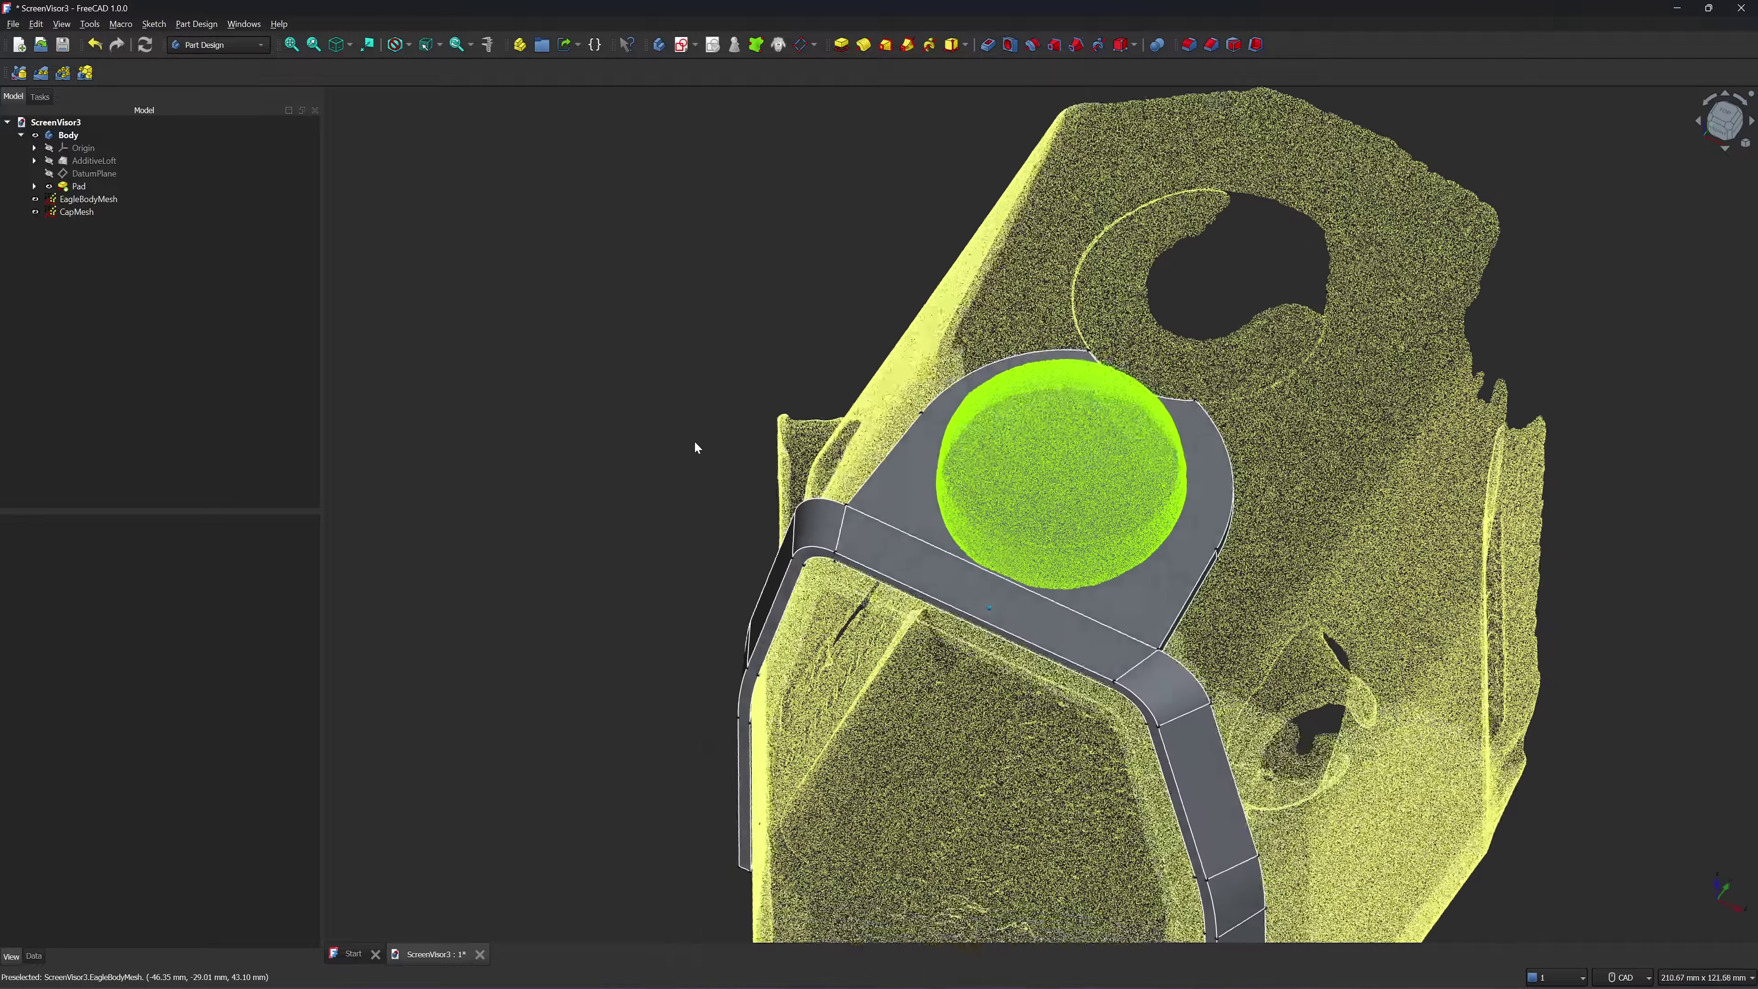
pyautogui.scroll(-2, 738, 403)
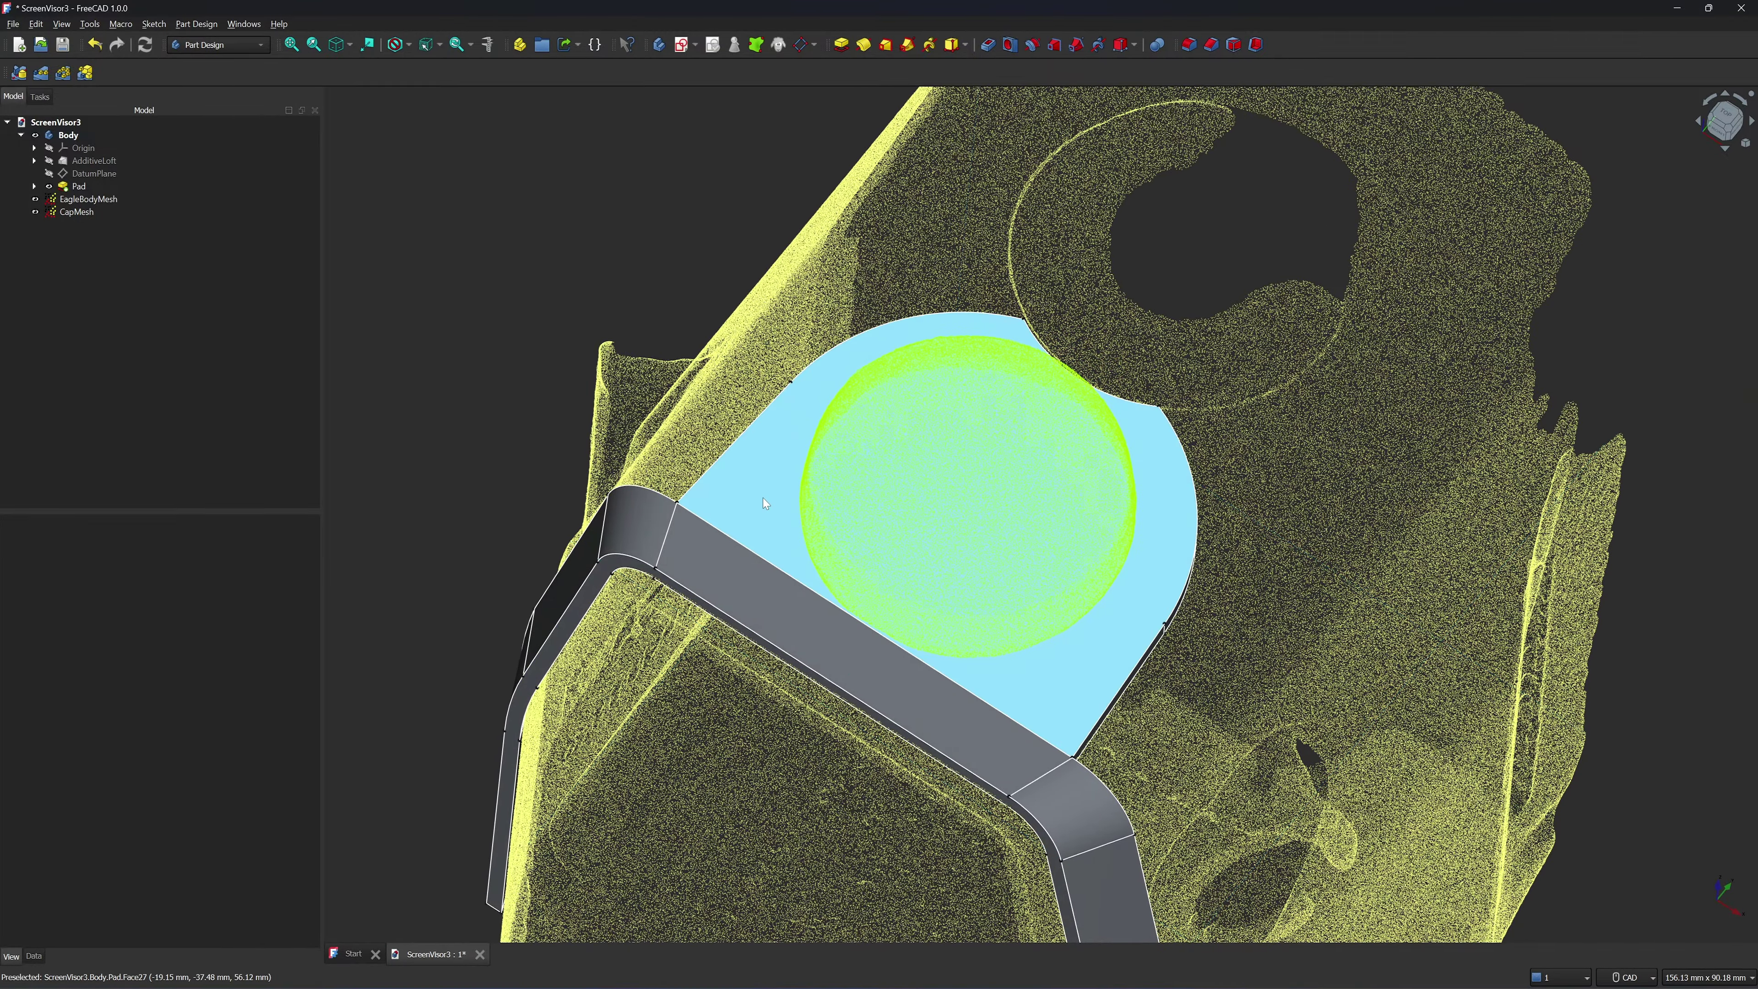
pyautogui.click(763, 497)
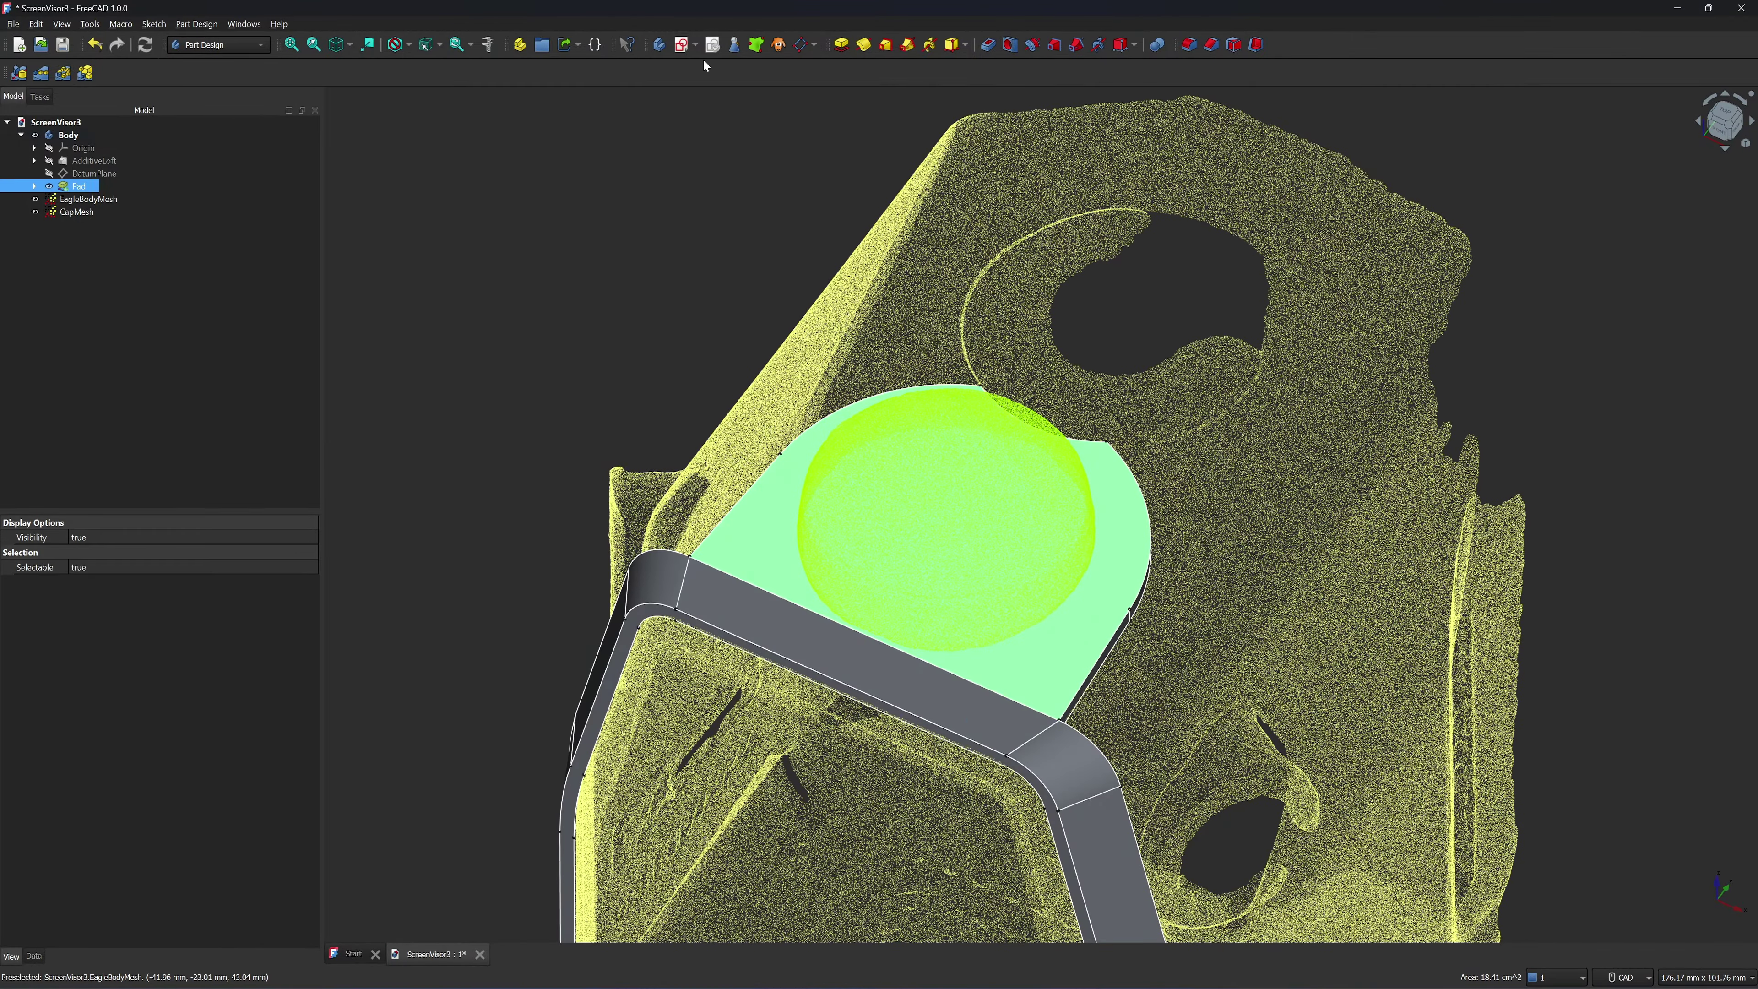
pyautogui.click(684, 46)
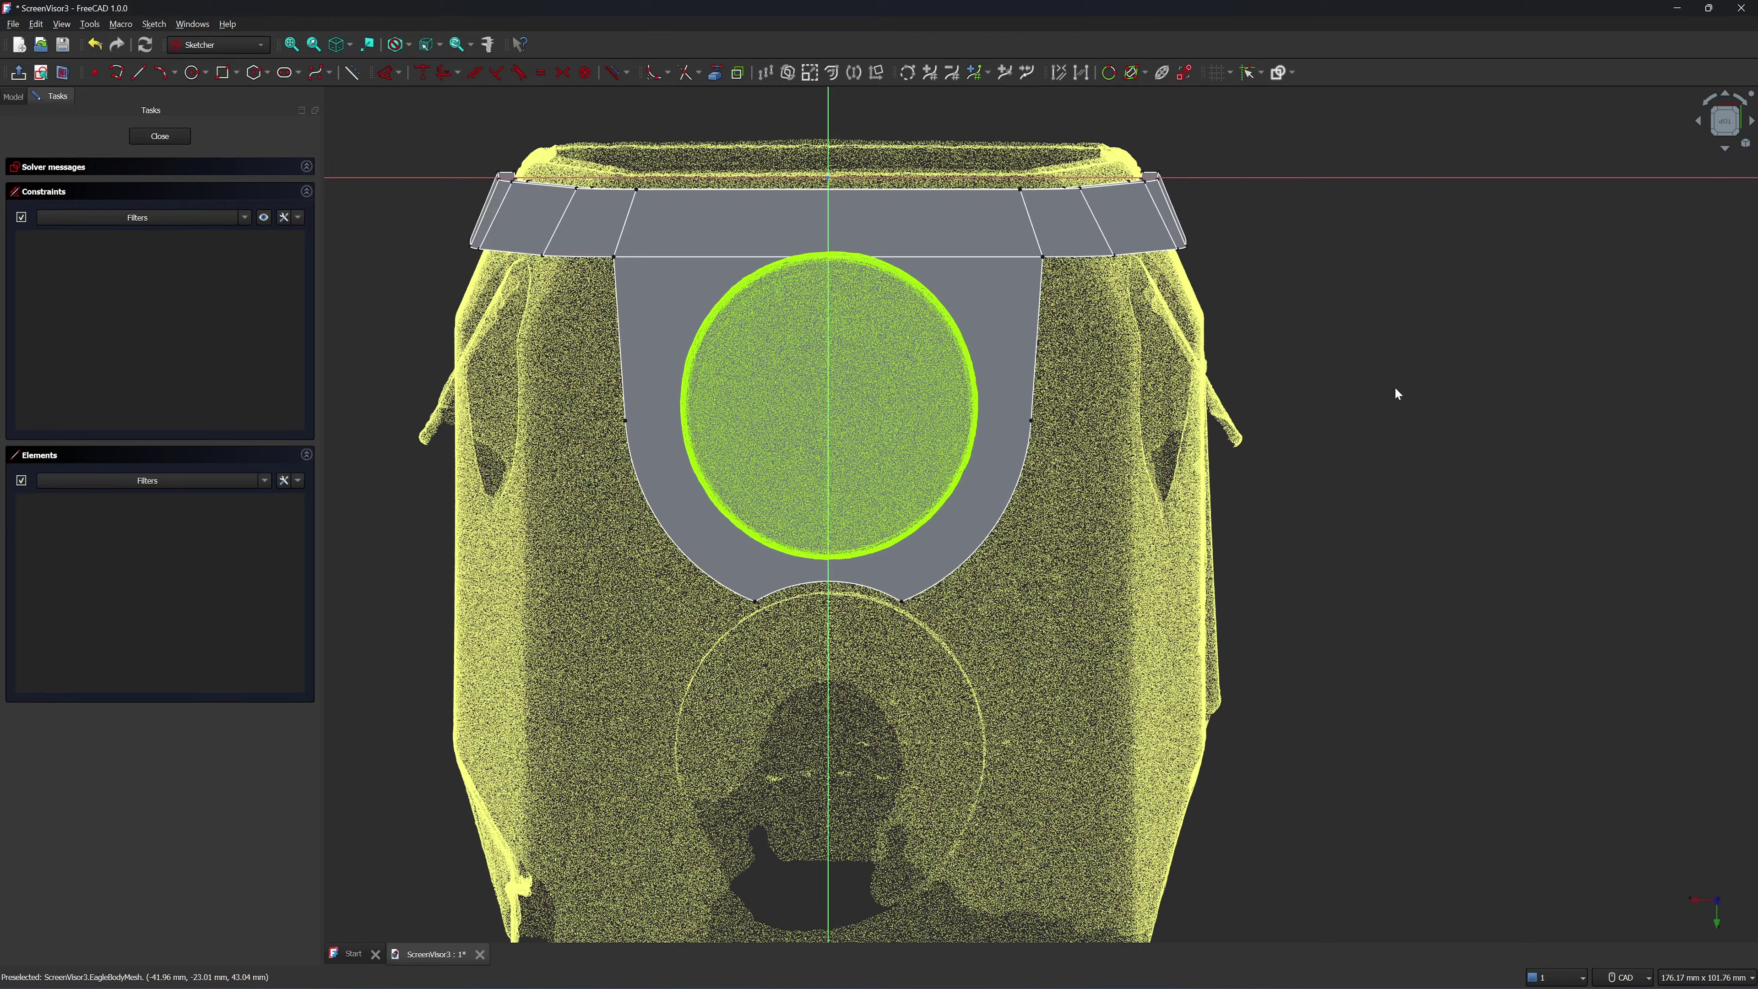
# Project the central visor face's long edge farthest from the cap and one of its slanted side edges as external geometry
pyautogui.rightClick(1395, 389)
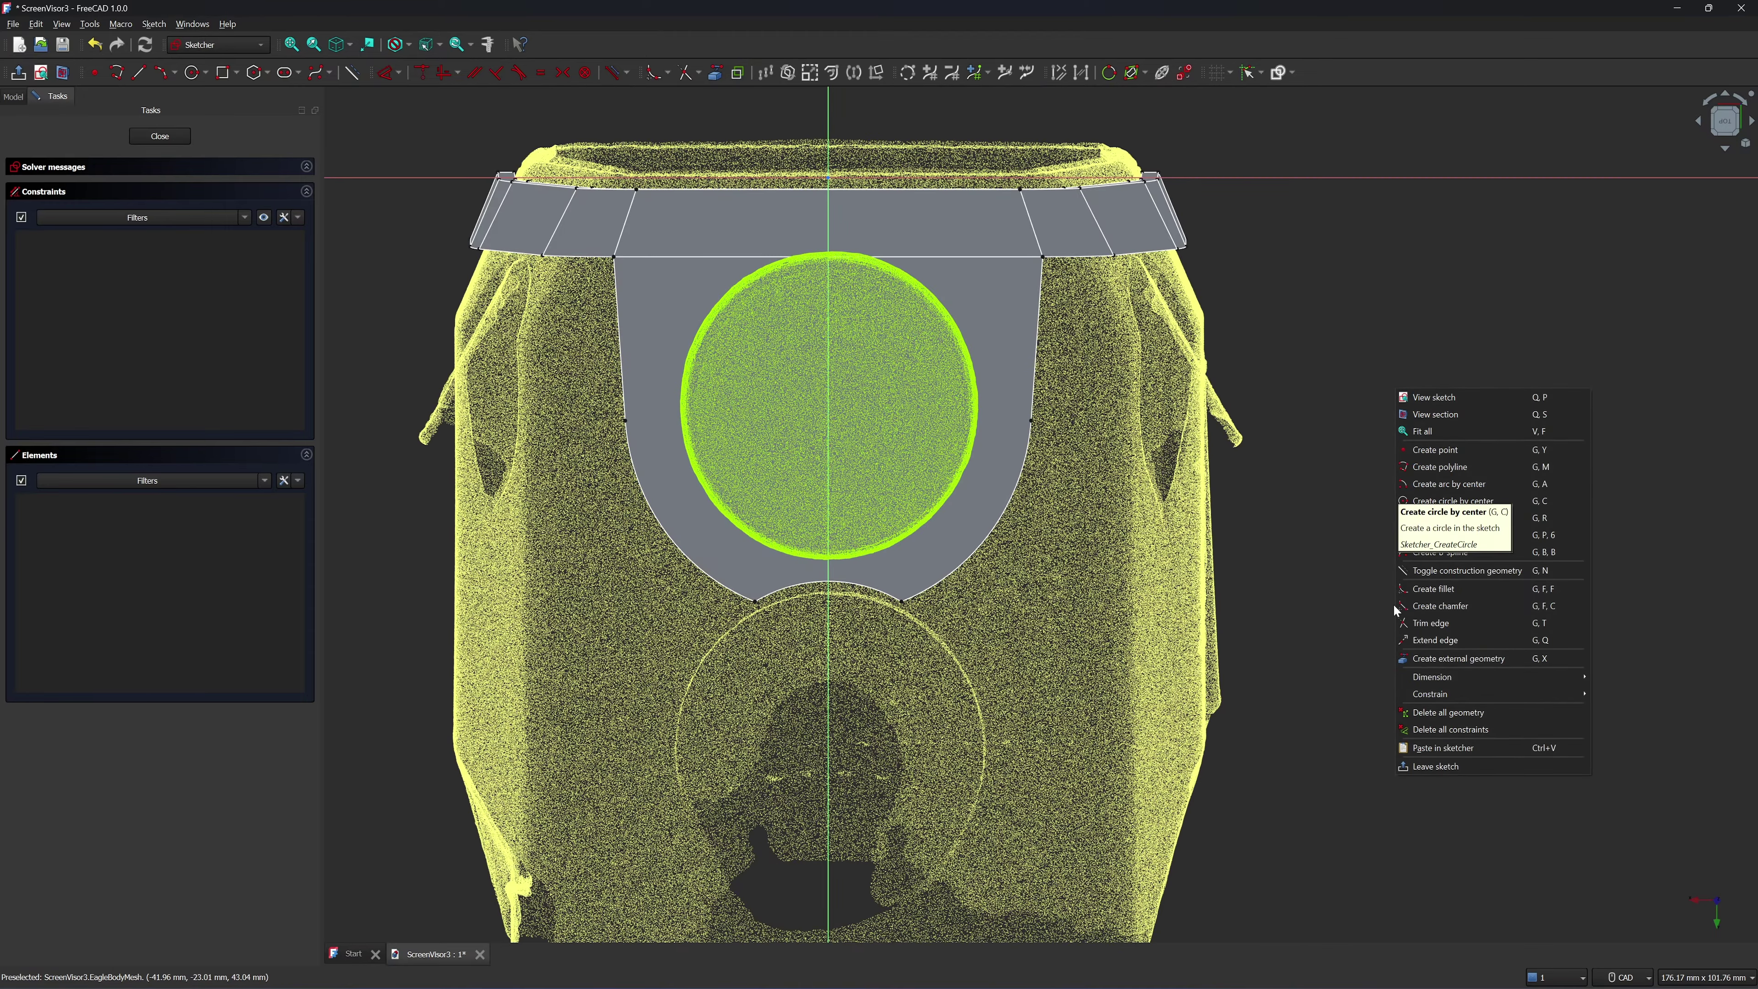
pyautogui.click(1454, 658)
pyautogui.scroll(2, 1057, 173)
pyautogui.click(958, 197)
pyautogui.scroll(2, 962, 201)
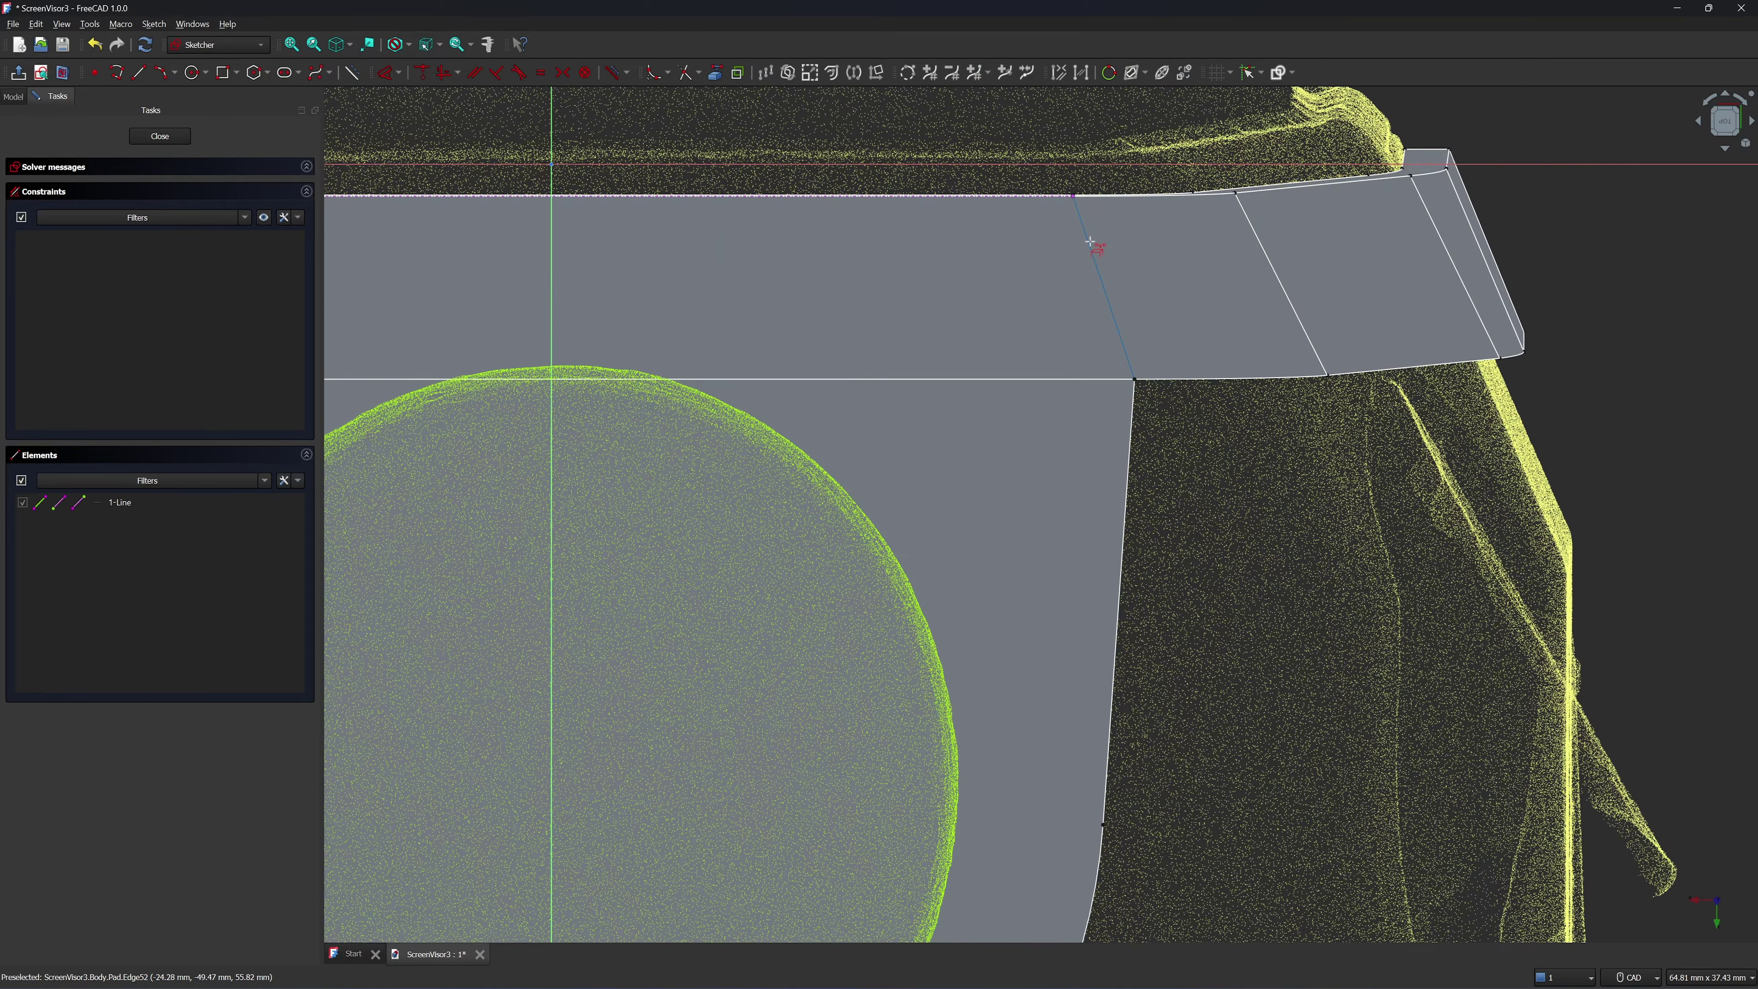
pyautogui.scroll(-2, 1087, 242)
pyautogui.click(357, 259)
pyautogui.moveTo(487, 259); pyautogui.dragTo(717, 298, button='middle')
pyautogui.scroll(-1, 716, 297)
pyautogui.moveTo(522, 306); pyautogui.dragTo(602, 311, button='middle')
pyautogui.scroll(2, 623, 443)
# Project the tab's straight side edge, its adjoining outer arc and its concave end arc as external geometry
pyautogui.click(677, 529)
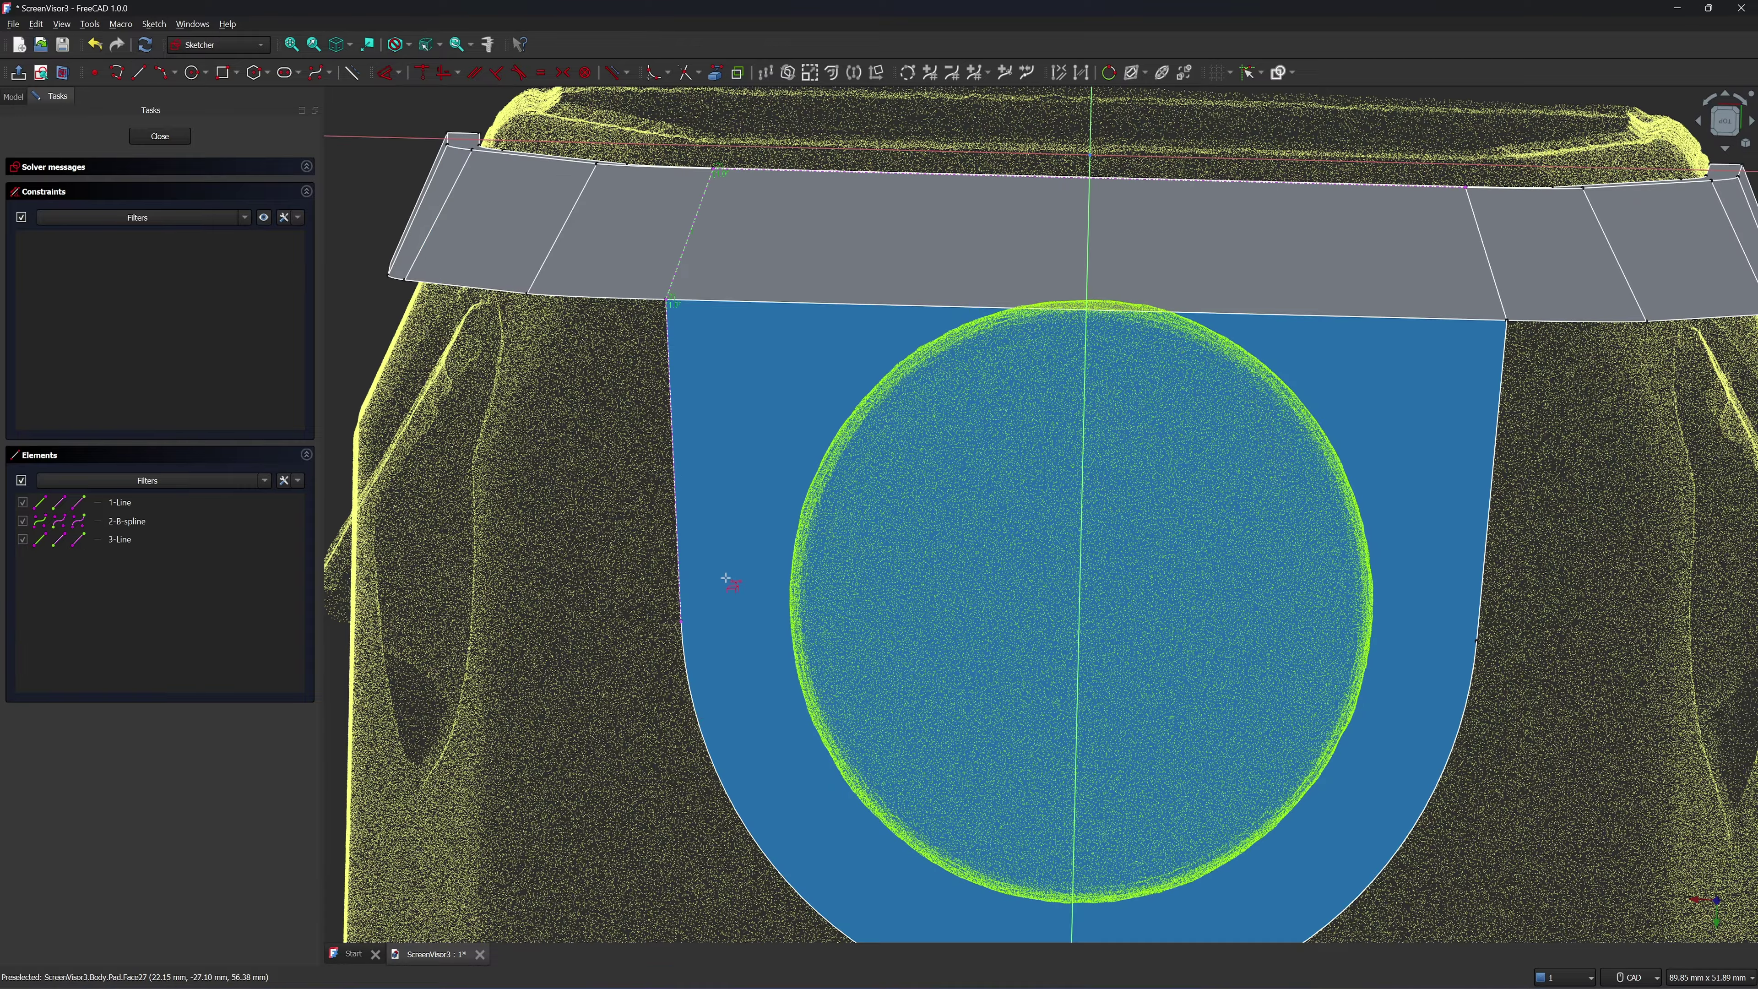
pyautogui.click(691, 718)
pyautogui.scroll(-2, 735, 661)
pyautogui.click(903, 859)
pyautogui.scroll(2, 903, 857)
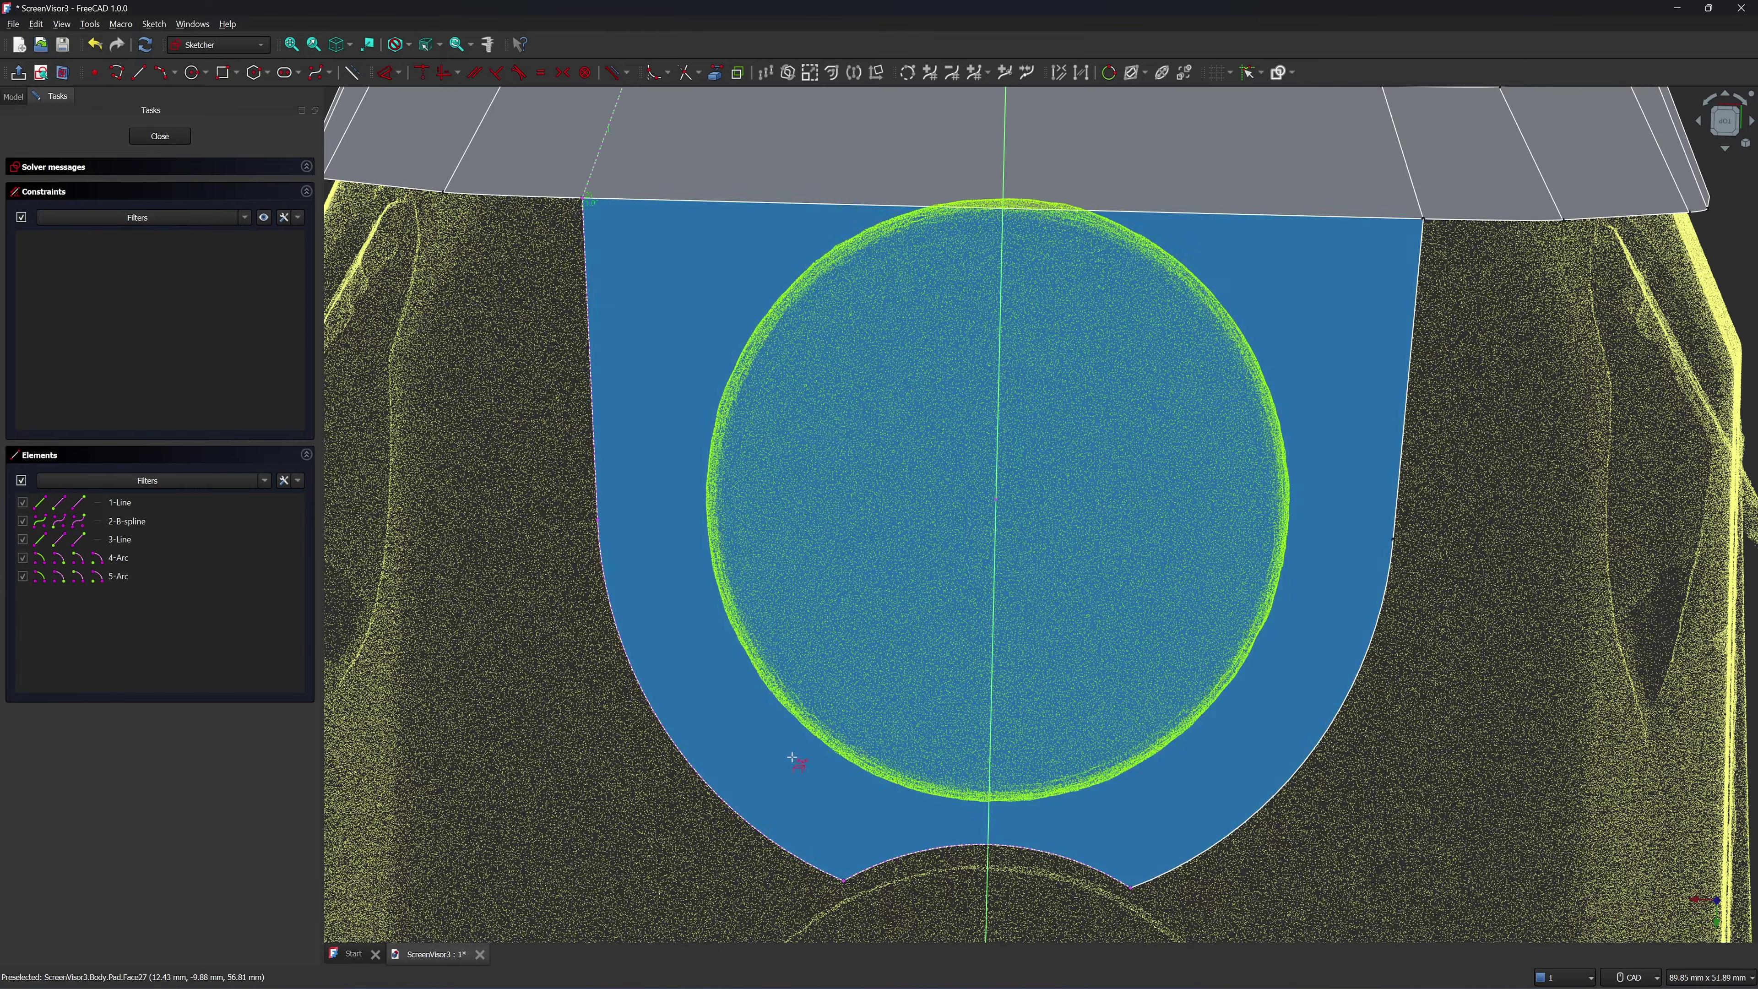
pyautogui.rightClick(791, 757)
pyautogui.scroll(-1, 792, 758)
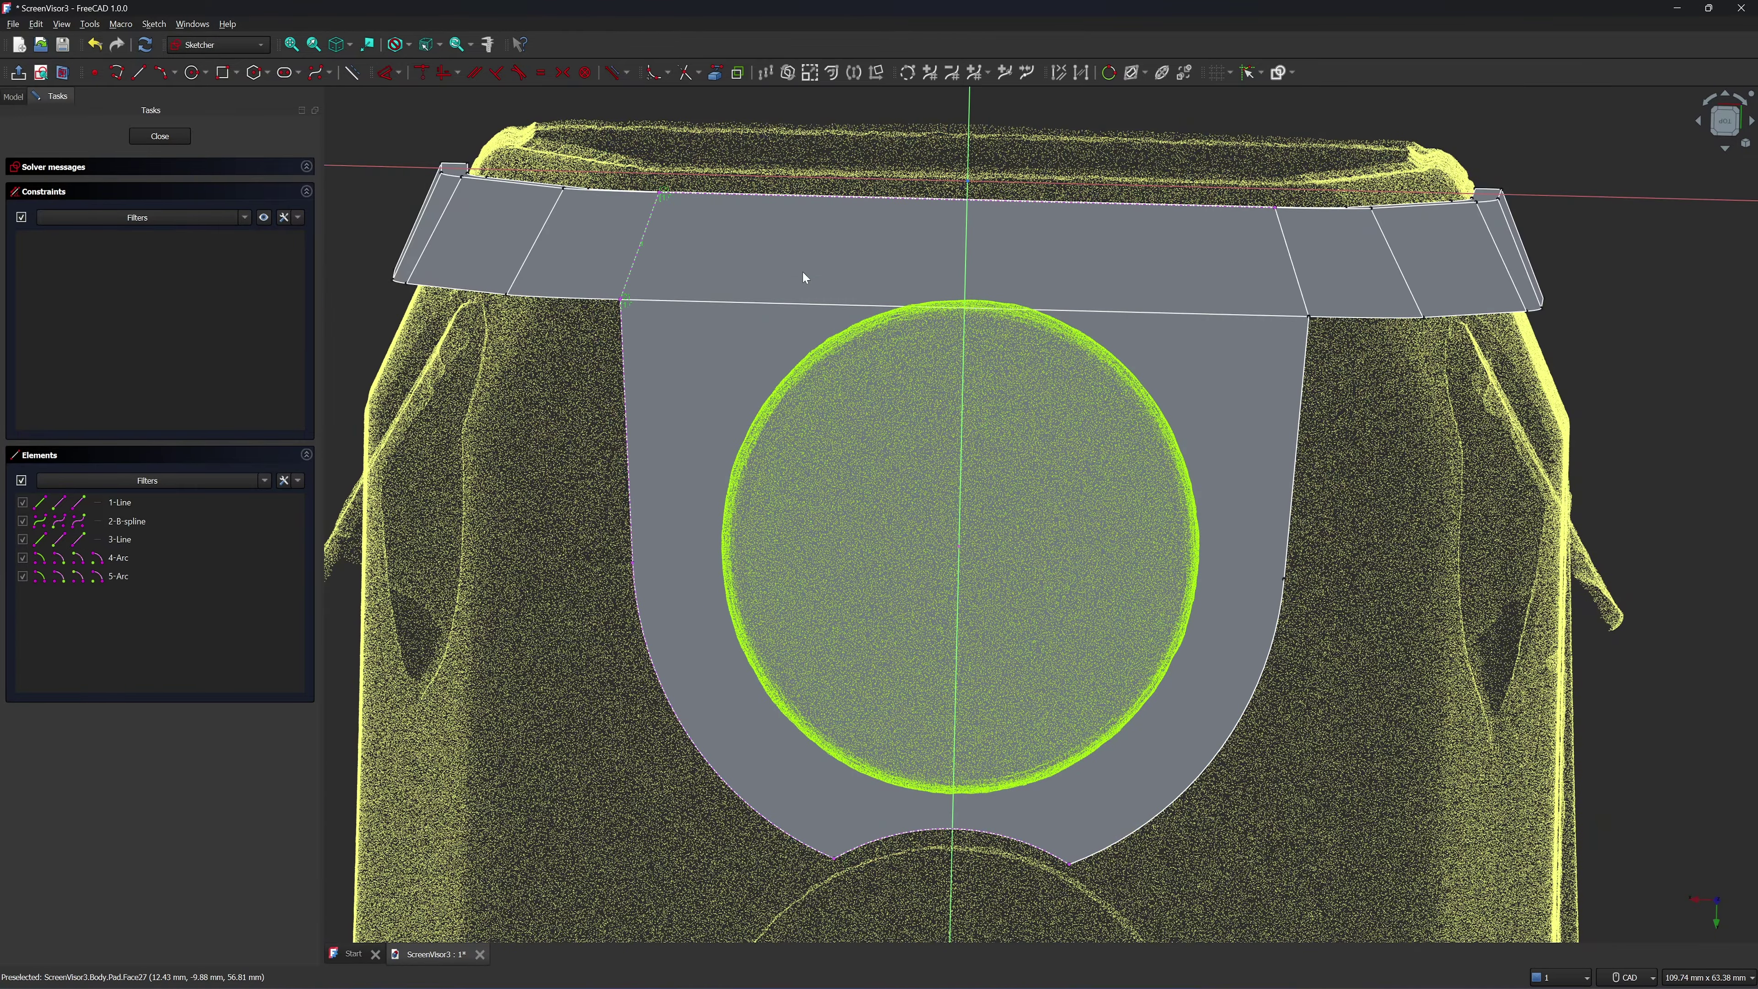
# Draw three connected lines from the far visor edge's midpoint to its corner, along the slanted edge and down the tab's straight side
pyautogui.click(1724, 121)
pyautogui.press('g')
pyautogui.press('l')
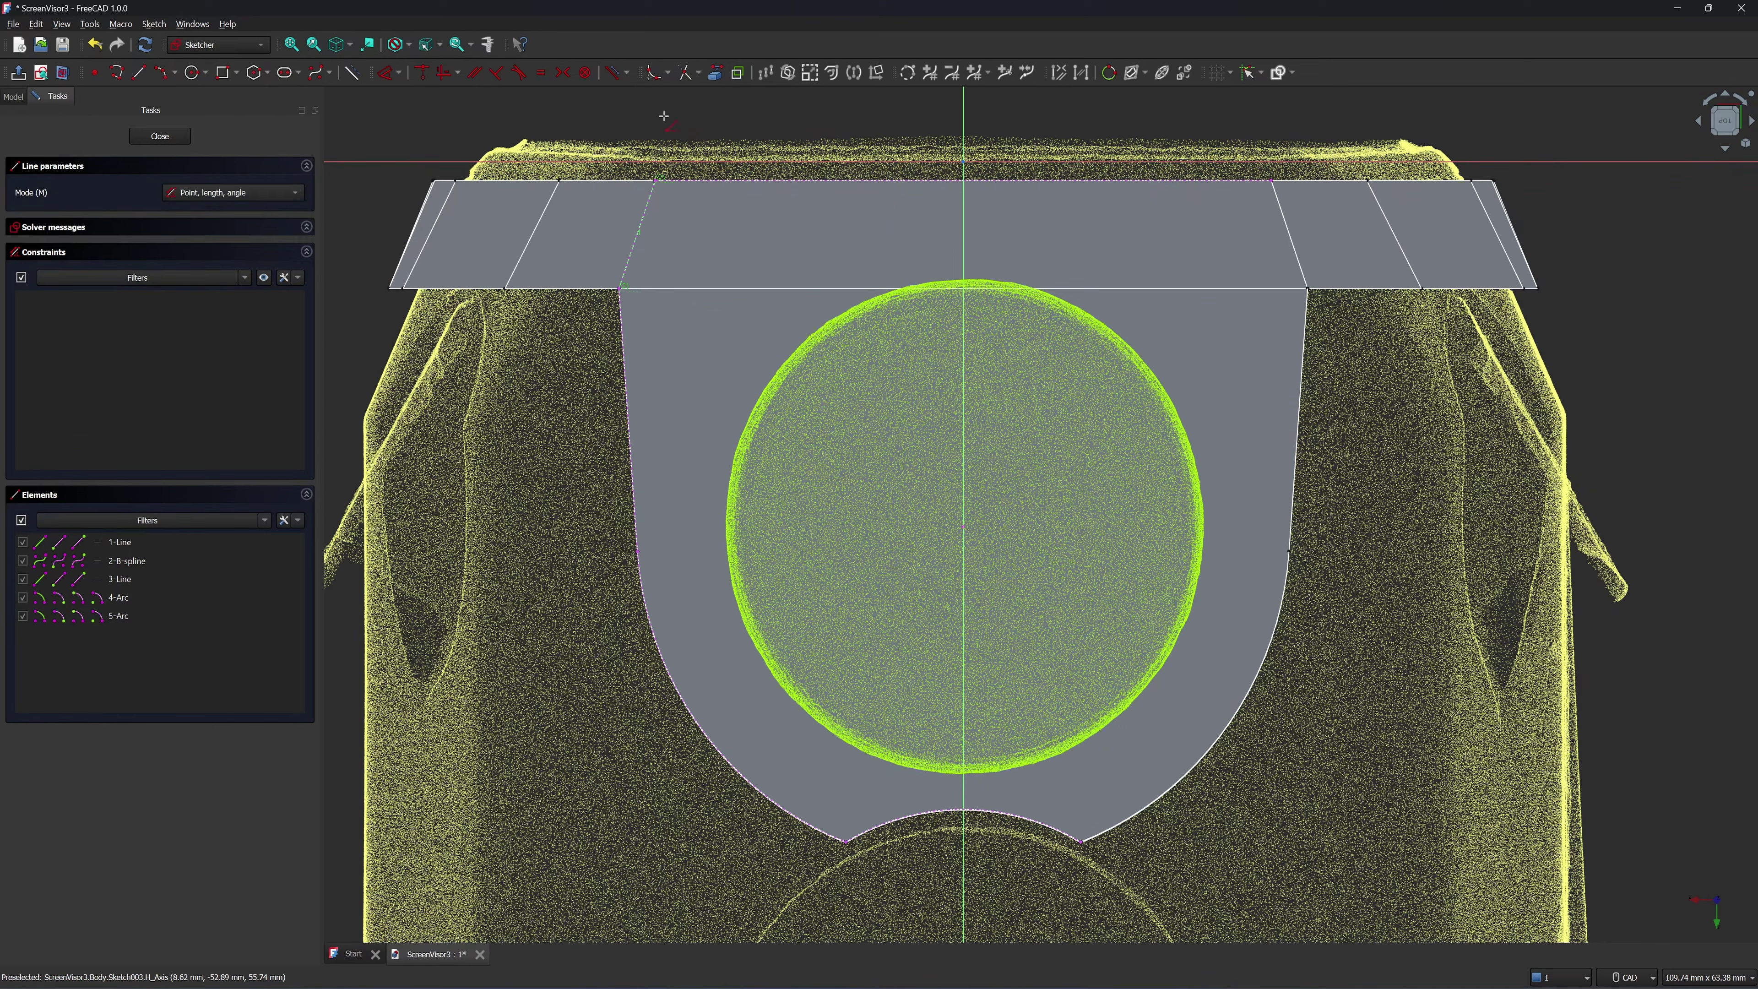
pyautogui.click(963, 181)
pyautogui.click(656, 181)
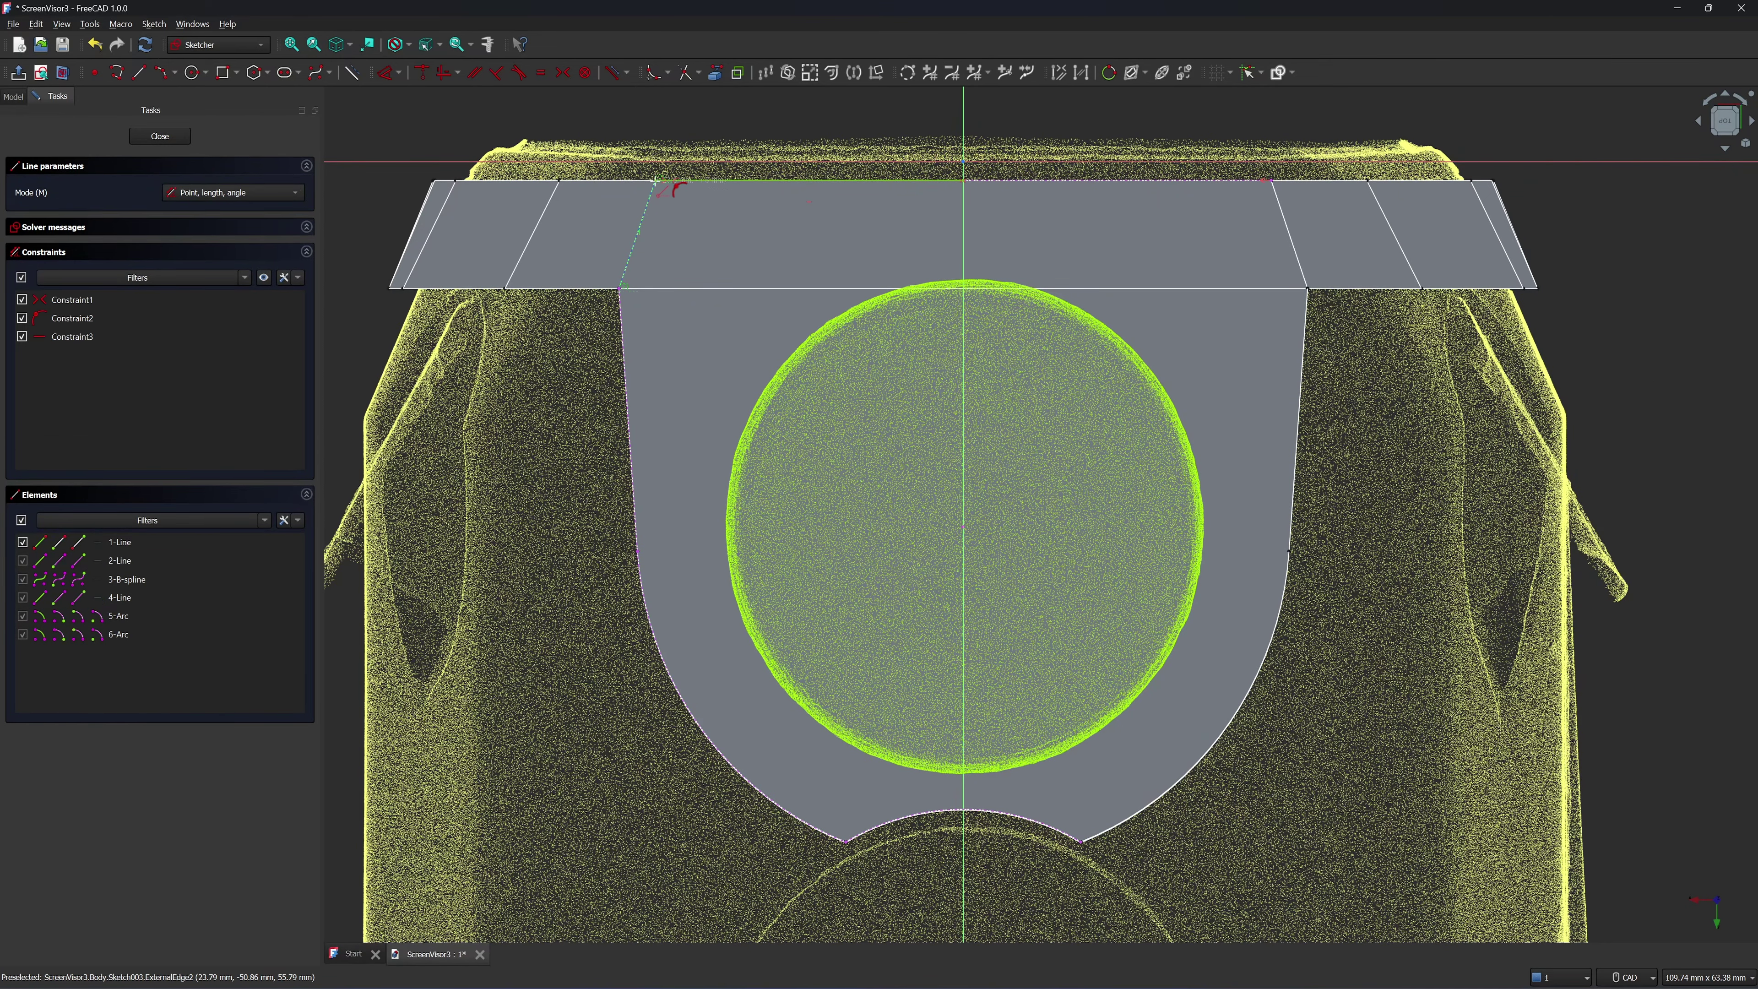
pyautogui.click(621, 289)
pyautogui.scroll(8, 661, 185)
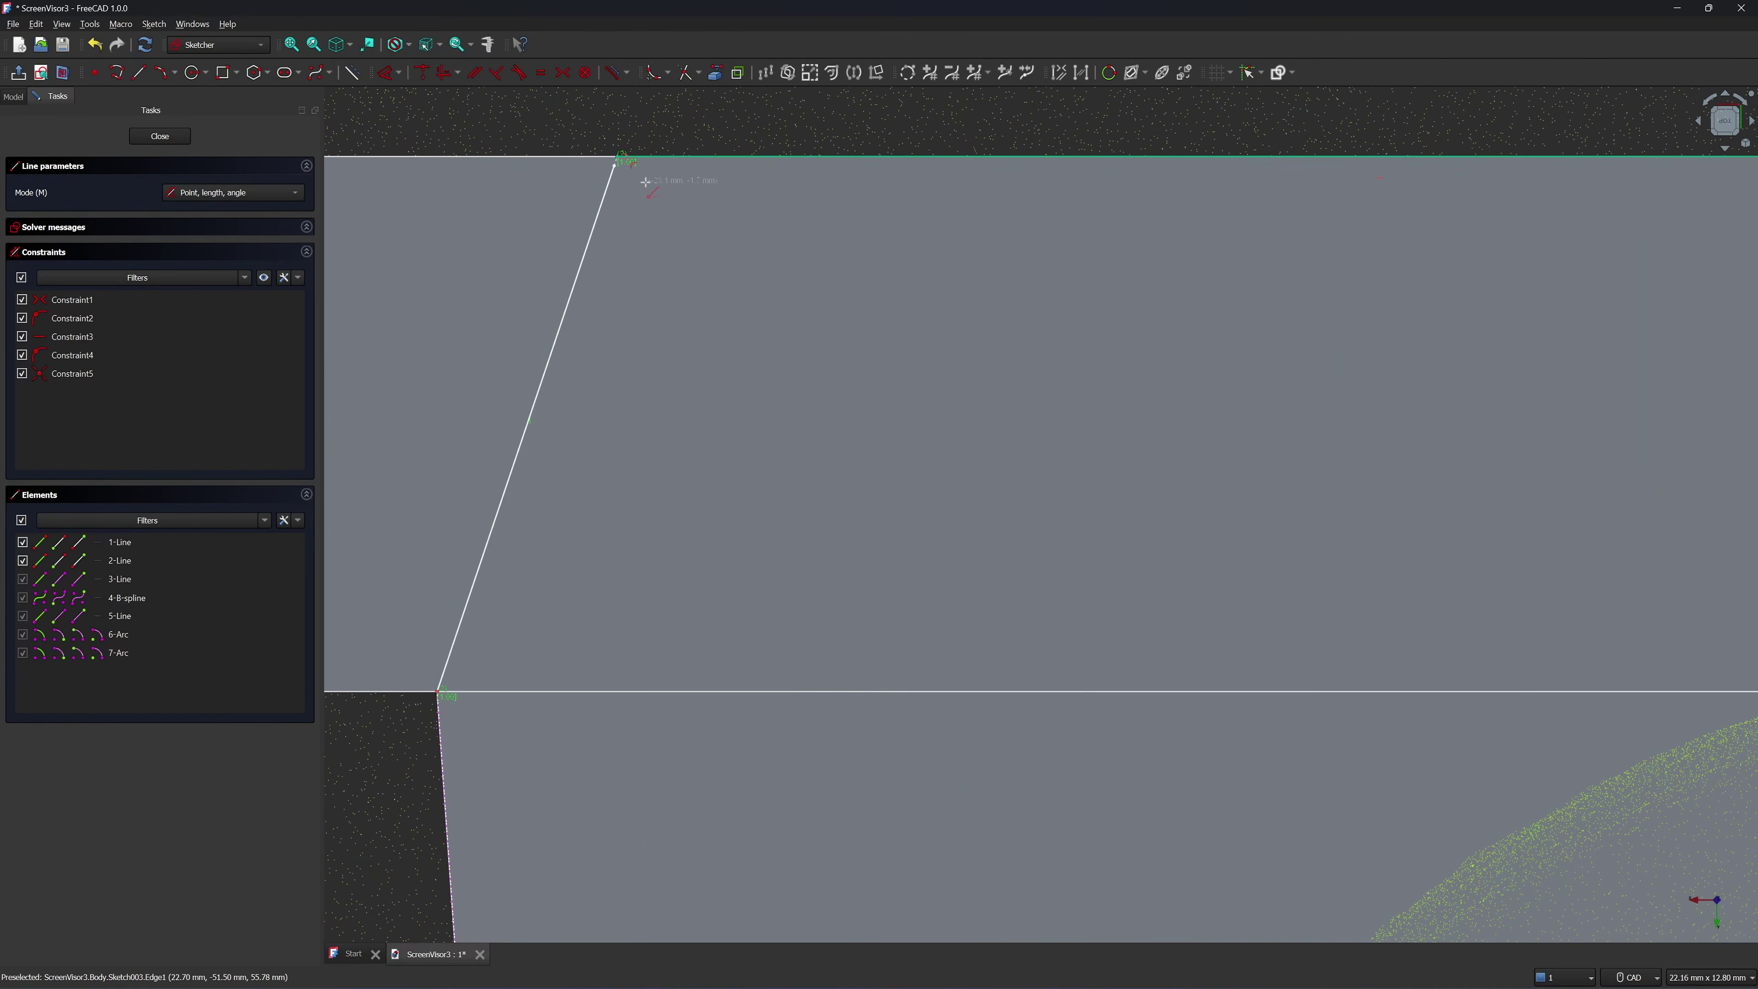
pyautogui.press('Escape')
pyautogui.scroll(2, 602, 137)
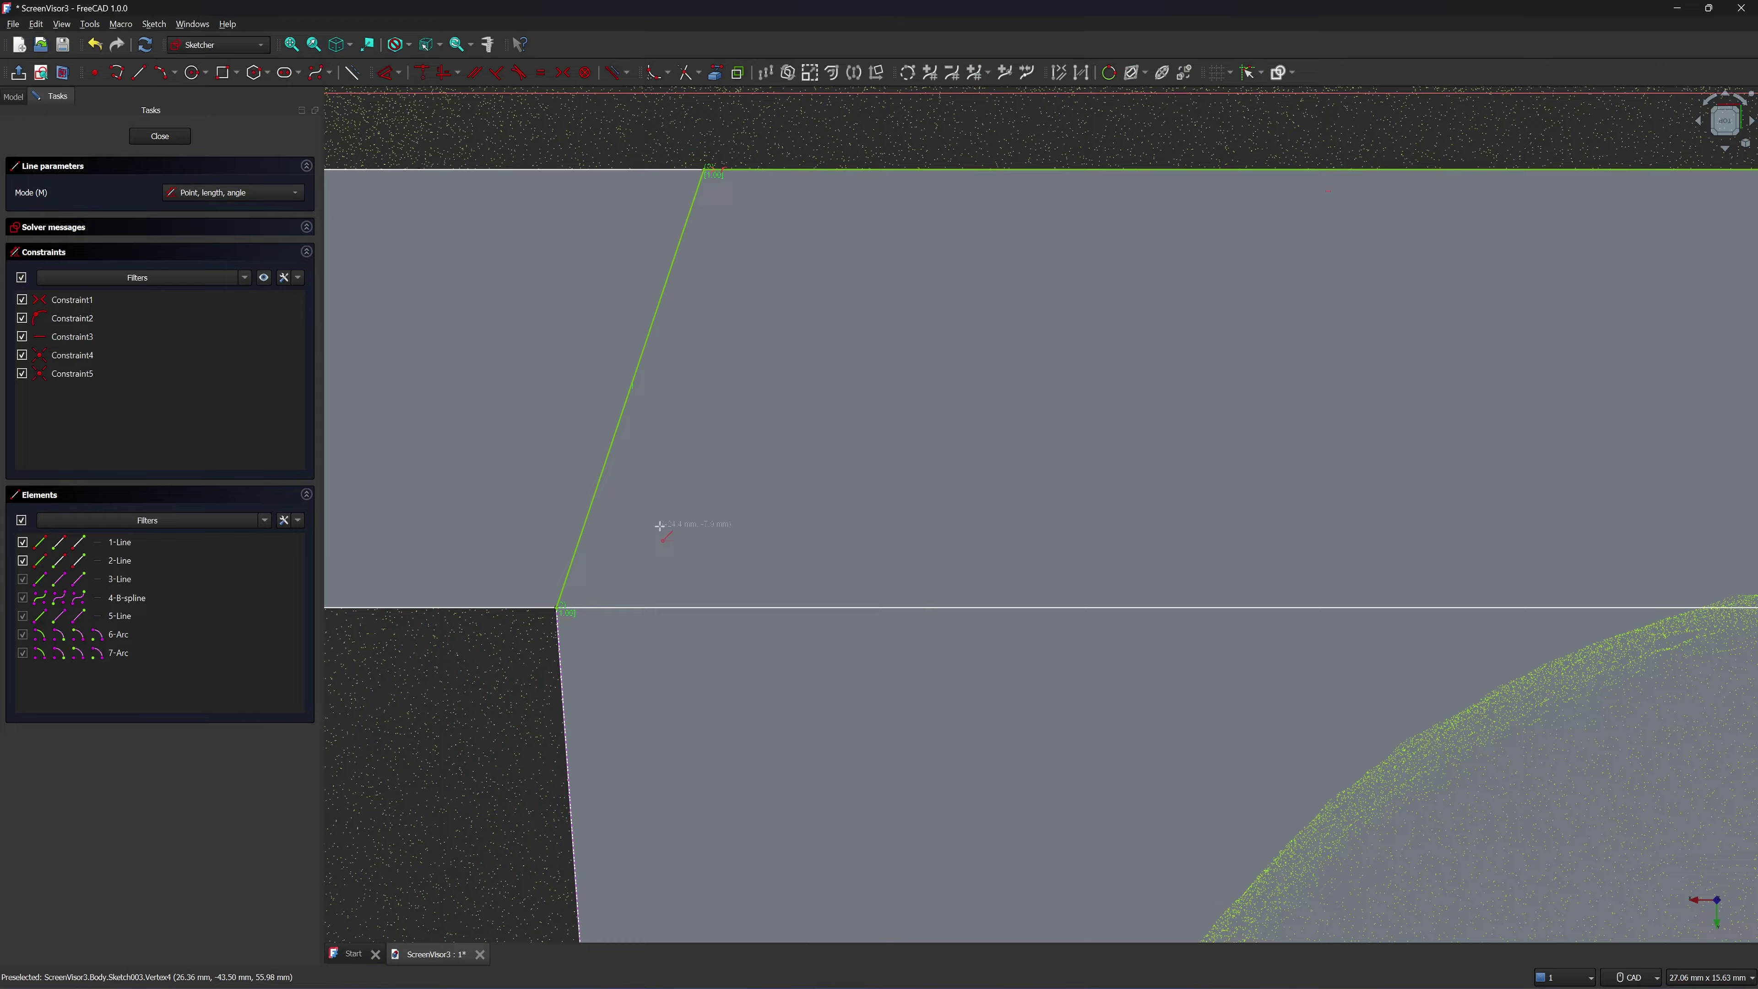
pyautogui.scroll(-3, 660, 525)
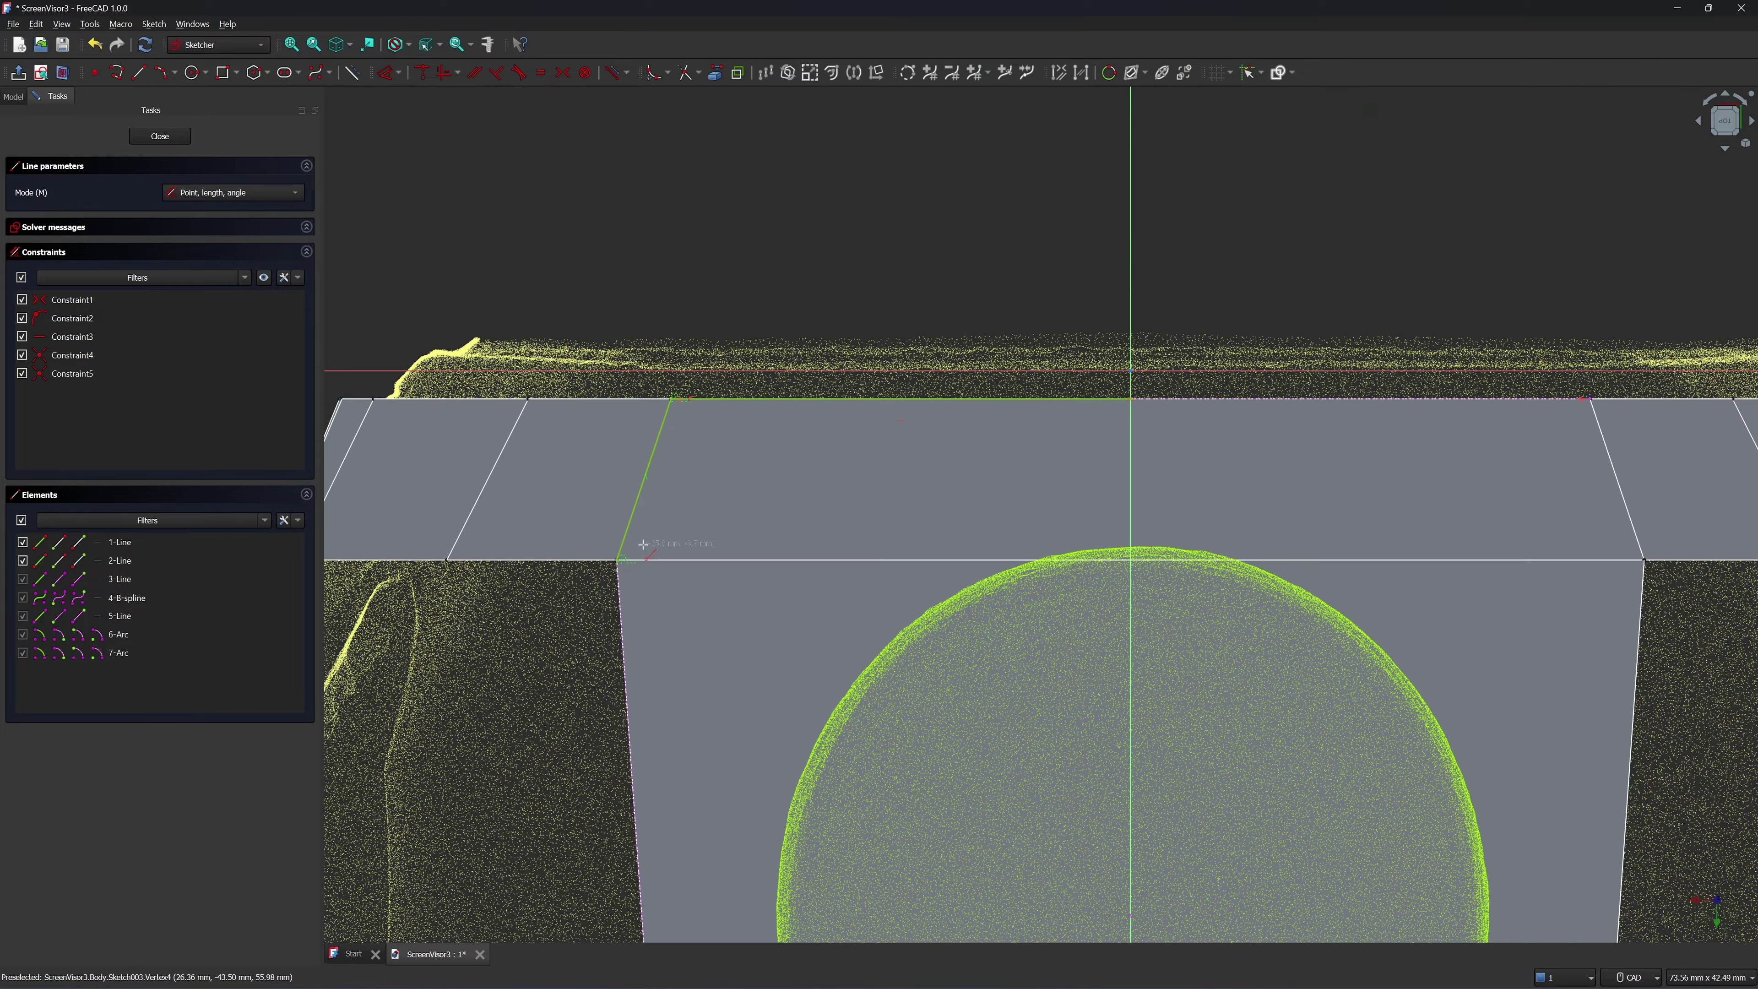
pyautogui.click(621, 565)
# Draw three-point arcs over the tab's projected outer arc and its concave end arc
pyautogui.scroll(-1, 659, 648)
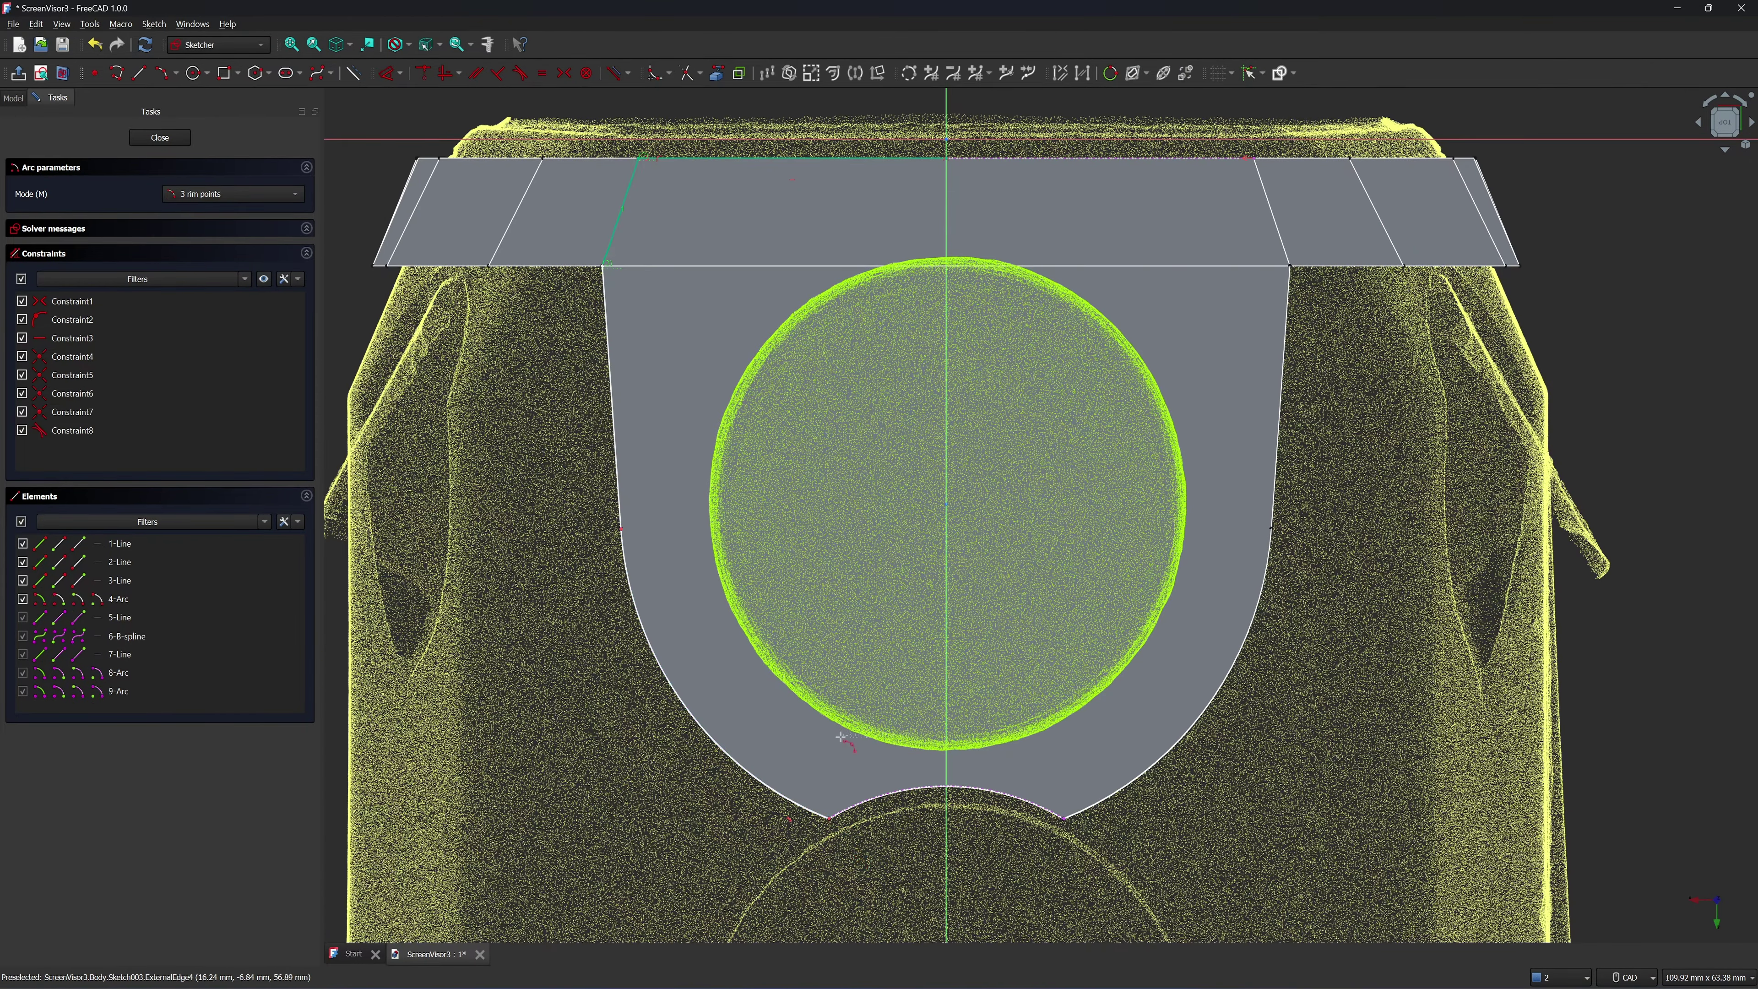
pyautogui.click(978, 787)
pyautogui.press('Escape')
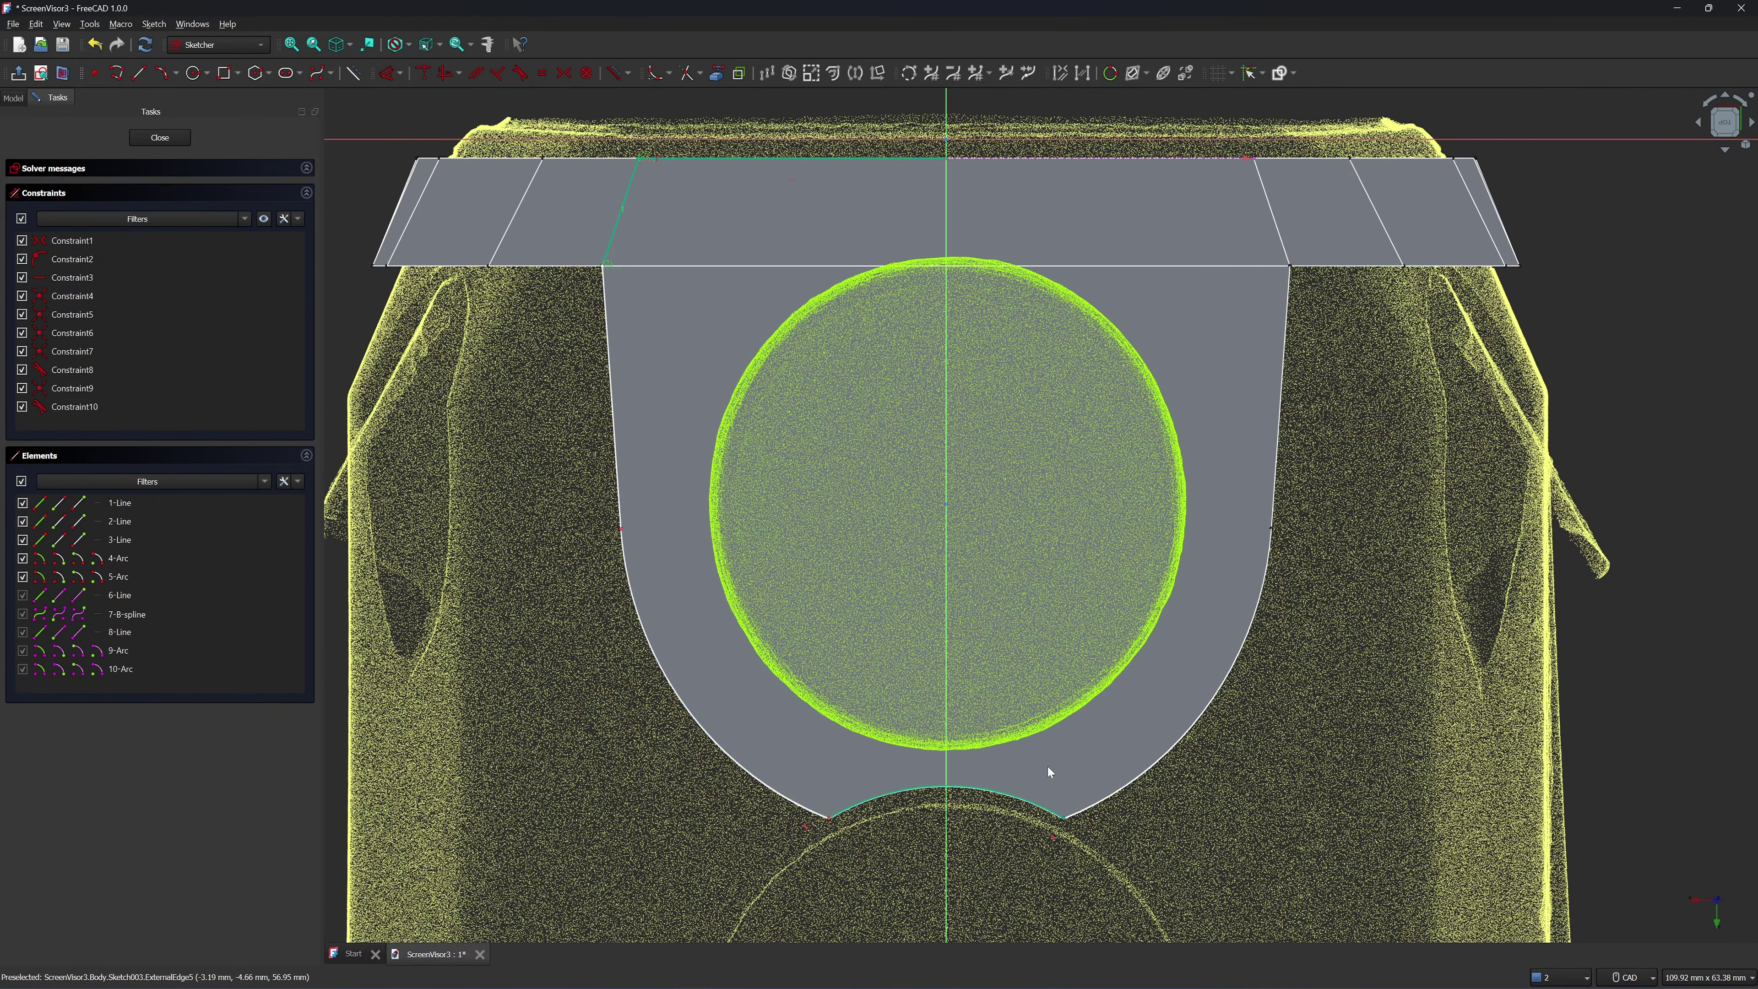
# Delete the half line on the far visor edge and mirror the slanted edge, tab side and outer arc about the vertical axis
pyautogui.press('Delete')
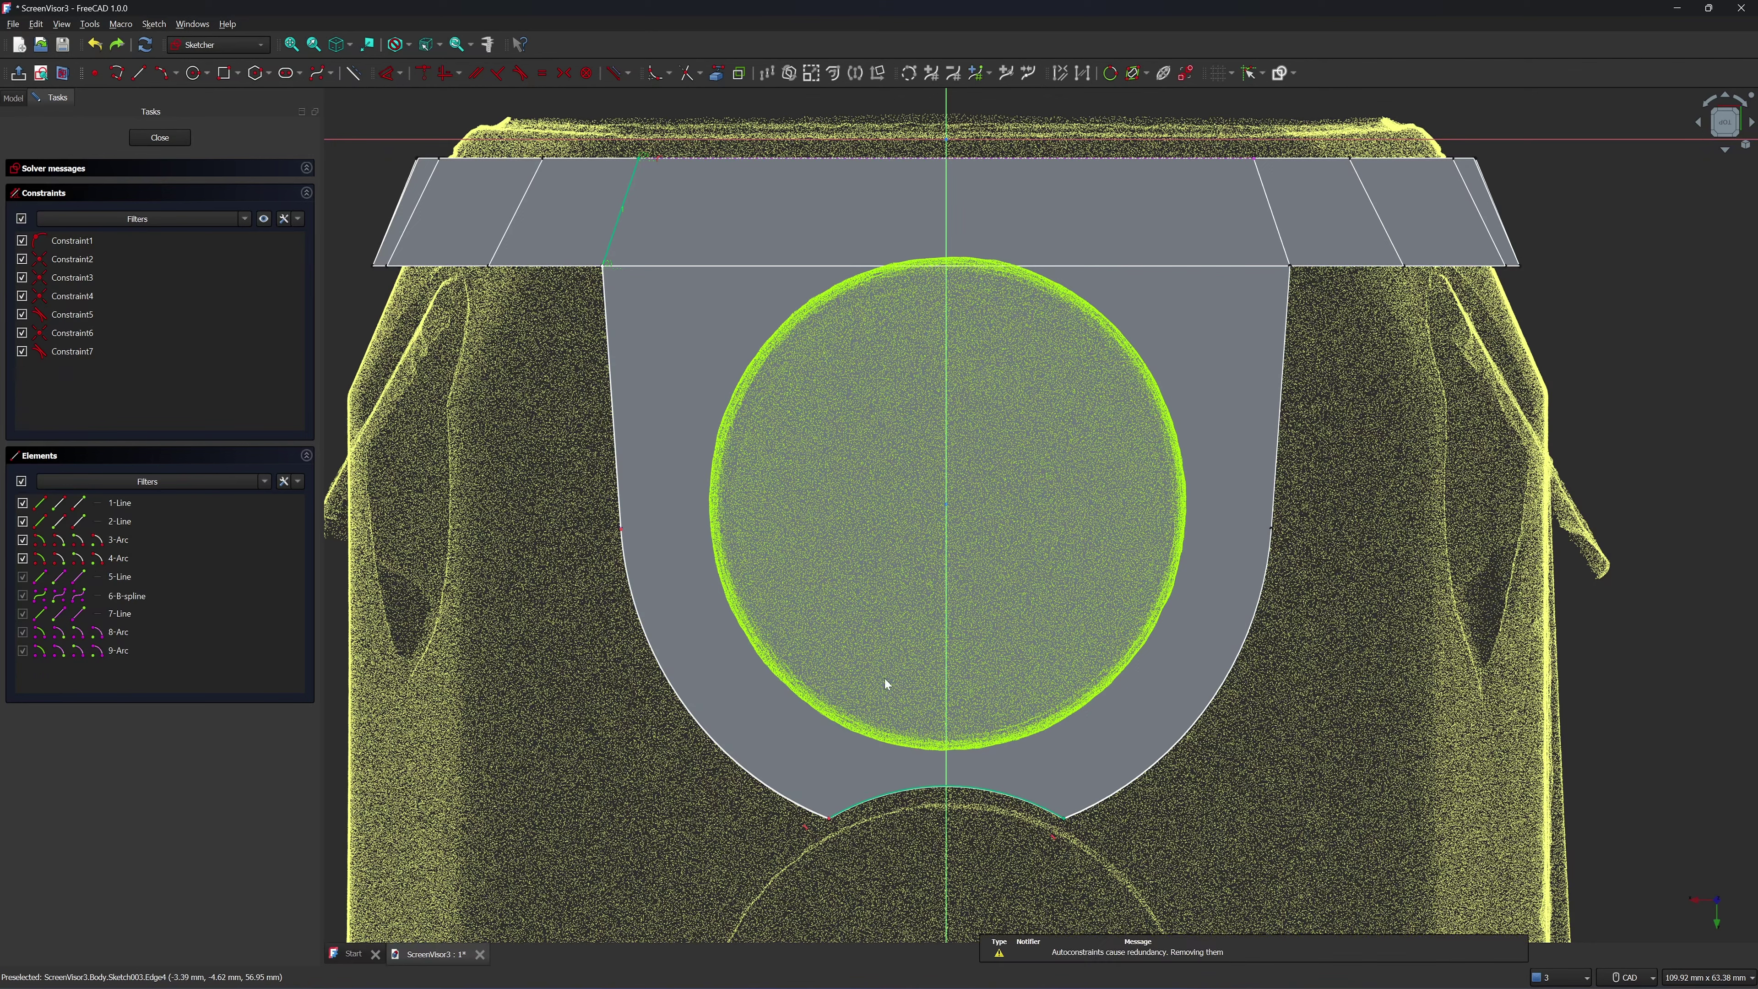
pyautogui.click(716, 747)
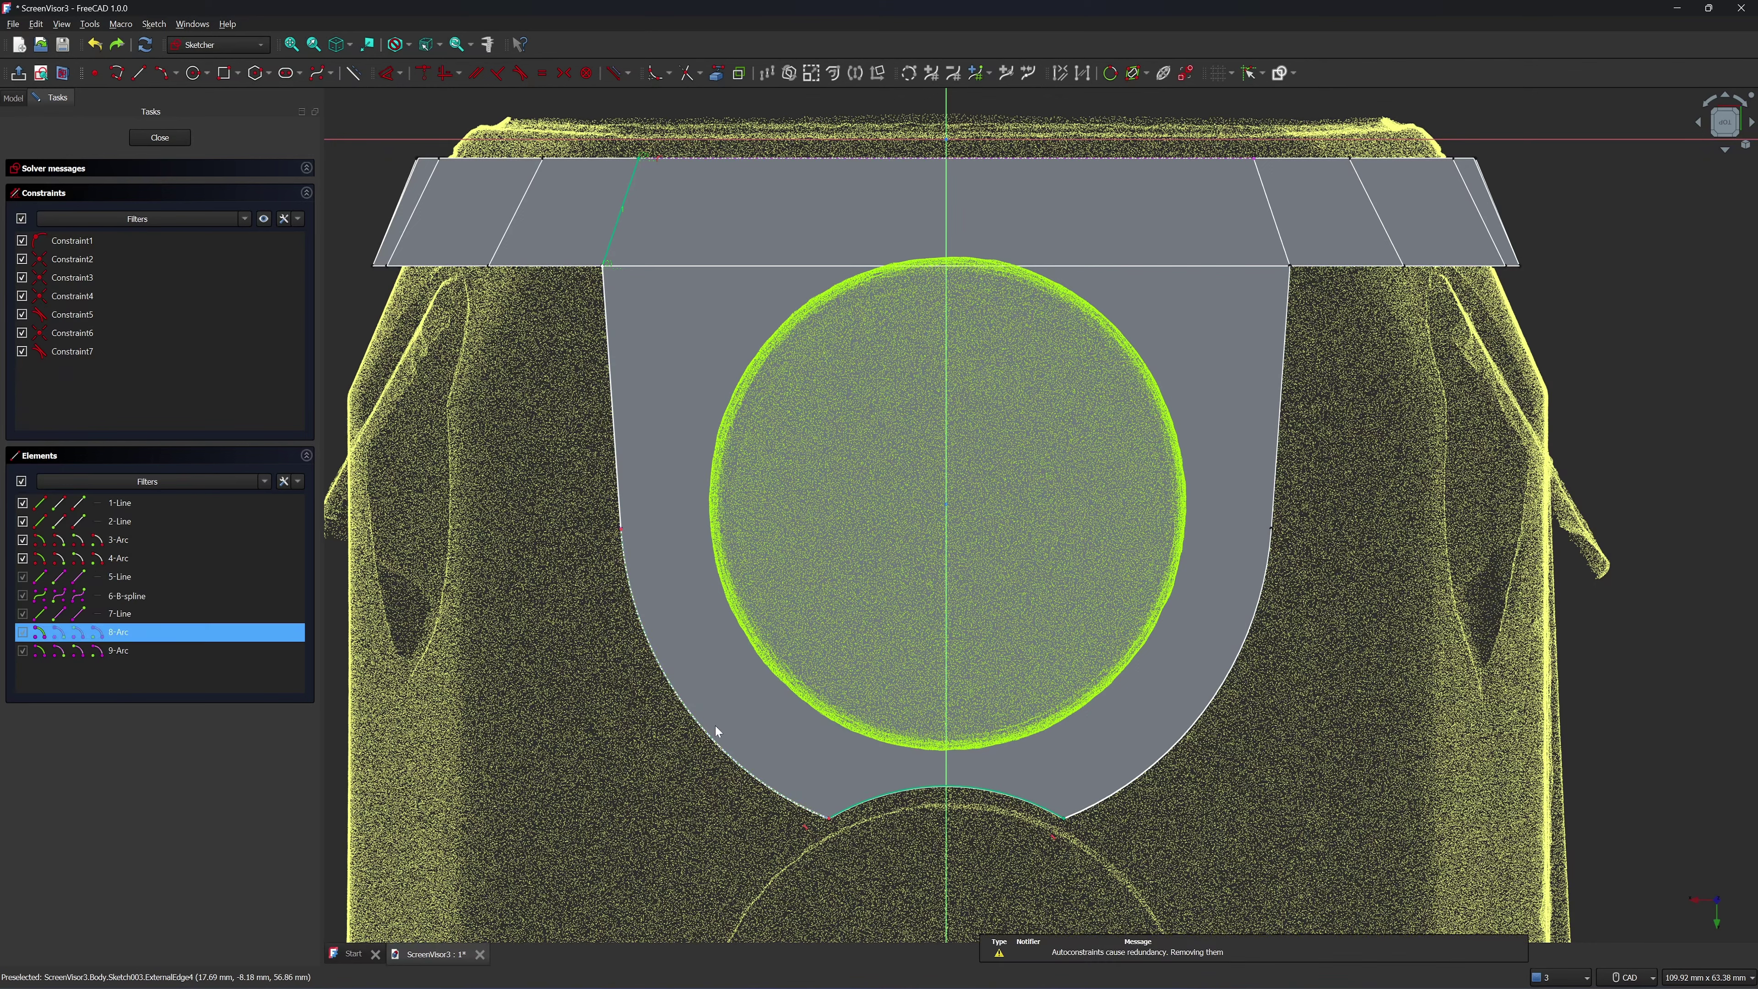
pyautogui.click(620, 458)
pyautogui.click(625, 203)
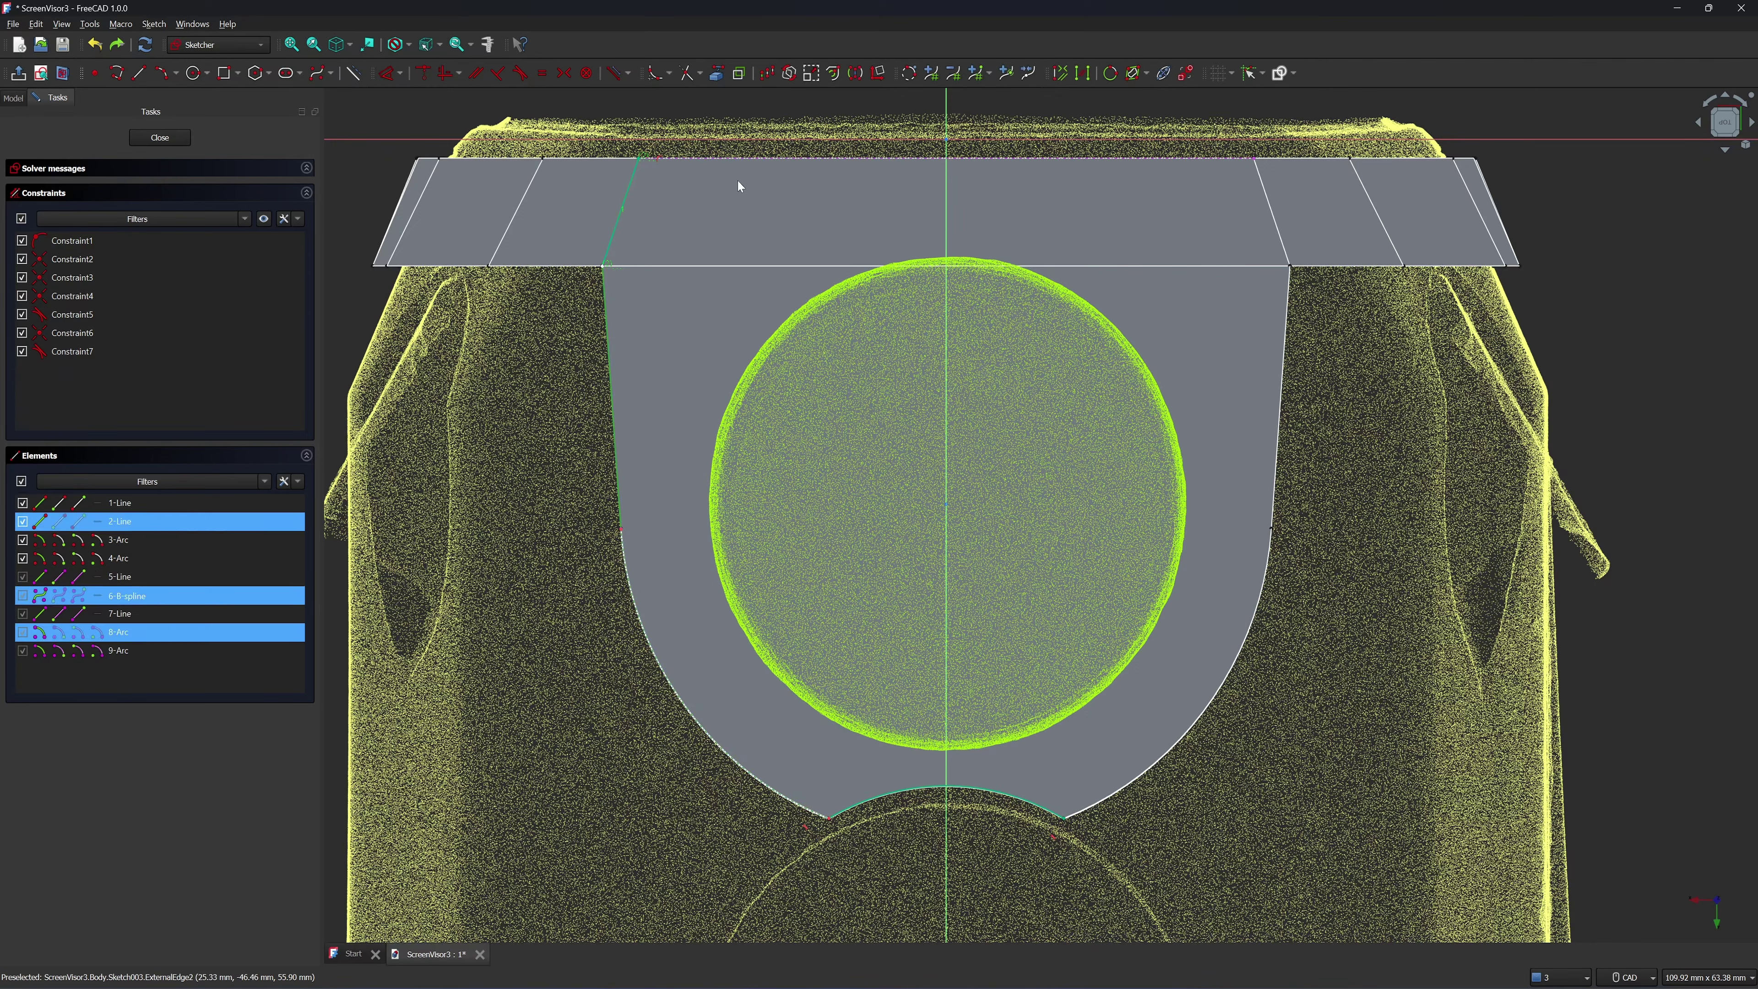
pyautogui.click(854, 73)
pyautogui.click(946, 184)
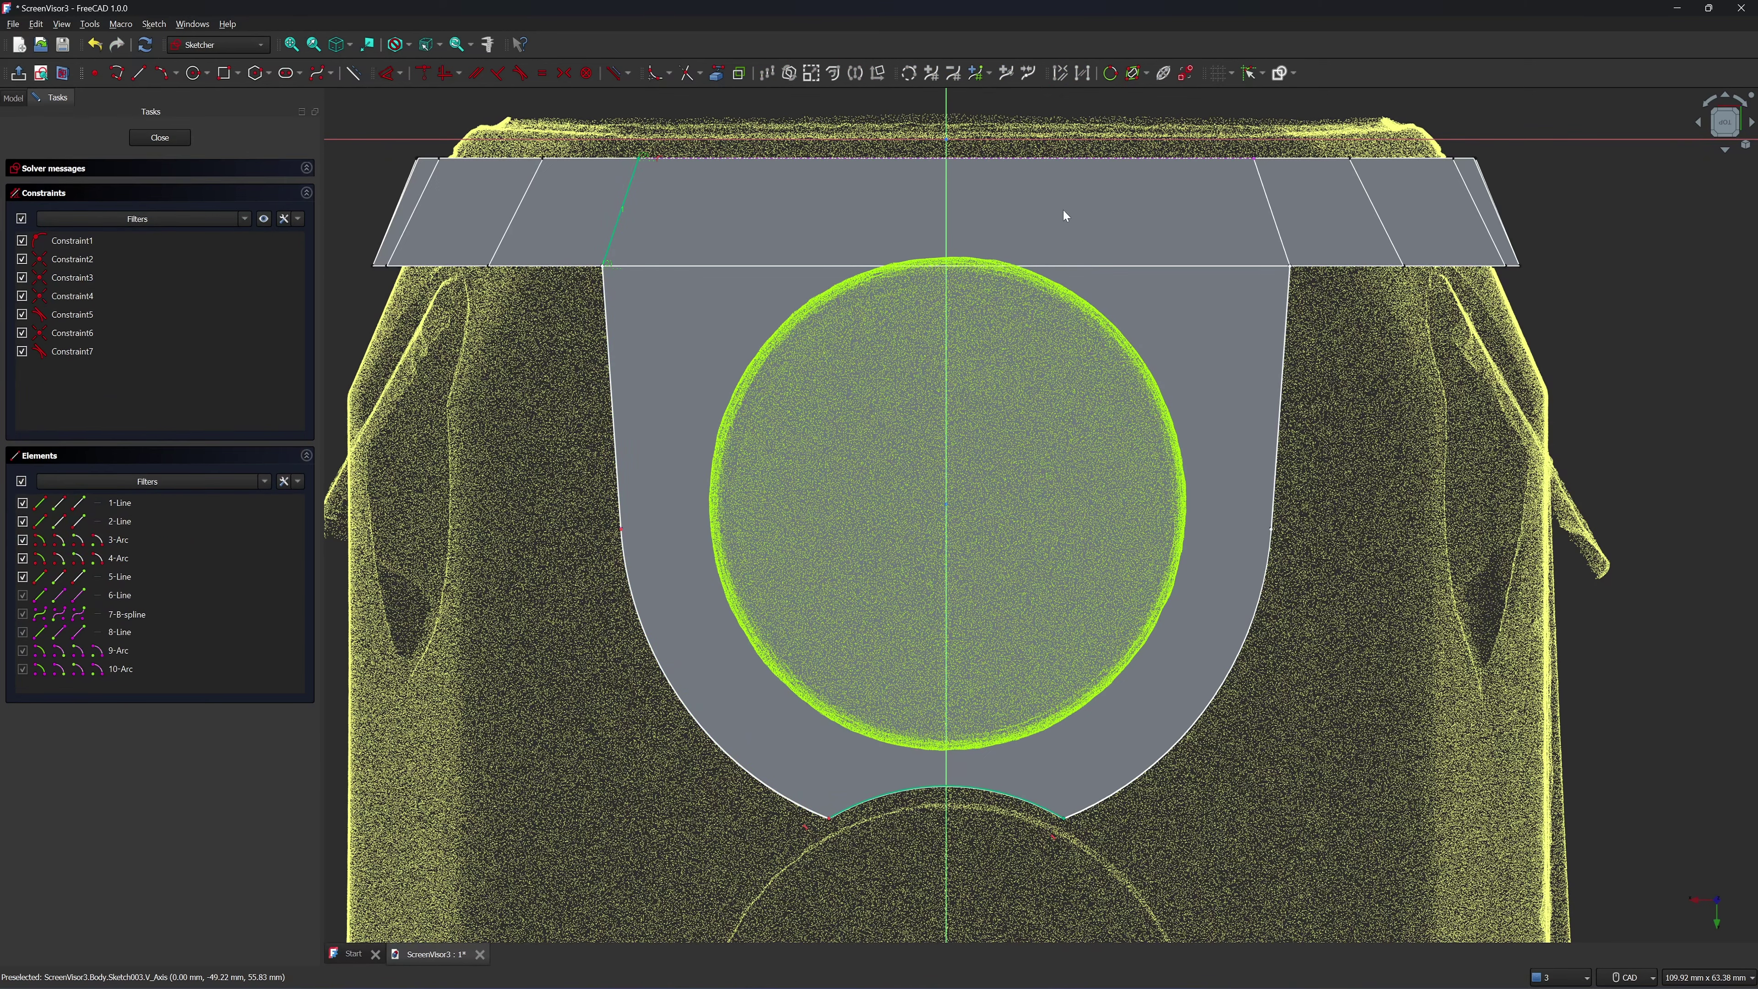
# Close the outline with a line along the far visor edge and offset the whole profile inward in Intersection mode
pyautogui.press('g')
pyautogui.press('l')
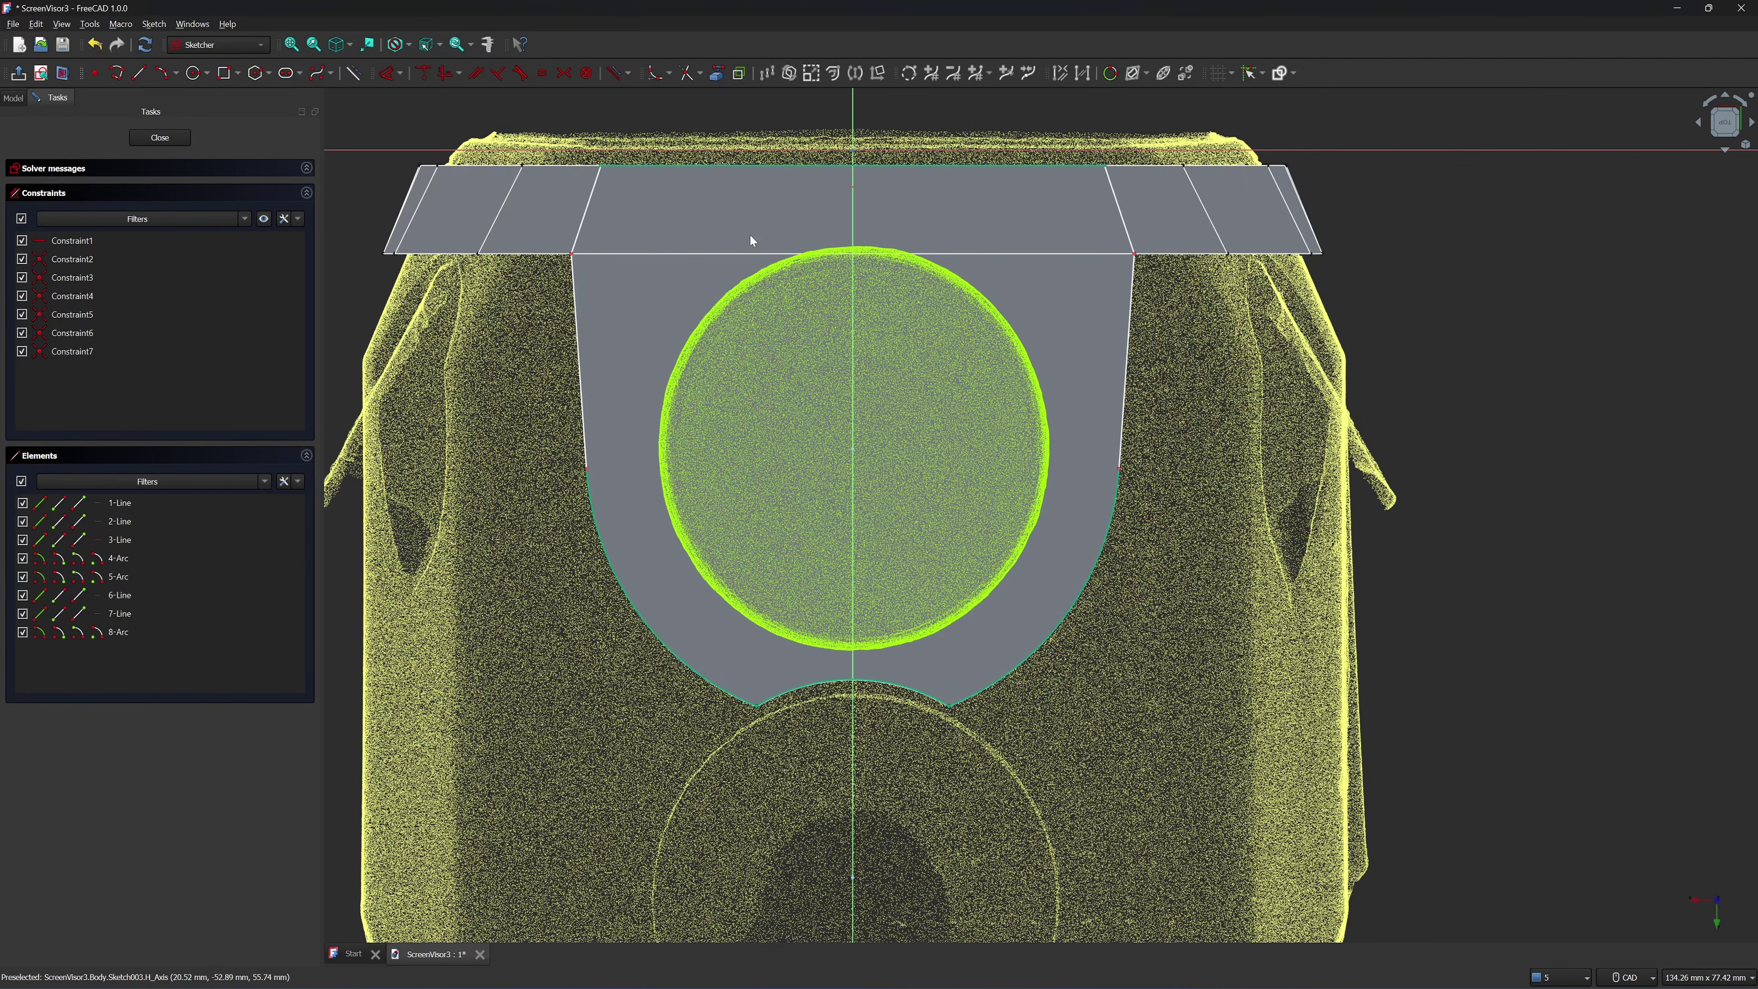
pyautogui.hotkey('ctrl', 'a')
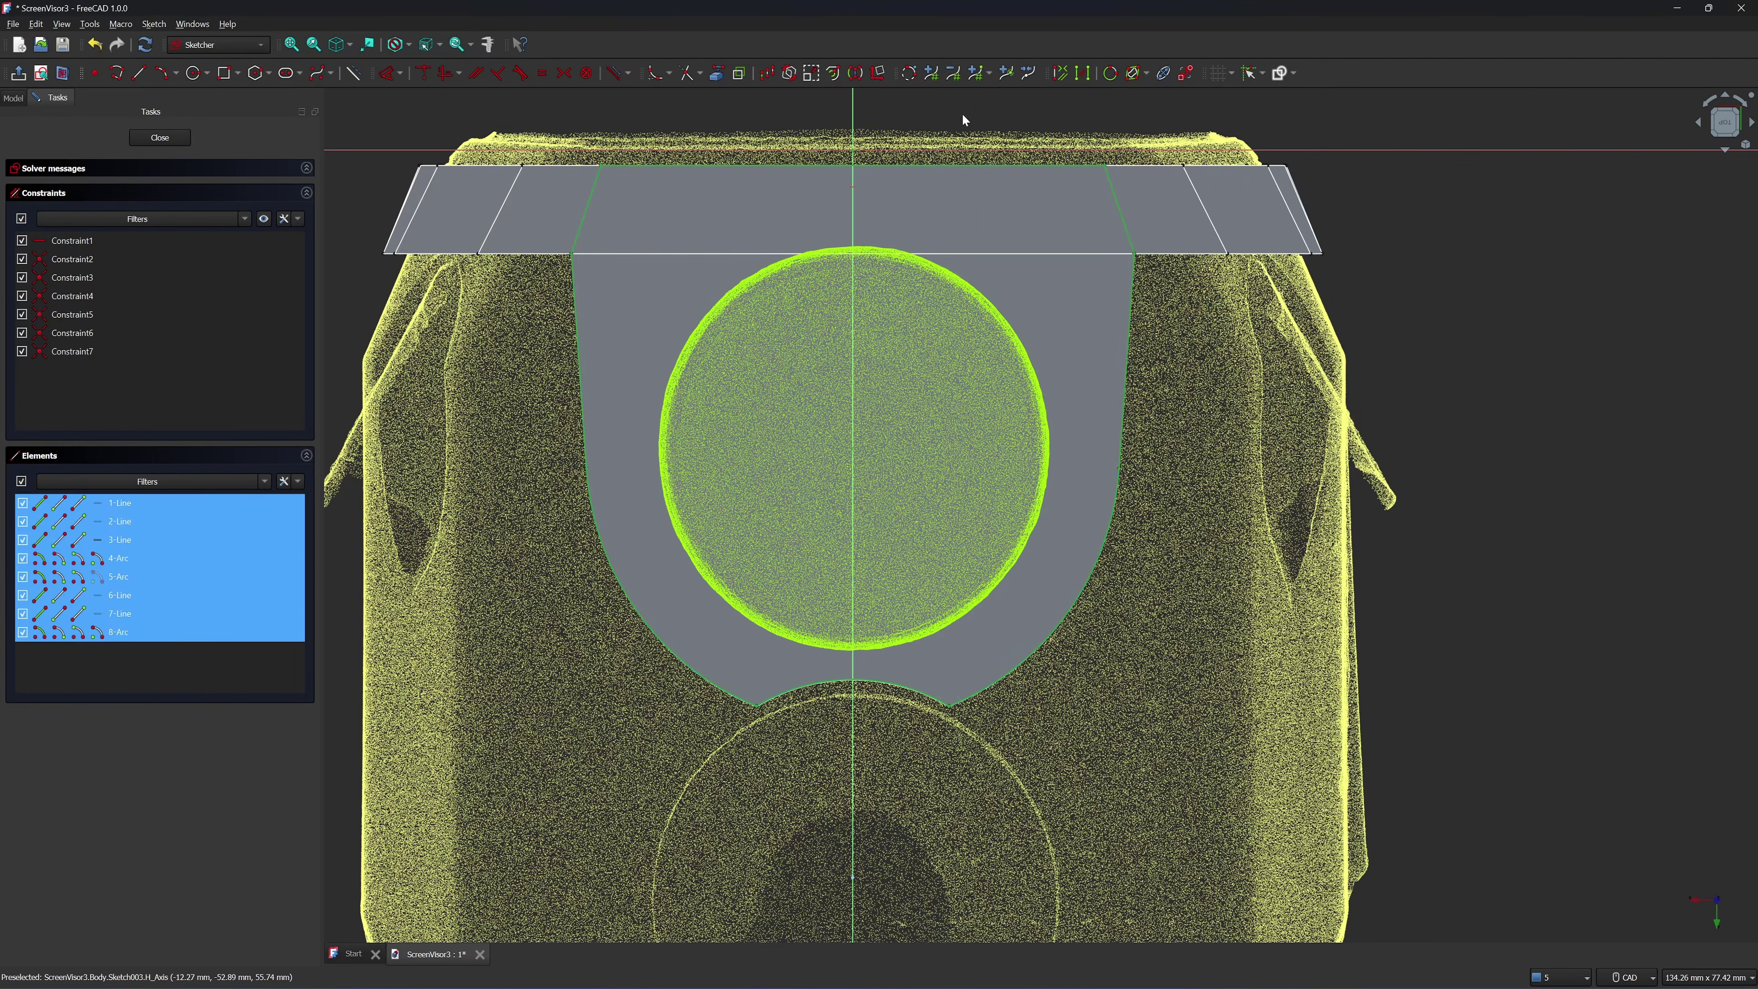
pyautogui.click(835, 73)
pyautogui.click(280, 194)
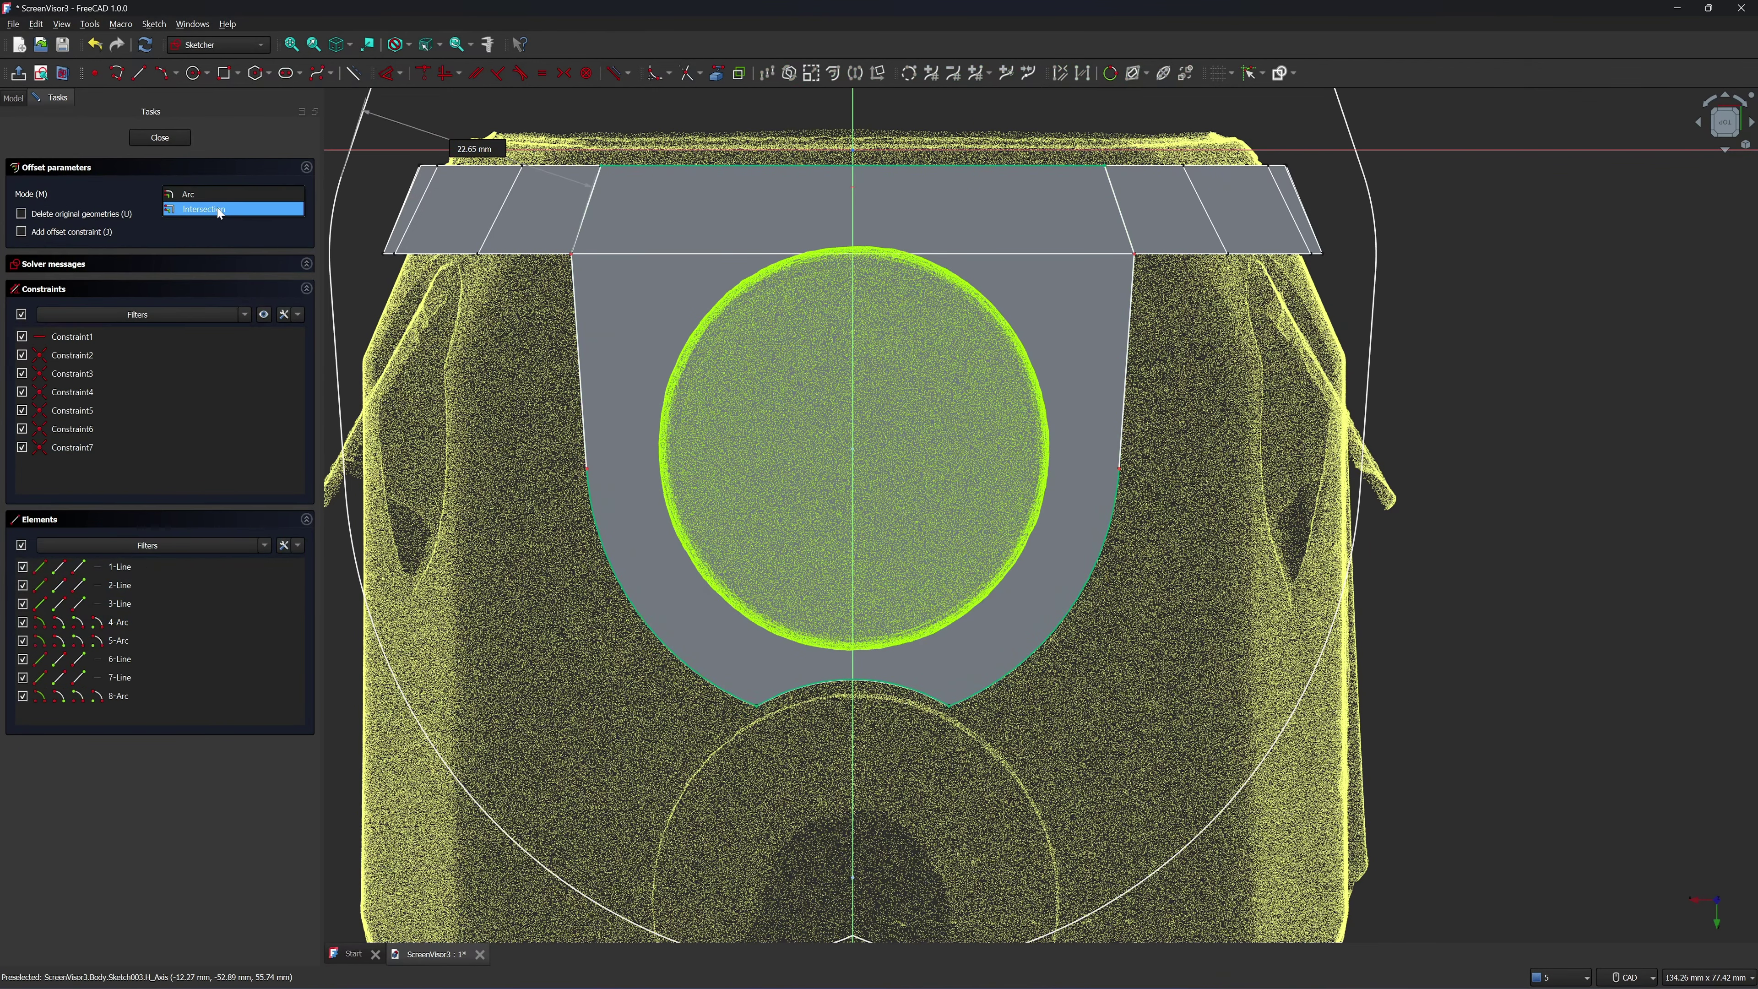
pyautogui.click(219, 209)
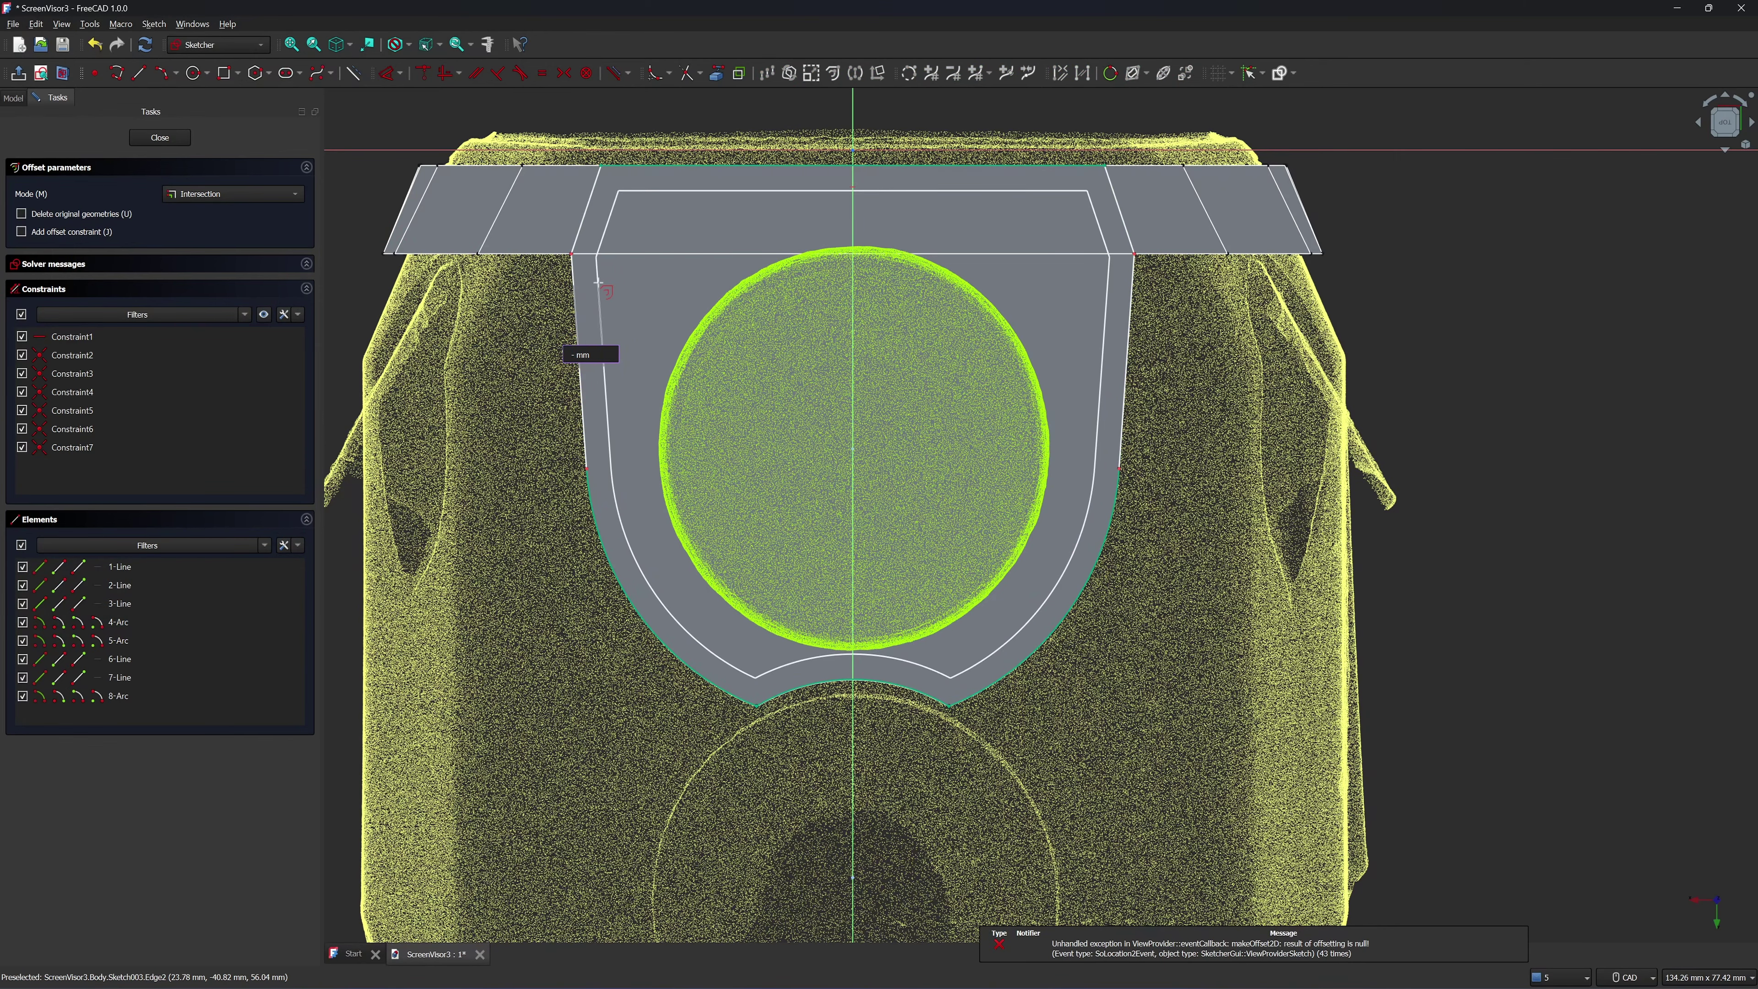
pyautogui.press('Return')
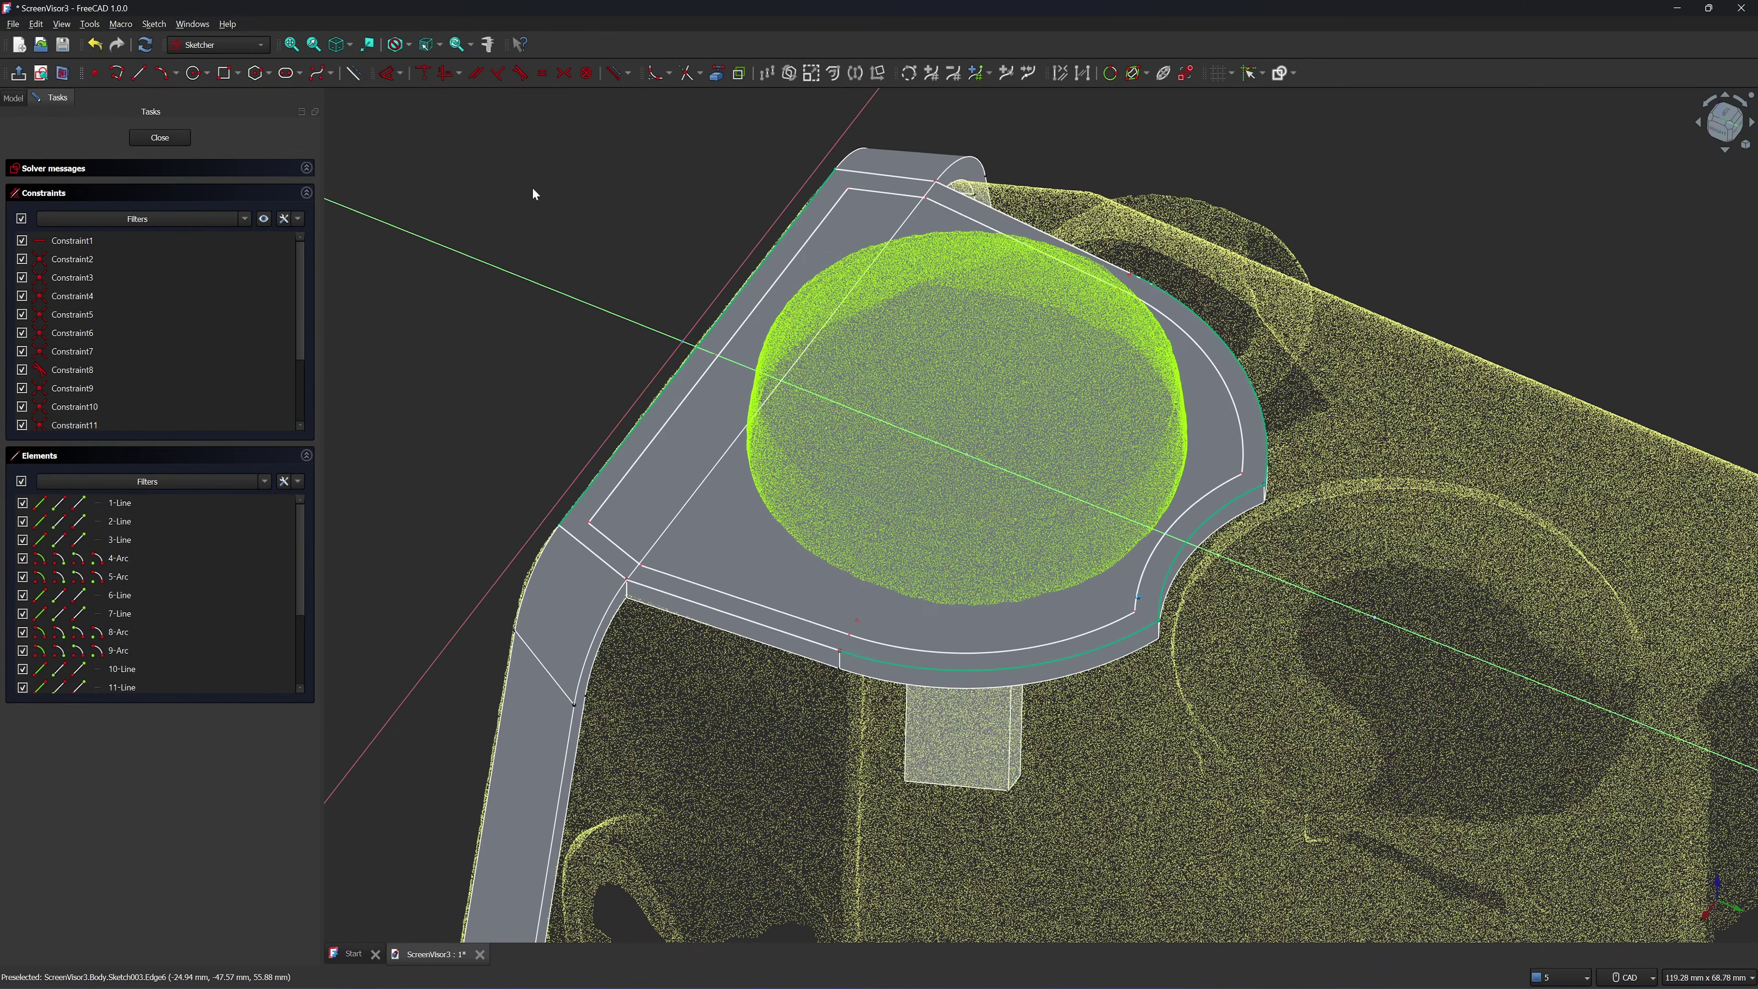
pyautogui.press('Escape')
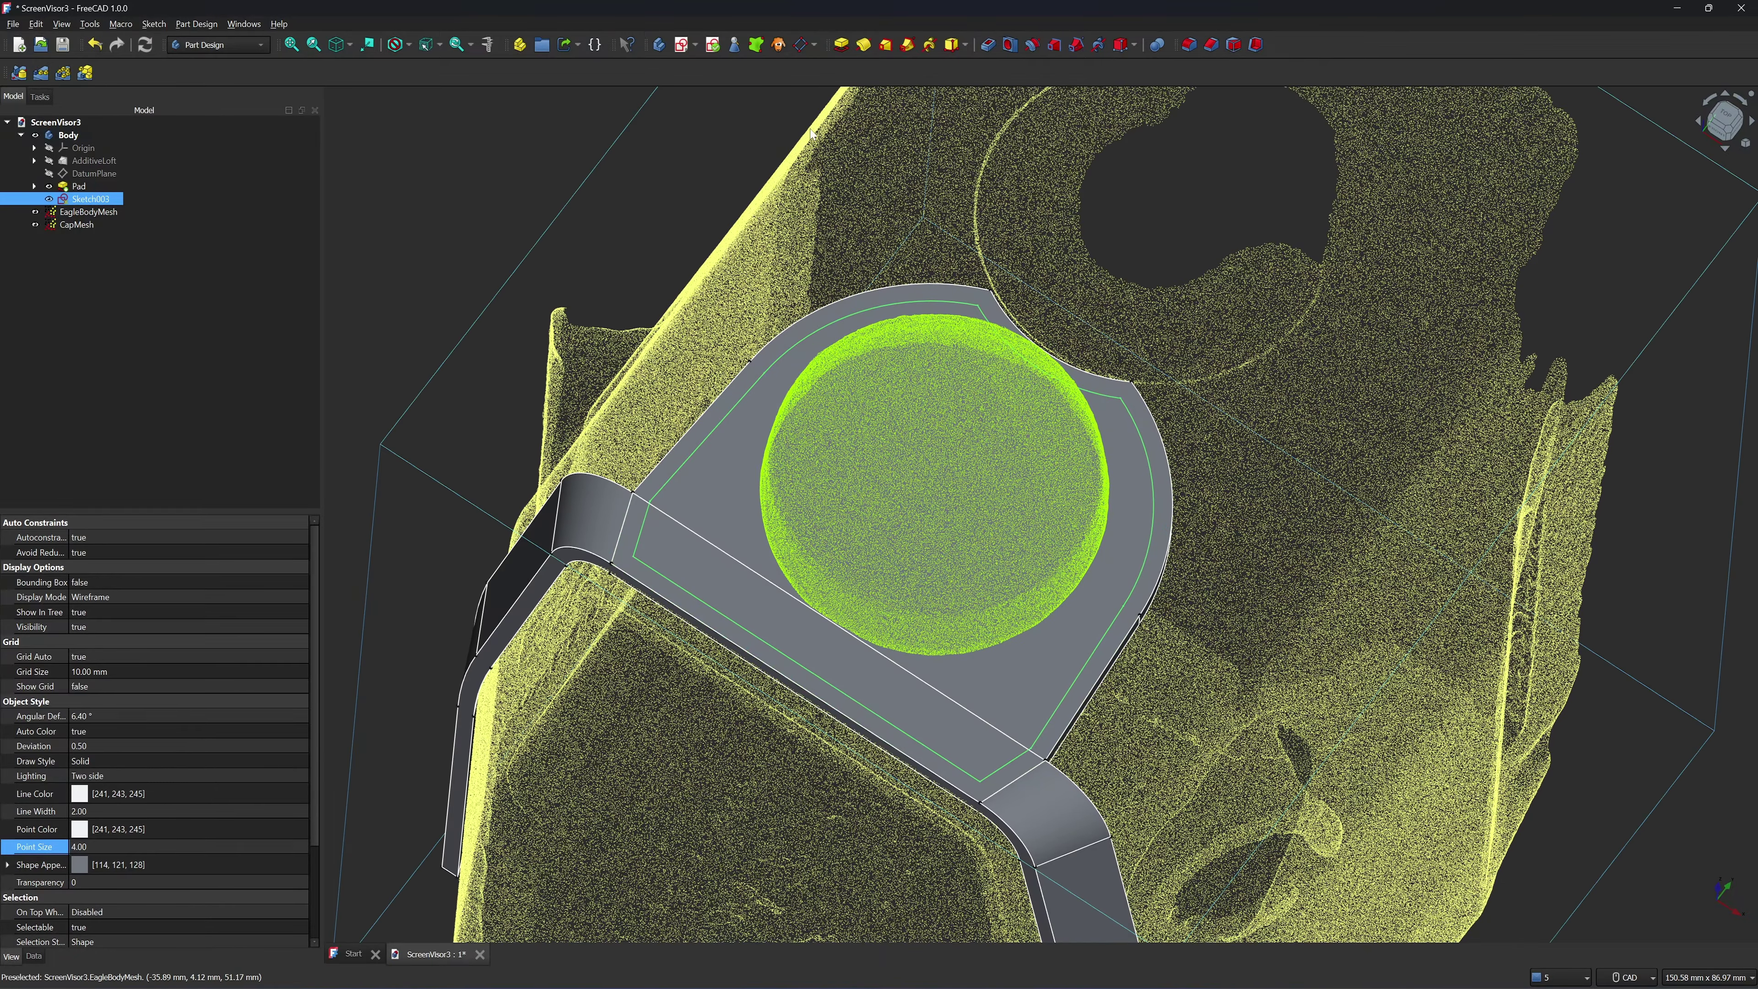
# Pad the closed rim profile 3 mm above the tab
pyautogui.click(841, 45)
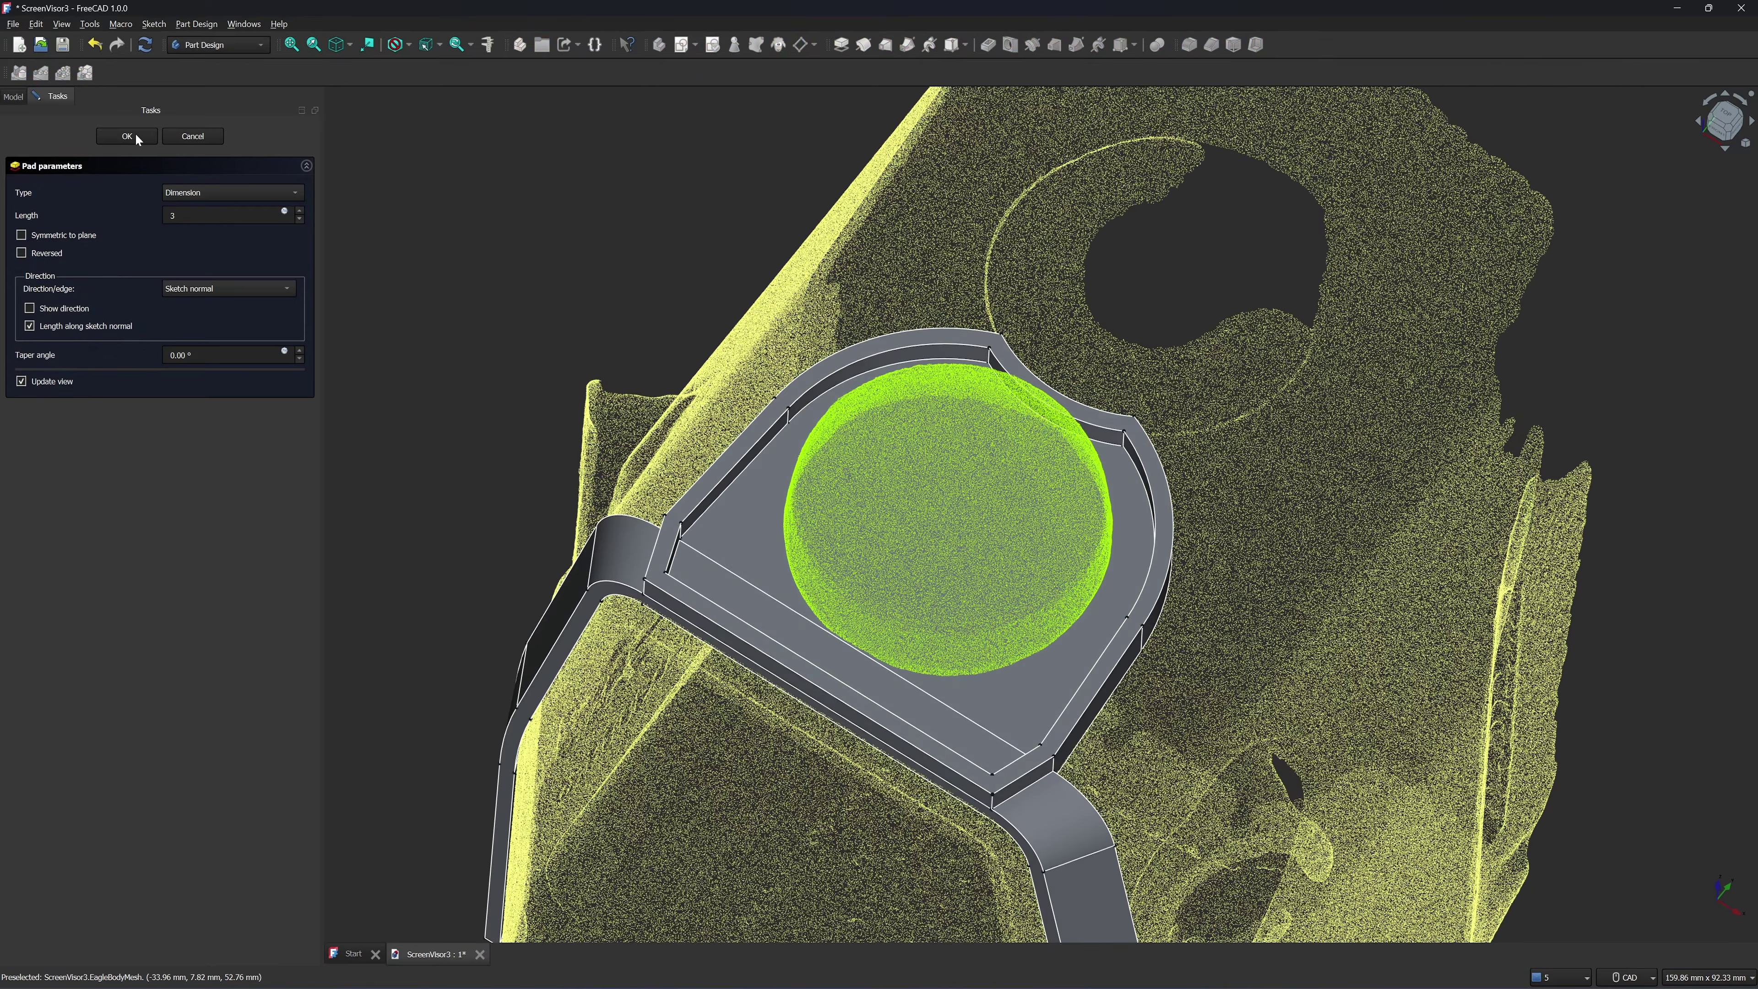
pyautogui.click(134, 133)
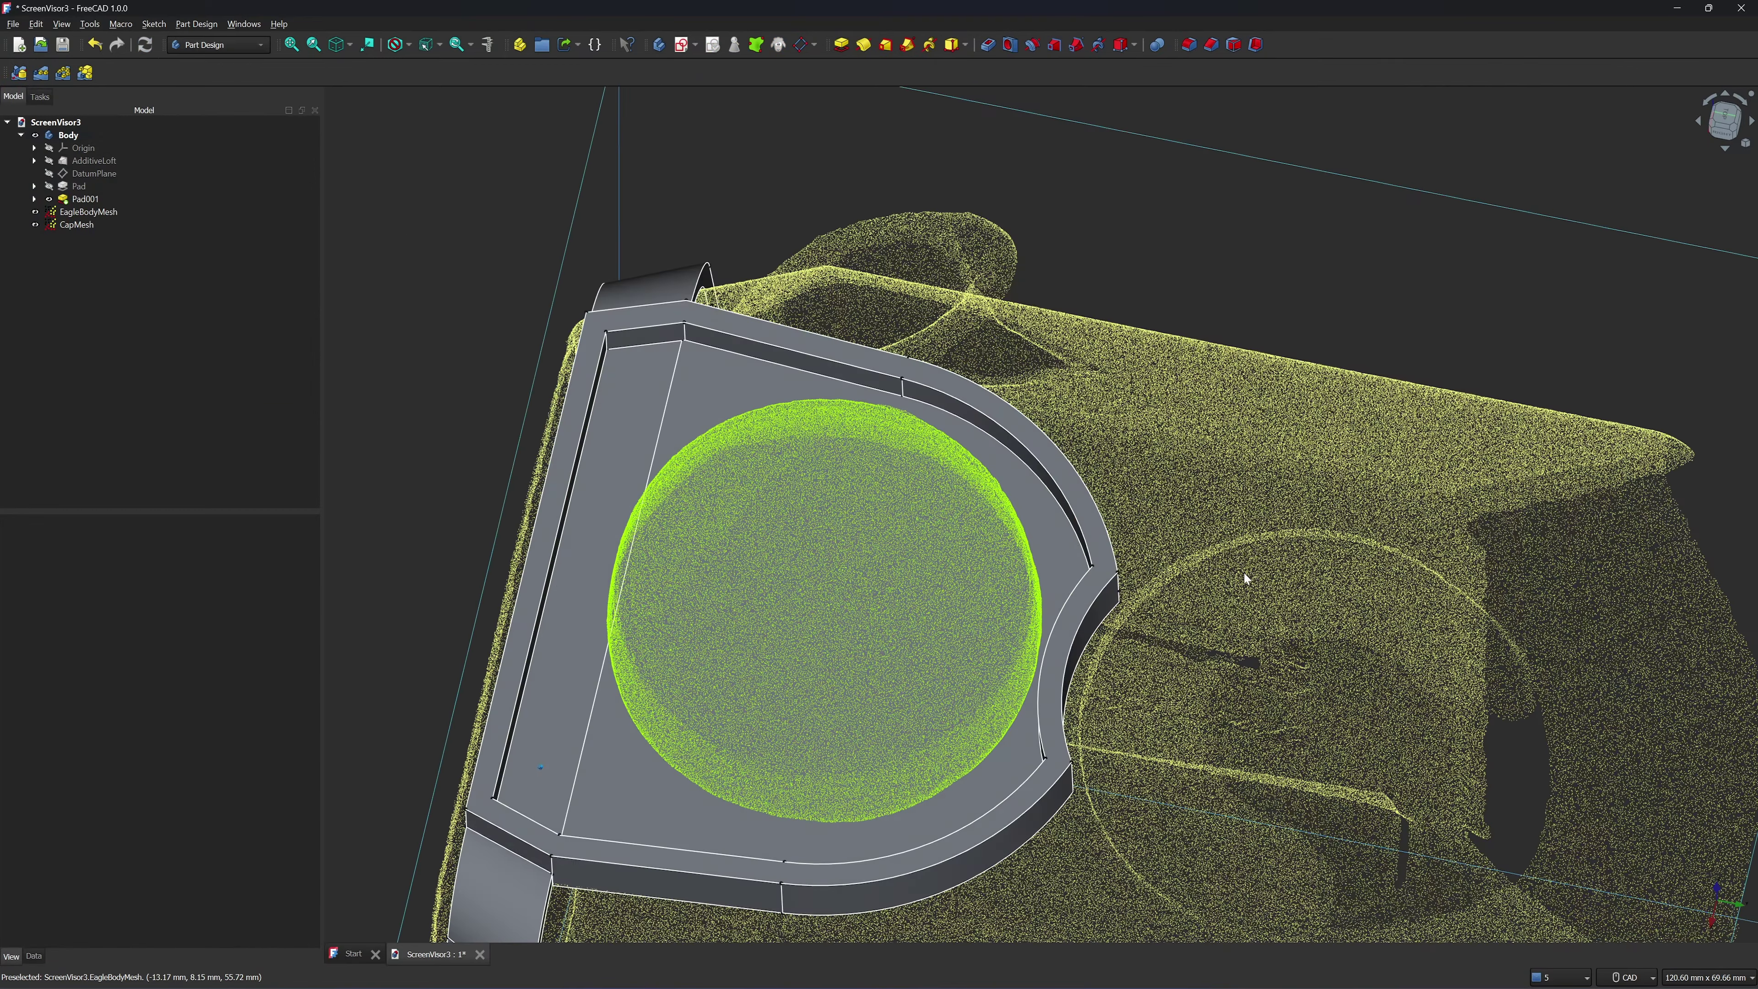
pyautogui.moveTo(1228, 587); pyautogui.dragTo(1496, 874, button='middle')
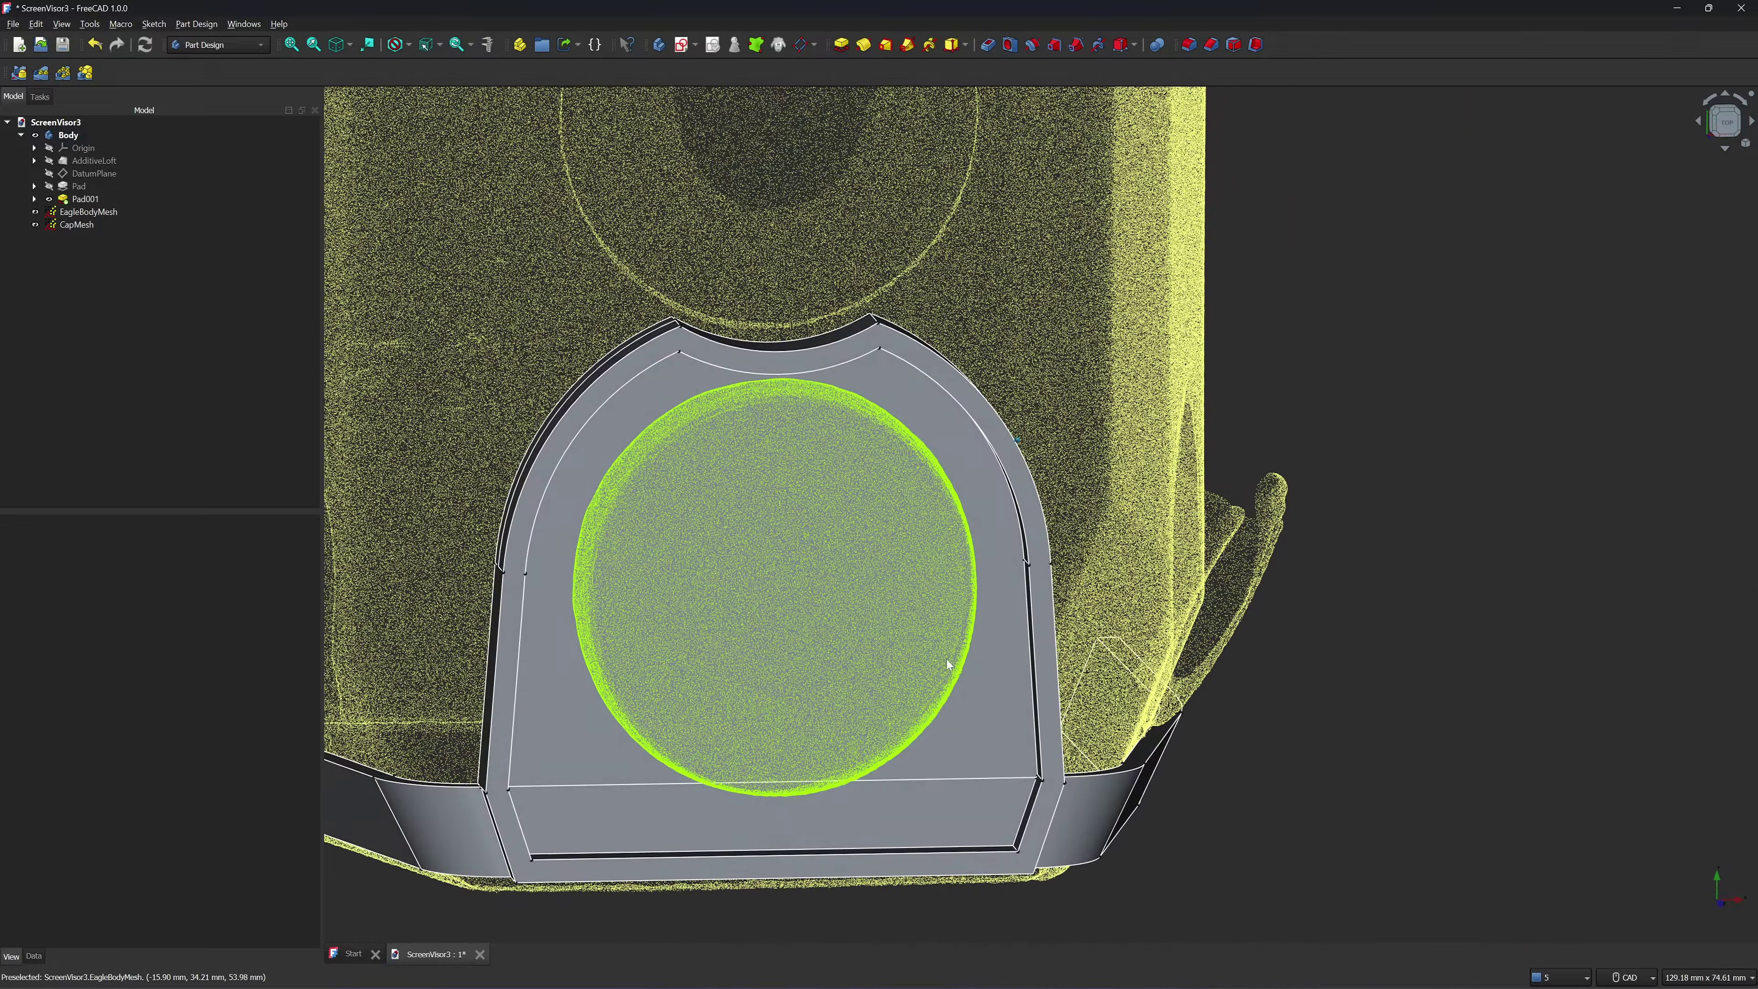
# Edit the rim sketch and join its inner and outer corners with a short line on each side of the concave end
pyautogui.click(34, 199)
pyautogui.click(94, 212)
pyautogui.doubleClick(102, 214)
pyautogui.press('g')
pyautogui.press('l')
pyautogui.click(1031, 573)
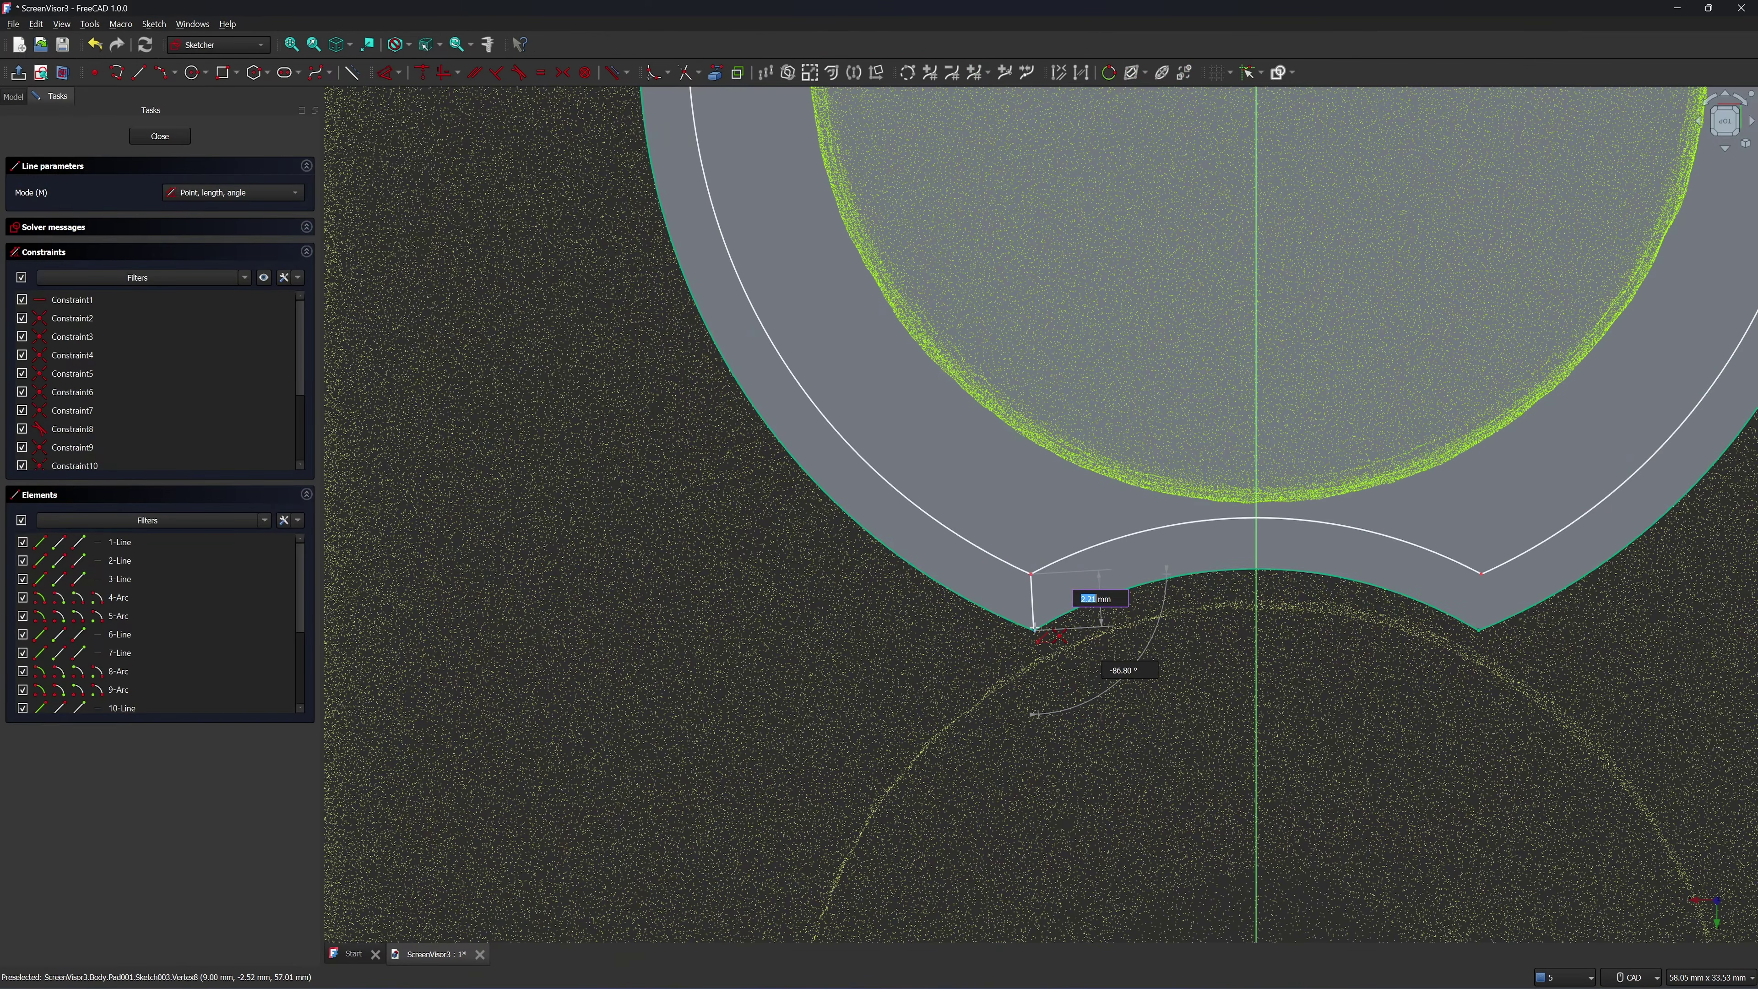
pyautogui.click(1035, 628)
pyautogui.click(1481, 573)
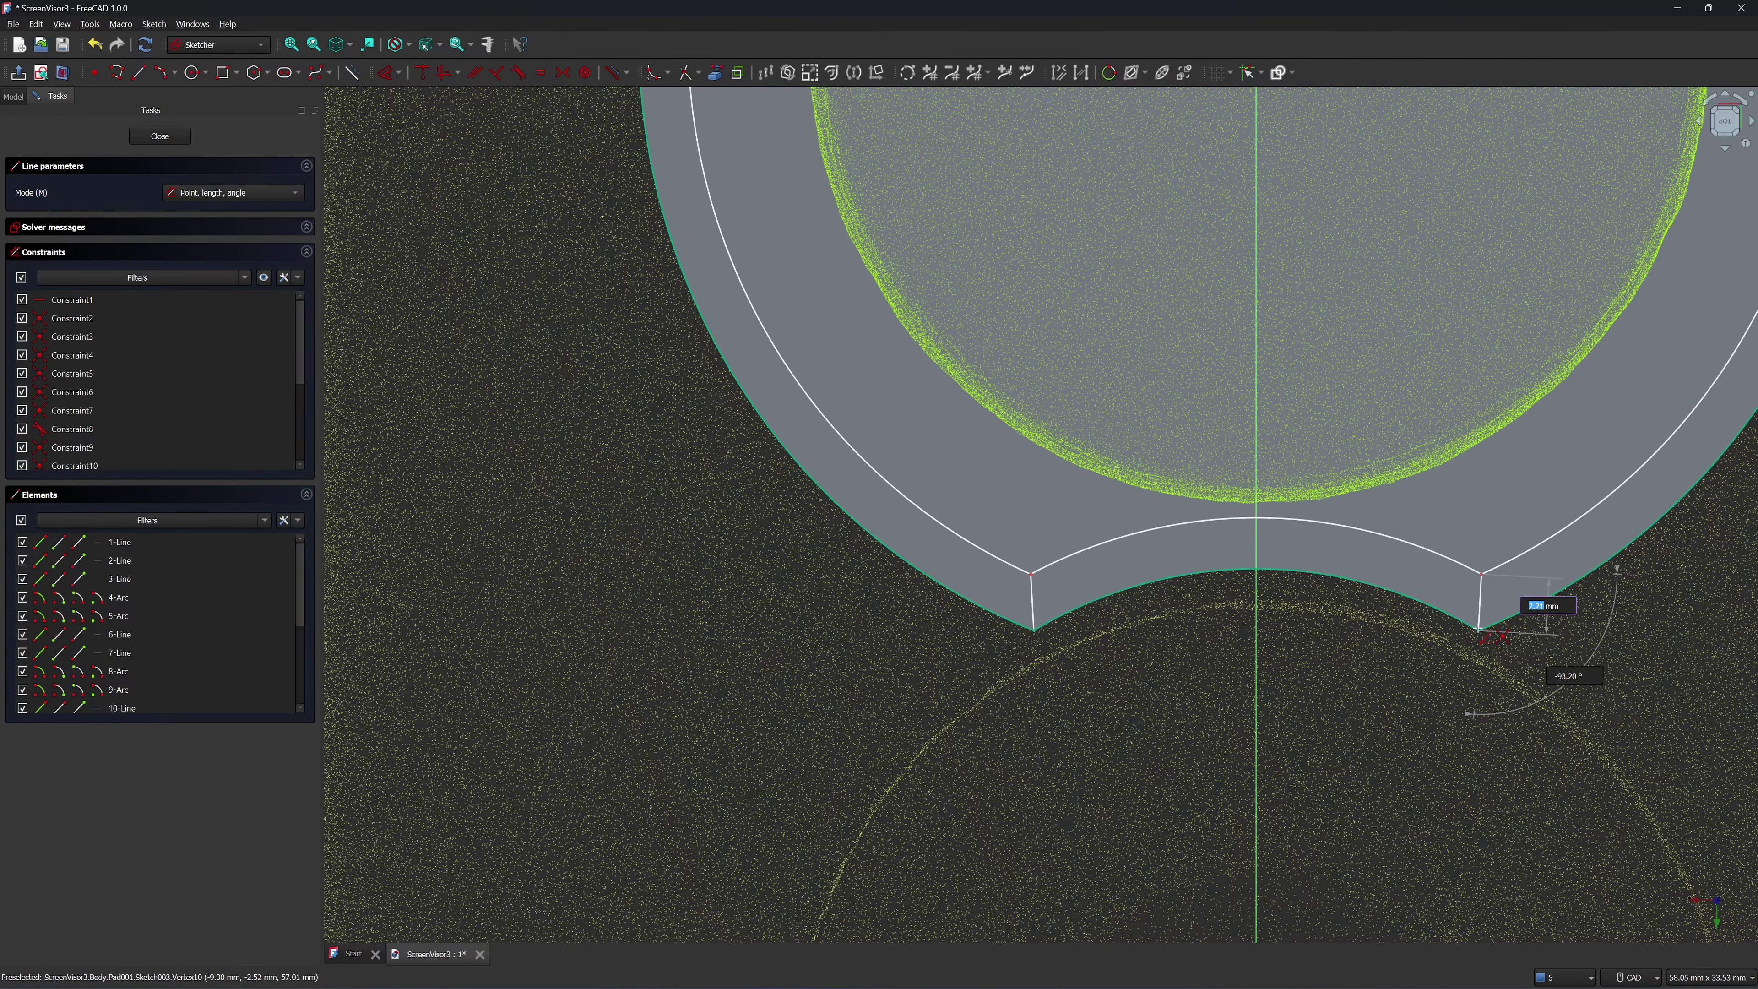
pyautogui.click(1478, 628)
pyautogui.press('Escape')
# Delete the inner and outer concave arcs between the two short lines and pad the open-ended rim profile
pyautogui.scroll(-4, 1432, 558)
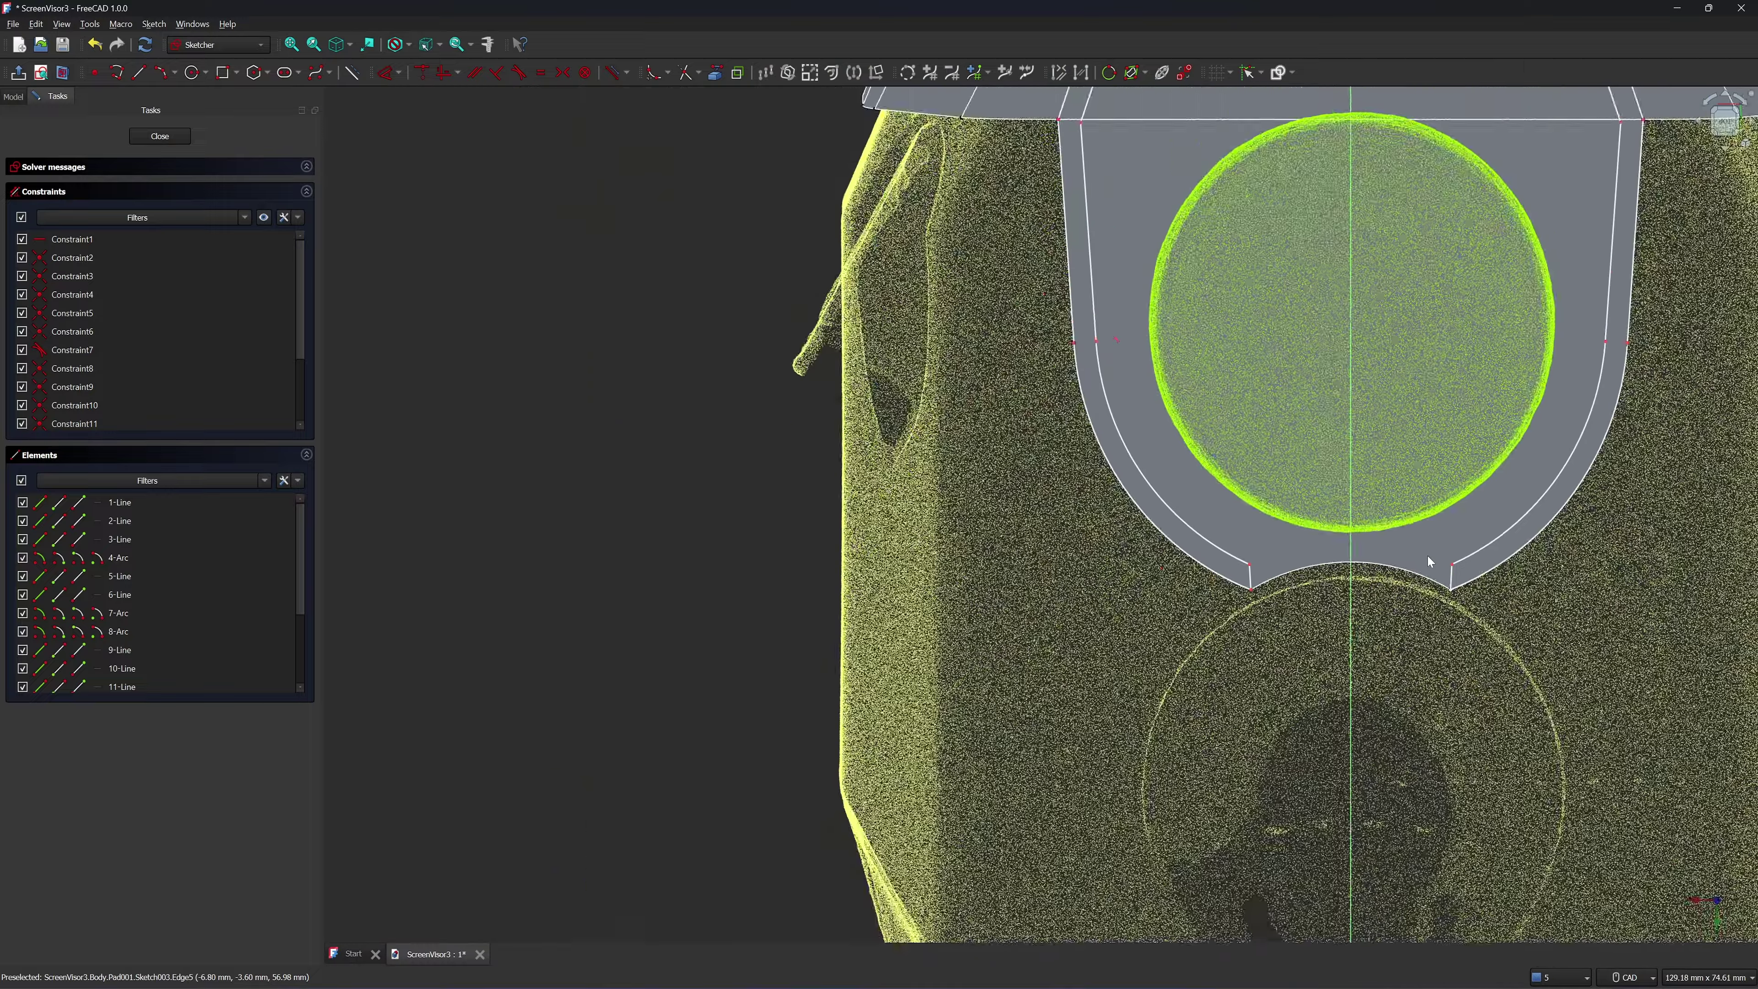
pyautogui.press('Escape')
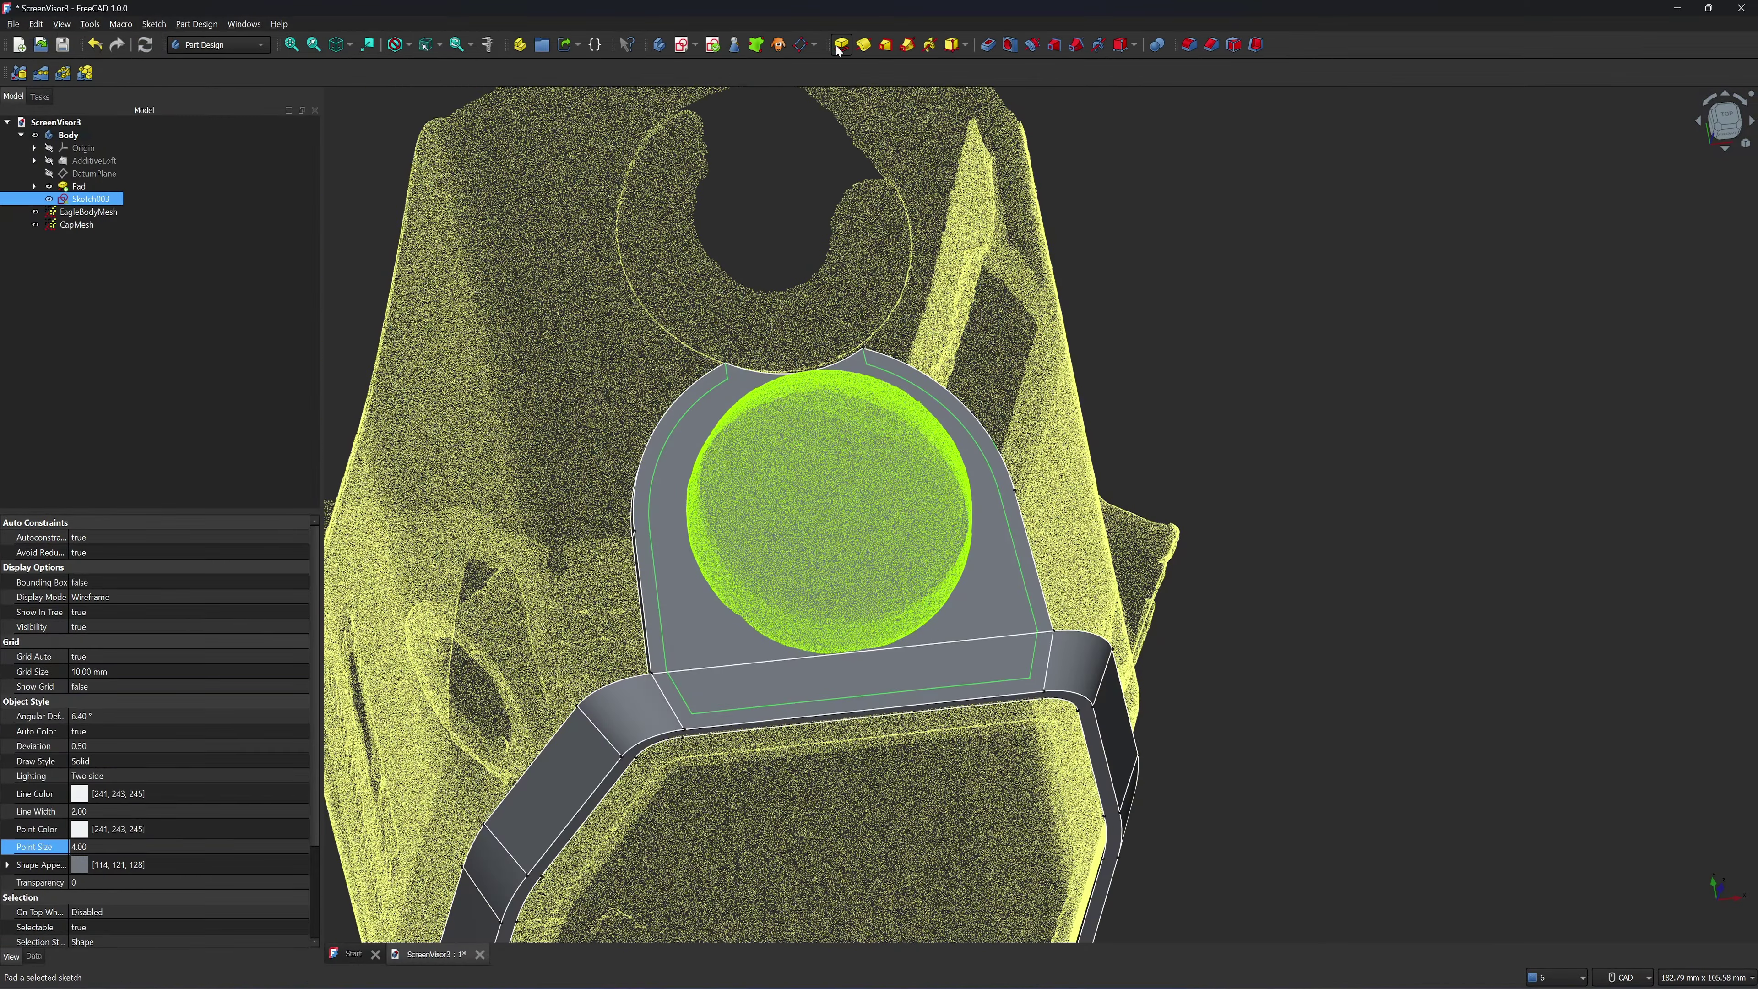
pyautogui.click(840, 46)
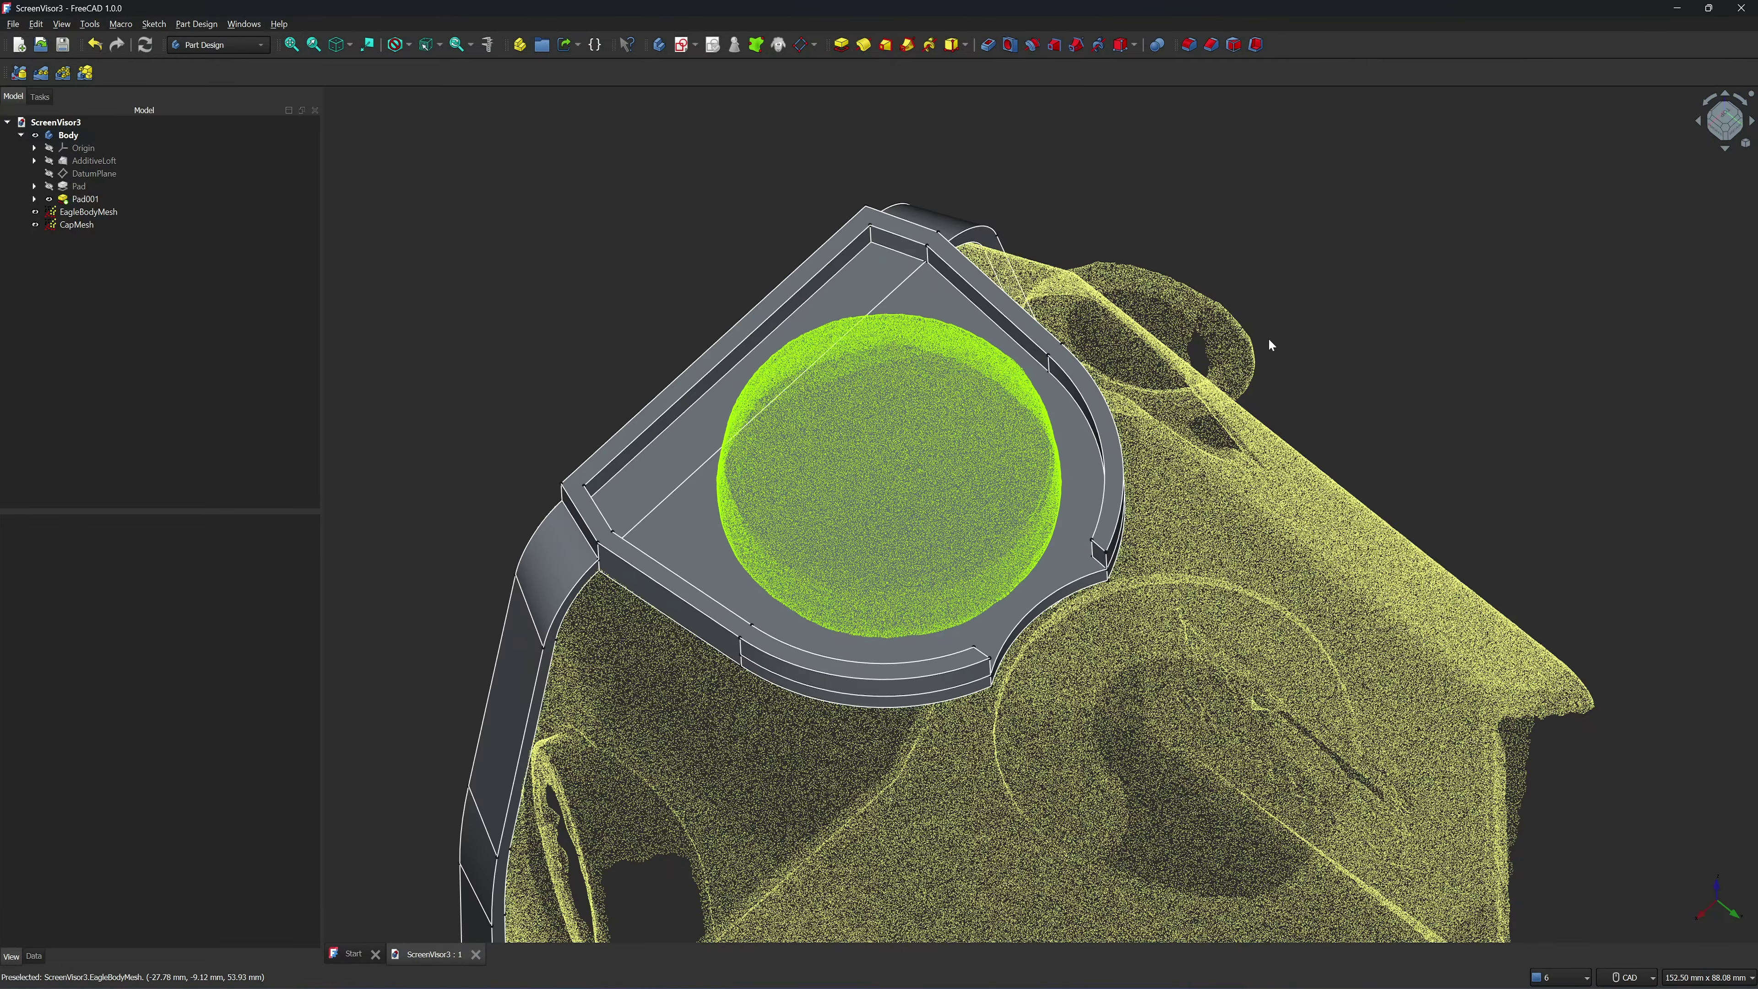
# Start a sketch on the tab's recessed face and project the rim's inner side arc as external geometry
pyautogui.scroll(2, 1045, 440)
pyautogui.moveTo(1045, 440); pyautogui.dragTo(934, 549, button='middle')
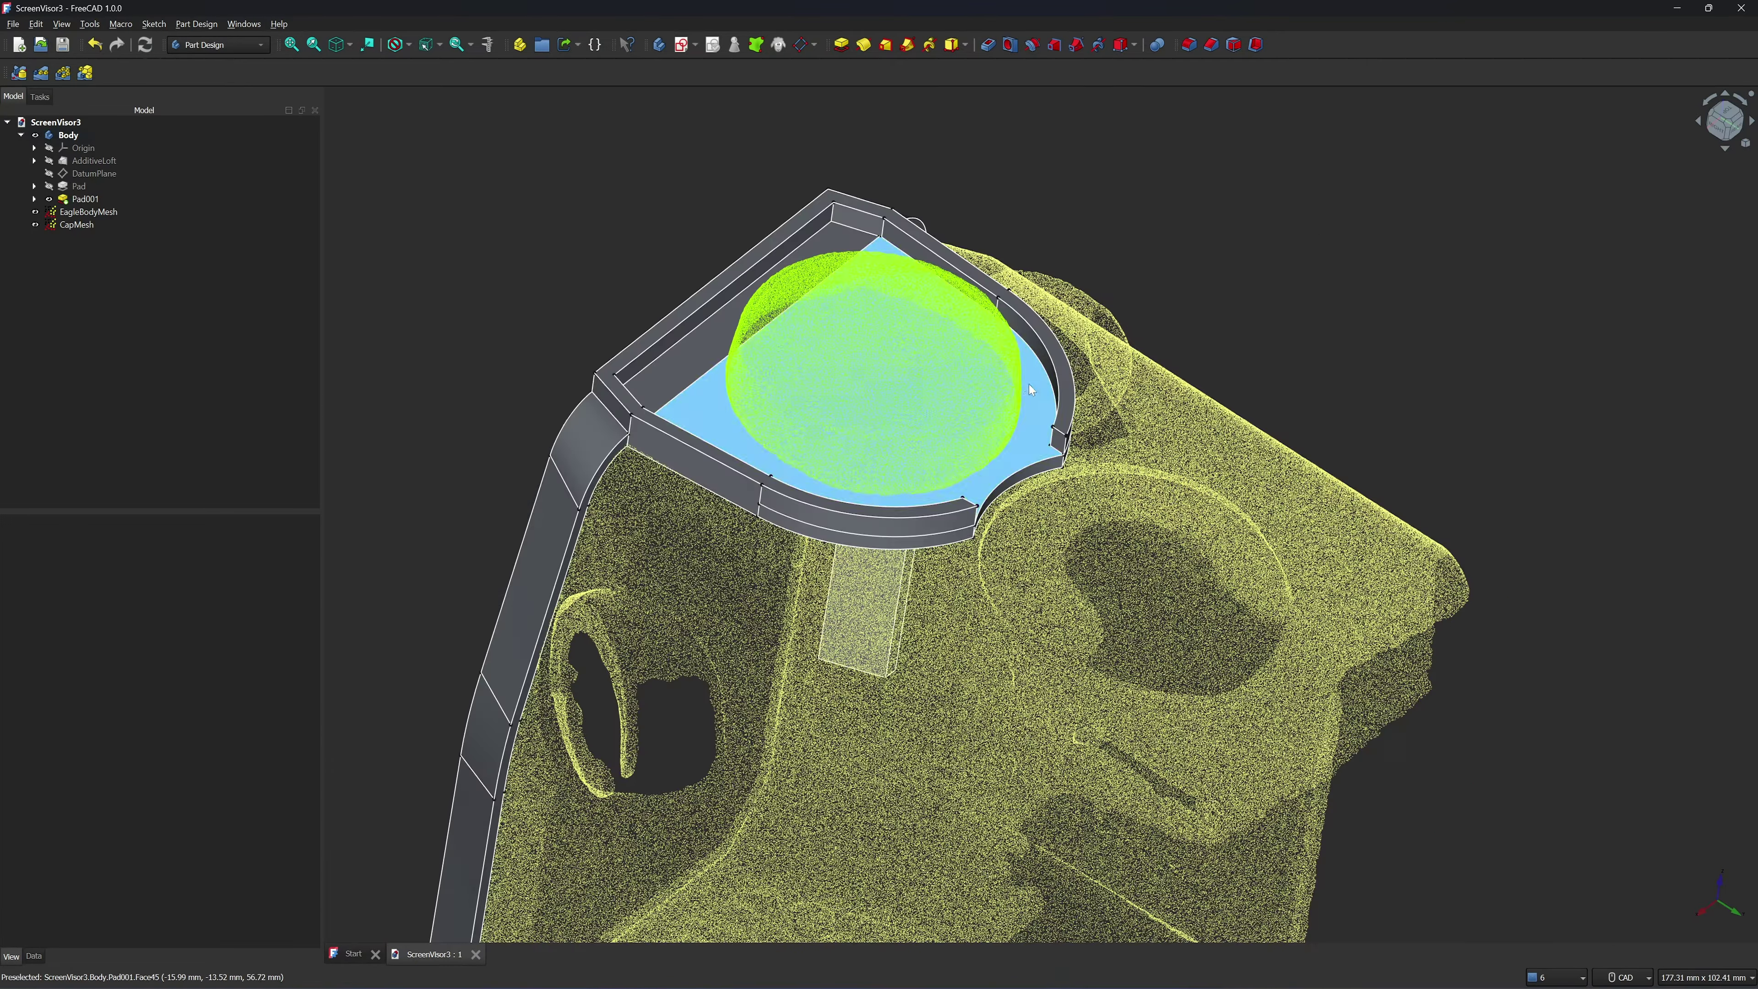
pyautogui.click(1036, 443)
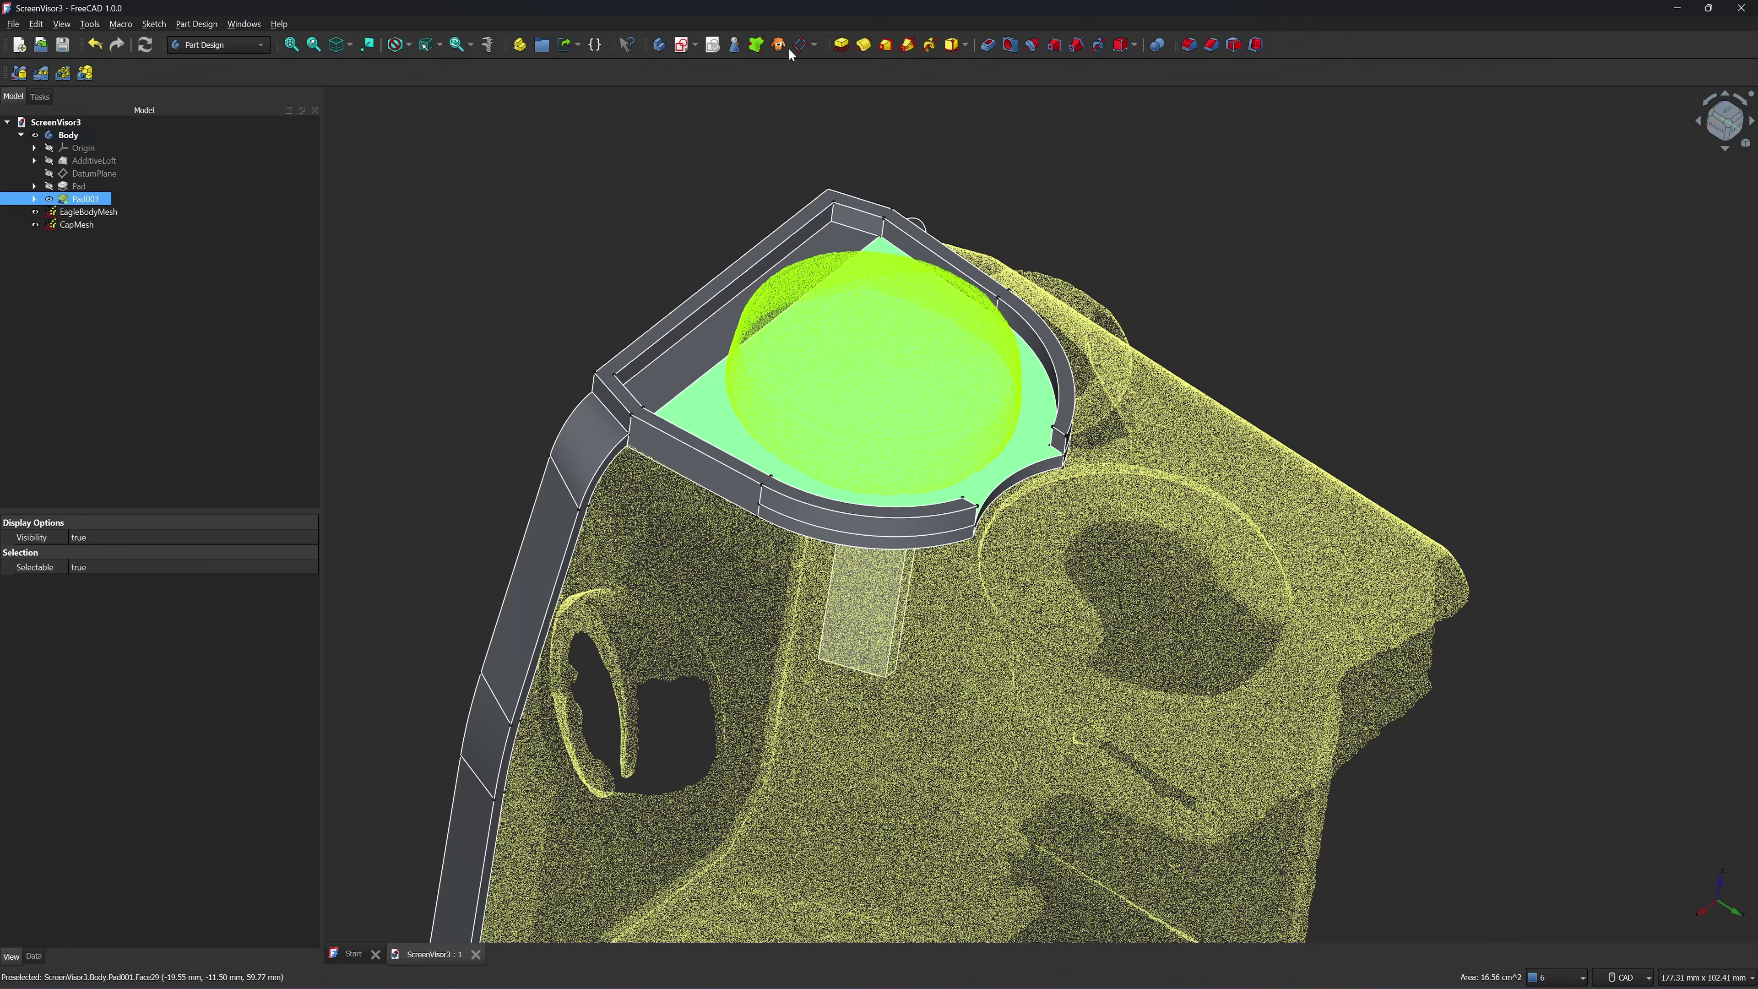
pyautogui.click(519, 44)
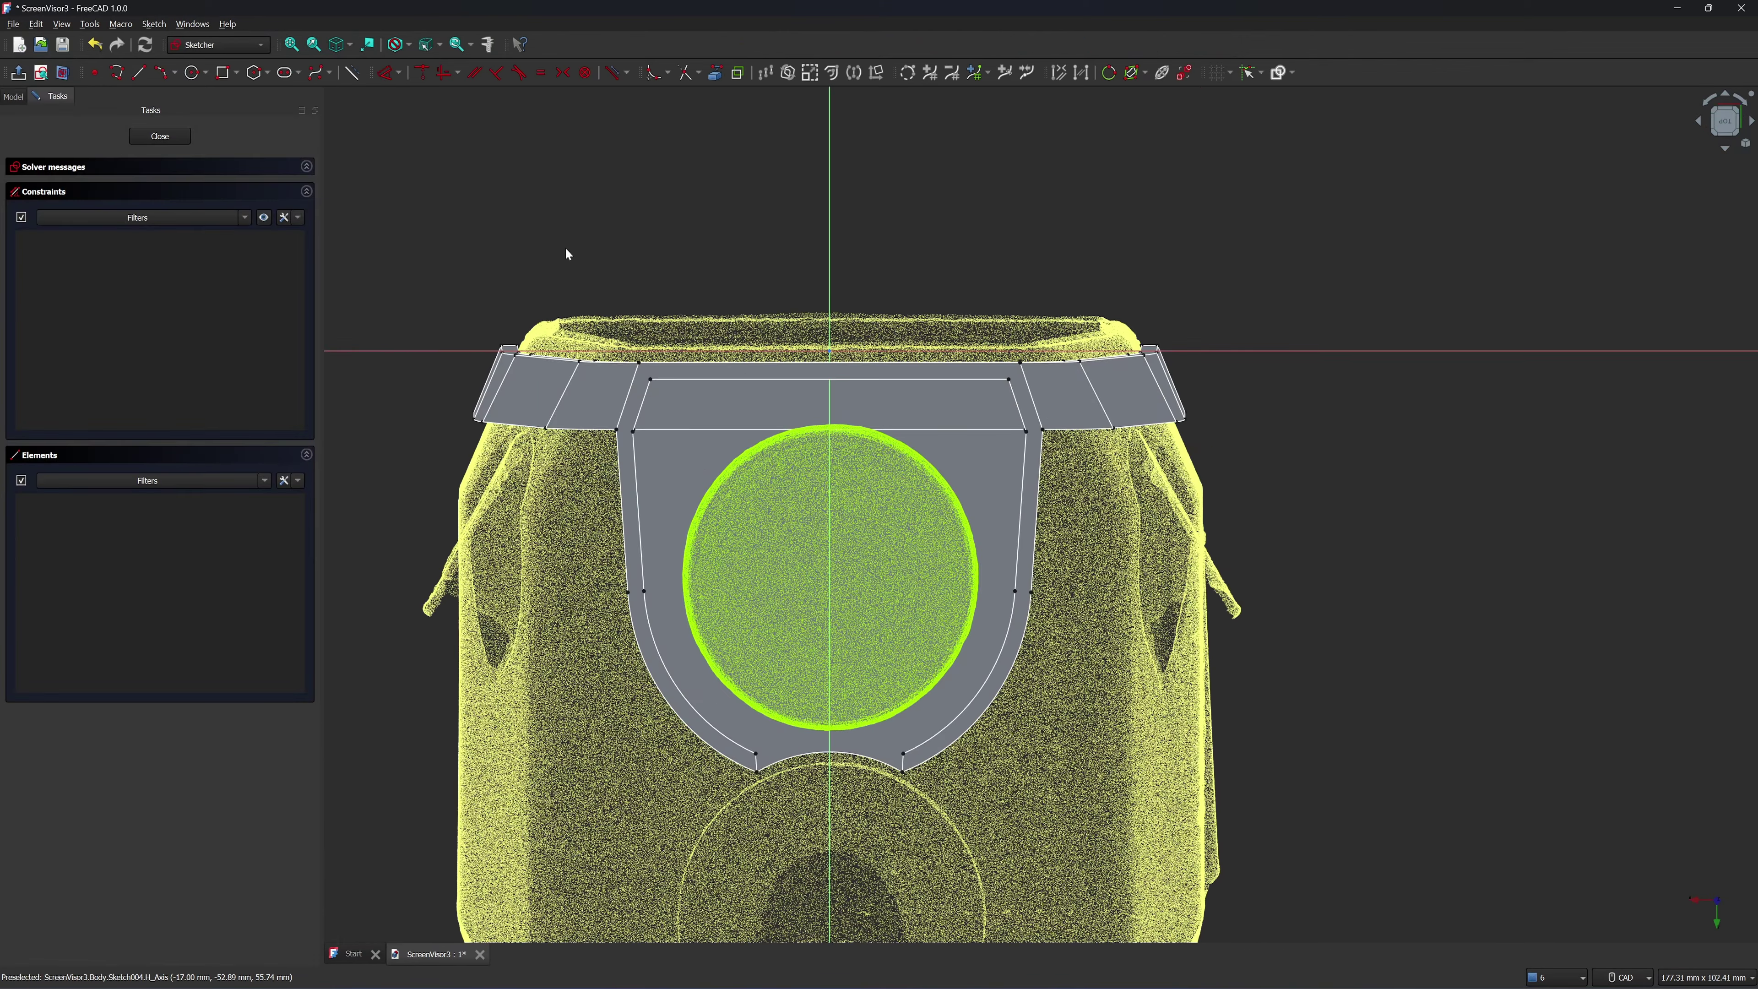
pyautogui.rightClick(565, 248)
pyautogui.click(695, 607)
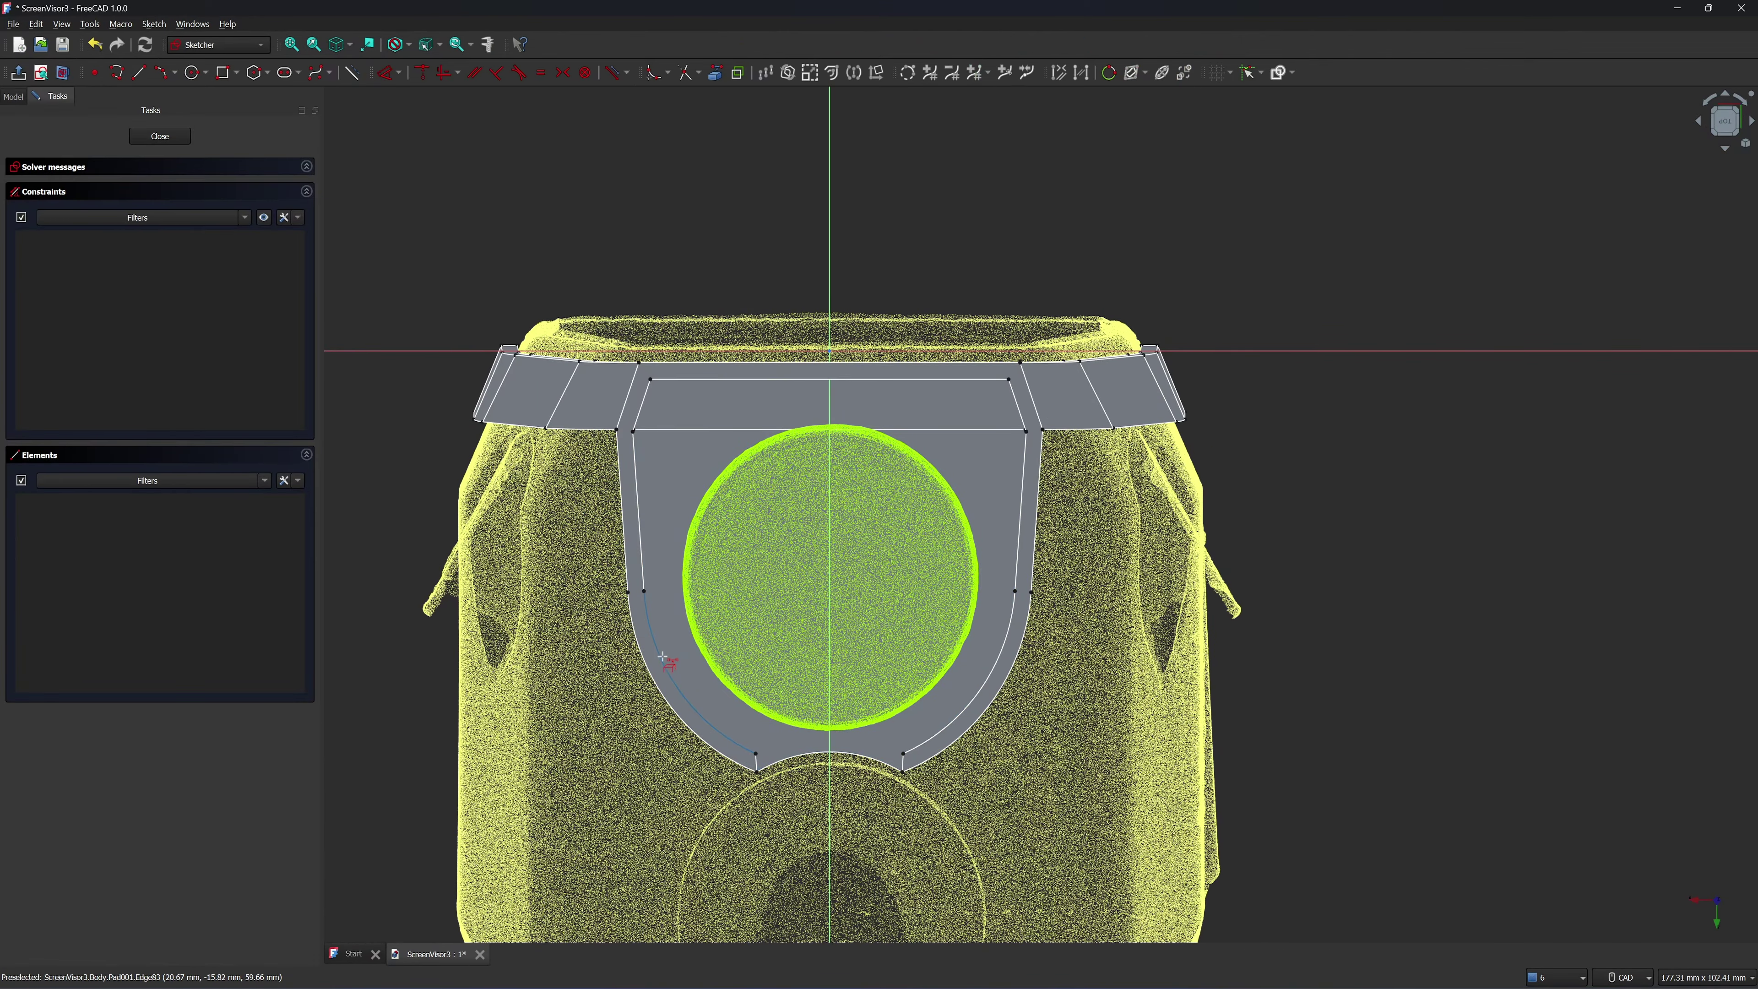
# Draw a circle on the vertical axis at the cap's centre and set its diameter to 7.5 mm
pyautogui.press('g')
pyautogui.press('c')
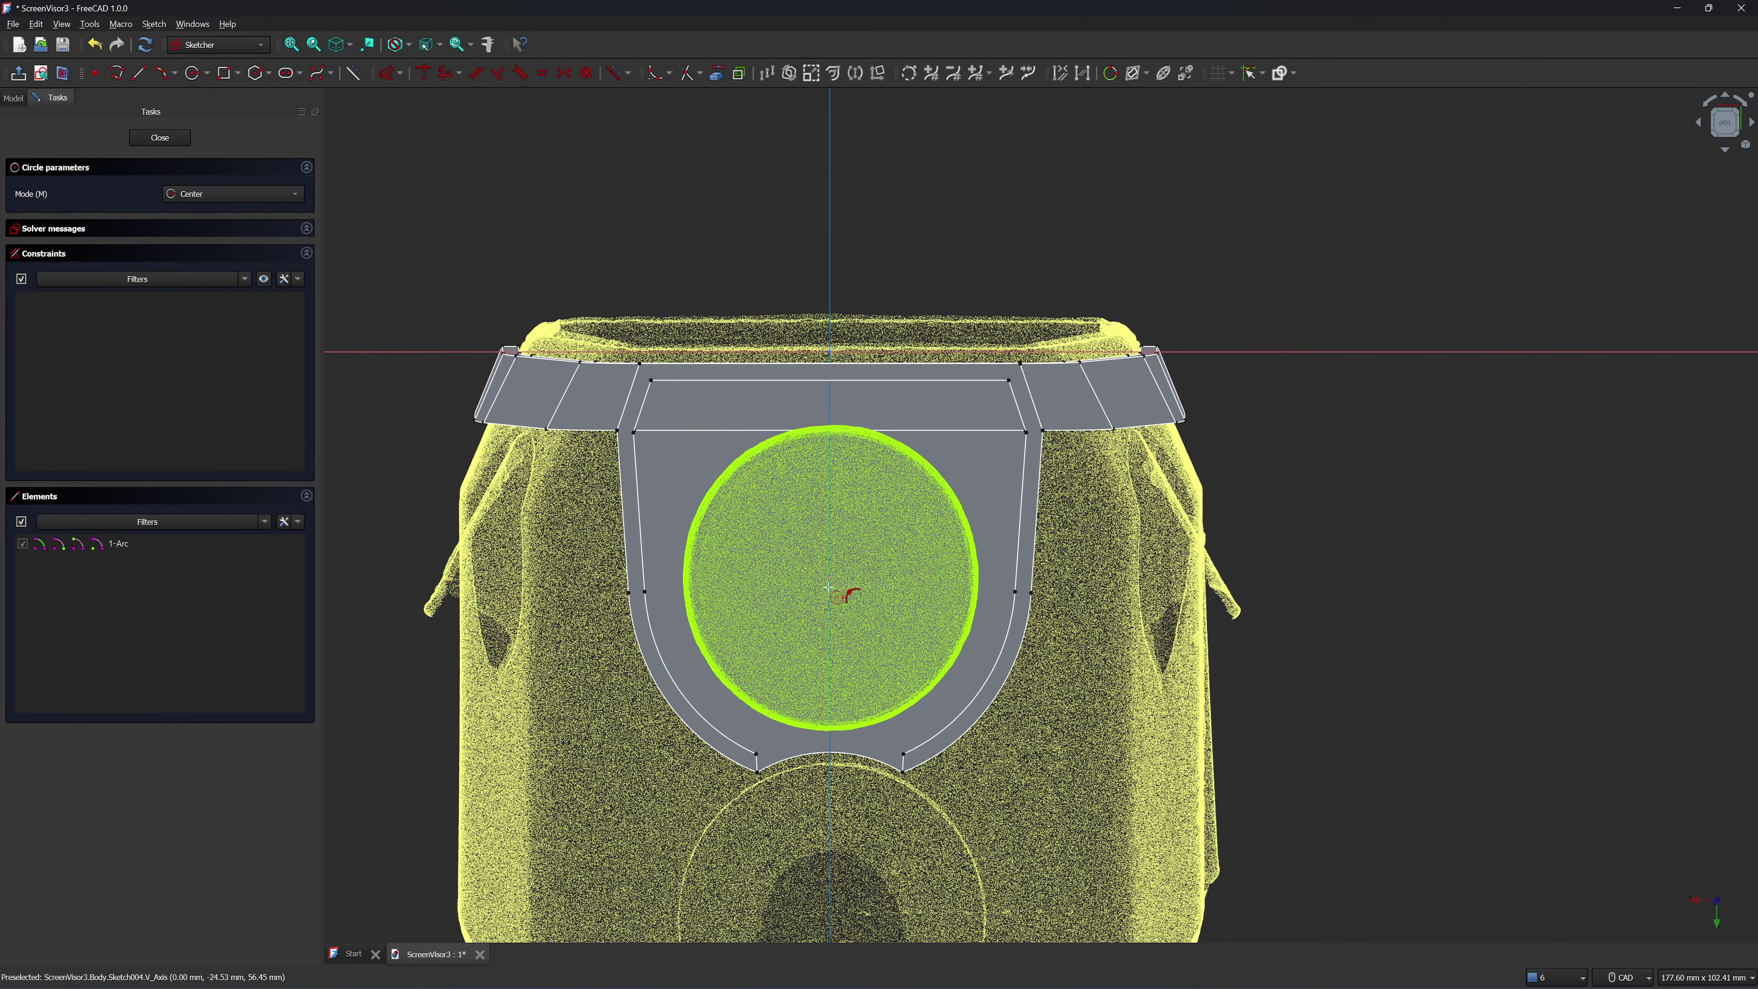
pyautogui.scroll(3, 831, 577)
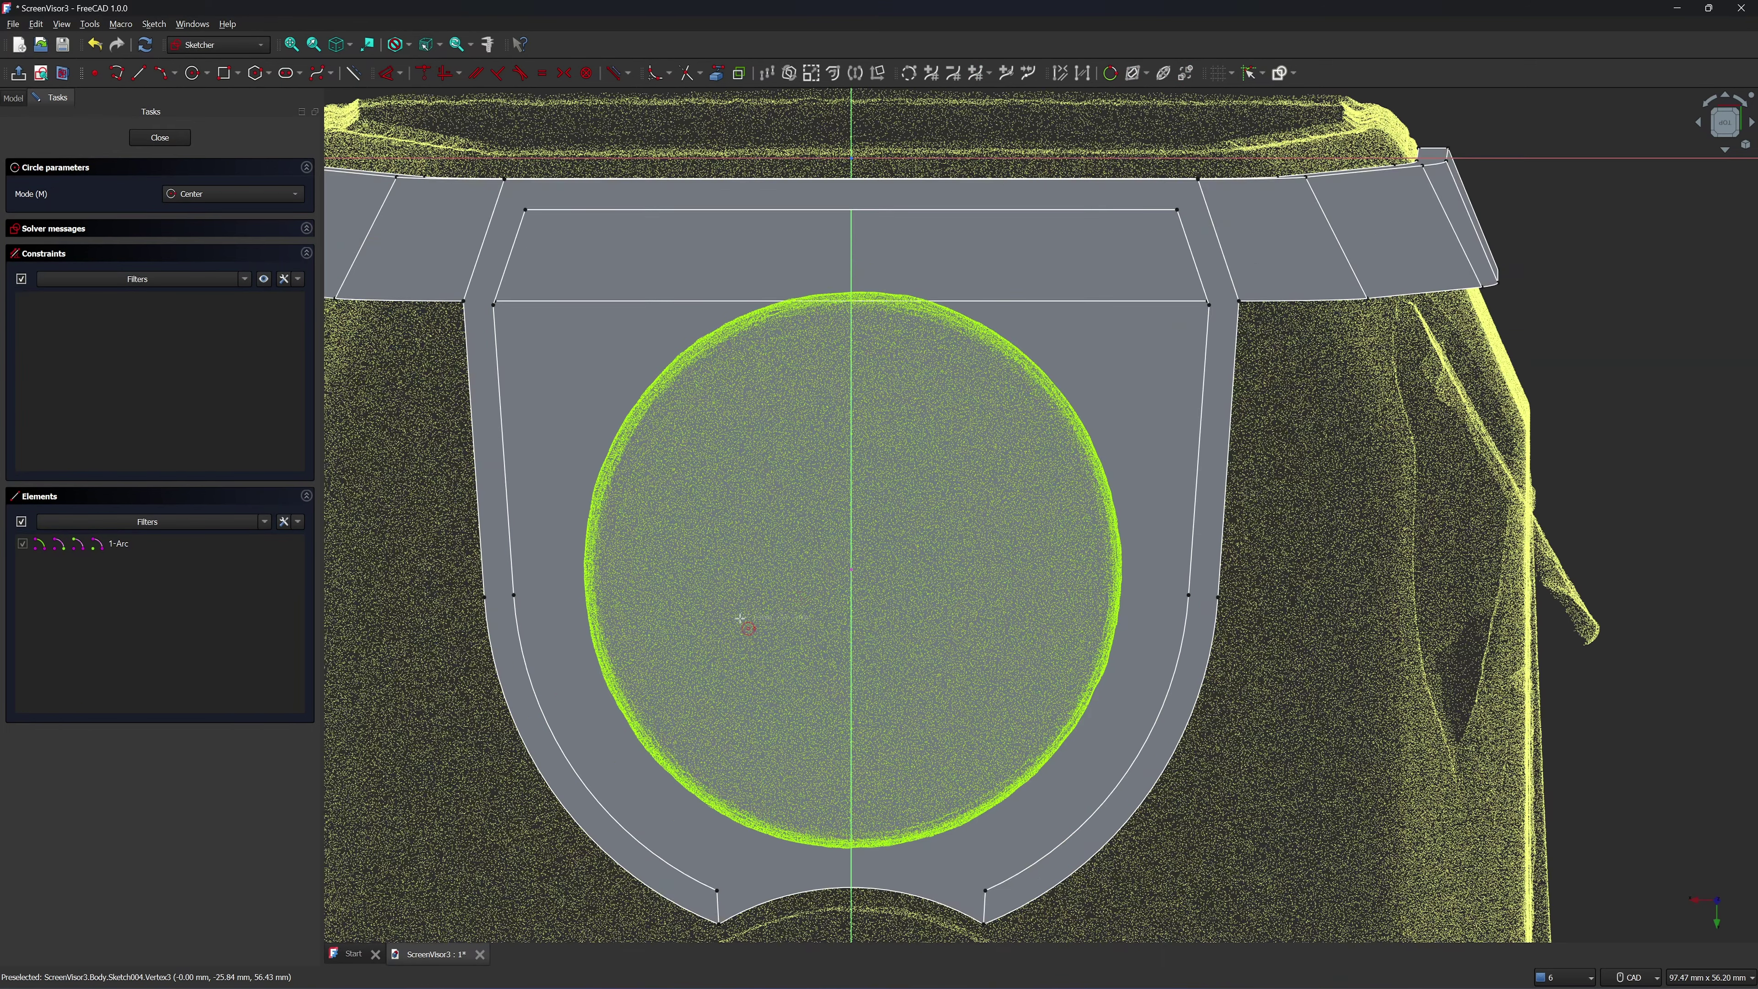
pyautogui.click(830, 566)
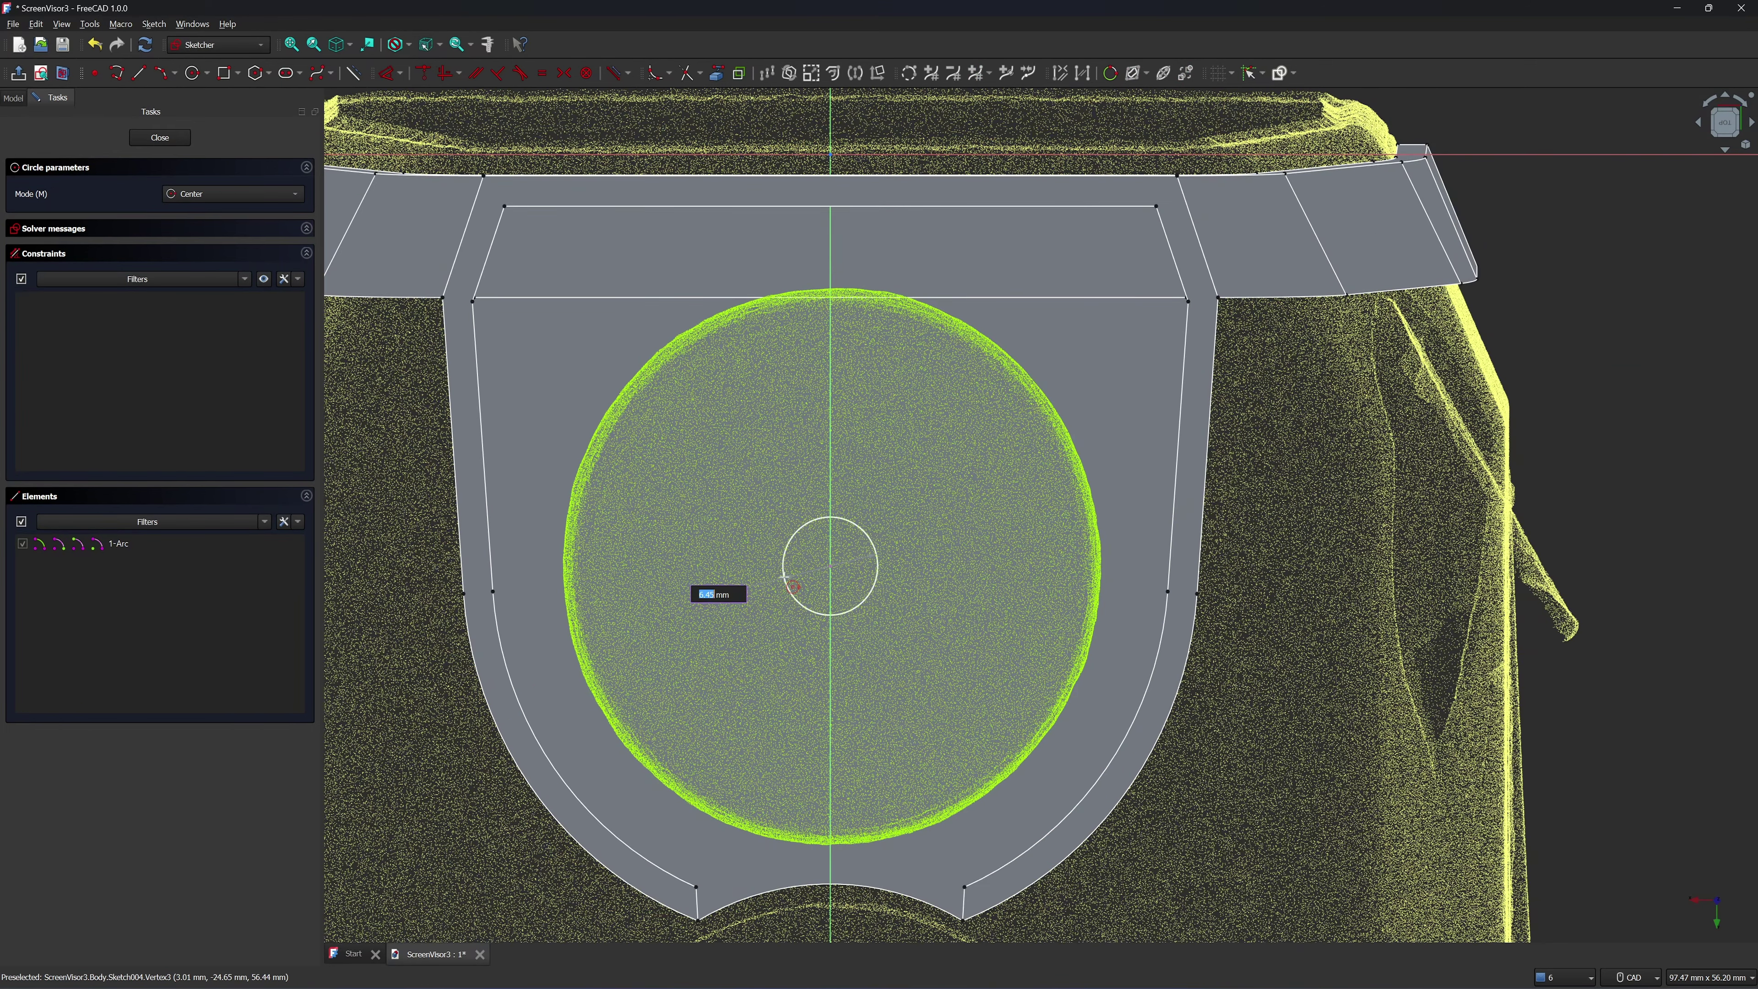
pyautogui.click(784, 579)
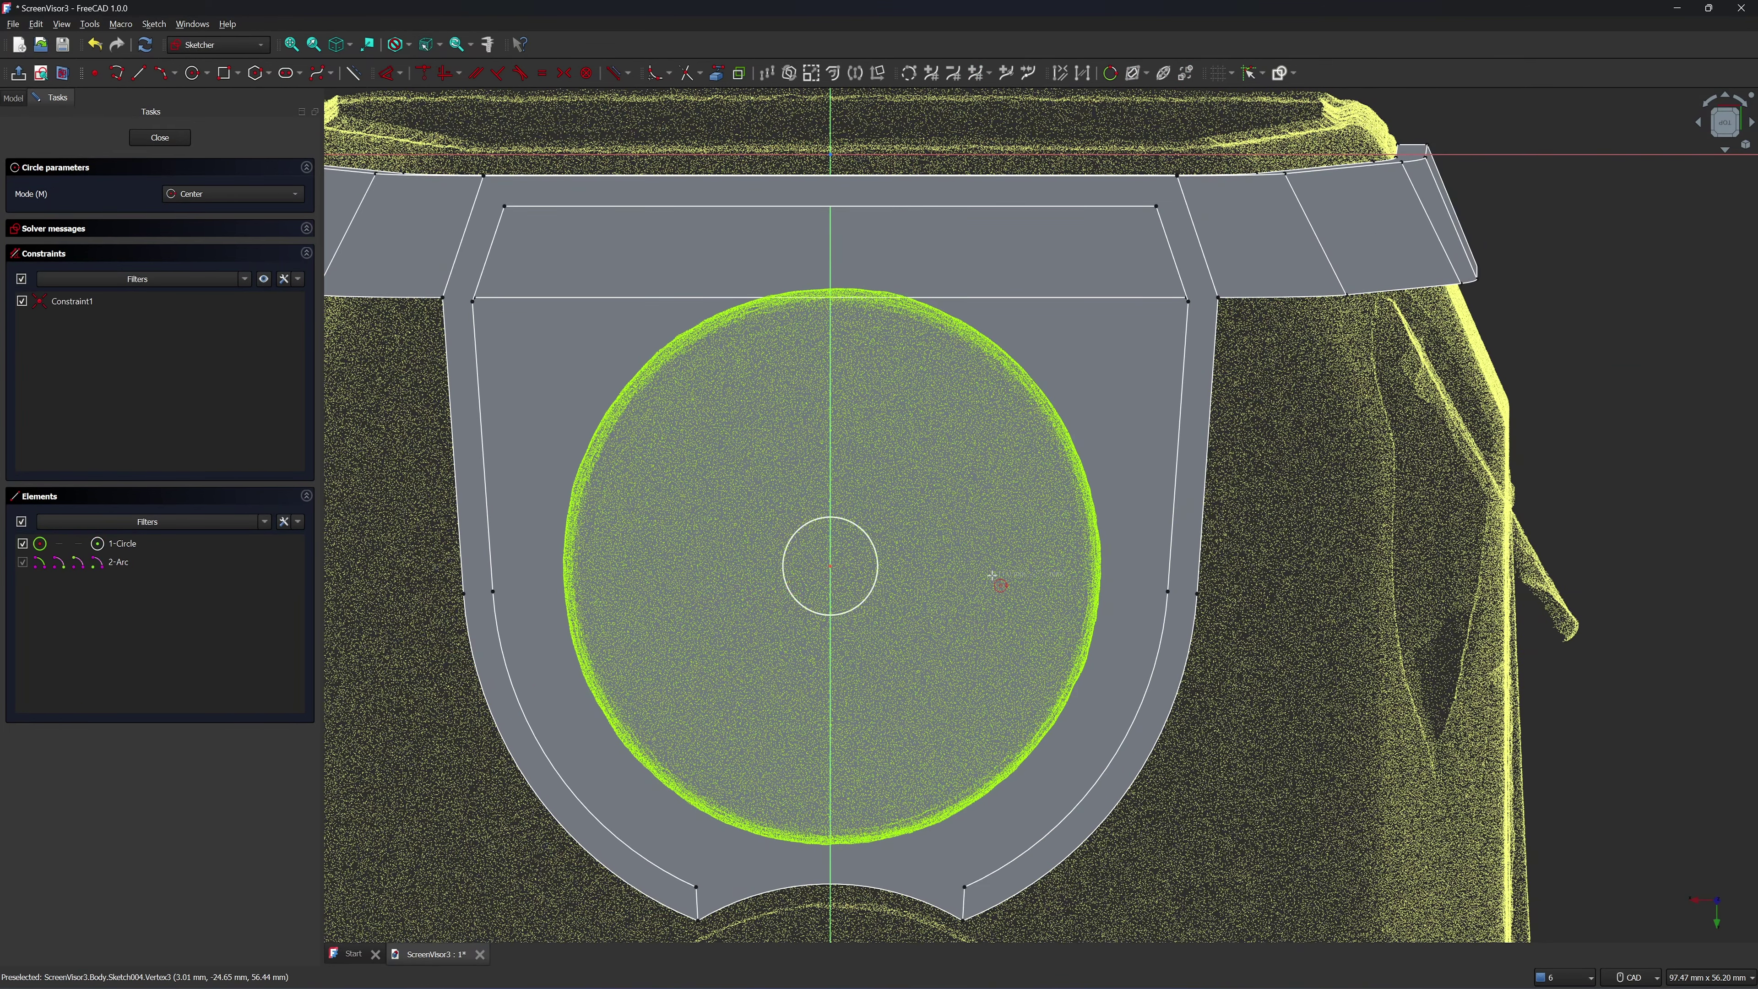
pyautogui.click(919, 599)
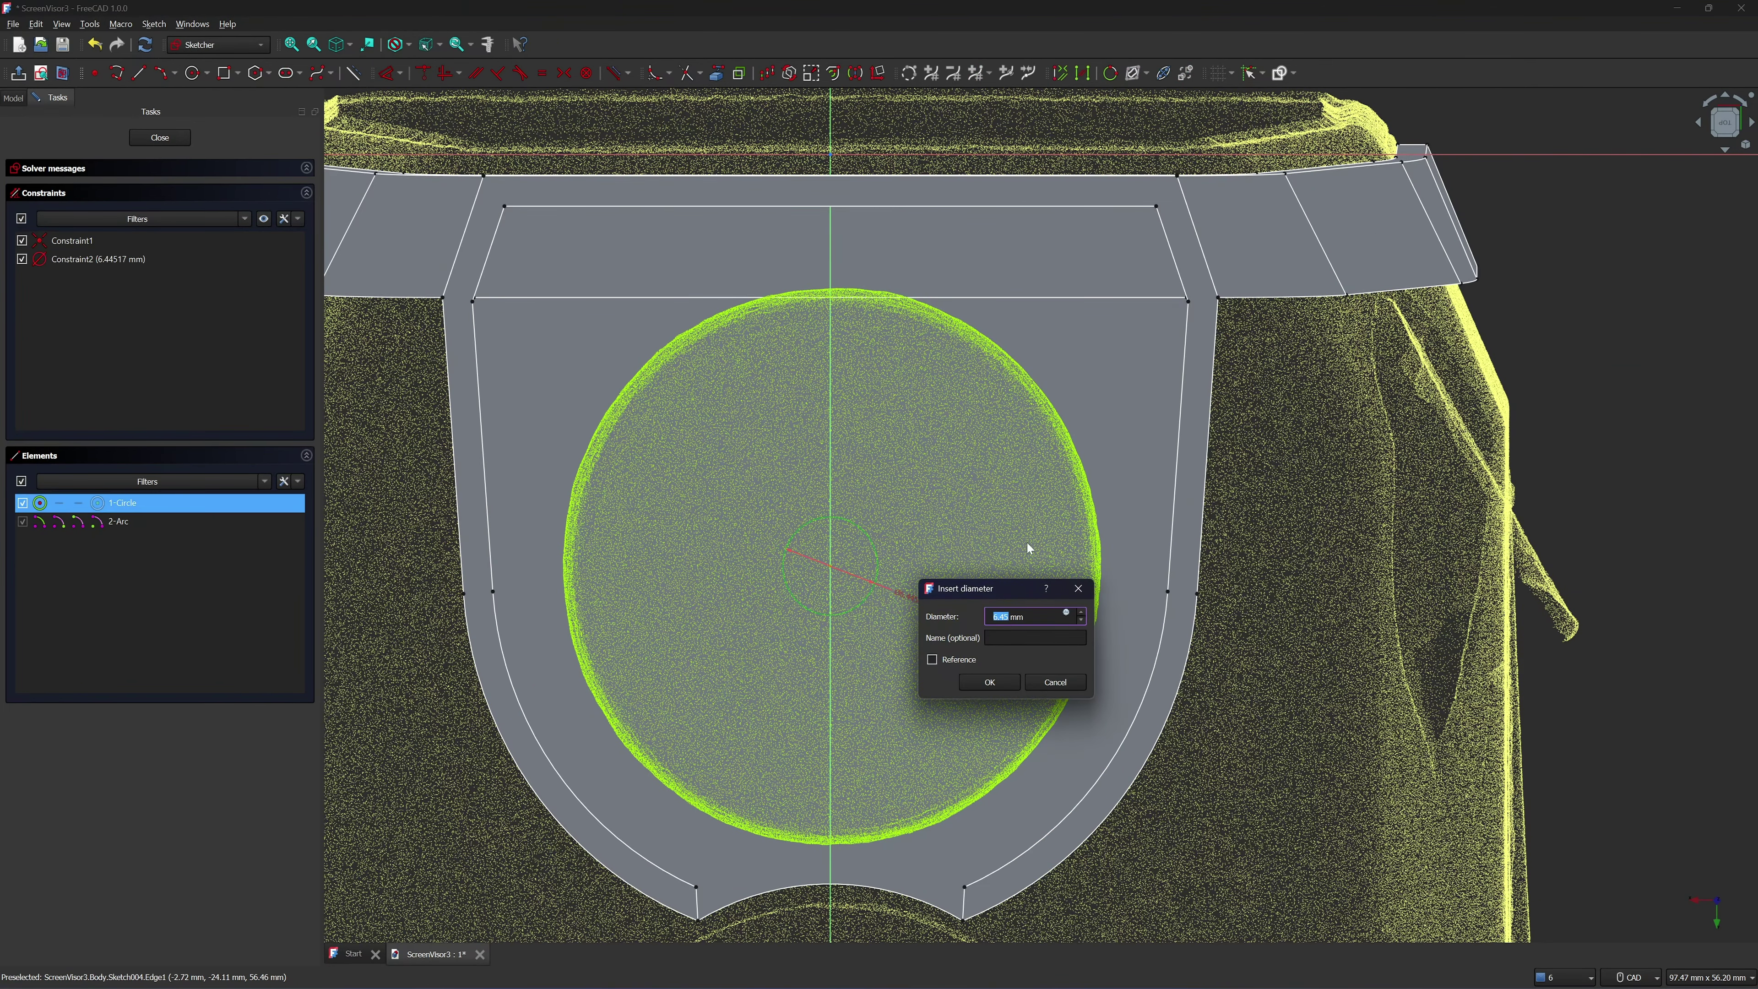
pyautogui.write('7.5')
pyautogui.click(989, 682)
pyautogui.click(160, 137)
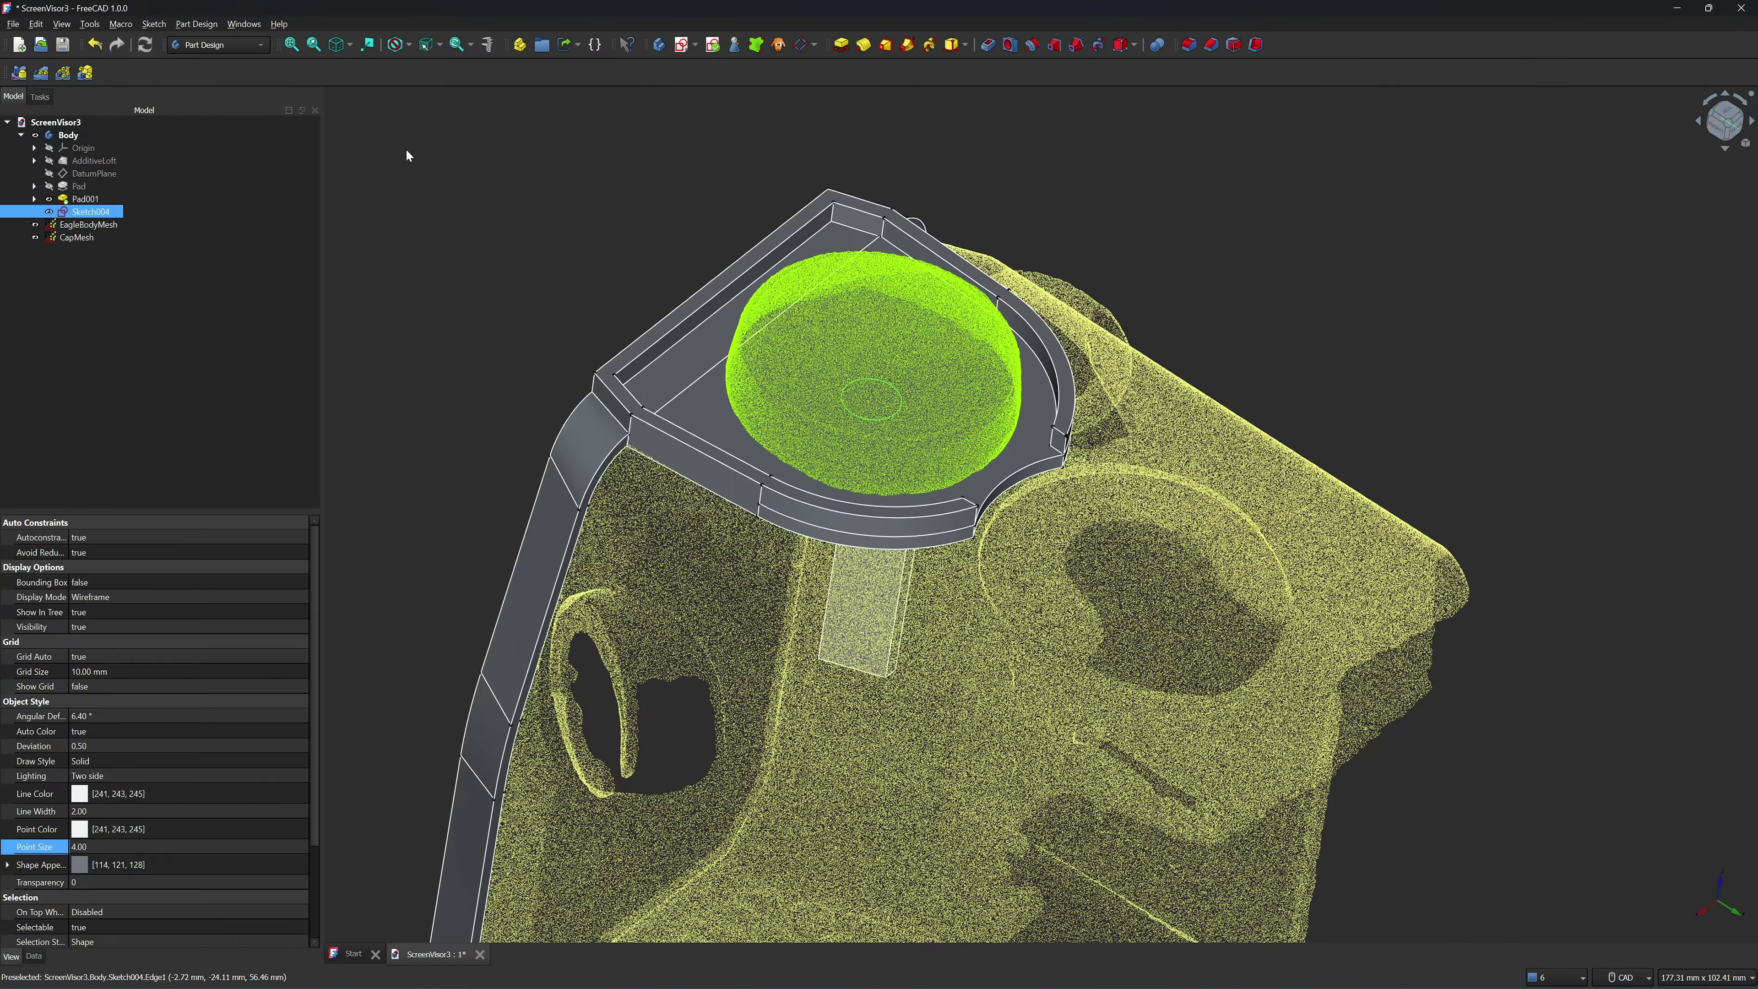
# Pocket the 7.5 mm circle through the tab
pyautogui.click(989, 44)
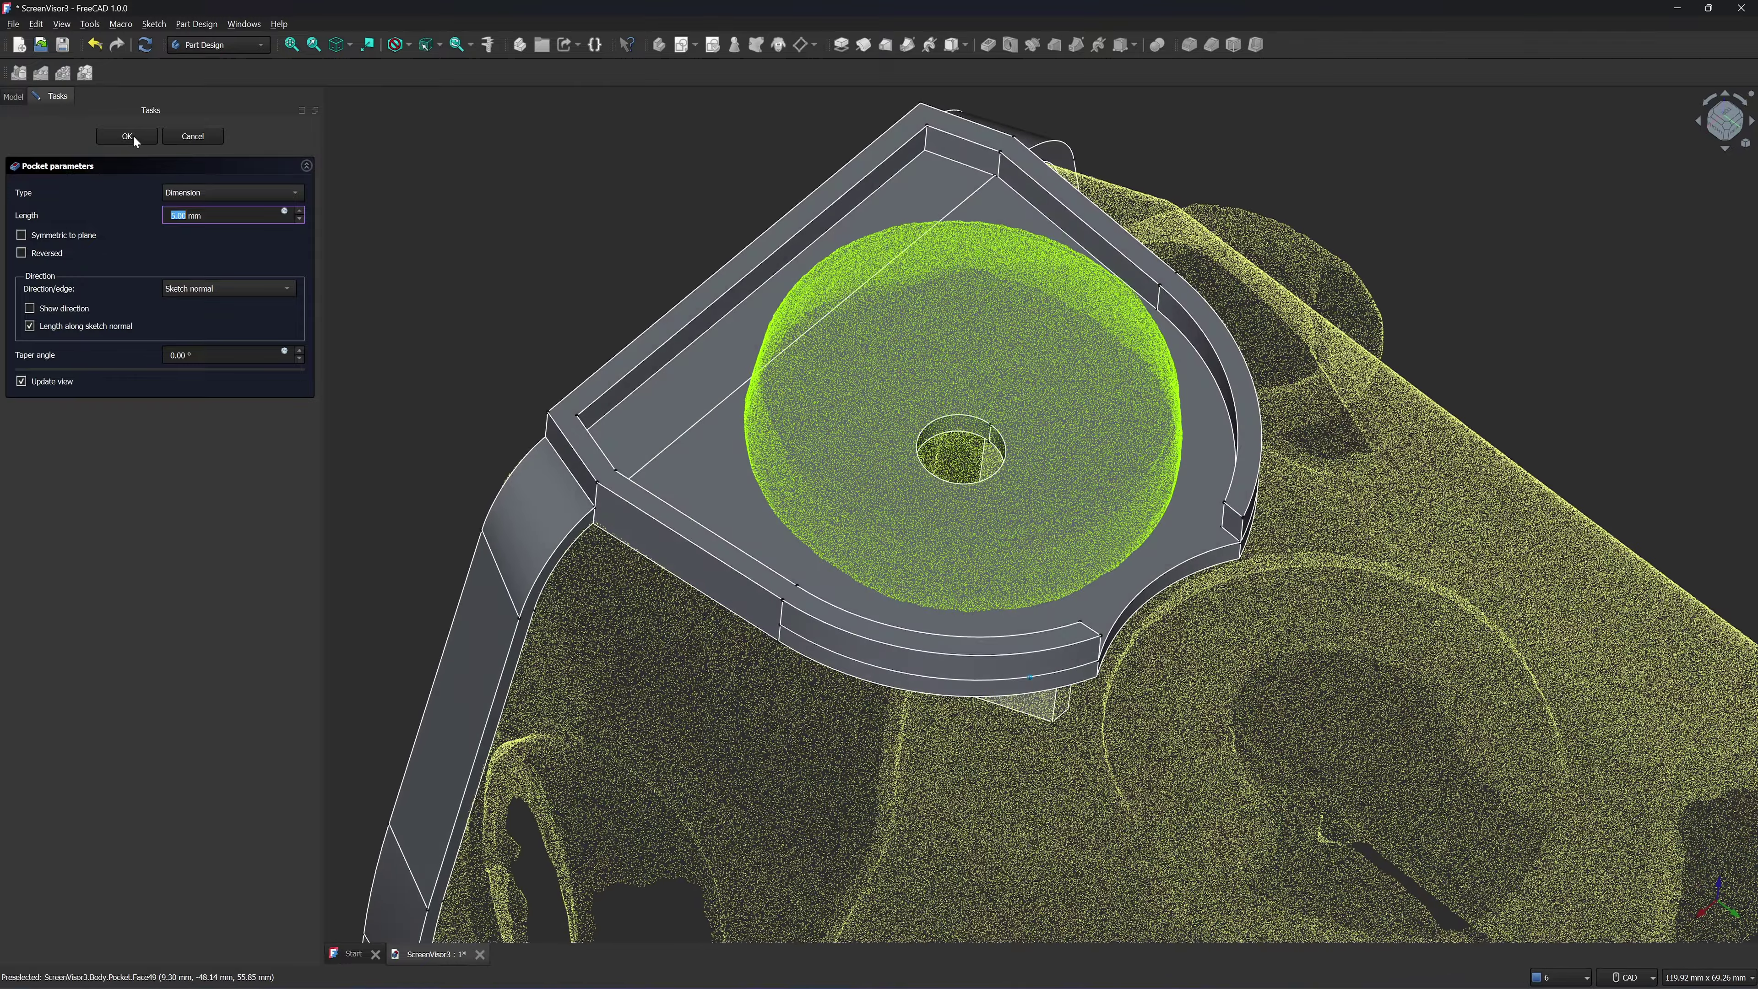
pyautogui.press('Return')
pyautogui.moveTo(745, 213); pyautogui.dragTo(1072, 318, button='middle')
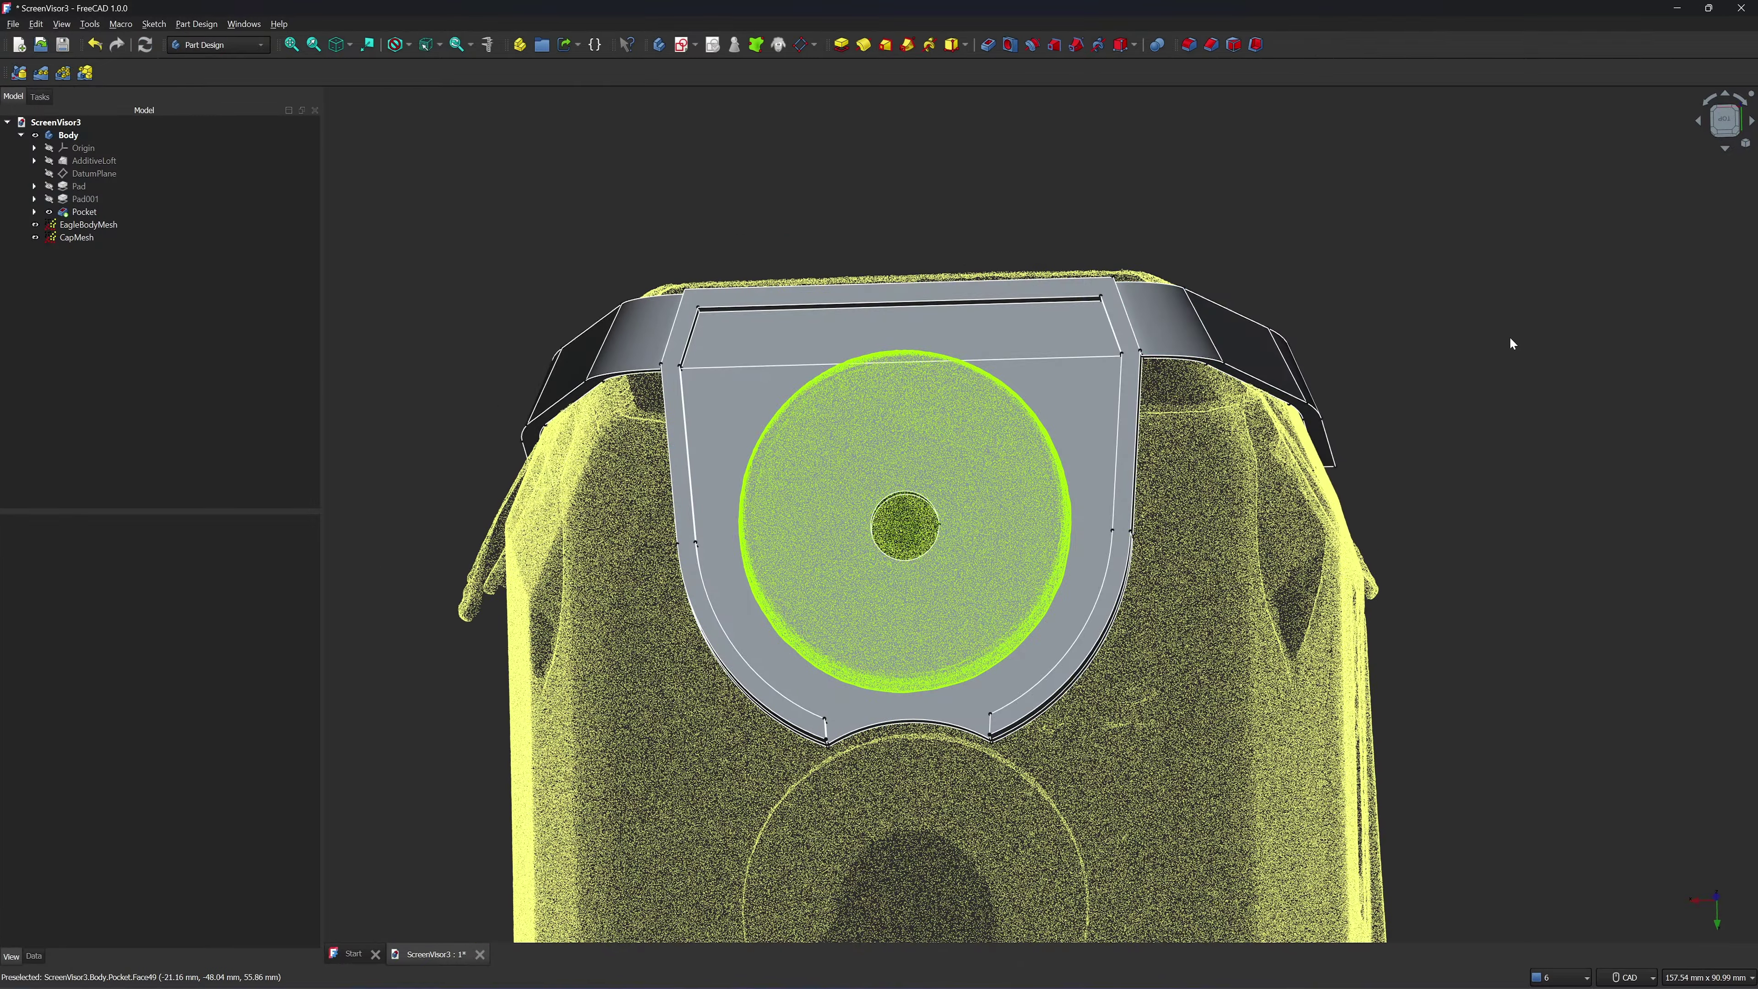
# Start another sketch on the tab's recessed face and project the hole's circular edge as external geometry
pyautogui.click(1087, 391)
pyautogui.click(681, 45)
pyautogui.scroll(-1, 1073, 405)
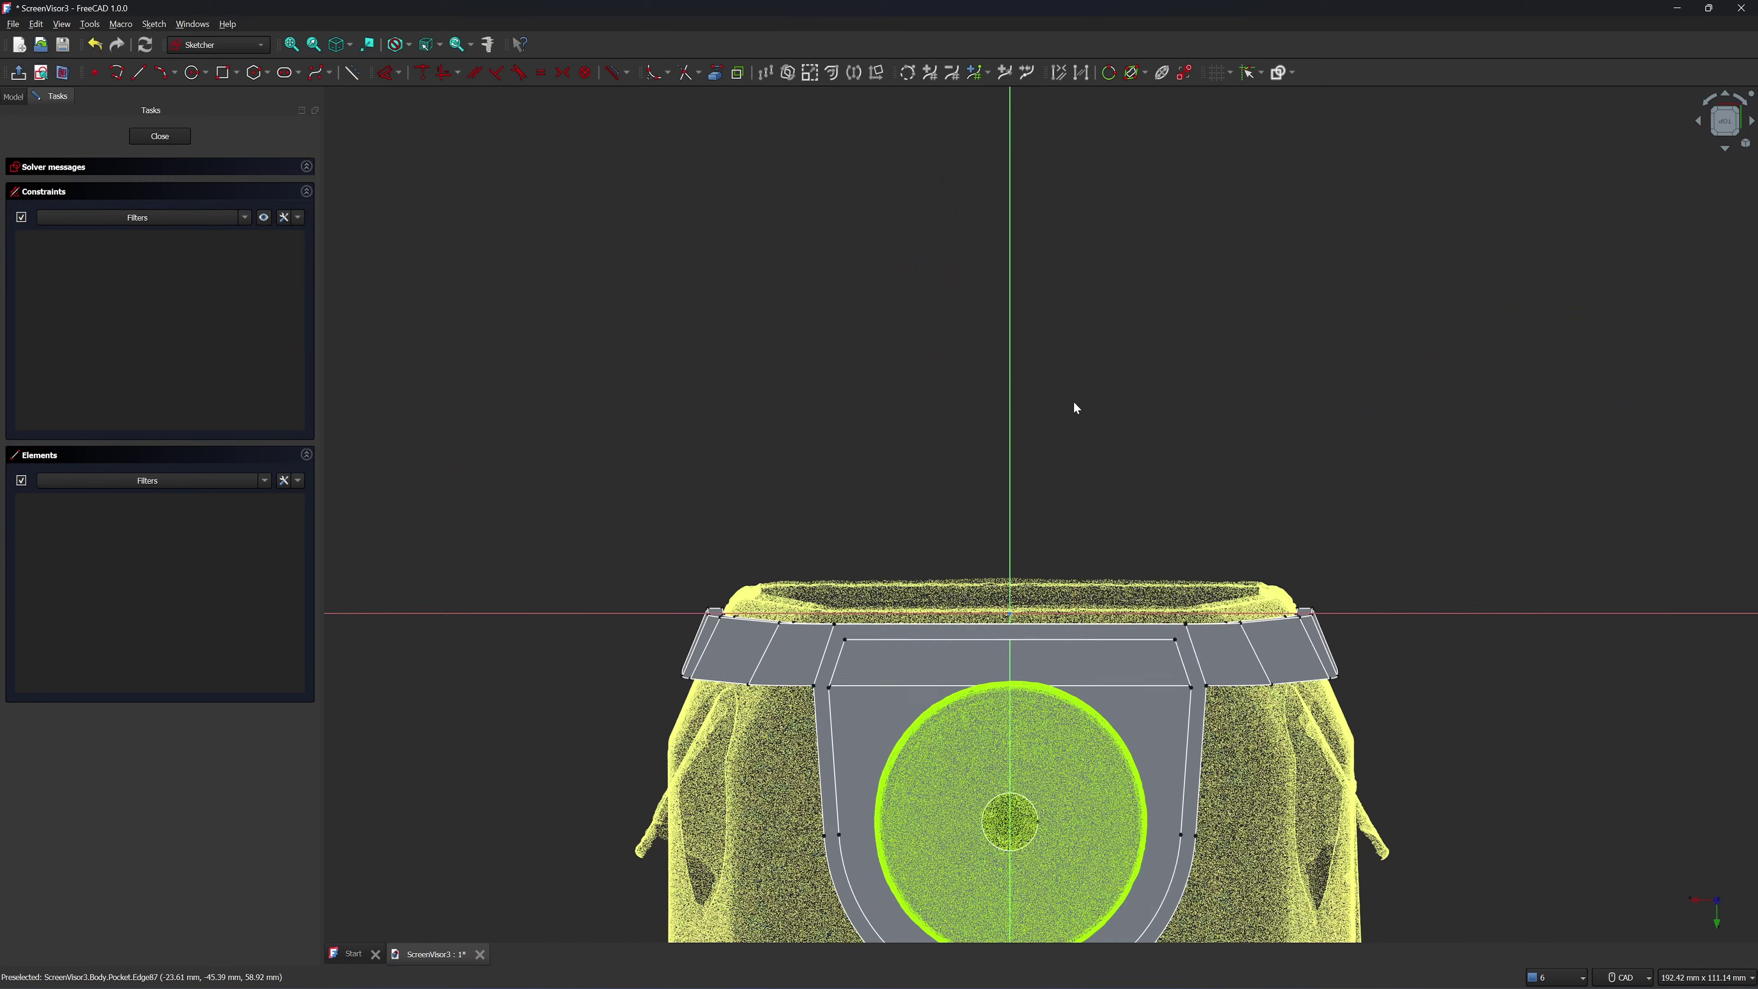
pyautogui.rightClick(1044, 408)
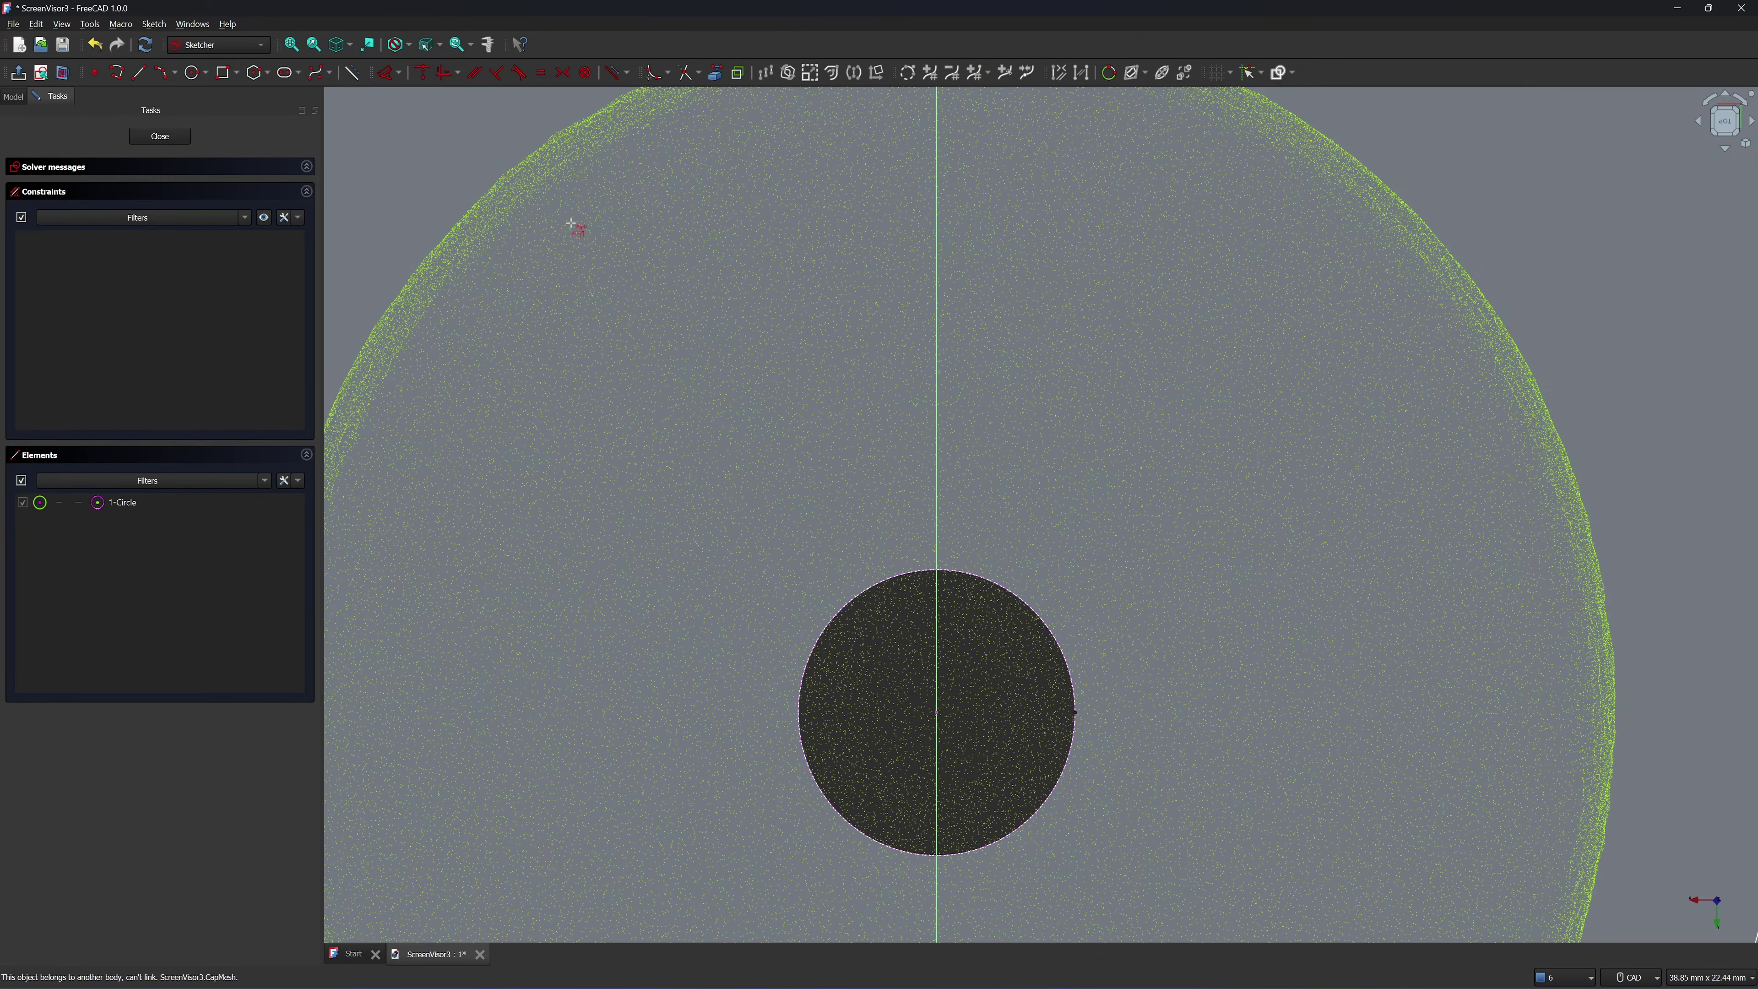
# Draw a 40 mm diameter circle centred on the hole and pocket it 0.6 mm deep
pyautogui.click(197, 73)
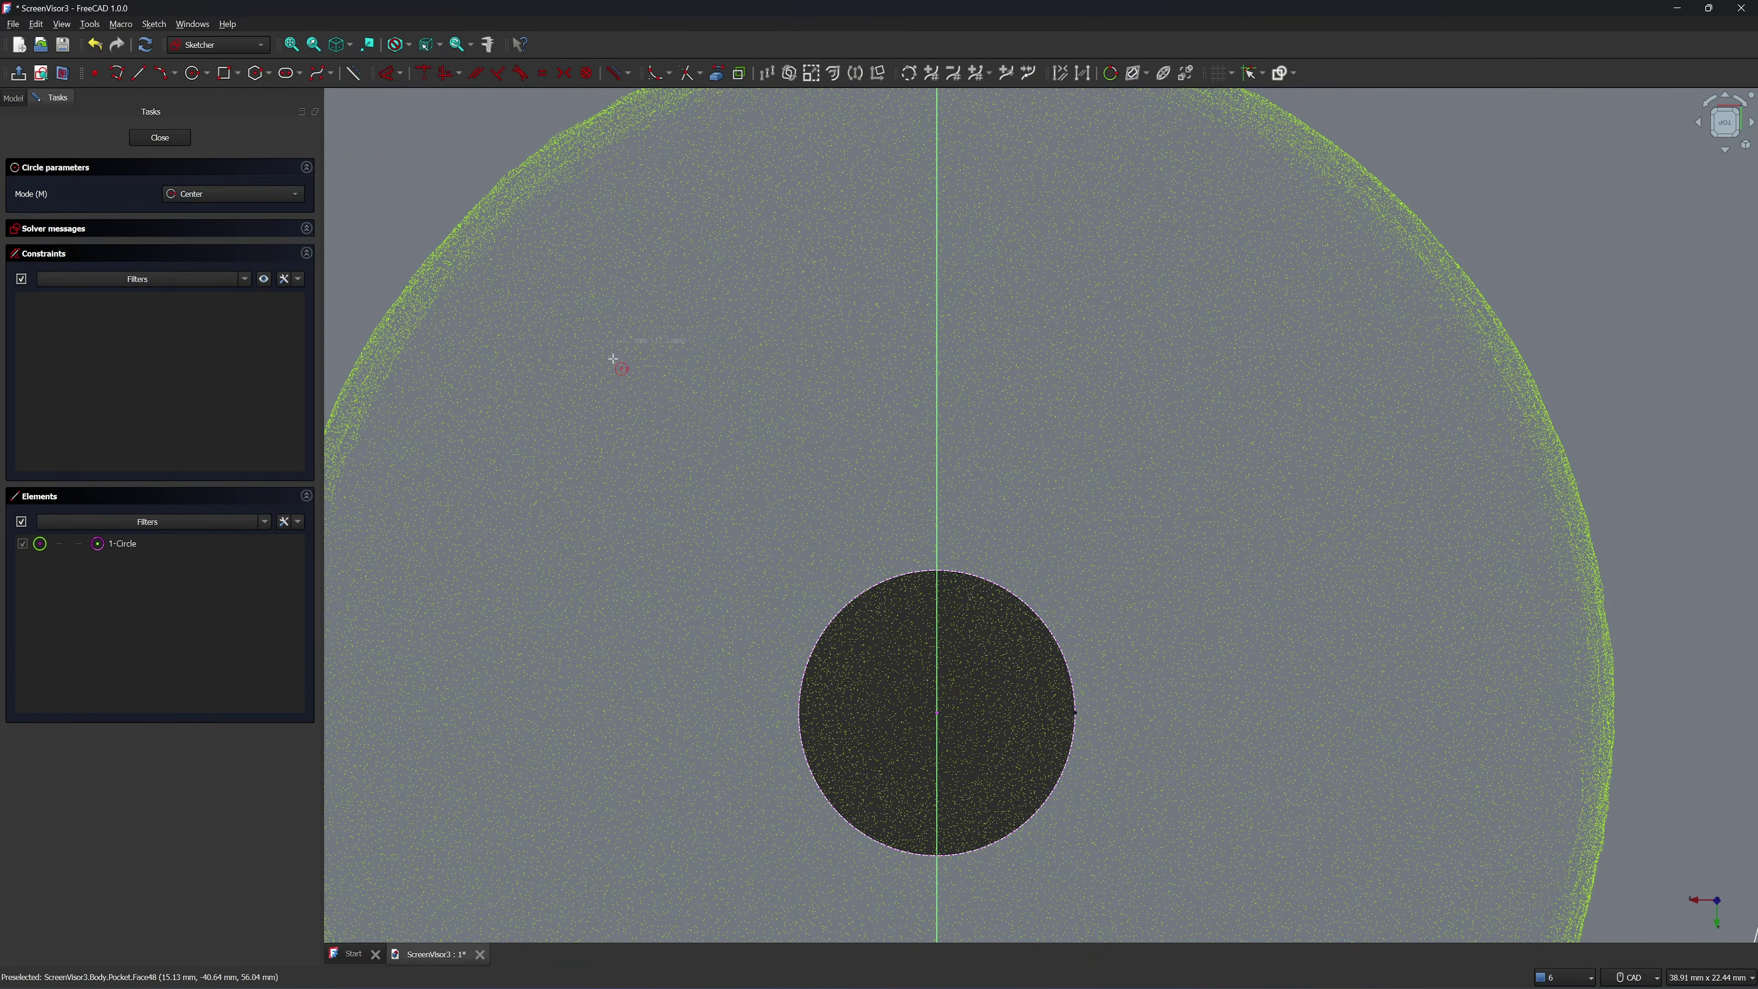
pyautogui.click(937, 712)
pyautogui.scroll(-3, 996, 689)
pyautogui.scroll(-4, 1291, 527)
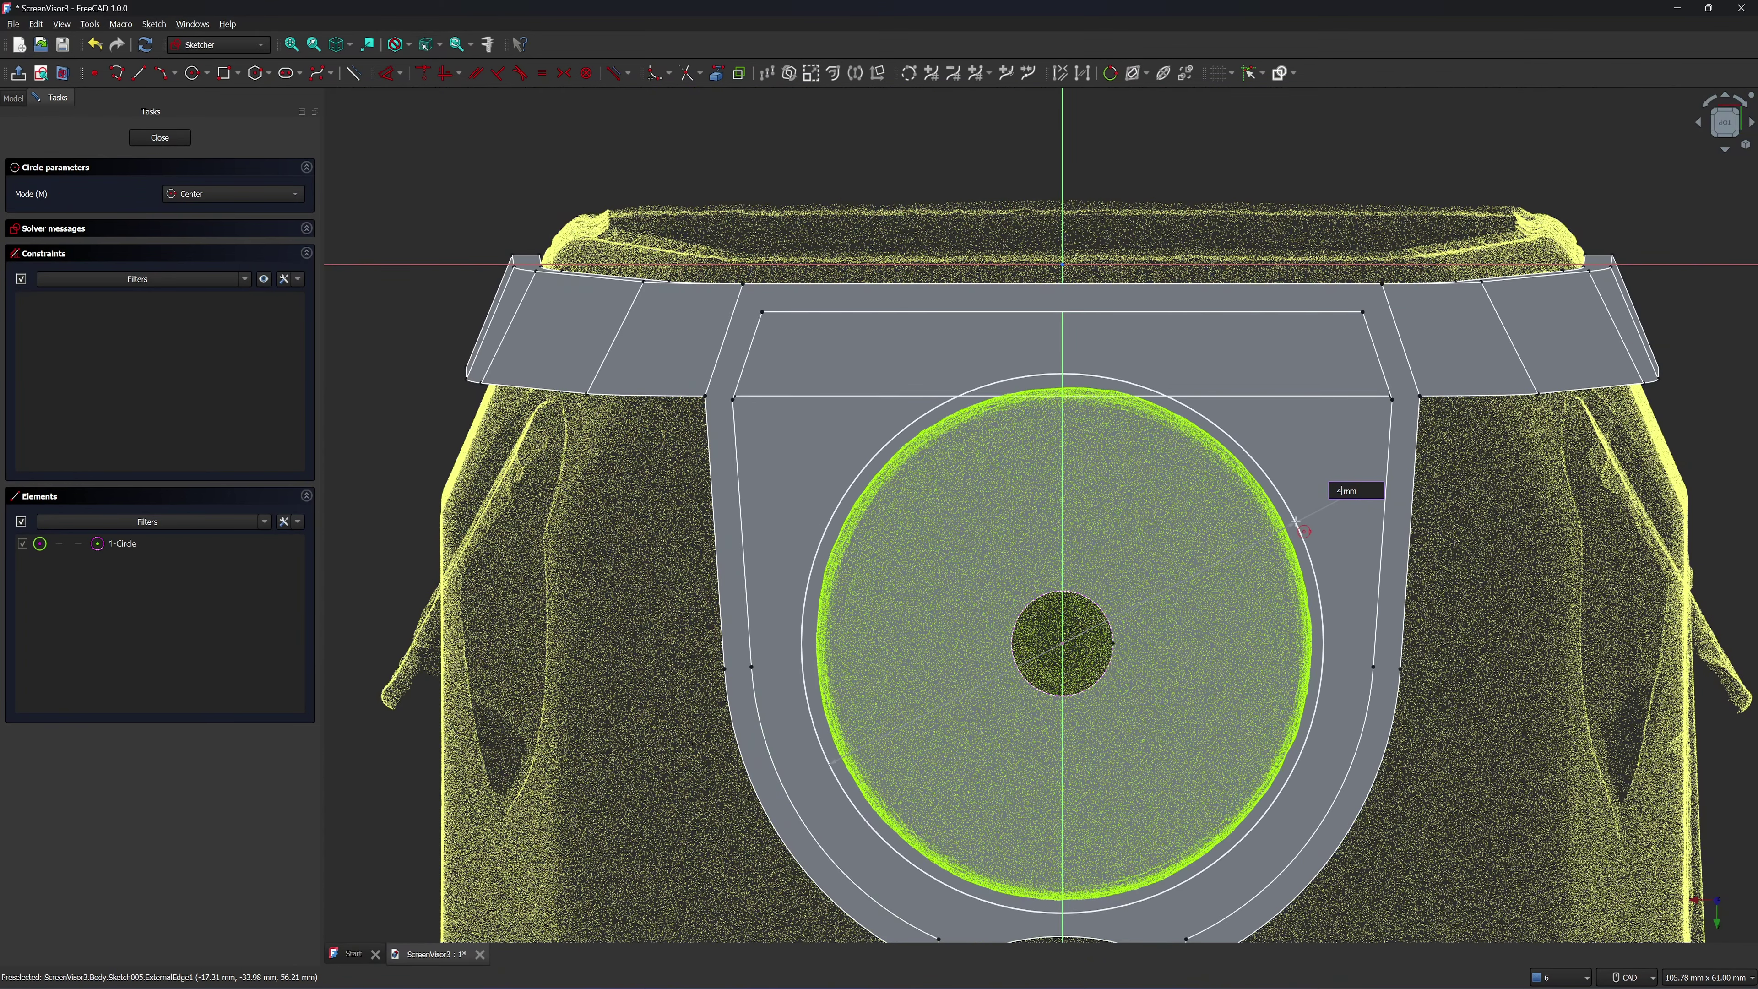
pyautogui.press('Return')
pyautogui.moveTo(1294, 520); pyautogui.dragTo(1351, 578, button='middle')
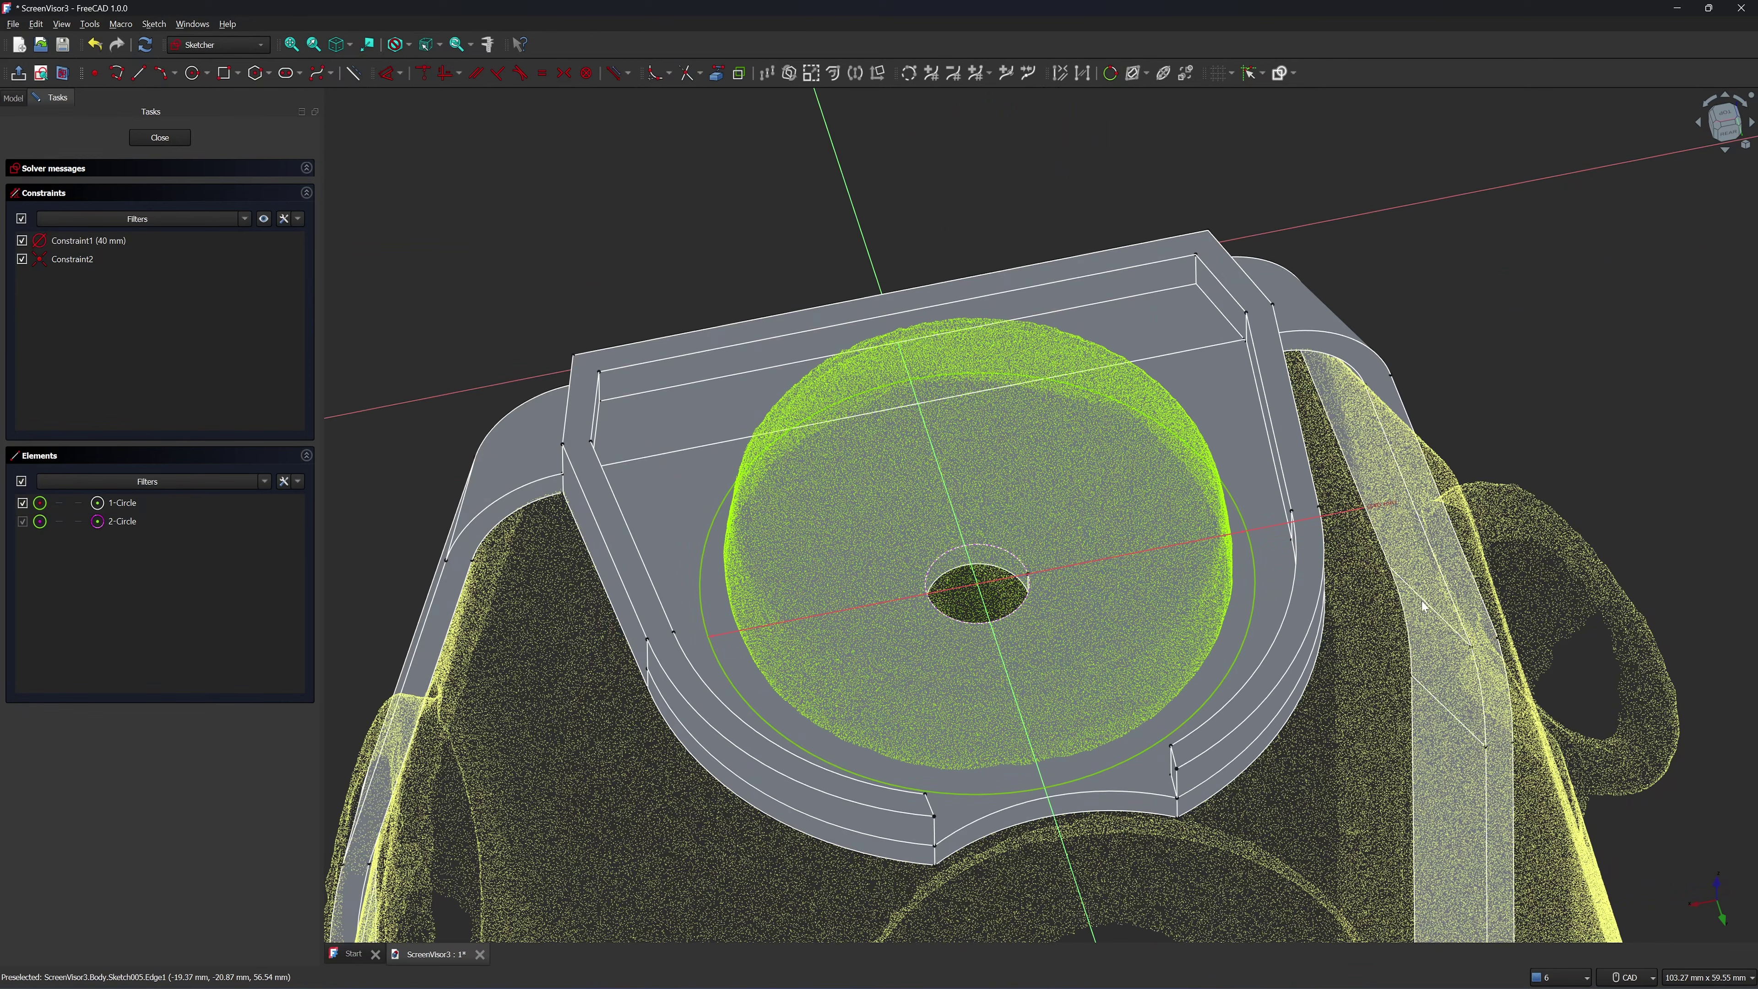
pyautogui.click(159, 137)
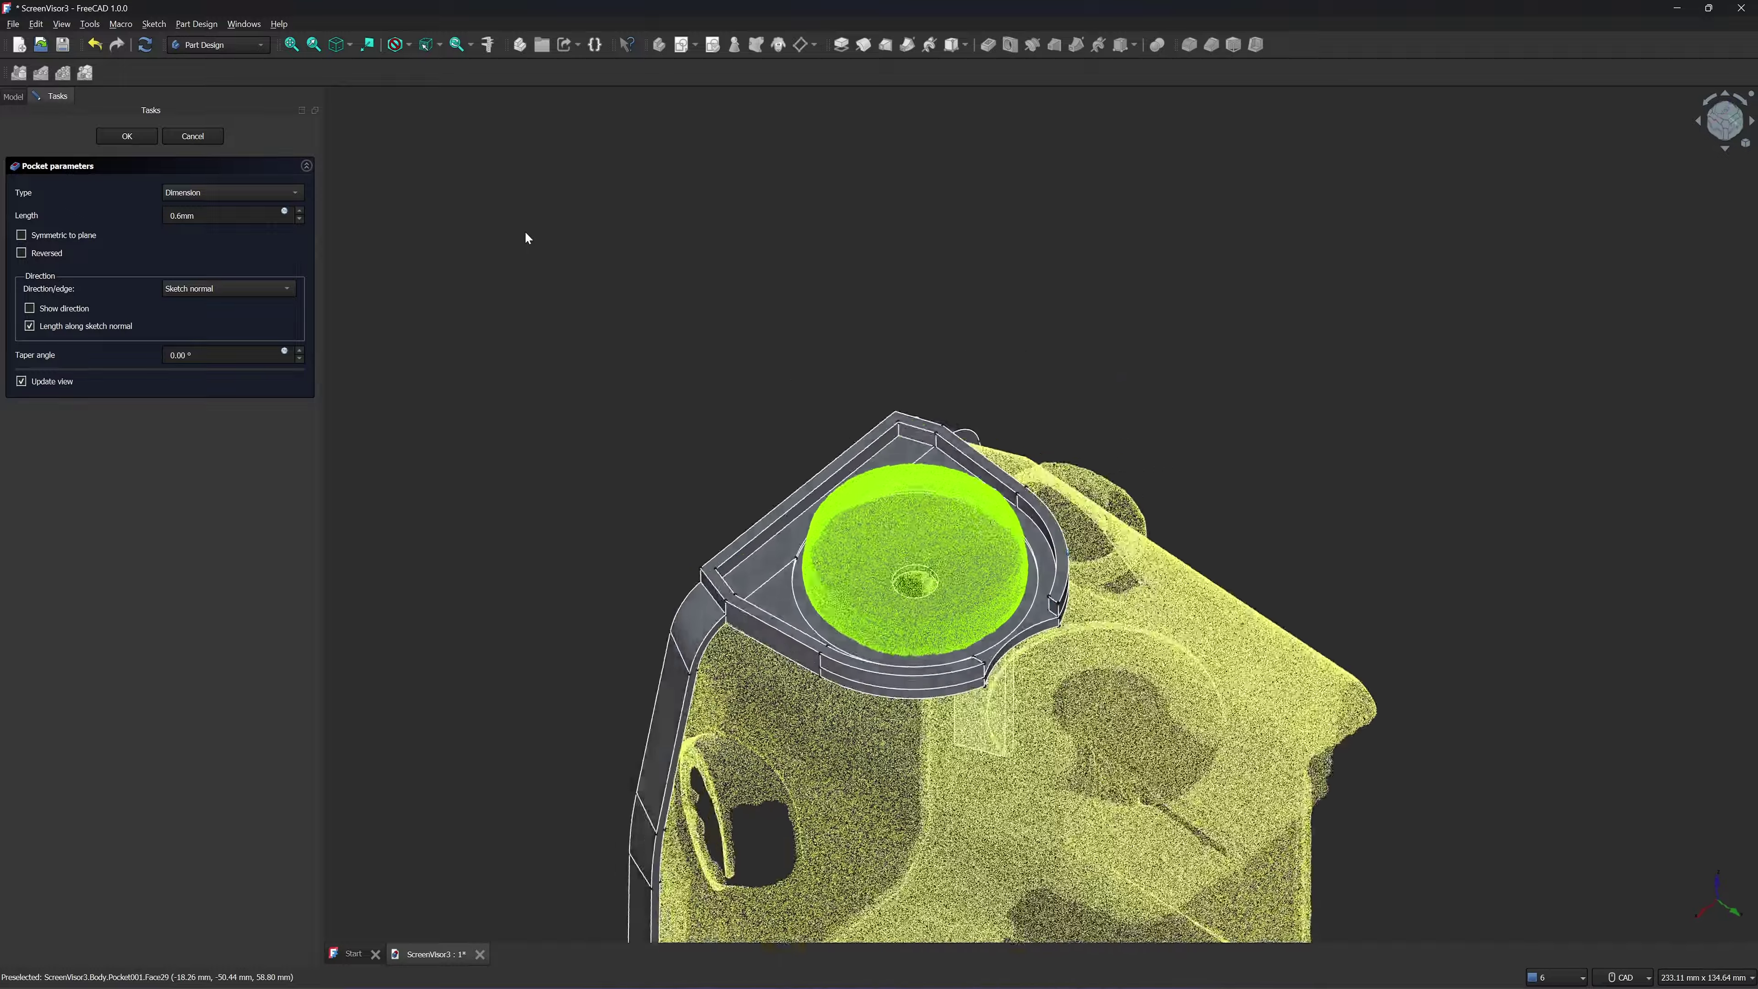
pyautogui.press('Return')
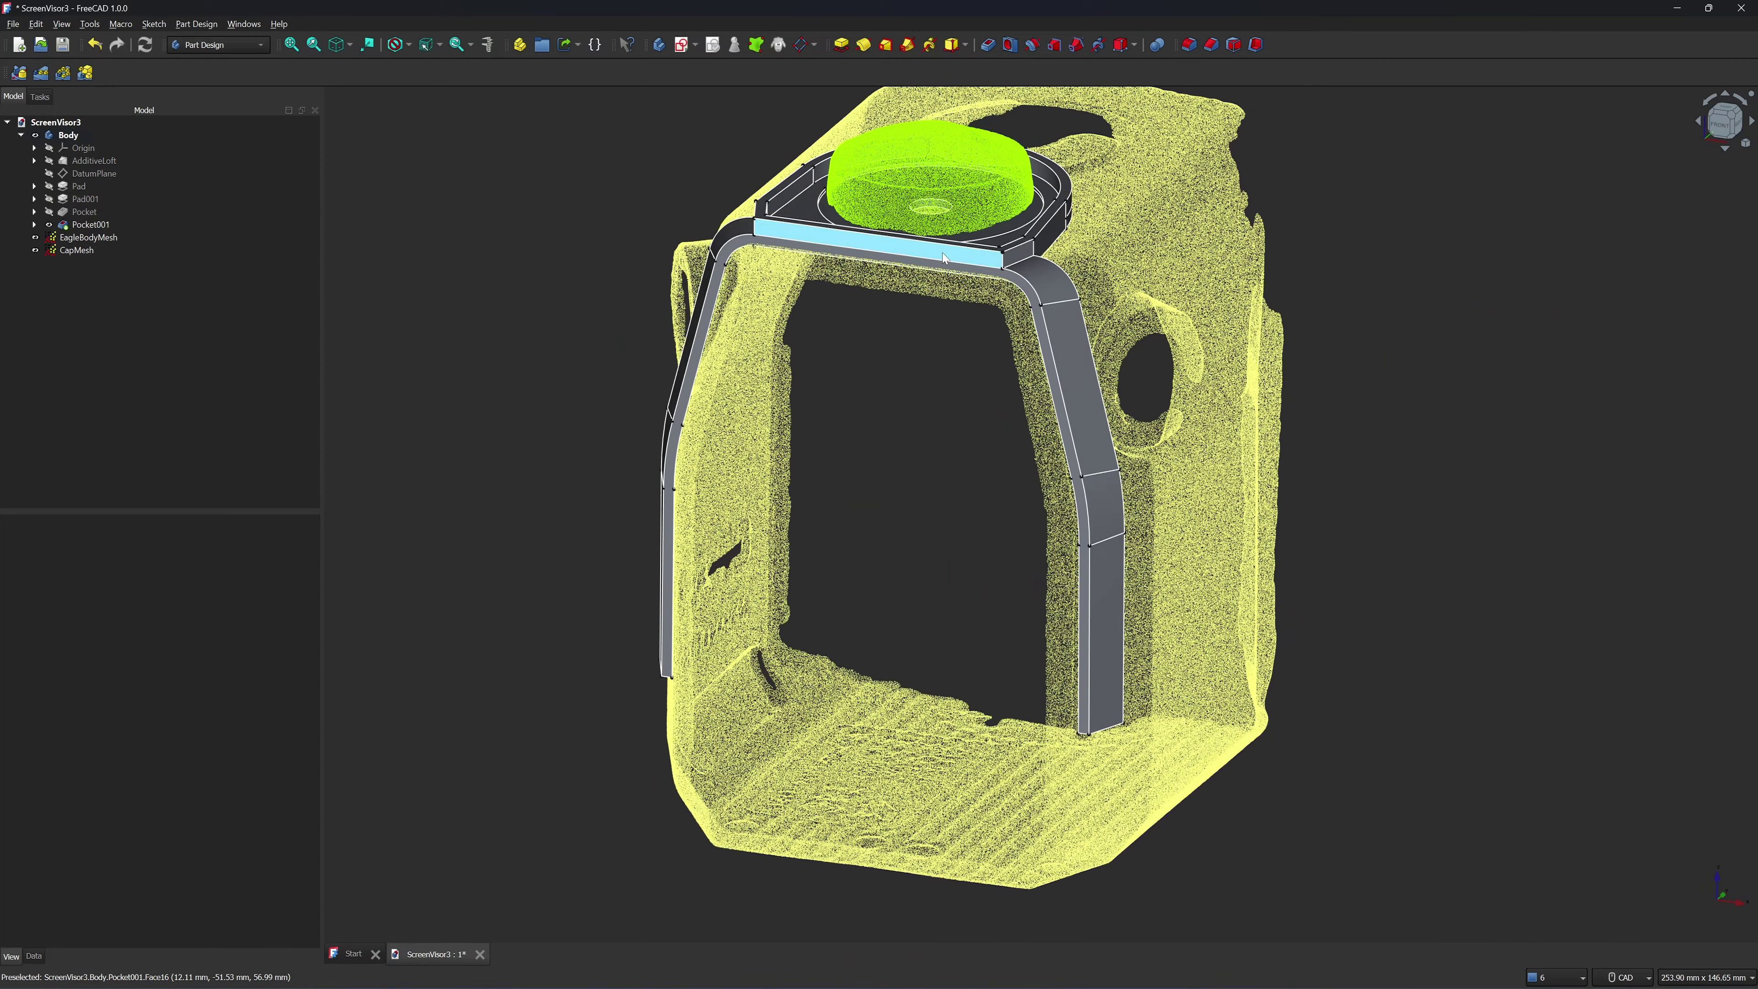
# Start a sketch on the tab's front face and project the left leg's edges and the tab's front edges as external geometry
pyautogui.click(900, 242)
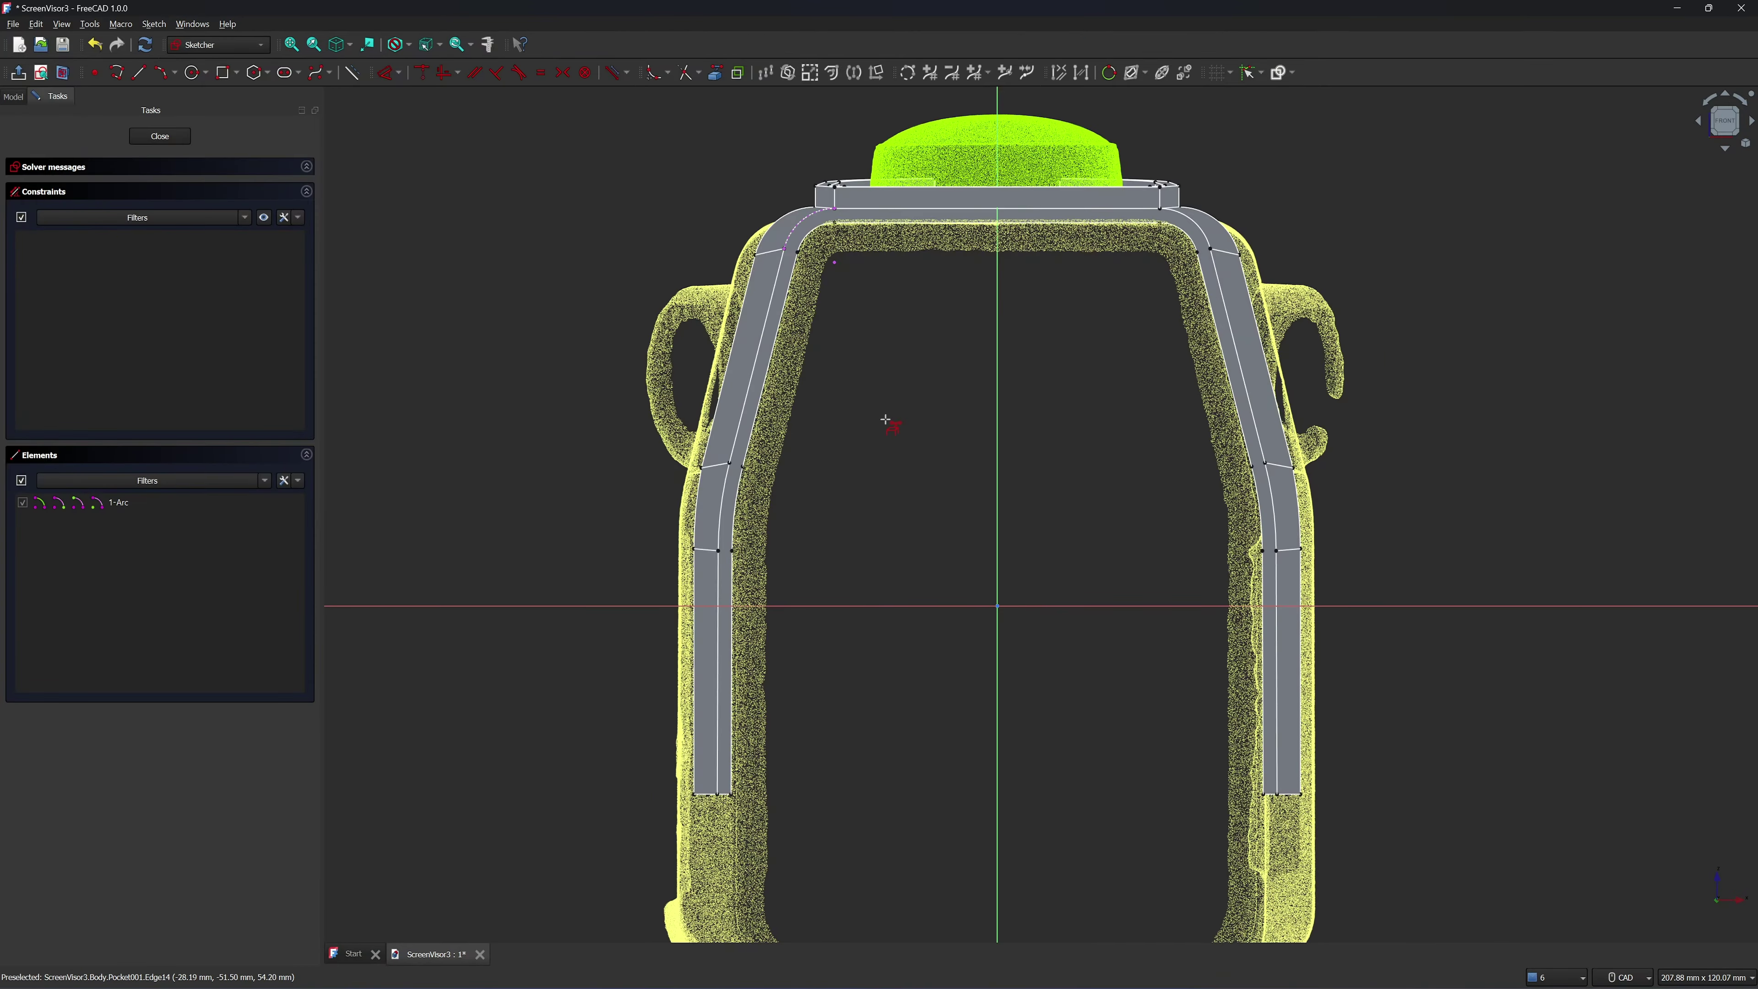
pyautogui.scroll(1, 790, 250)
pyautogui.click(775, 289)
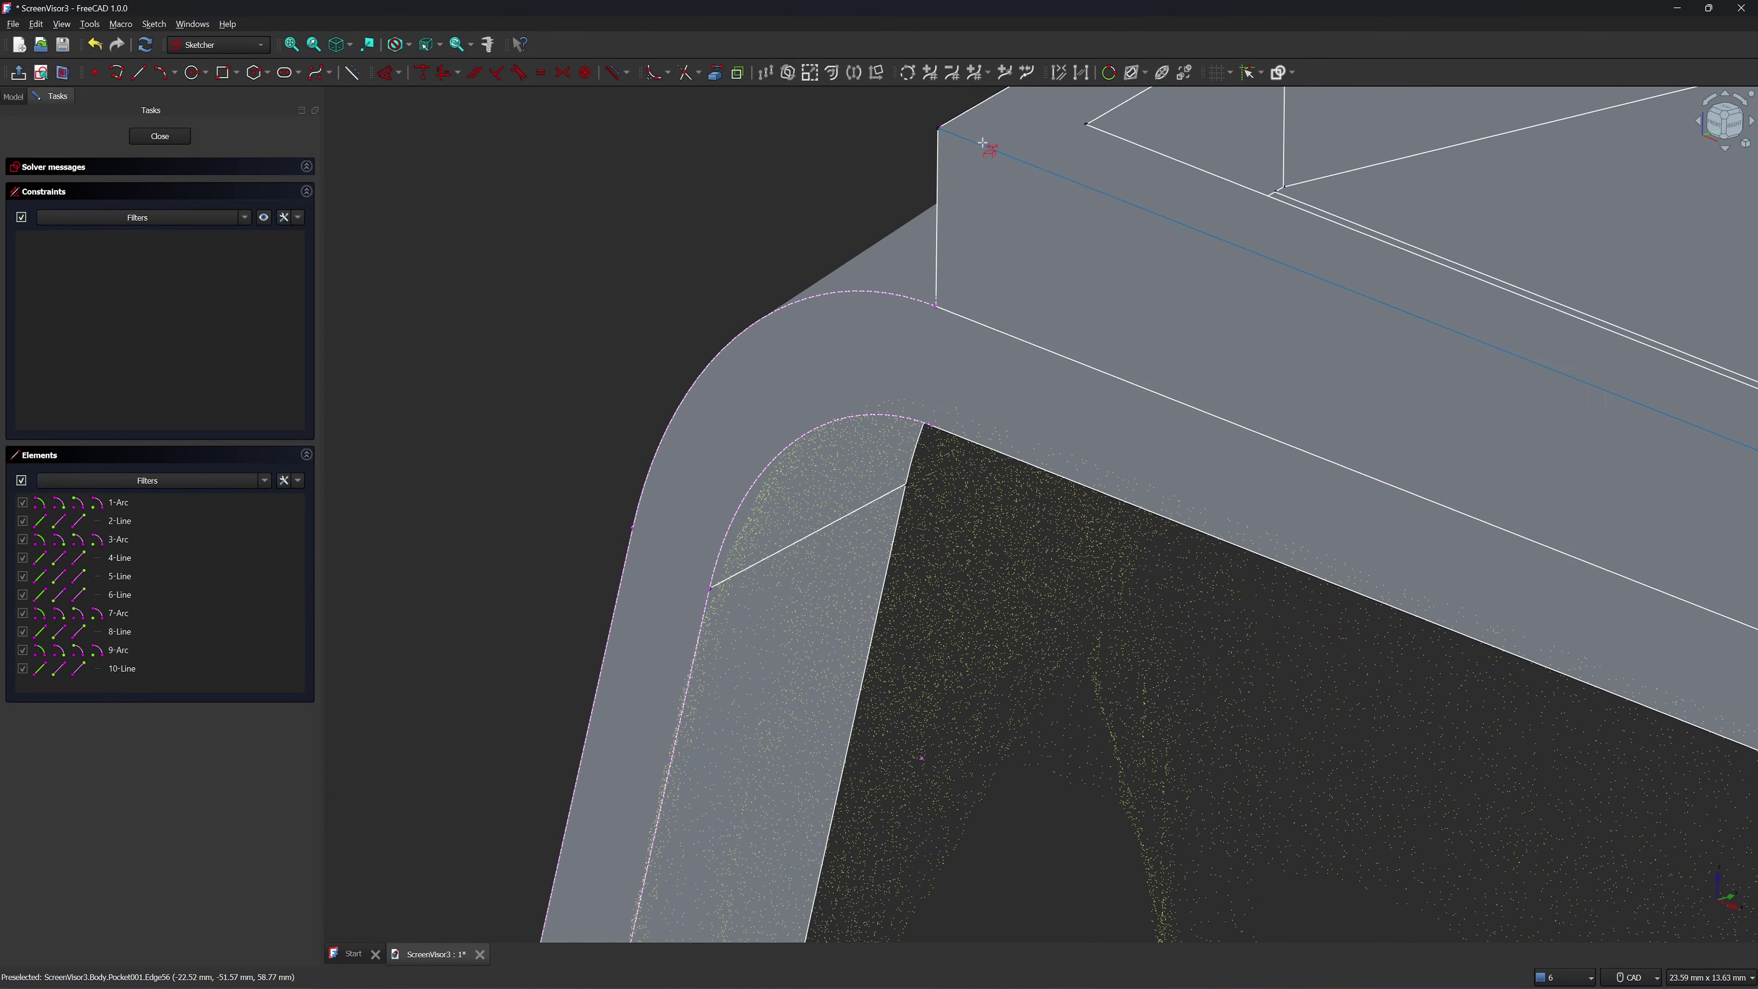
pyautogui.click(979, 143)
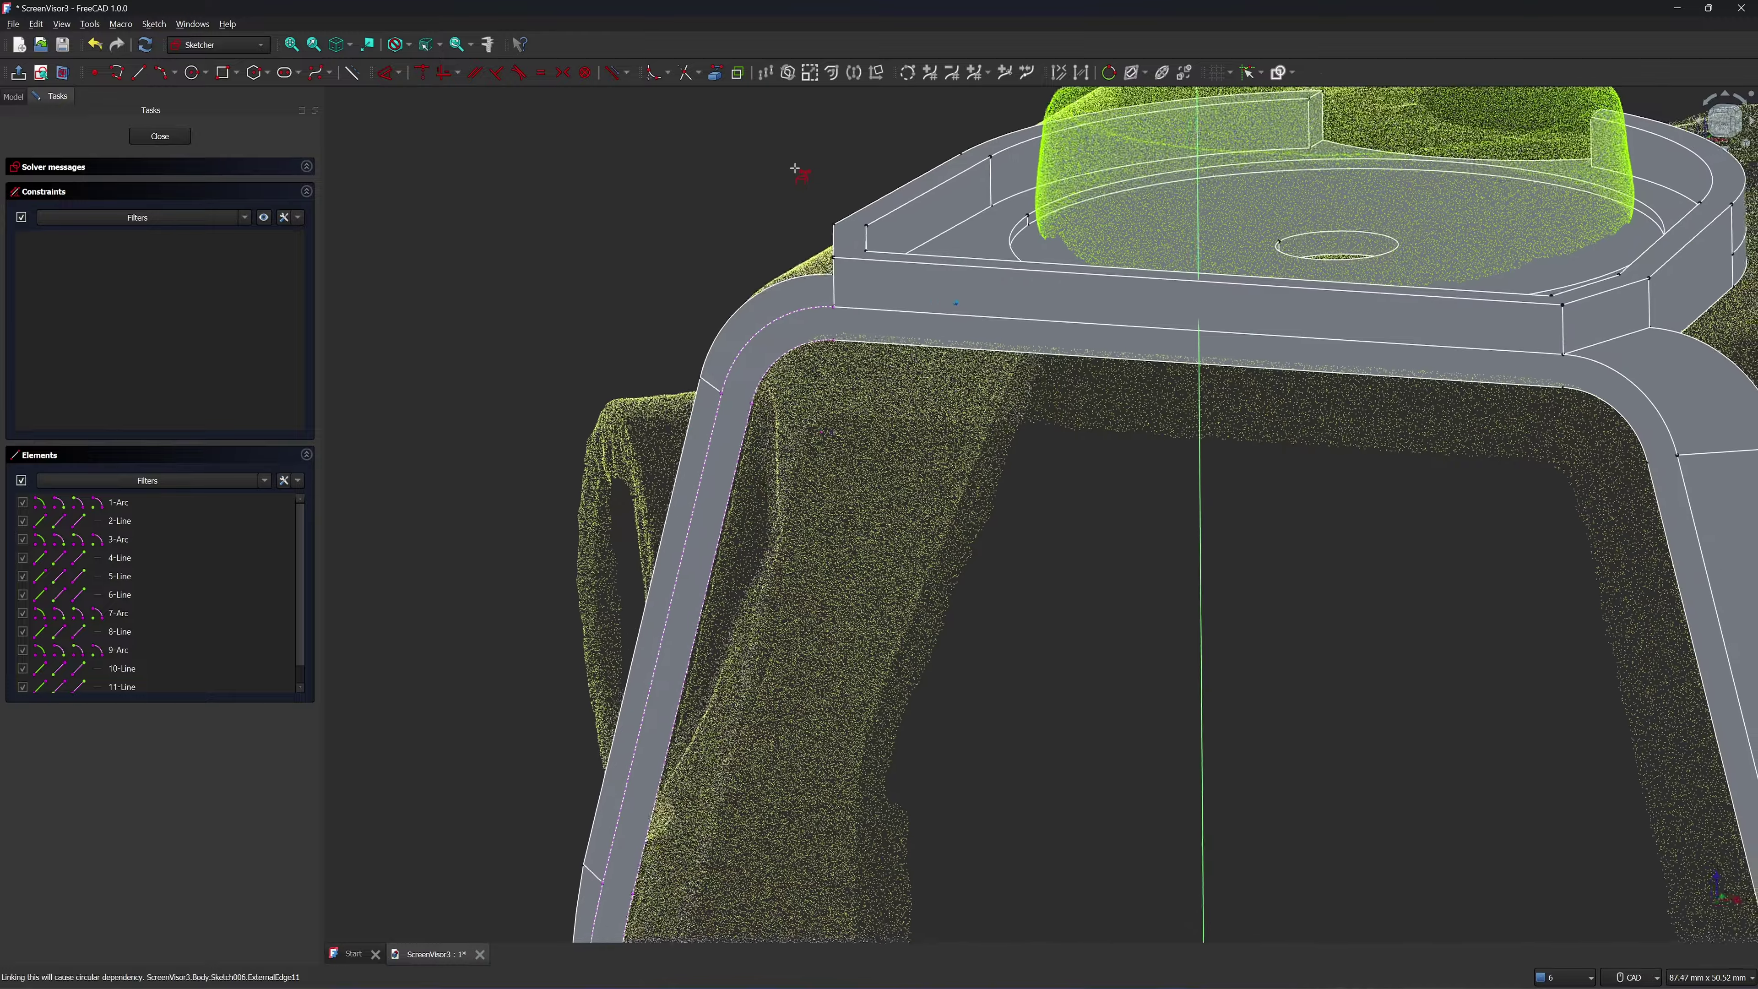
pyautogui.scroll(5, 817, 318)
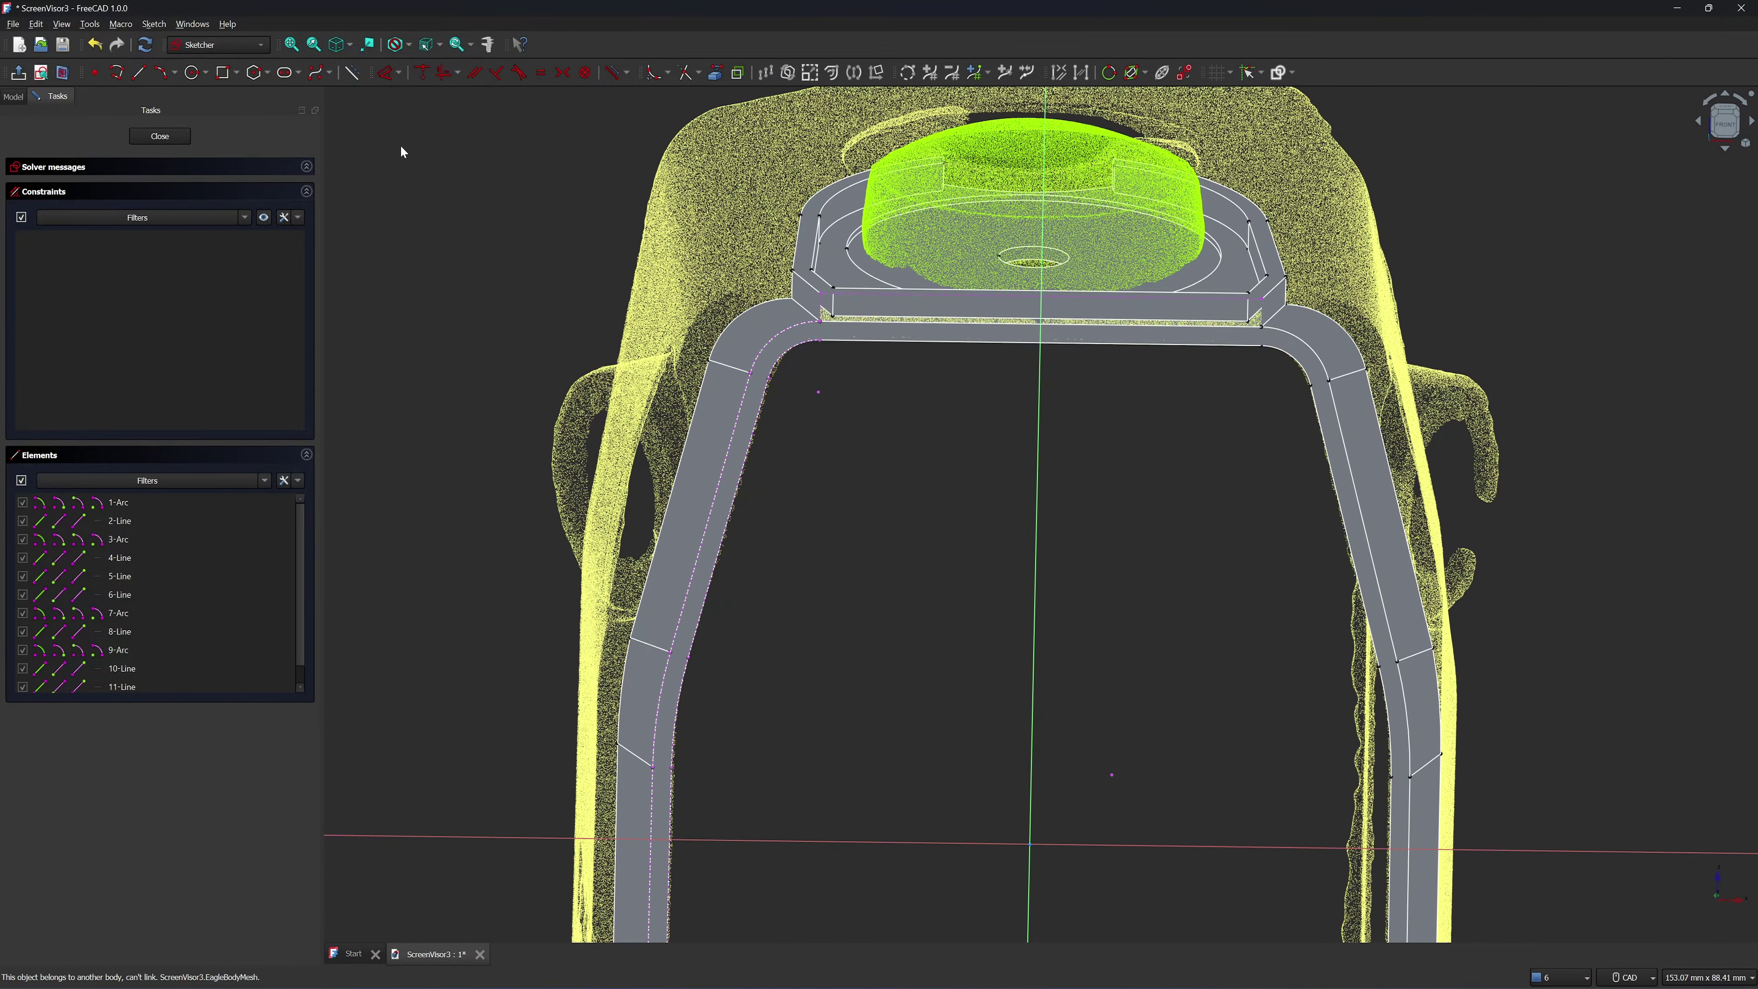
# Trace the left leg's projected outline with lines and arcs, following the inner crease down and across the lower end
pyautogui.press('g')
pyautogui.press('l')
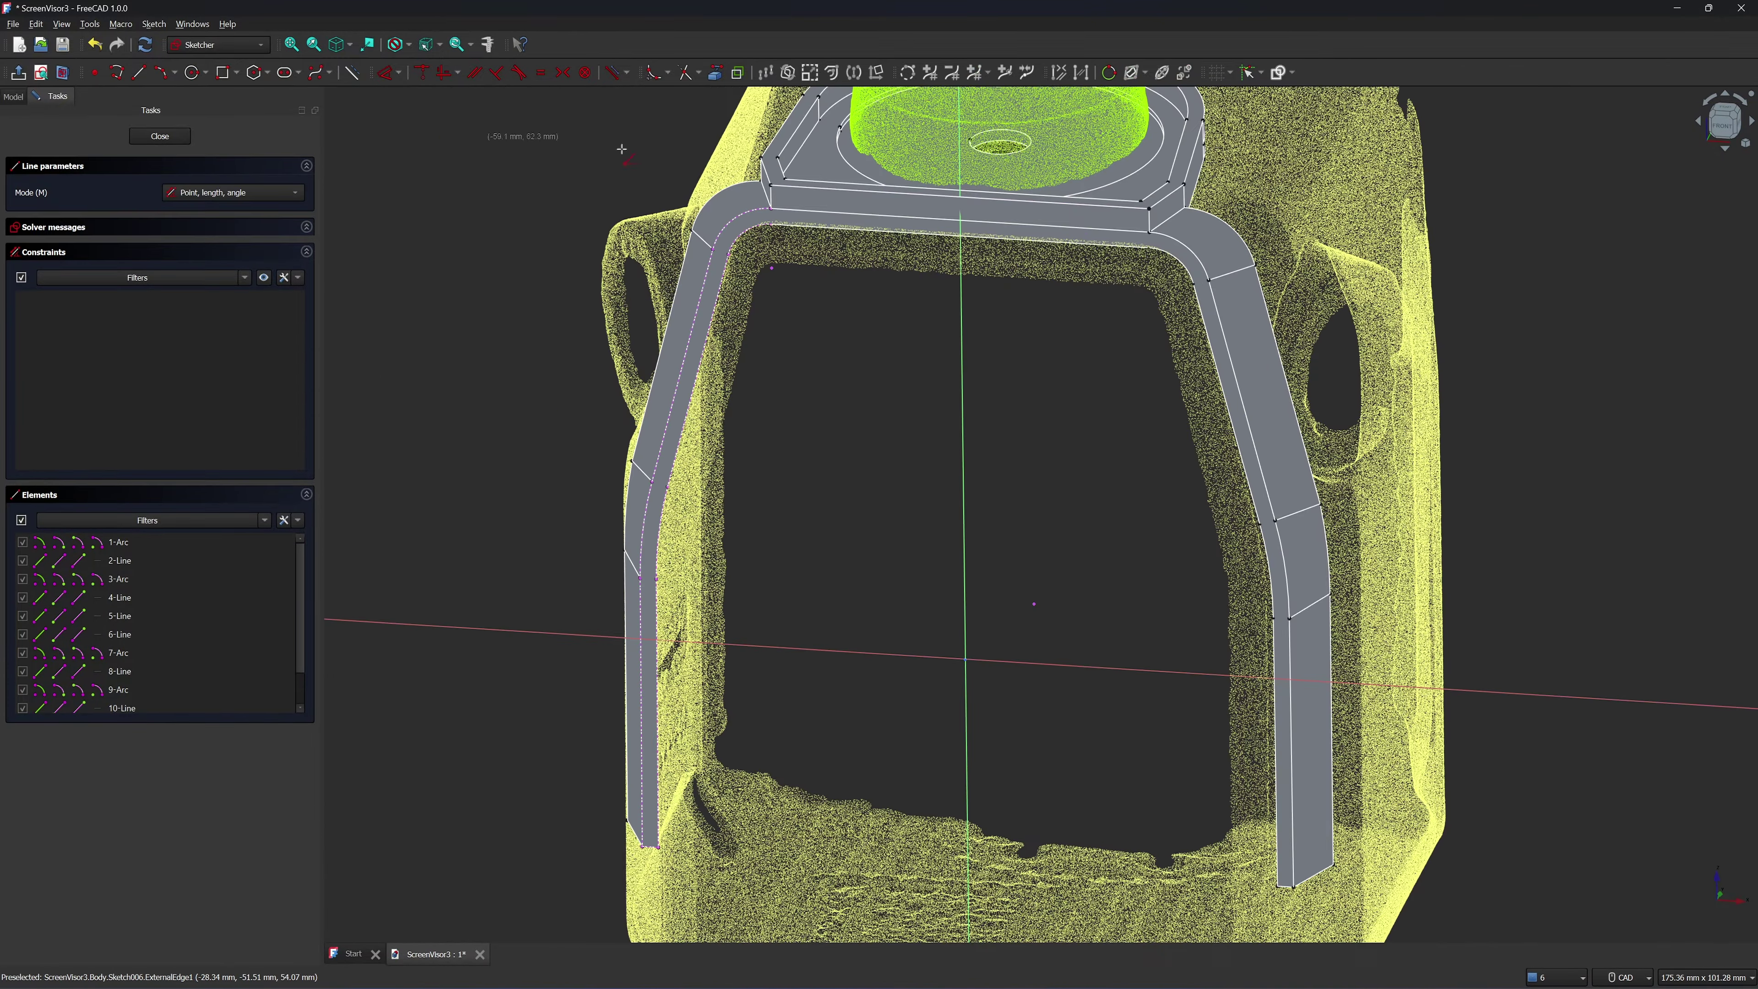
pyautogui.scroll(5, 841, 197)
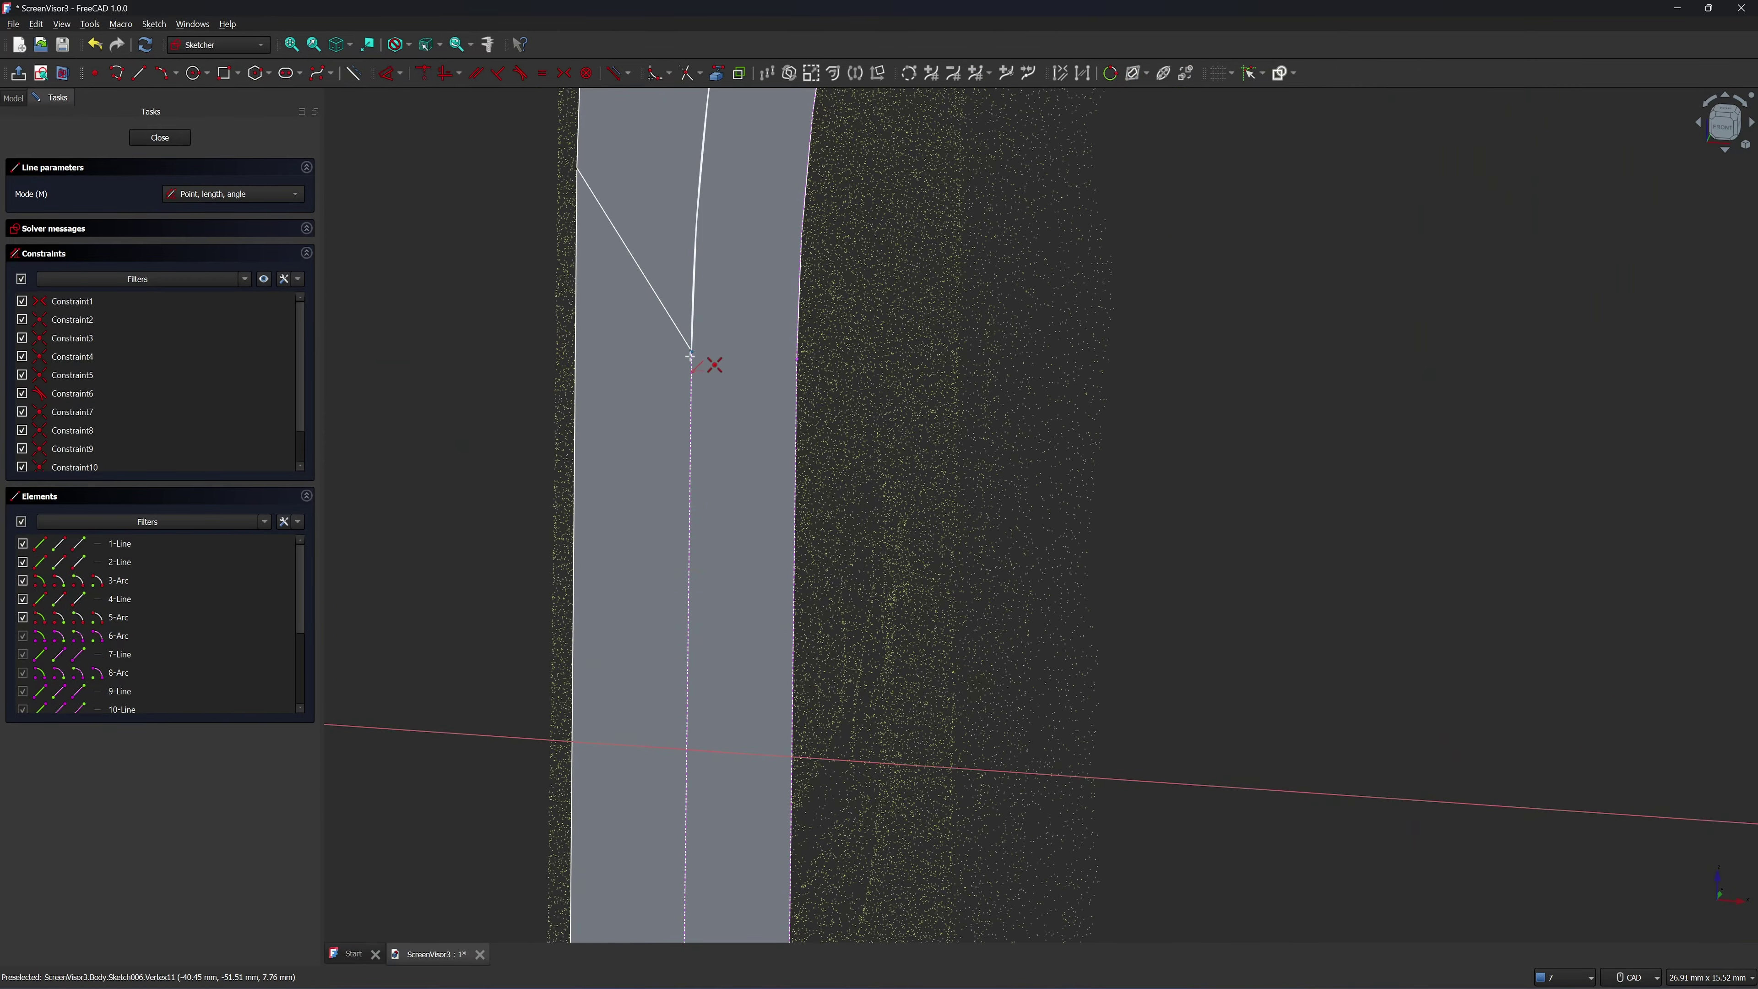
pyautogui.click(690, 354)
pyautogui.scroll(-5, 643, 428)
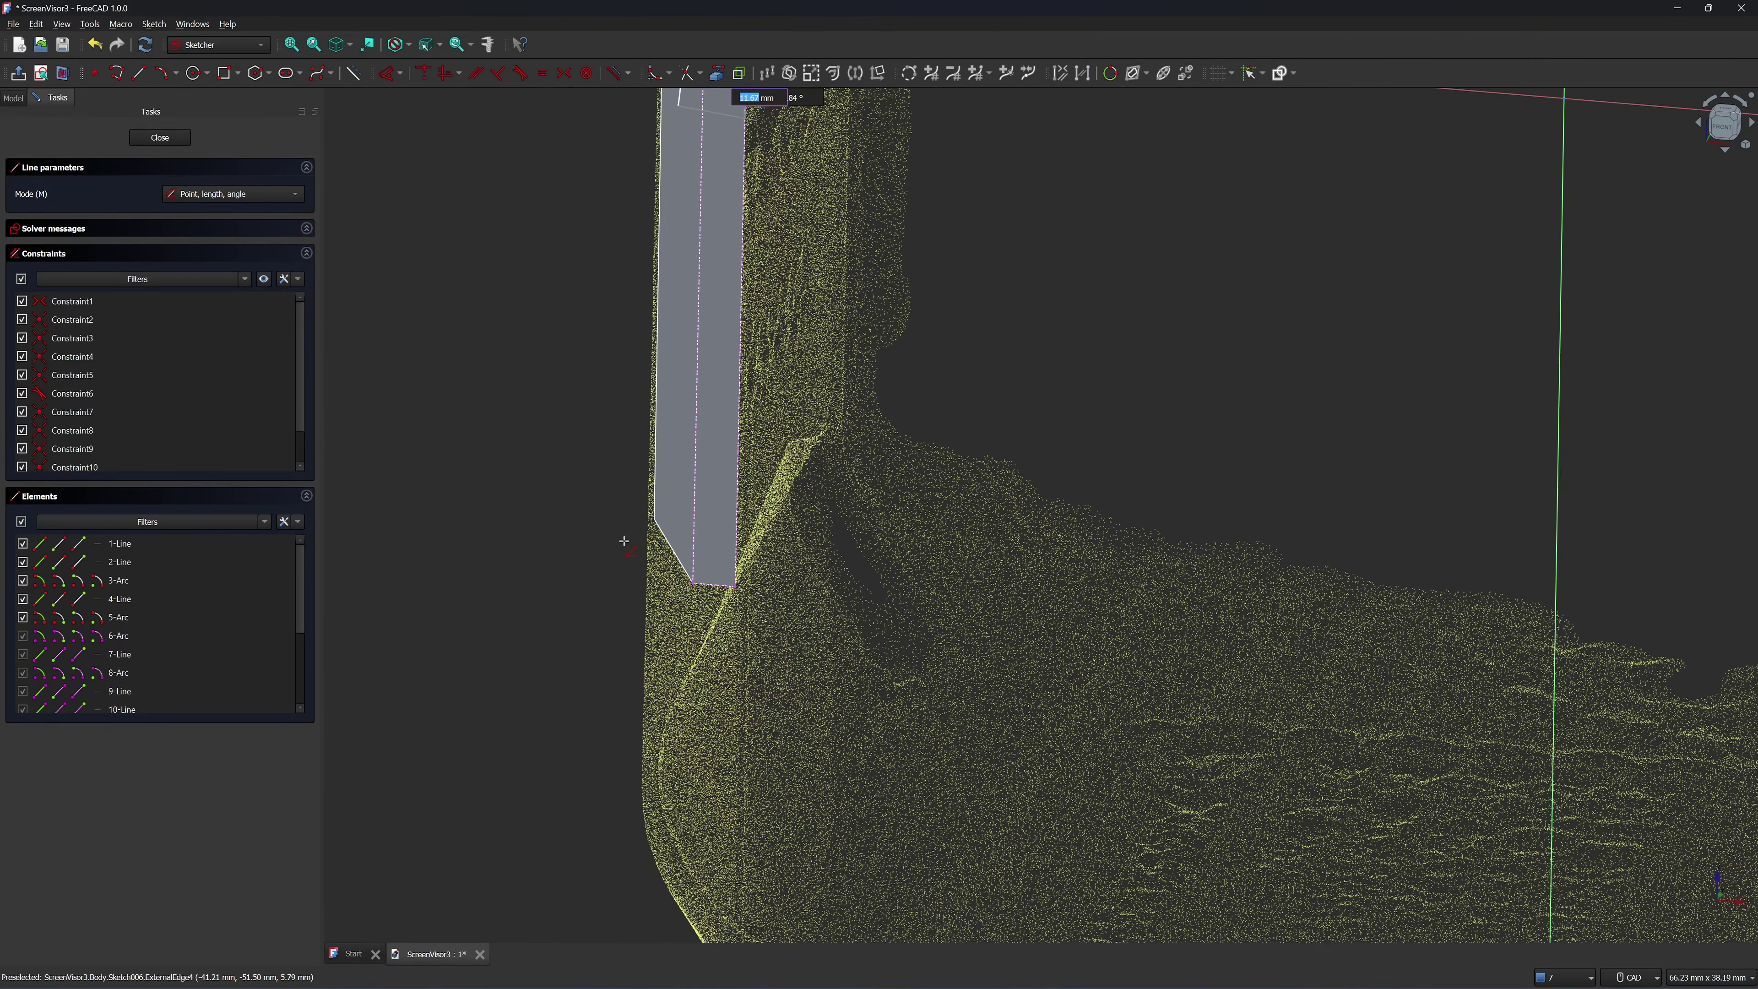
pyautogui.scroll(5, 693, 586)
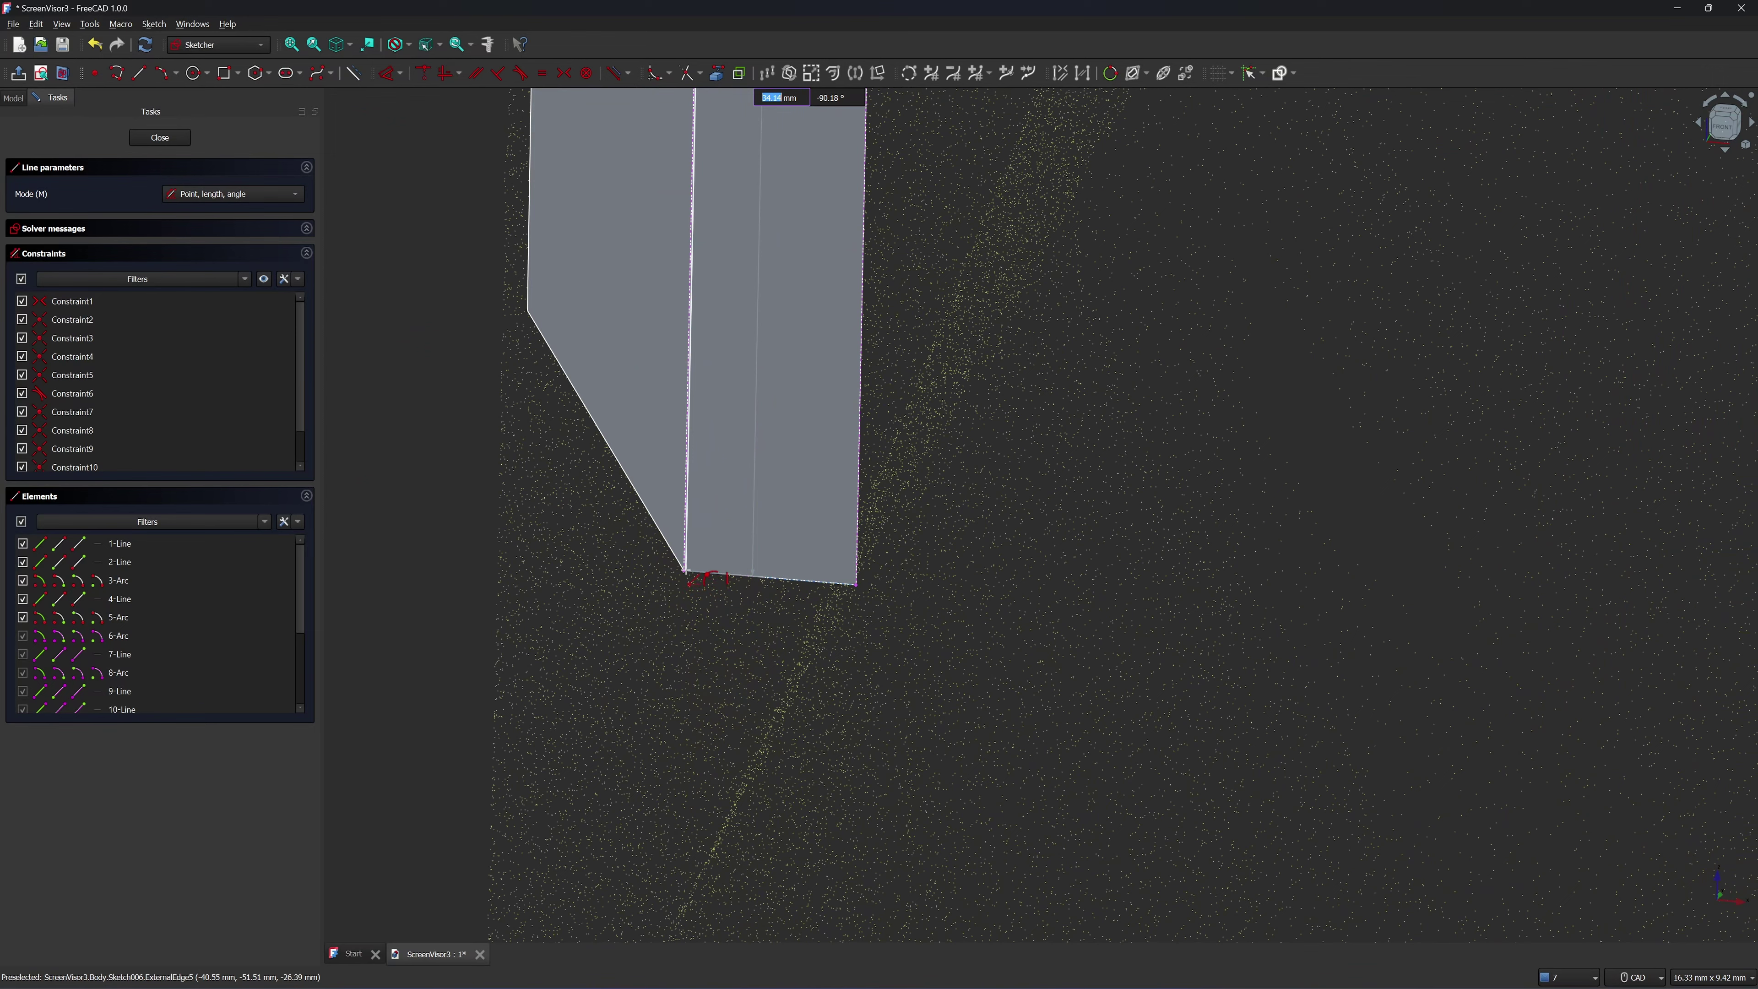
pyautogui.click(683, 571)
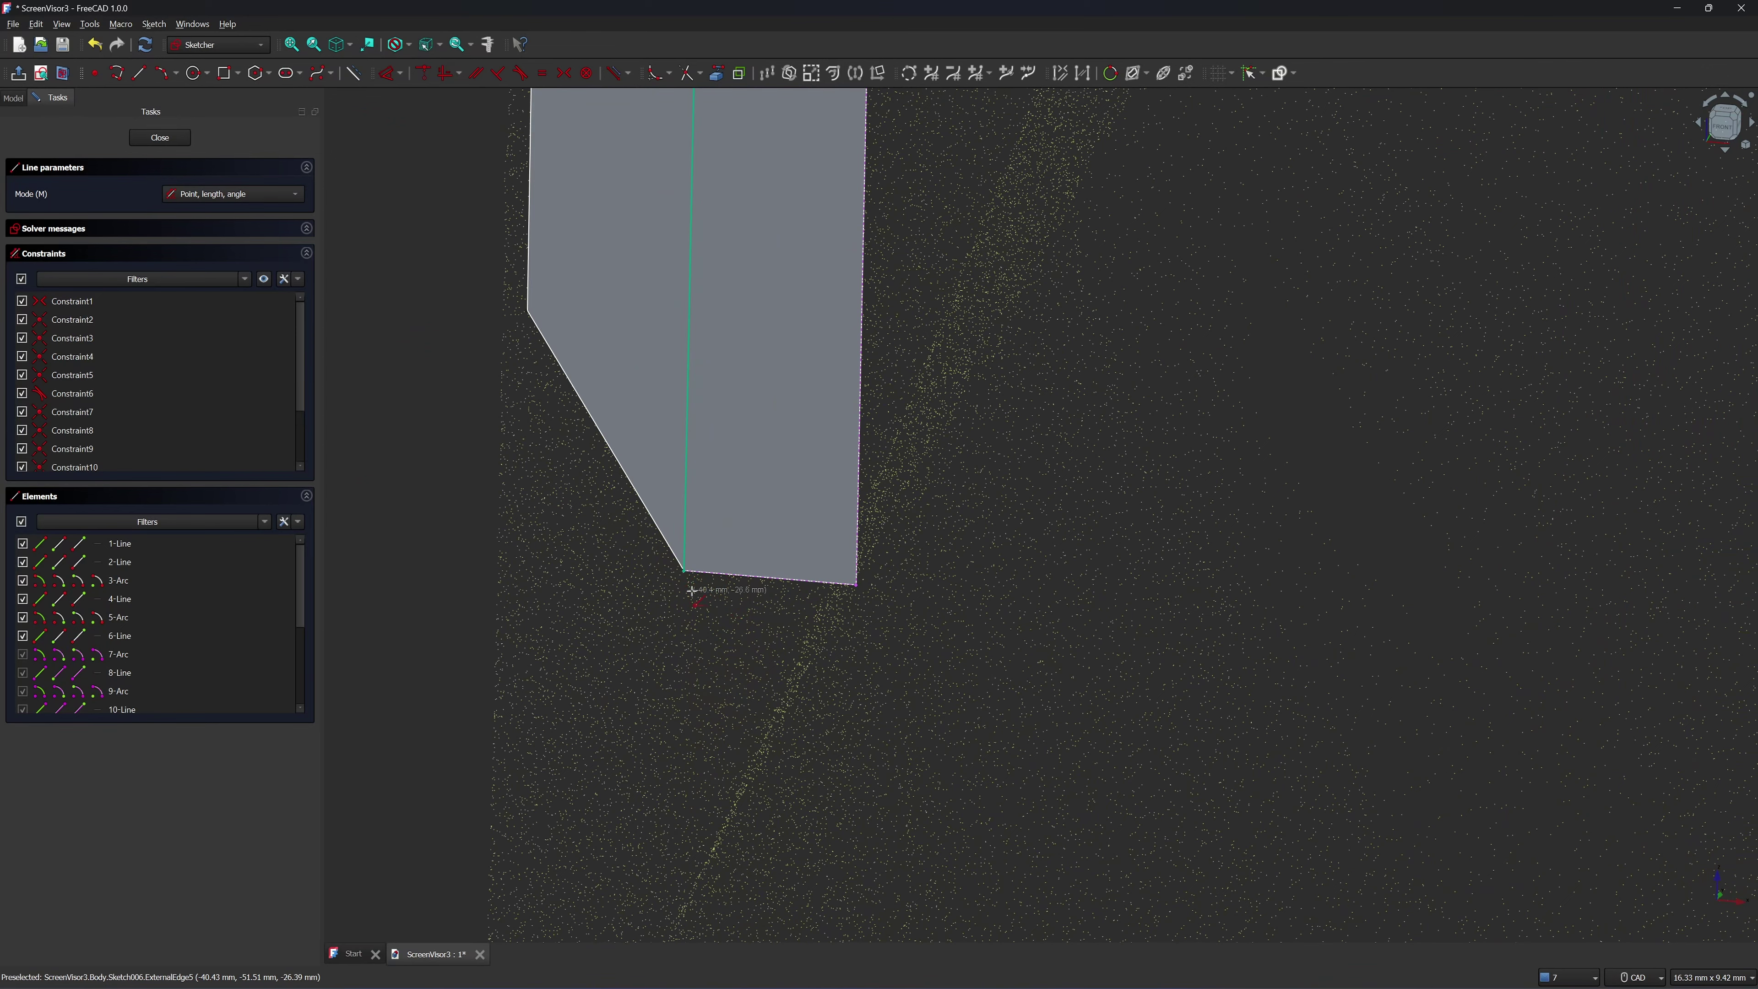
pyautogui.click(684, 572)
pyautogui.click(855, 586)
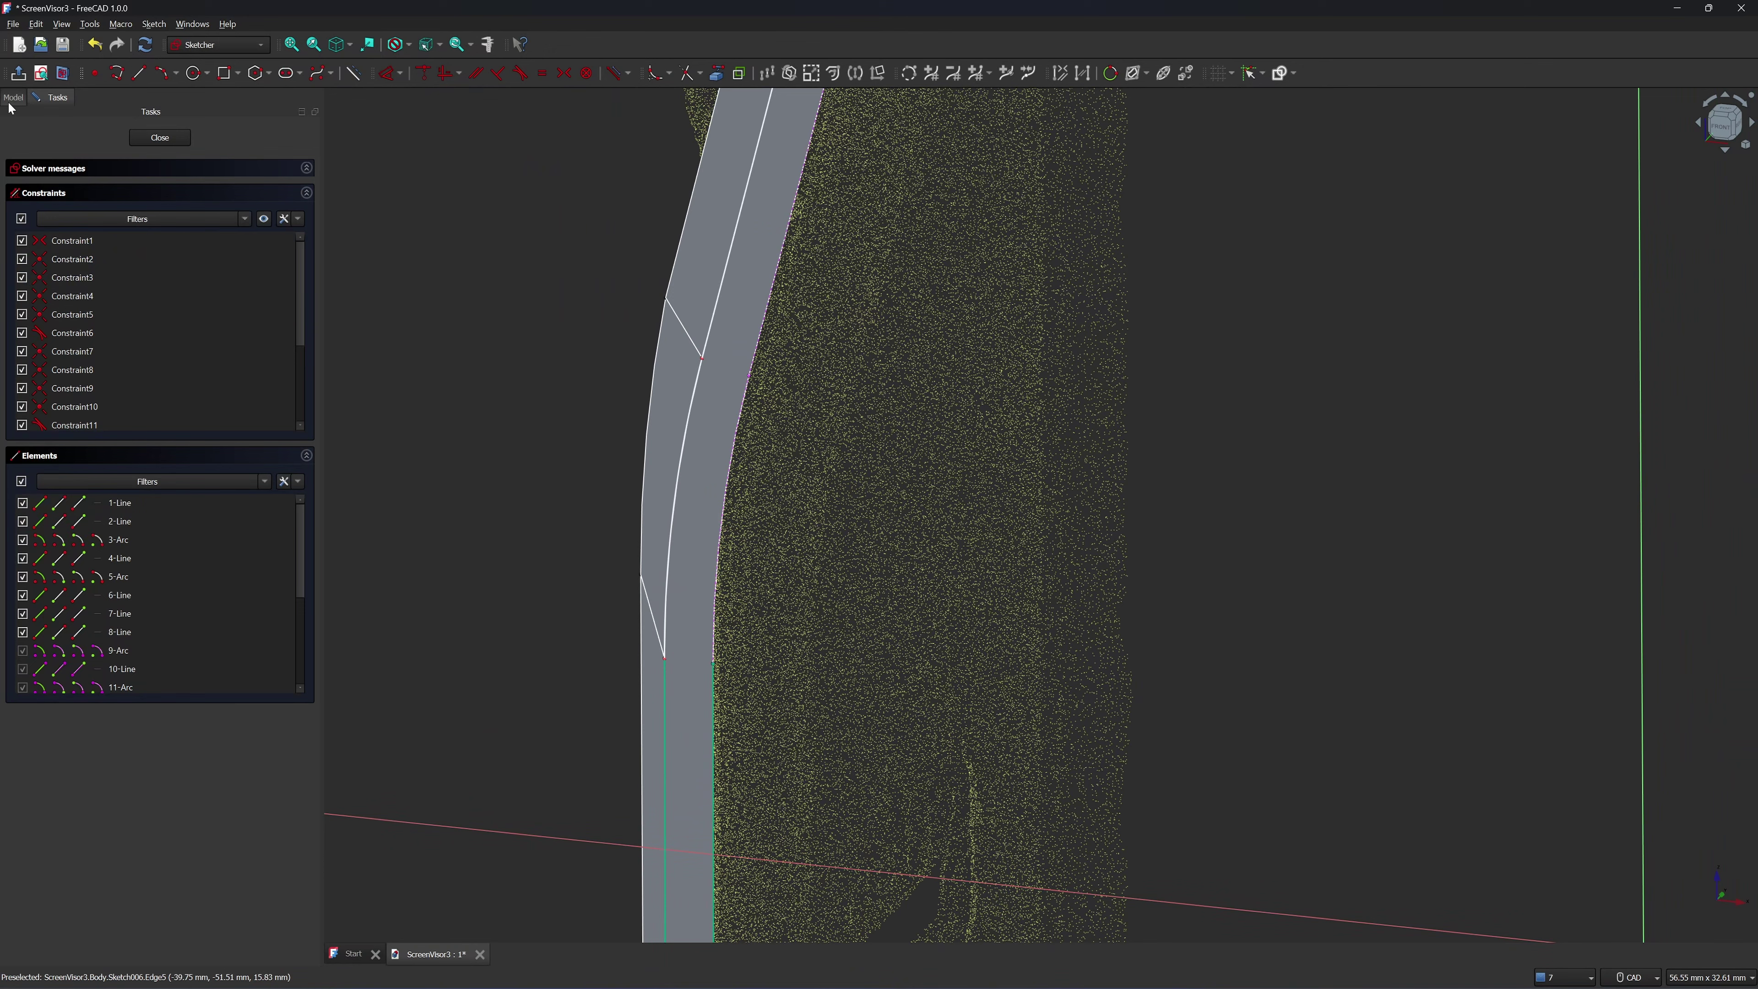
# Hide the EagleBodyMesh and CapMesh scans and reopen the front-face sketch for editing
pyautogui.click(14, 97)
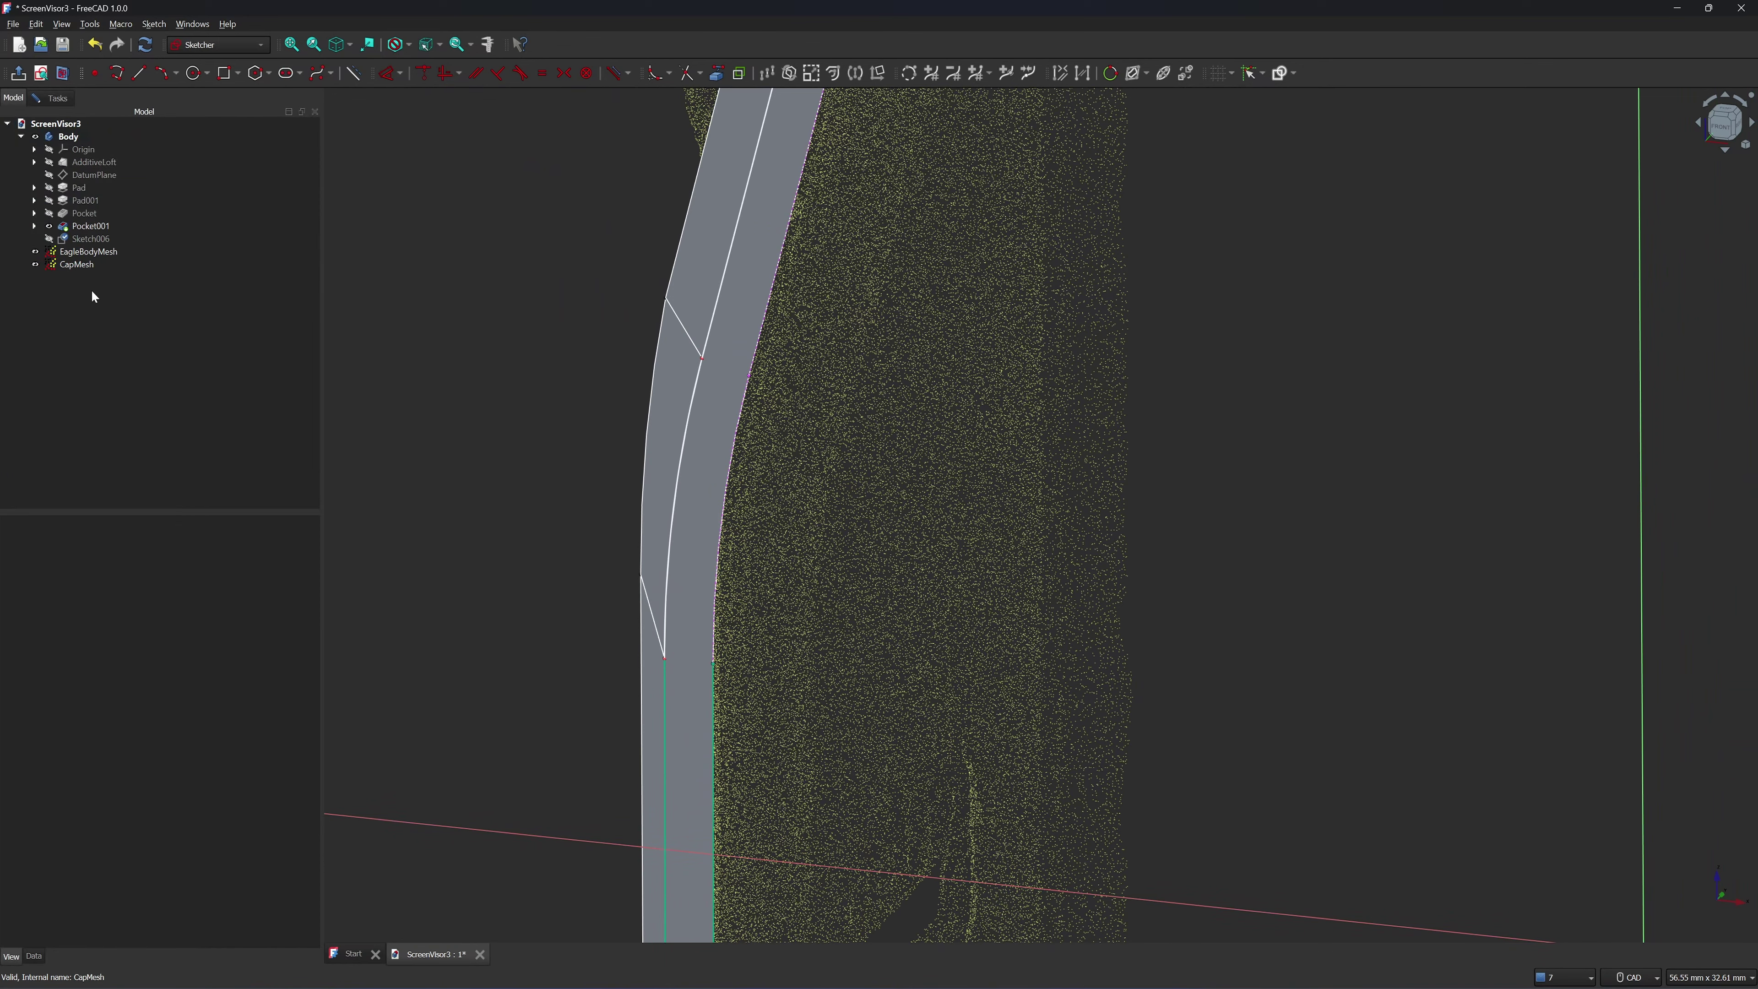
pyautogui.click(35, 263)
pyautogui.doubleClick(91, 238)
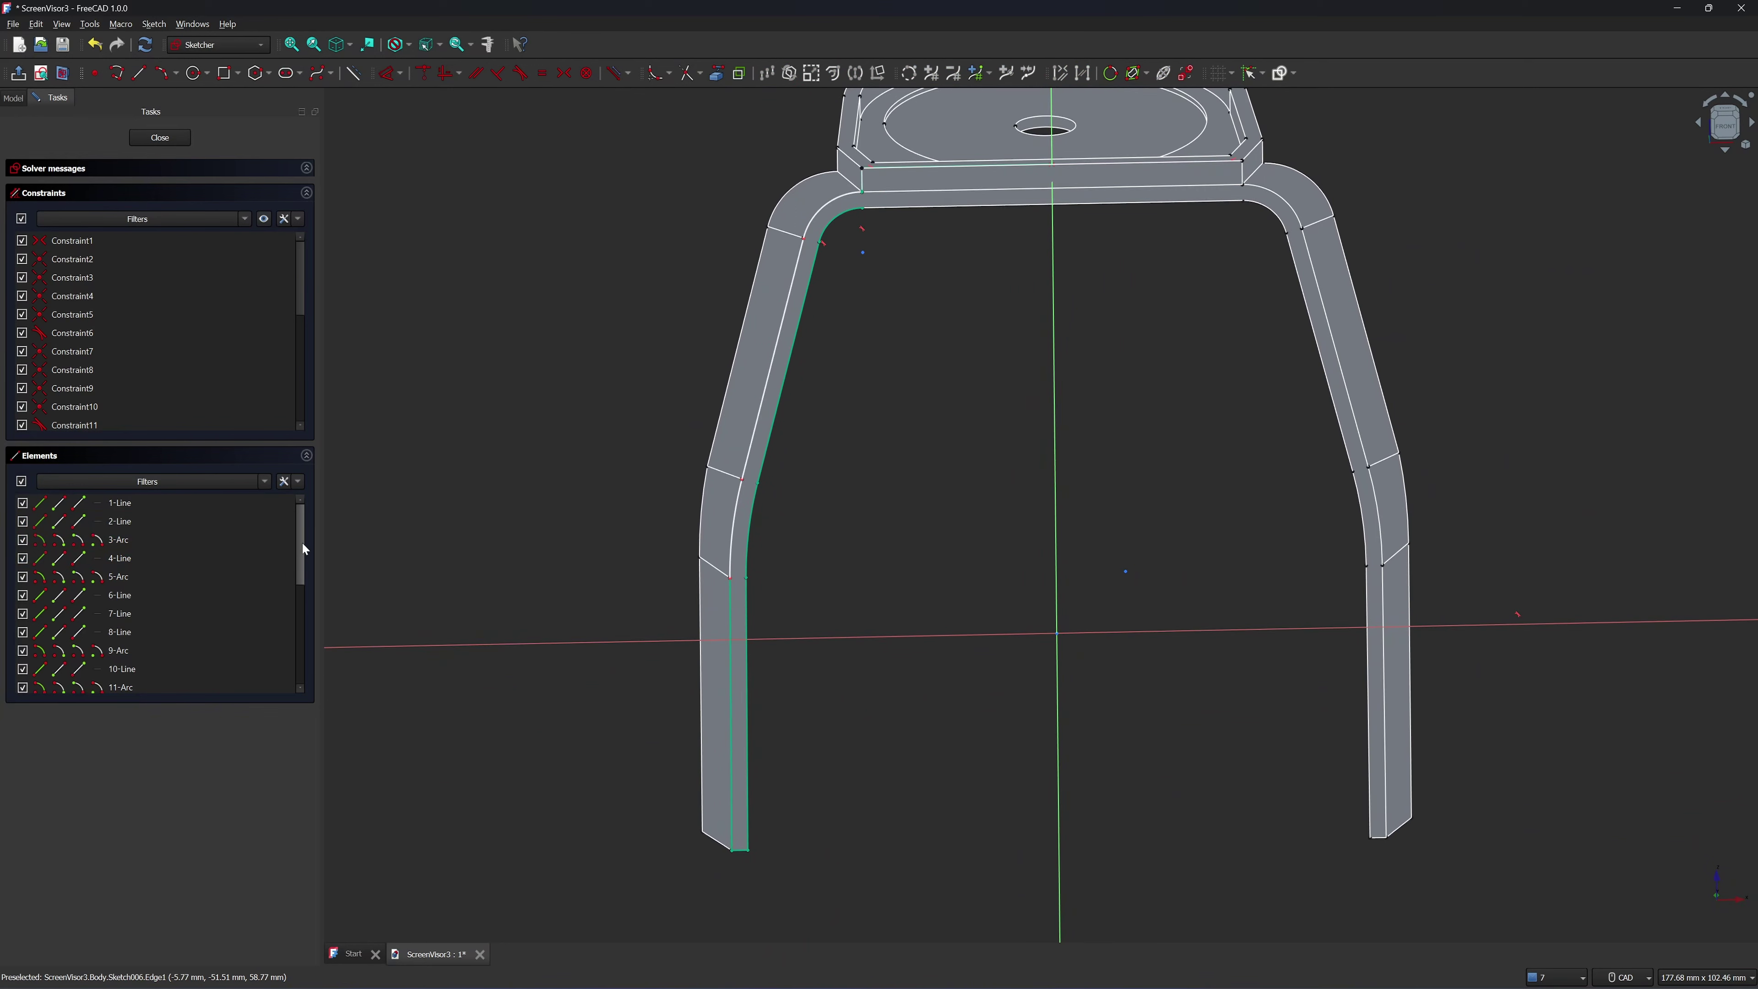
# Delete all the projected external geometry from the sketch, keeping only the traced profile
pyautogui.moveTo(303, 542); pyautogui.dragTo(300, 610)
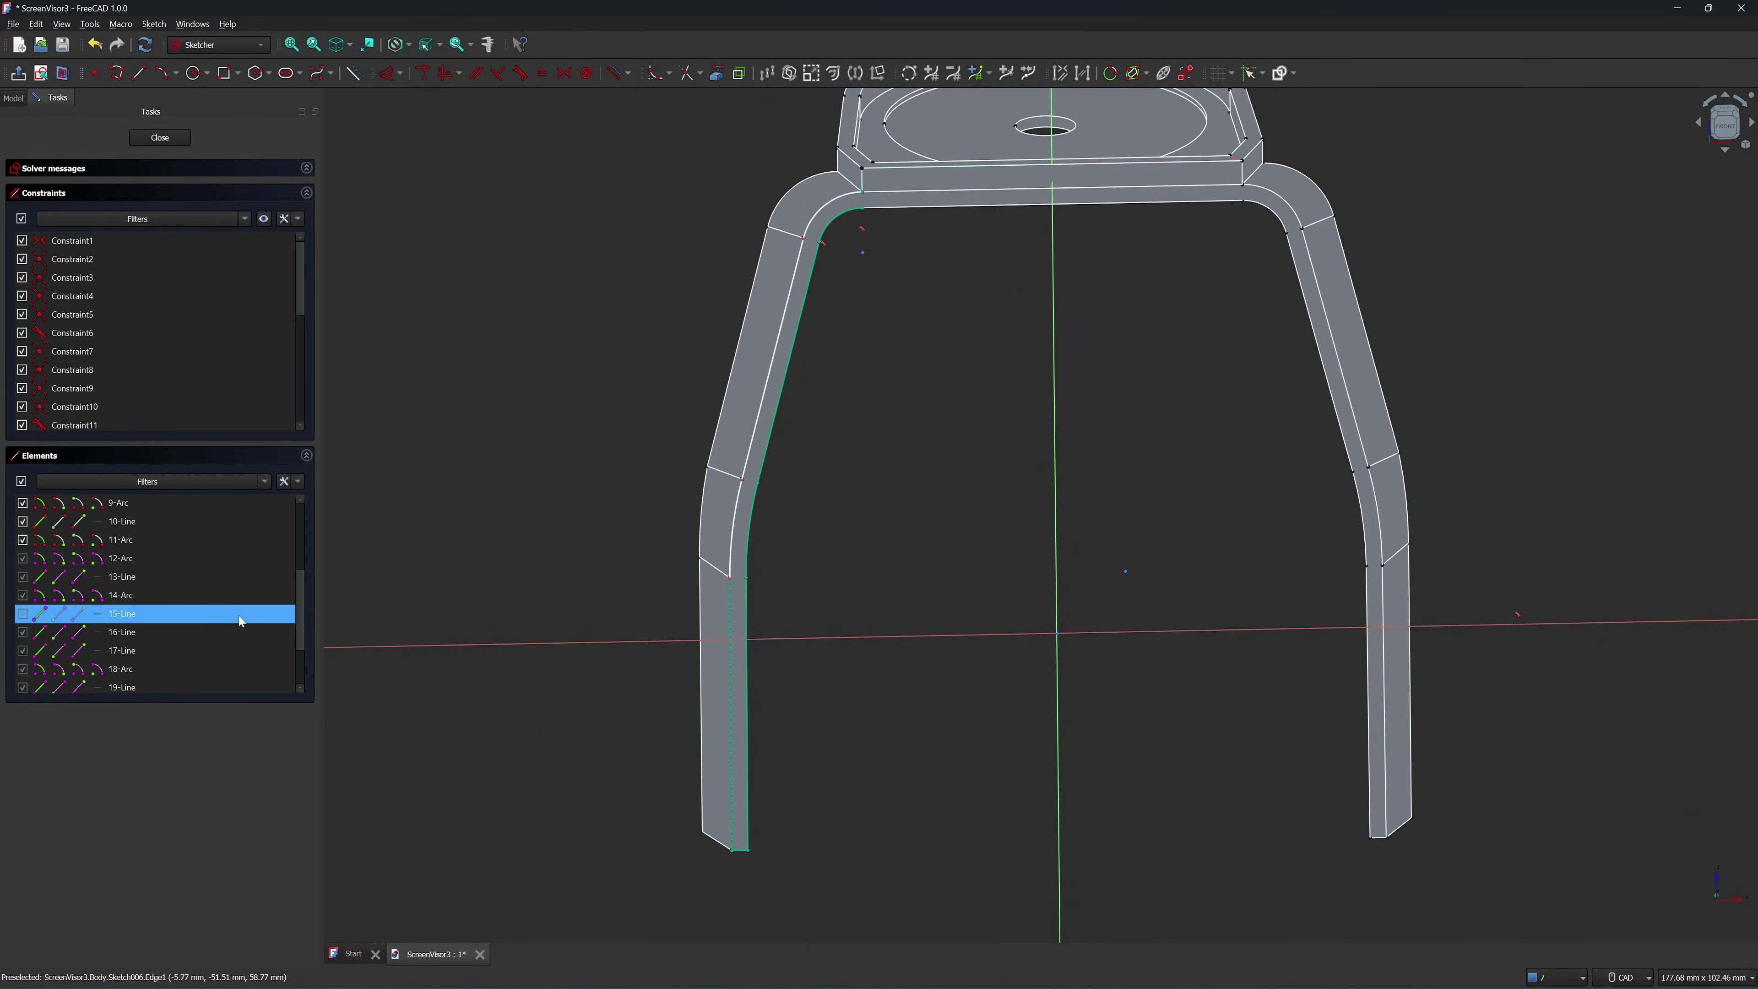
pyautogui.click(228, 560)
pyautogui.scroll(-2, 216, 614)
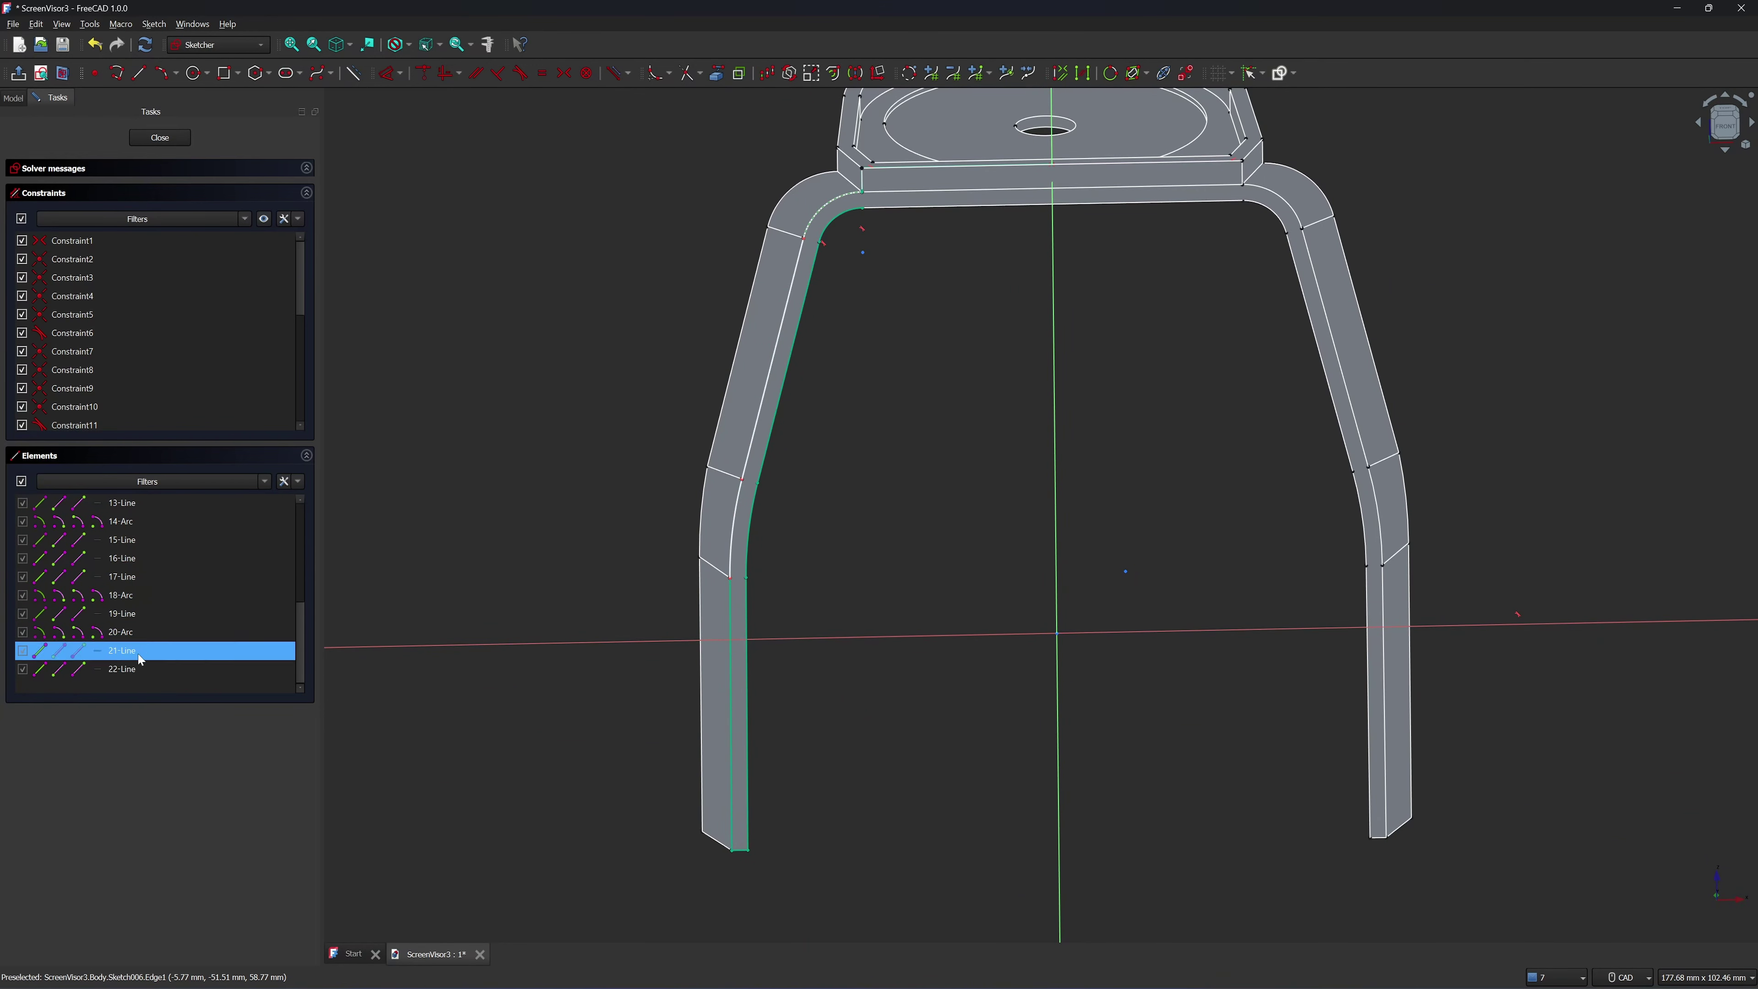
pyautogui.keyDown('shift'); pyautogui.click(142, 666); pyautogui.keyUp('shift')
pyautogui.scroll(3, 250, 624)
pyautogui.press('Delete')
# Mirror the whole traced leg profile across the sketch's vertical axis
pyautogui.scroll(-2, 803, 518)
pyautogui.moveTo(597, 215); pyautogui.dragTo(1063, 819)
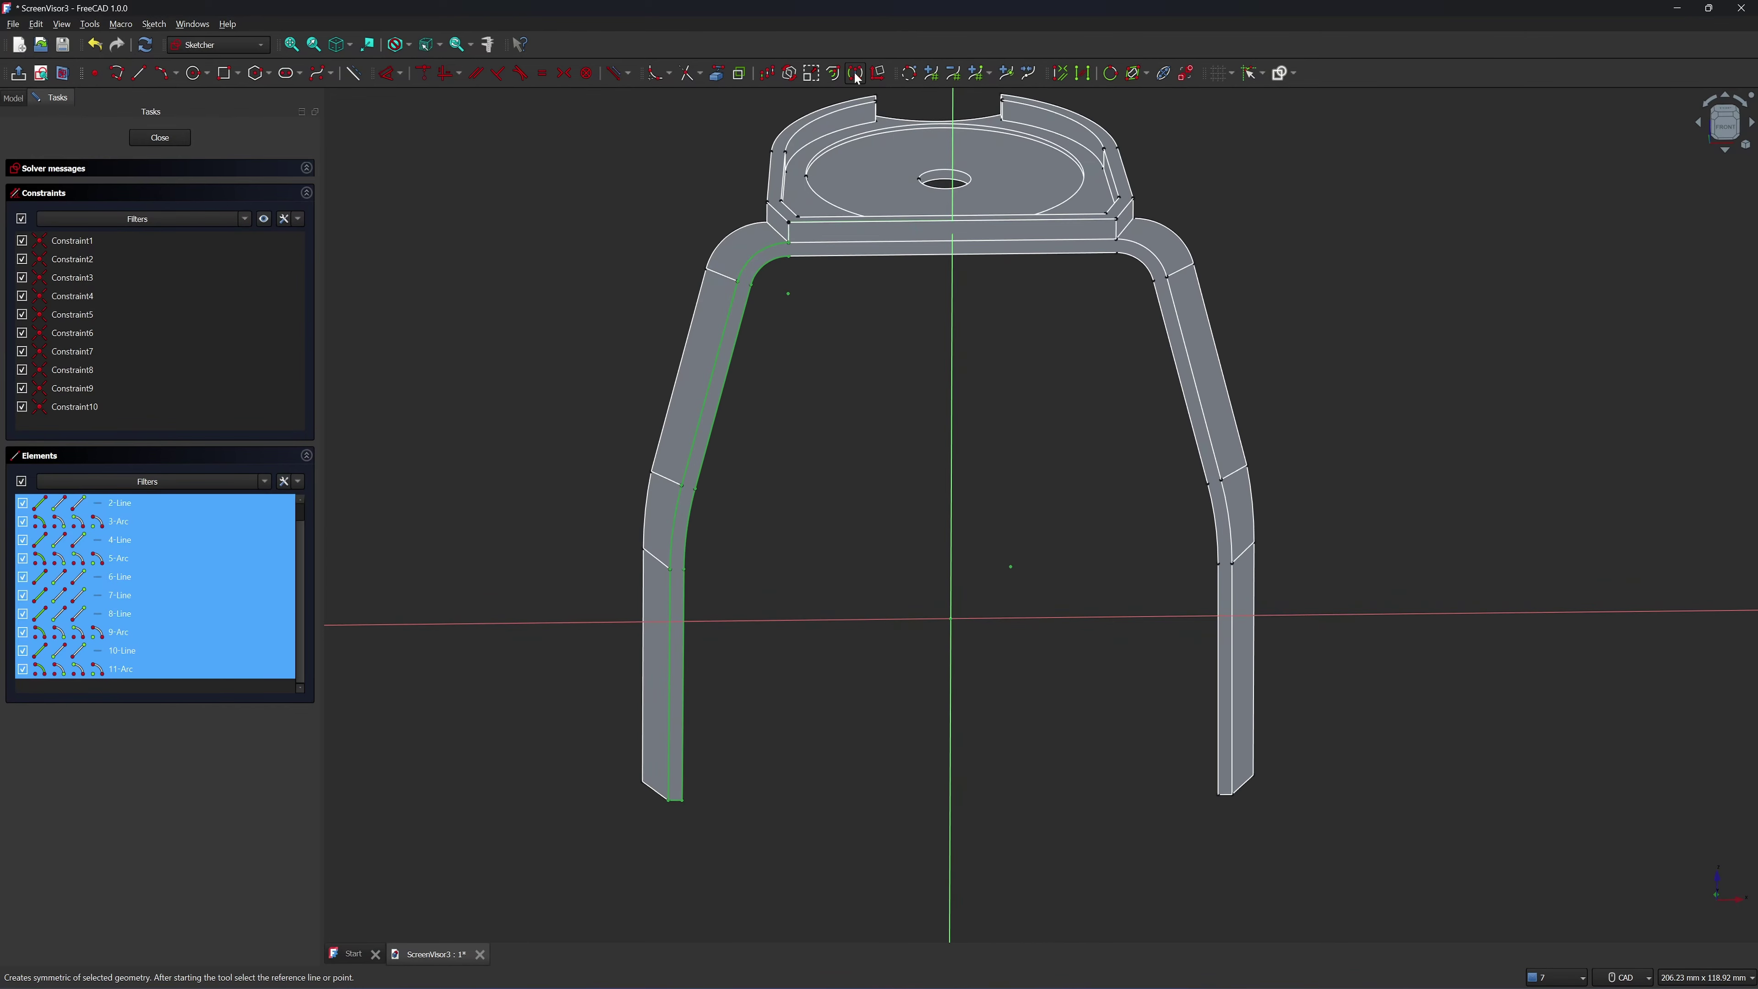
pyautogui.click(856, 73)
pyautogui.click(953, 385)
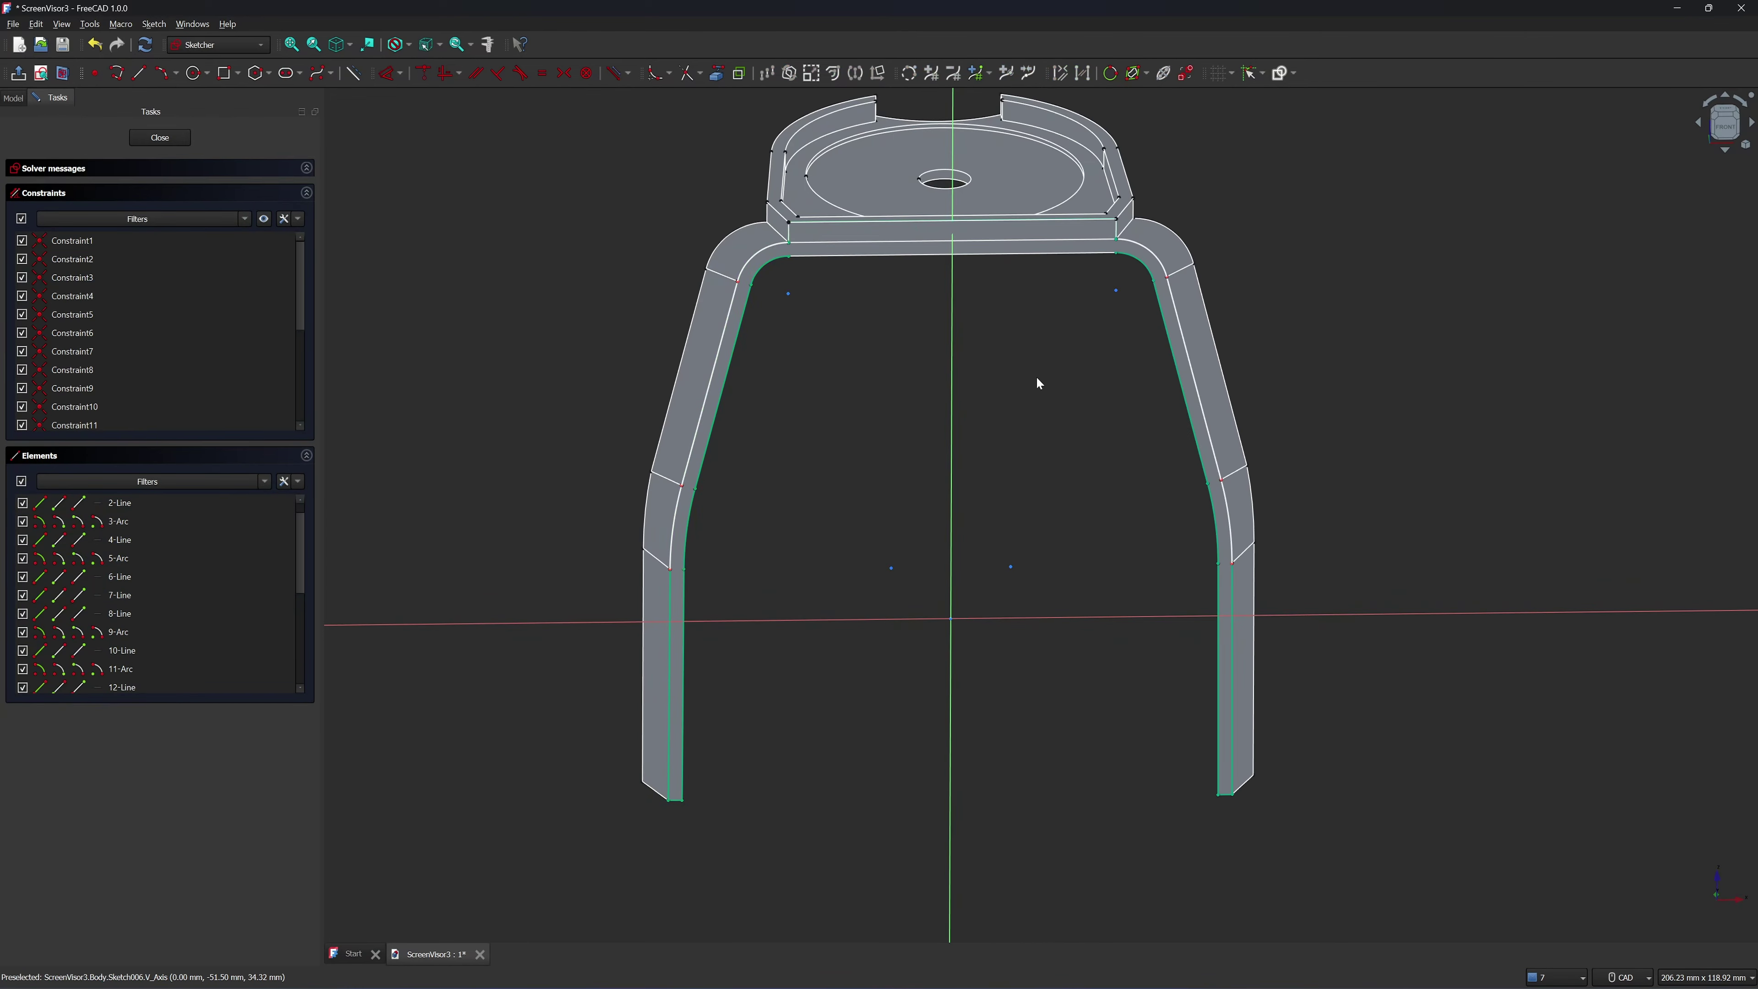
# Close the sketch and pad the front profile 35 mm outward
pyautogui.scroll(5, 1038, 383)
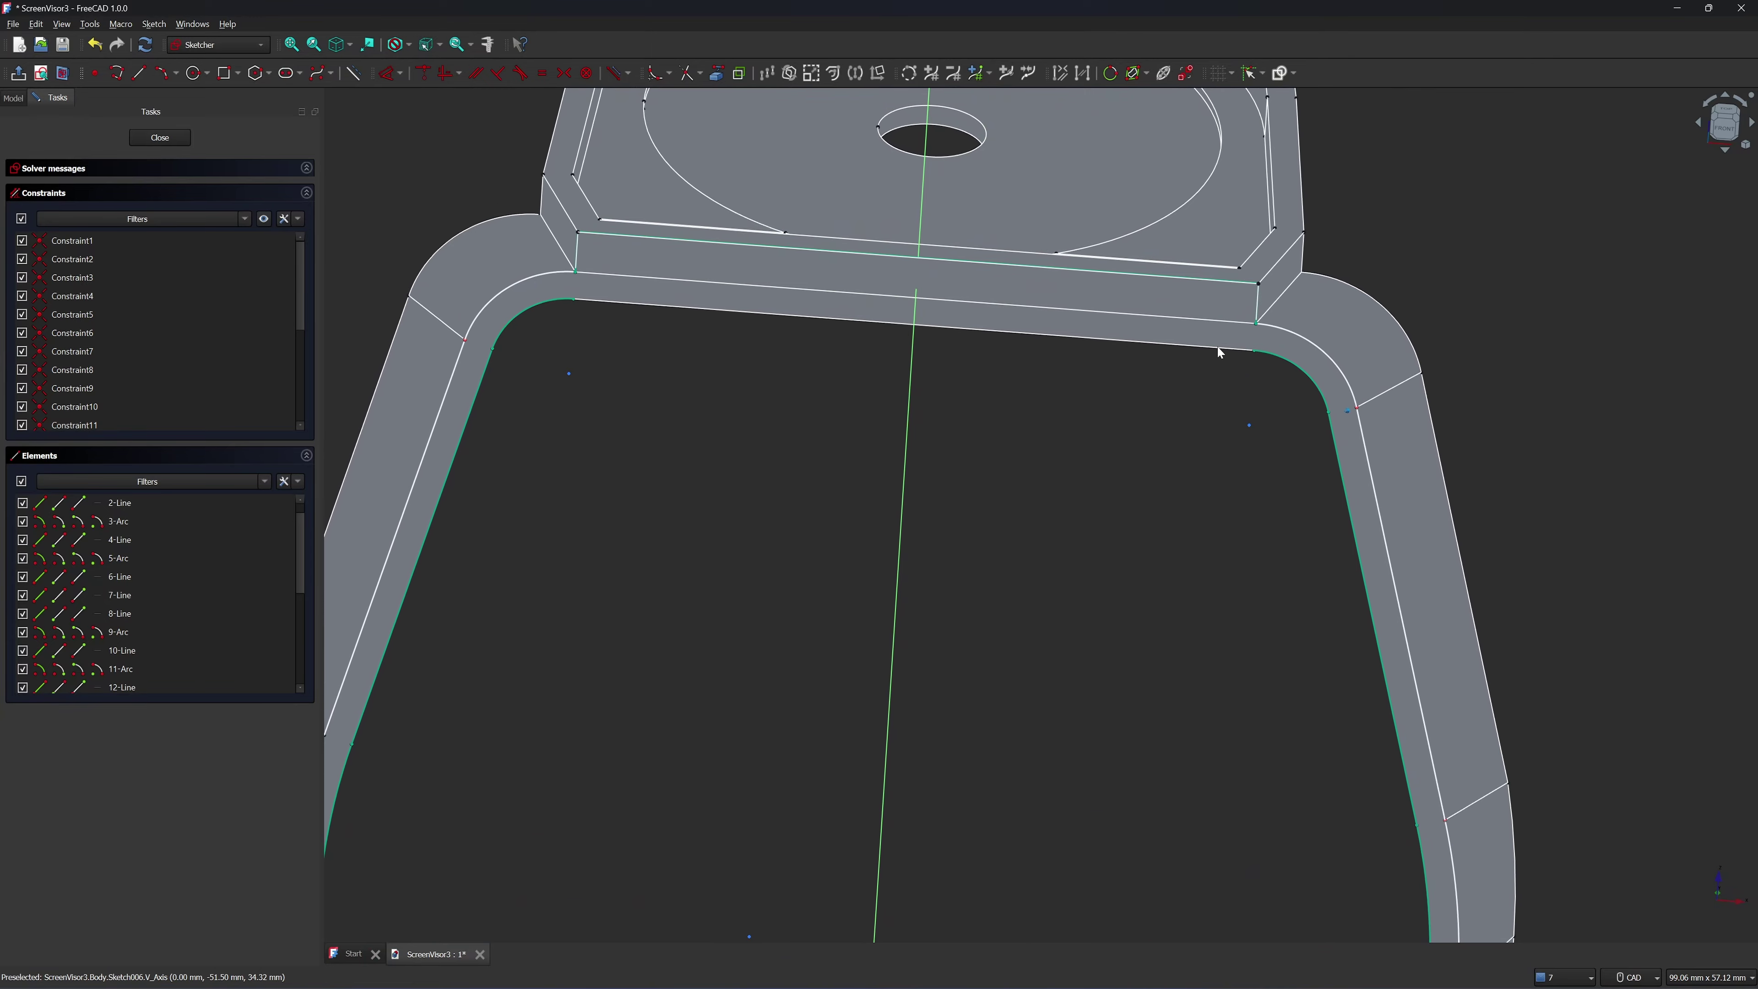
pyautogui.press('Escape')
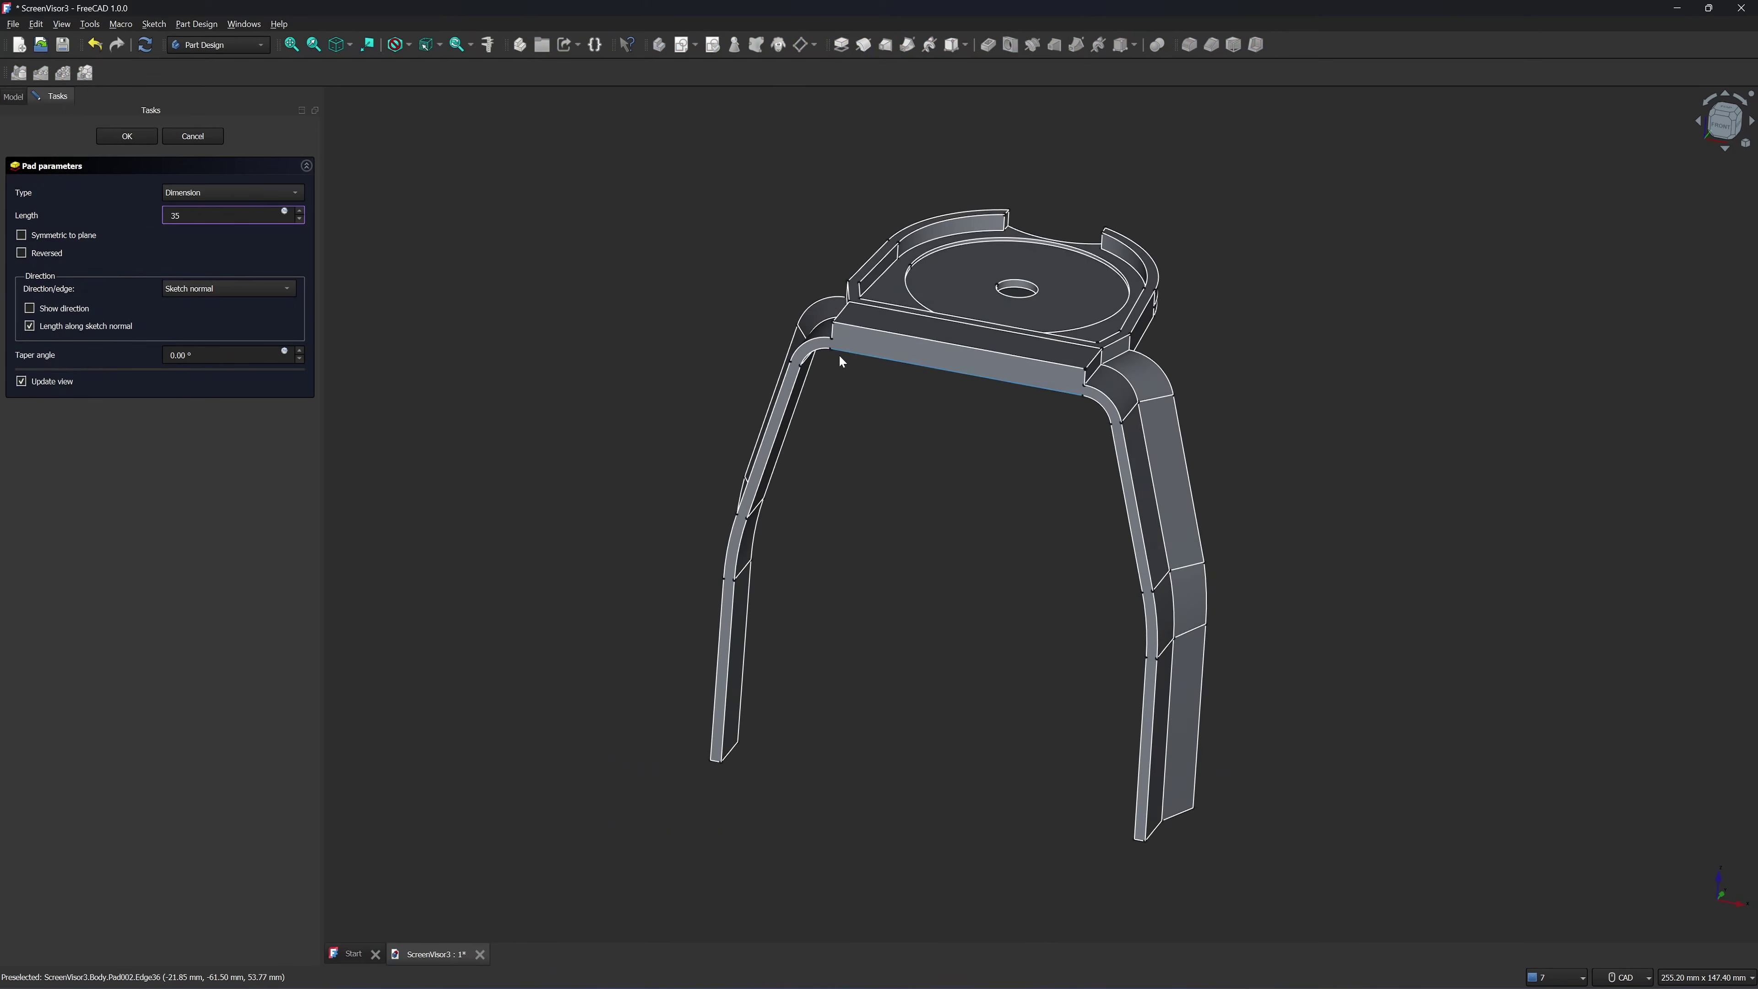
pyautogui.moveTo(597, 341); pyautogui.dragTo(388, 249, button='middle')
pyautogui.click(150, 138)
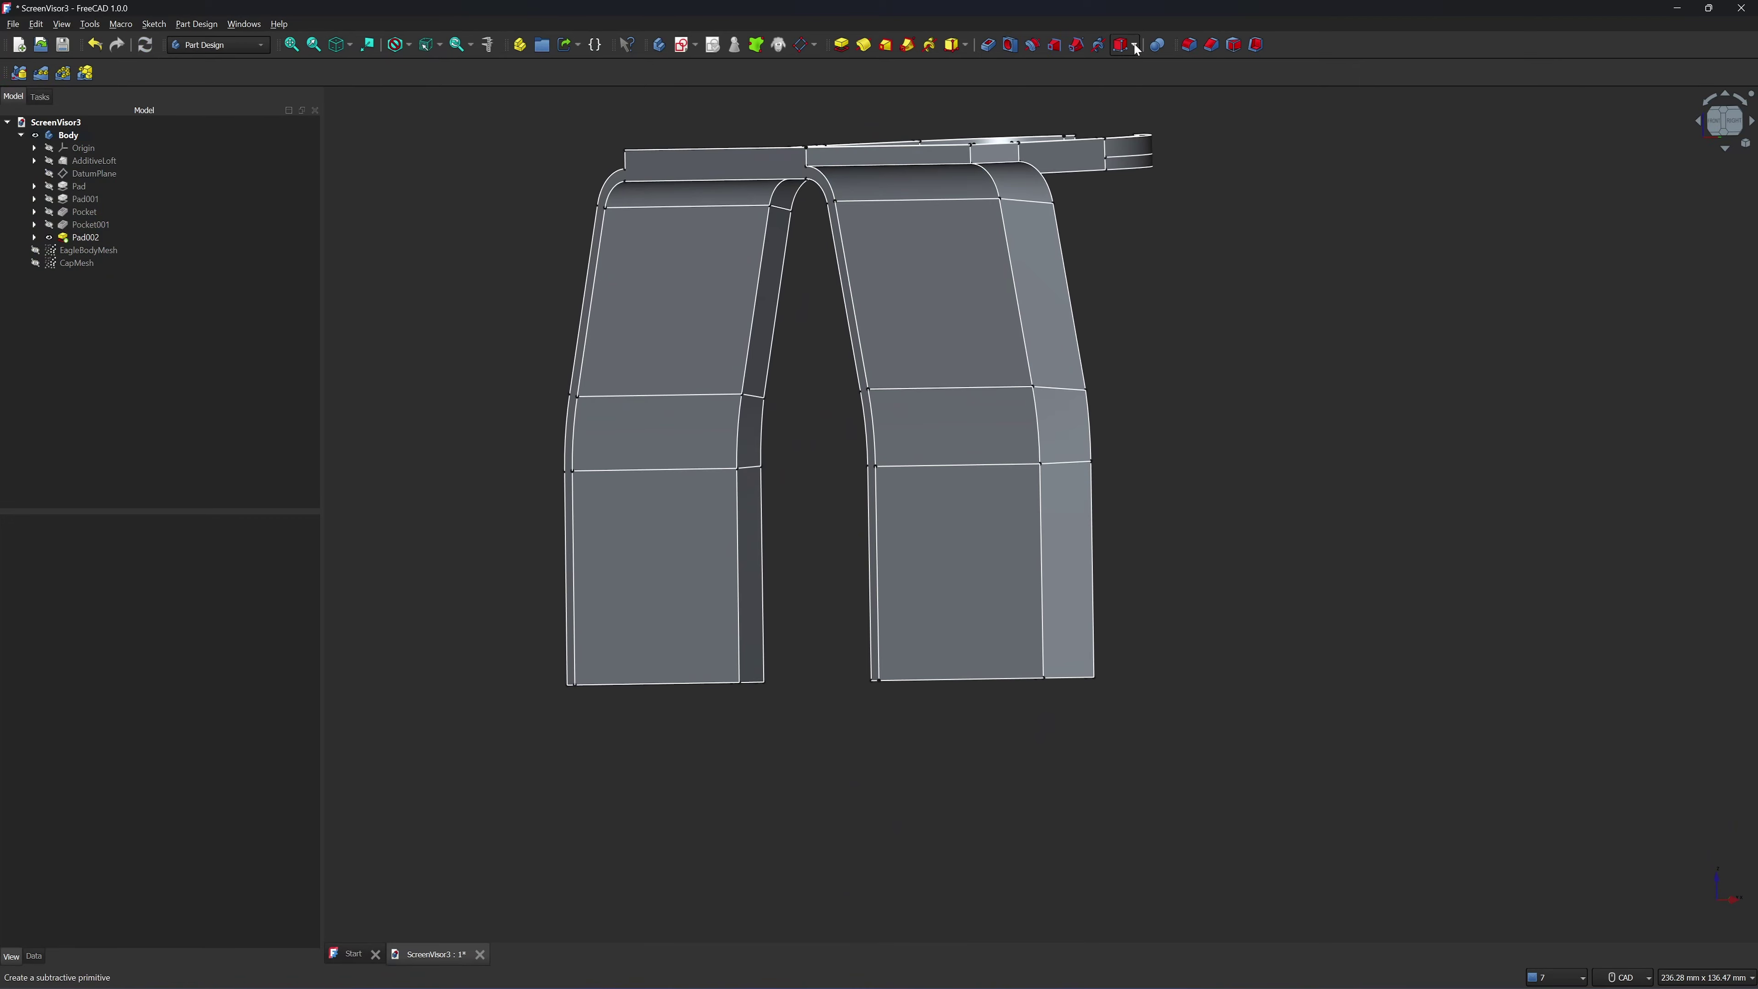
# Chamfer the lower front edges of both side legs at equal distance, trying a size of 35 mm
pyautogui.scroll(3, 998, 613)
pyautogui.scroll(1, 925, 677)
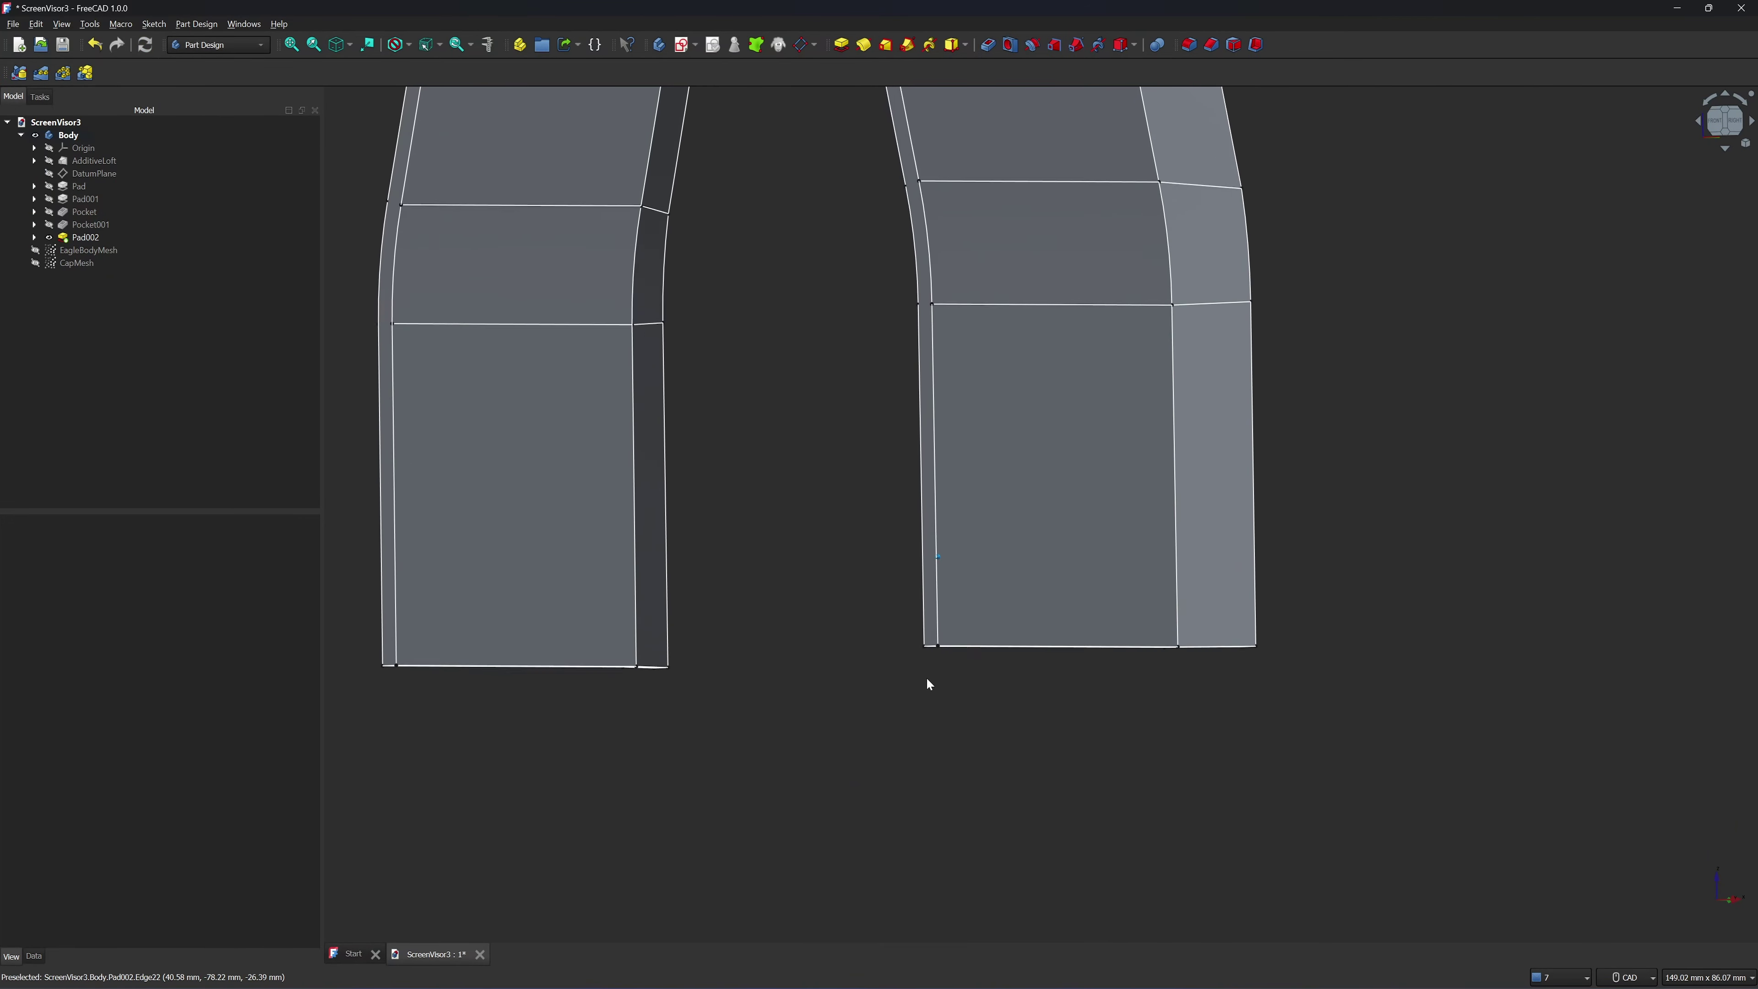
pyautogui.moveTo(925, 677); pyautogui.dragTo(935, 640, button='middle')
pyautogui.scroll(1, 959, 619)
pyautogui.click(963, 597)
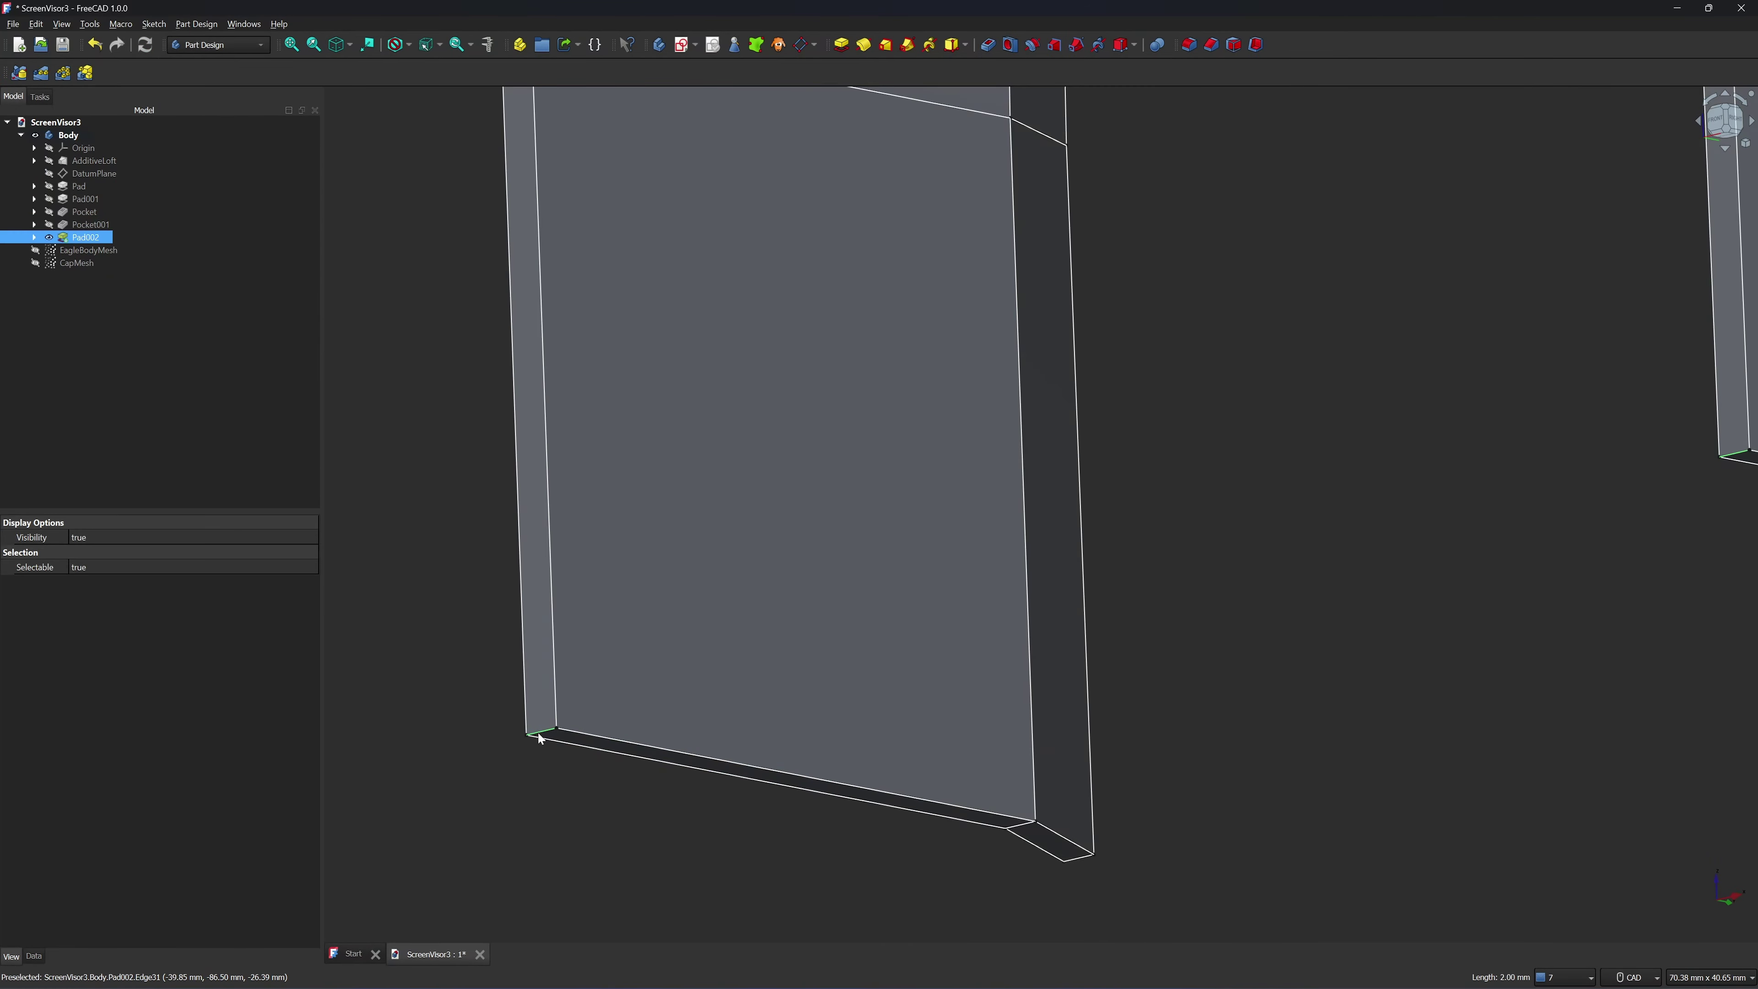
pyautogui.keyDown('ctrl'); pyautogui.click(538, 735); pyautogui.keyUp('ctrl')
pyautogui.moveTo(86, 500); pyautogui.dragTo(25, 502)
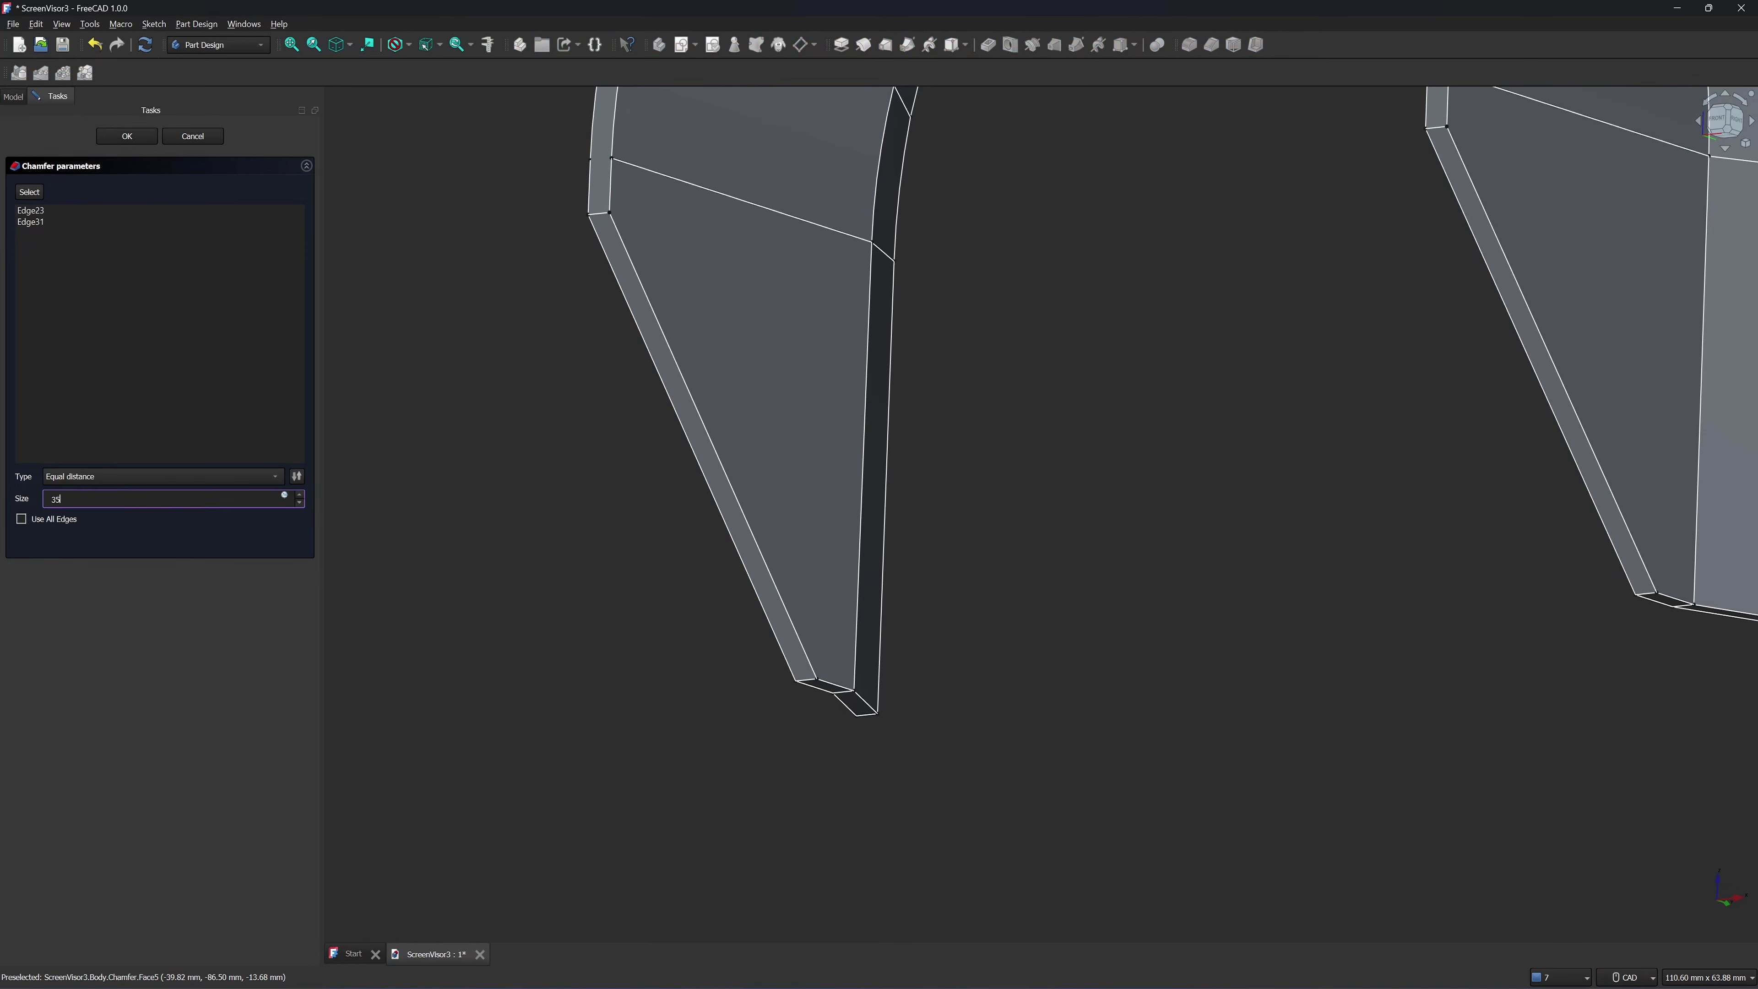
pyautogui.write('35')
pyautogui.press('Return')
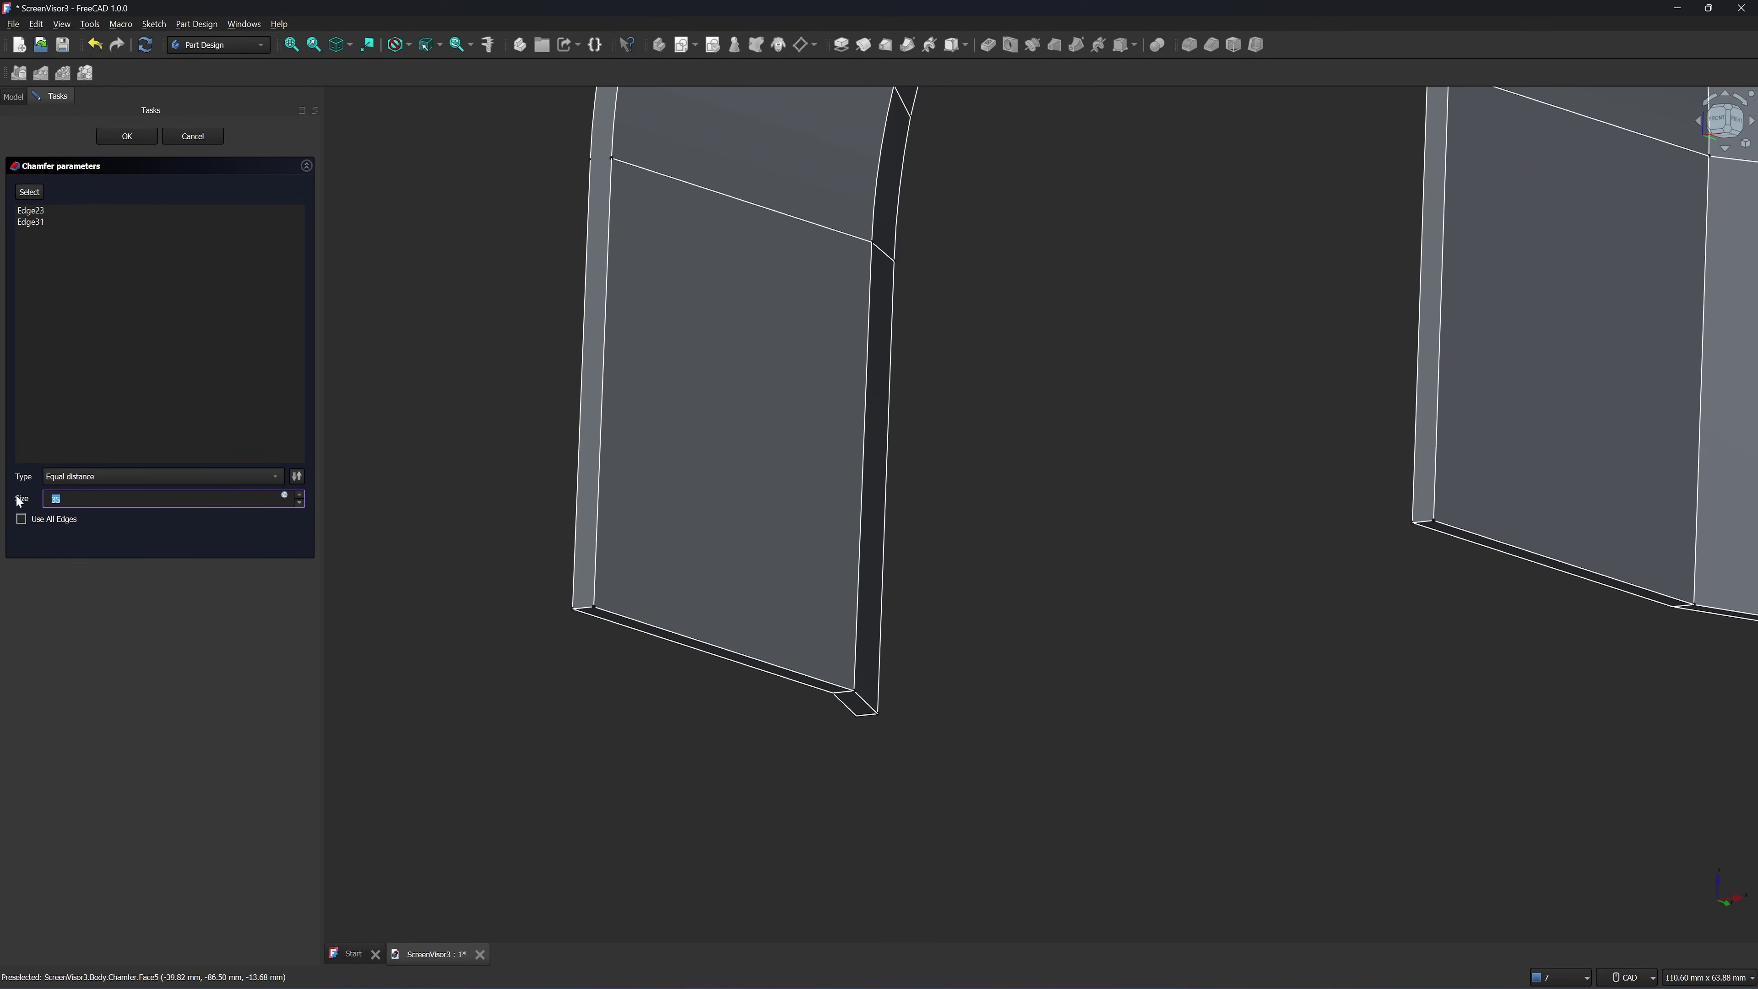
pyautogui.press('Return')
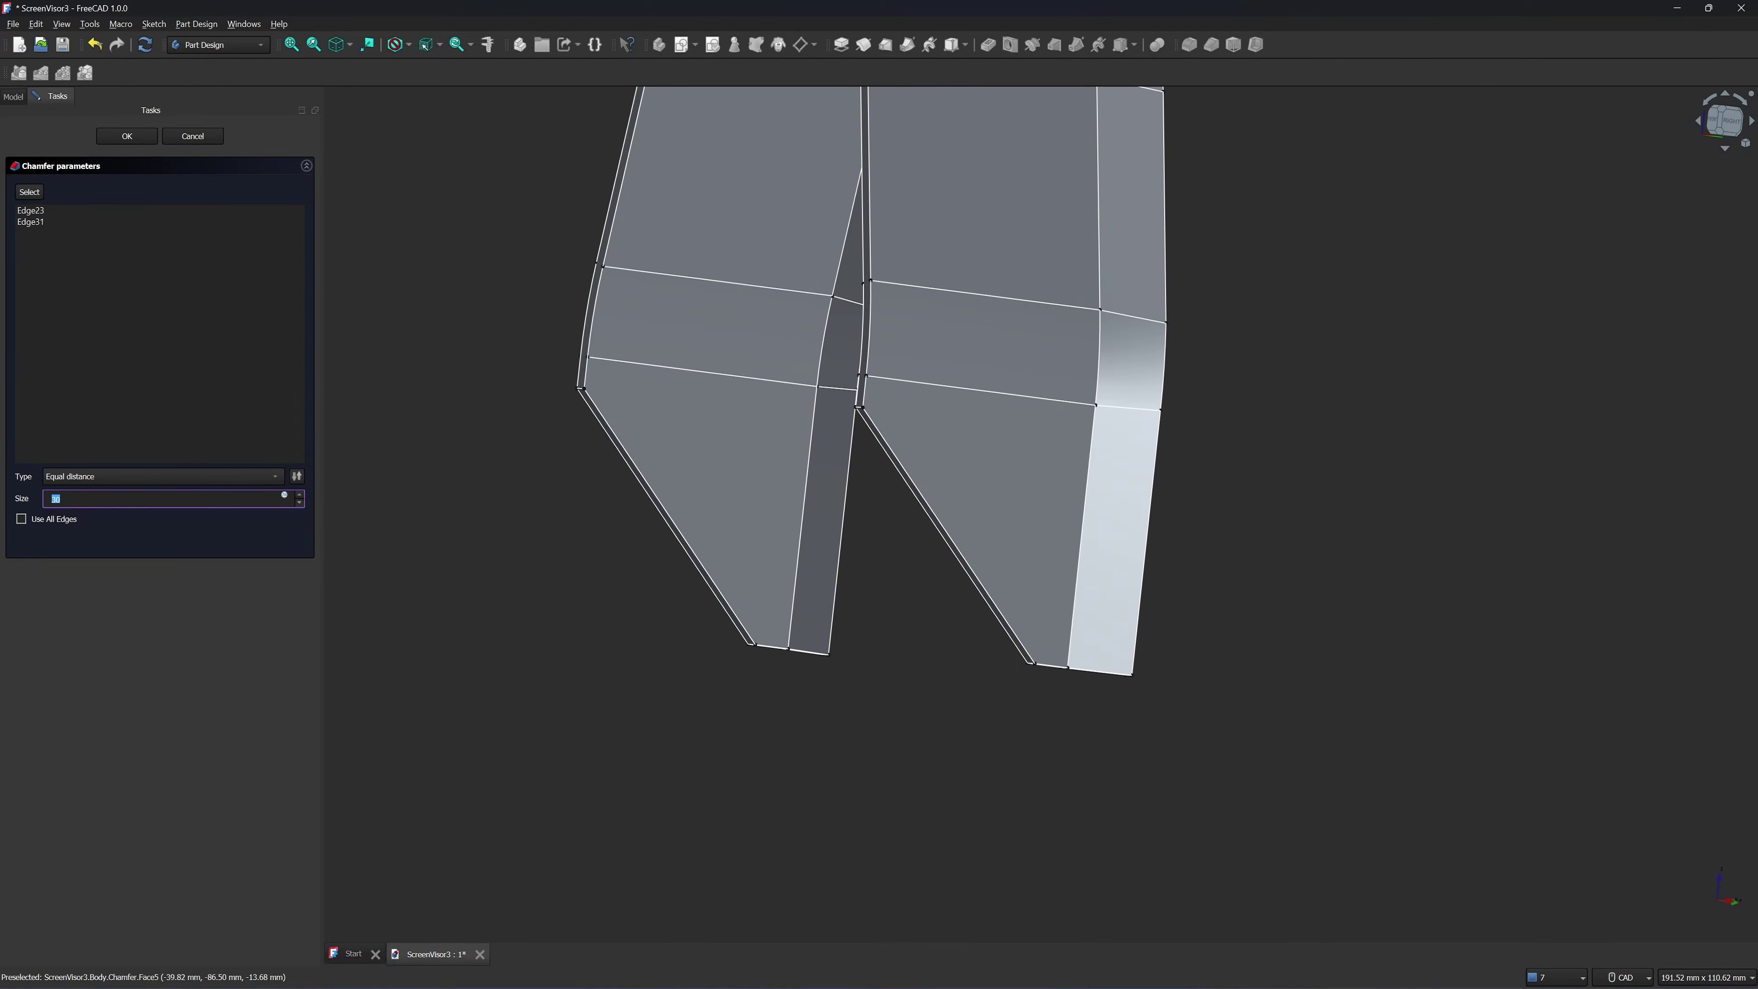
pyautogui.click(450, 470)
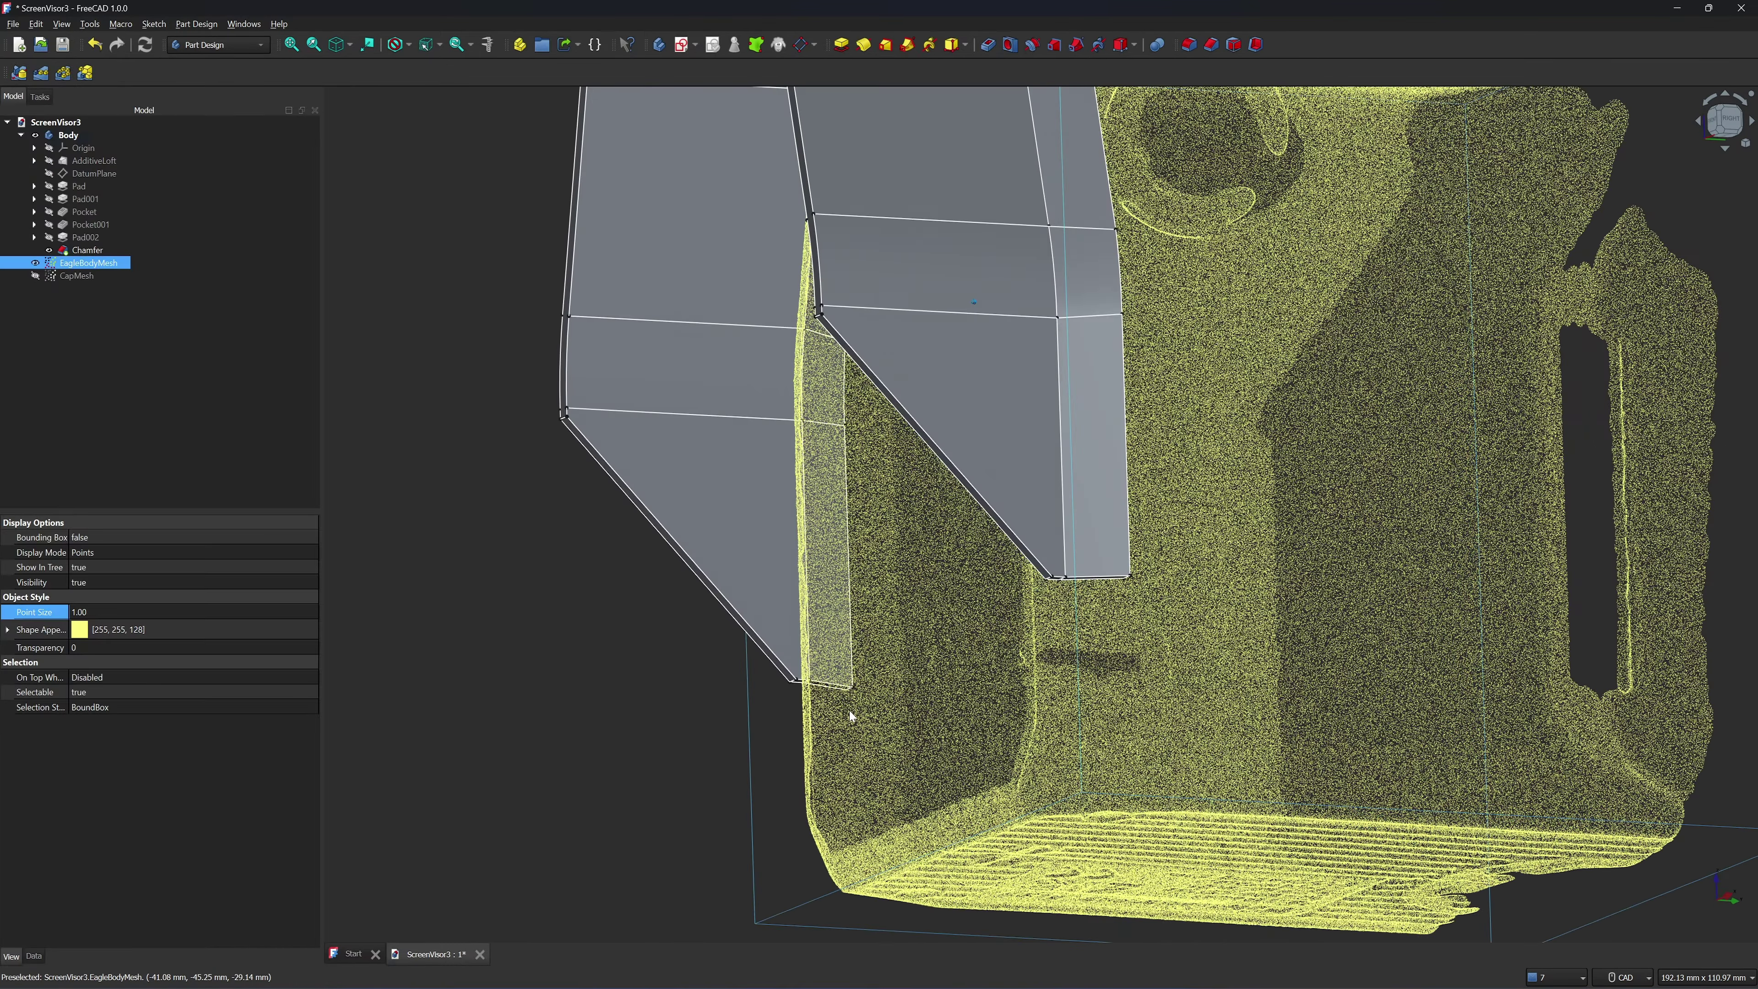
# Examine from several sides how the extended legs sit against the EagleBodyMesh scan
pyautogui.scroll(5, 825, 529)
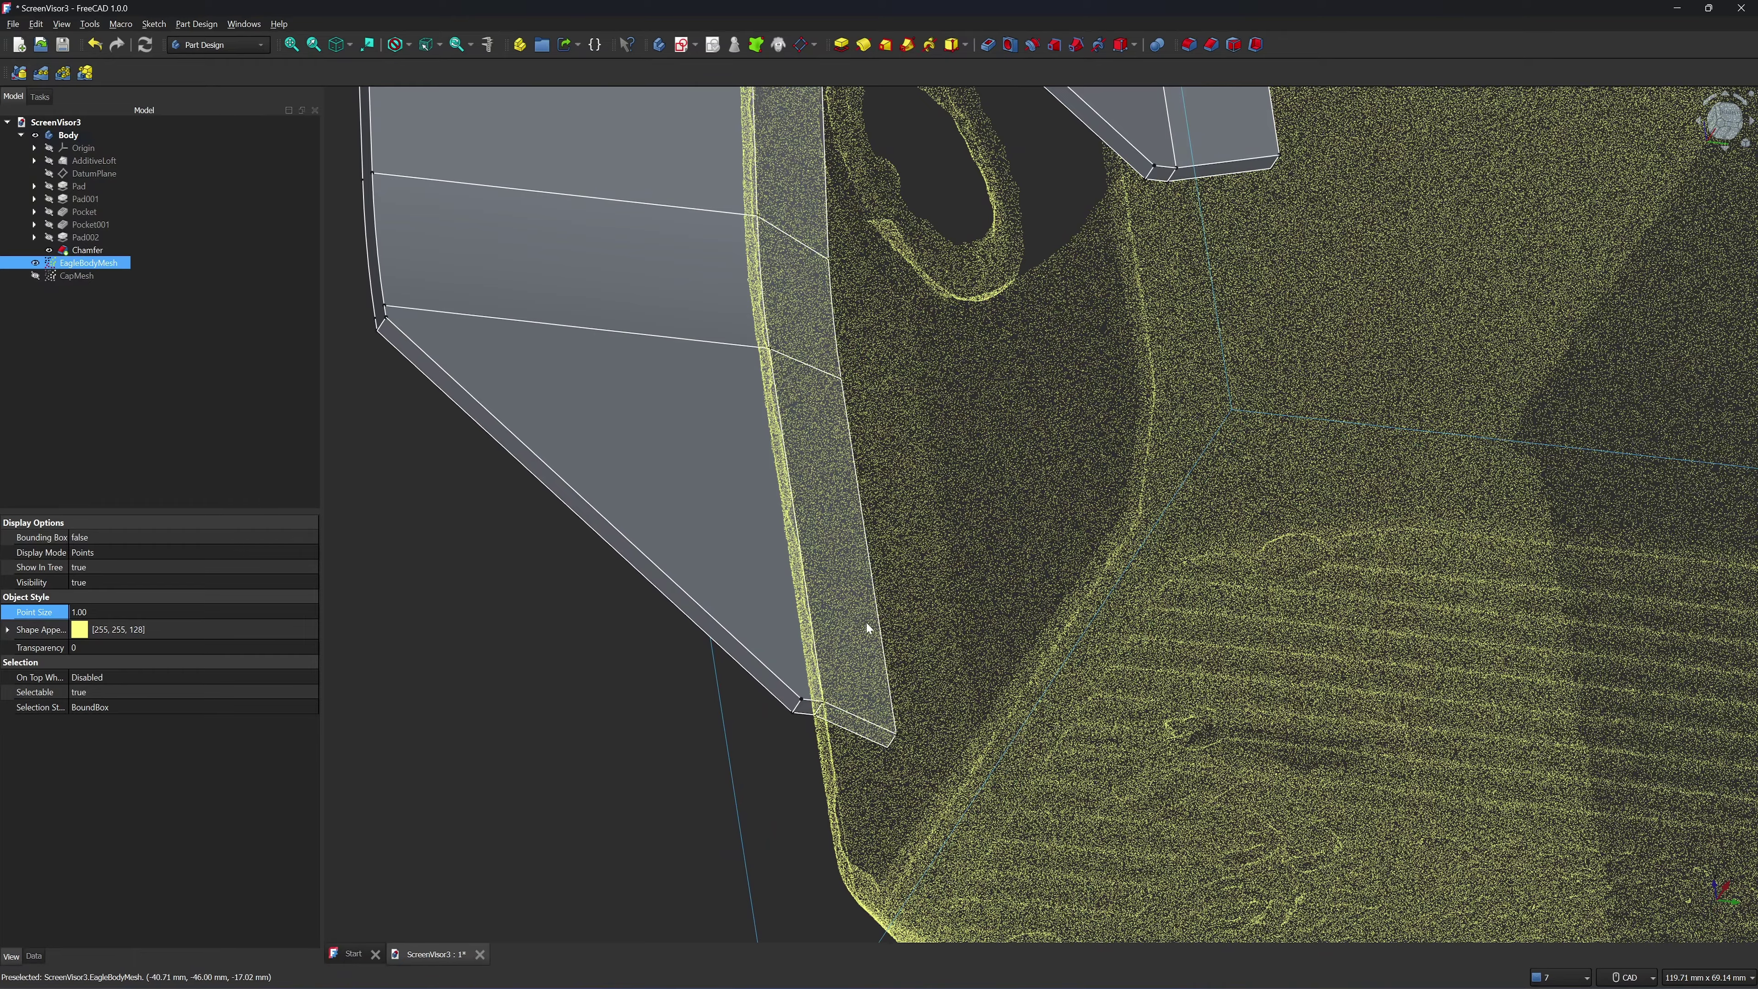
pyautogui.moveTo(866, 622); pyautogui.dragTo(1122, 822, button='middle')
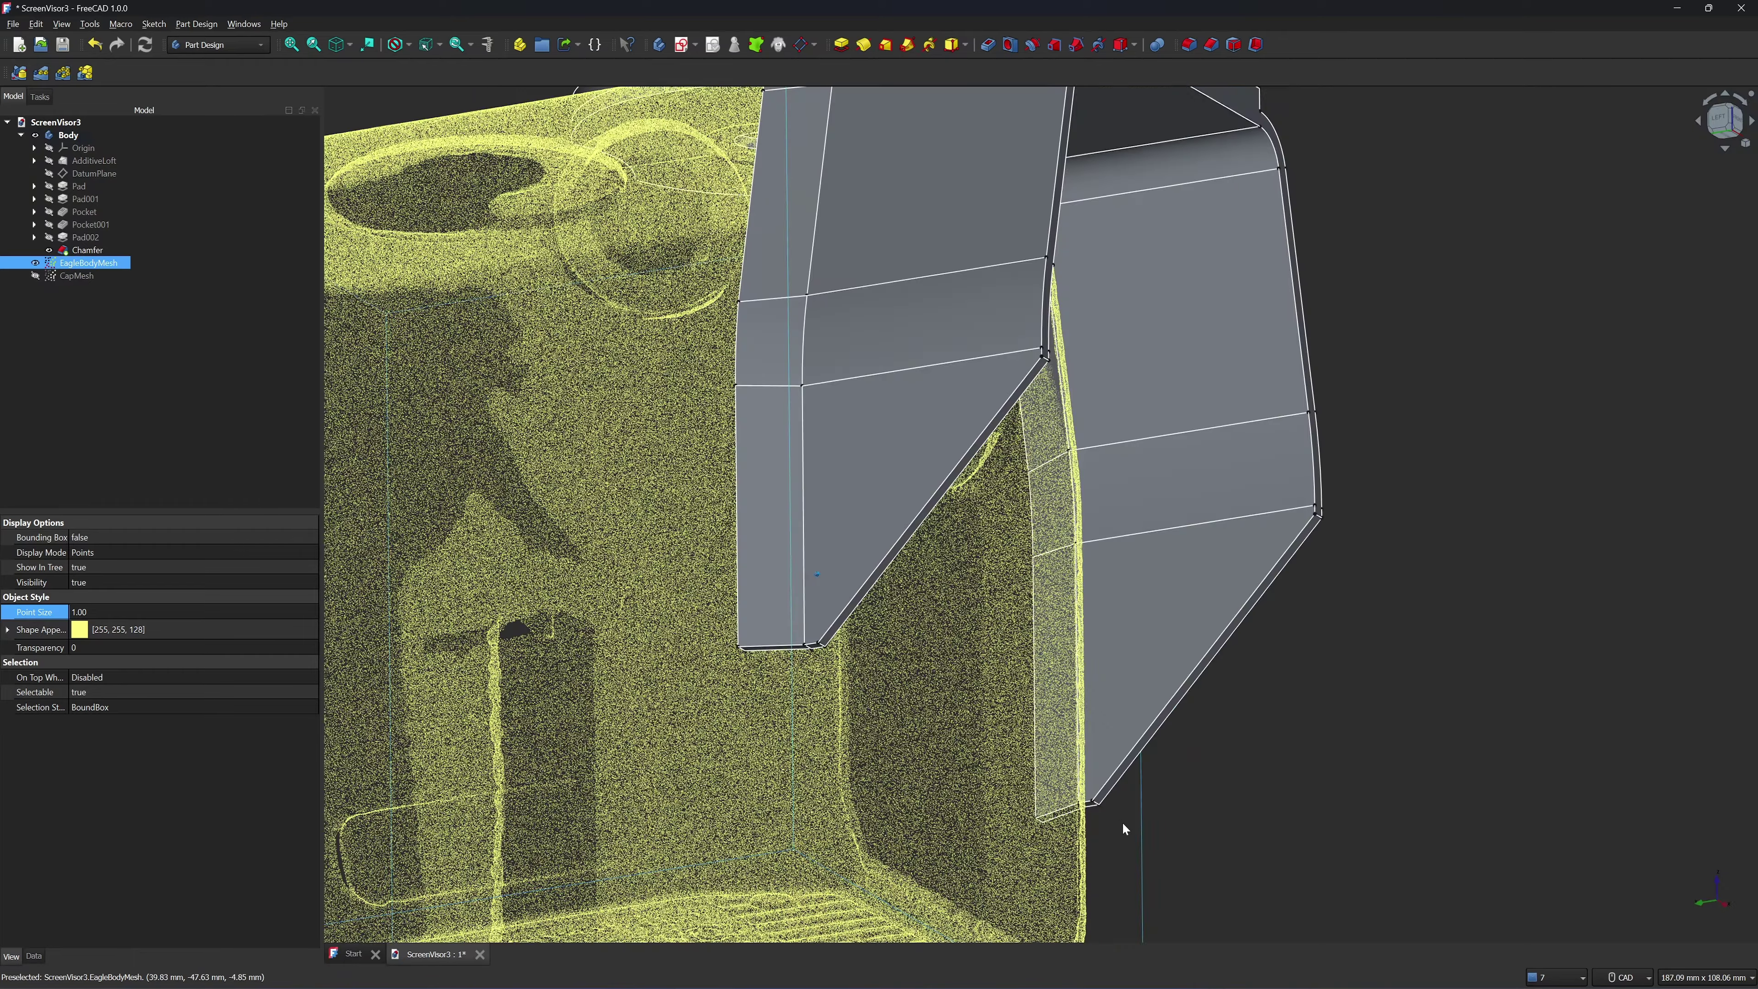
pyautogui.press('1')
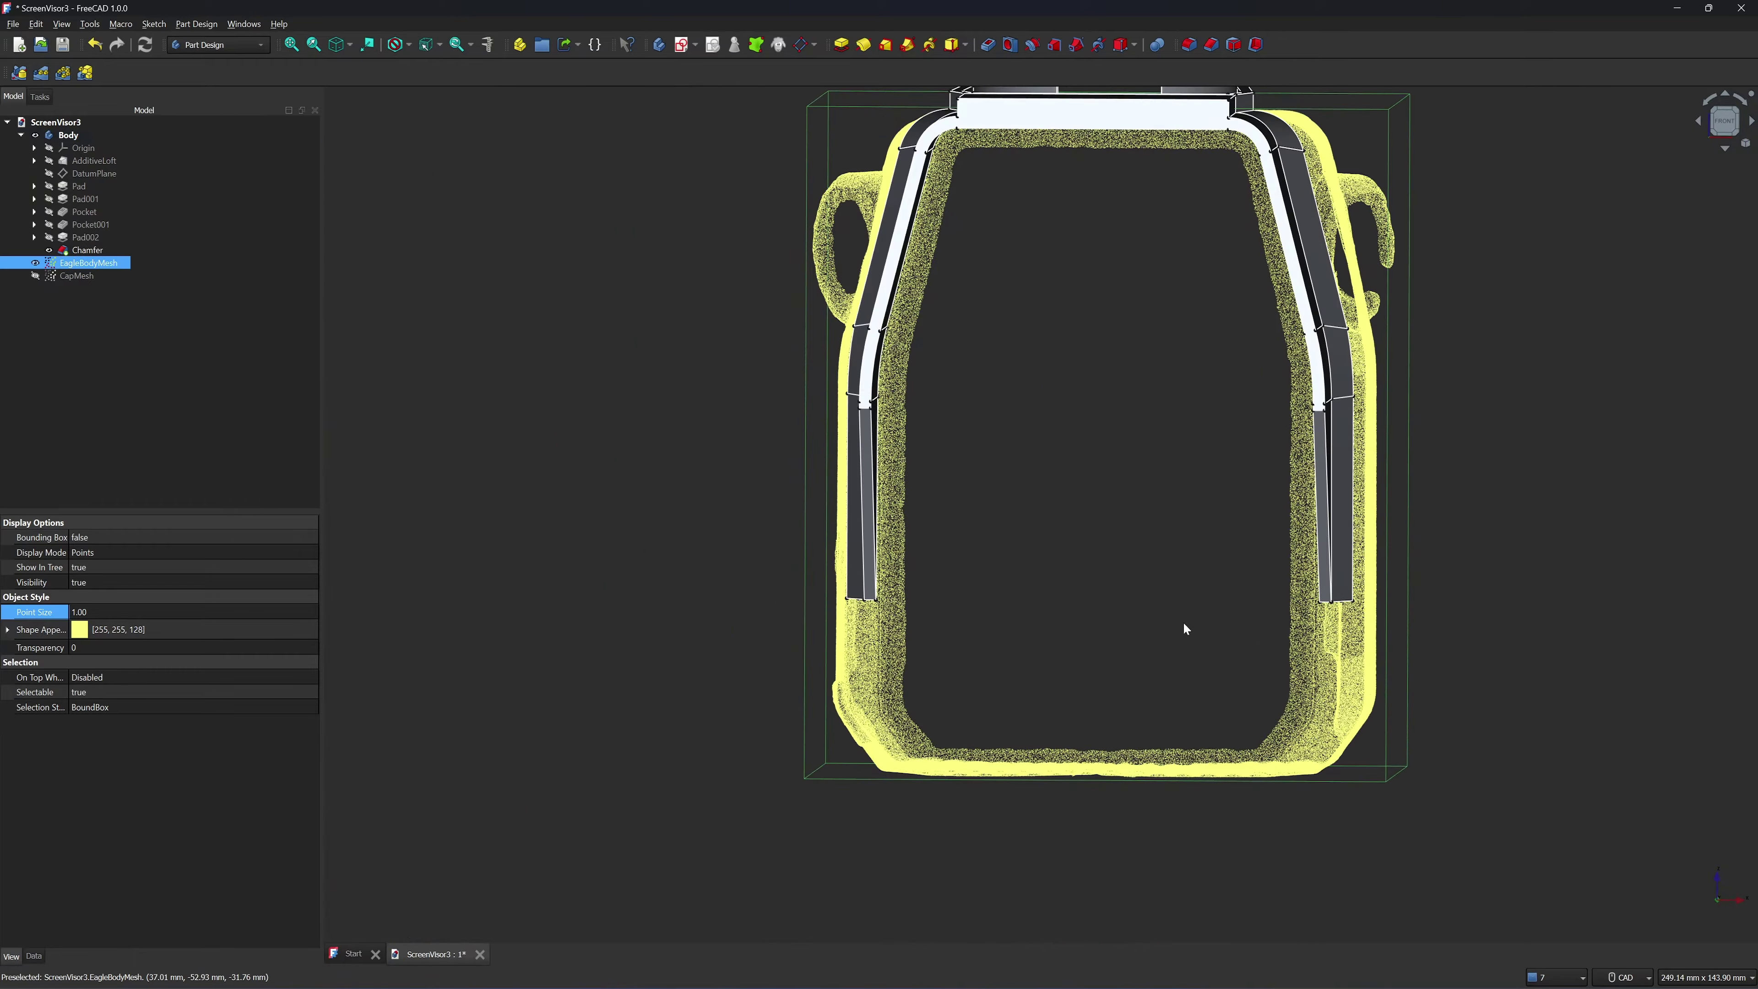
pyautogui.scroll(1, 930, 476)
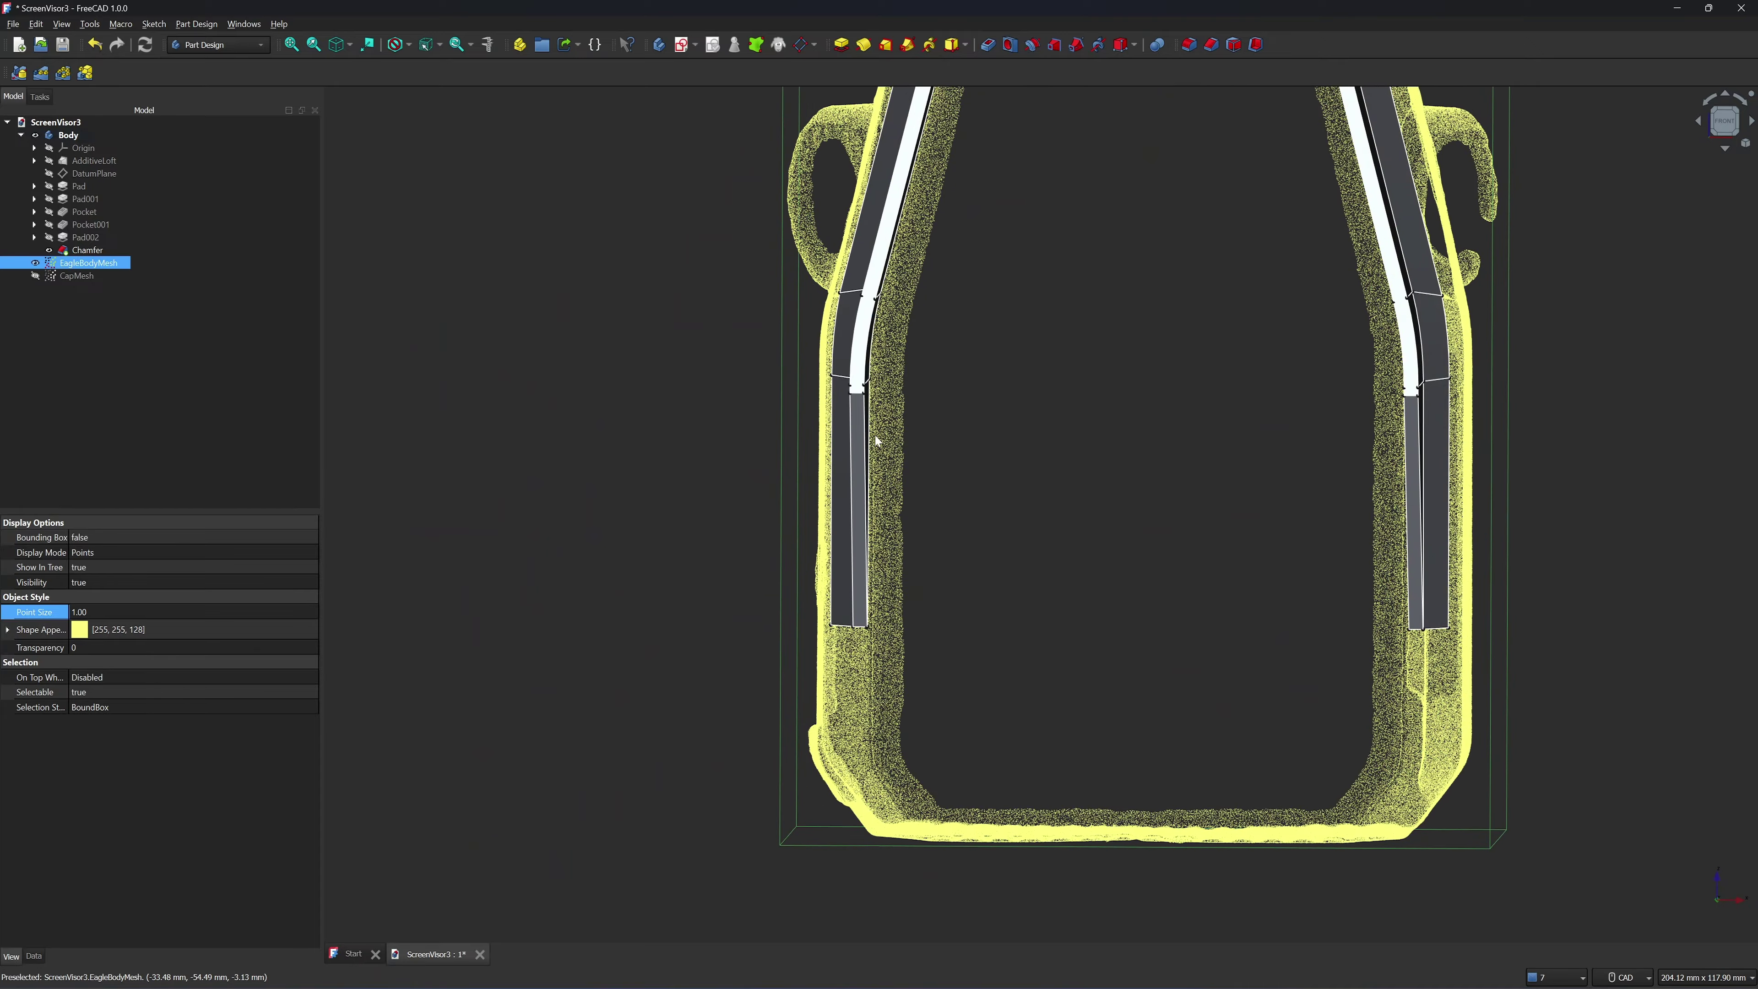
pyautogui.scroll(-1, 1205, 443)
pyautogui.moveTo(1205, 443); pyautogui.dragTo(948, 517, button='middle')
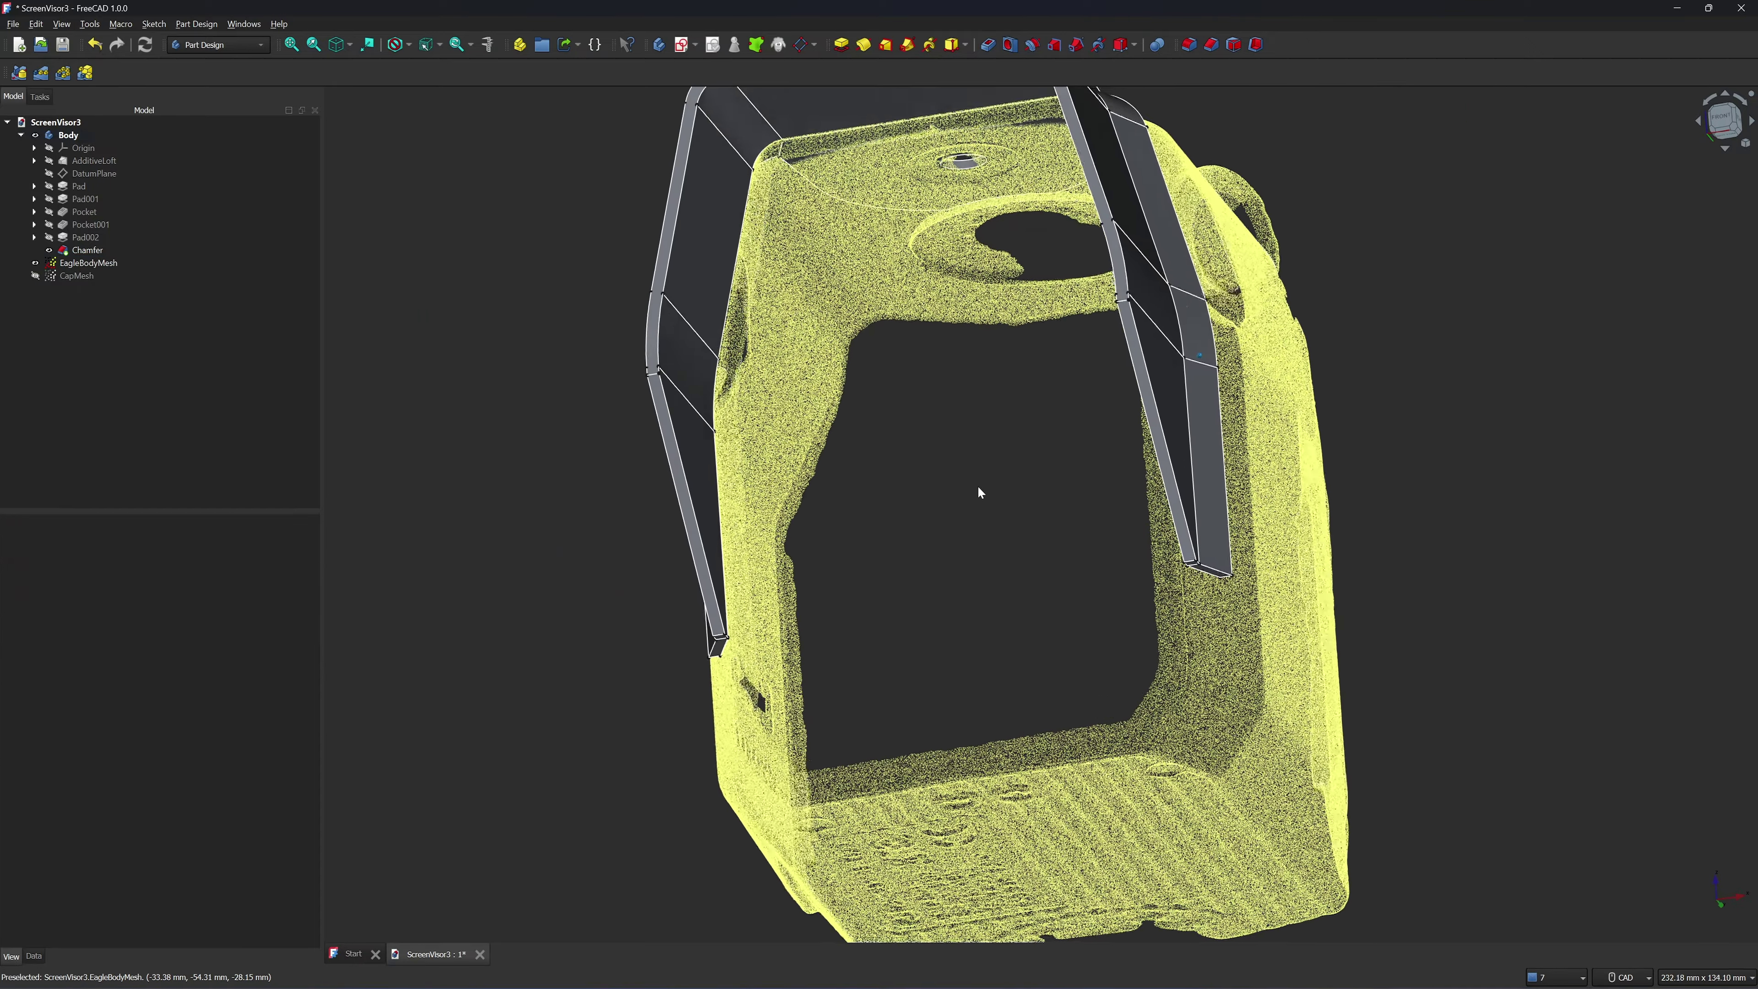
pyautogui.scroll(3, 980, 491)
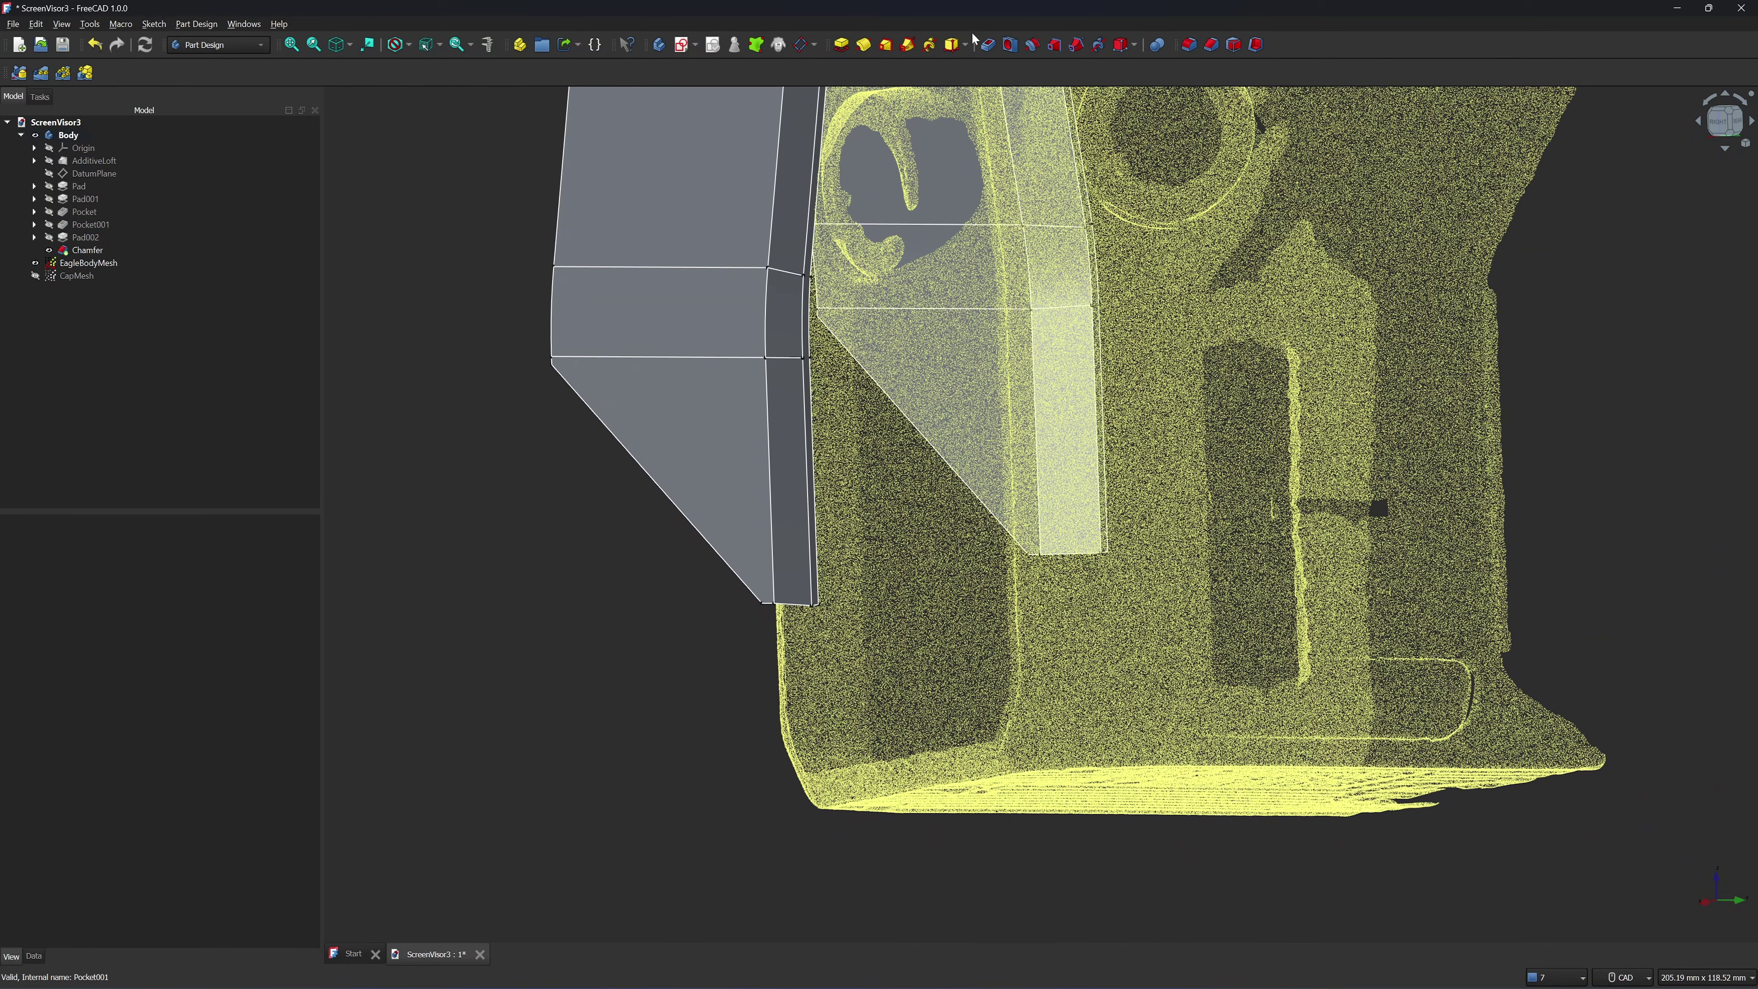
# Chamfer the lower rear edges of both legs by 2 mm and check the whole visor against the scan
pyautogui.scroll(5, 805, 685)
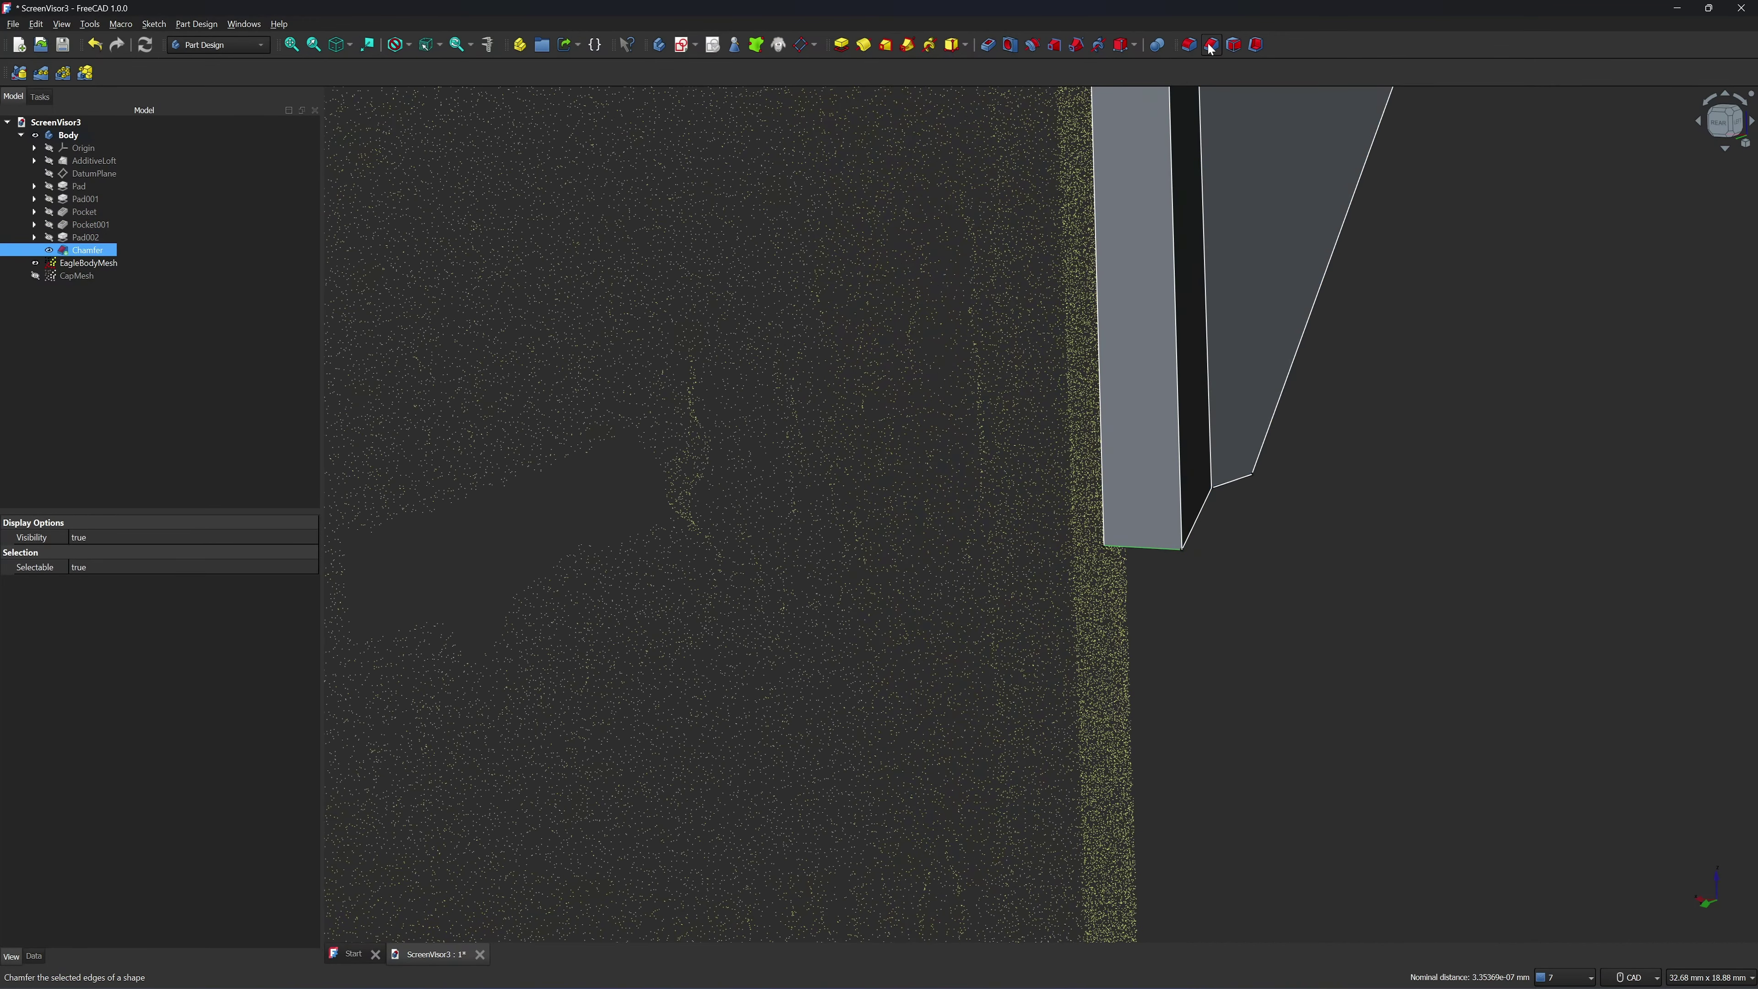
pyautogui.click(1211, 45)
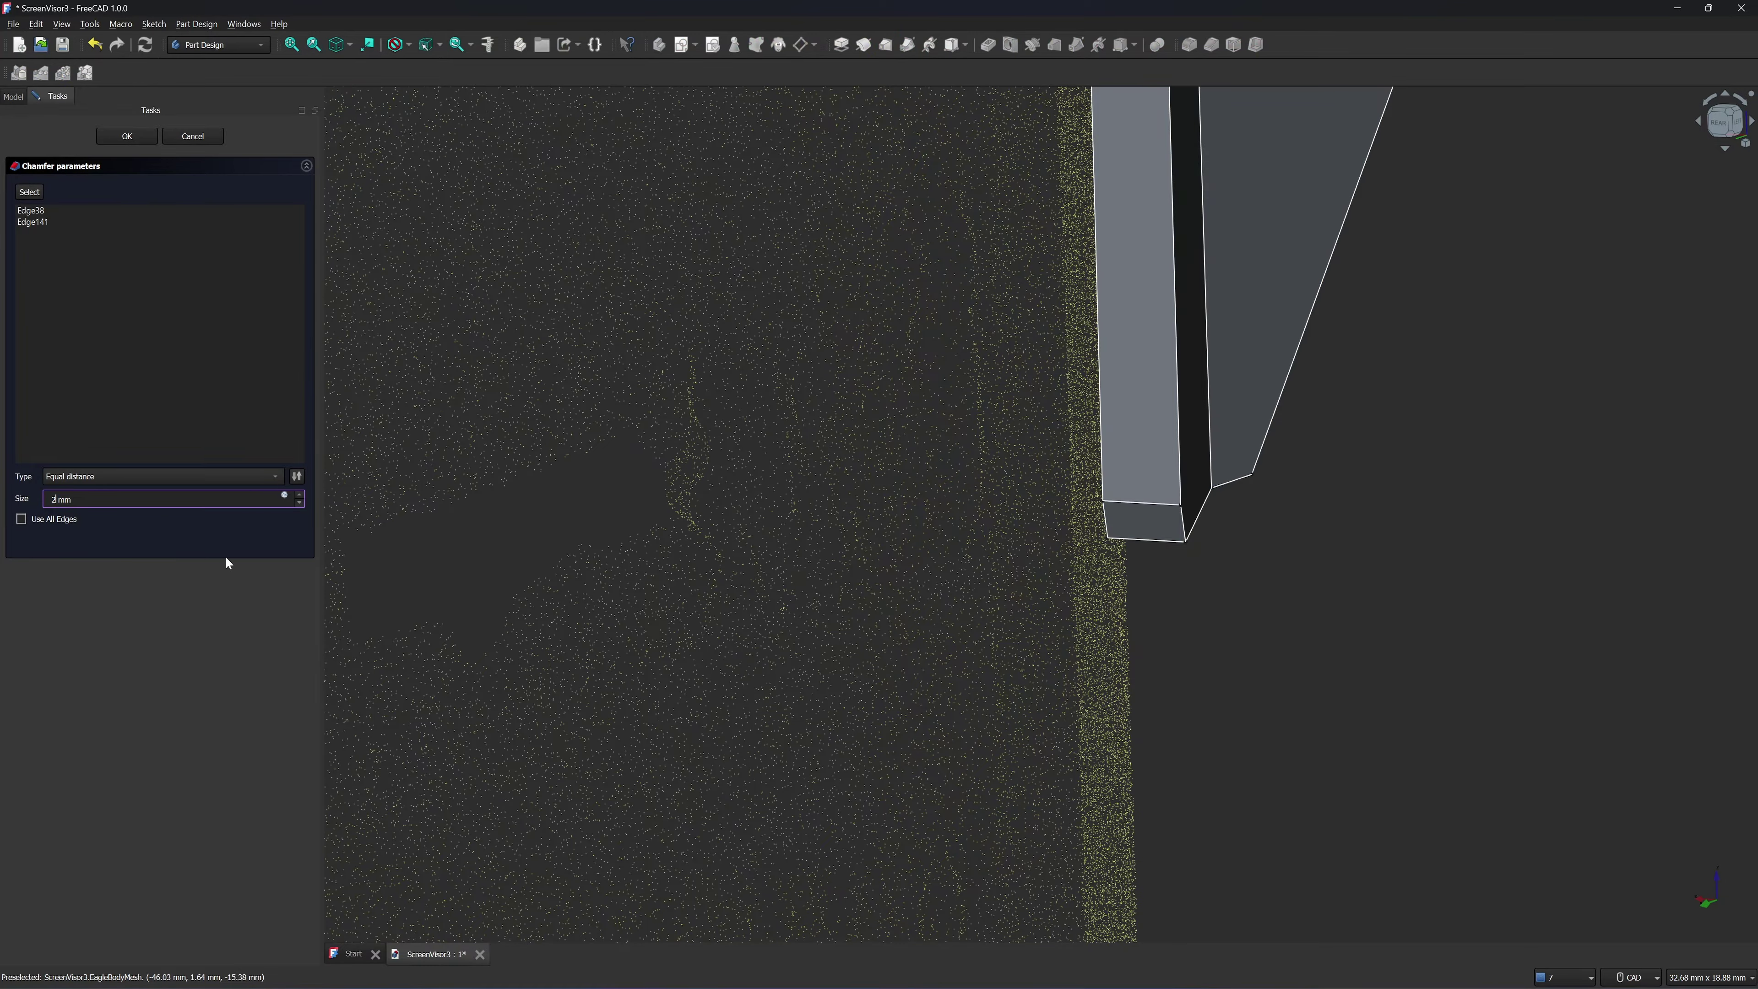
pyautogui.click(422, 551)
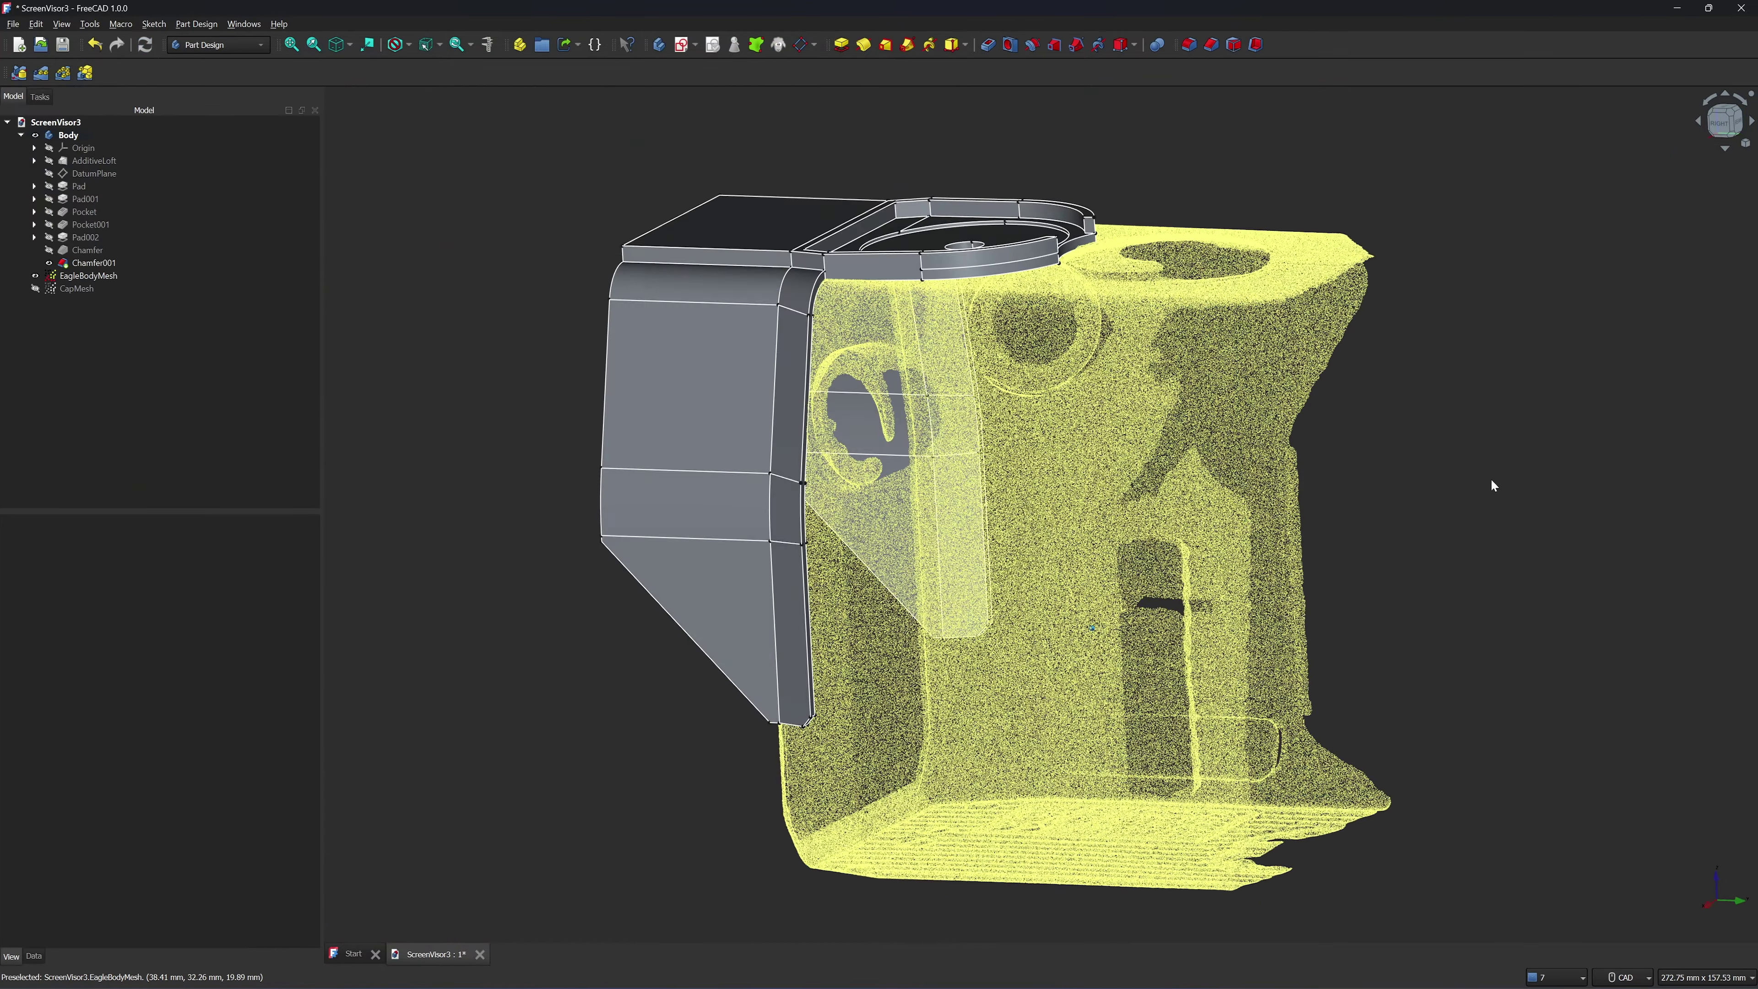
pyautogui.press('0')
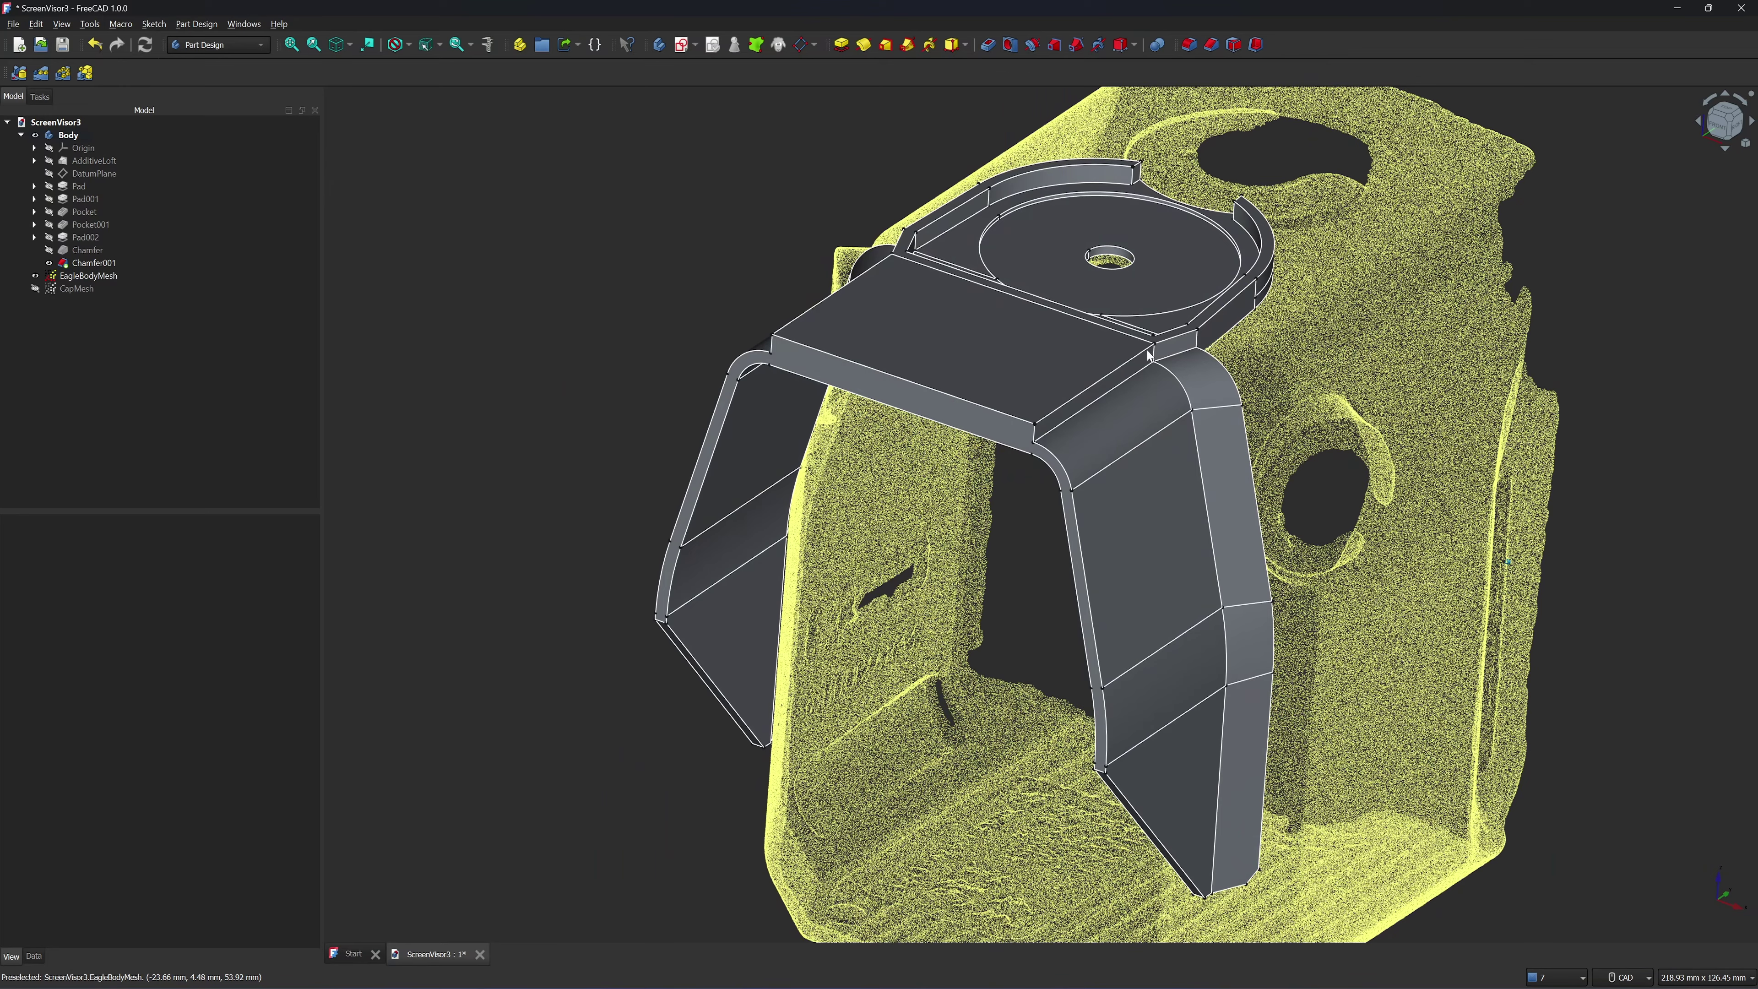
# Chamfer the two long edges where the raised front hood meets the rounded side legs at equal distance, trying a size of 2.4 mm
pyautogui.scroll(5, 1149, 355)
pyautogui.click(1127, 323)
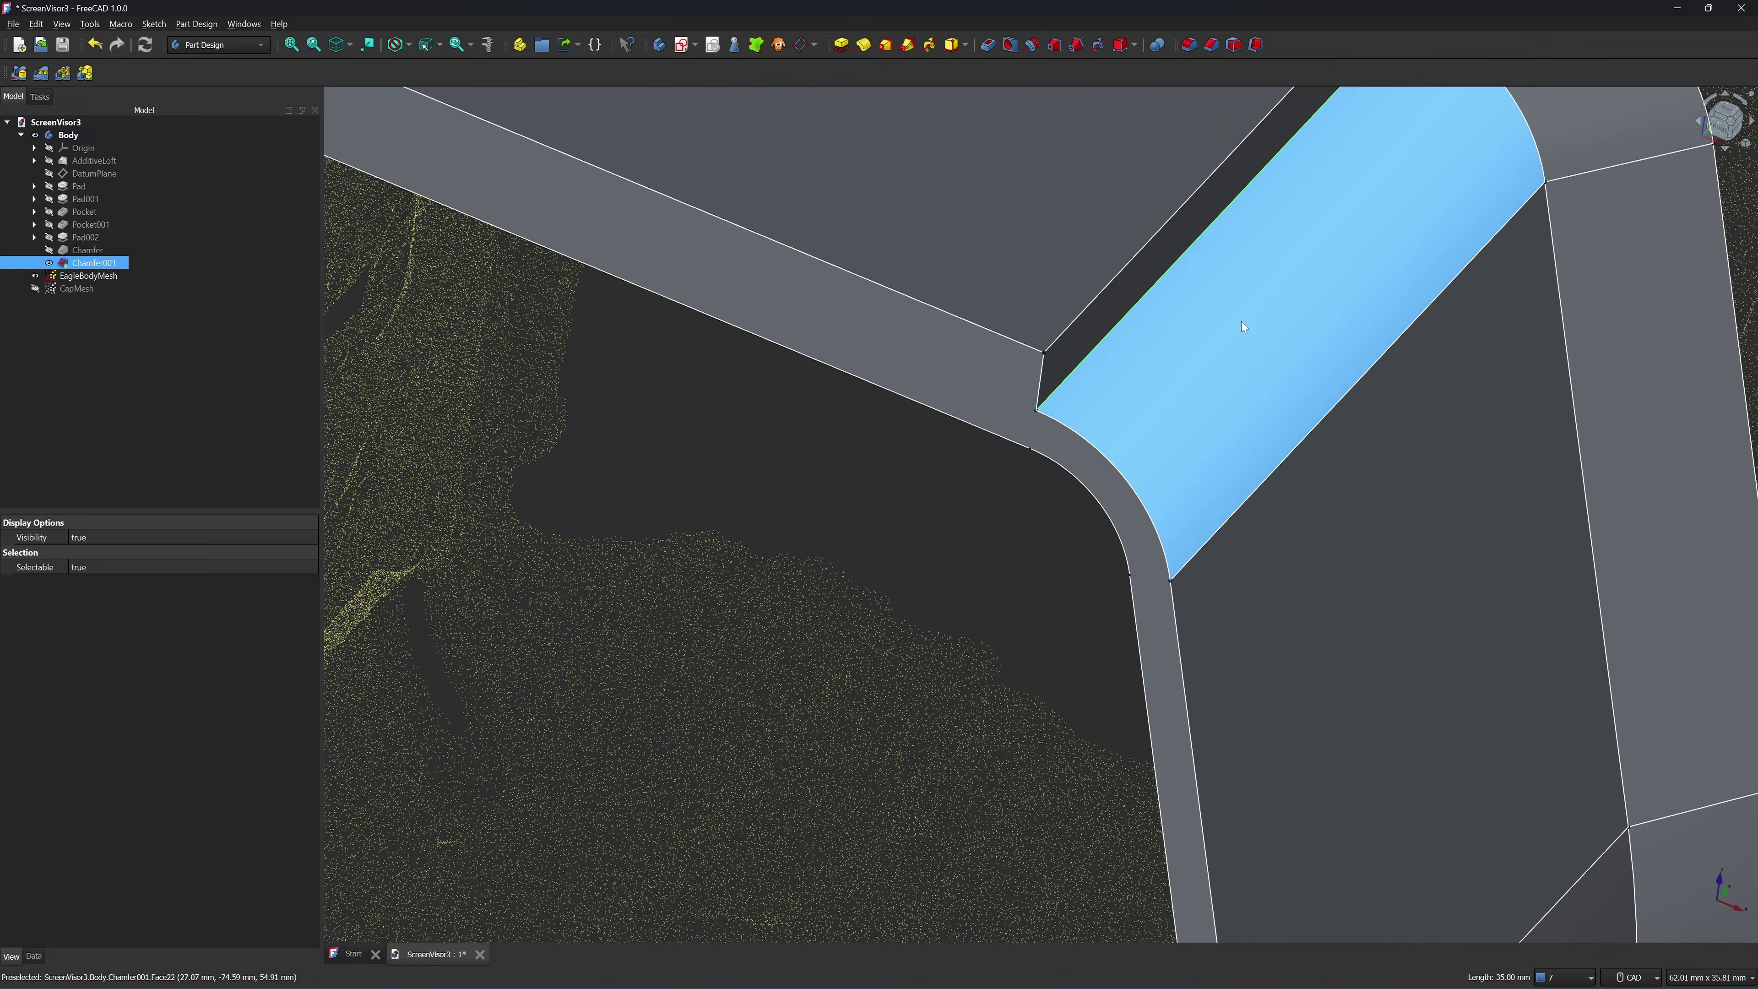
pyautogui.moveTo(922, 419); pyautogui.dragTo(705, 520, button='middle')
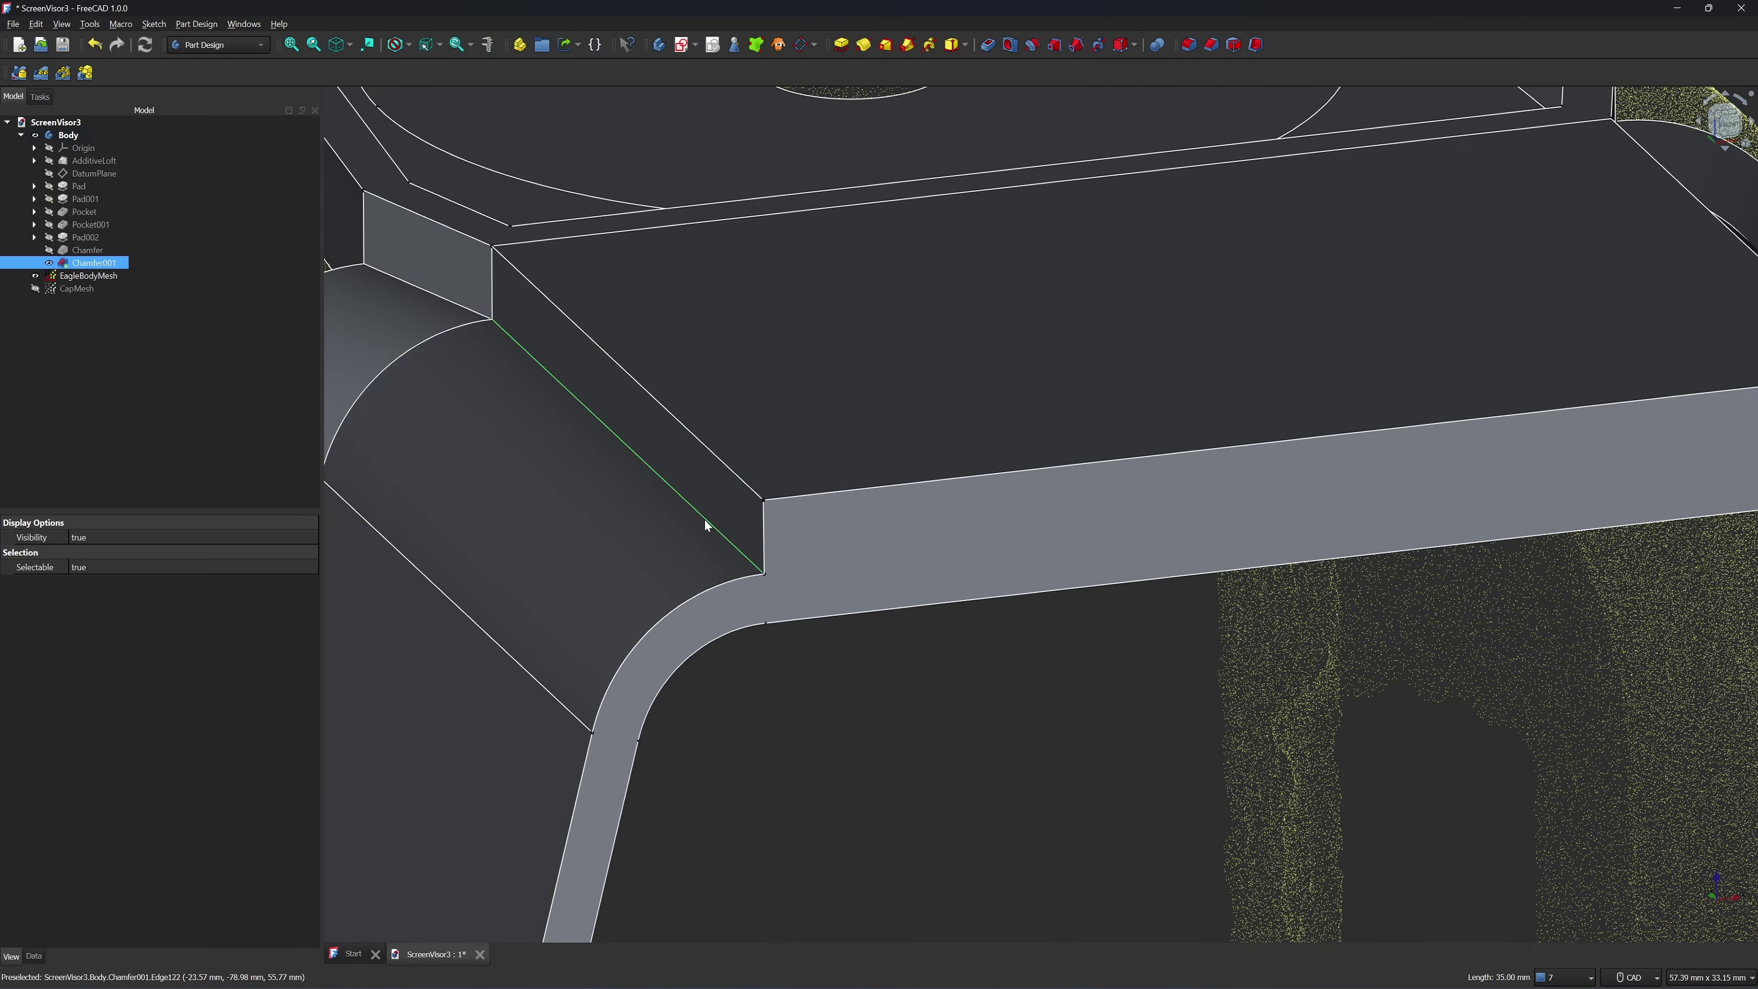
pyautogui.click(1212, 45)
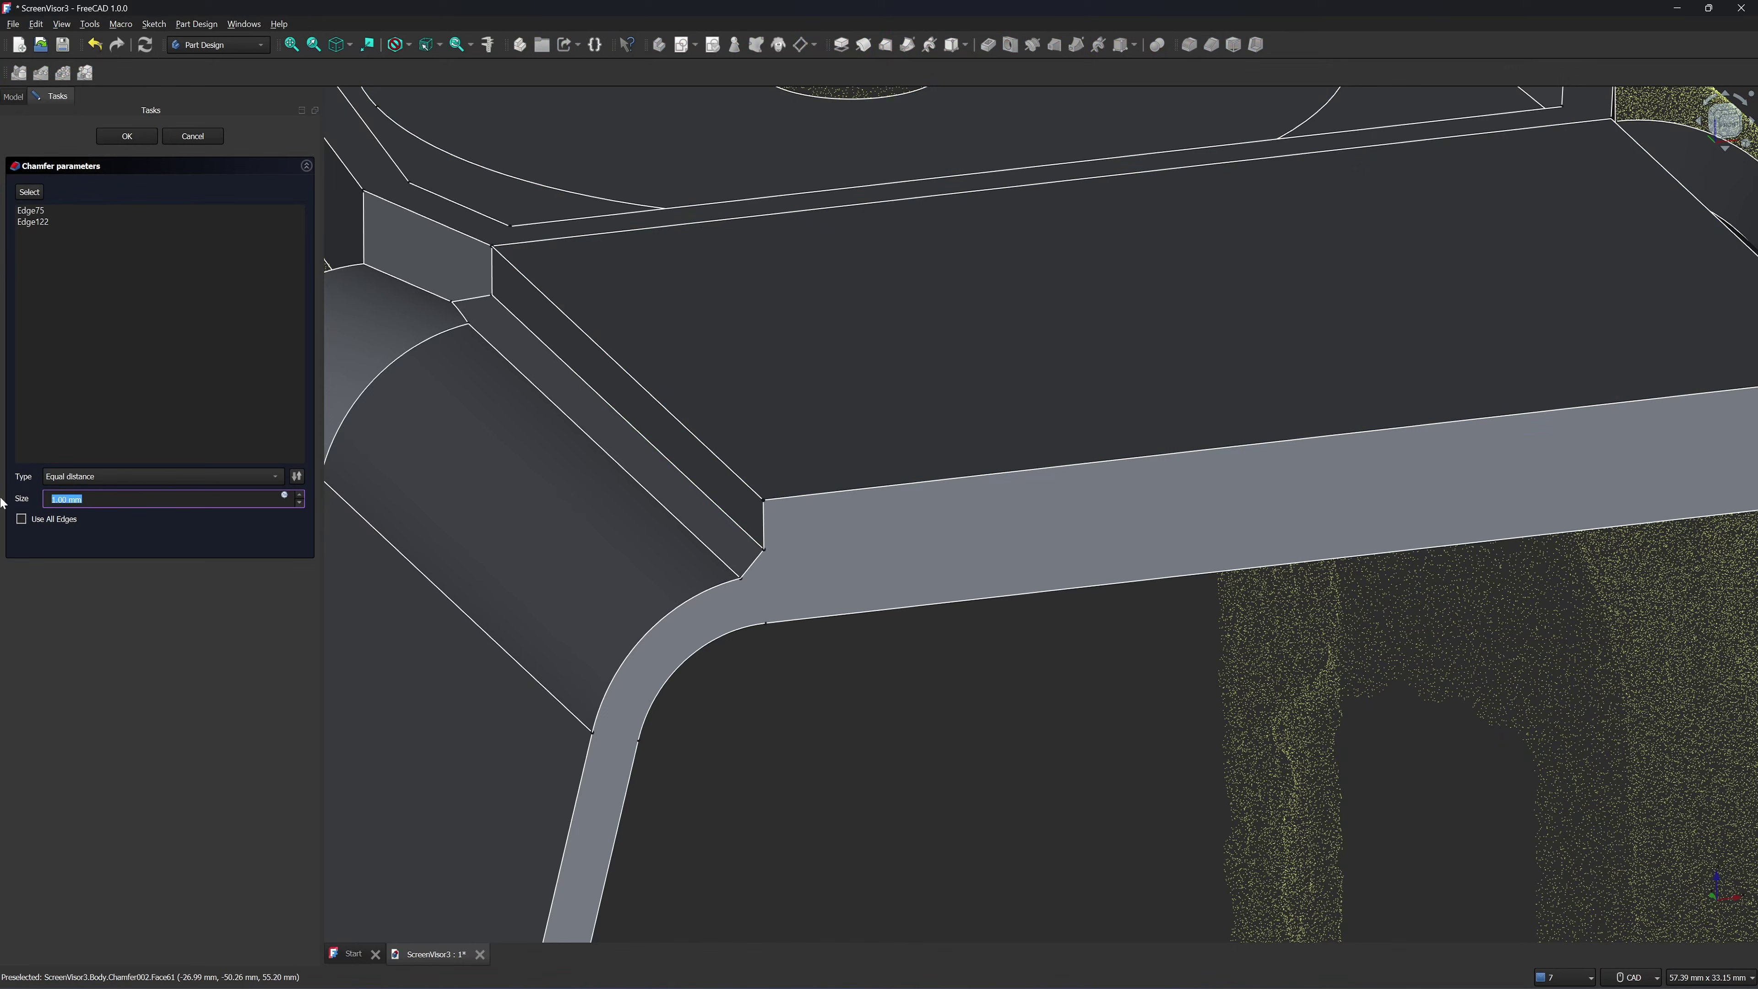
pyautogui.write('3')
pyautogui.press('Return')
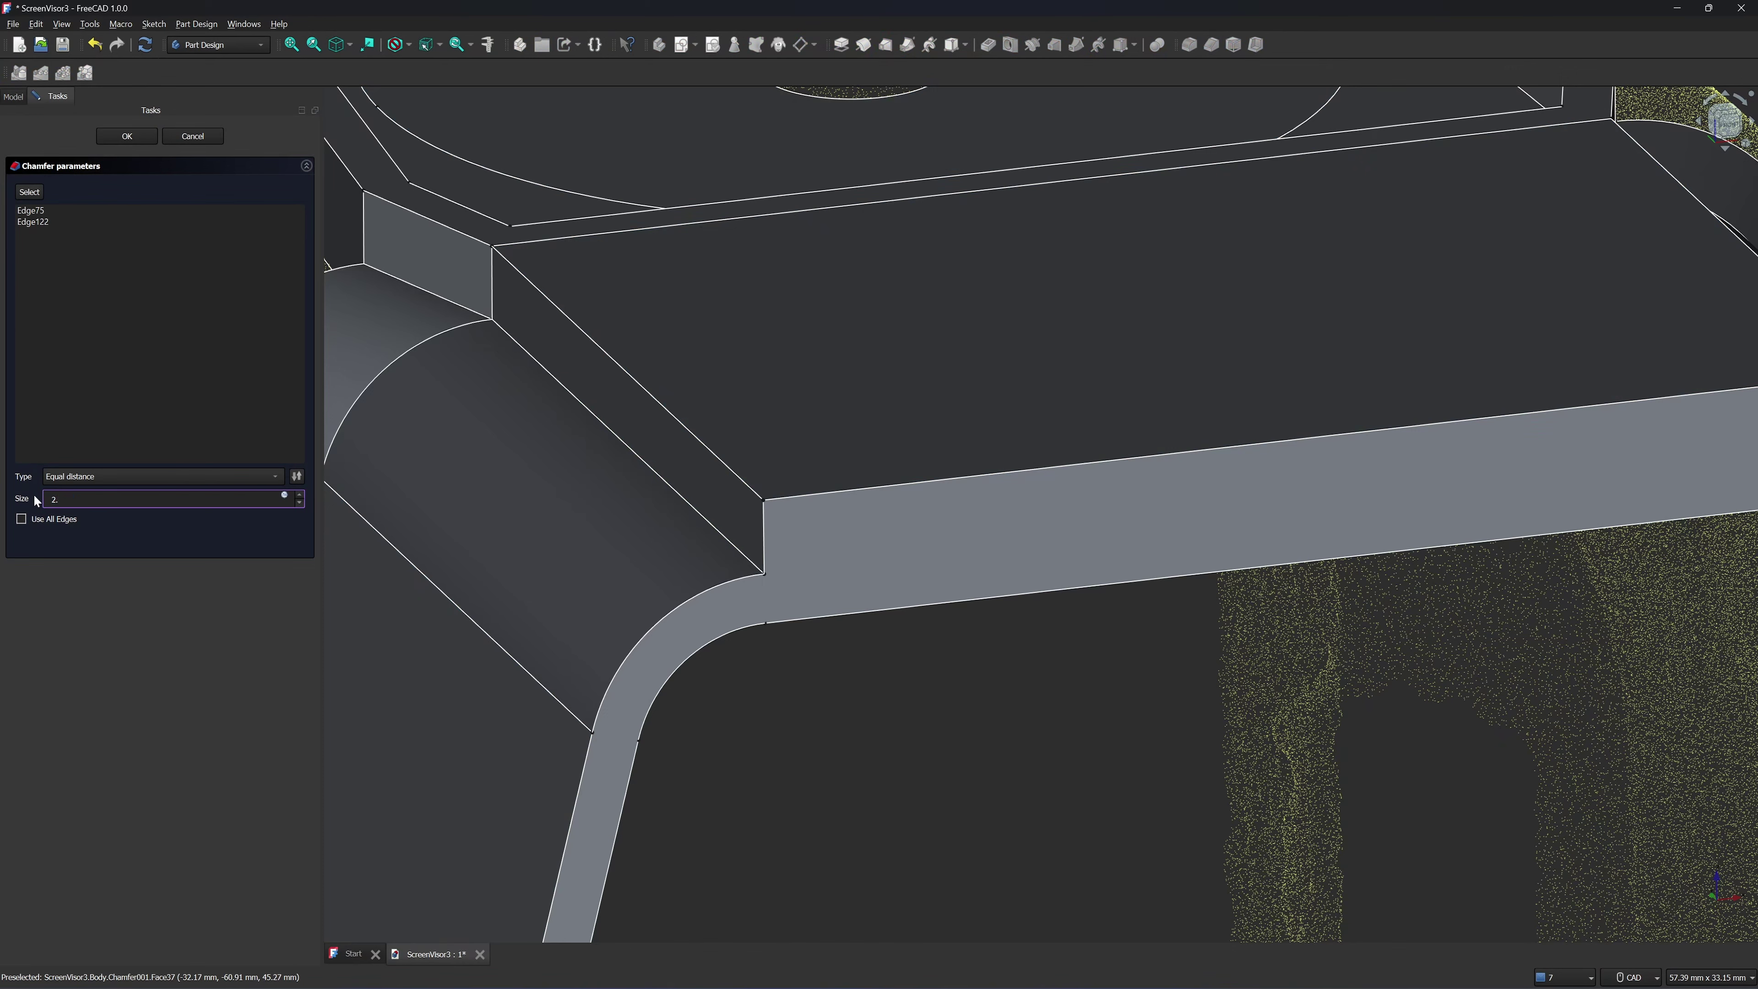
pyautogui.write('2.4')
pyautogui.click(762, 788)
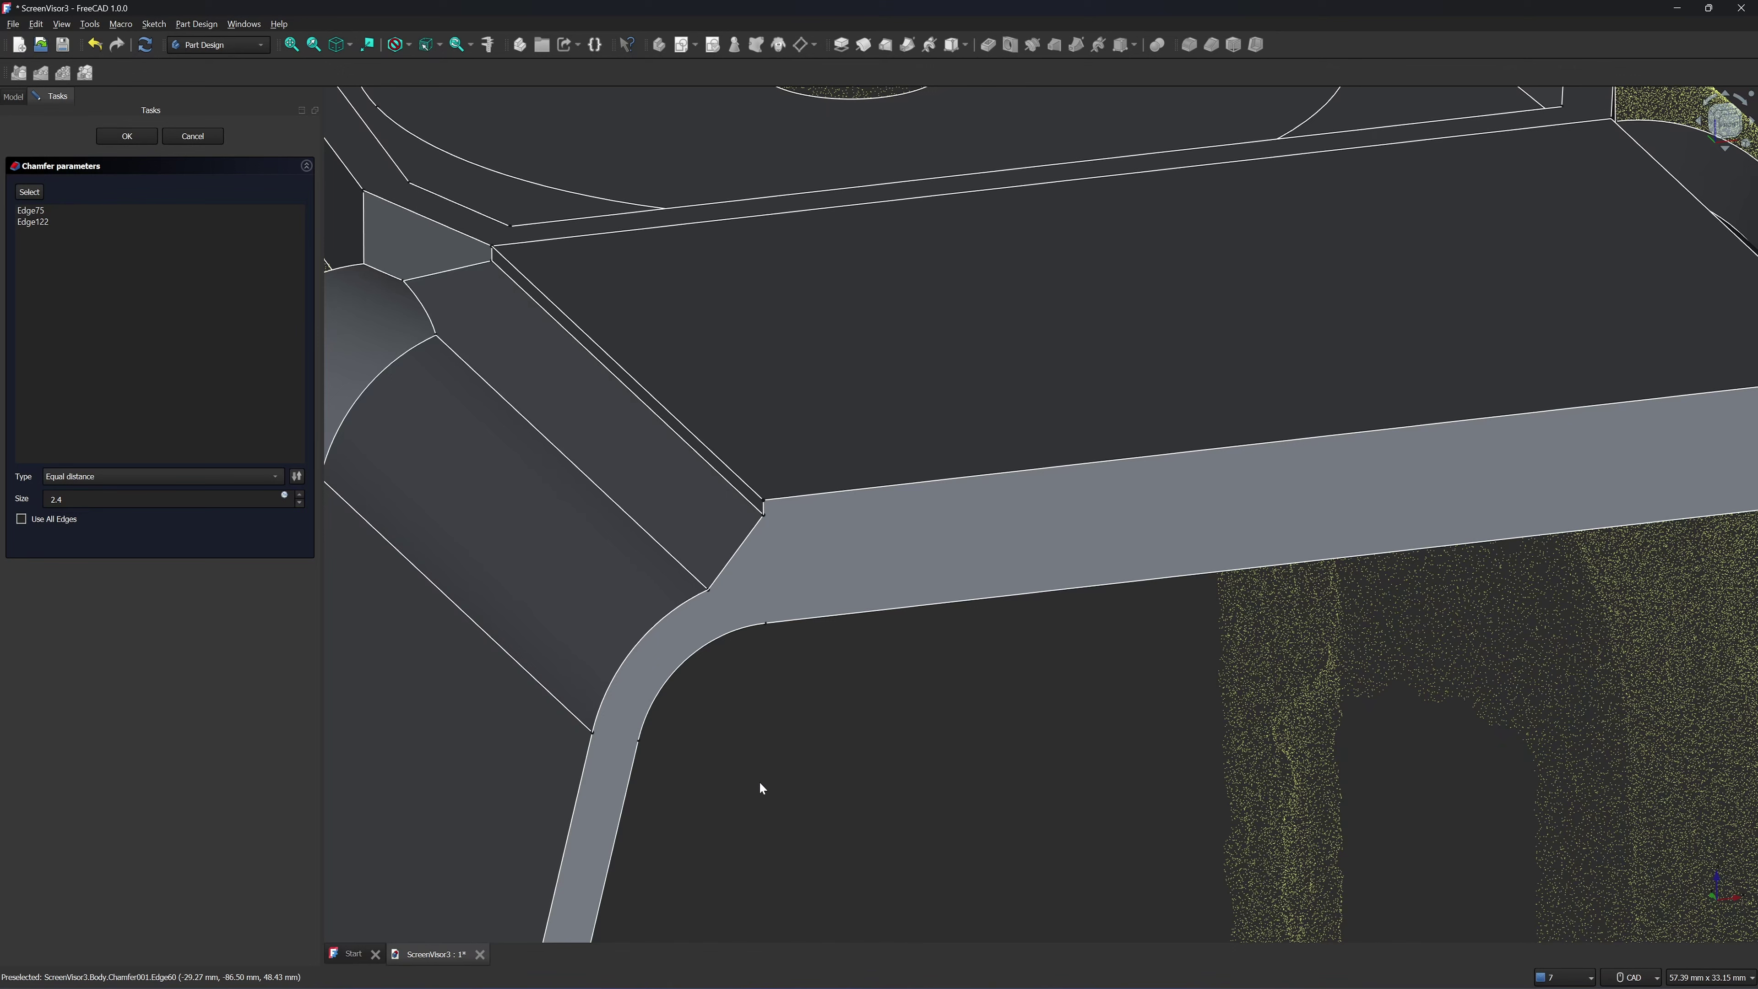
# Try 3 mm for the hood edge chamfer, settle on a size of 2.95 mm, and hide the EagleBodyMesh scan
pyautogui.doubleClick(57, 498)
pyautogui.press('Return')
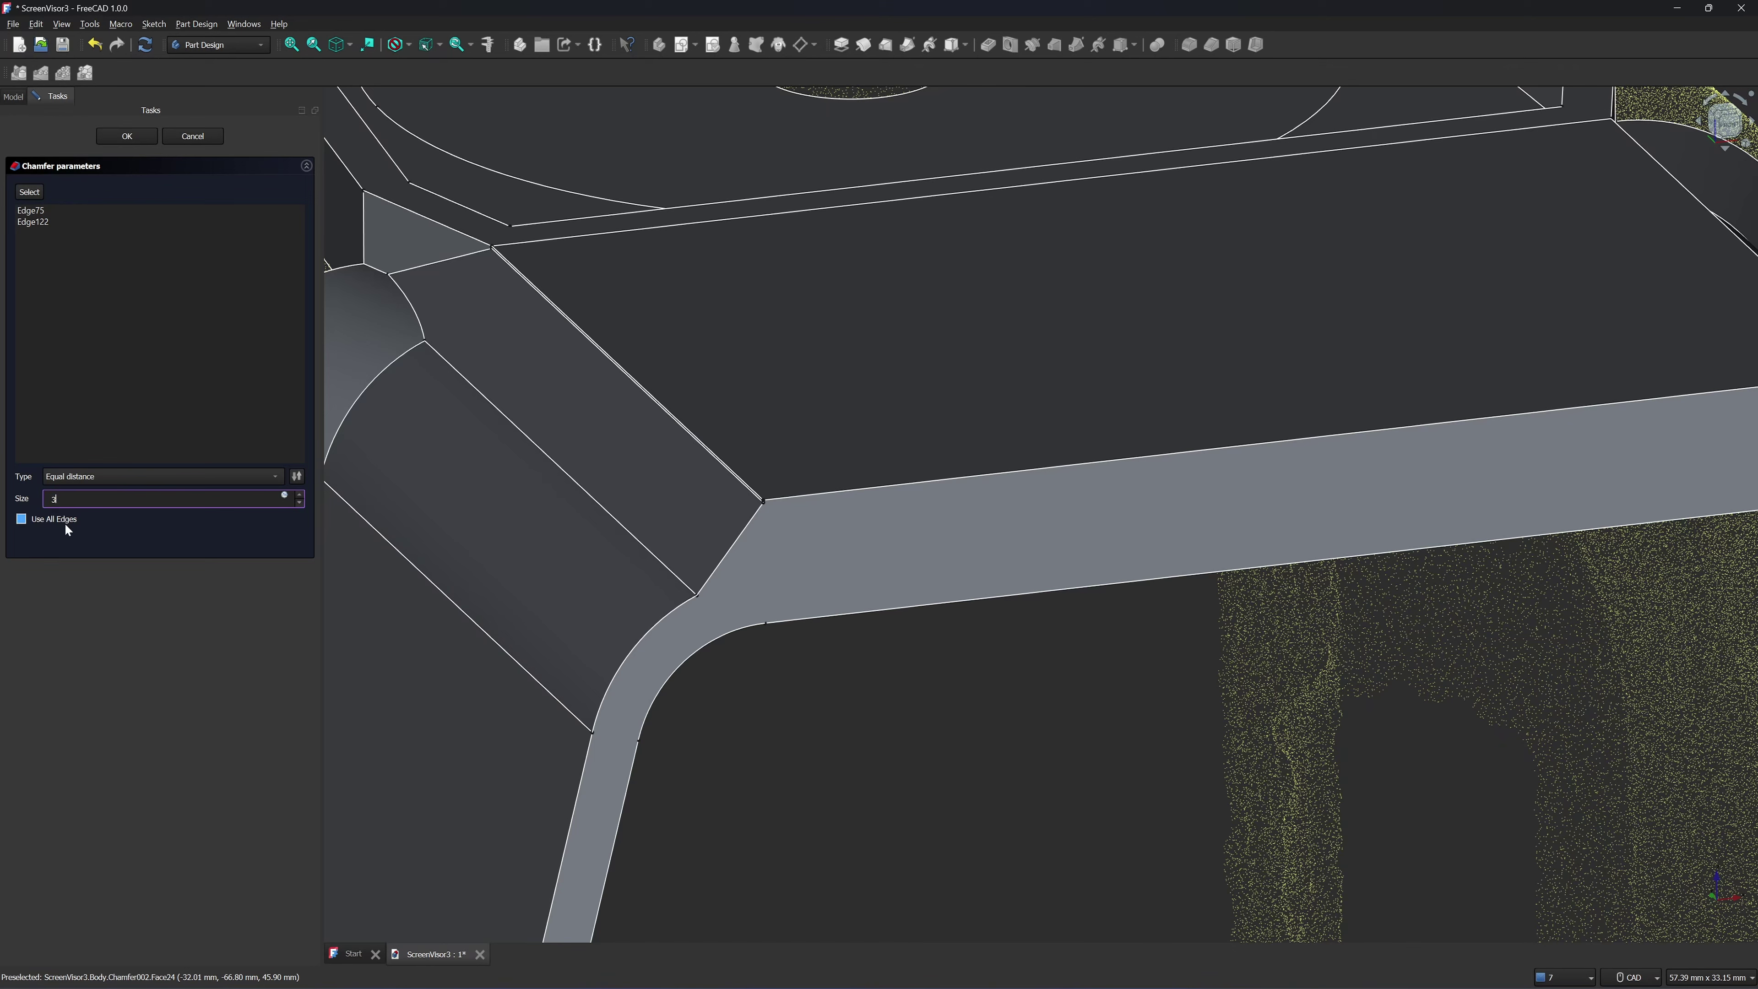
pyautogui.press('Return')
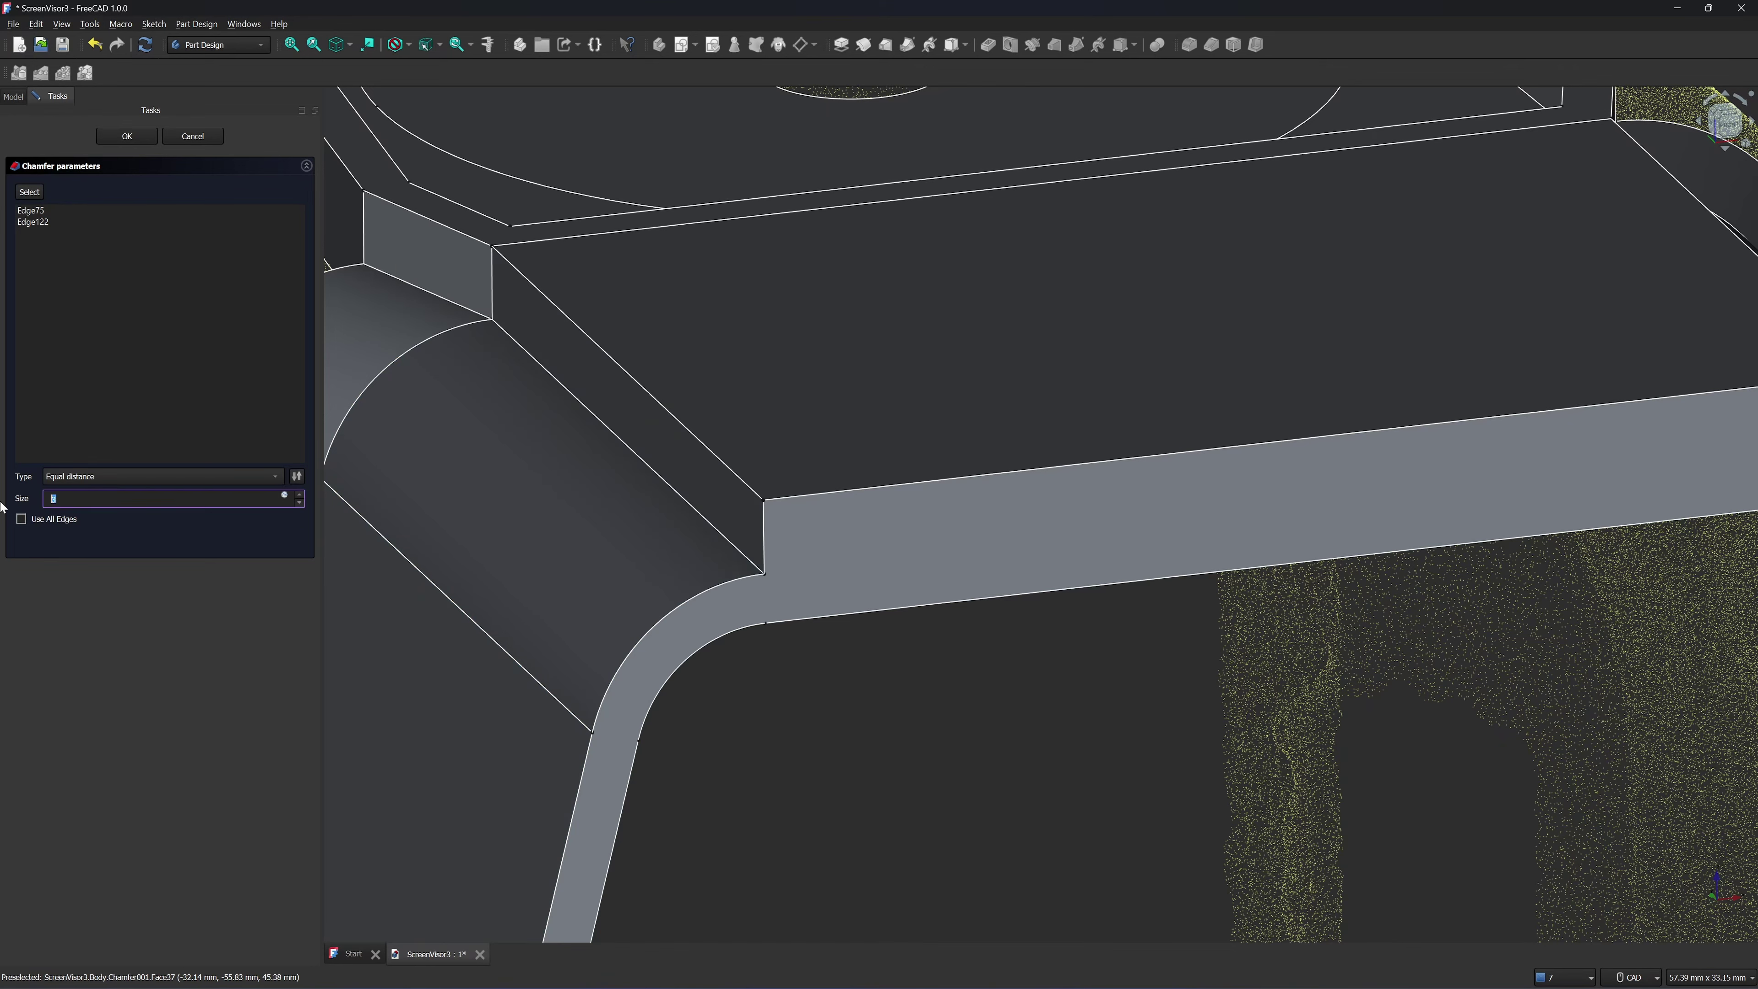
pyautogui.write('2.95')
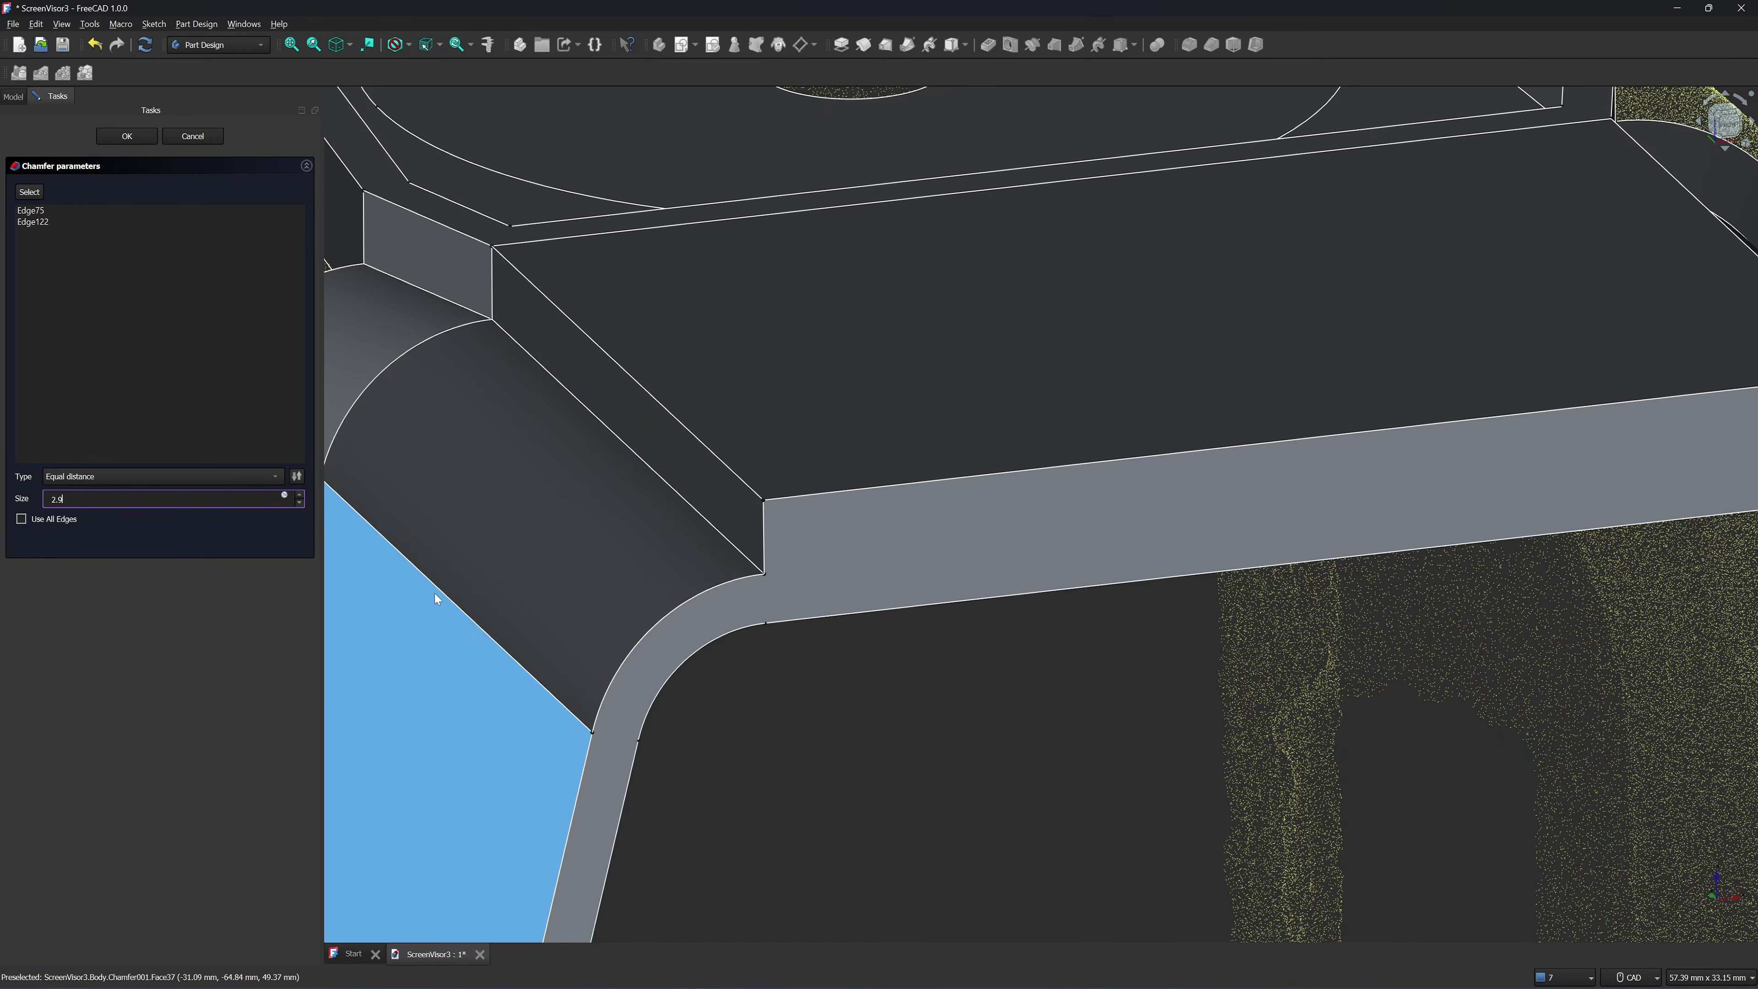
pyautogui.click(843, 755)
pyautogui.scroll(-10, 844, 763)
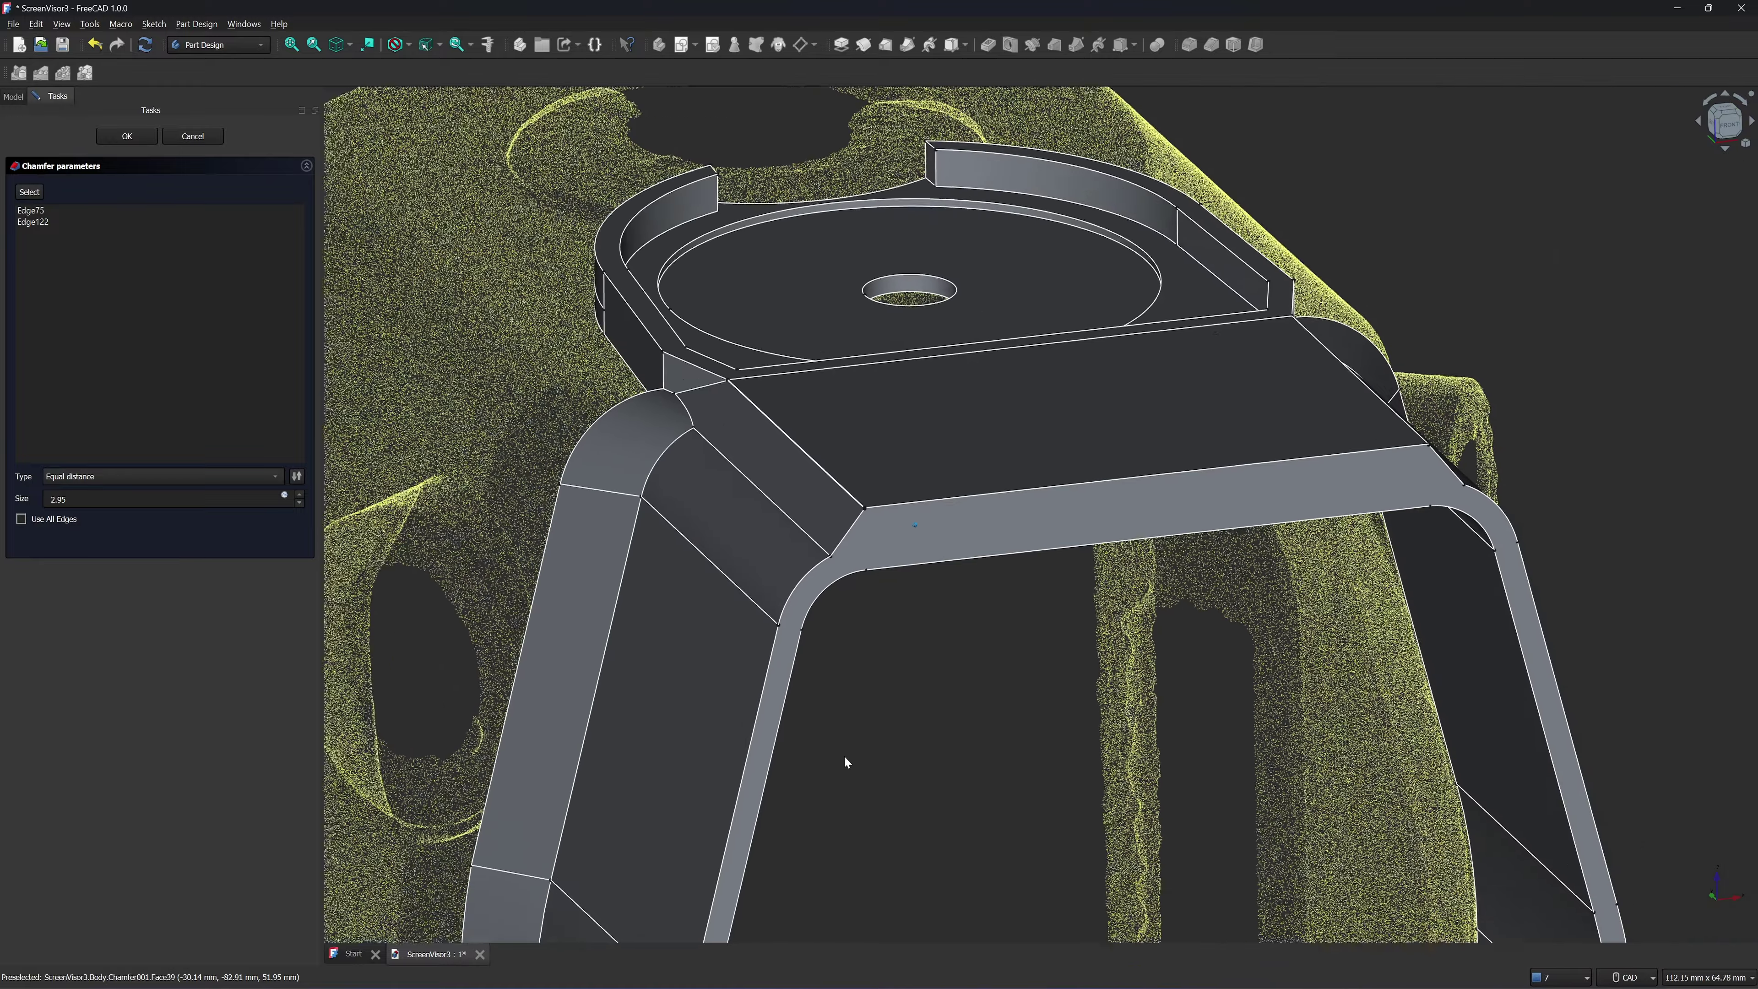
pyautogui.scroll(10, 844, 711)
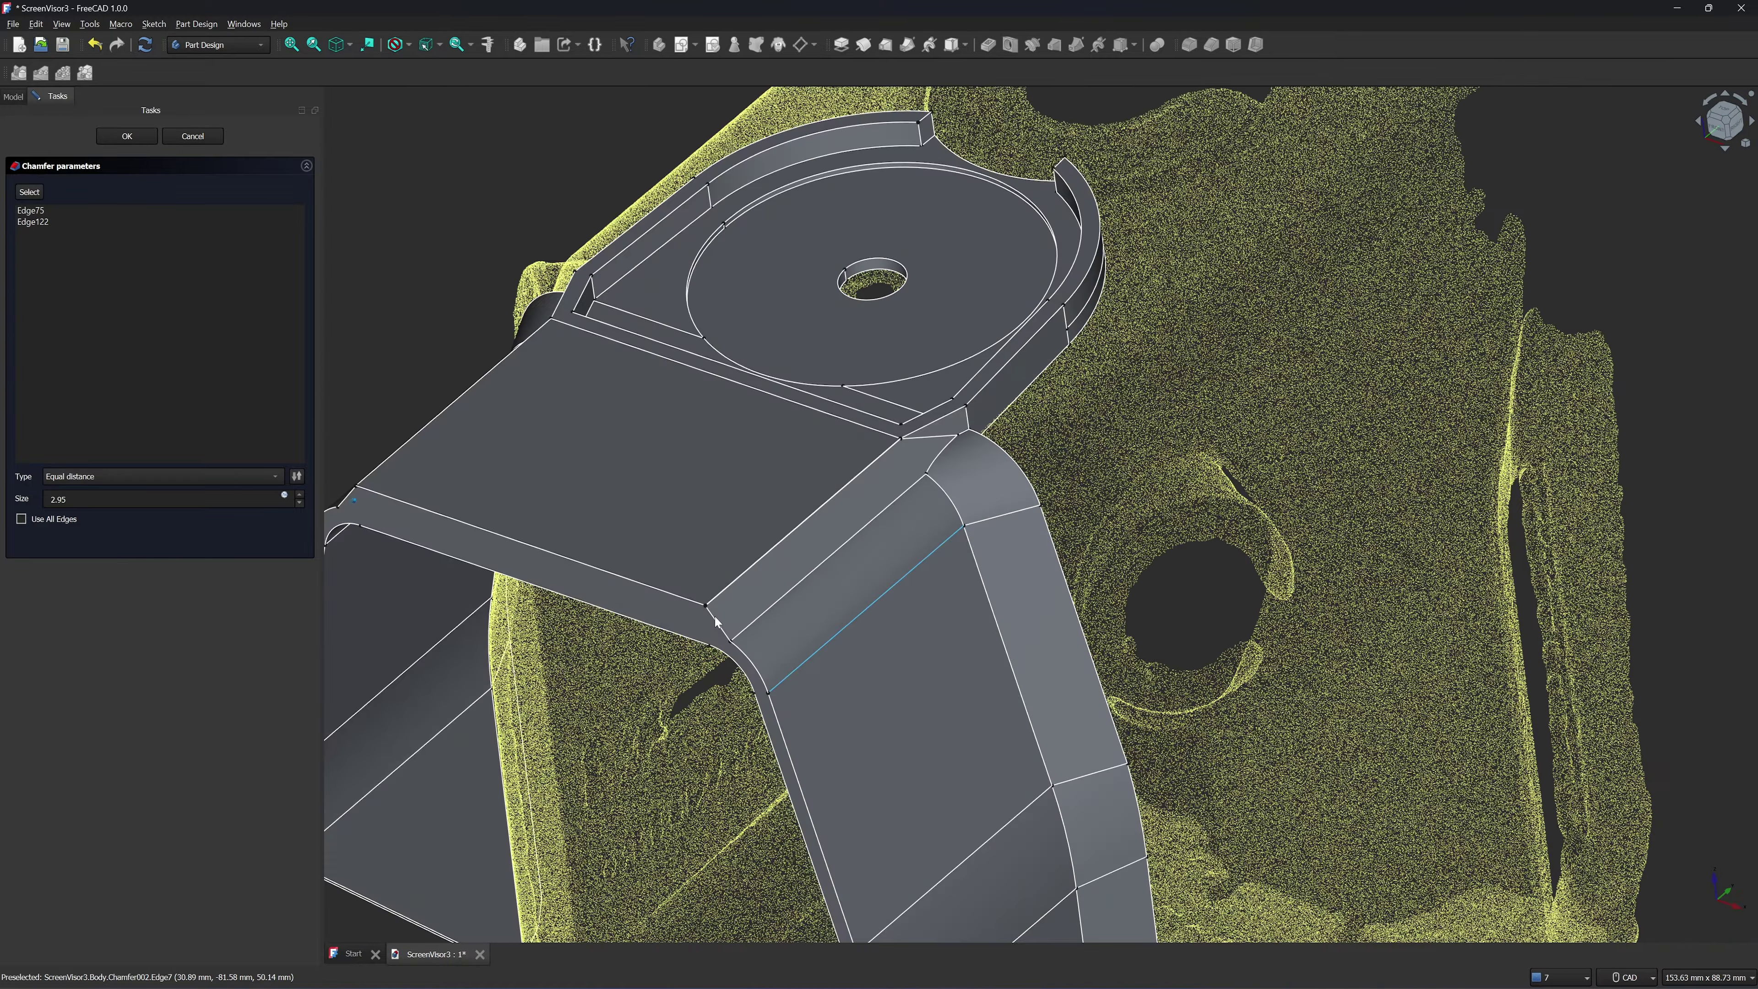
pyautogui.click(128, 137)
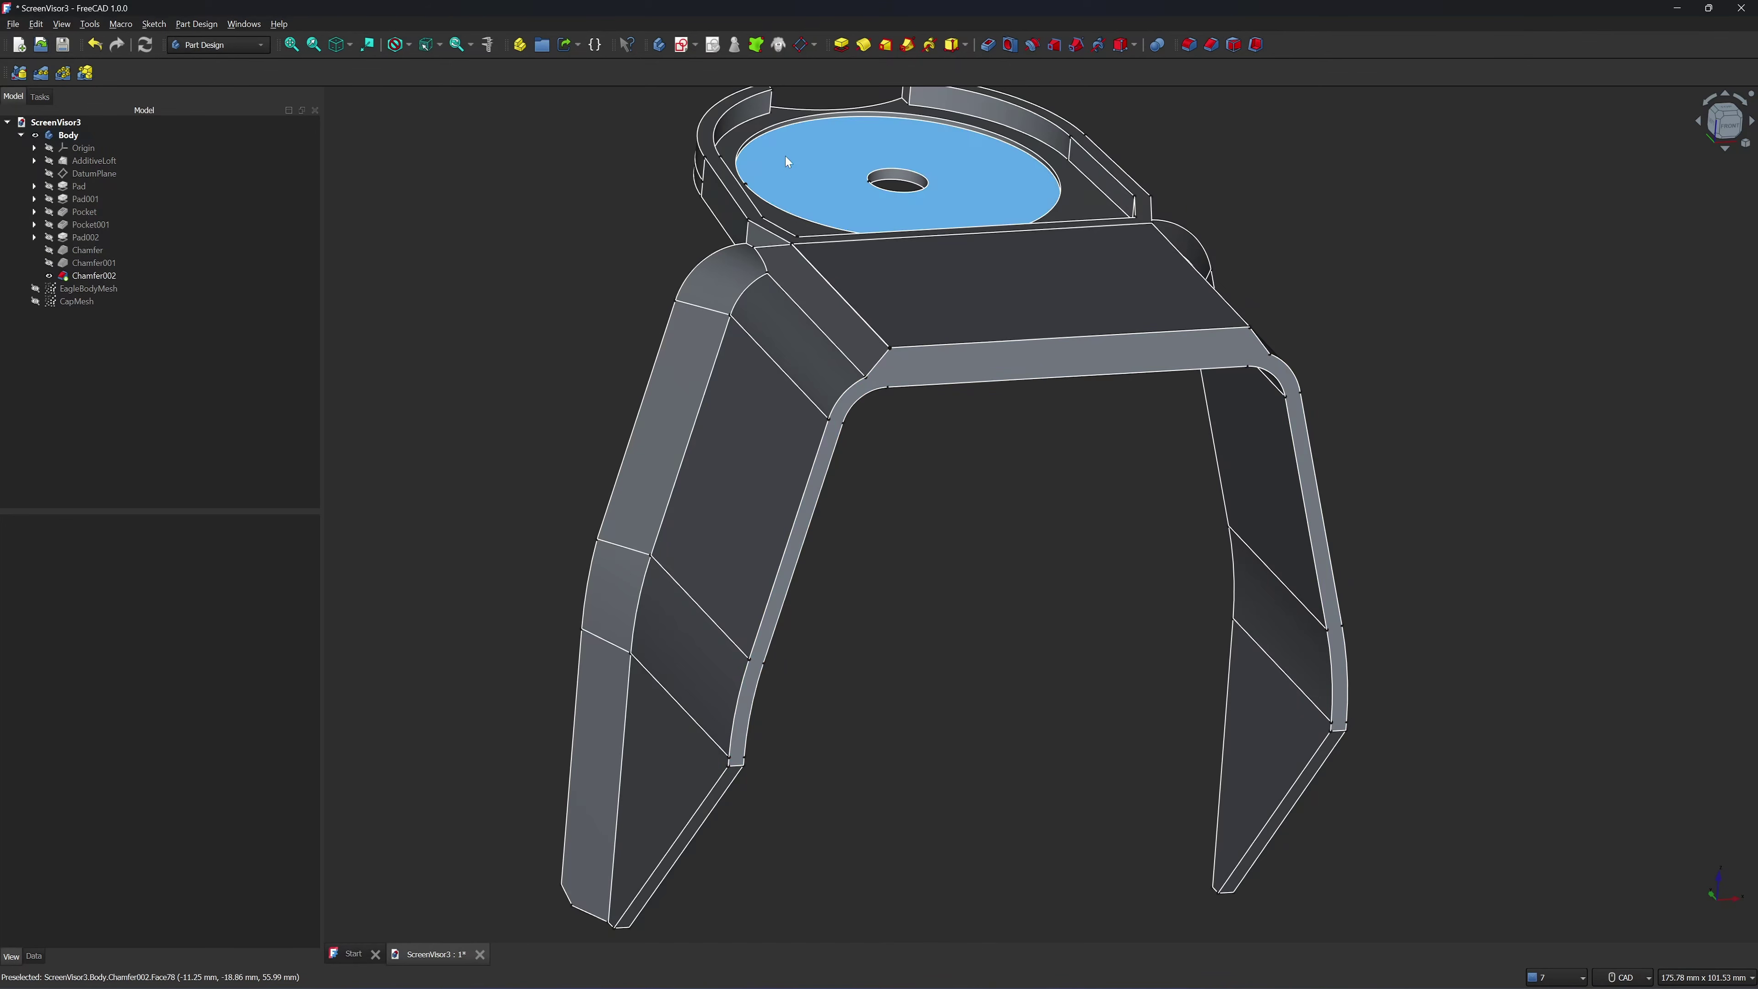
# Start a sketch on the visor's front end face and reference one leg's outer corner arc, straight edge and lower arc as external geometry
pyautogui.click(939, 378)
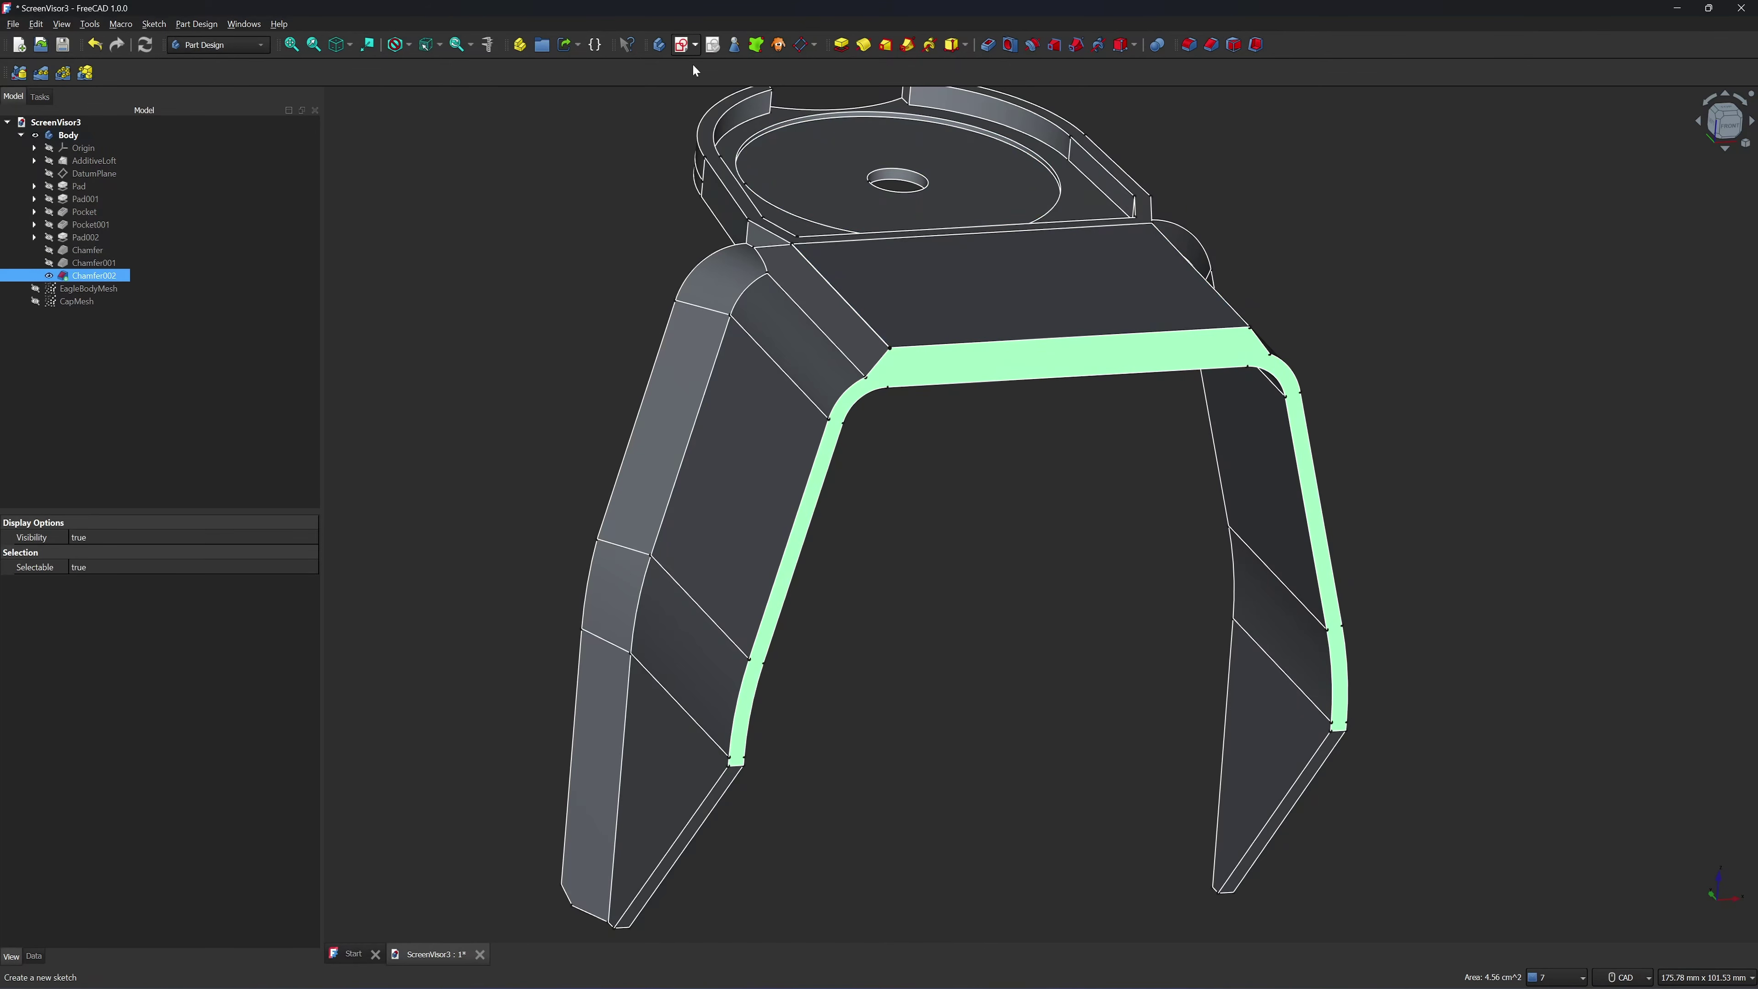
pyautogui.click(684, 46)
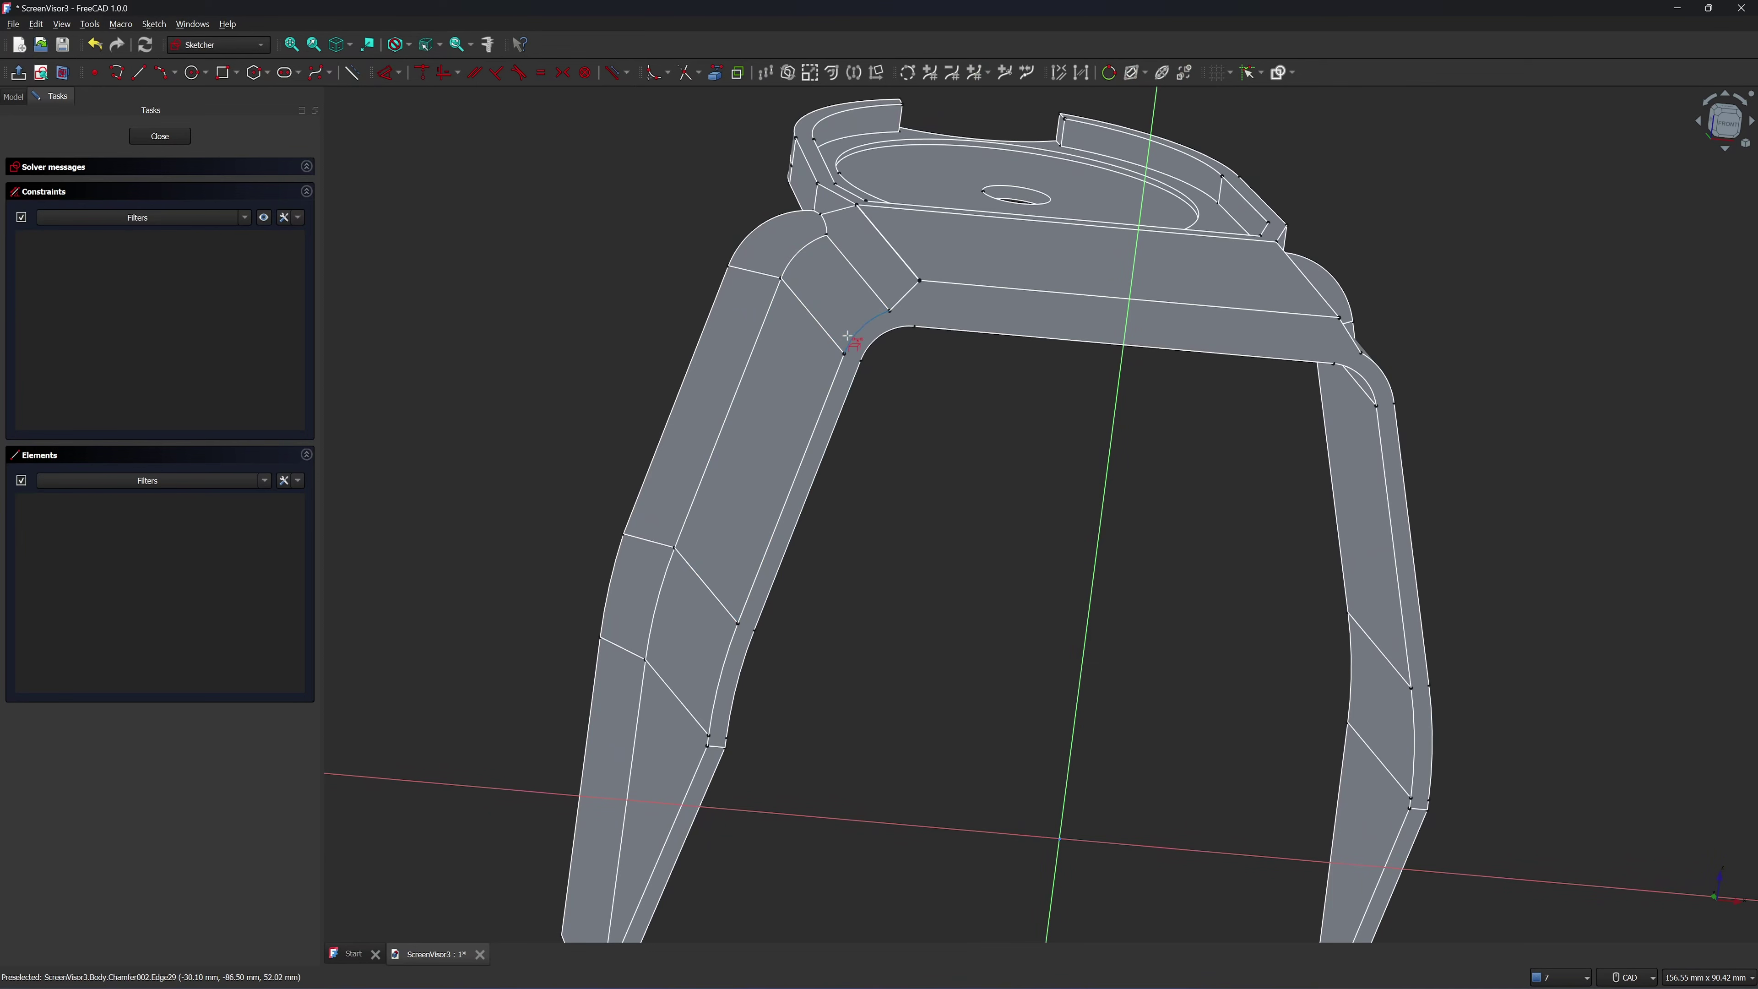
pyautogui.click(860, 333)
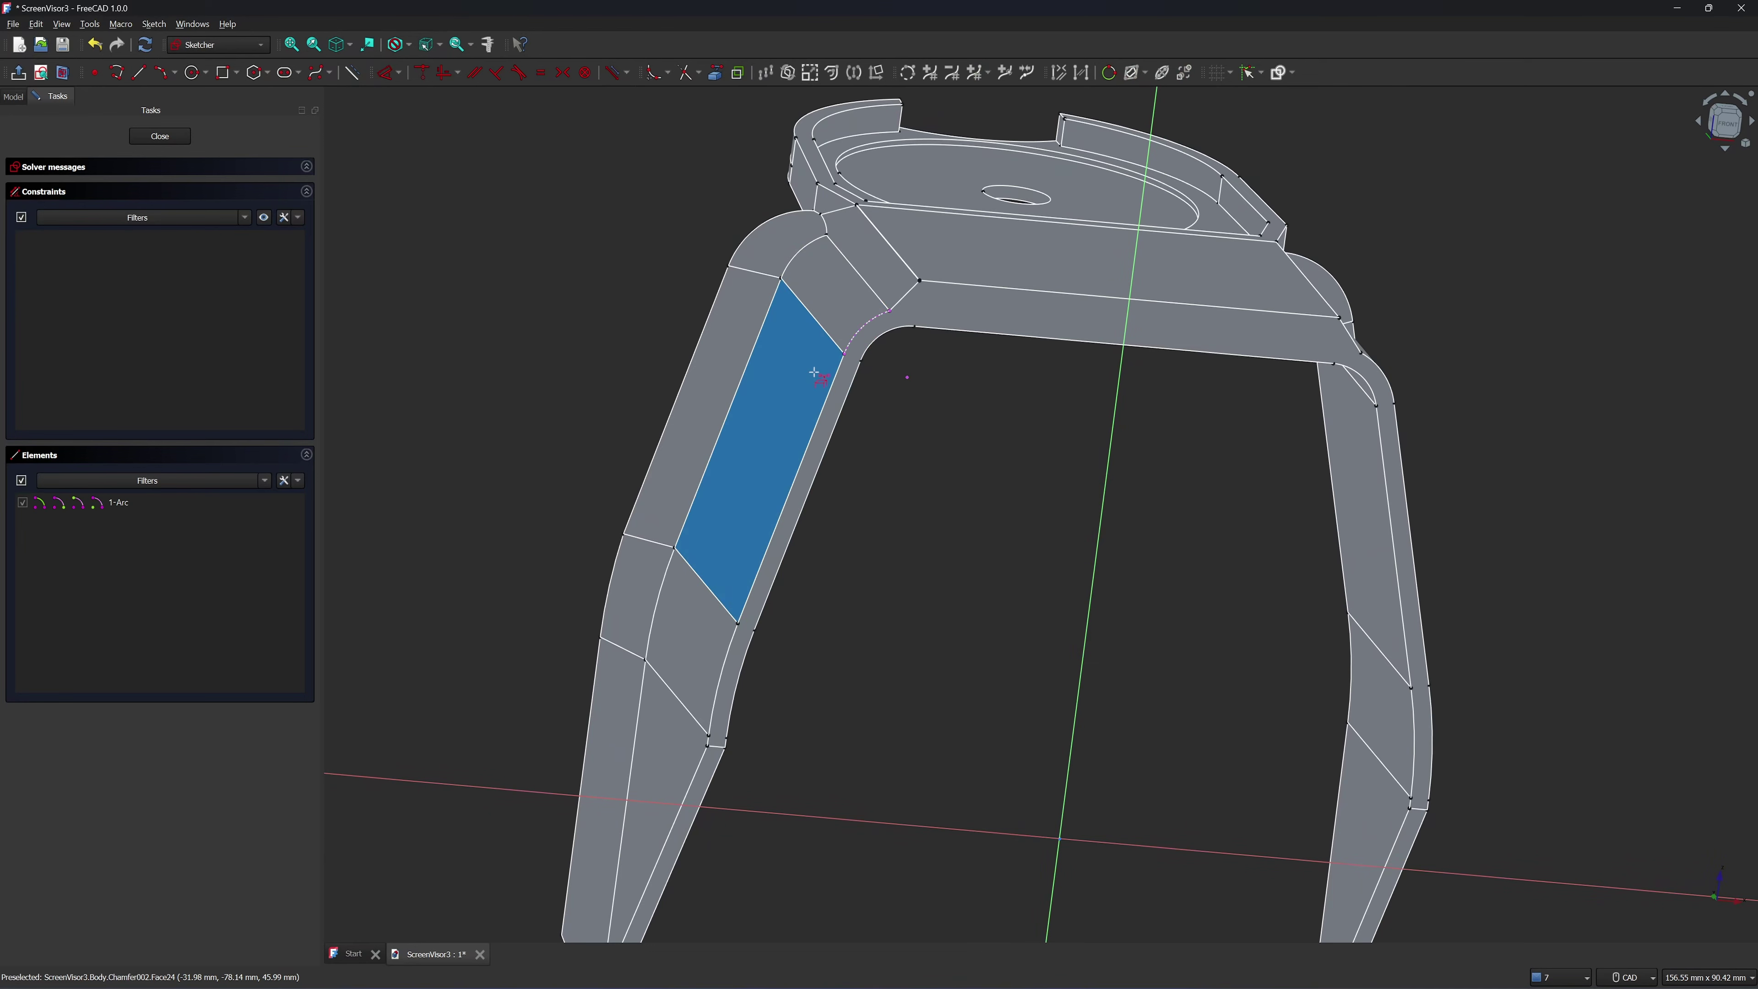
pyautogui.click(834, 389)
pyautogui.scroll(-1, 945, 405)
pyautogui.scroll(-1, 945, 405)
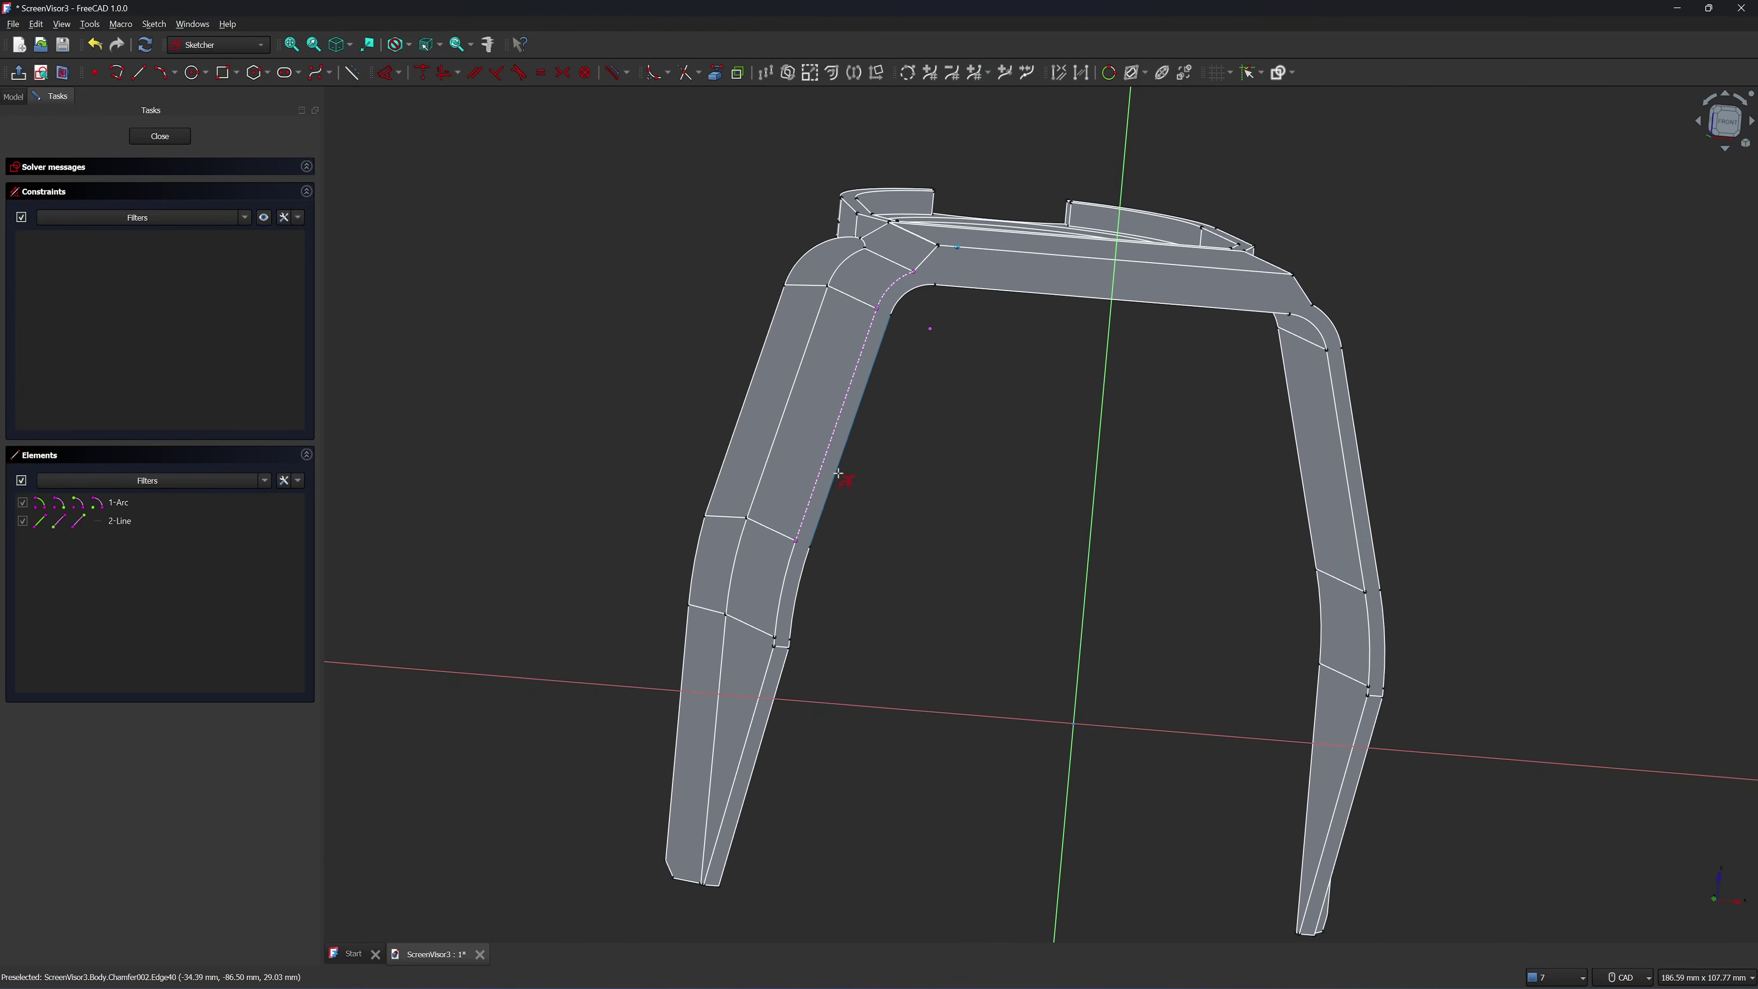
pyautogui.click(781, 597)
pyautogui.scroll(1, 953, 466)
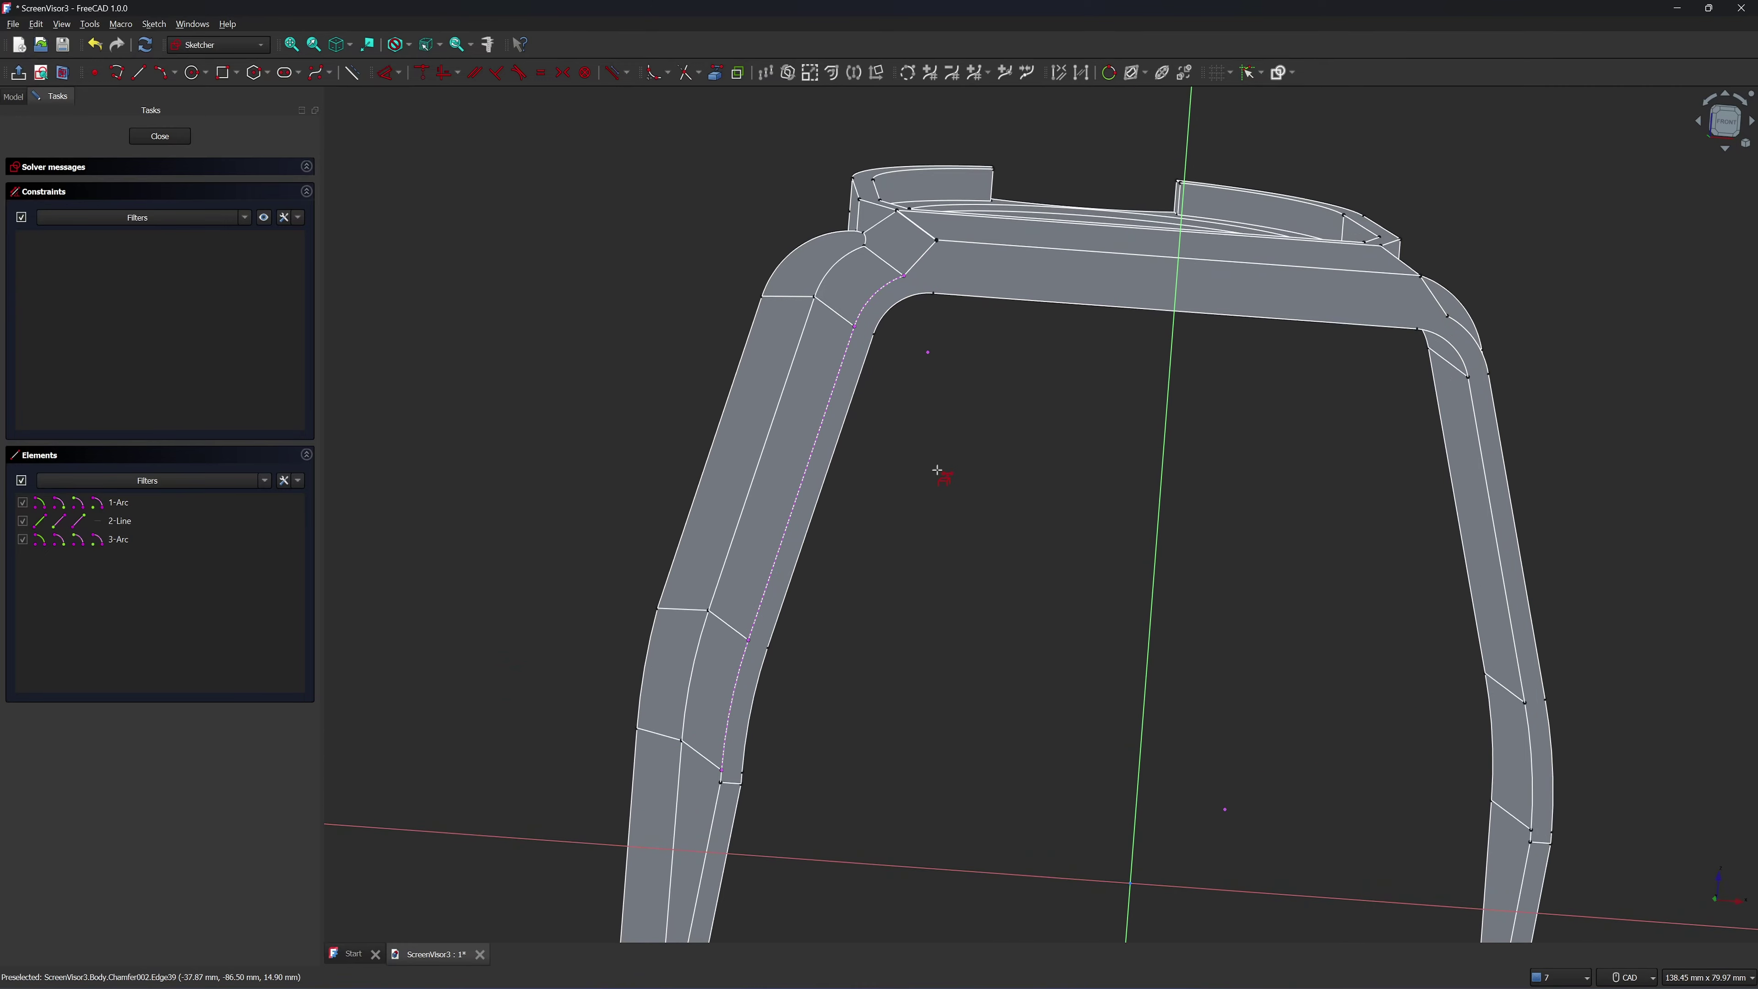
pyautogui.rightClick(936, 469)
pyautogui.scroll(1, 646, 264)
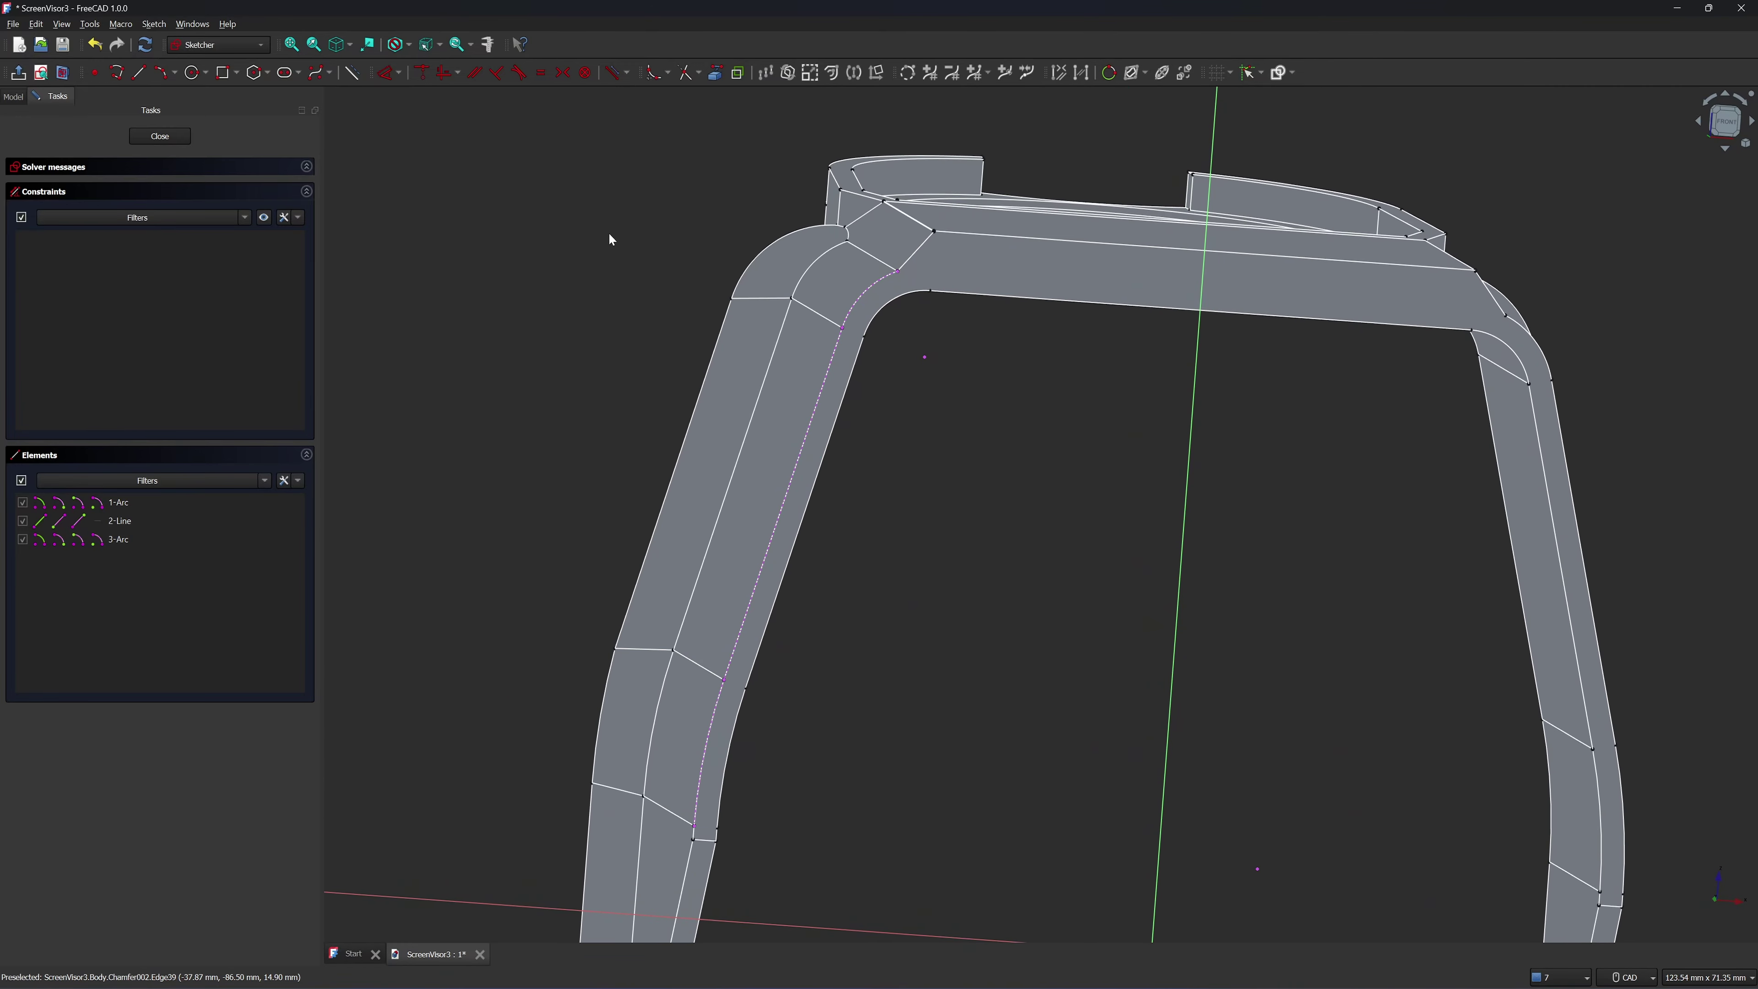
# Trace the referenced outer leg edges with an arc, a straight line and a second arc joined end to end
pyautogui.click(160, 71)
pyautogui.scroll(1, 949, 290)
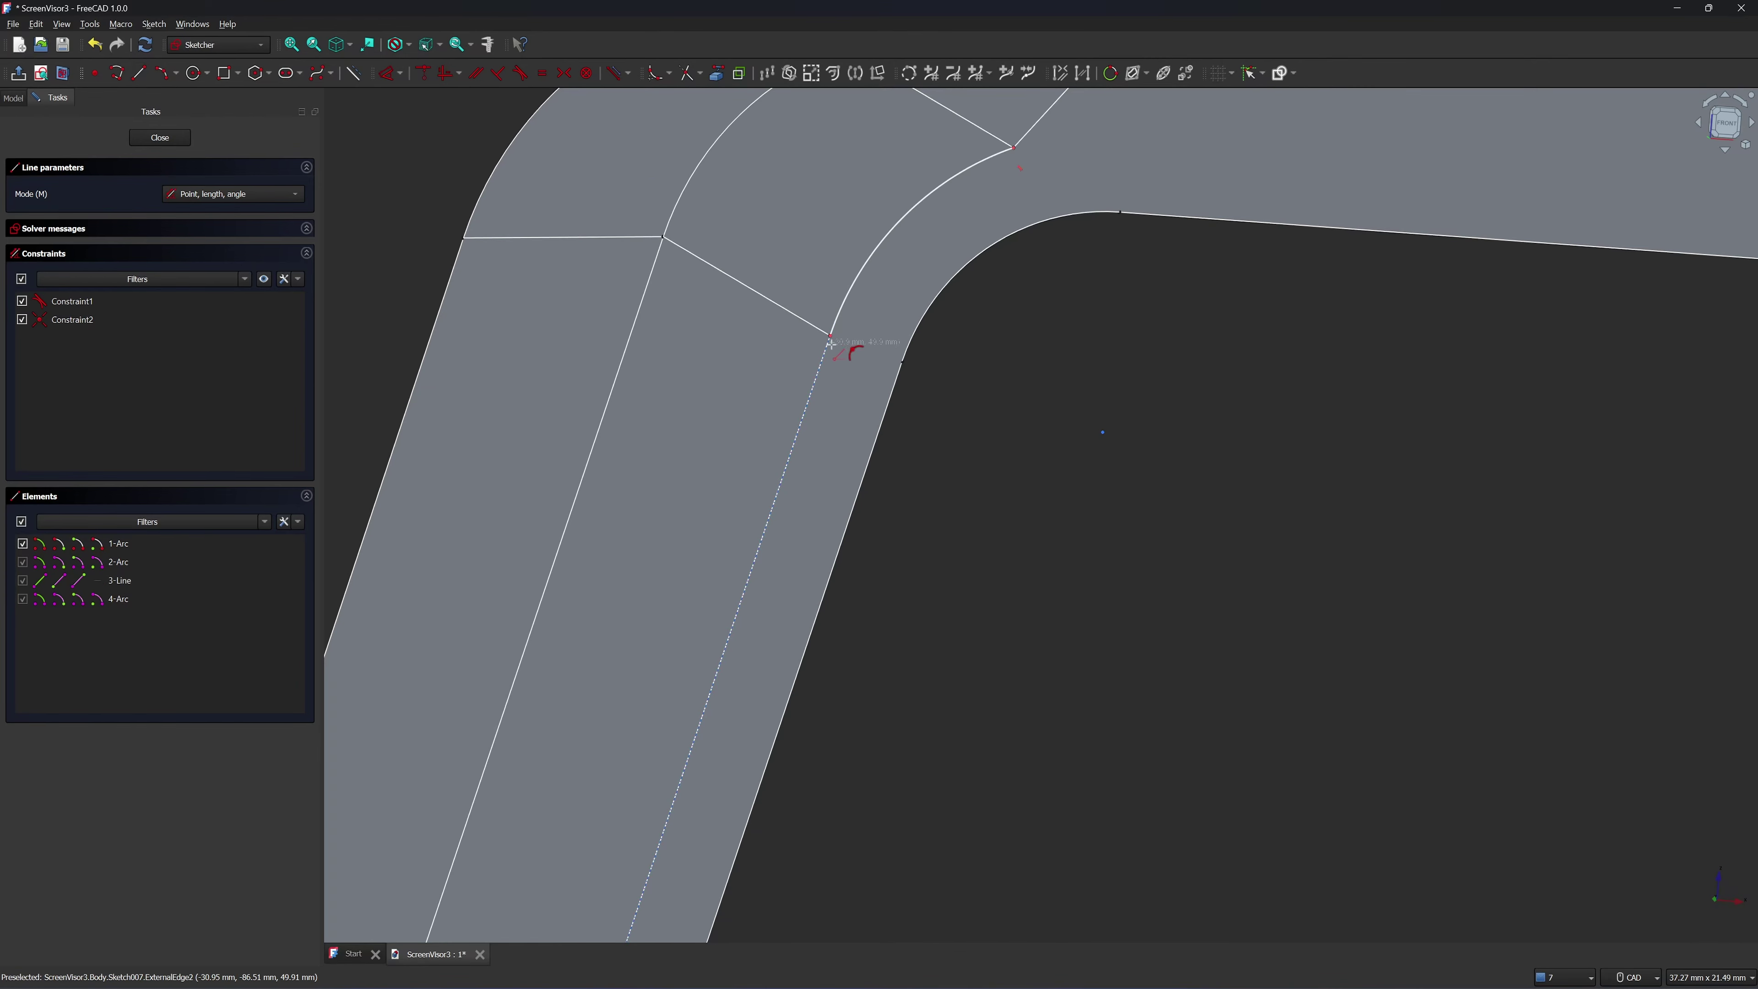
pyautogui.scroll(-2, 830, 341)
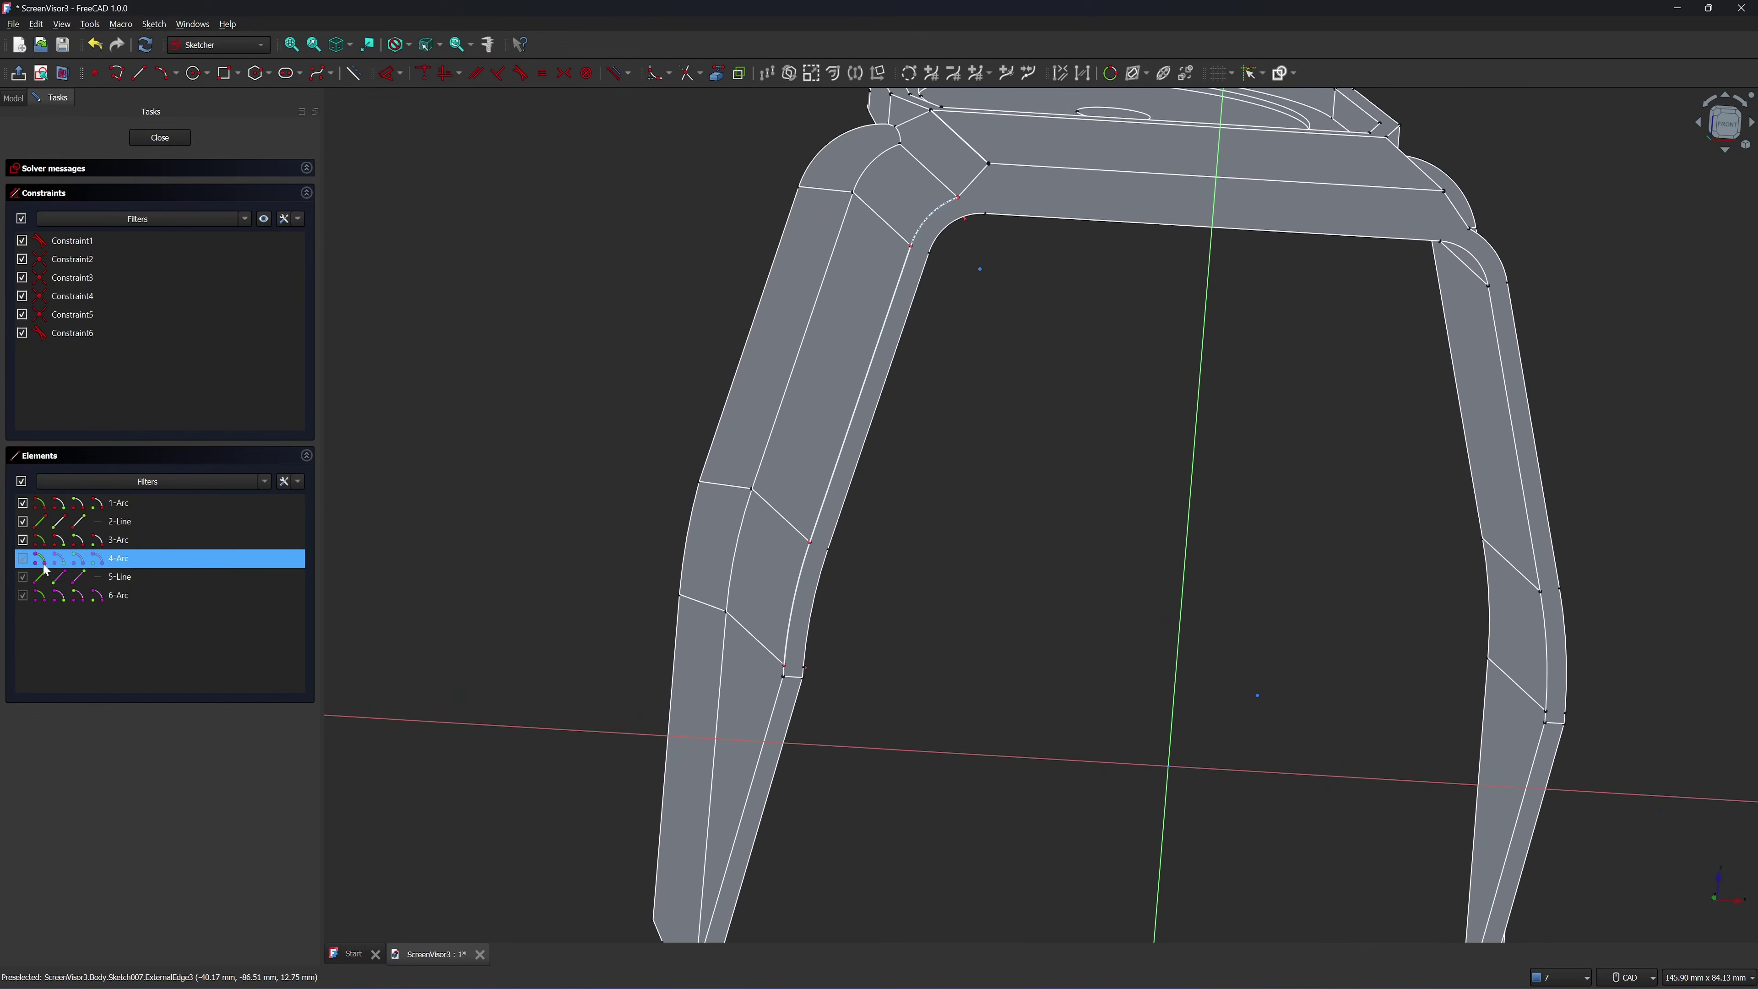
# Select the two arcs and the line of external reference geometry in the sketch
pyautogui.click(59, 566)
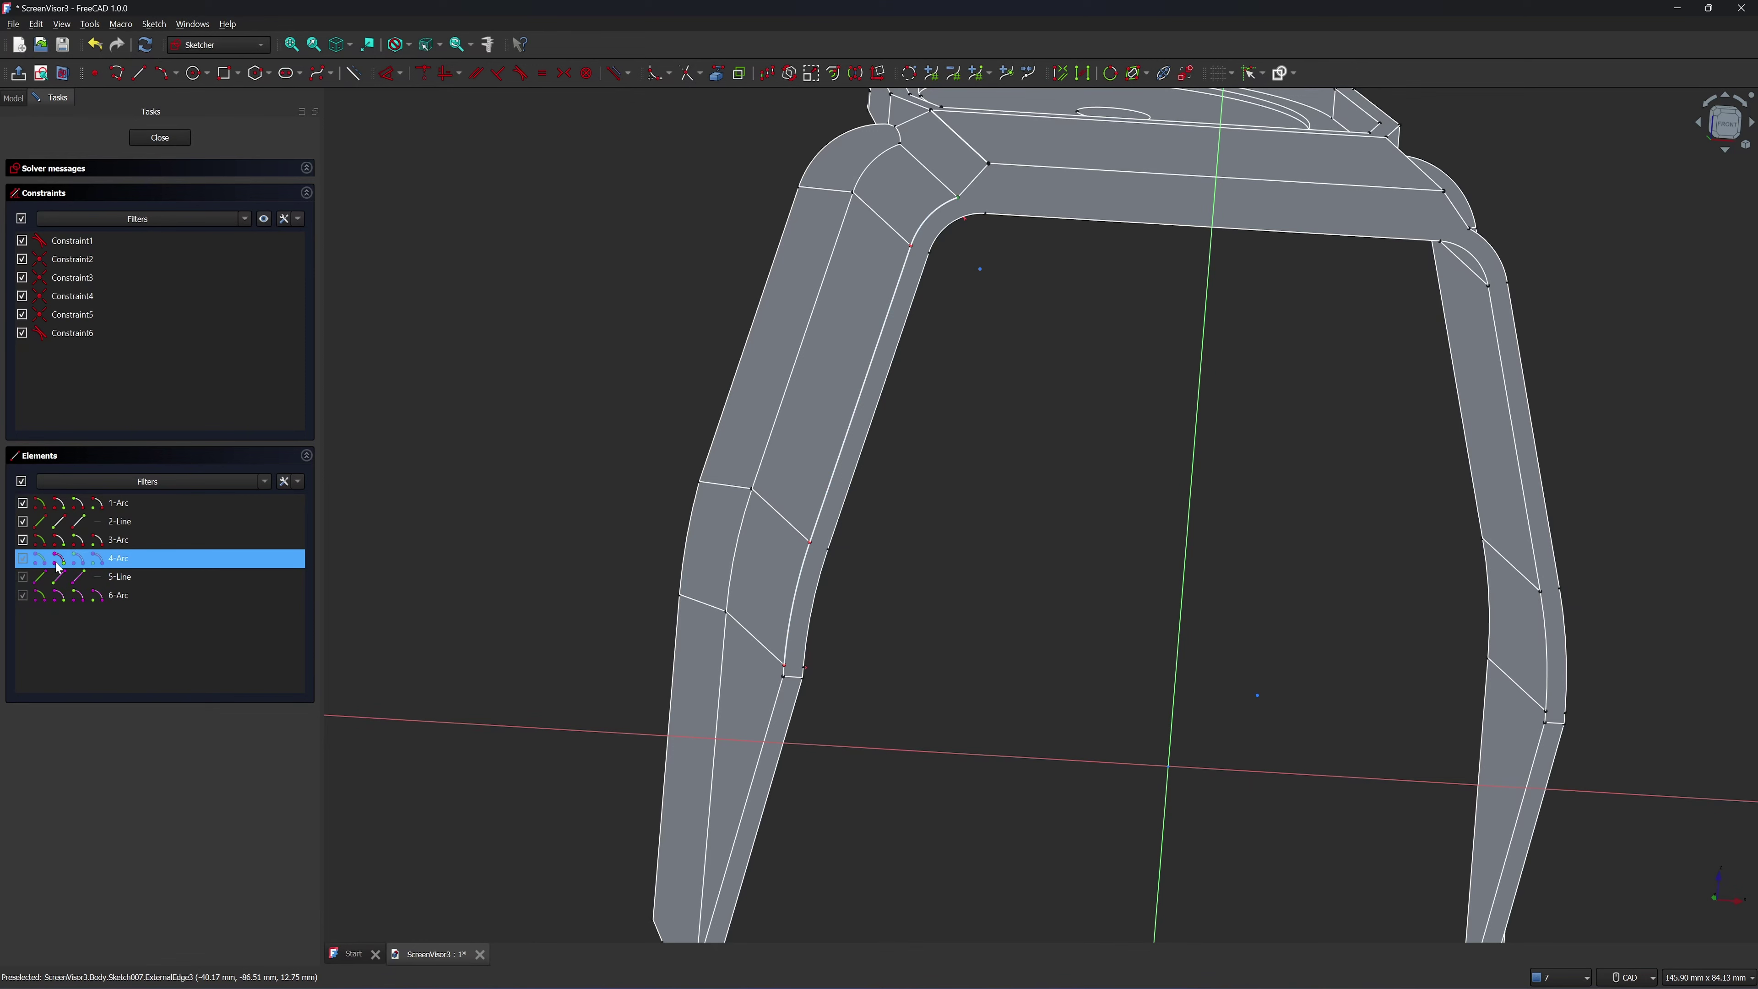
pyautogui.moveTo(59, 569); pyautogui.dragTo(55, 597)
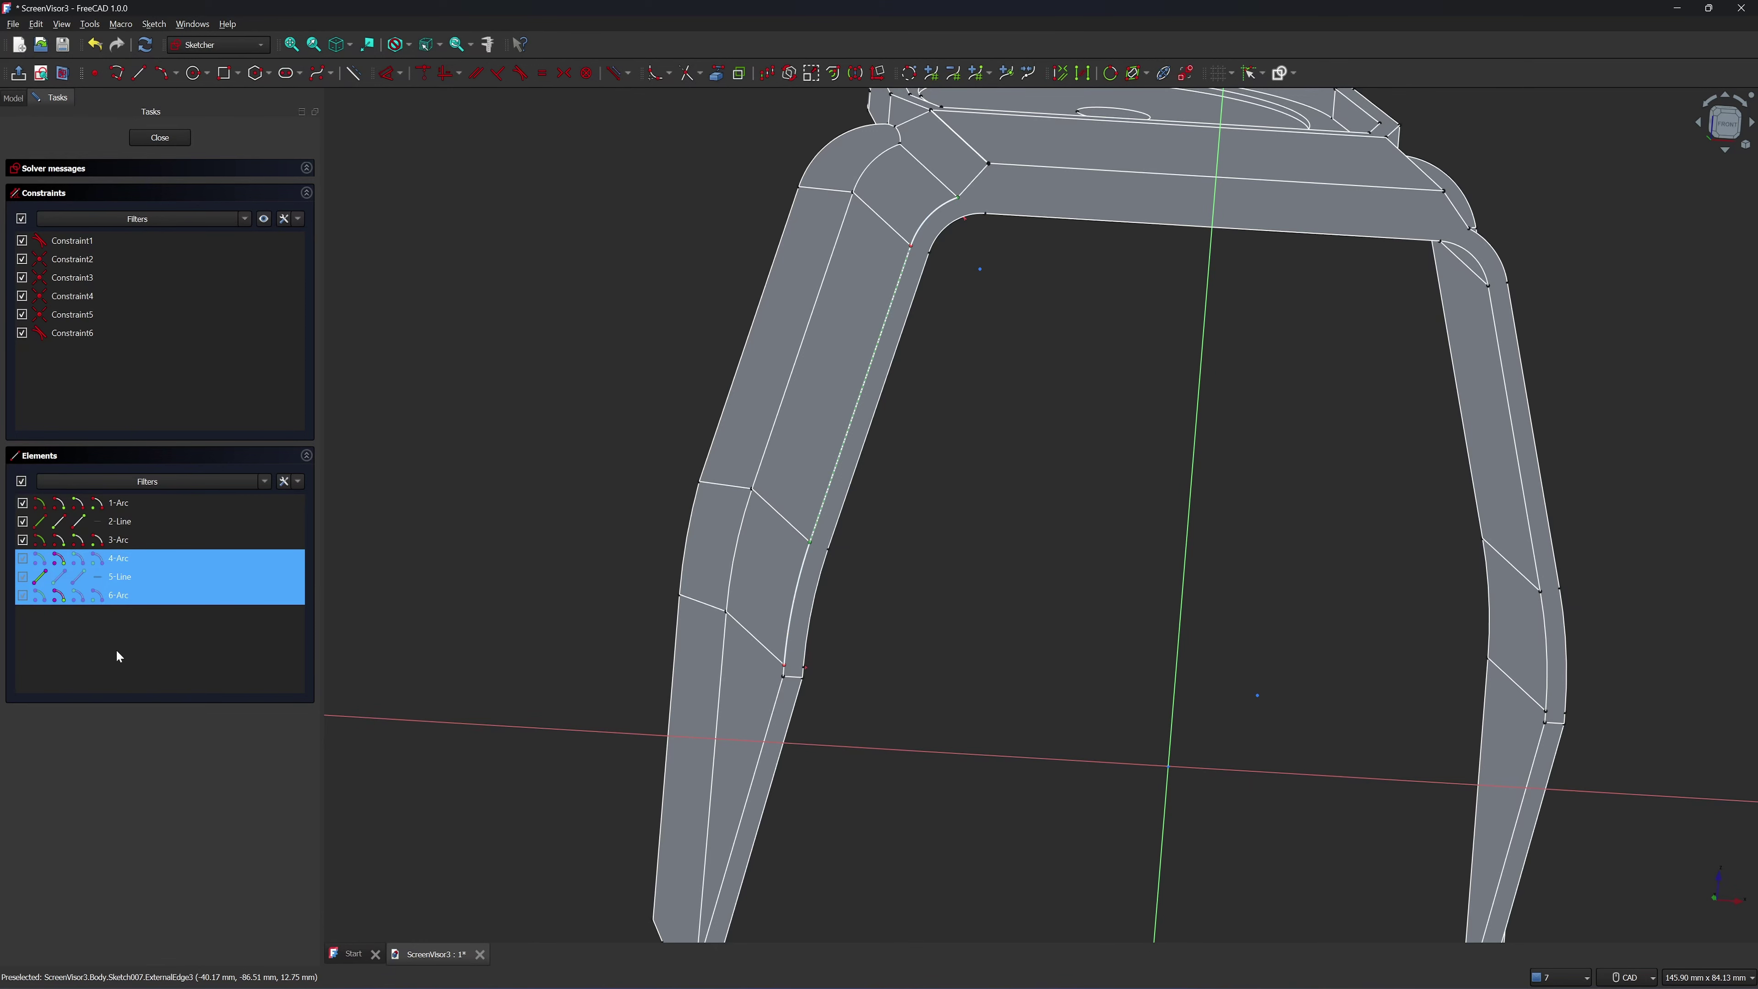